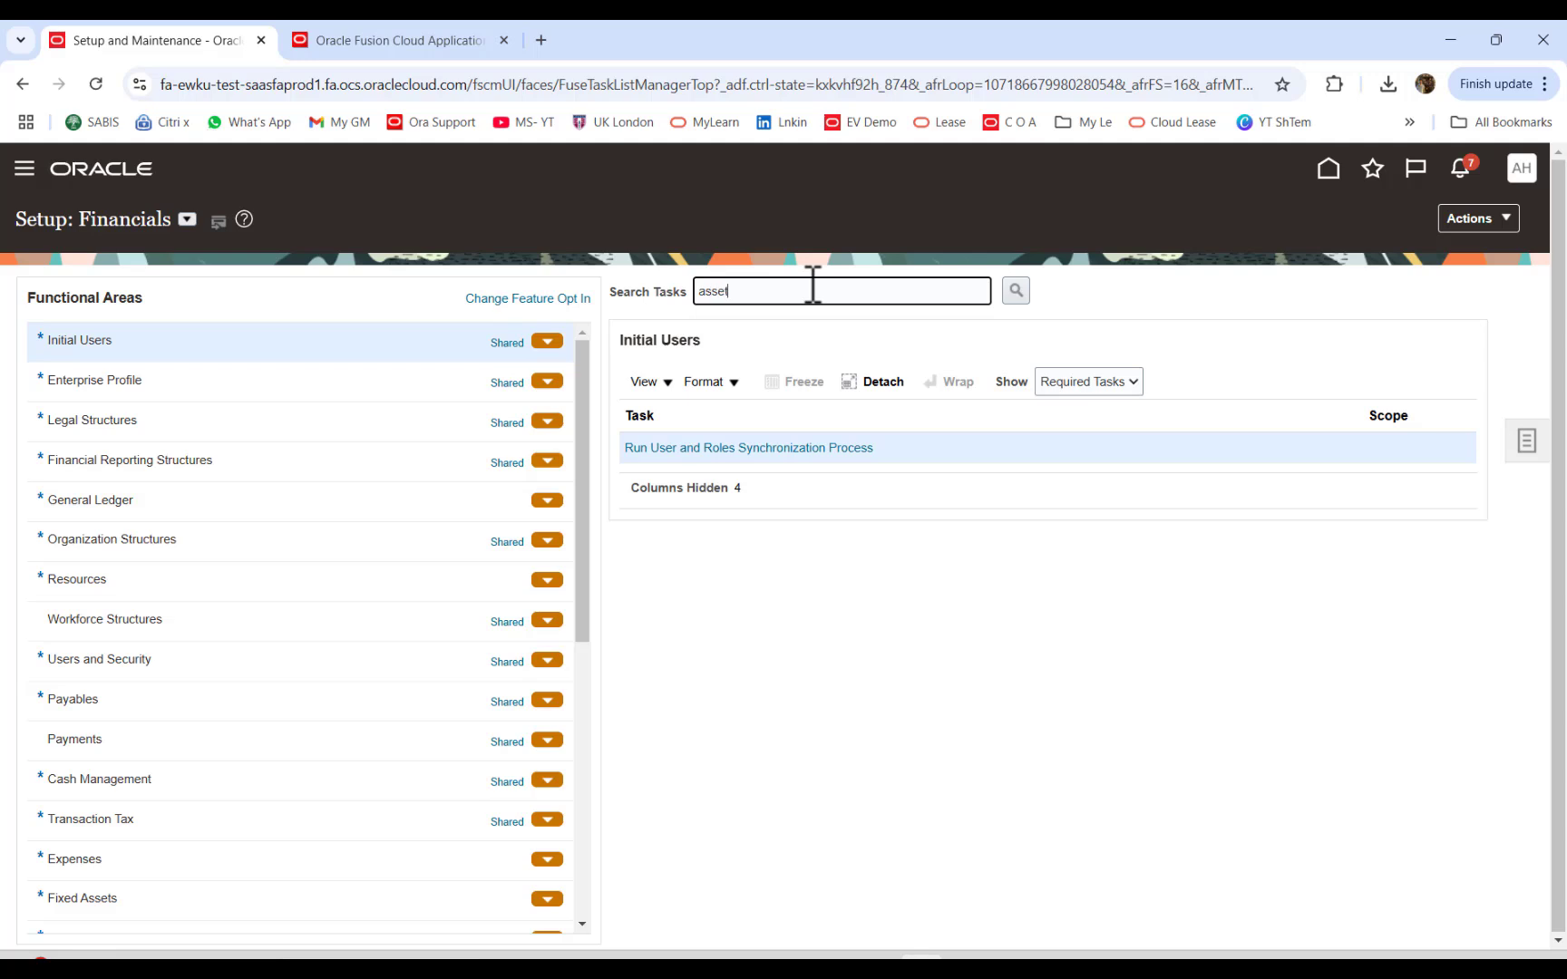
Step: Open the Manage Asset Books task from a search for asset, review the NWOODASSETSBOOK settings, and return to the setup tasks
{"action": "key", "text": "Return"}
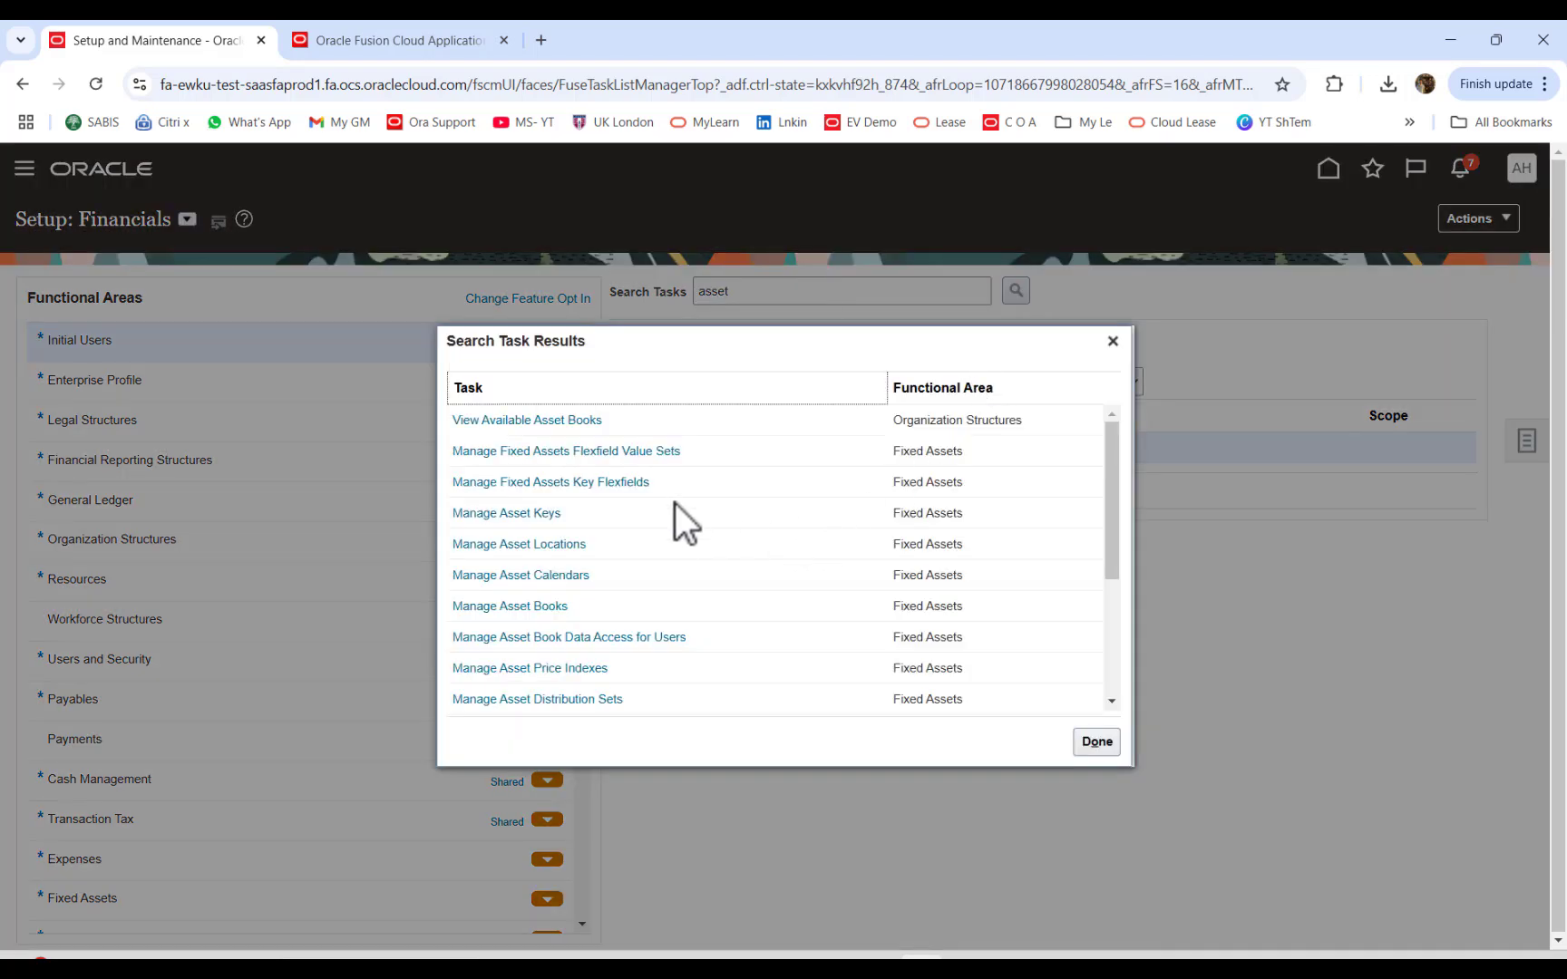
{"action": "left_click", "coordinate": [544, 607]}
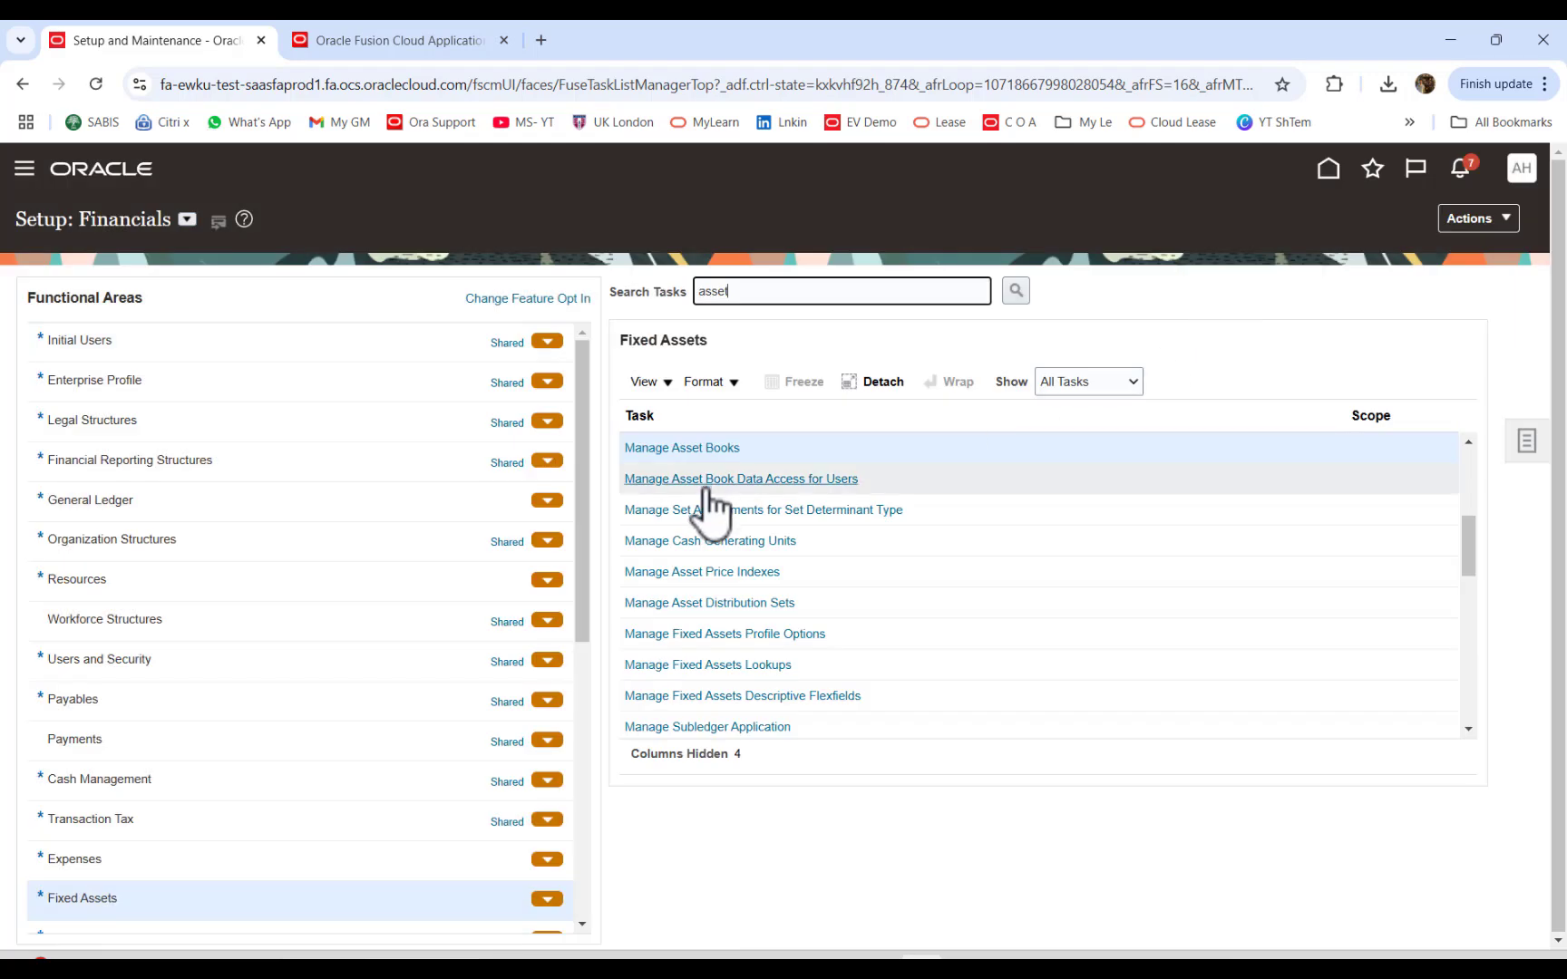
{"action": "left_click", "coordinate": [661, 451]}
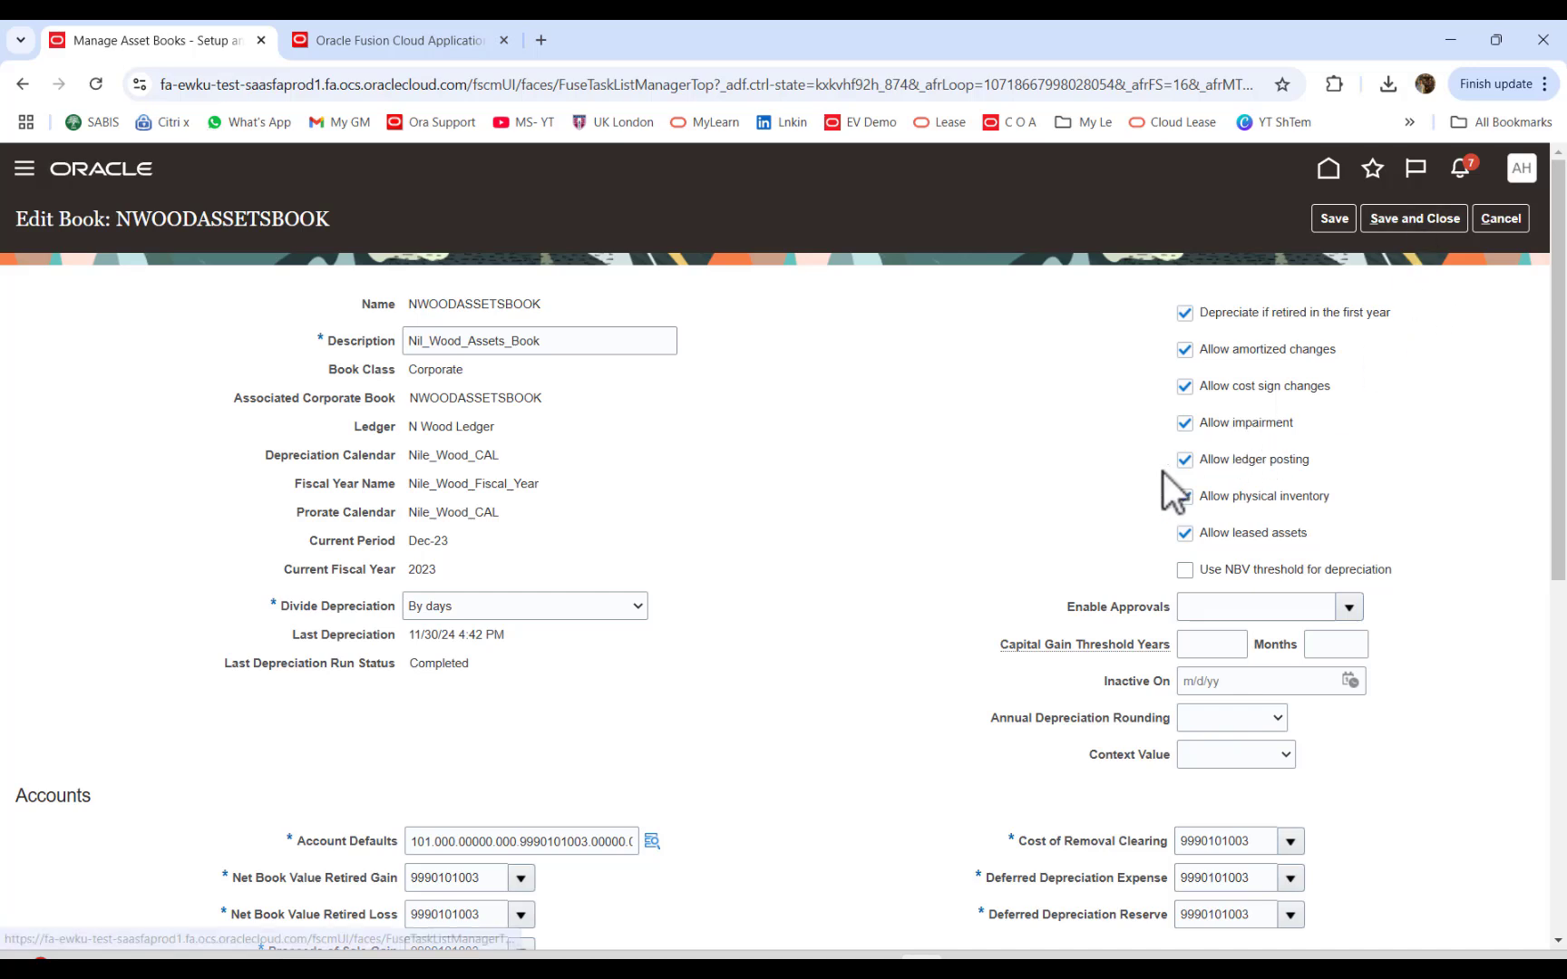
{"action": "left_click", "coordinate": [1401, 223]}
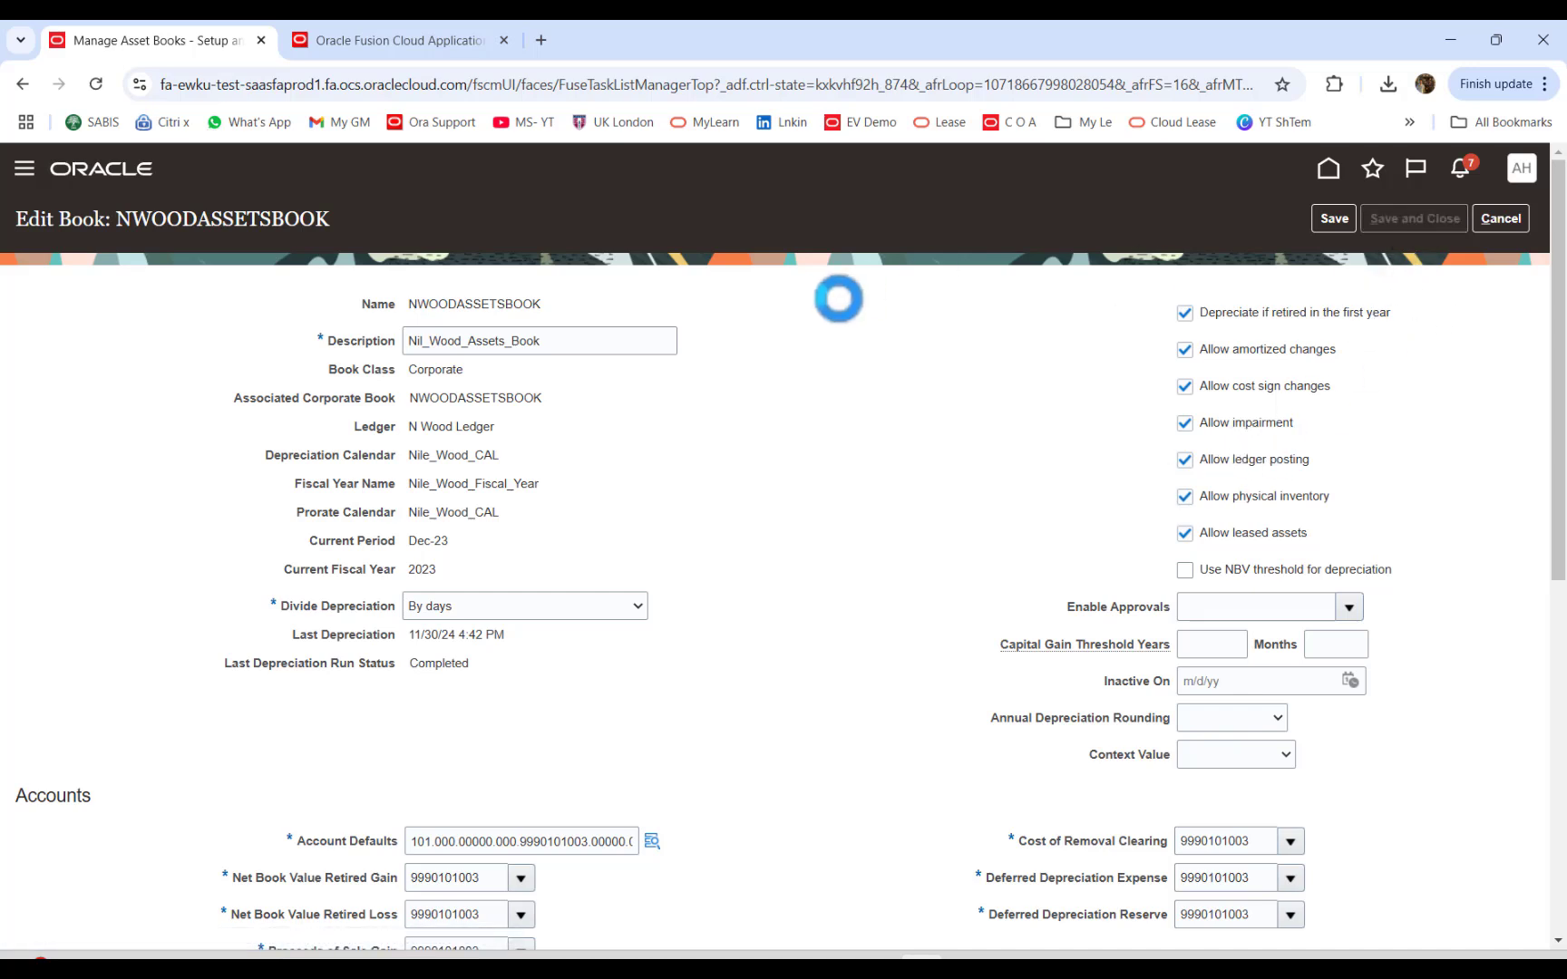
{"action": "left_click", "coordinate": [1520, 224]}
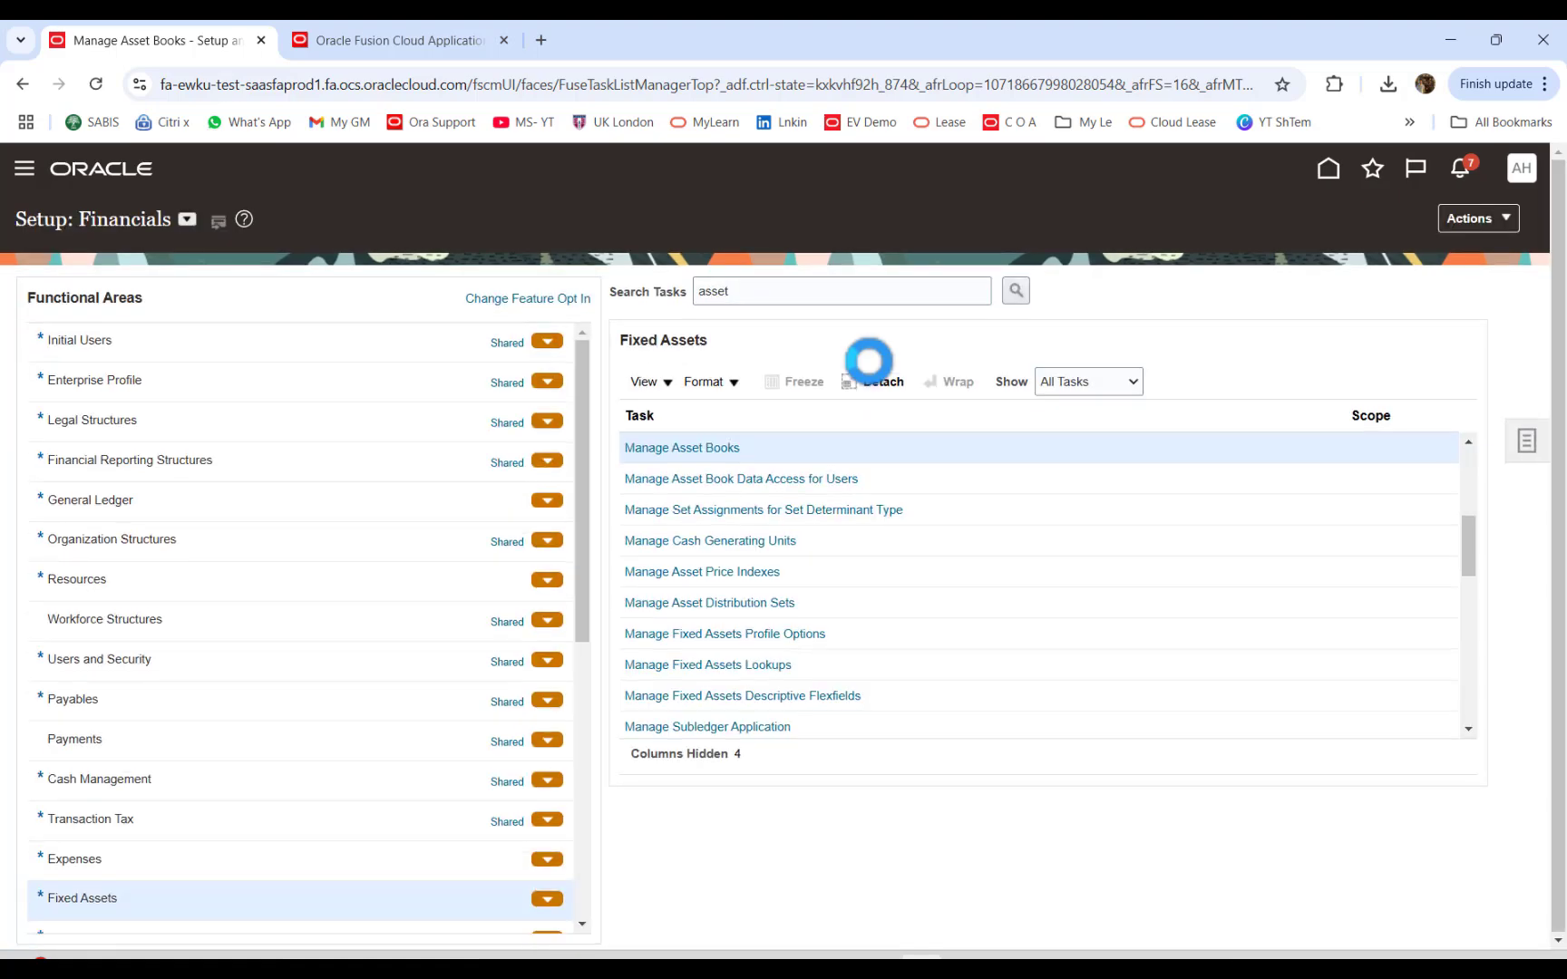
Step: Open the Manage Asset Categories task and search for the categories assigned to the NWOODASSETSBOOK book
{"action": "key", "text": "Return"}
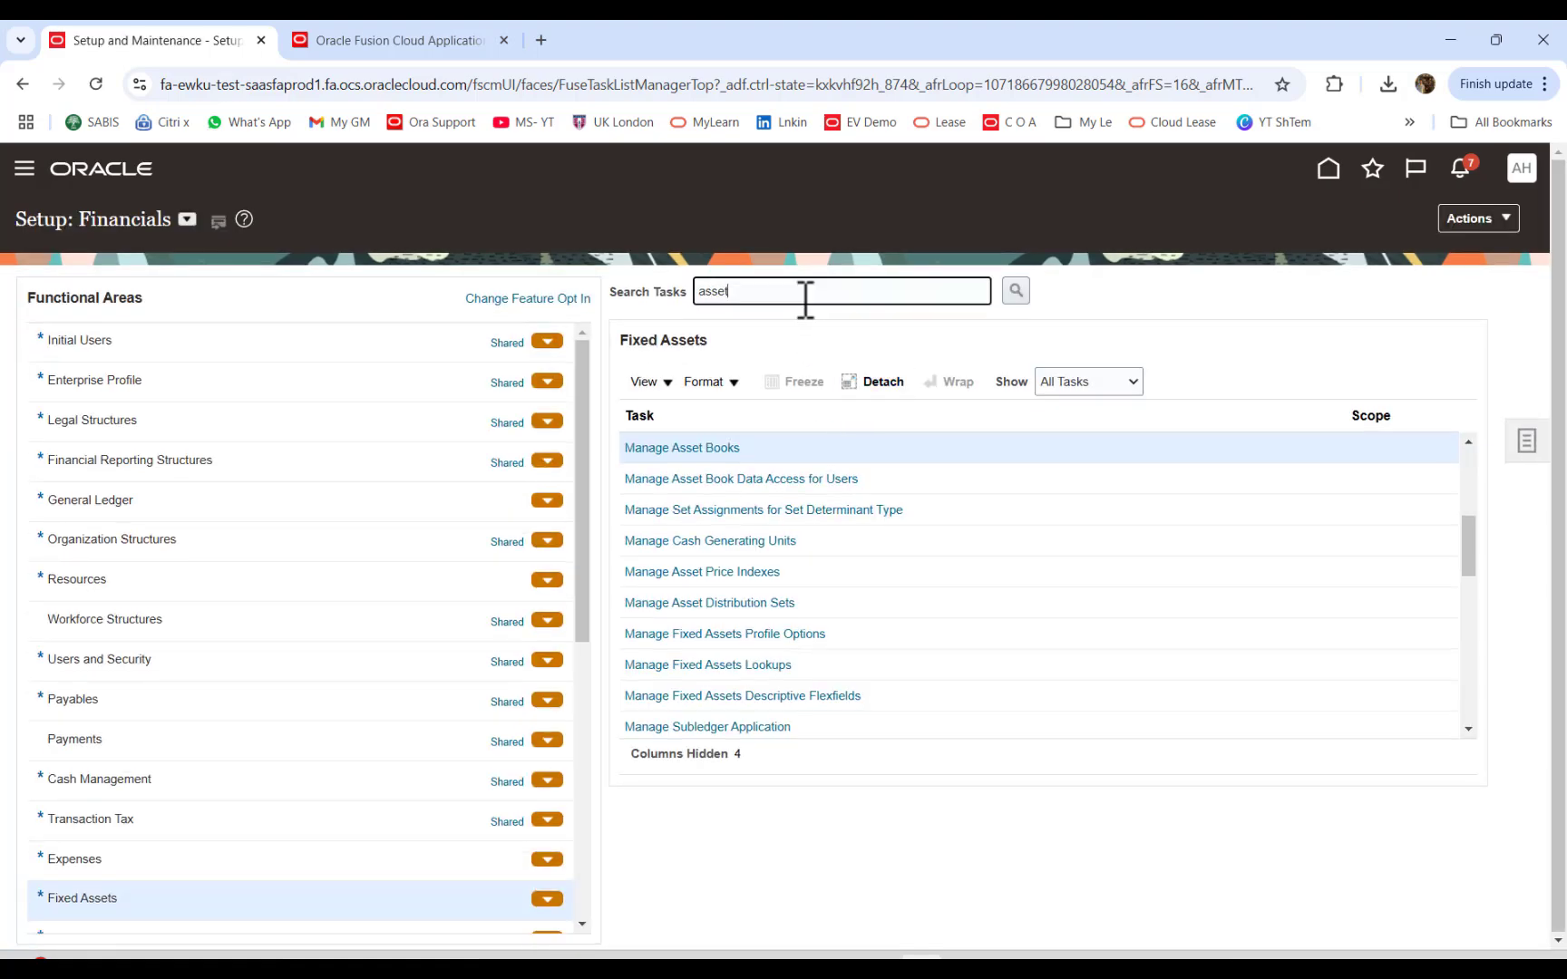
{"action": "scroll", "coordinate": [765, 513], "scroll_direction": "down", "scroll_amount": 5}
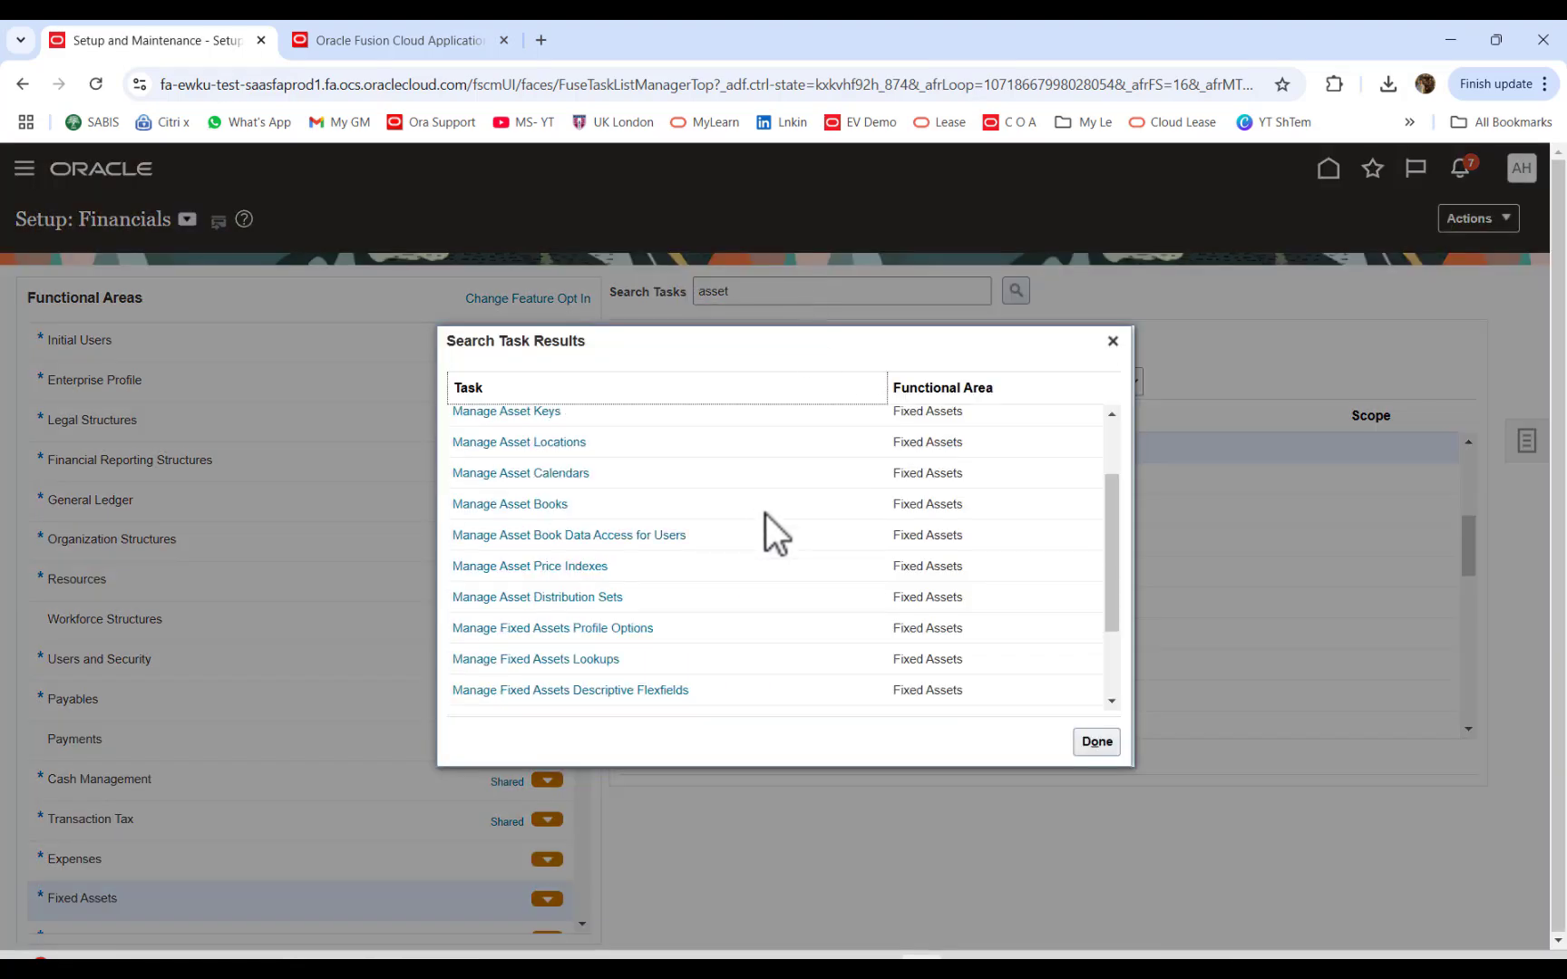
{"action": "left_click", "coordinate": [555, 606]}
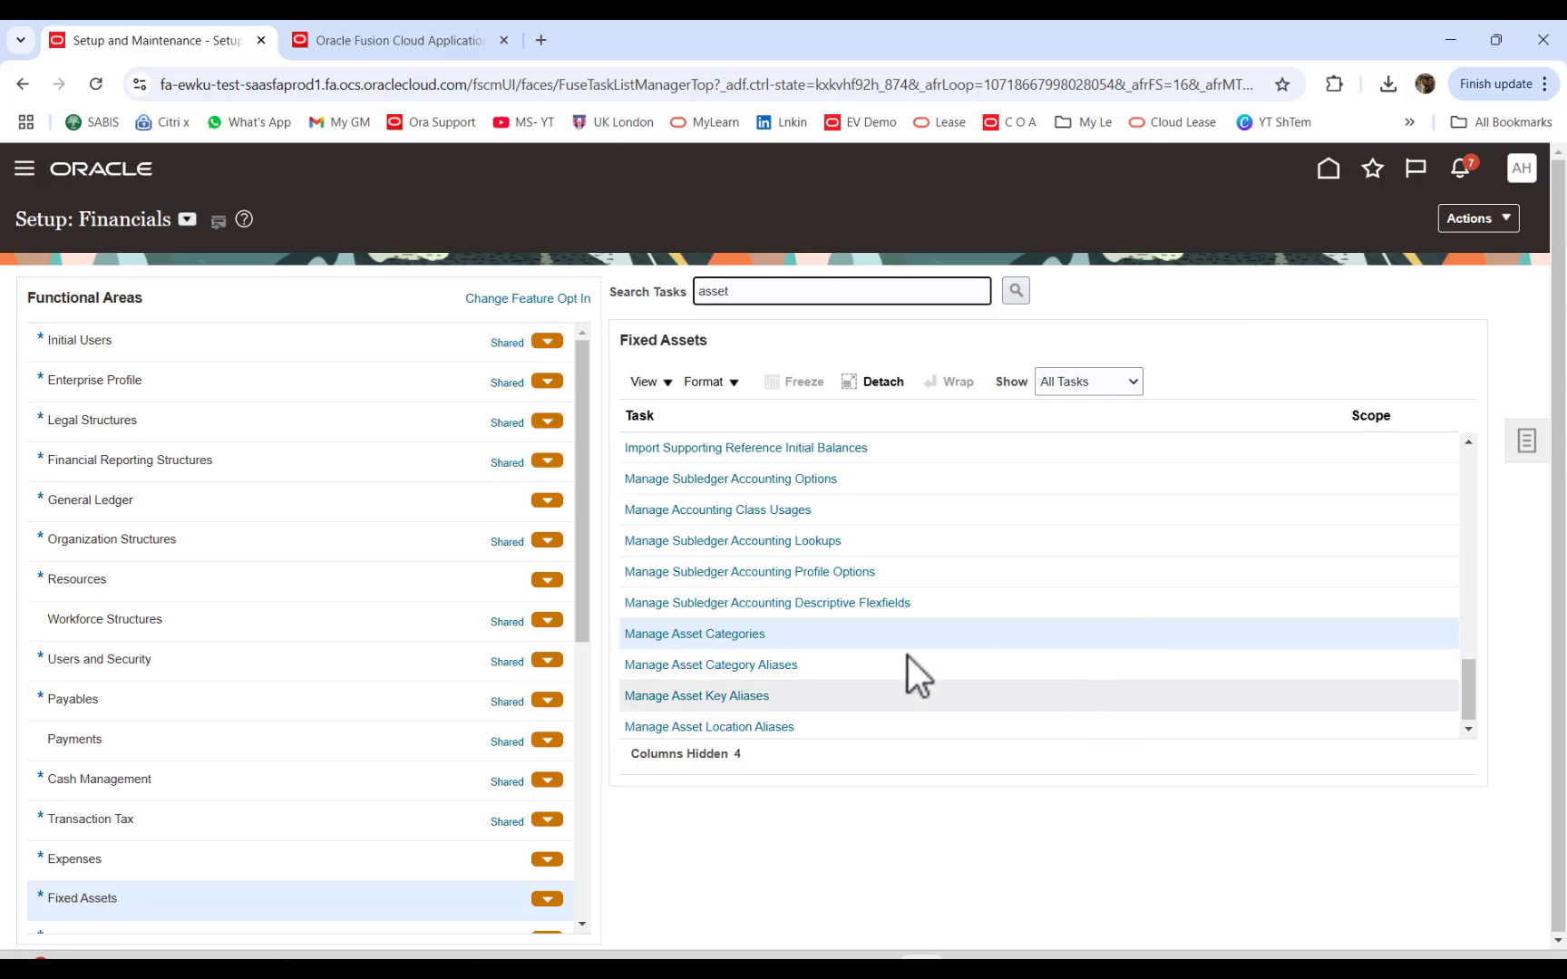
{"action": "left_click", "coordinate": [725, 634]}
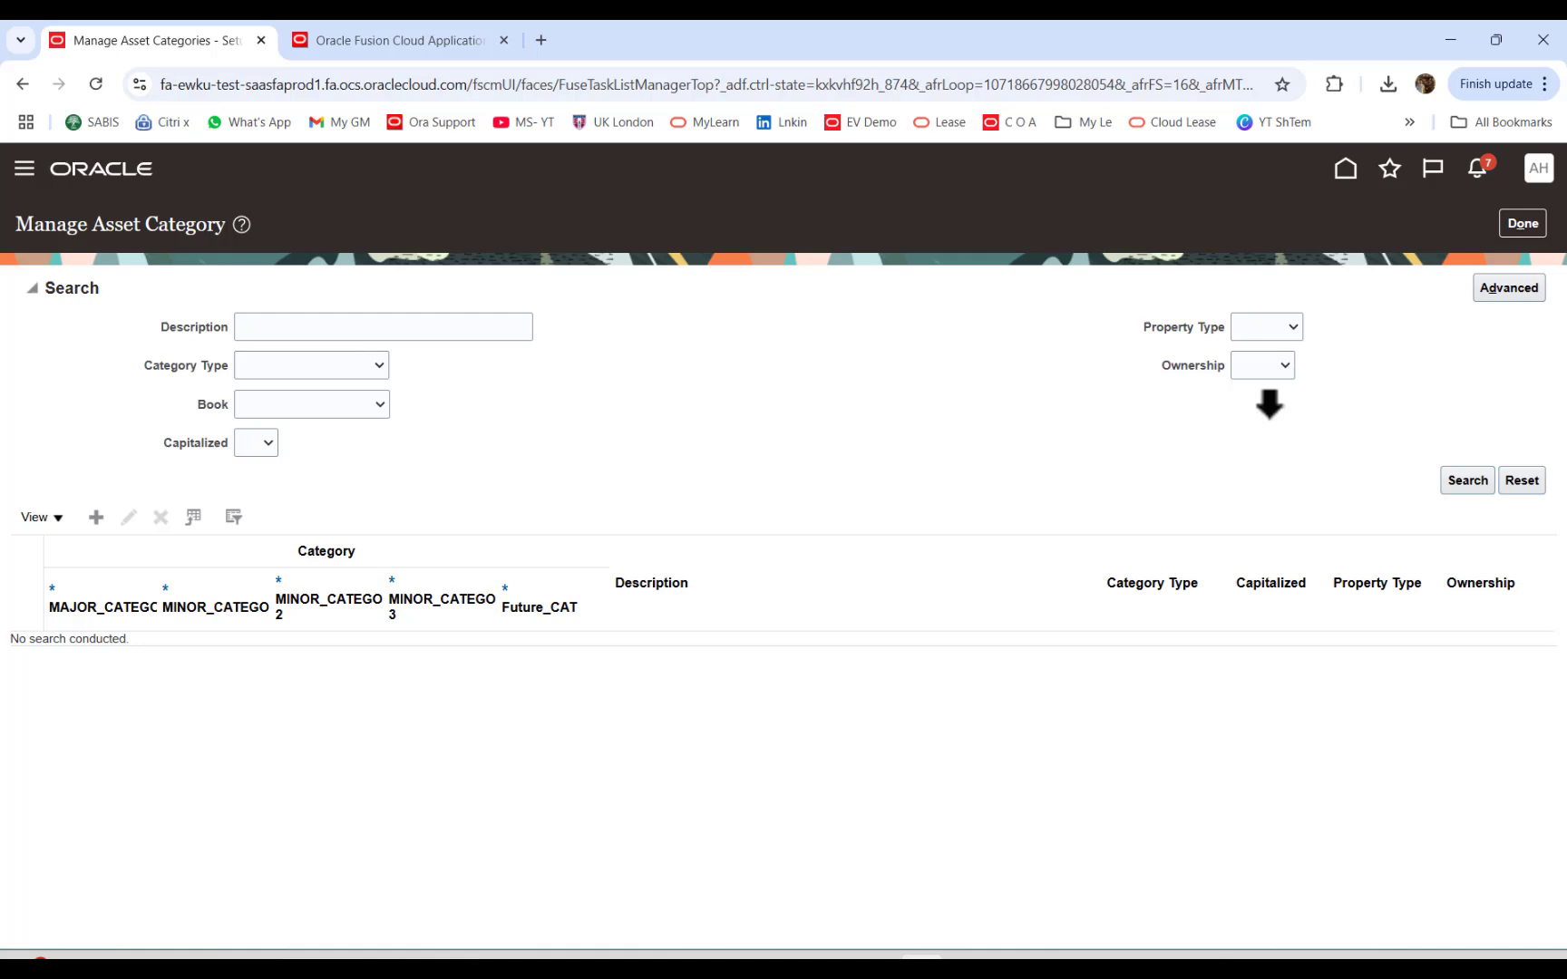
{"action": "left_click", "coordinate": [349, 410]}
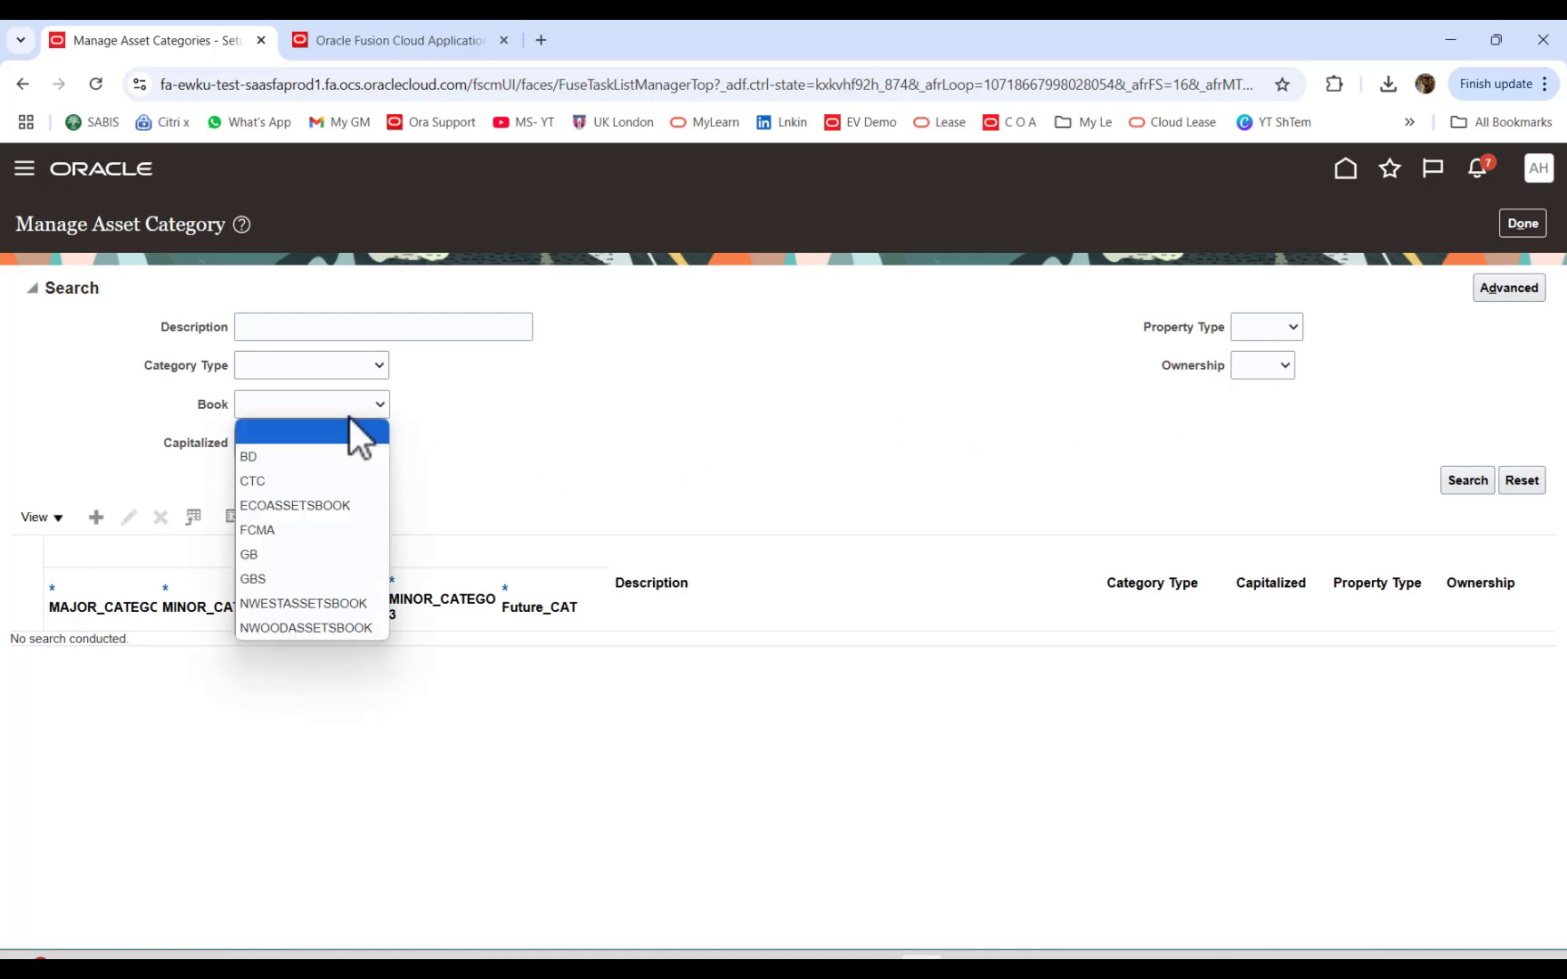
{"action": "left_click", "coordinate": [332, 630]}
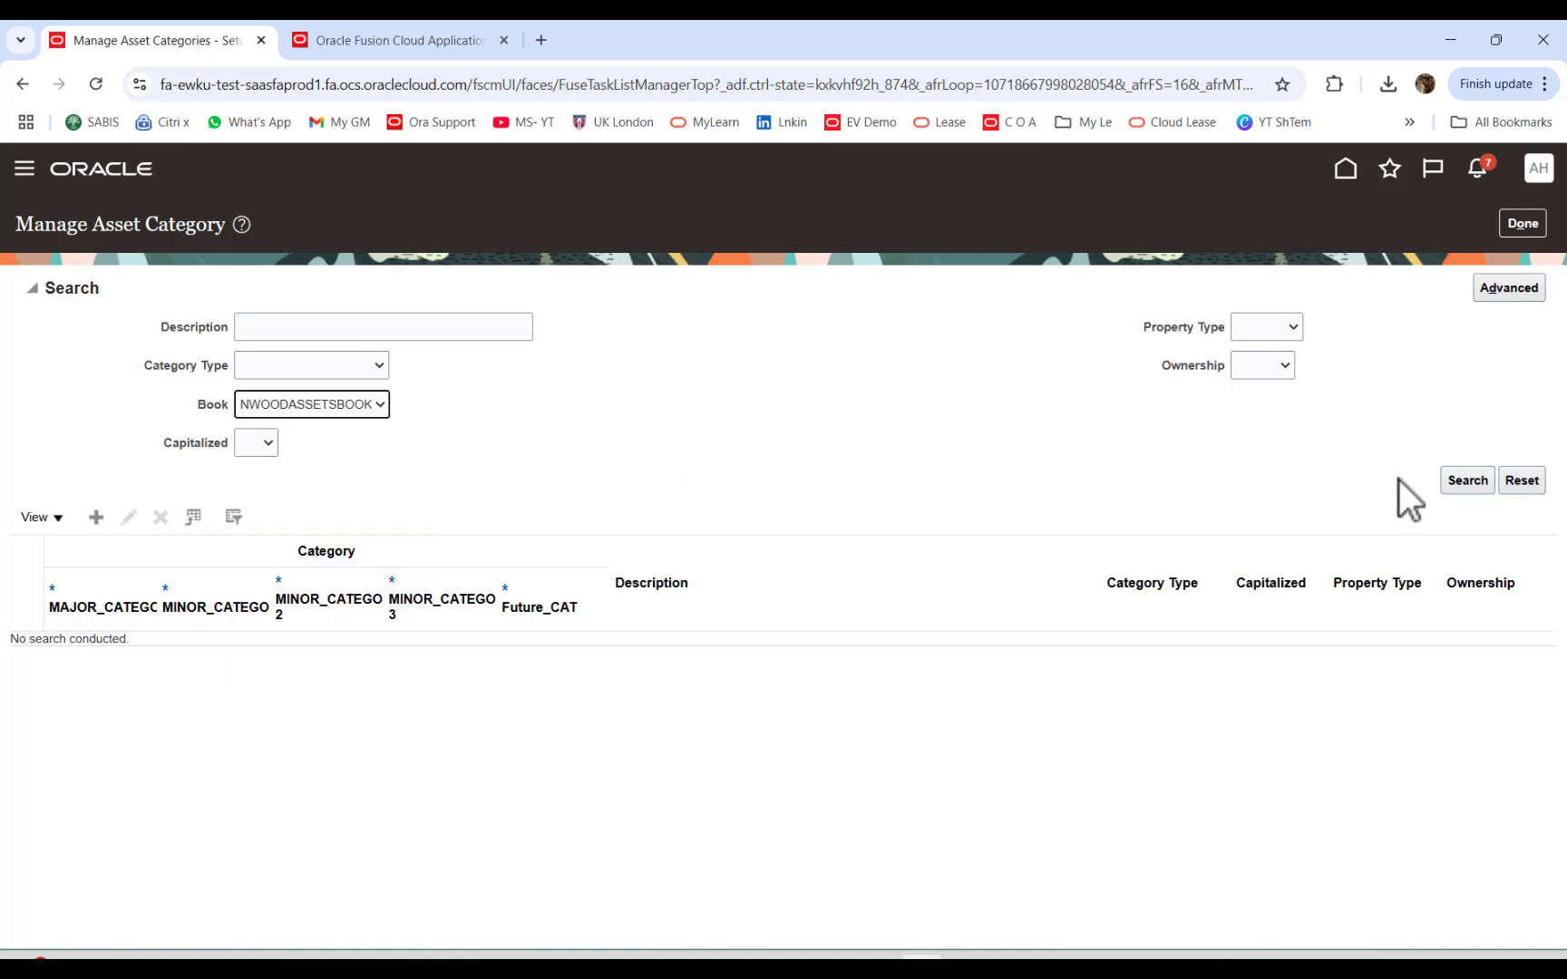
{"action": "left_click", "coordinate": [1452, 483]}
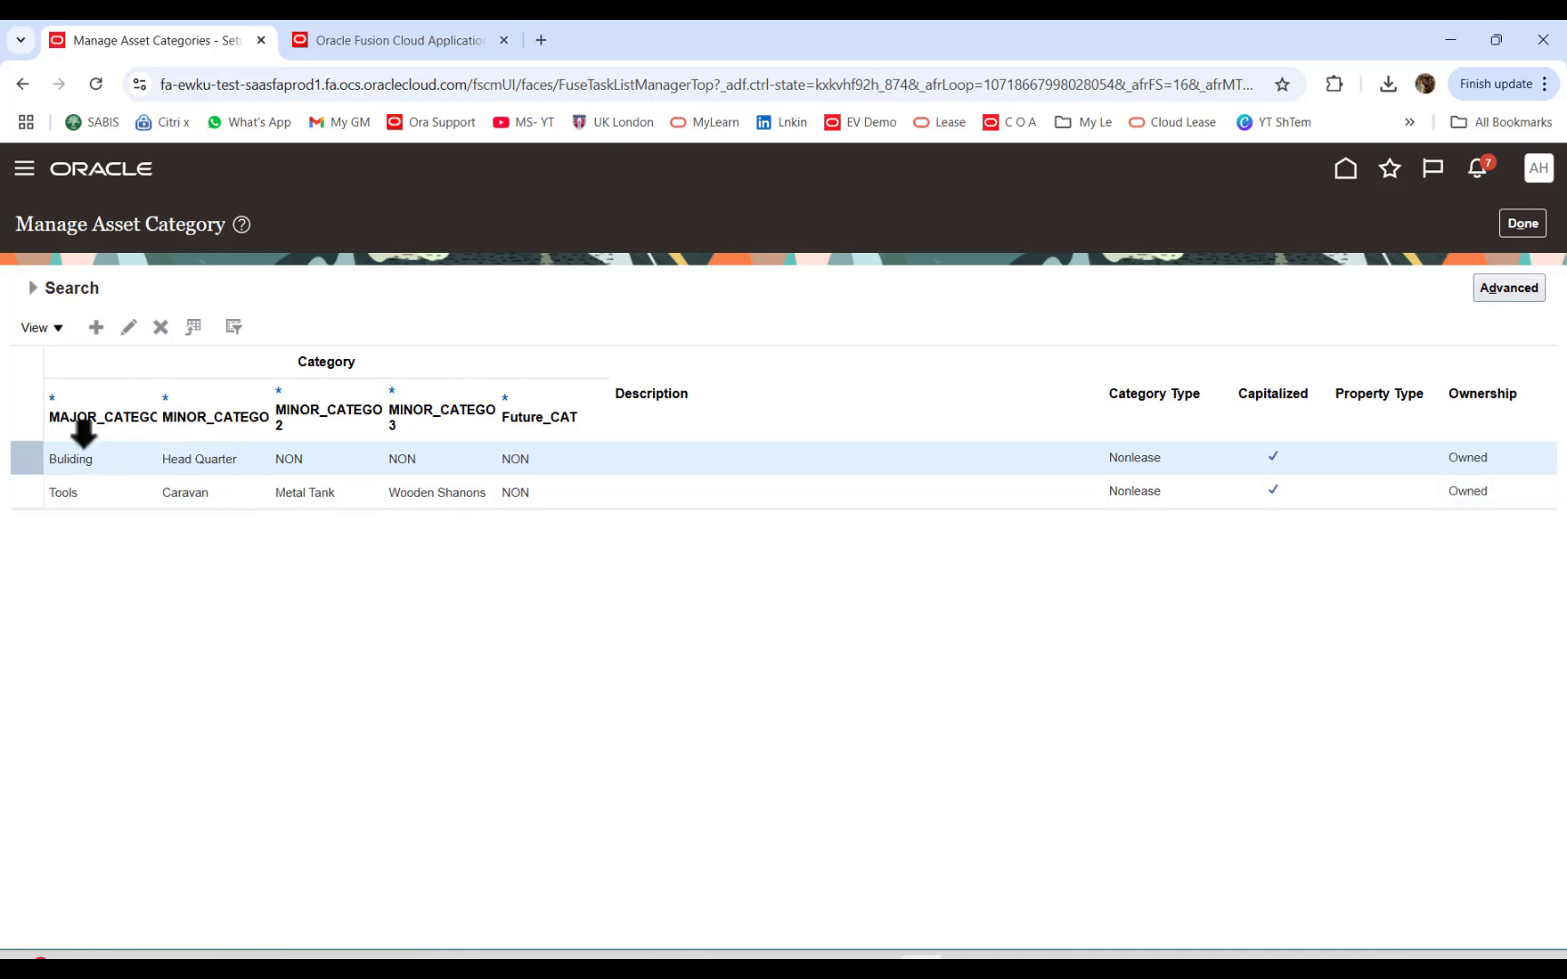
Step: Examine the NWOODASSETSBOOK accounting rules in the Buliding-Head Quarter category, including impairment accounts, and save and close the category
{"action": "left_click", "coordinate": [129, 328]}
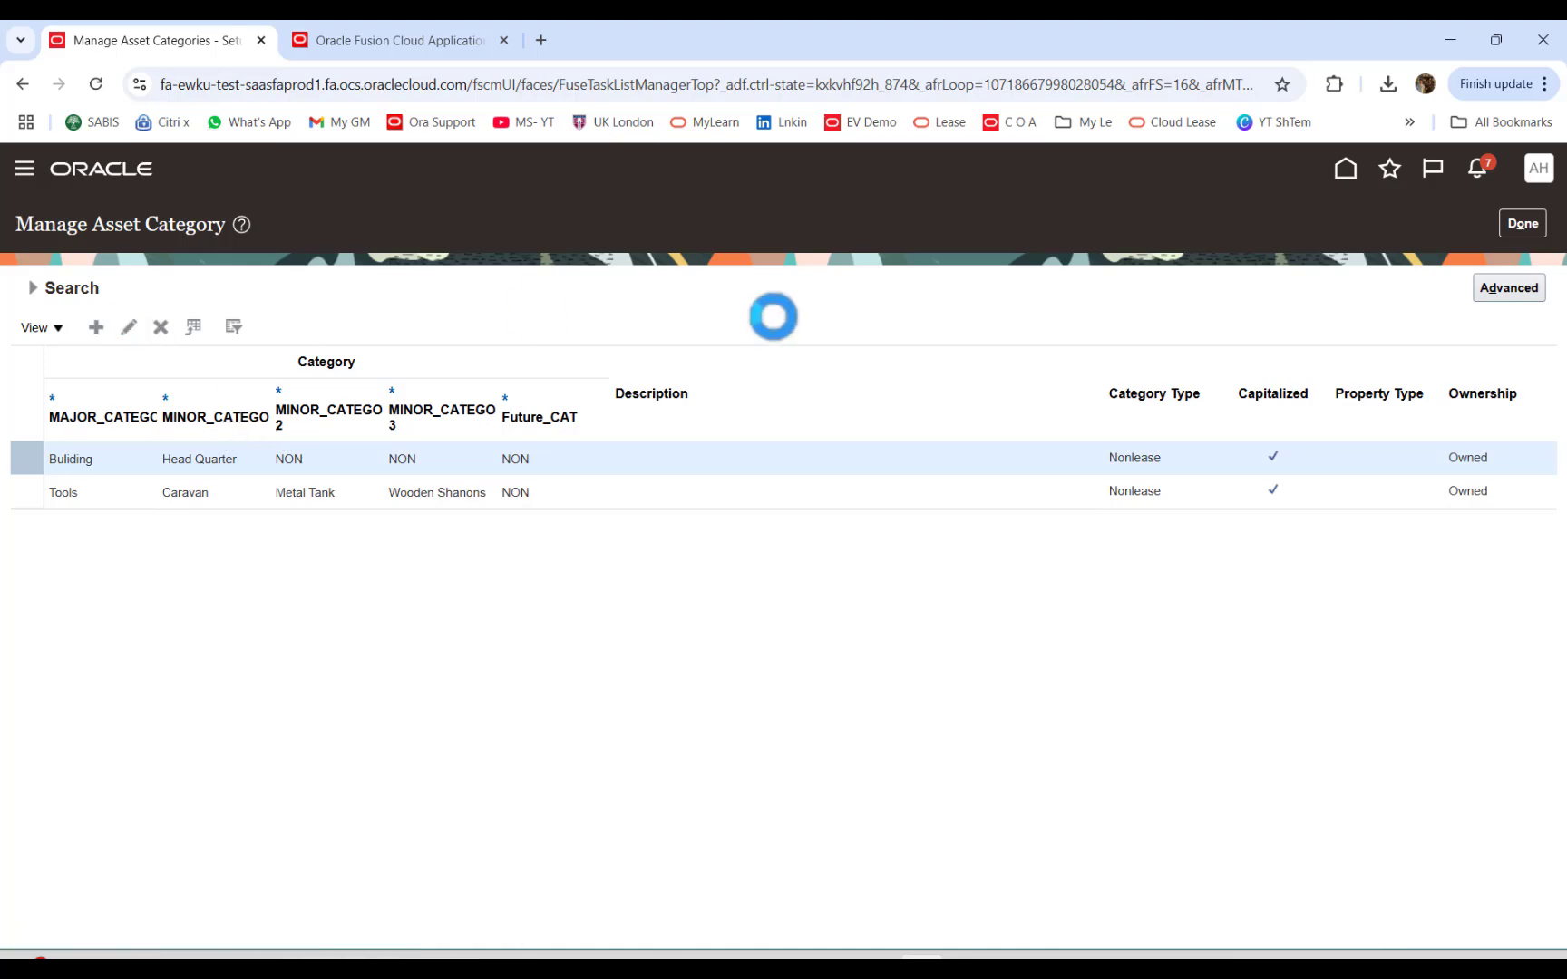
{"action": "scroll", "coordinate": [1097, 382], "scroll_direction": "down", "scroll_amount": 2}
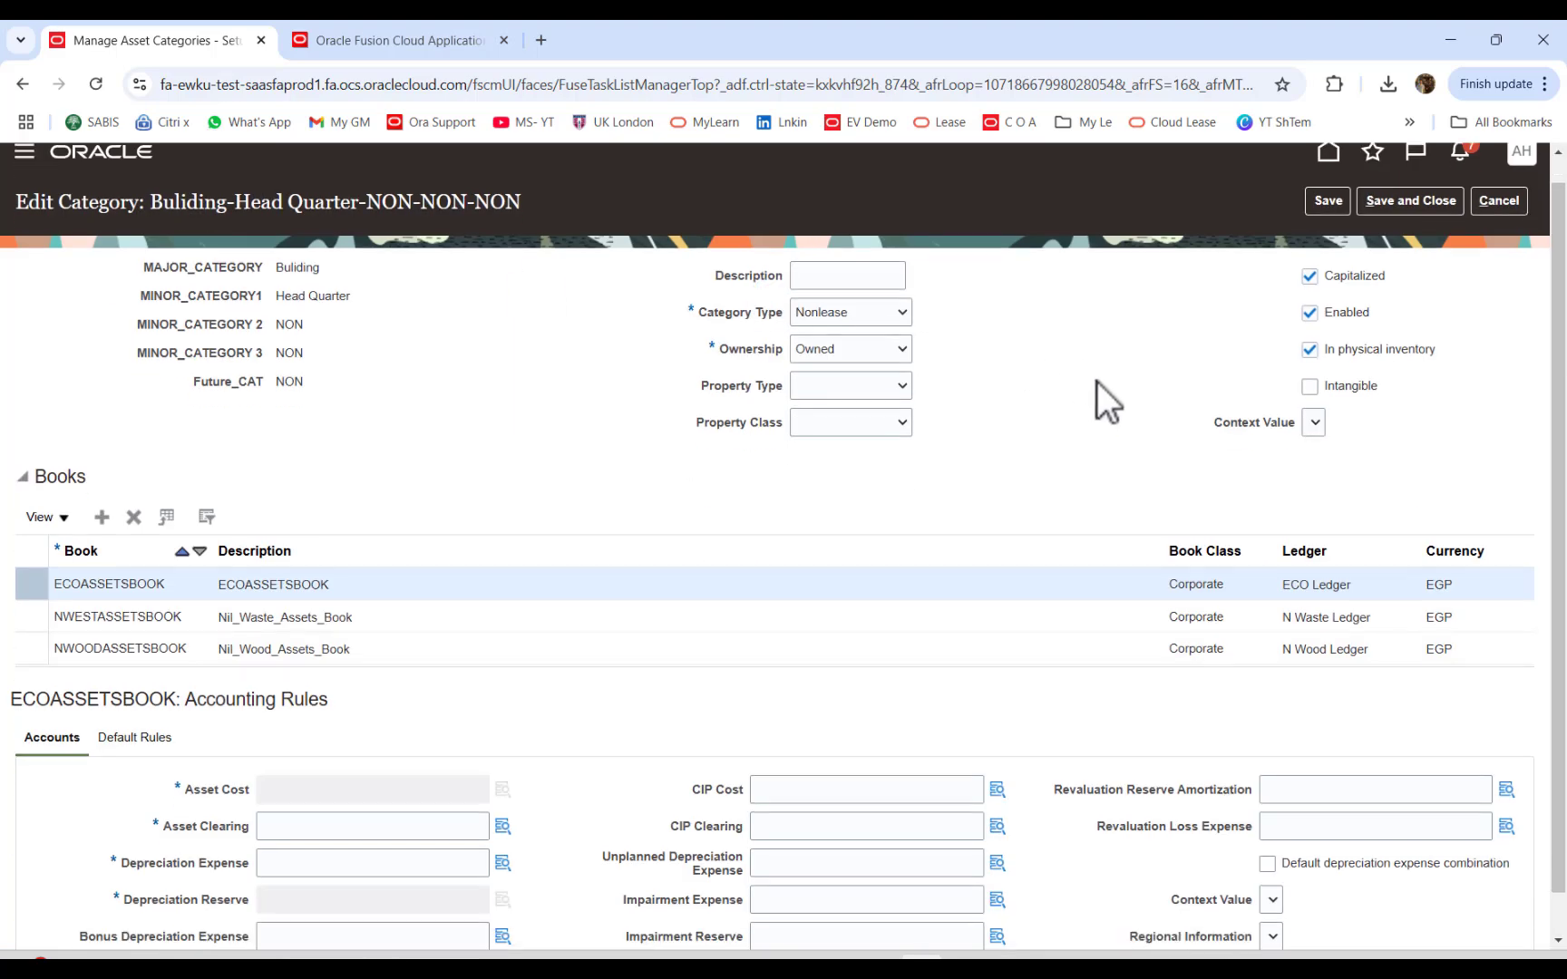
{"action": "left_click", "coordinate": [402, 600]}
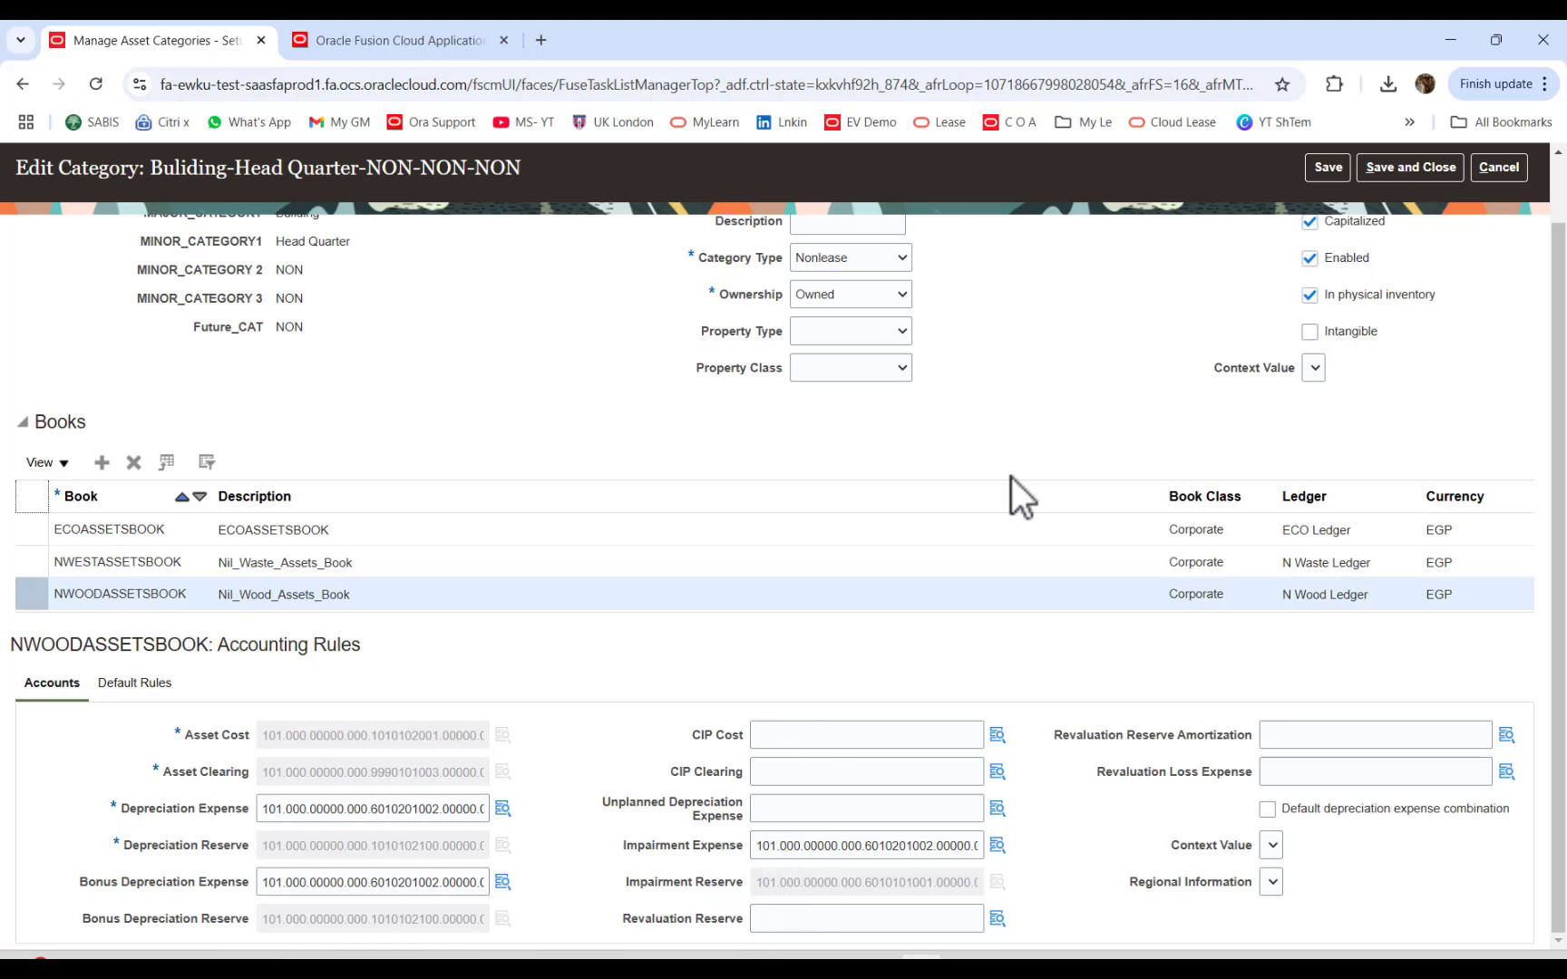
{"action": "scroll", "coordinate": [1011, 477], "scroll_direction": "up", "scroll_amount": 2}
{"action": "left_click", "coordinate": [1387, 225]}
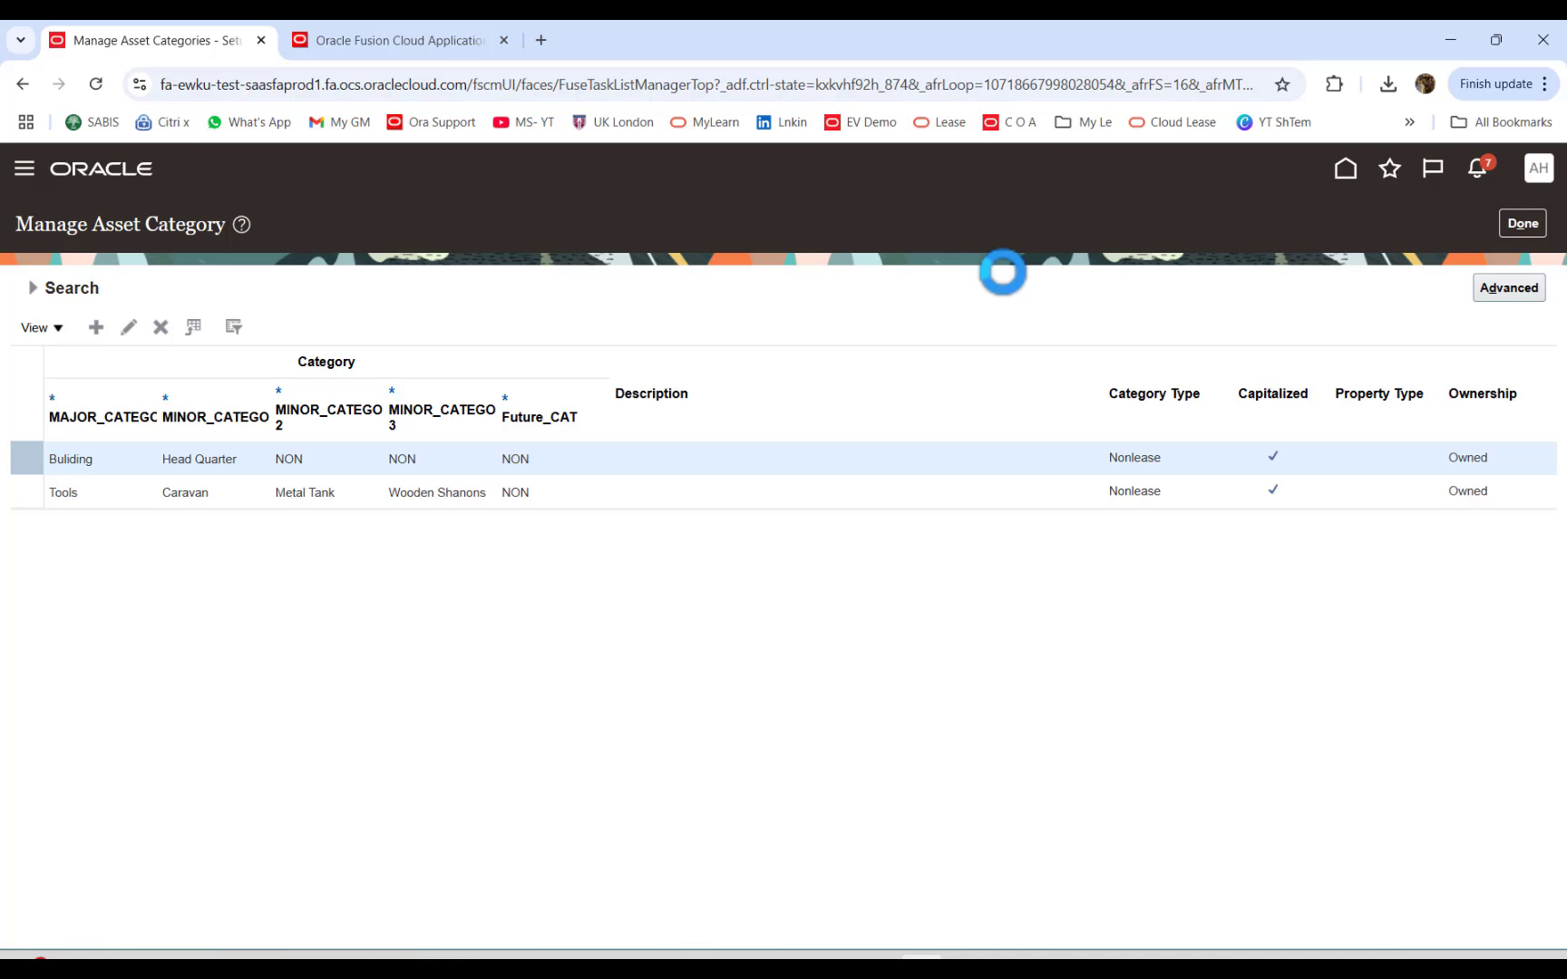
Step: Finish managing asset categories and return to the Financials setup task list
{"action": "left_click", "coordinate": [1520, 227]}
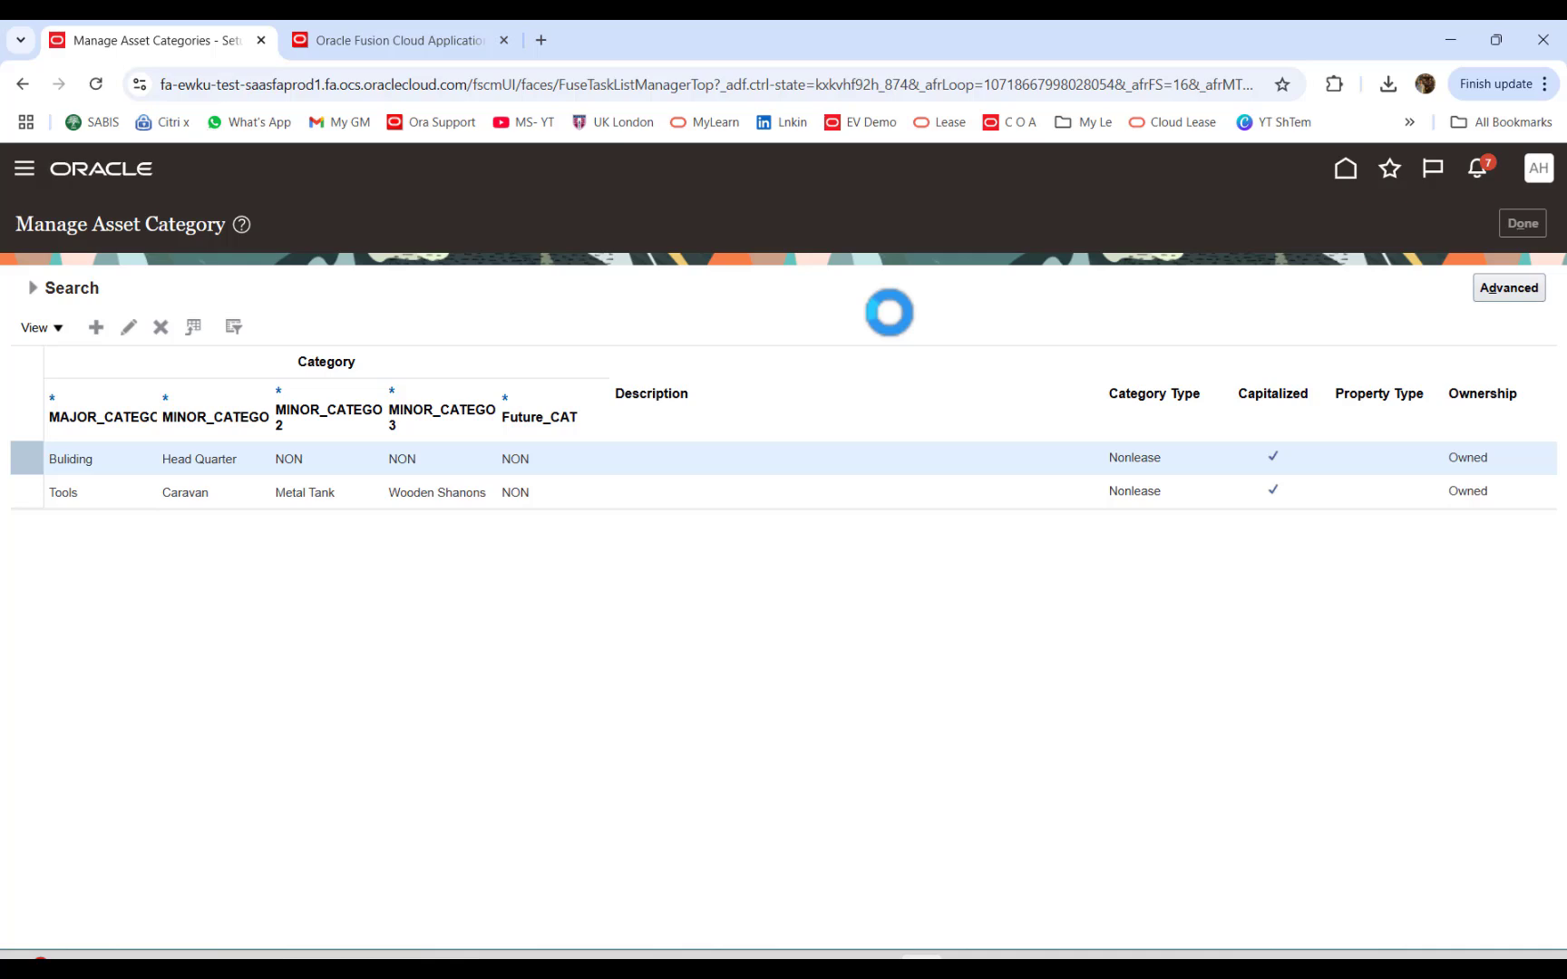
{"action": "left_click", "coordinate": [96, 83]}
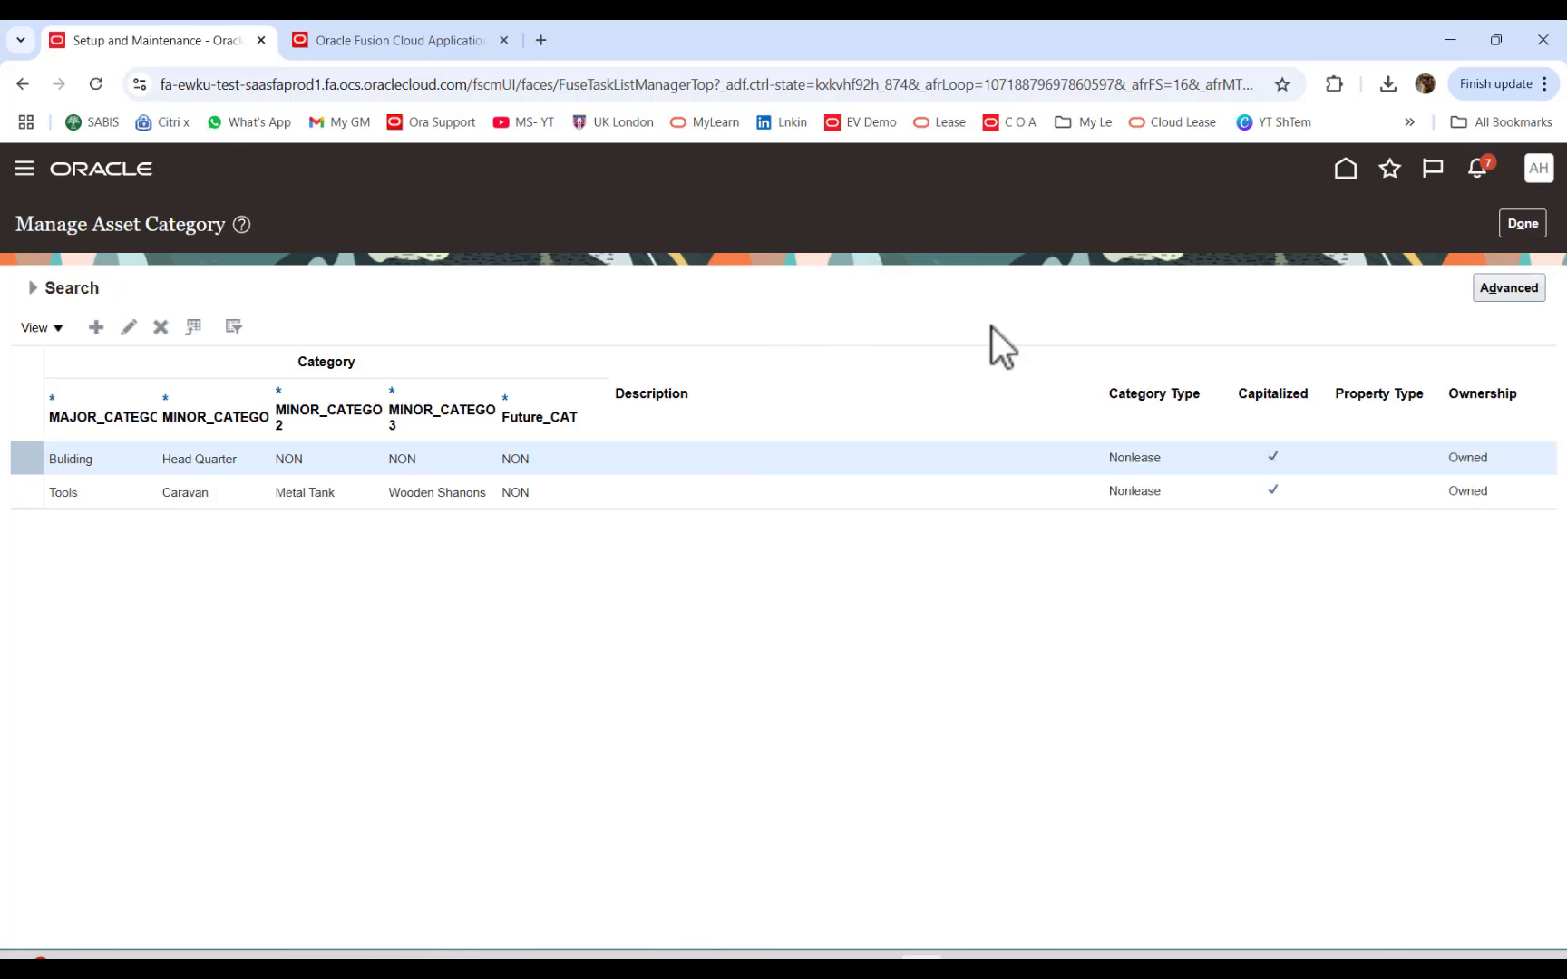
{"action": "left_click", "coordinate": [1516, 234]}
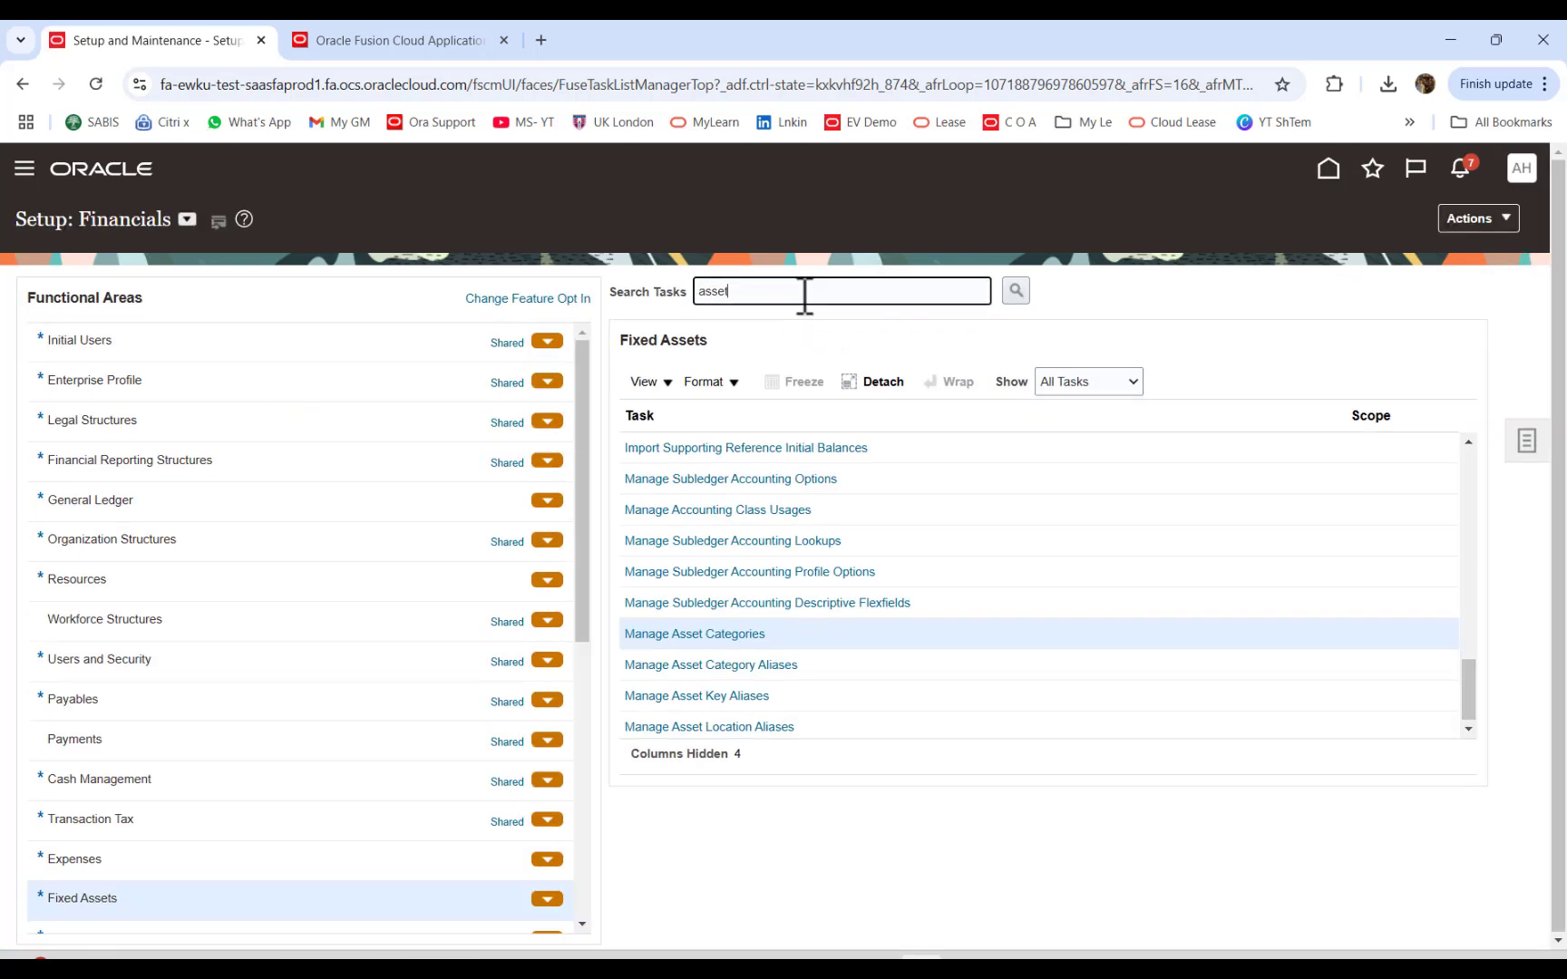
Step: Search the setup tasks for cash, review the GCU entry in Manage Cash Generating Units, and save and close it
{"action": "double_click", "coordinate": [804, 294]}
{"action": "type", "text": "cash"}
{"action": "key", "text": "Return"}
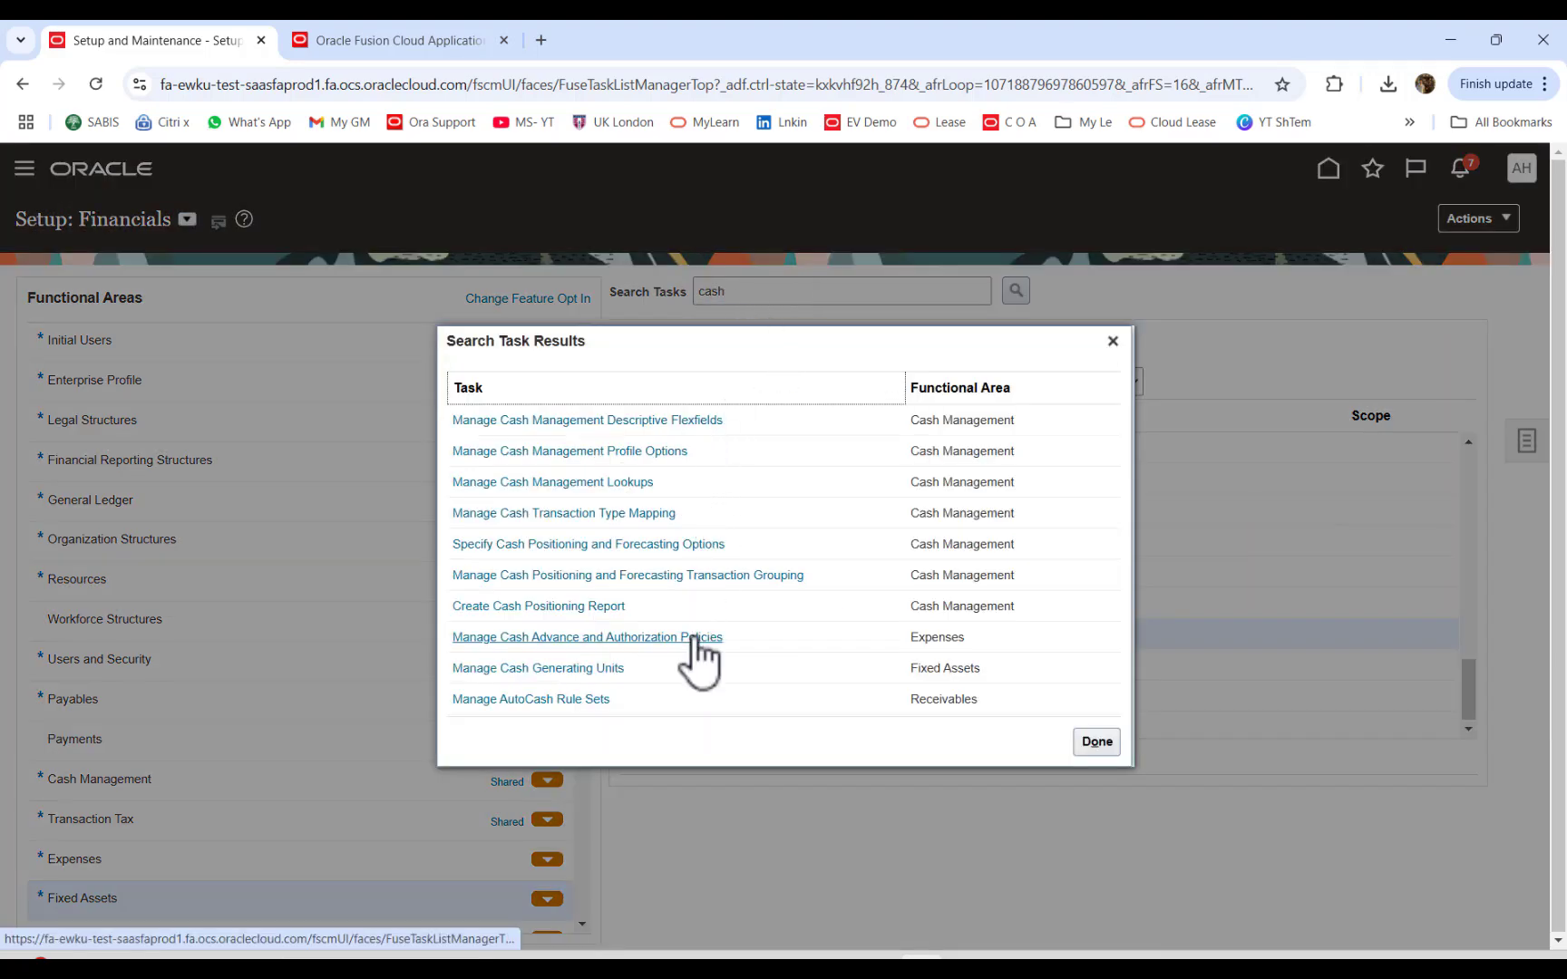
{"action": "left_click", "coordinate": [544, 671]}
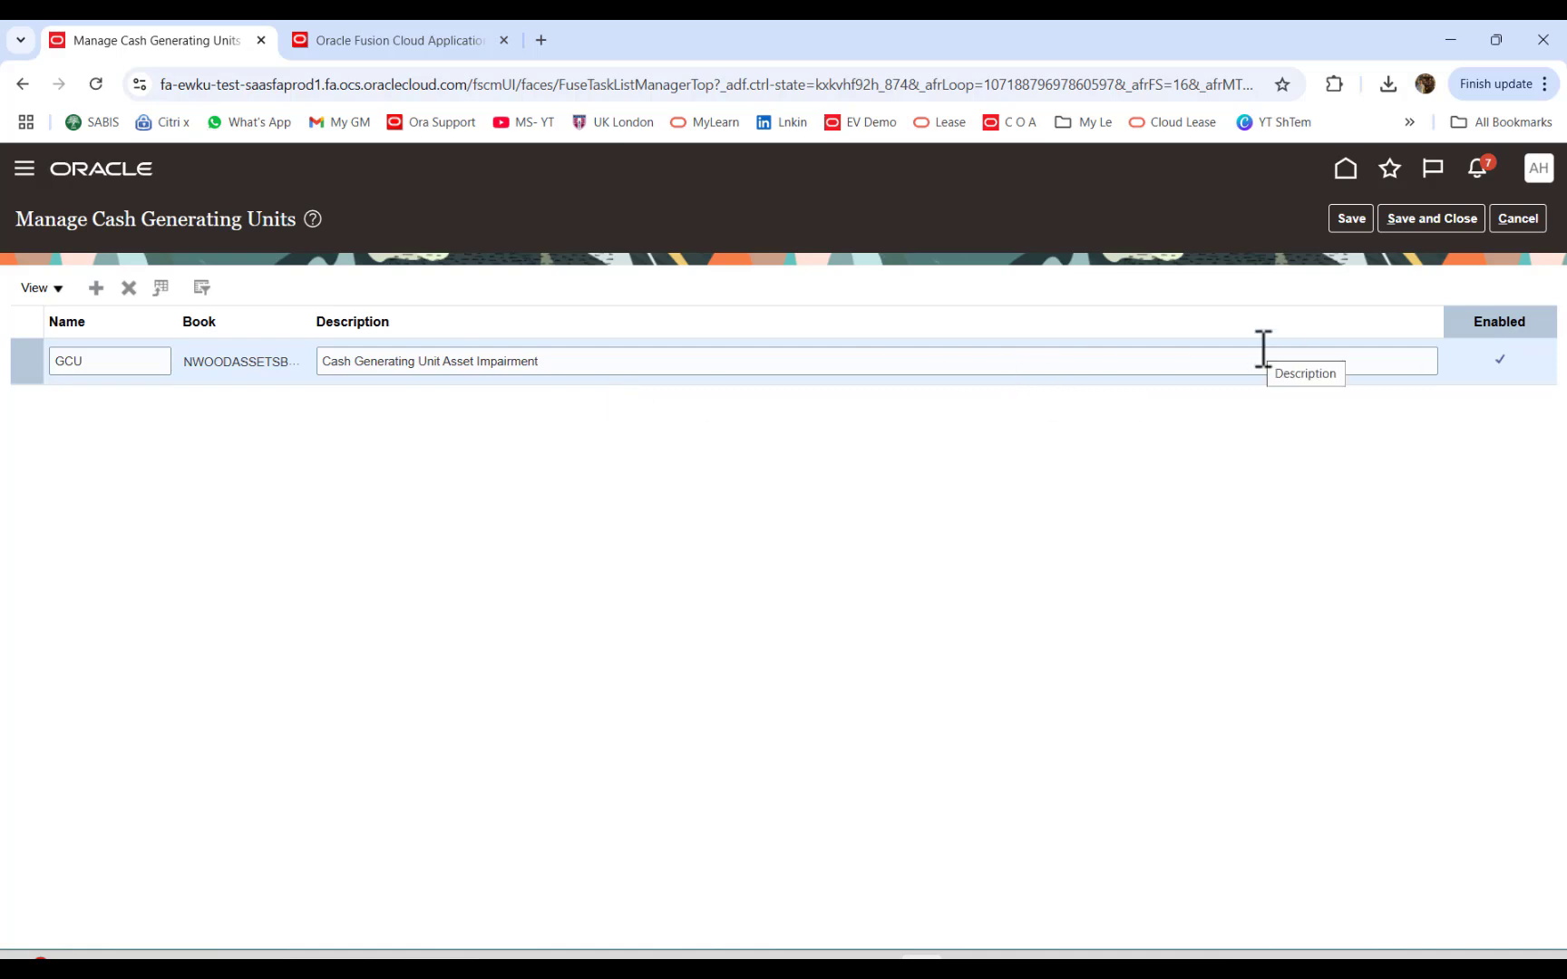
{"action": "left_click", "coordinate": [1429, 221]}
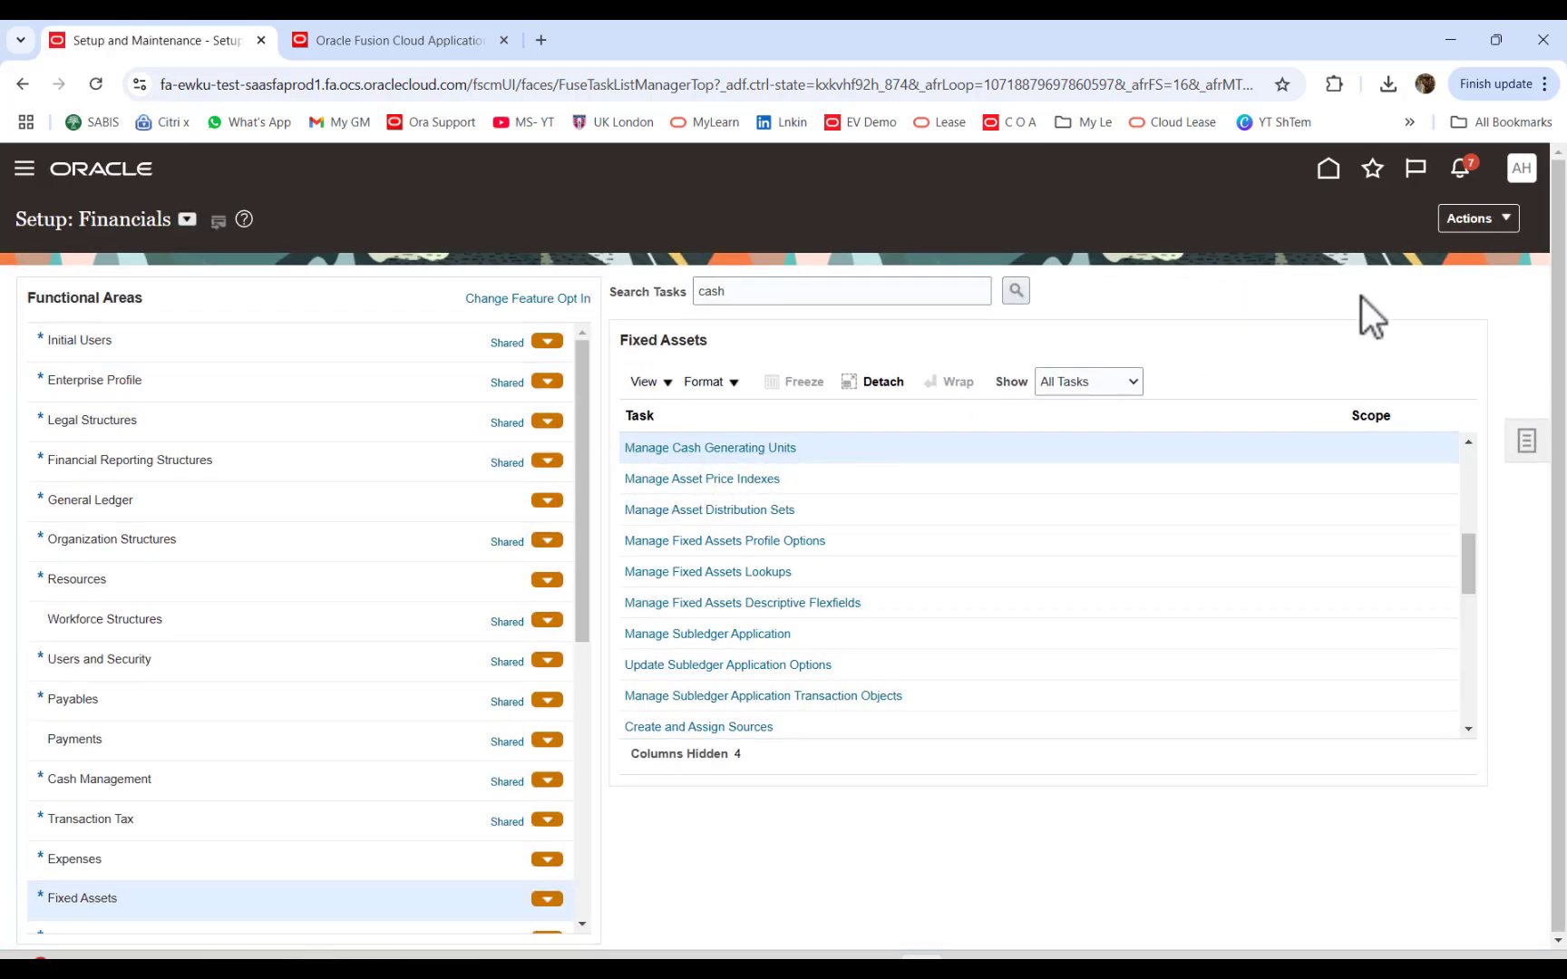
Step: Go from setup to the Fixed Assets work area on the home page and open the Adjust Assets page
{"action": "left_click", "coordinate": [1328, 172]}
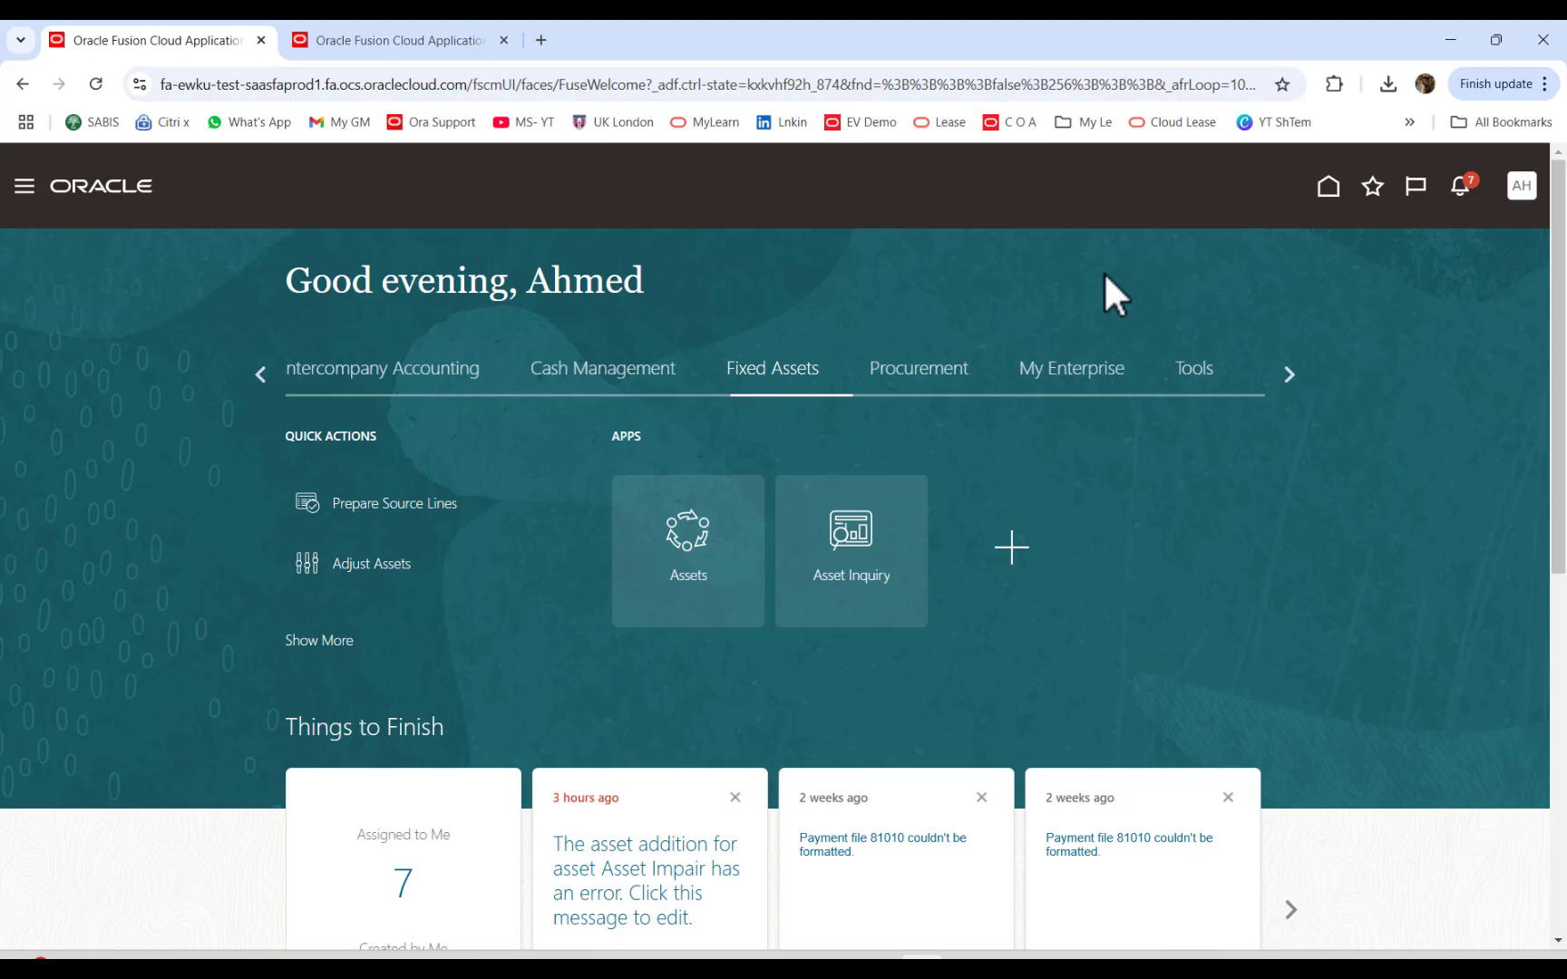
{"action": "left_click", "coordinate": [736, 525]}
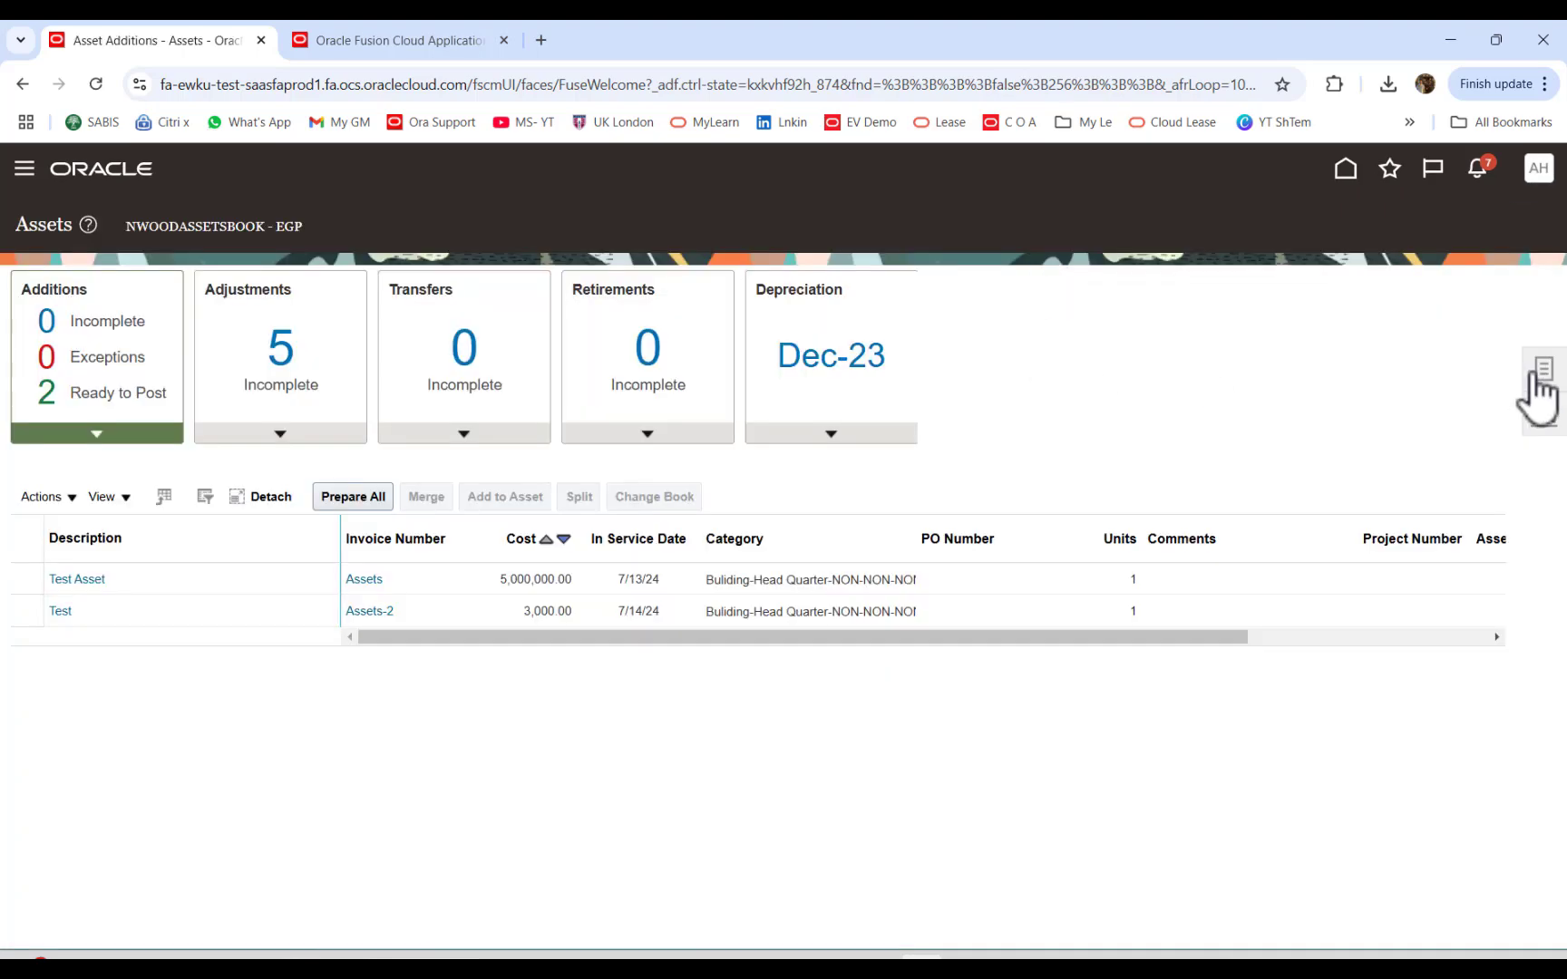
{"action": "left_click", "coordinate": [1539, 392]}
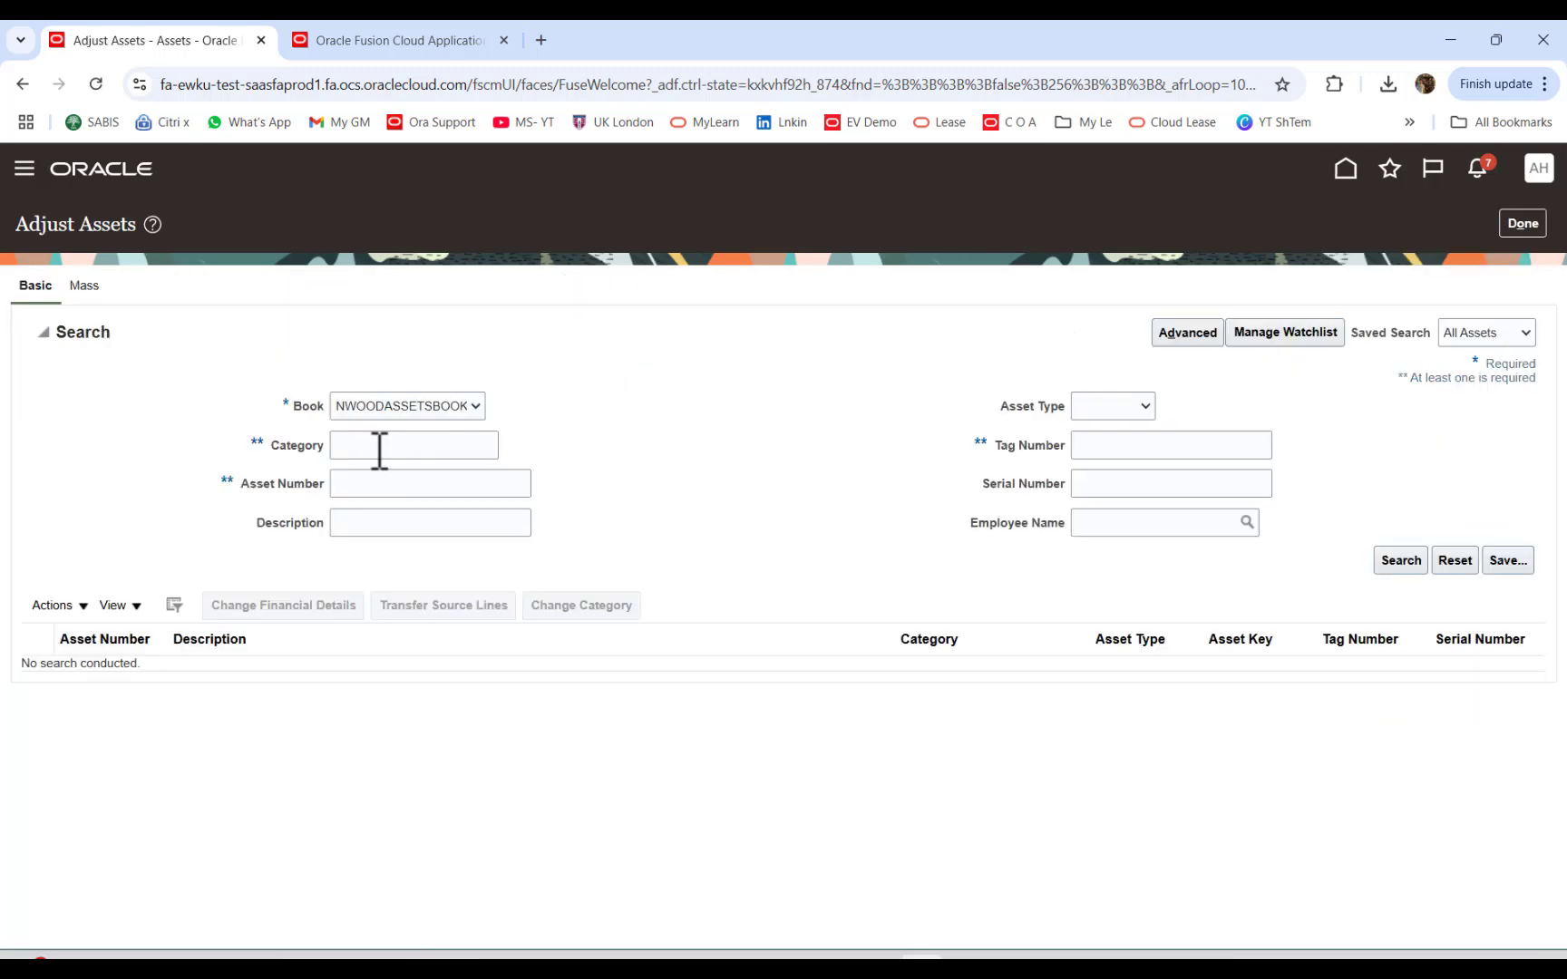
Step: Search the NWOODASSETSBOOK book for asset number 1000081 on the Adjust Assets page
{"action": "left_click", "coordinate": [394, 481]}
{"action": "type", "text": "100081"}
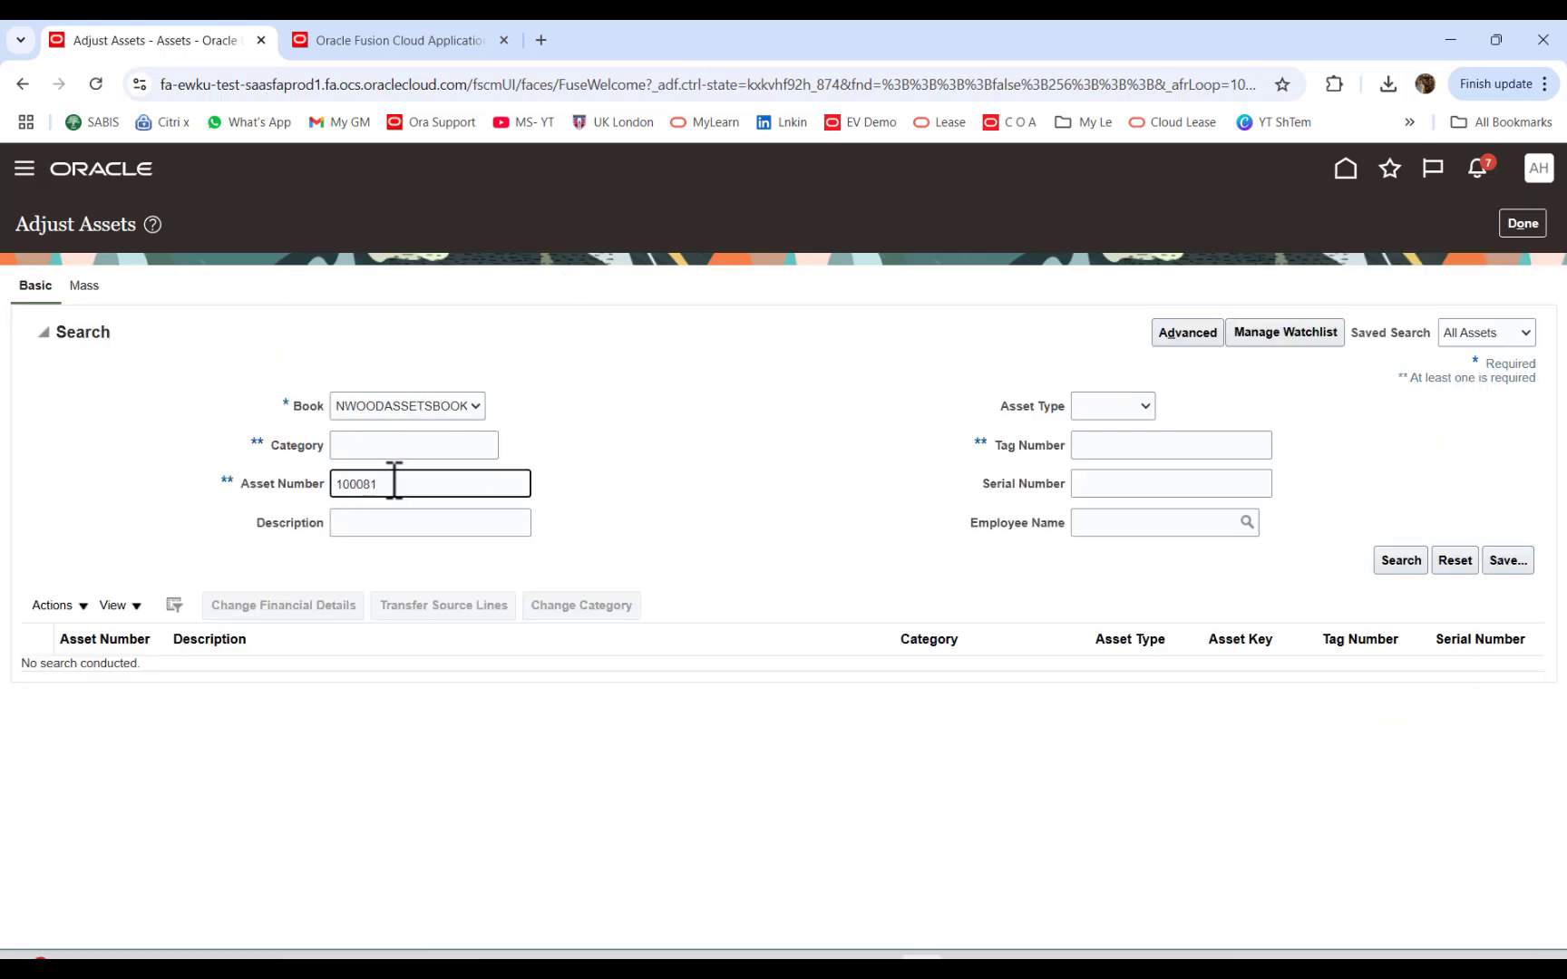
{"action": "key", "text": "Return"}
{"action": "left_click", "coordinate": [1399, 560]}
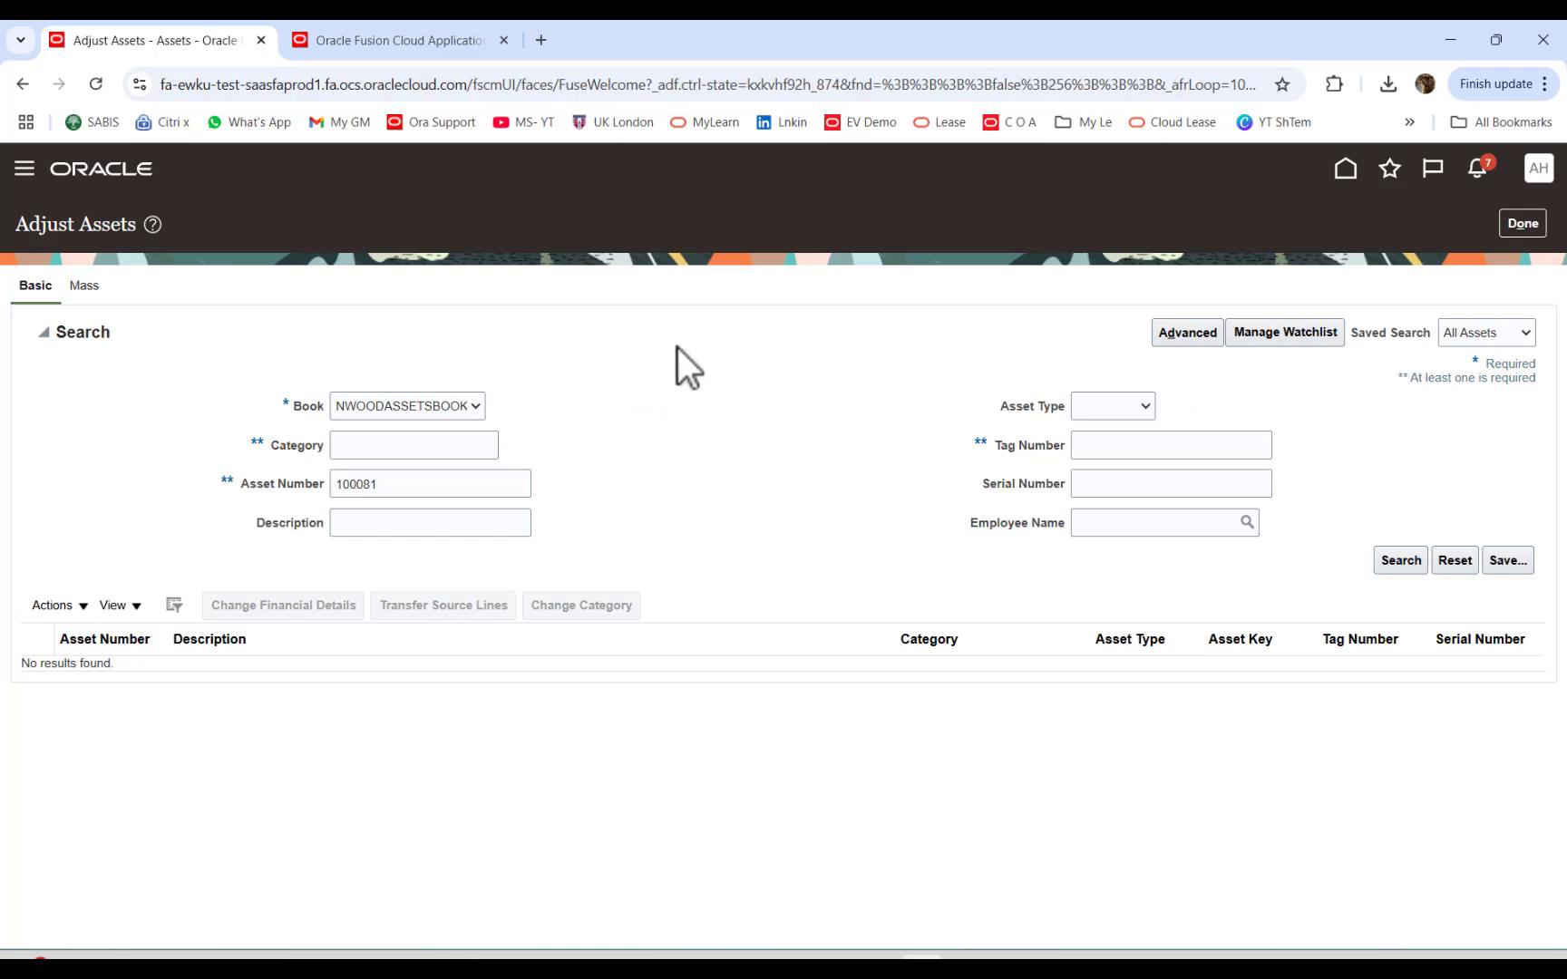
{"action": "left_click", "coordinate": [356, 486]}
{"action": "type", "text": "0"}
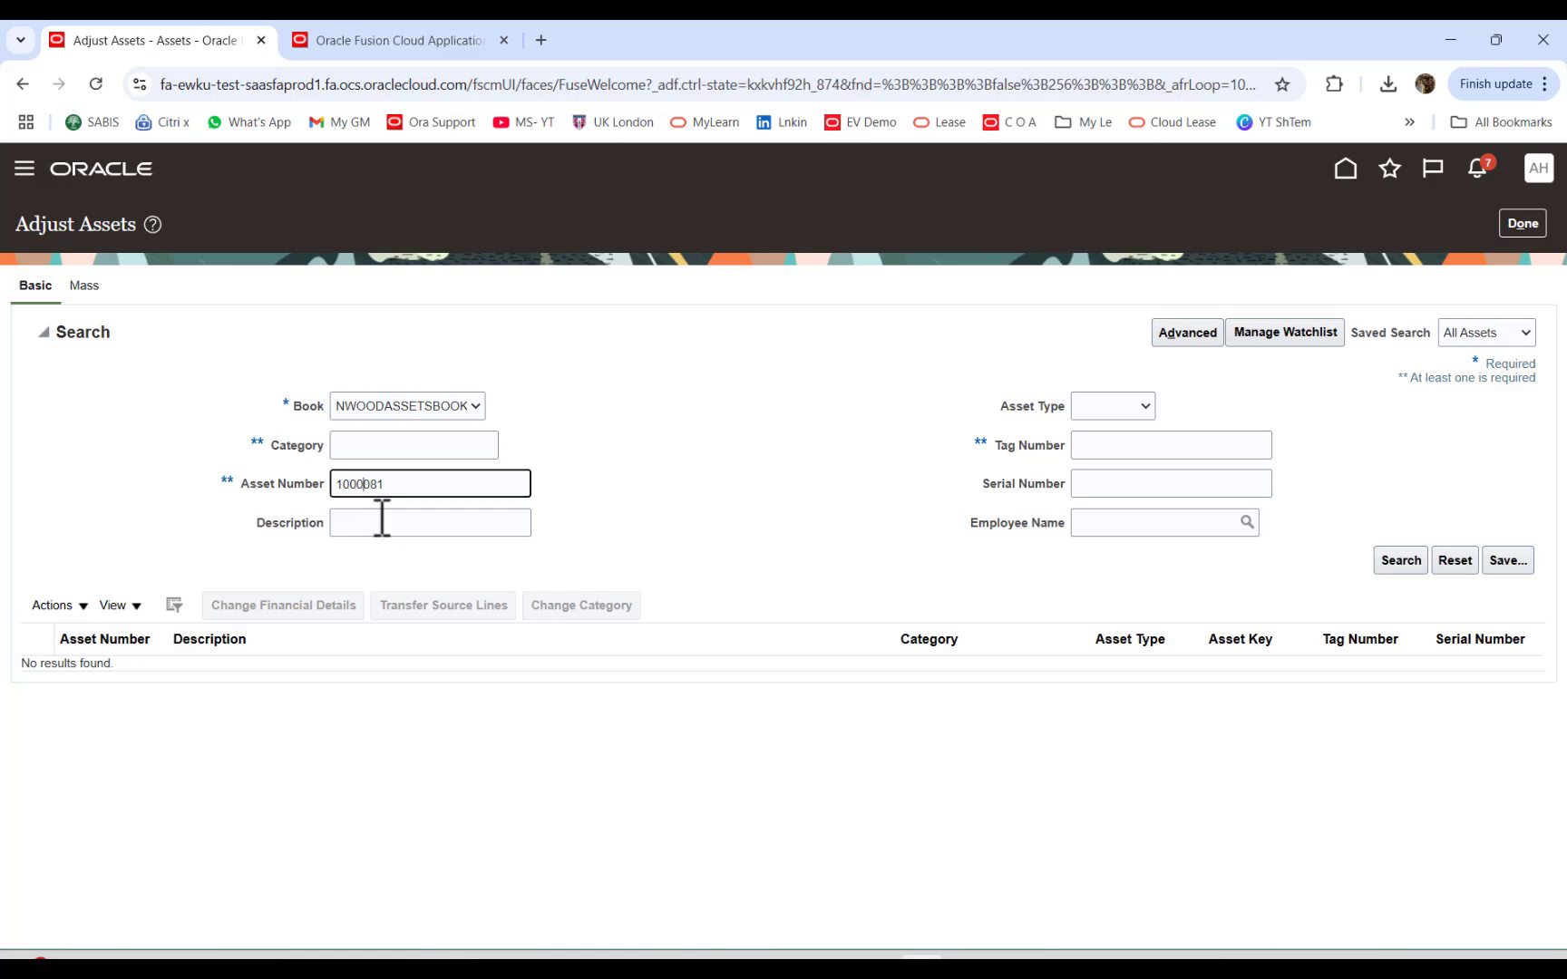
{"action": "left_click", "coordinate": [1400, 560]}
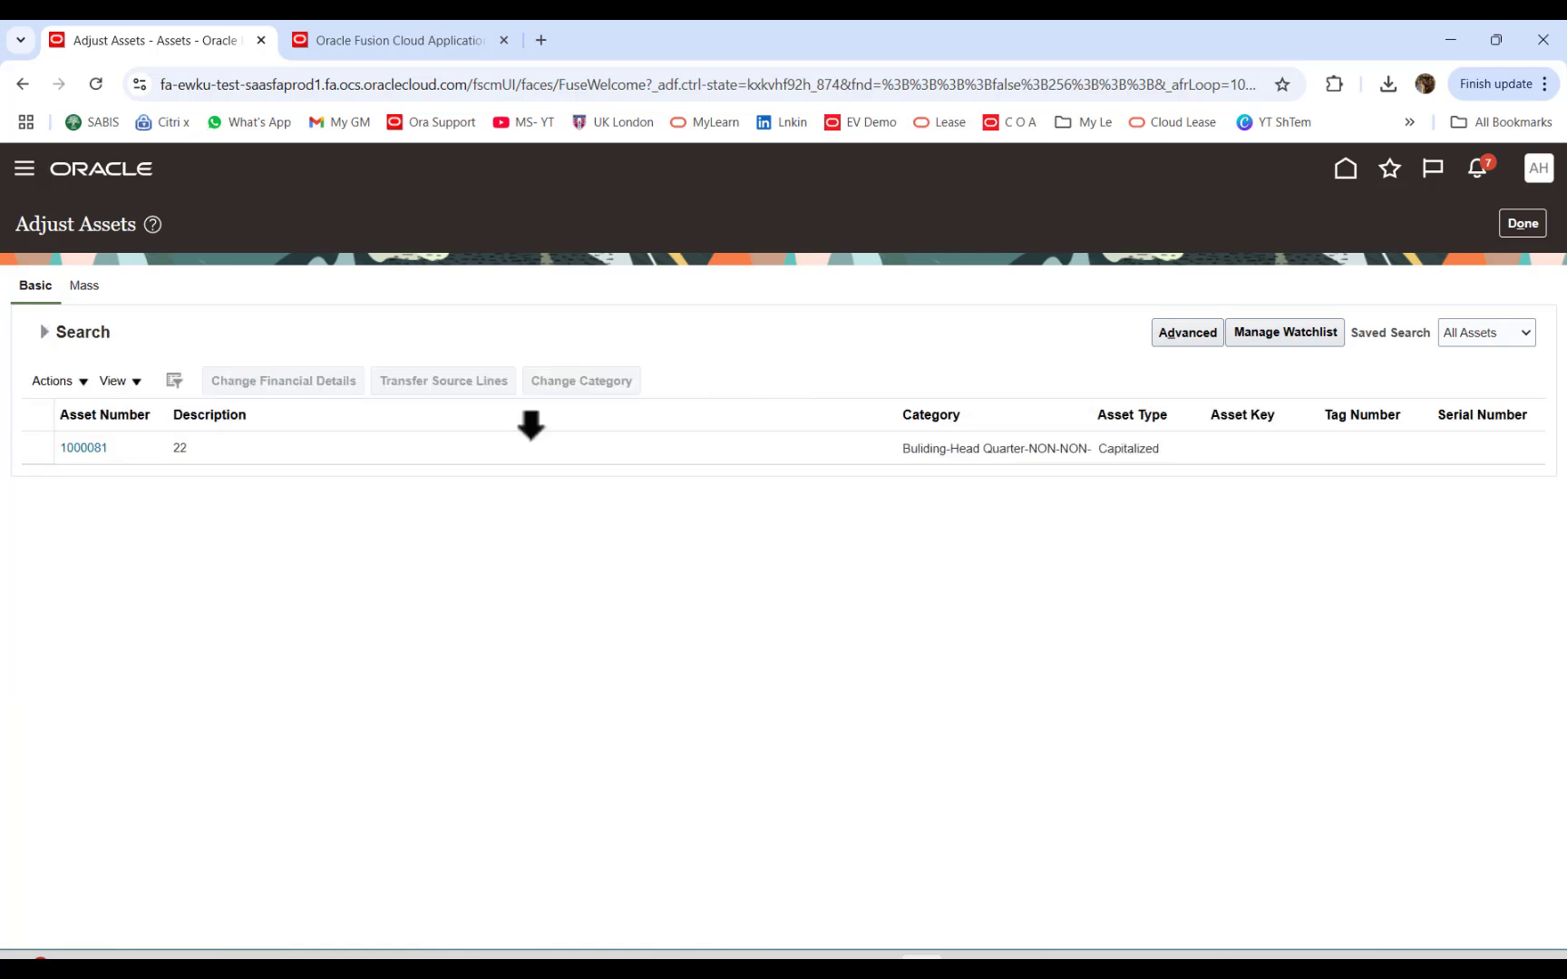
Step: Open the Change Financial Details page for asset 1000081 and review its cost, depreciation, cash generating unit and impairment fields
{"action": "left_click", "coordinate": [239, 444]}
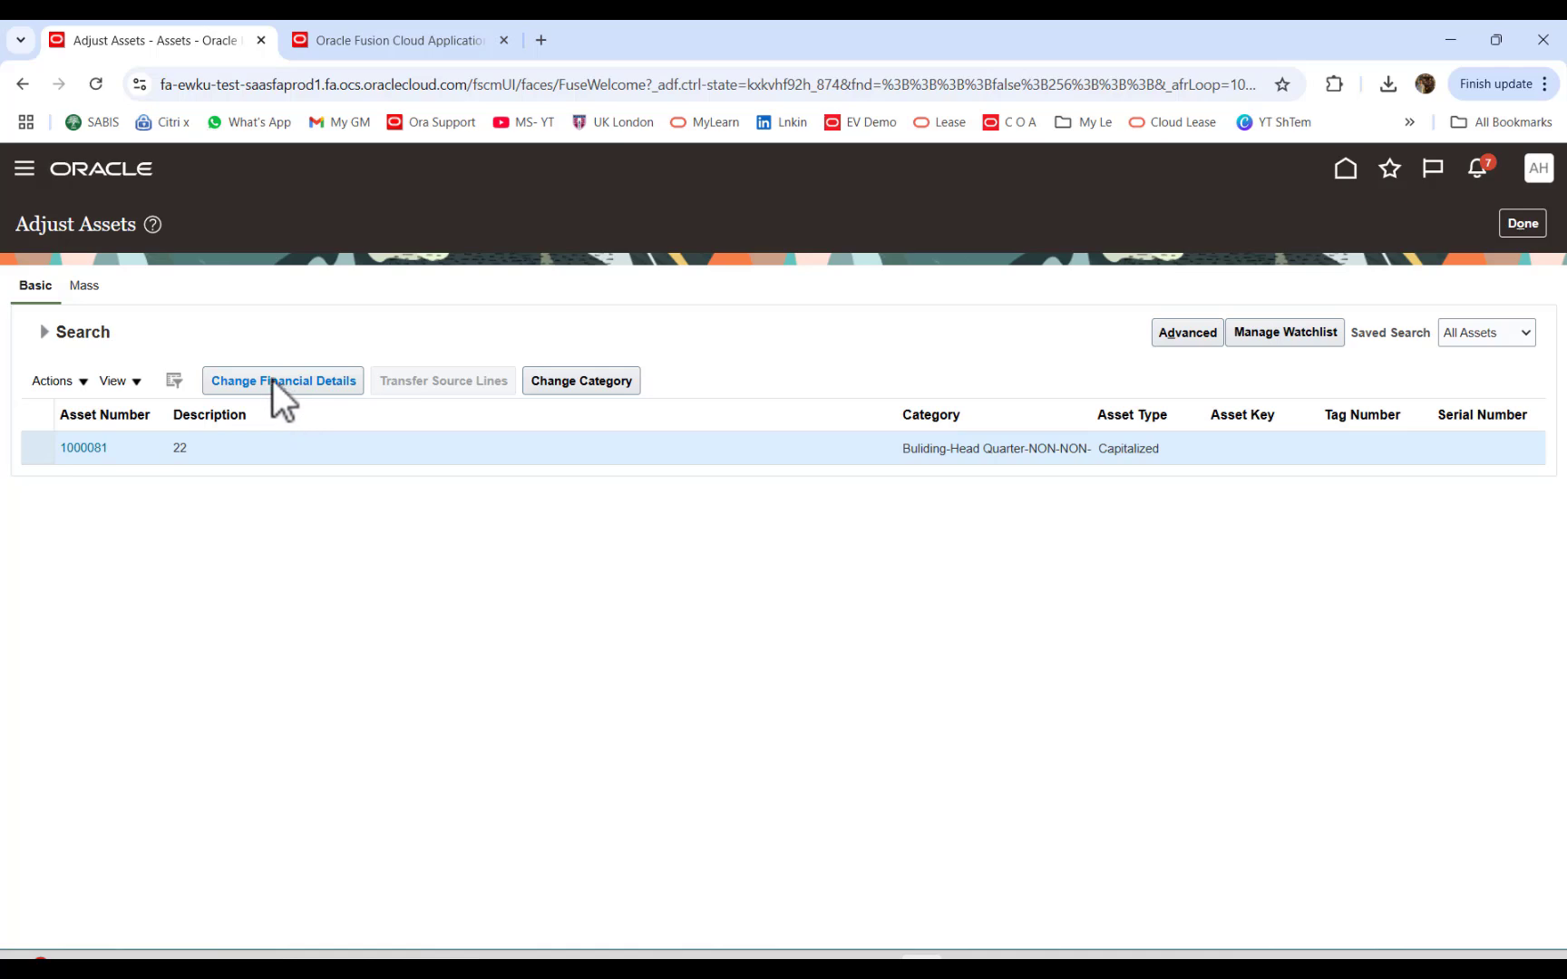
{"action": "left_click", "coordinate": [272, 379]}
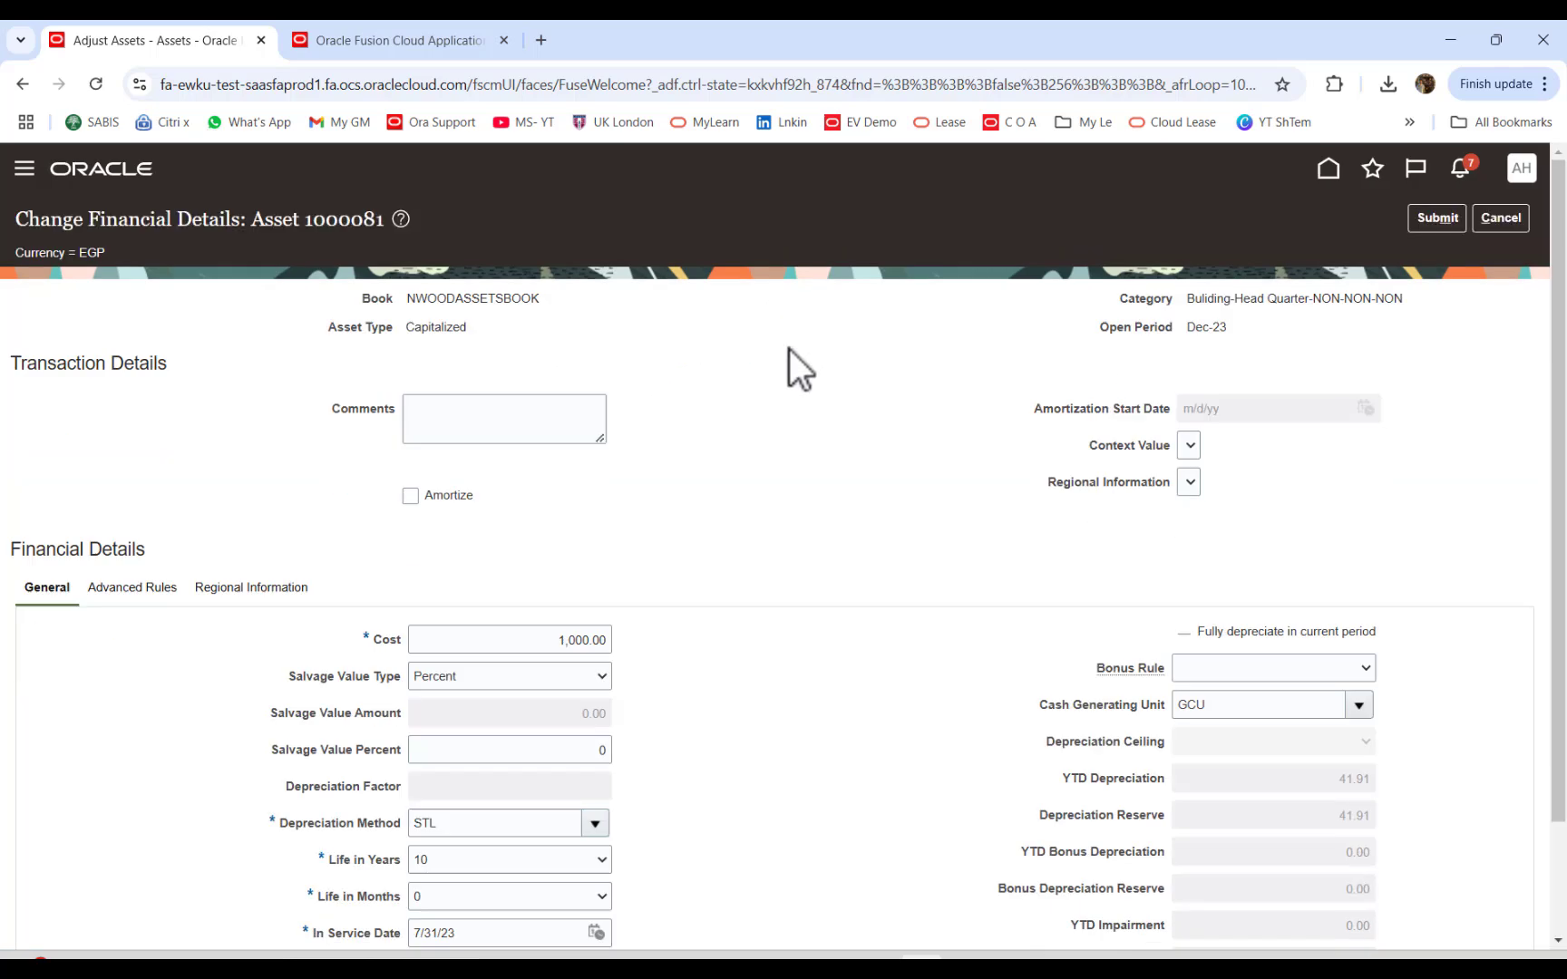
{"action": "scroll", "coordinate": [804, 486], "scroll_direction": "down", "scroll_amount": 3}
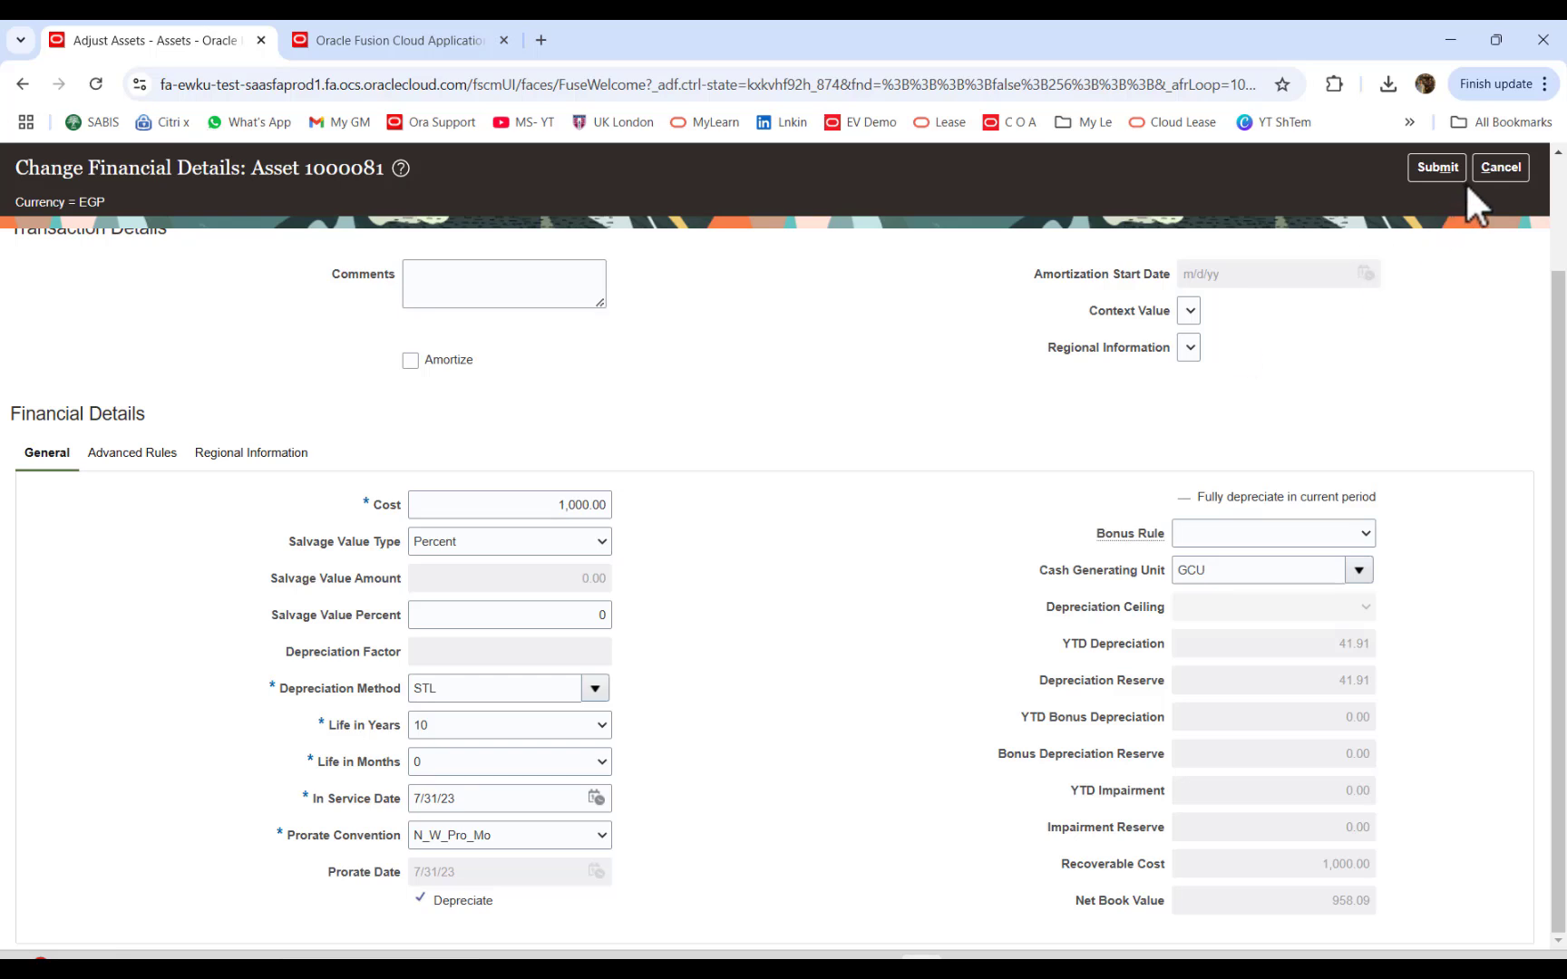
Step: Leave the asset's financial details for the home page, discarding any unsaved changes
{"action": "left_click", "coordinate": [1496, 167]}
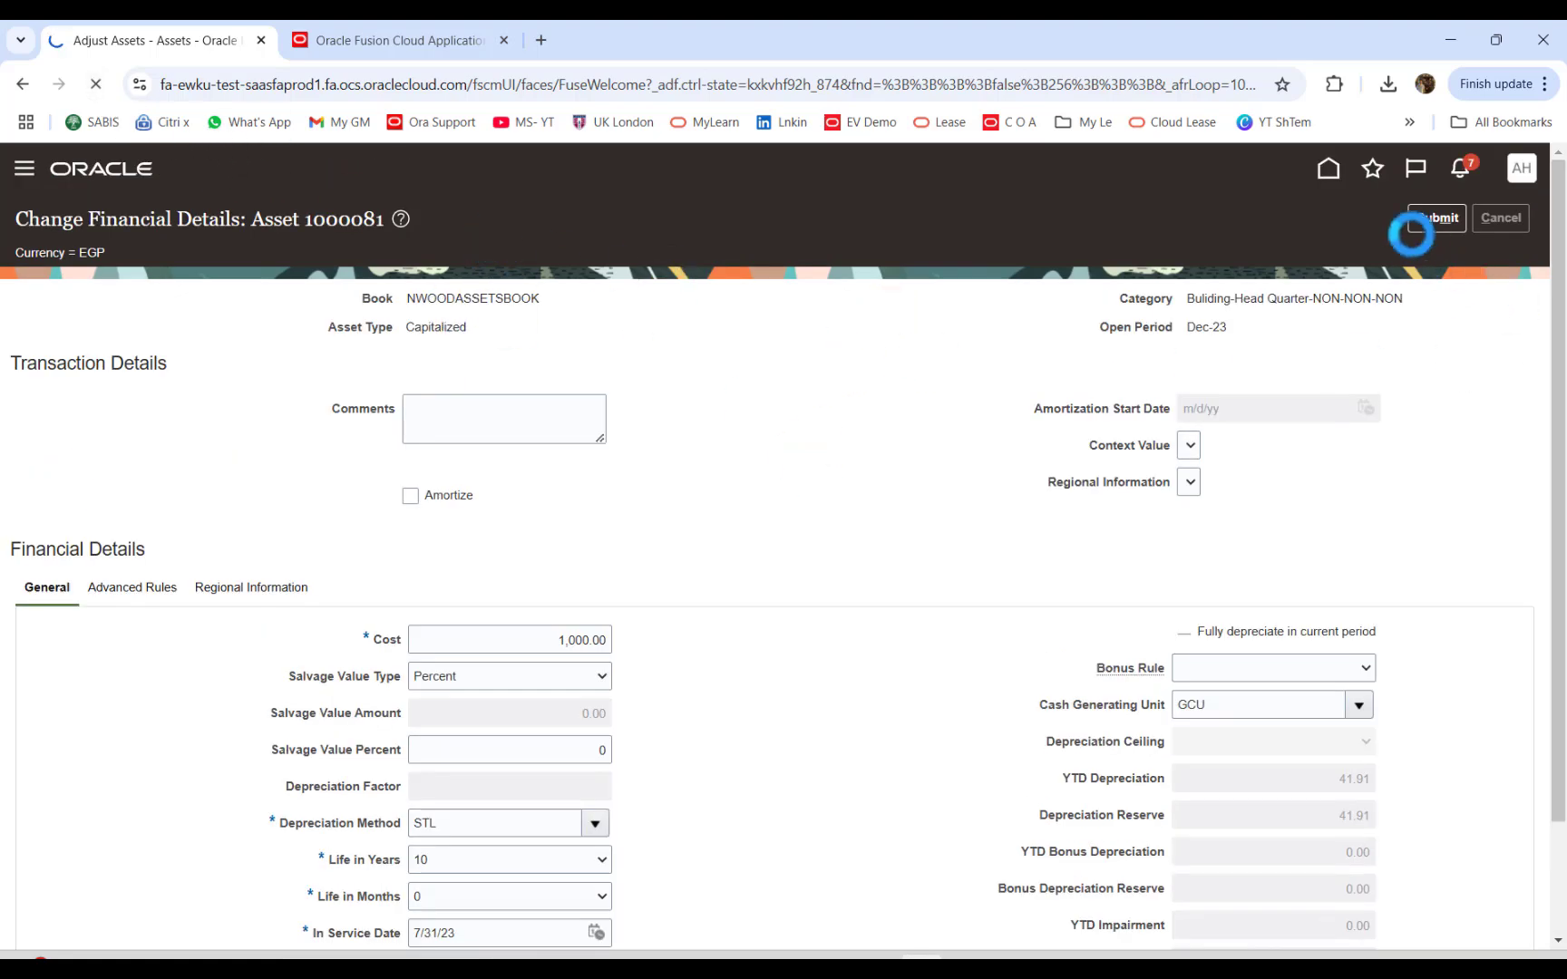
{"action": "left_click", "coordinate": [1338, 176]}
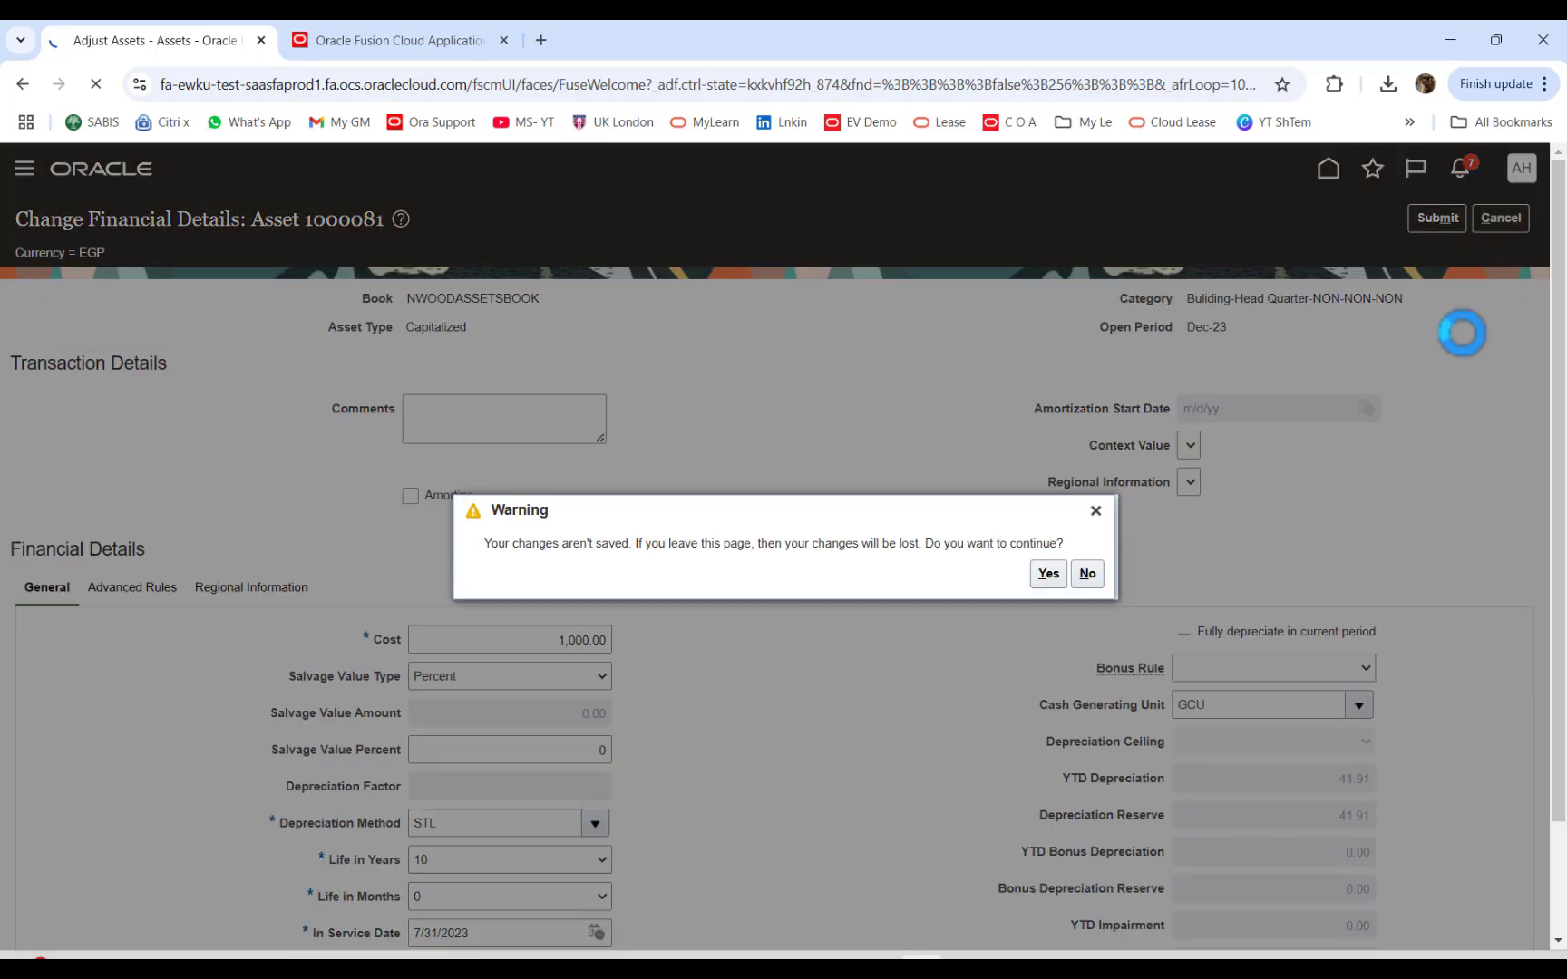
{"action": "left_click", "coordinate": [1046, 573]}
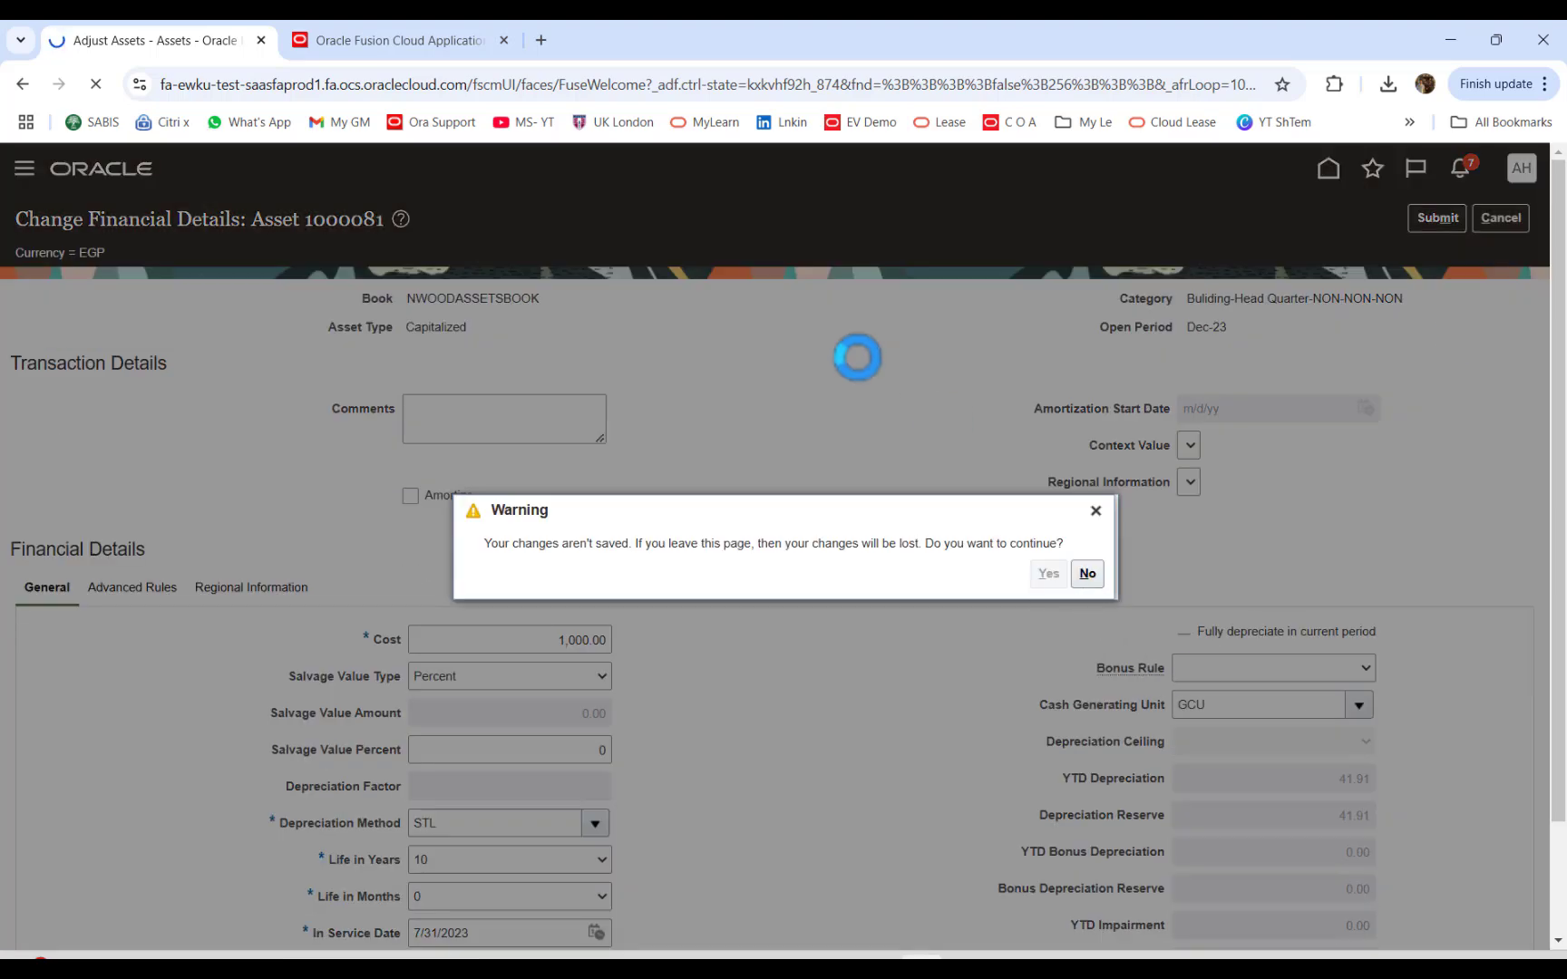
Step: Open the Asset Inquiry page from the Assets work area and look up asset number 1000081 in NWOODASSETSBOOK
{"action": "left_click", "coordinate": [1512, 227]}
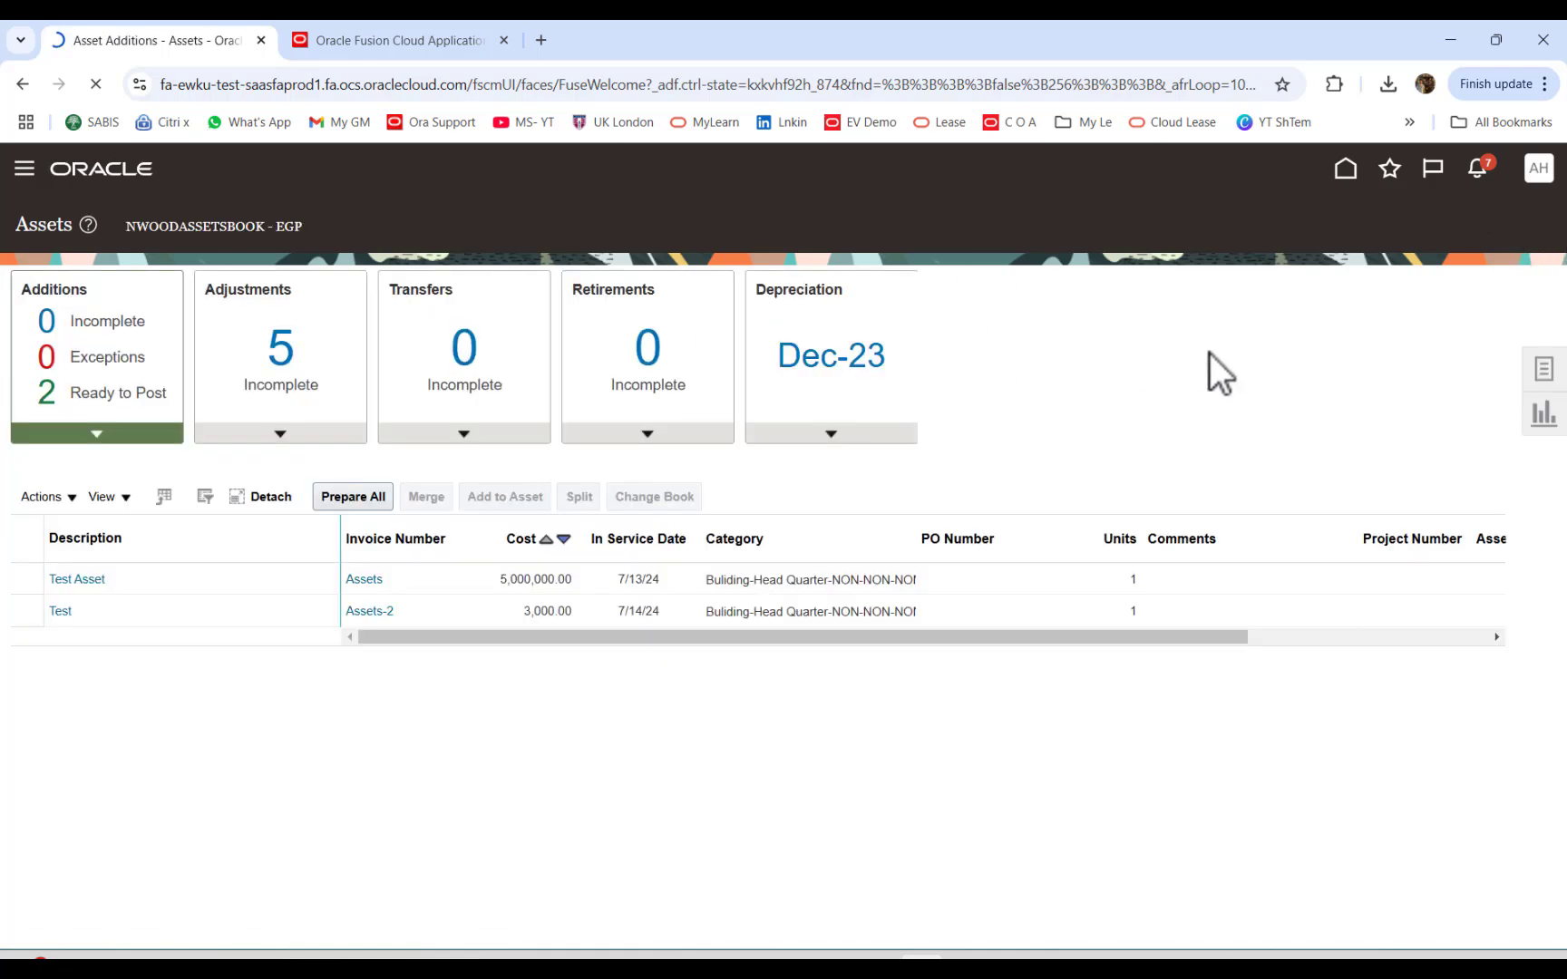
{"action": "left_click", "coordinate": [1540, 364]}
{"action": "left_click", "coordinate": [1346, 173]}
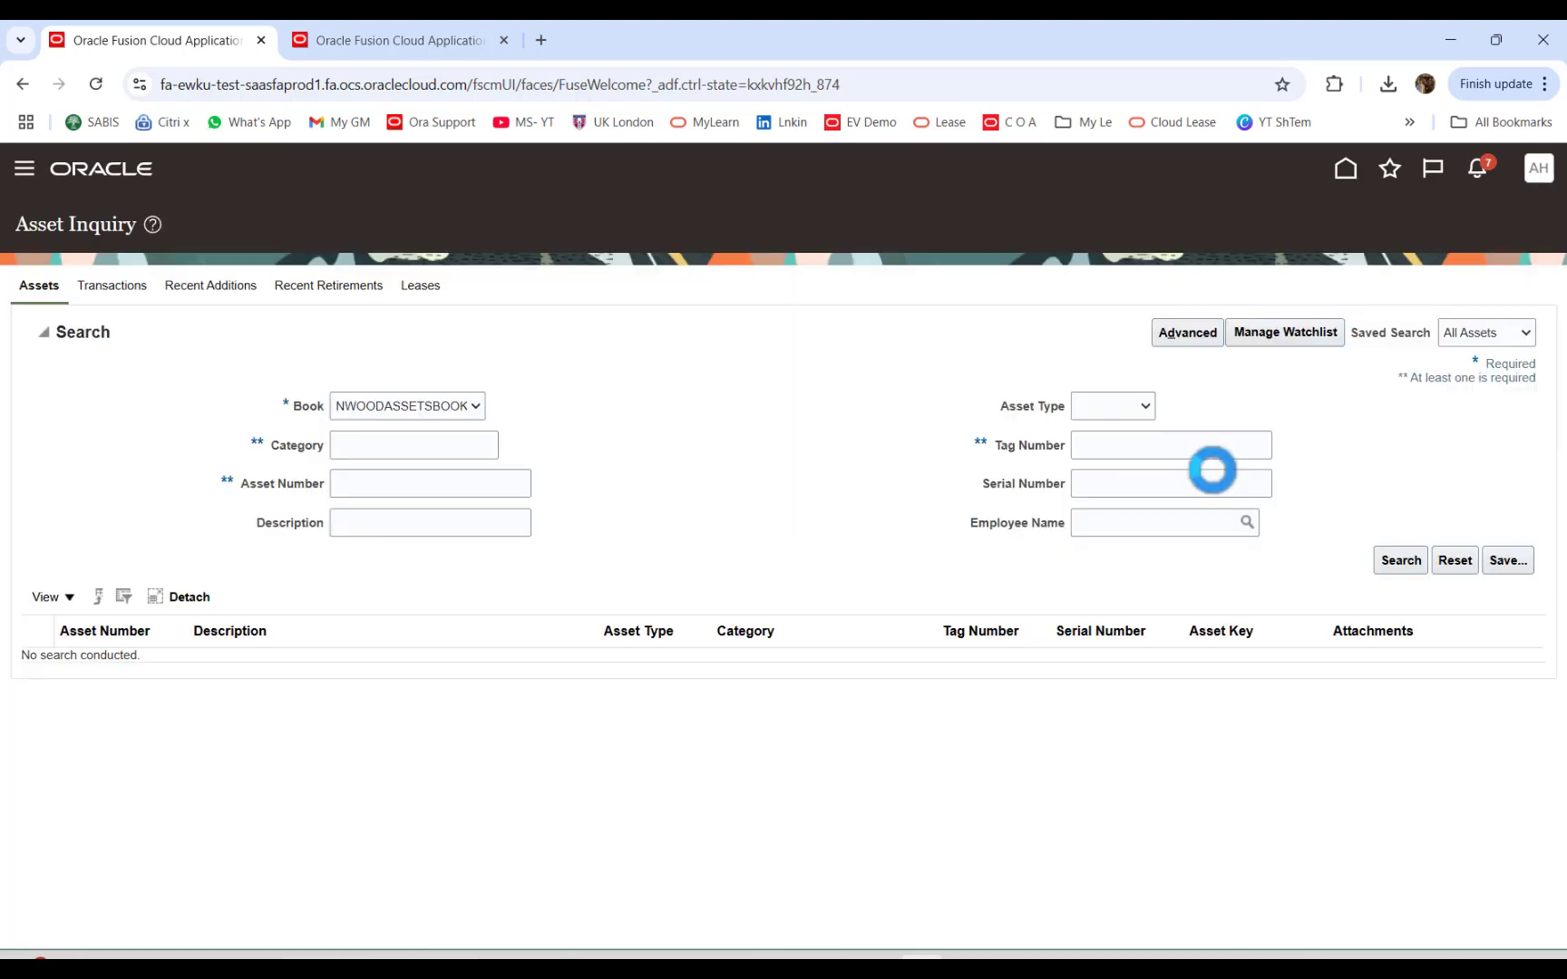
{"action": "left_click", "coordinate": [379, 483]}
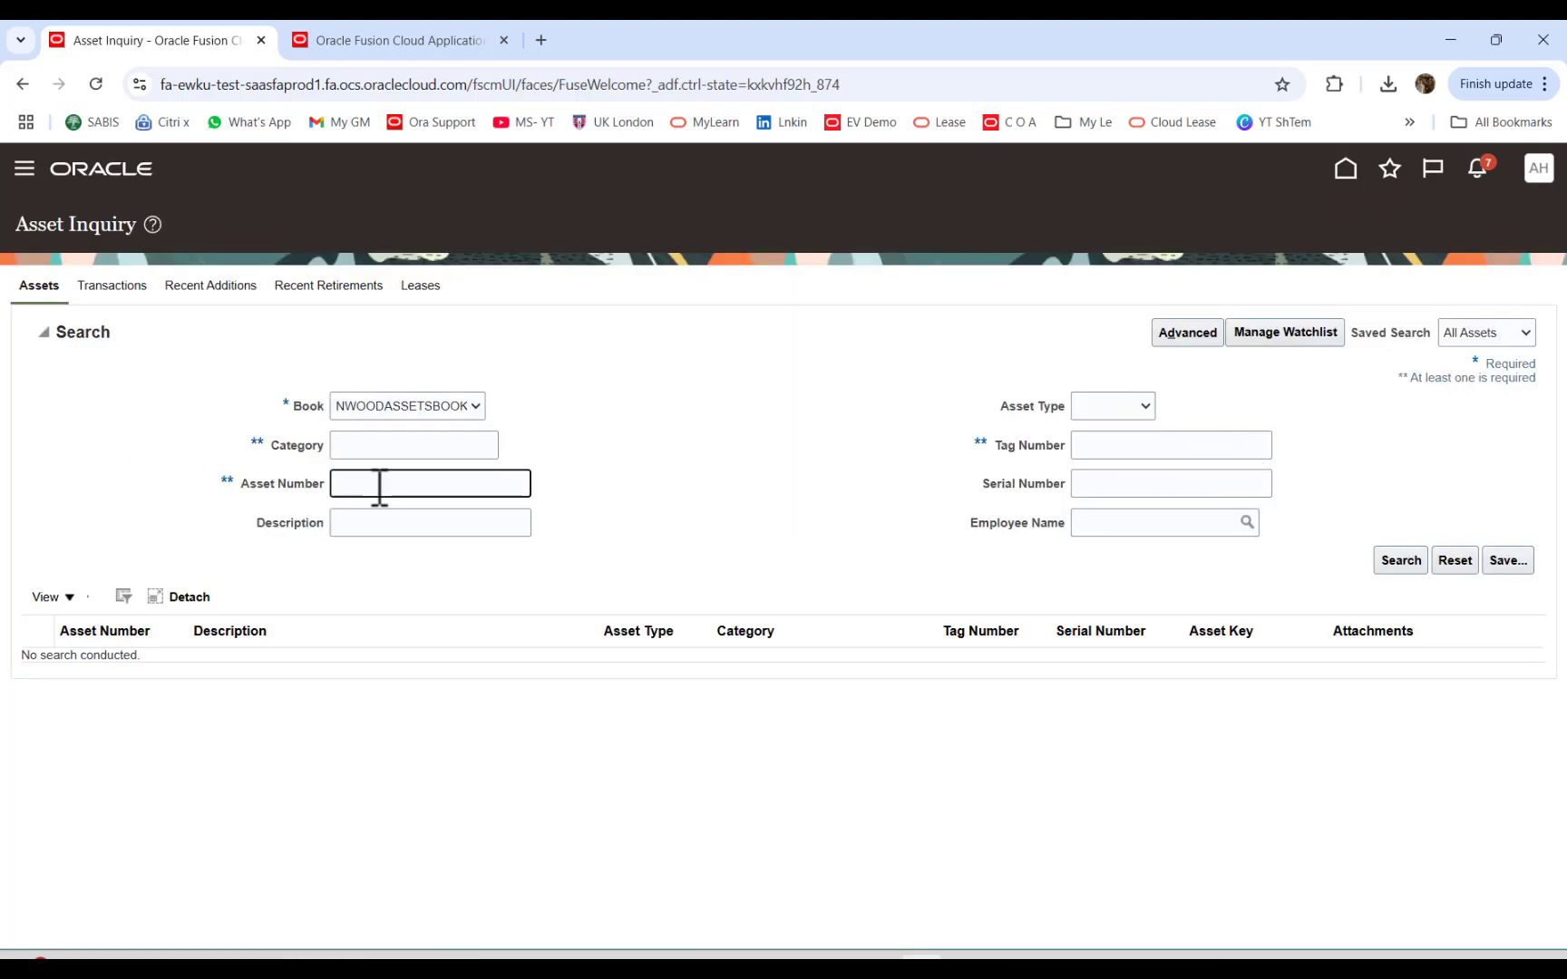
{"action": "type", "text": "1000081"}
{"action": "key", "text": "Return"}
{"action": "scroll", "coordinate": [963, 470], "scroll_direction": "down", "scroll_amount": 1}
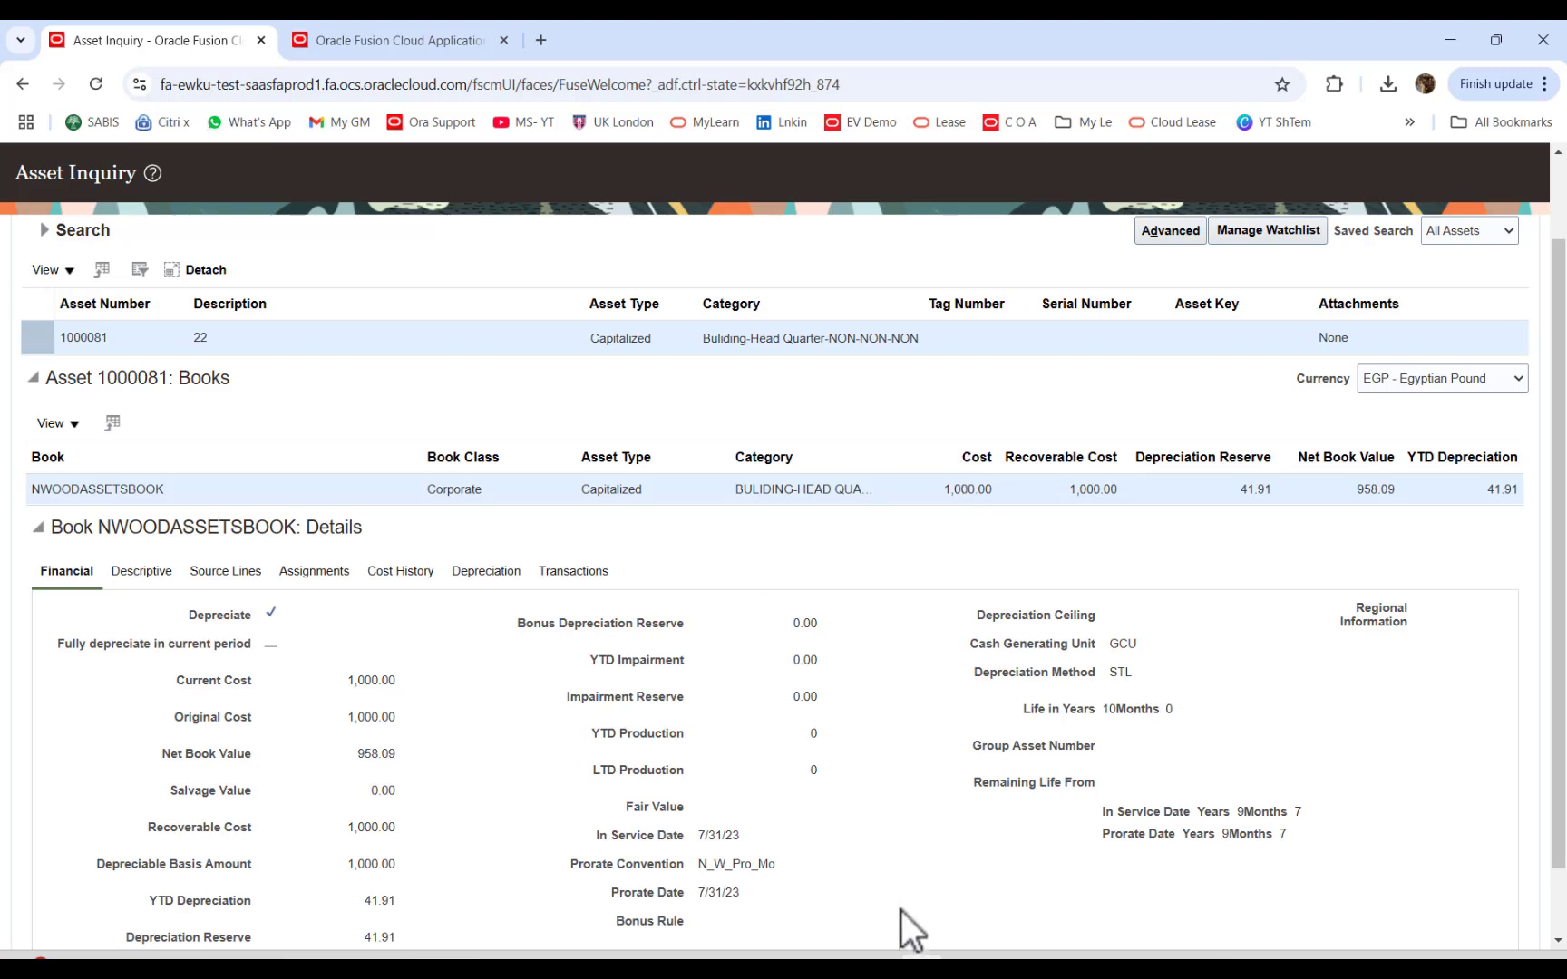
Step: Capture a screenshot of asset 1000081's book and financial details with Snipping Tool, then minimize the capture
{"action": "key", "text": "super"}
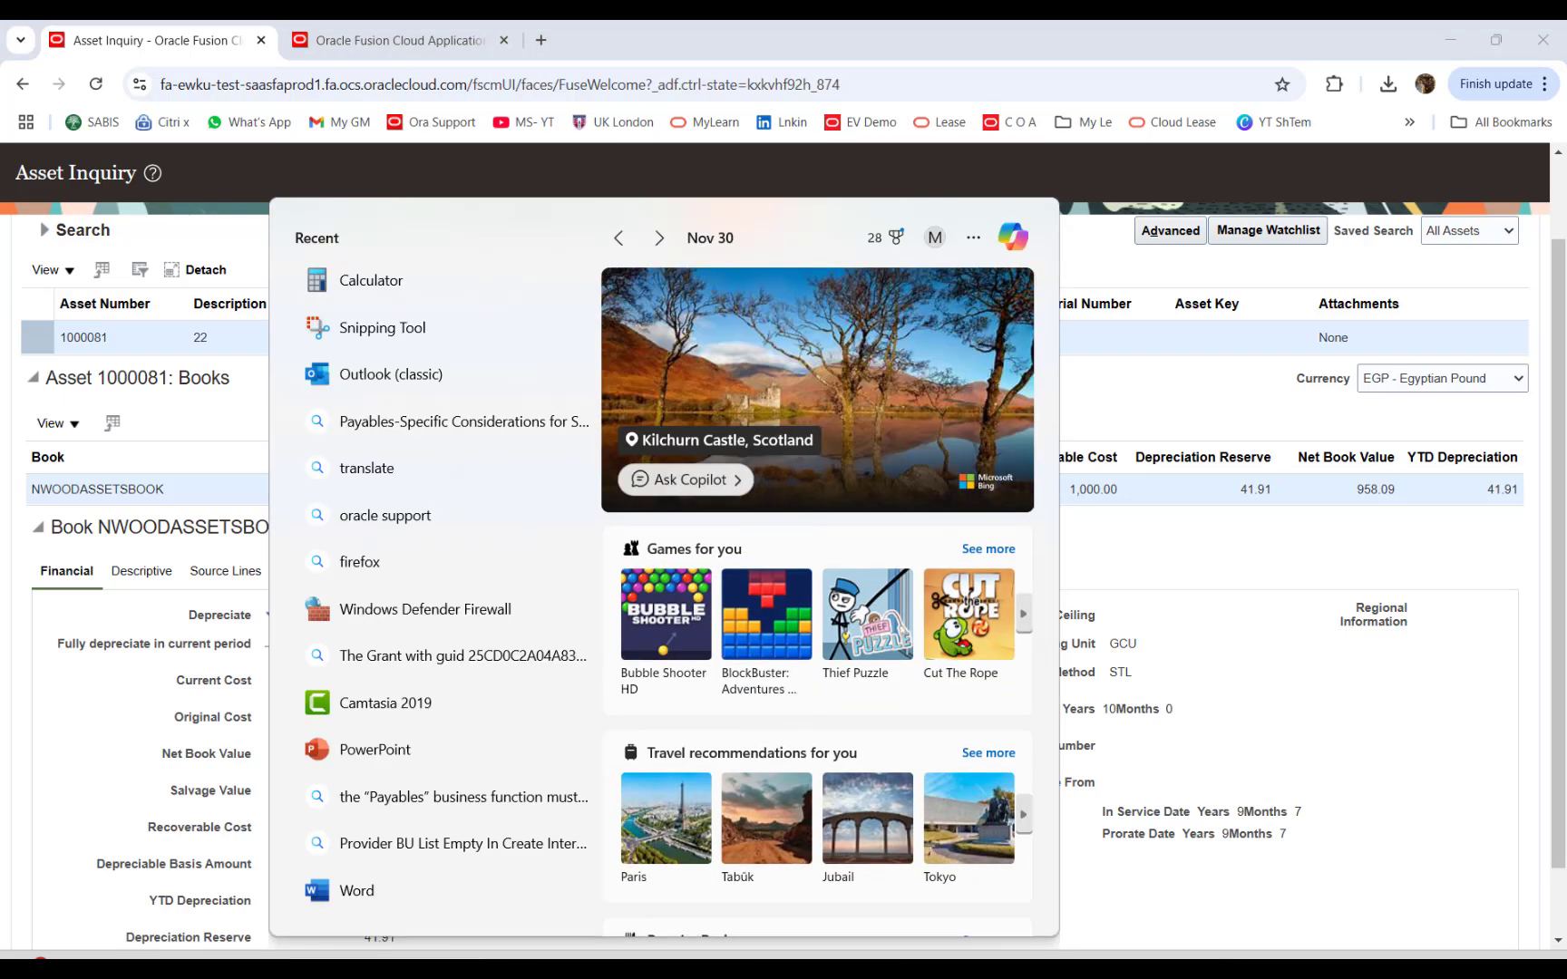
{"action": "type", "text": "sn"}
{"action": "key", "text": "Return"}
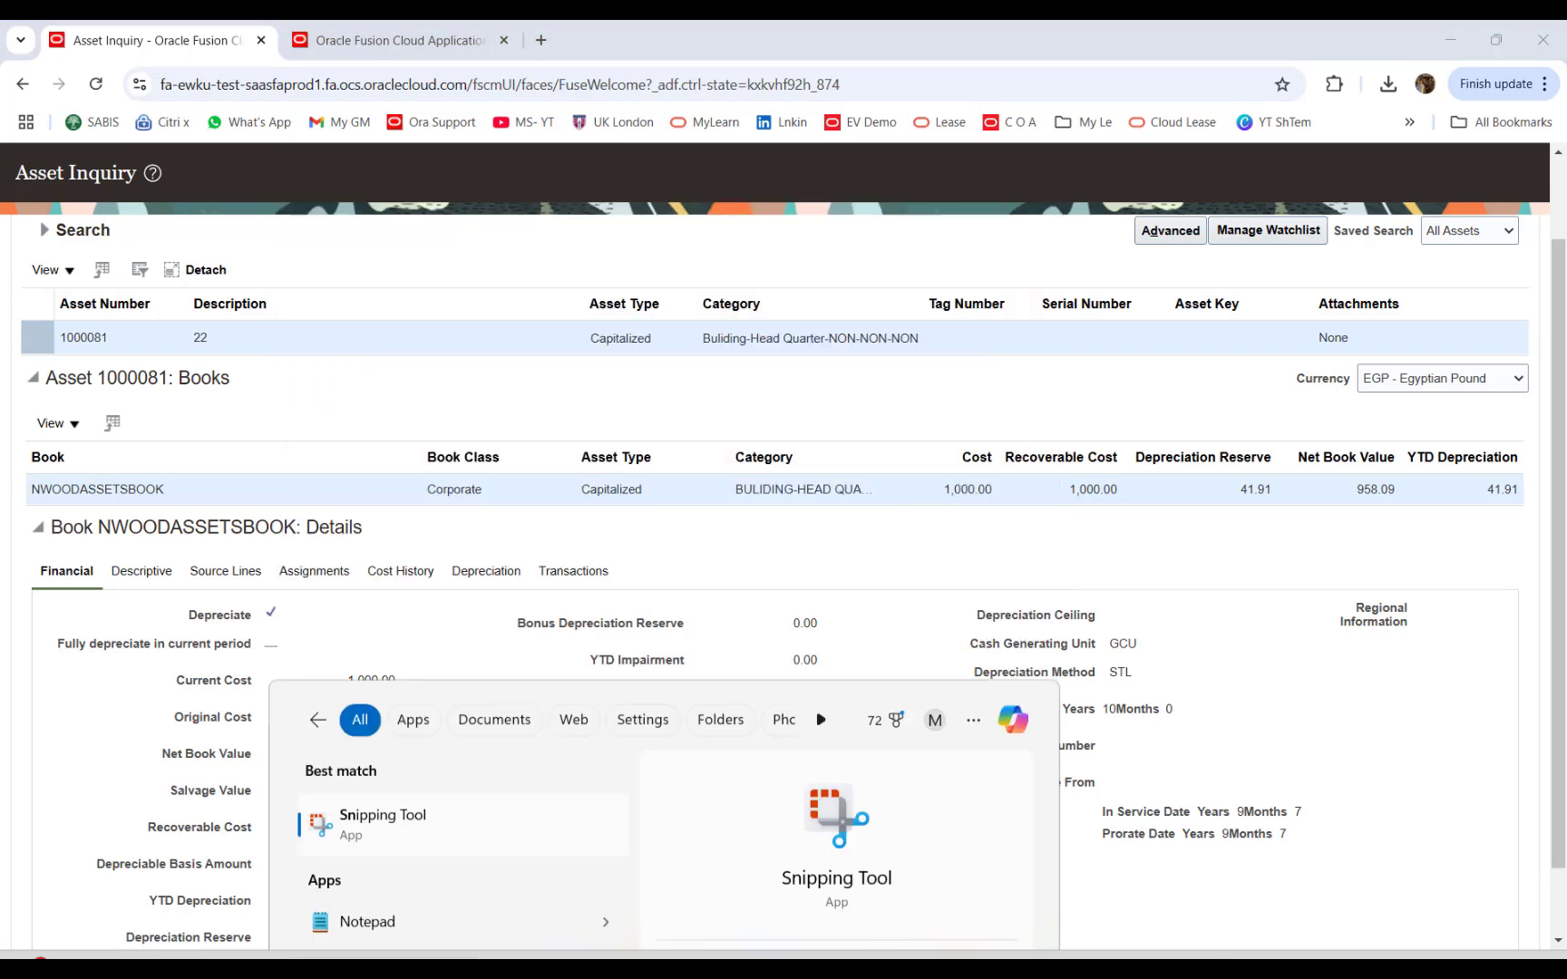
{"action": "left_click", "coordinate": [140, 76]}
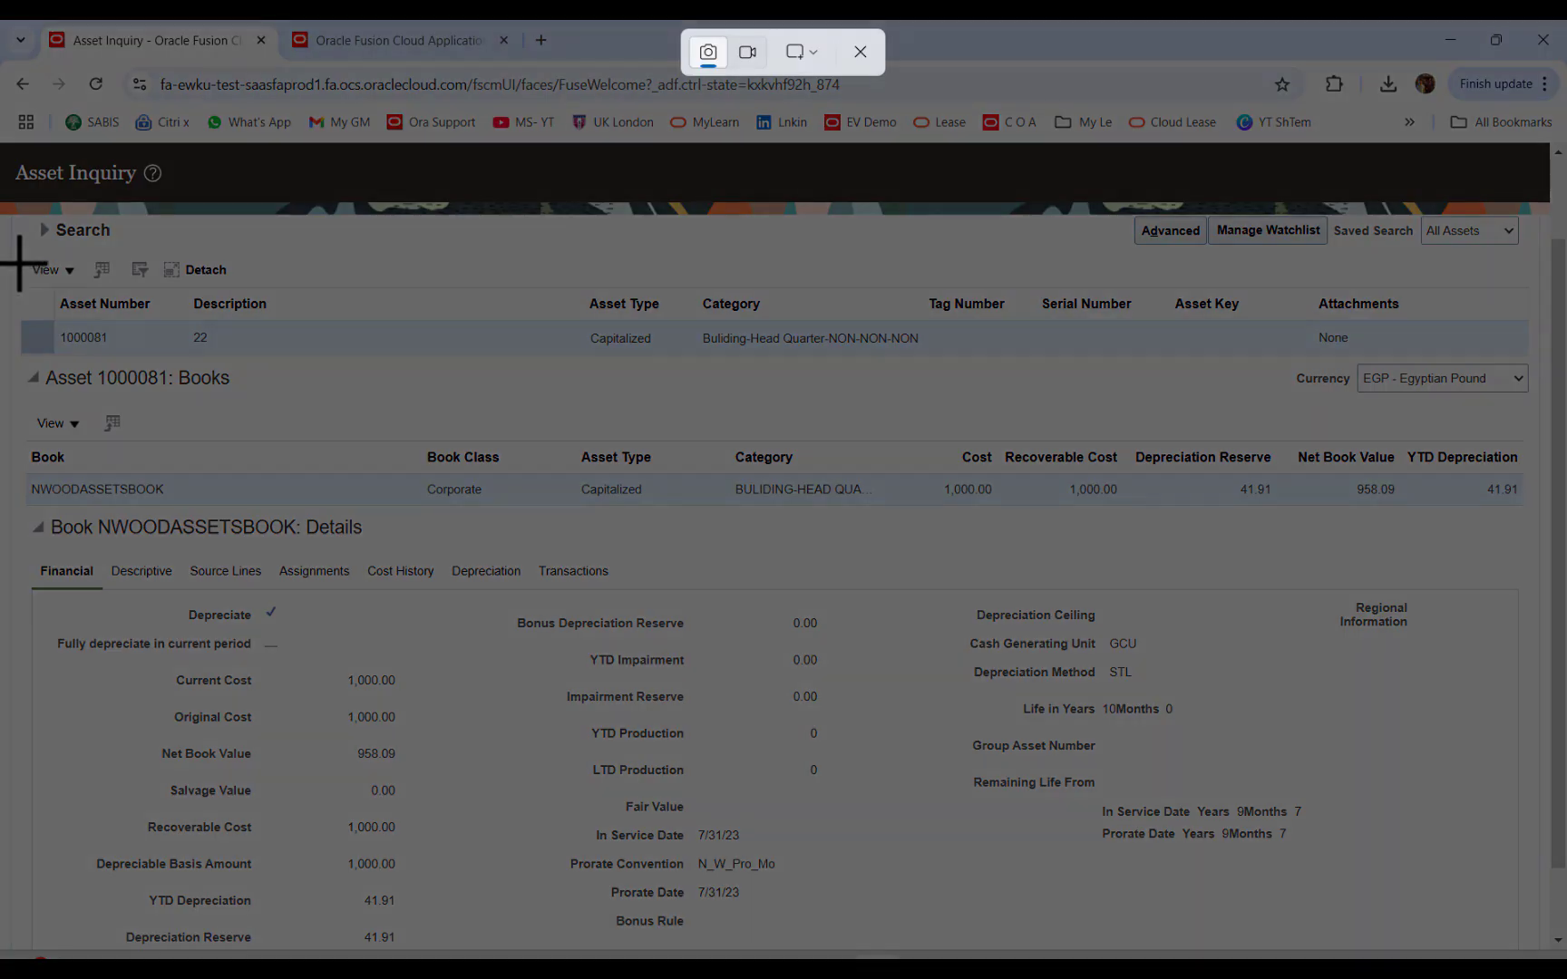
{"action": "left_click_drag", "start_coordinate": [18, 262], "coordinate": [1542, 926]}
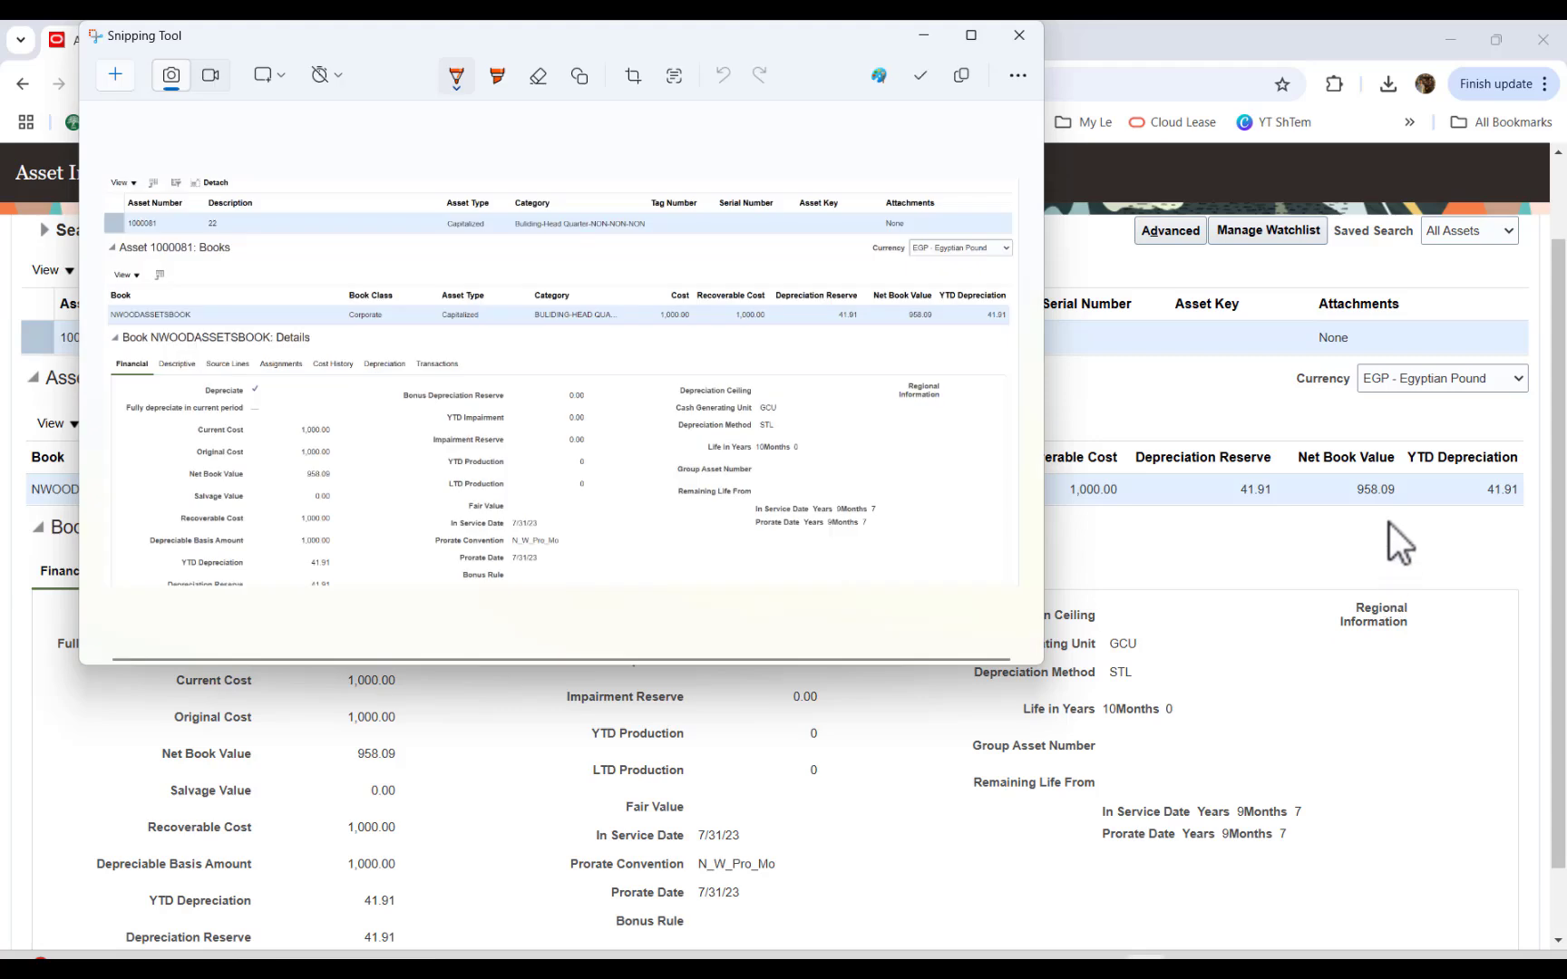
{"action": "left_click", "coordinate": [922, 38]}
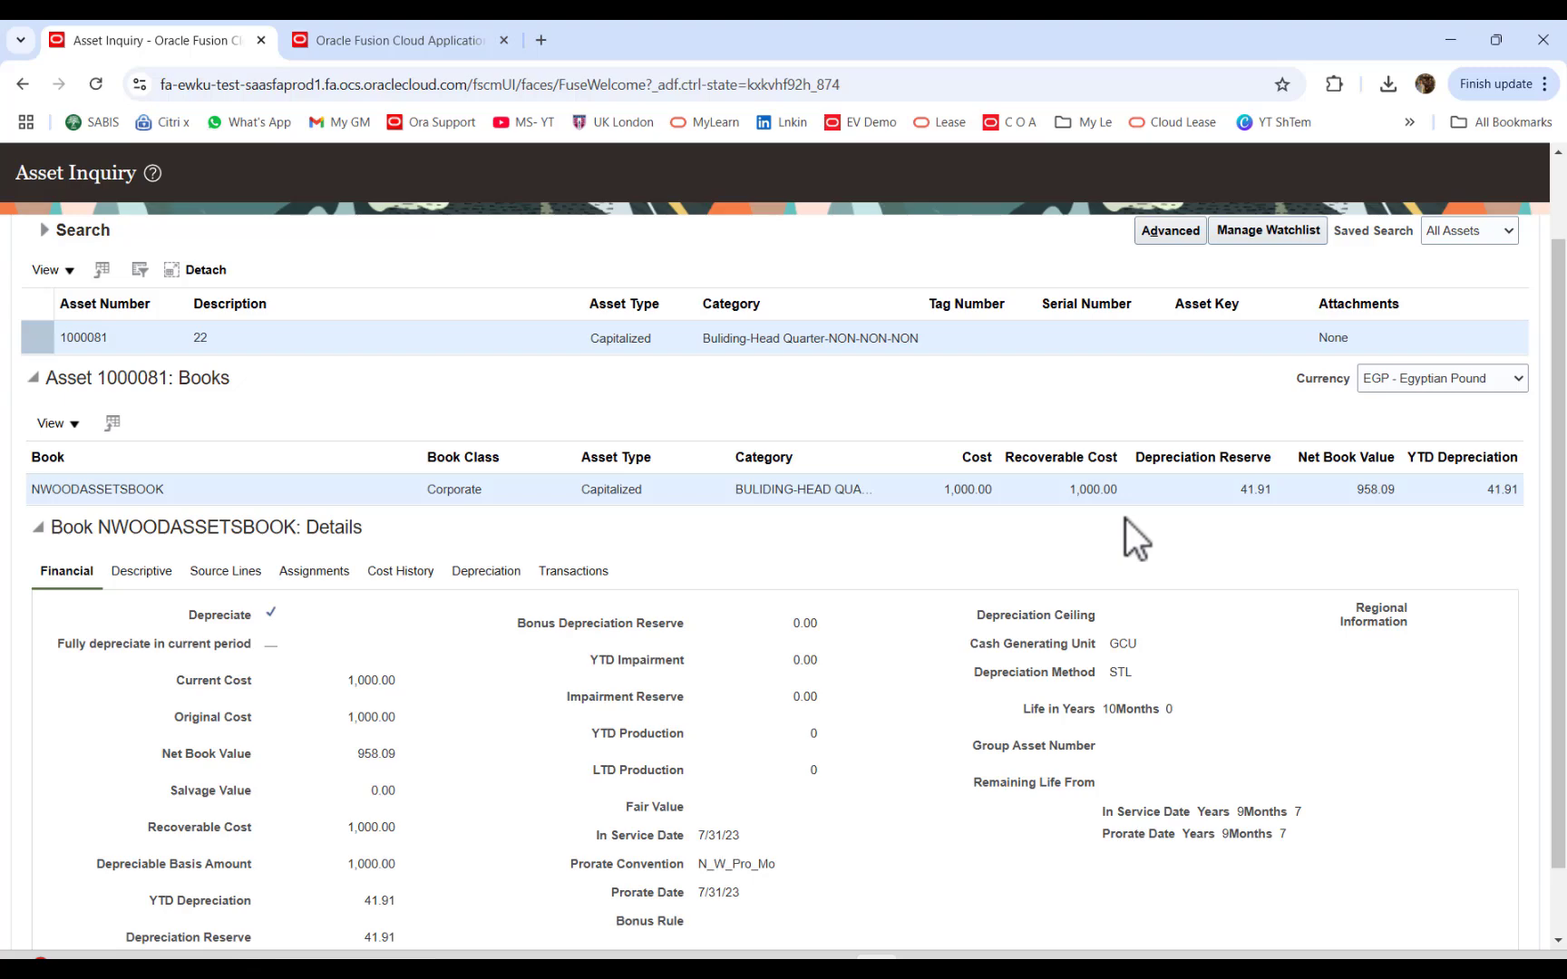
Step: Leave Asset Inquiry, return to the Assets work area and open the Impair Assets page
{"action": "scroll", "coordinate": [1487, 272], "scroll_direction": "up", "scroll_amount": 2}
{"action": "left_click", "coordinate": [1331, 171]}
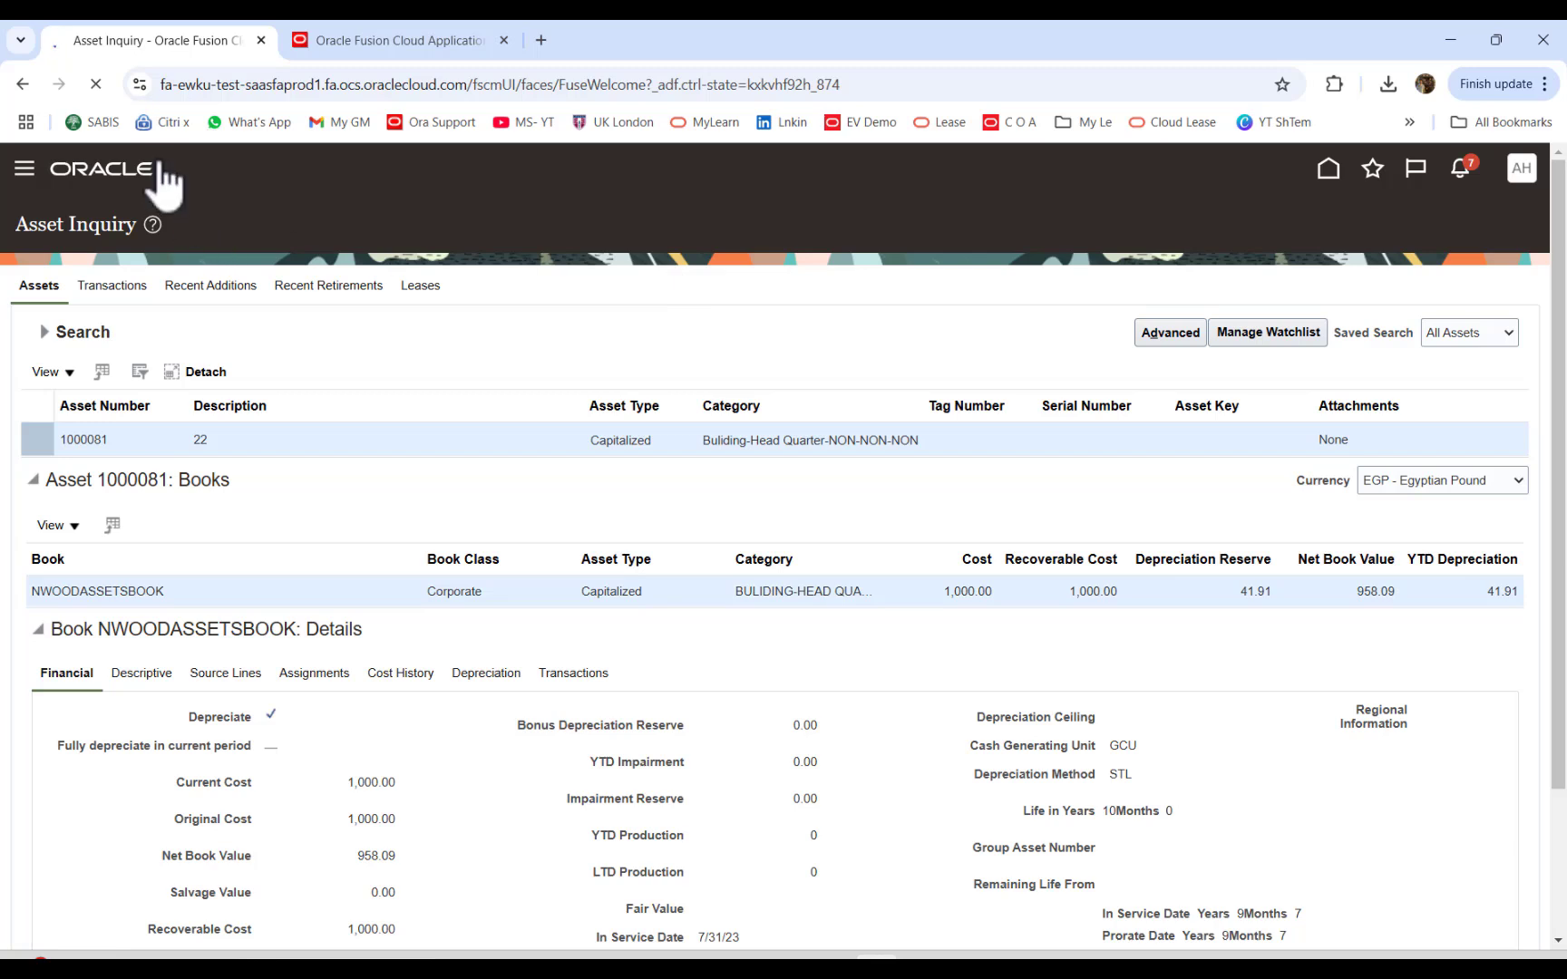
{"action": "left_click", "coordinate": [95, 85]}
{"action": "left_click", "coordinate": [830, 254]}
{"action": "left_click", "coordinate": [954, 380]}
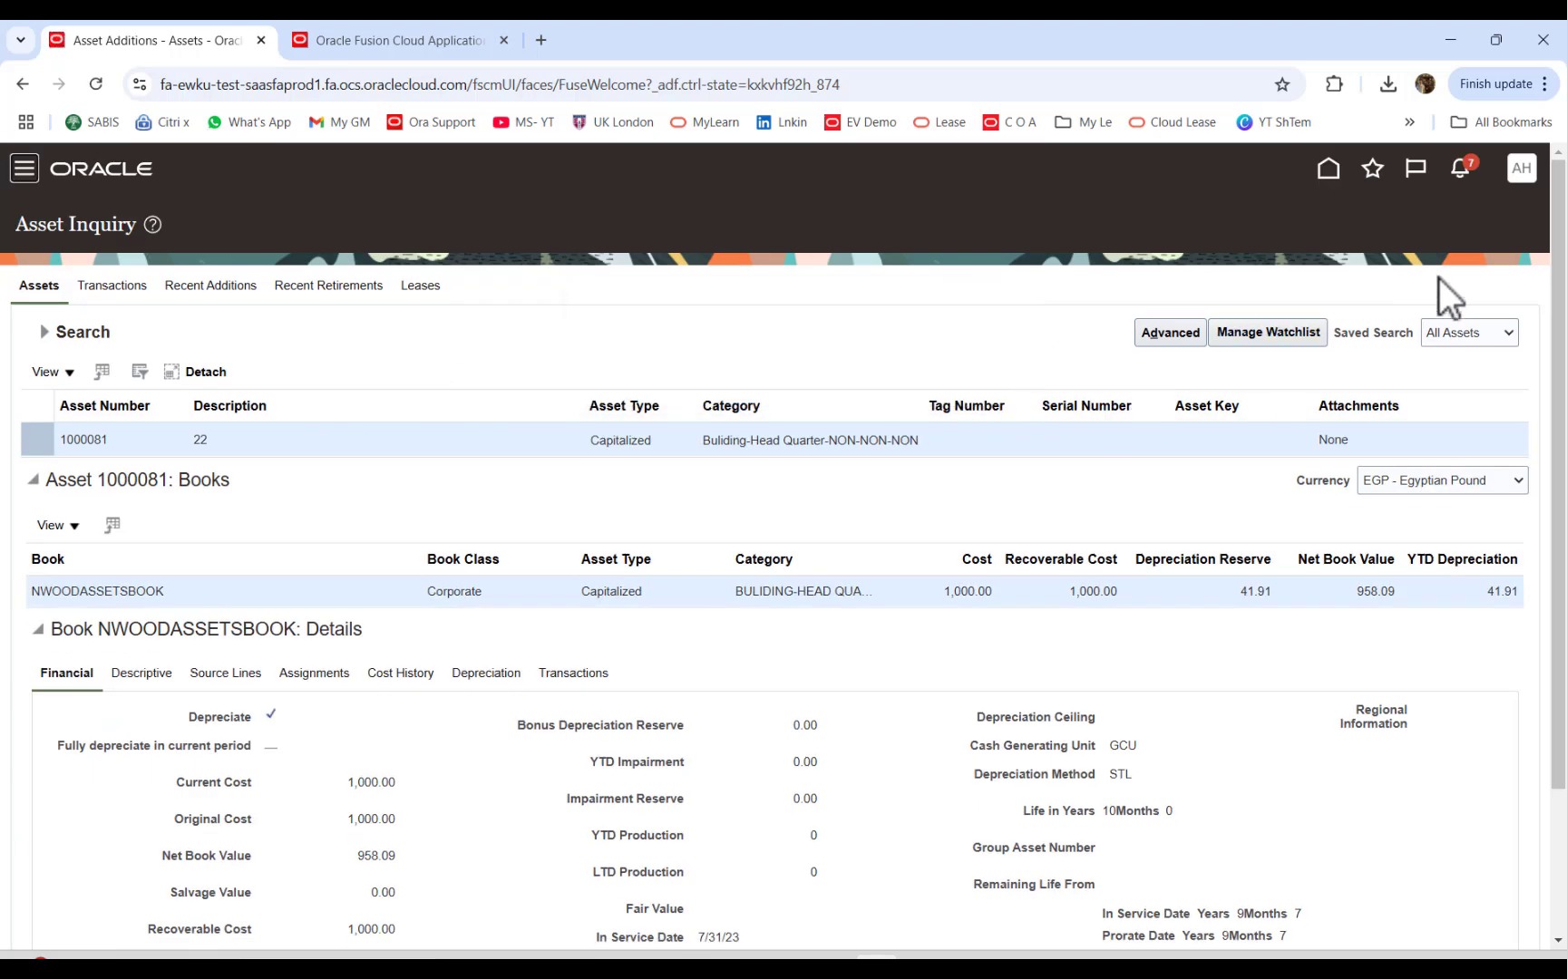
{"action": "left_click", "coordinate": [1328, 169]}
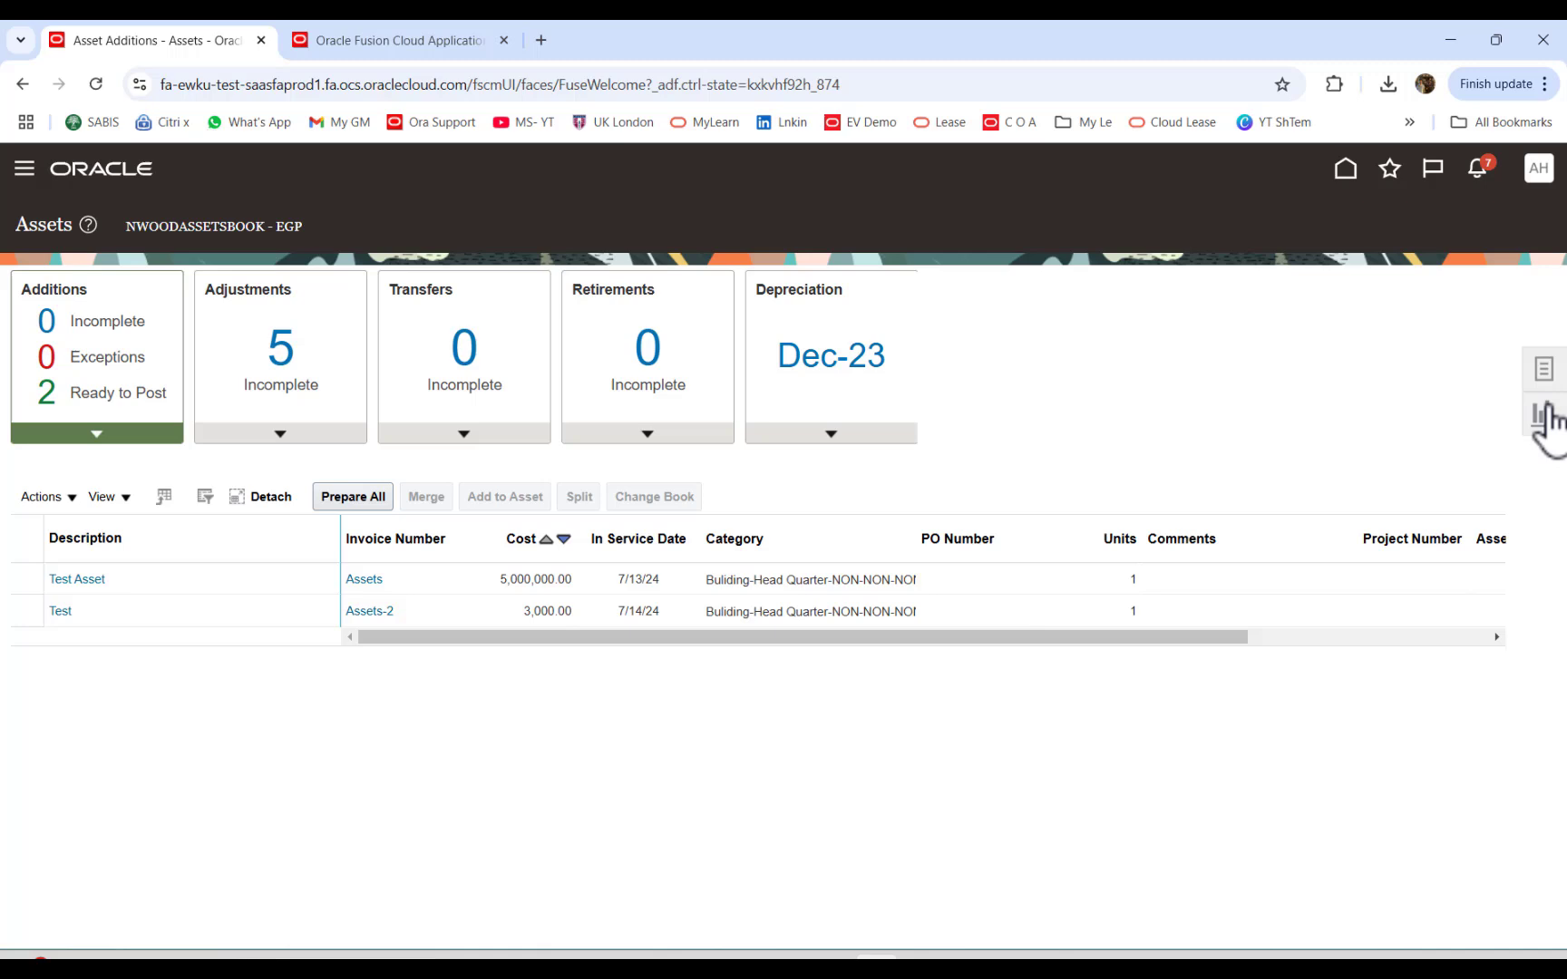
{"action": "left_click", "coordinate": [1544, 370]}
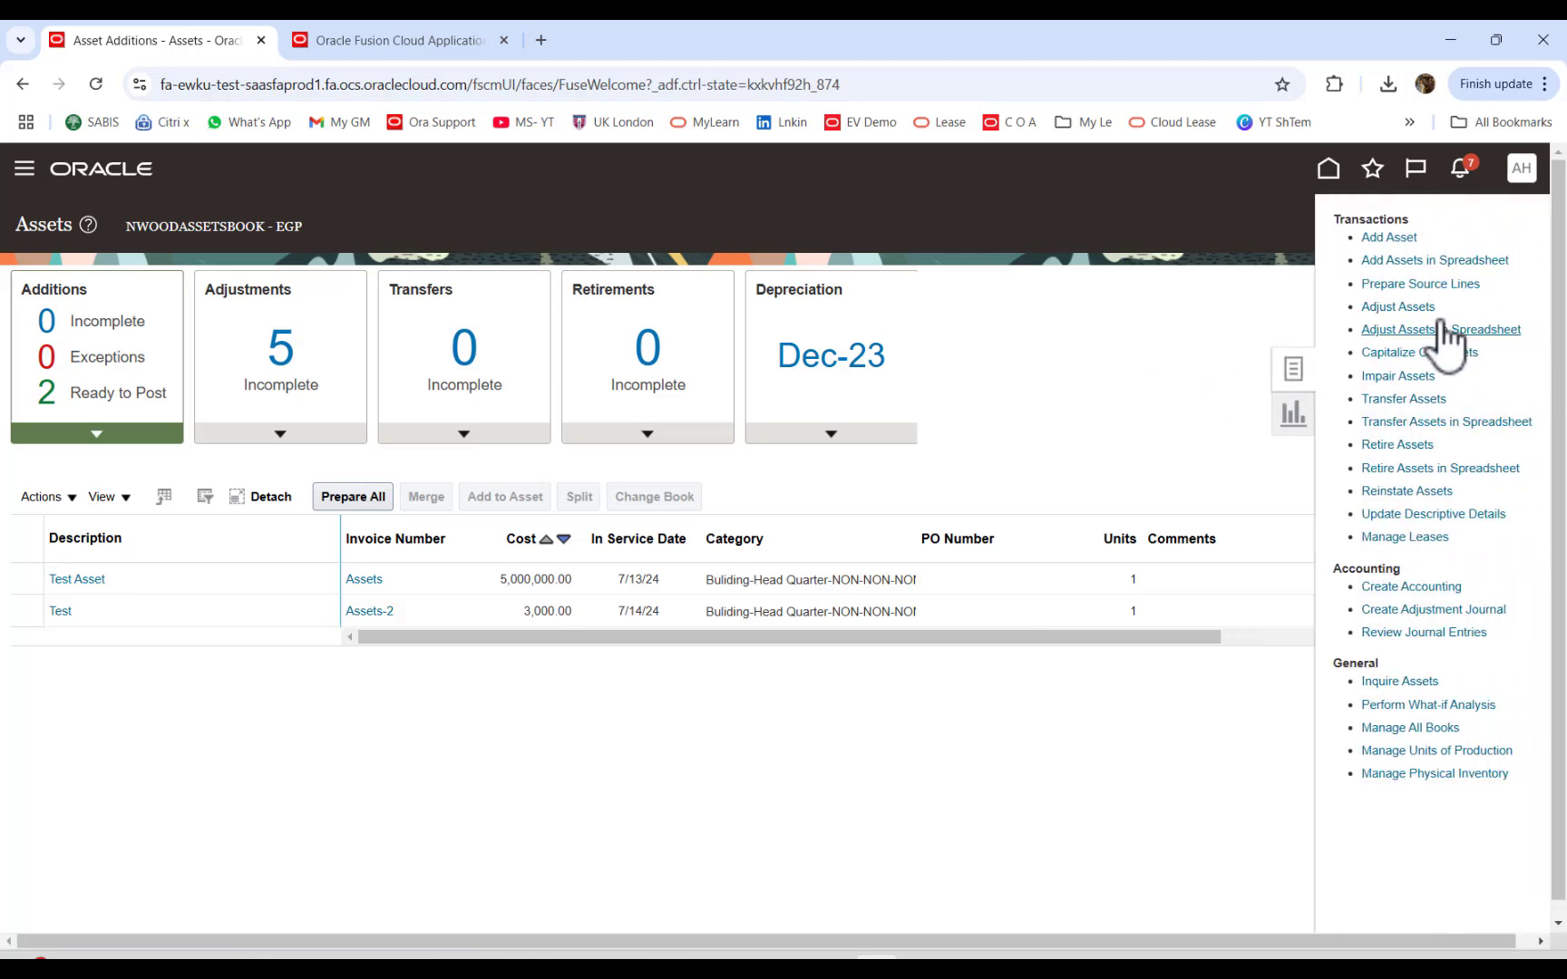
{"action": "left_click", "coordinate": [1383, 377]}
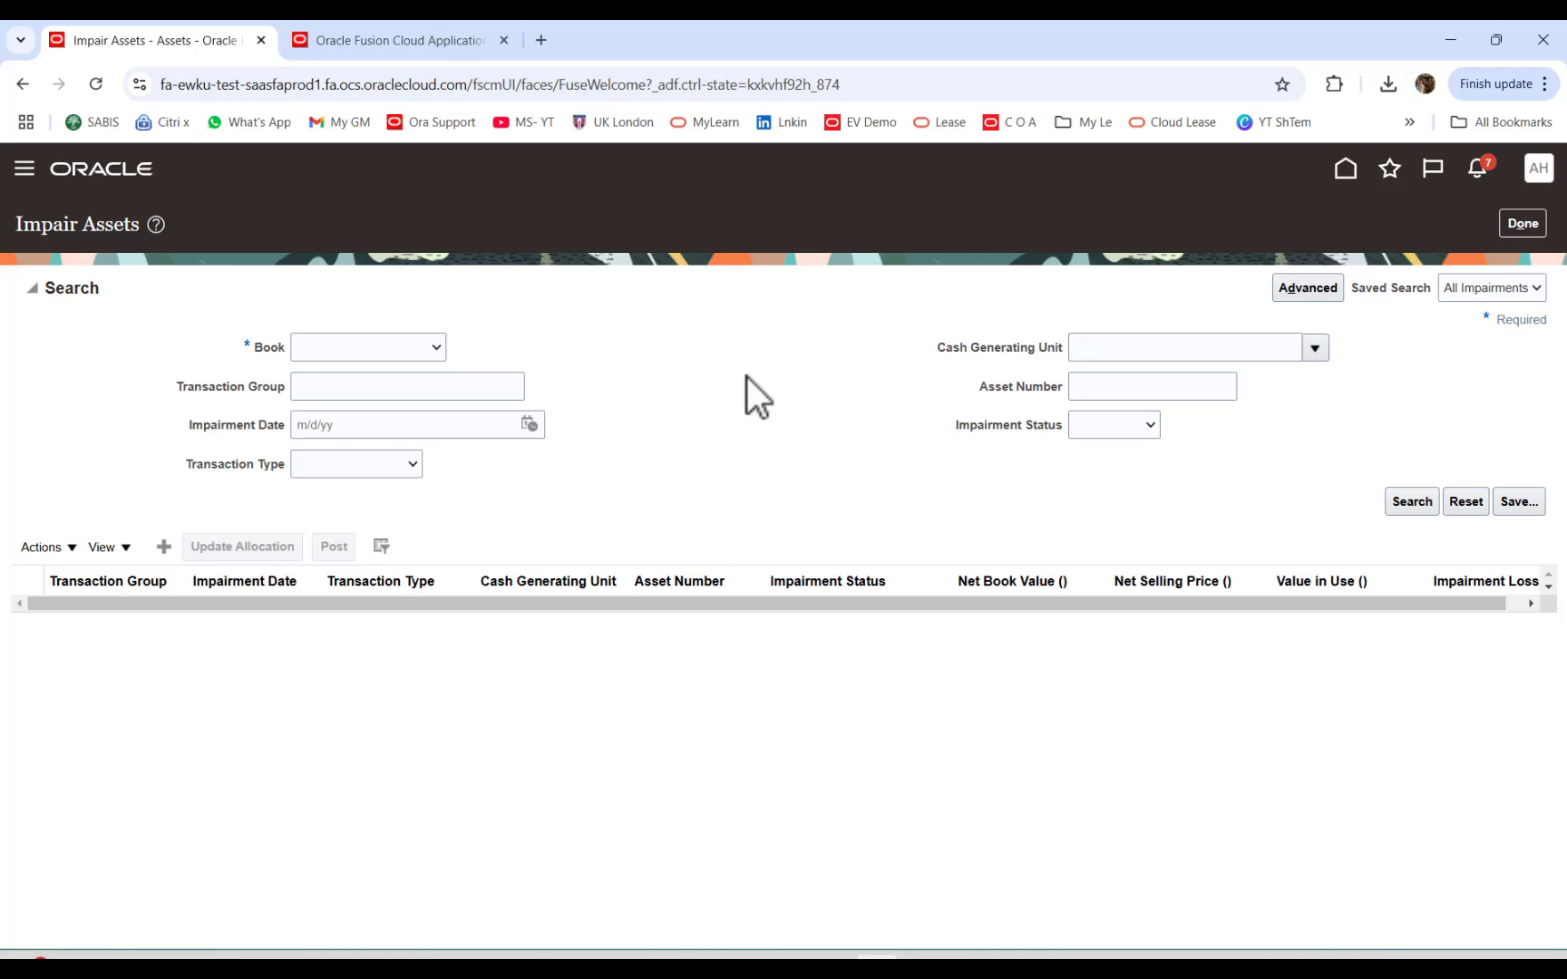
Step: Create a new impairment for the NWOODASSETSBOOK book and show the downloaded spreadsheet in its folder
{"action": "left_click", "coordinate": [165, 546]}
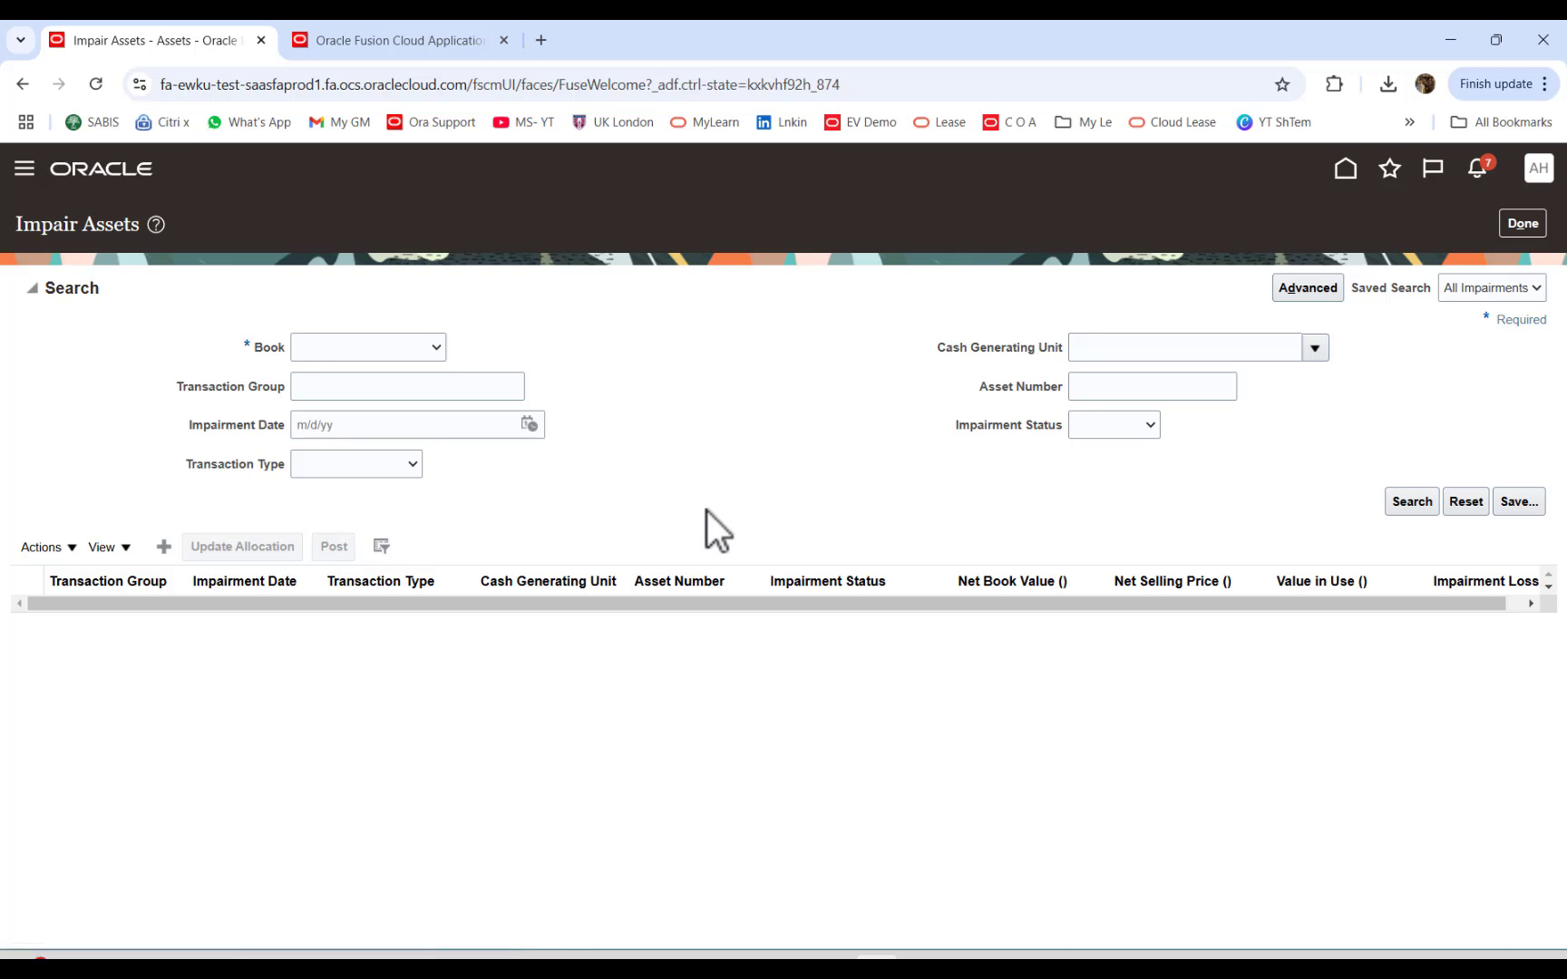
{"action": "left_click", "coordinate": [95, 84]}
{"action": "left_click", "coordinate": [857, 263]}
{"action": "left_click", "coordinate": [949, 381]}
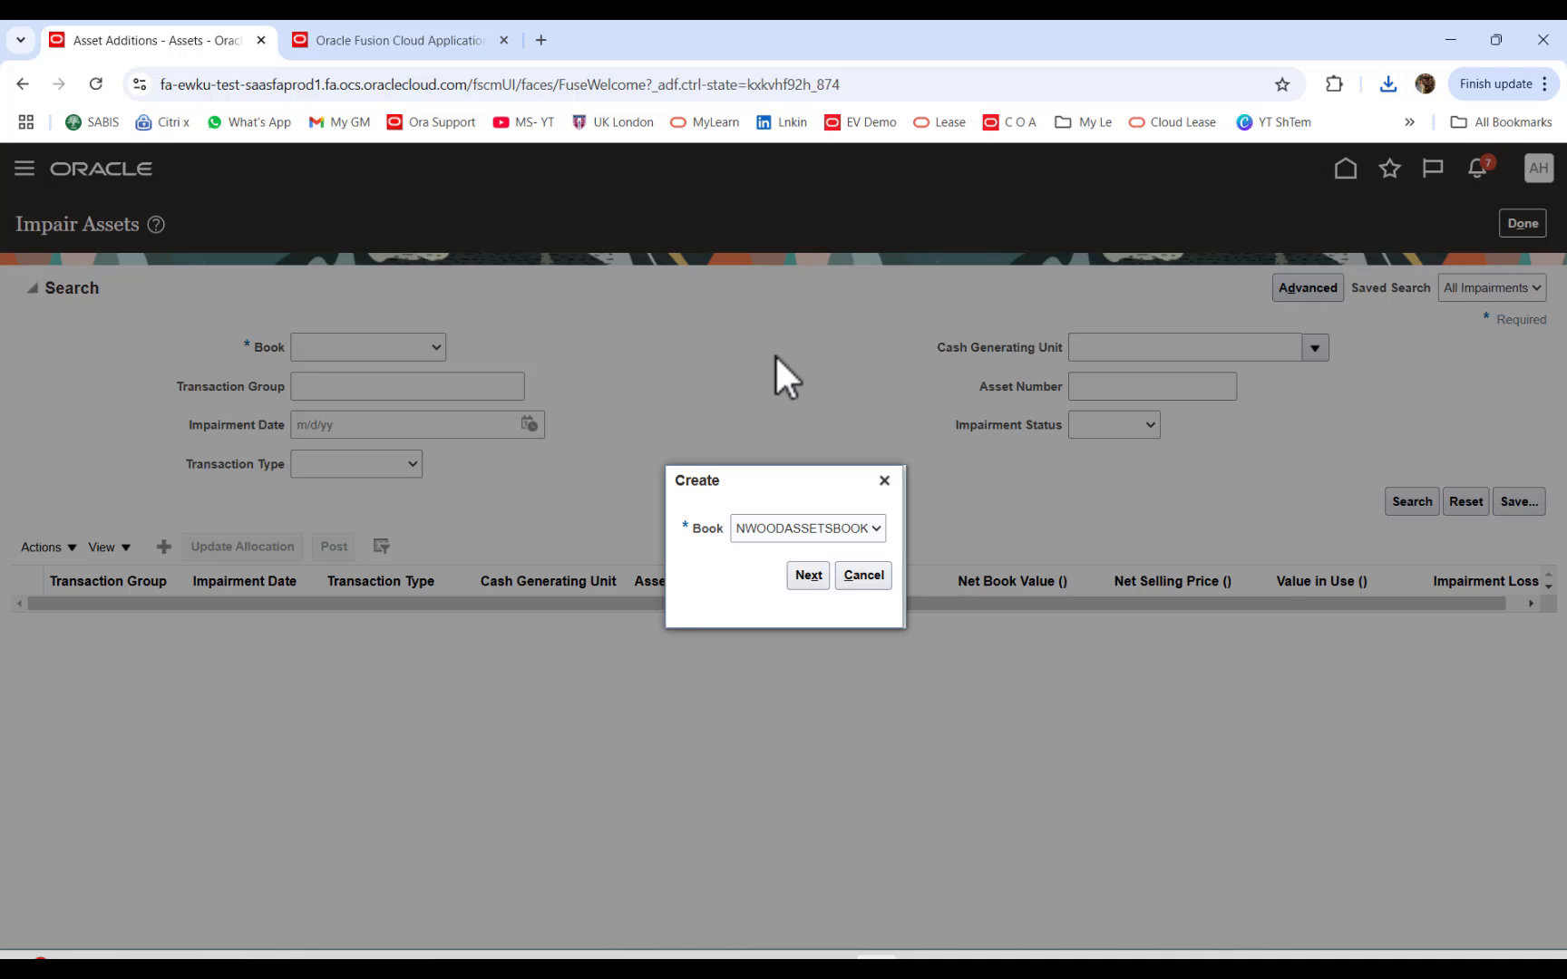
{"action": "left_click", "coordinate": [1387, 83]}
{"action": "left_click", "coordinate": [1326, 173]}
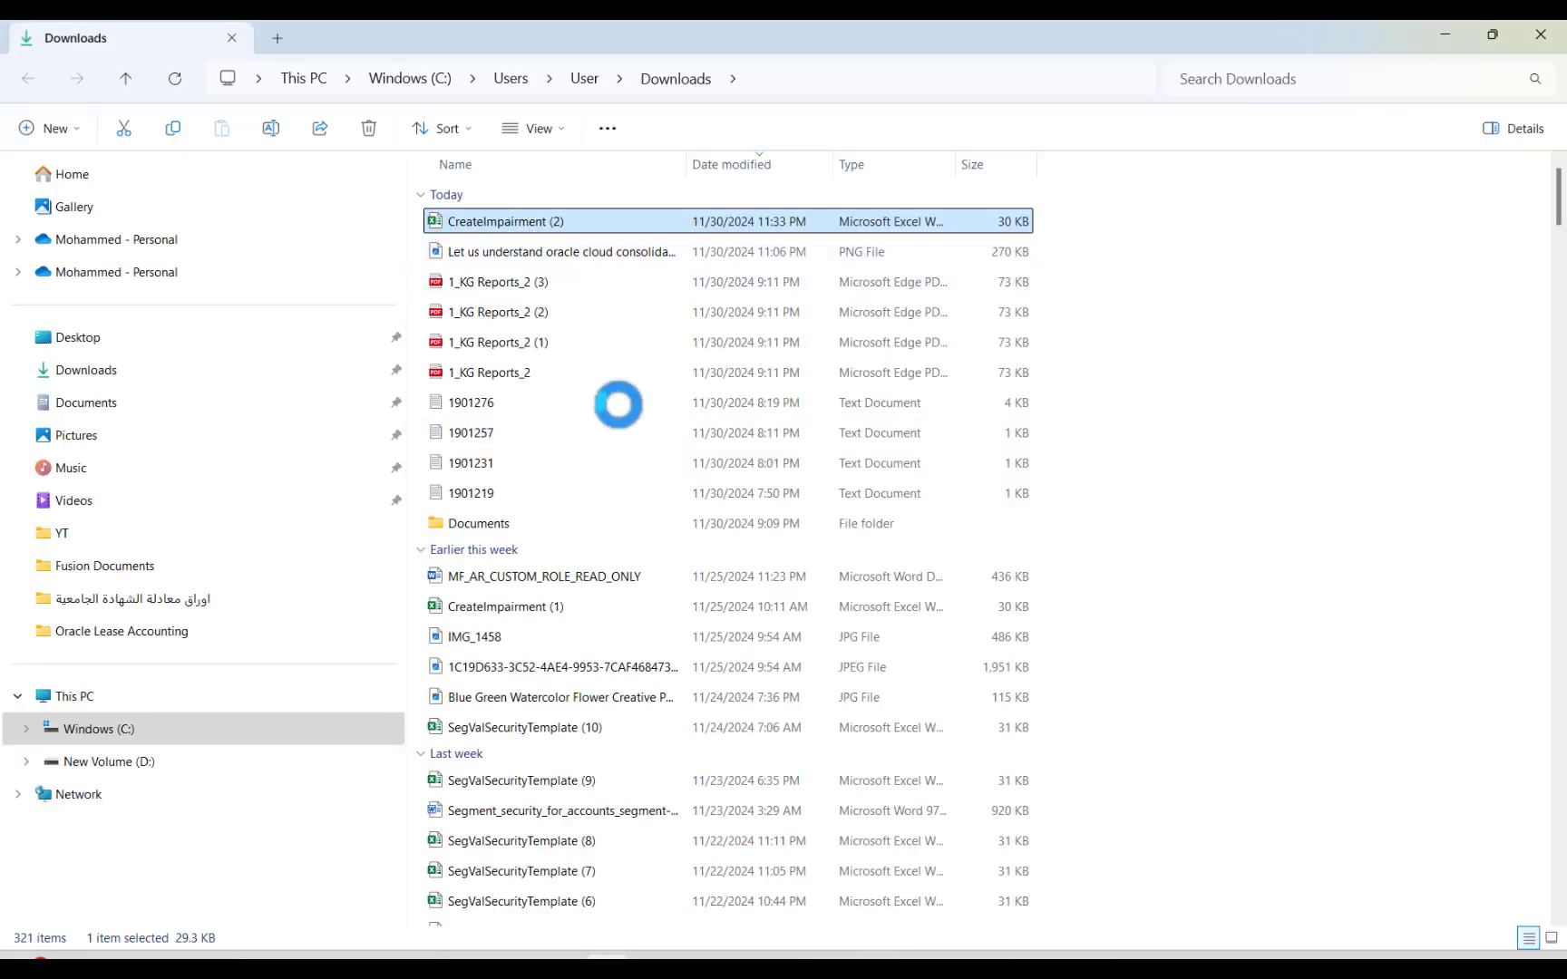
Step: Unblock the downloaded CreateImpairment (2) file through its file properties
{"action": "key", "text": "shift+F10"}
{"action": "left_click", "coordinate": [598, 742]}
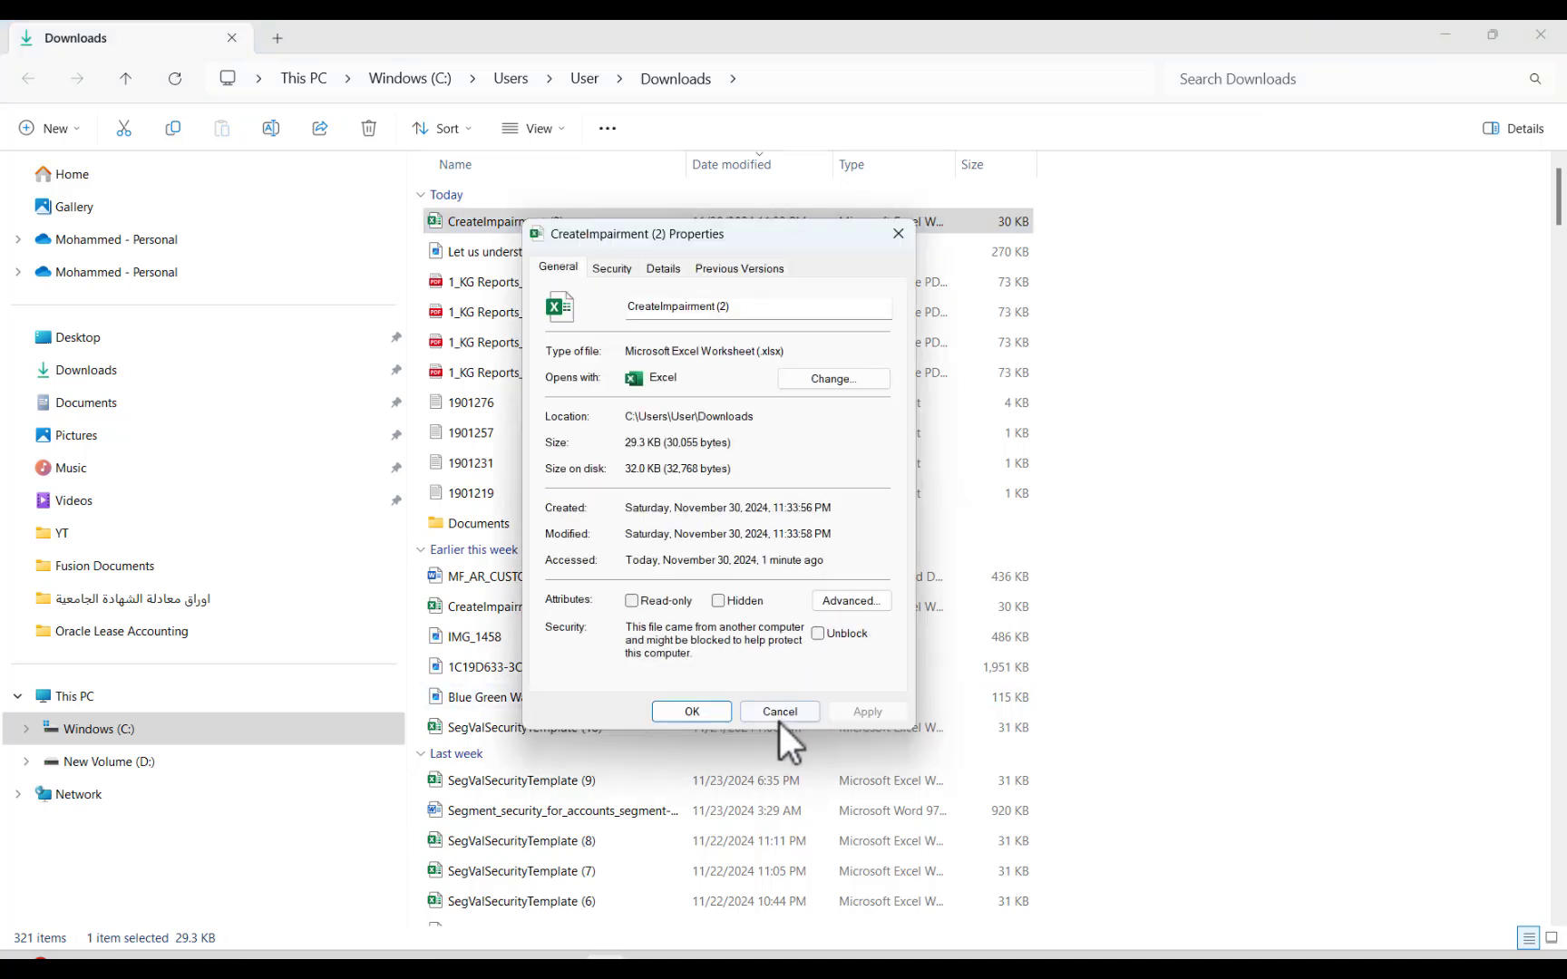
{"action": "left_click", "coordinate": [834, 635]}
{"action": "left_click", "coordinate": [842, 717]}
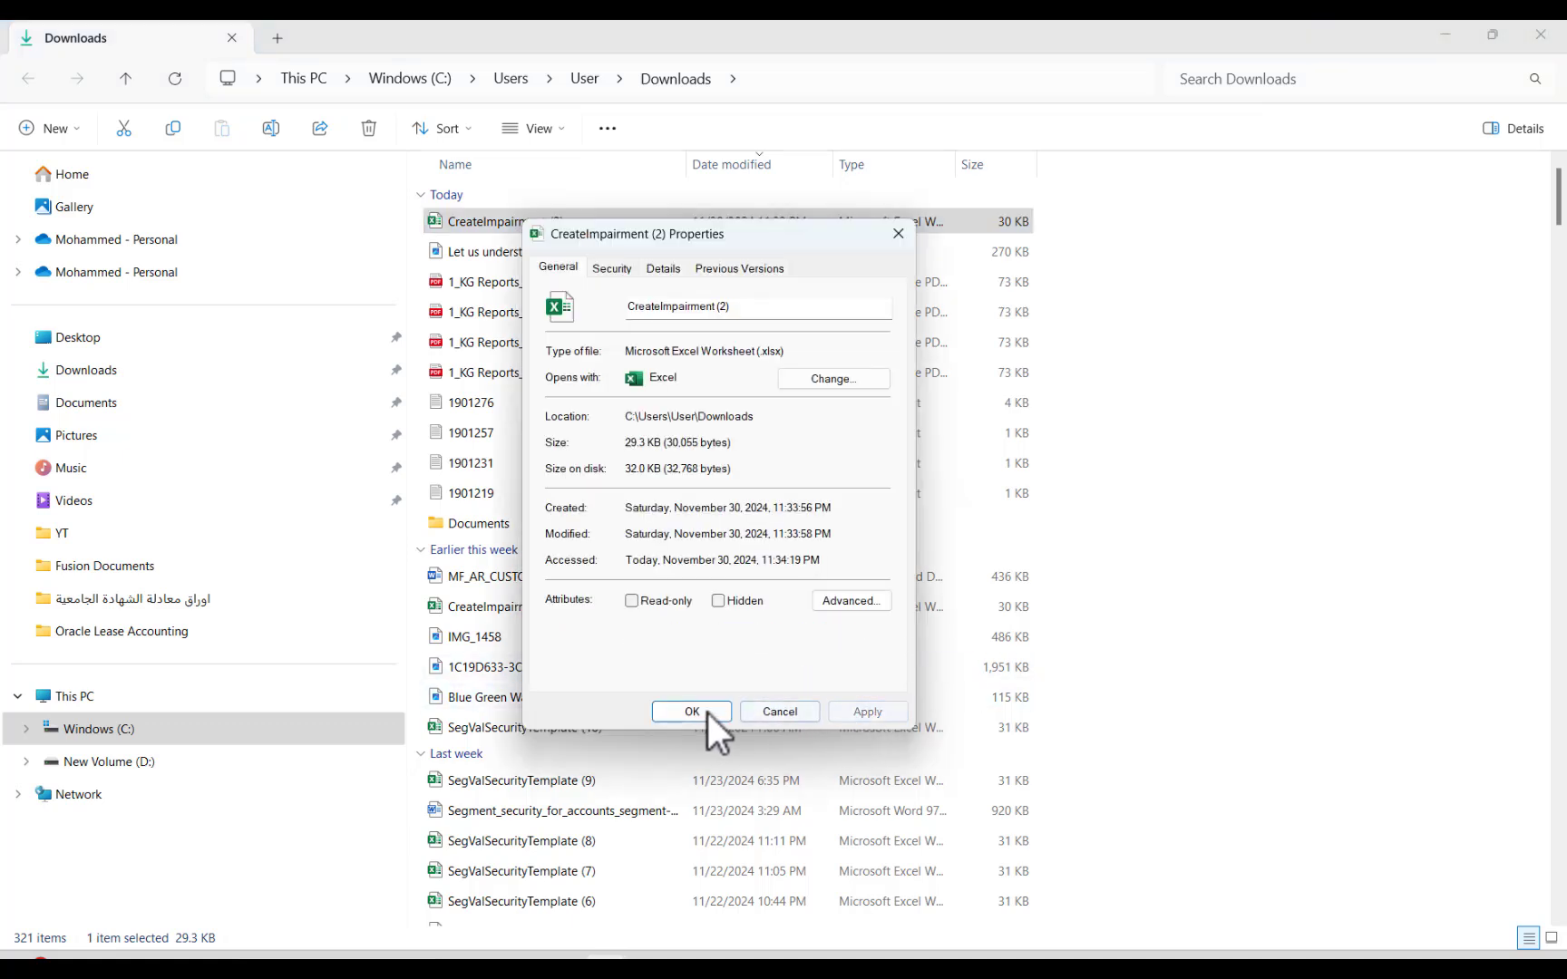
{"action": "left_click", "coordinate": [708, 713]}
Step: Open the CreateImpairment (2) workbook in Excel and connect it to Oracle to load the Create Impairment sheet
{"action": "double_click", "coordinate": [498, 227]}
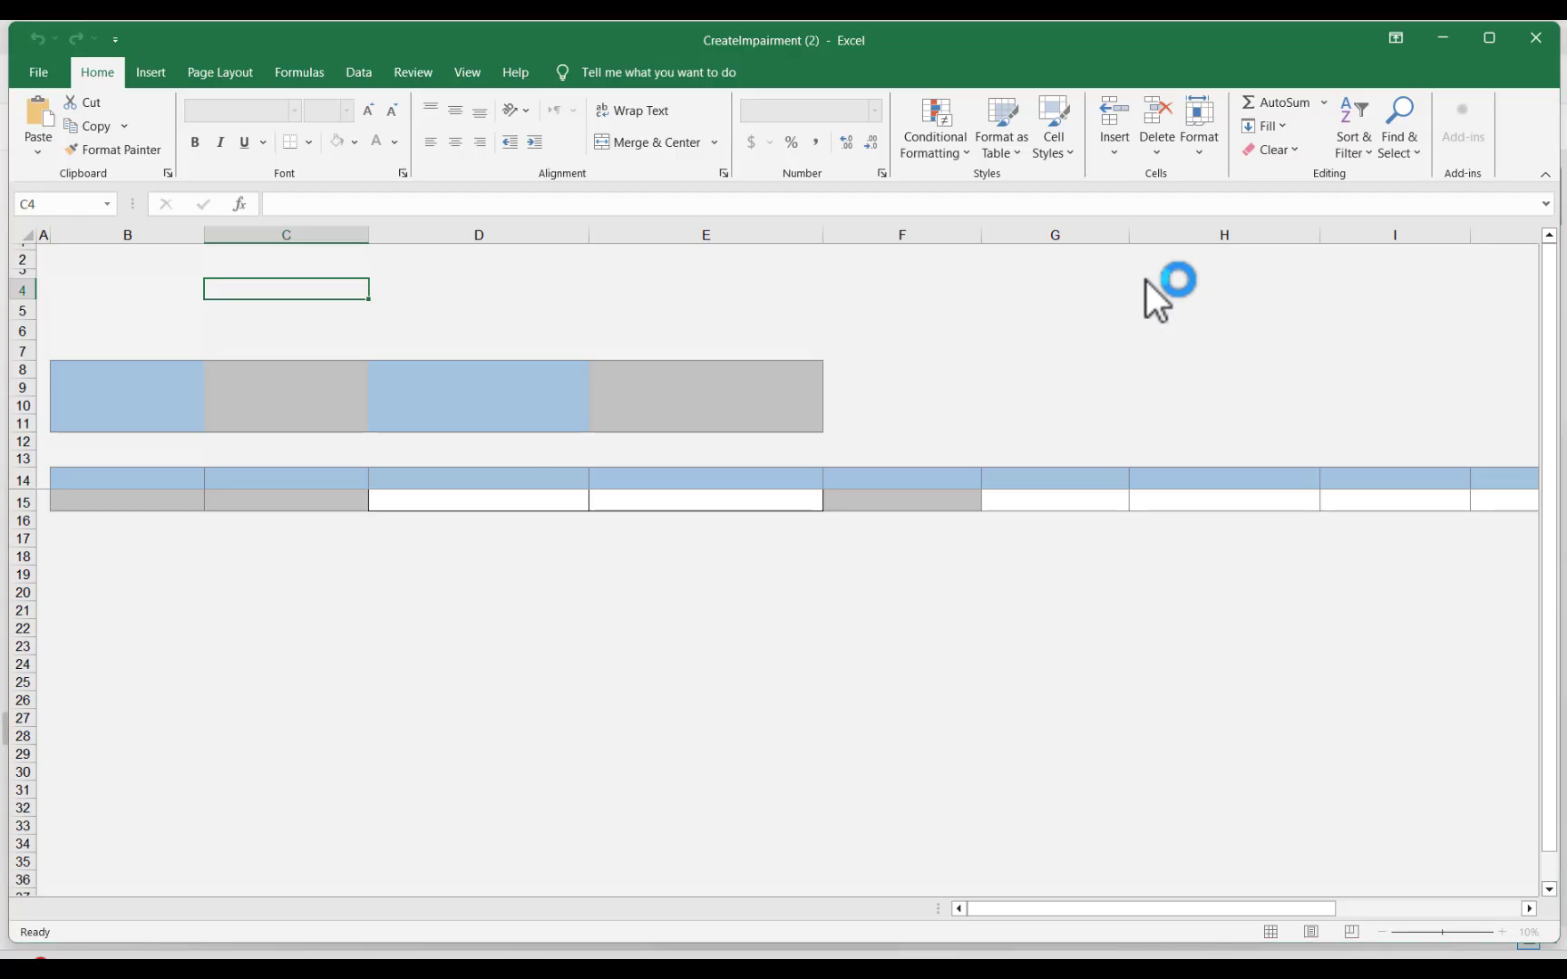
{"action": "left_click", "coordinate": [862, 602]}
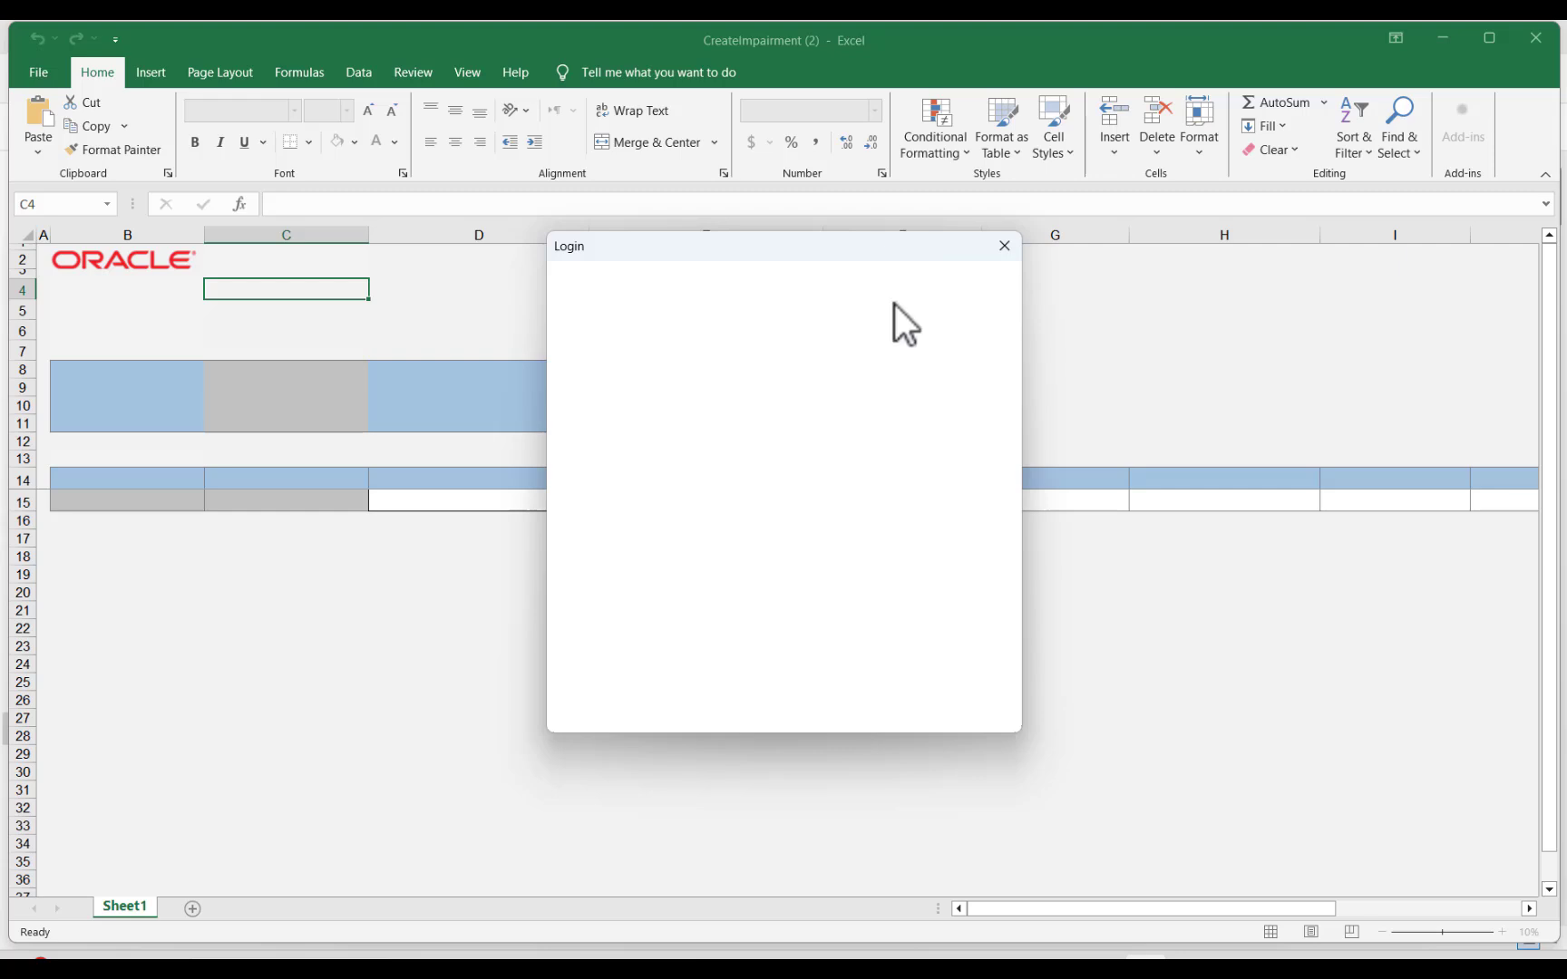
{"action": "mouse_move", "coordinate": [924, 965]}
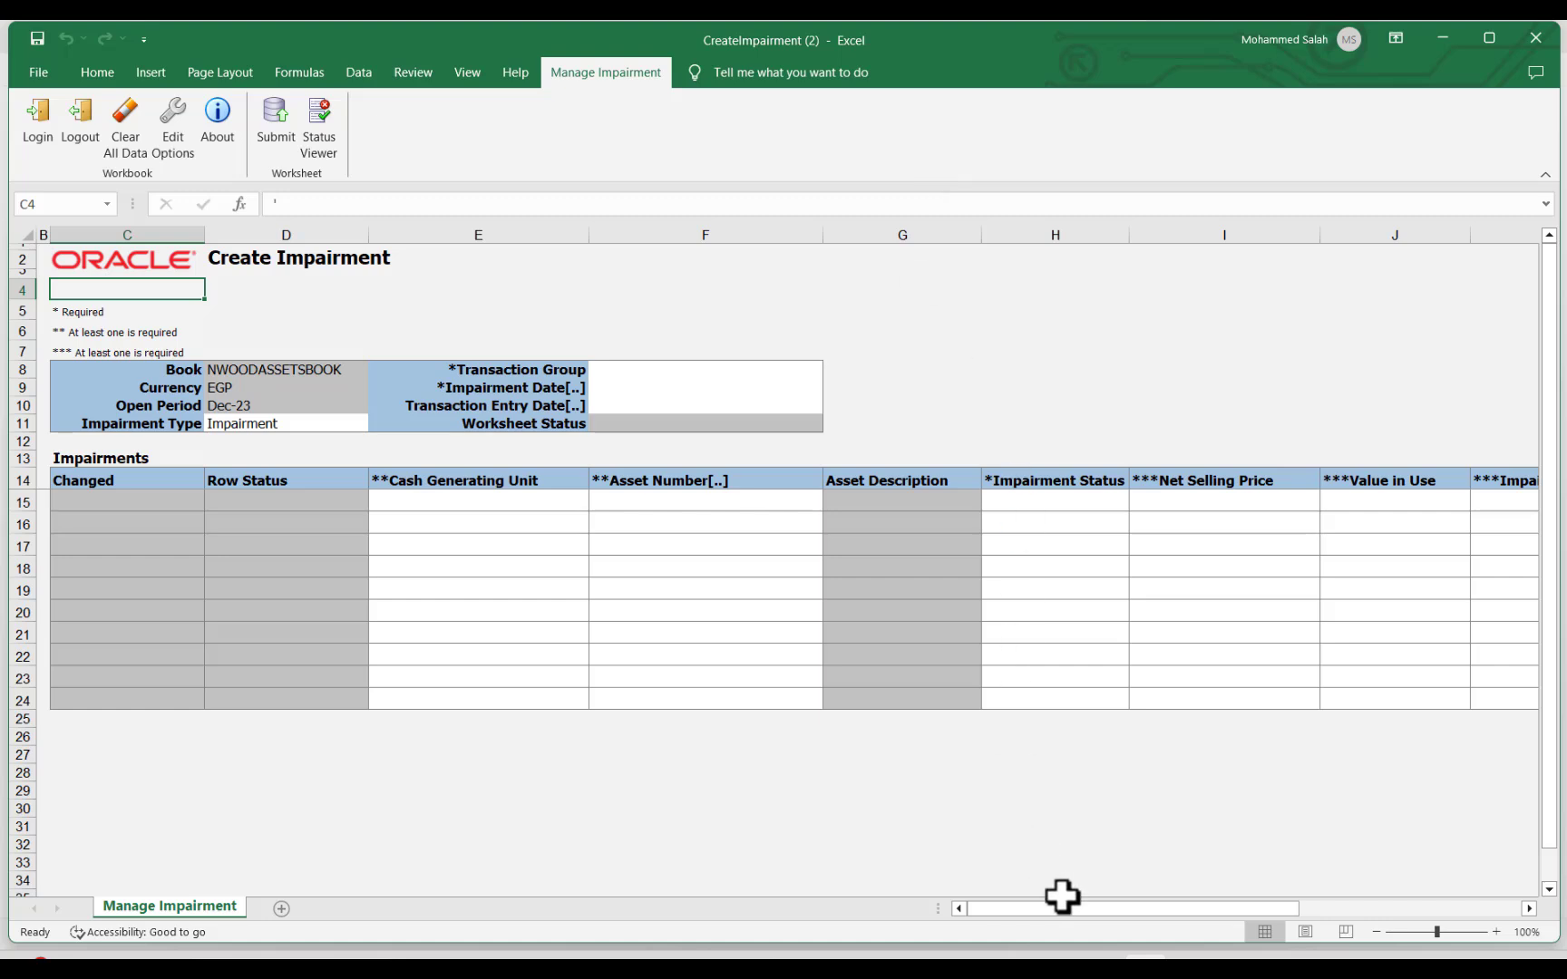
{"action": "left_click", "coordinate": [1056, 959]}
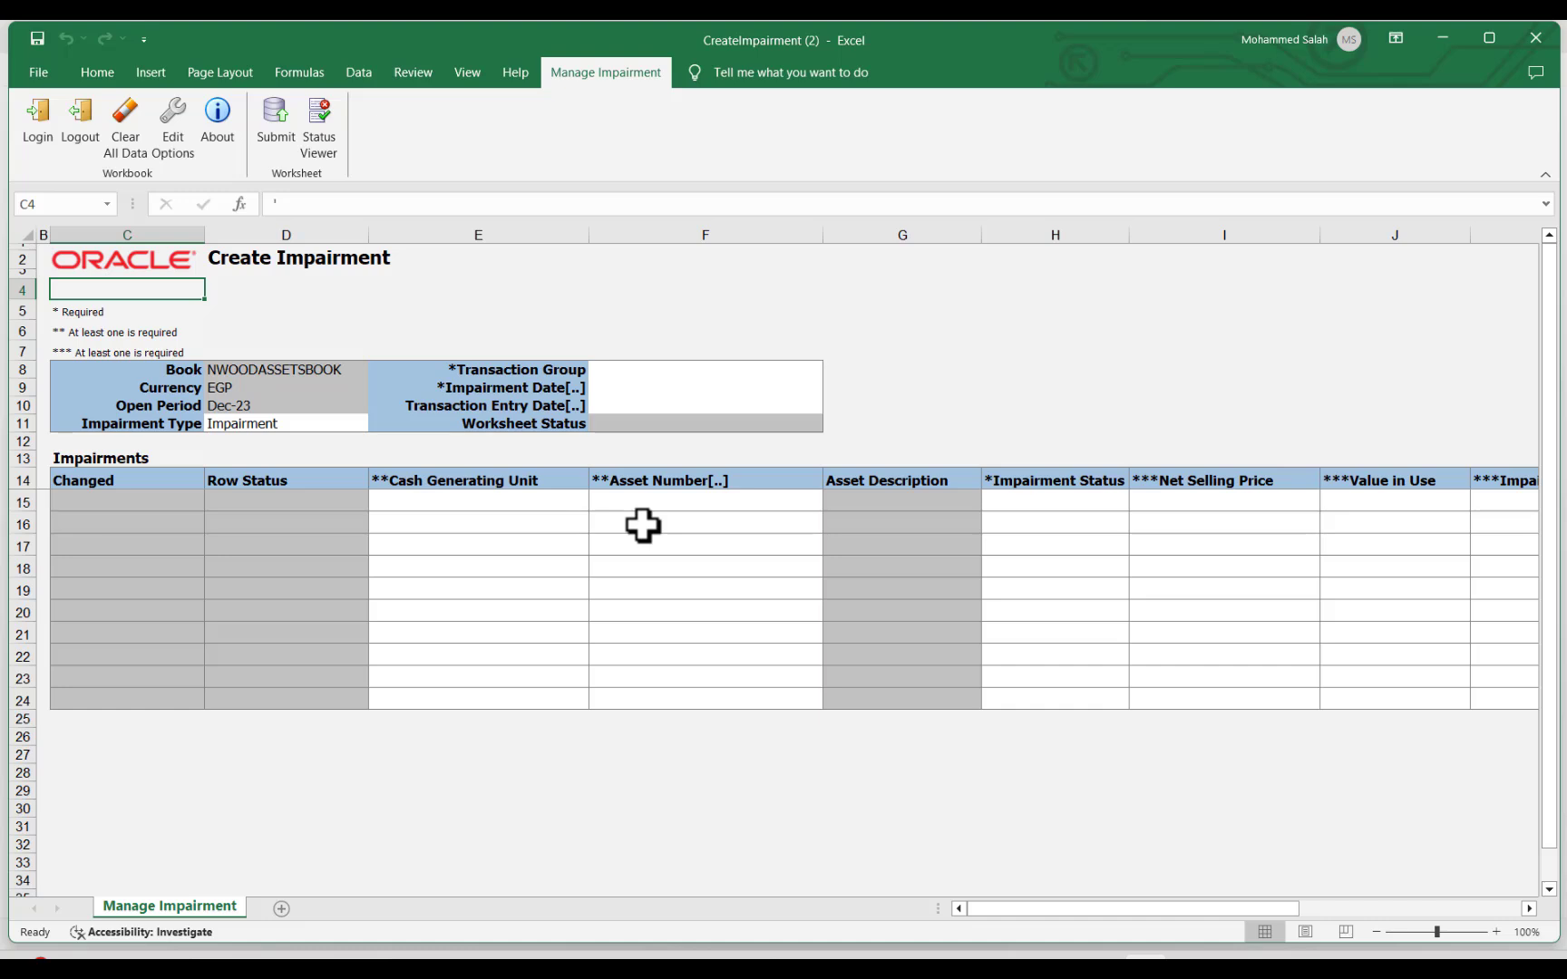
Step: Enter "Impairment asset 1000081" as the Transaction Group in the impairment sheet header
{"action": "left_click", "coordinate": [614, 371]}
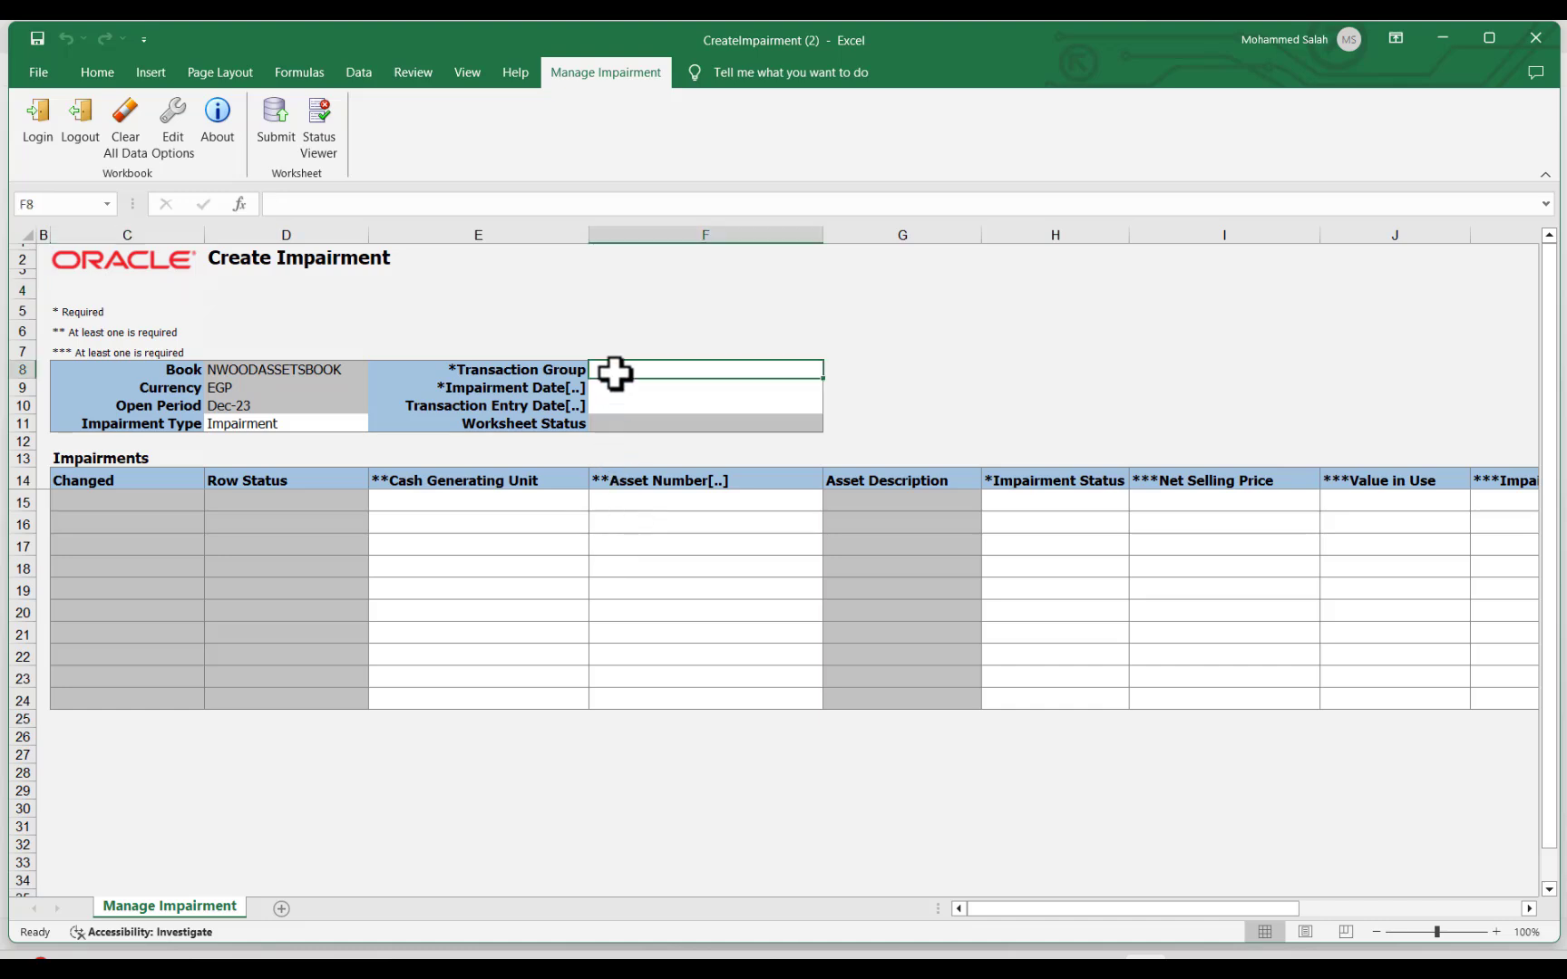
{"action": "type", "text": "I"}
{"action": "key", "text": "Caps_Lock"}
{"action": "type", "text": "mpai"}
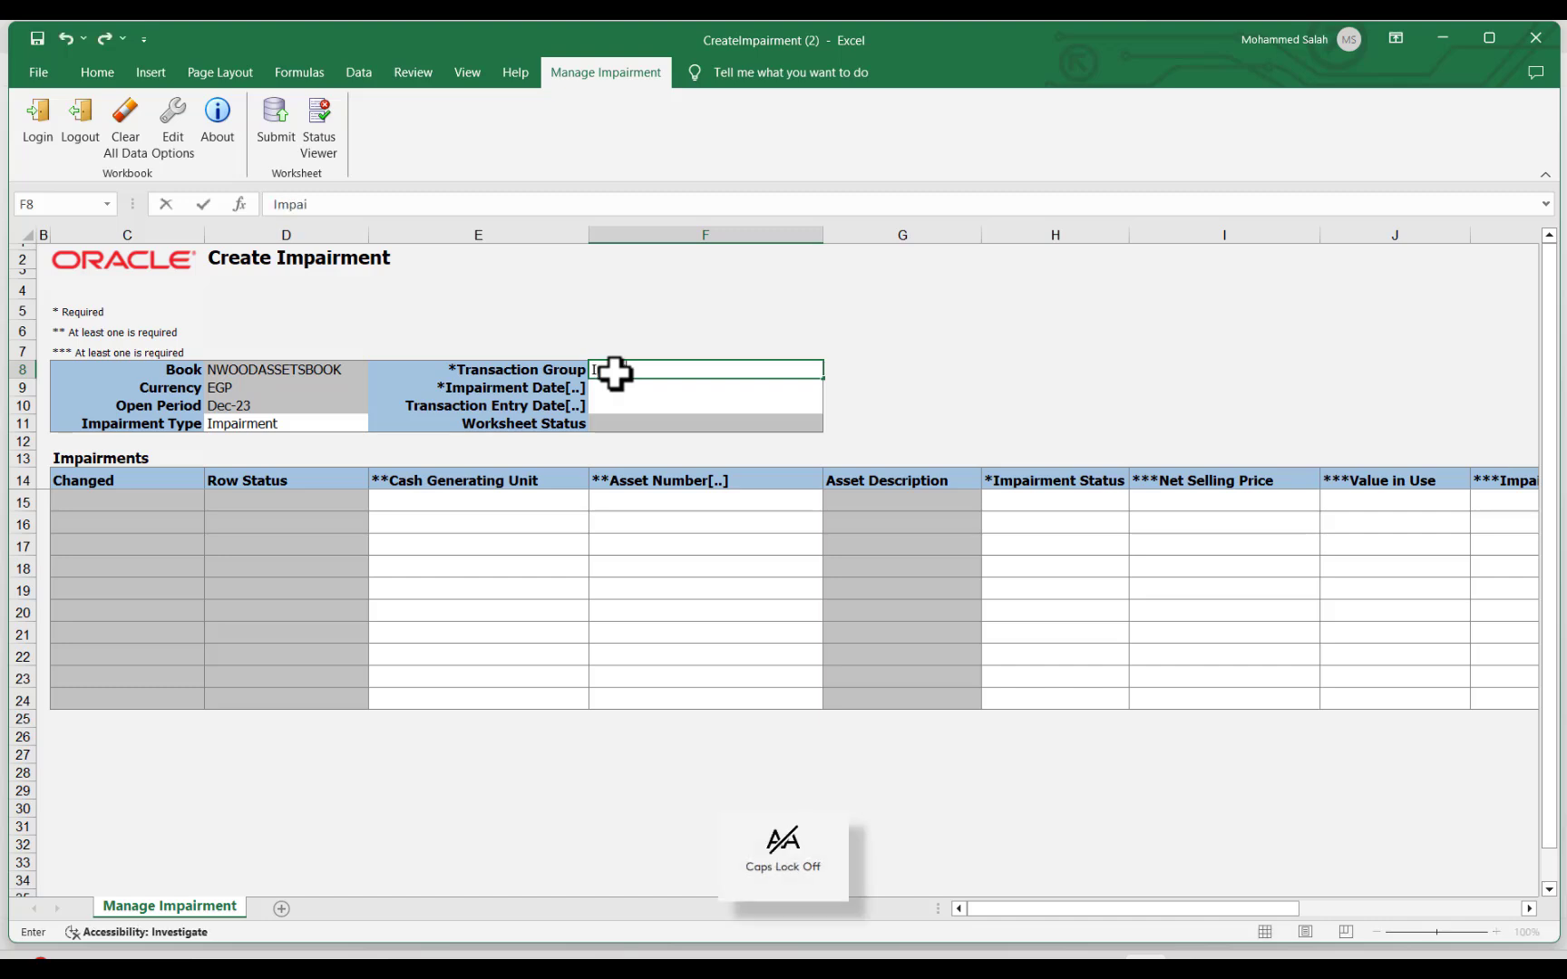
{"action": "type", "text": "rment"}
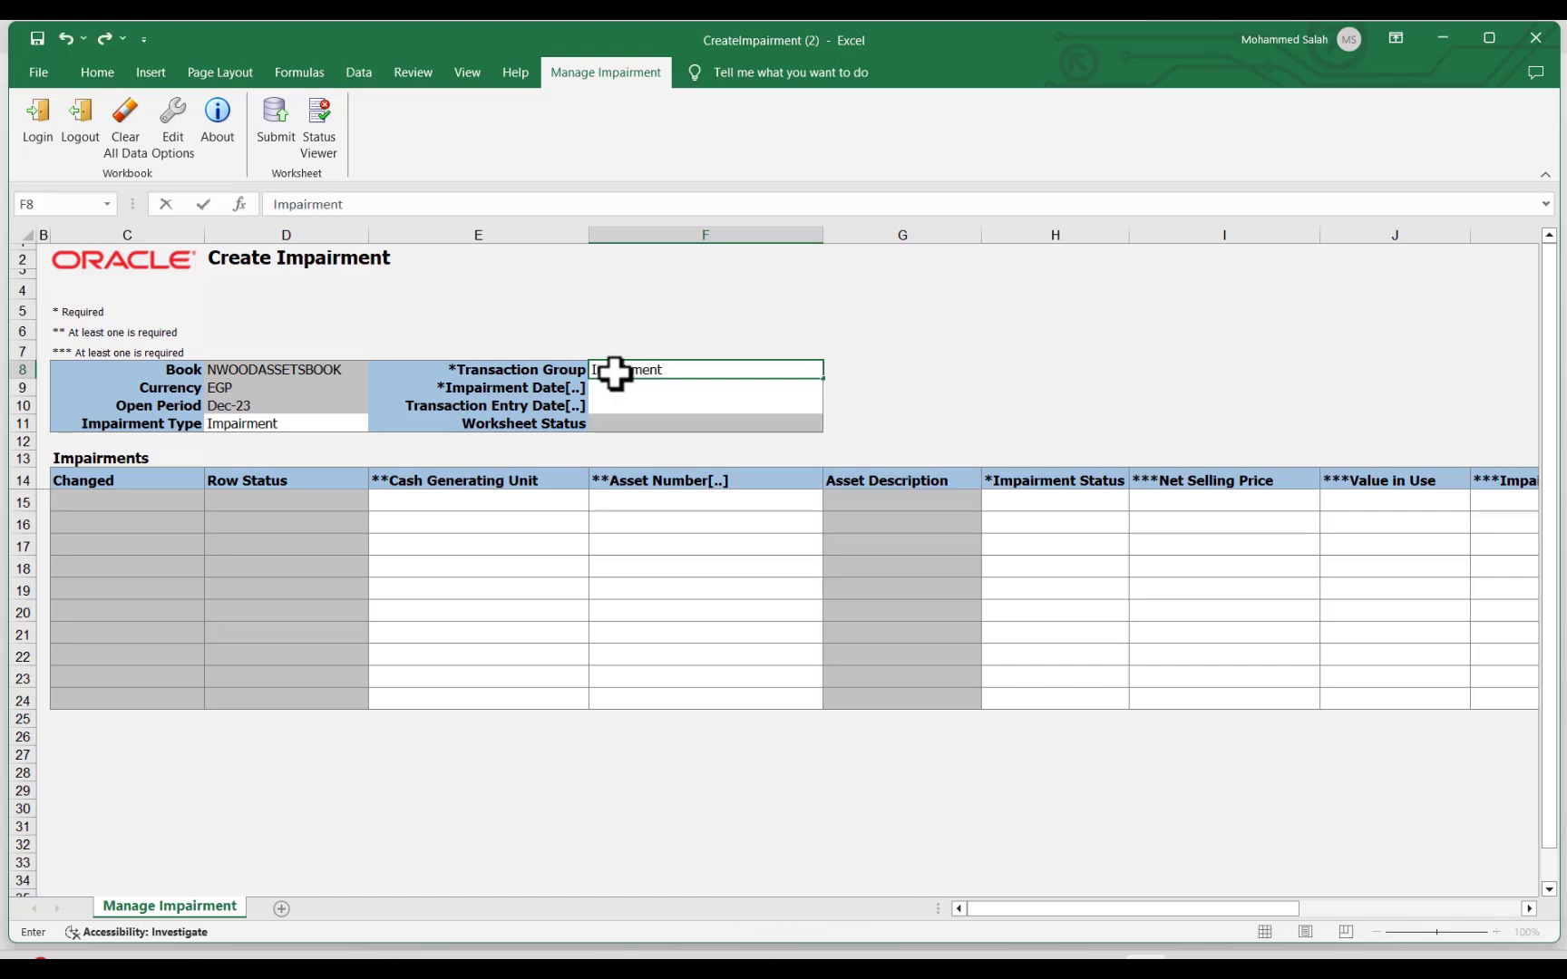
{"action": "type", "text": " asset"}
{"action": "type", "text": "1000081"}
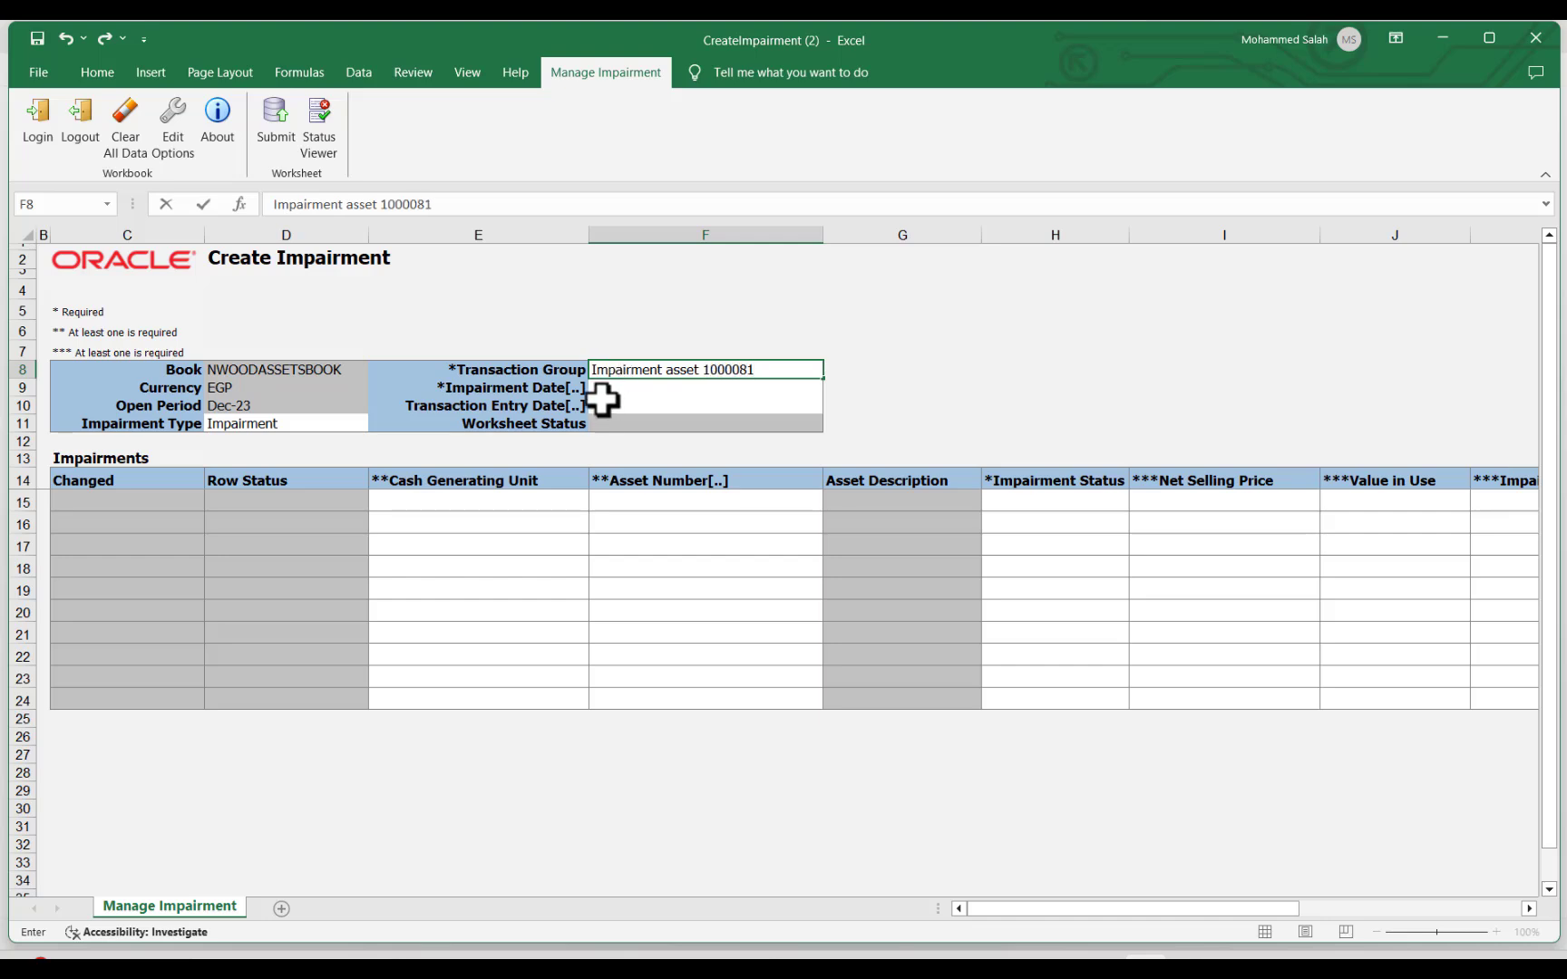
{"action": "key", "text": "Return"}
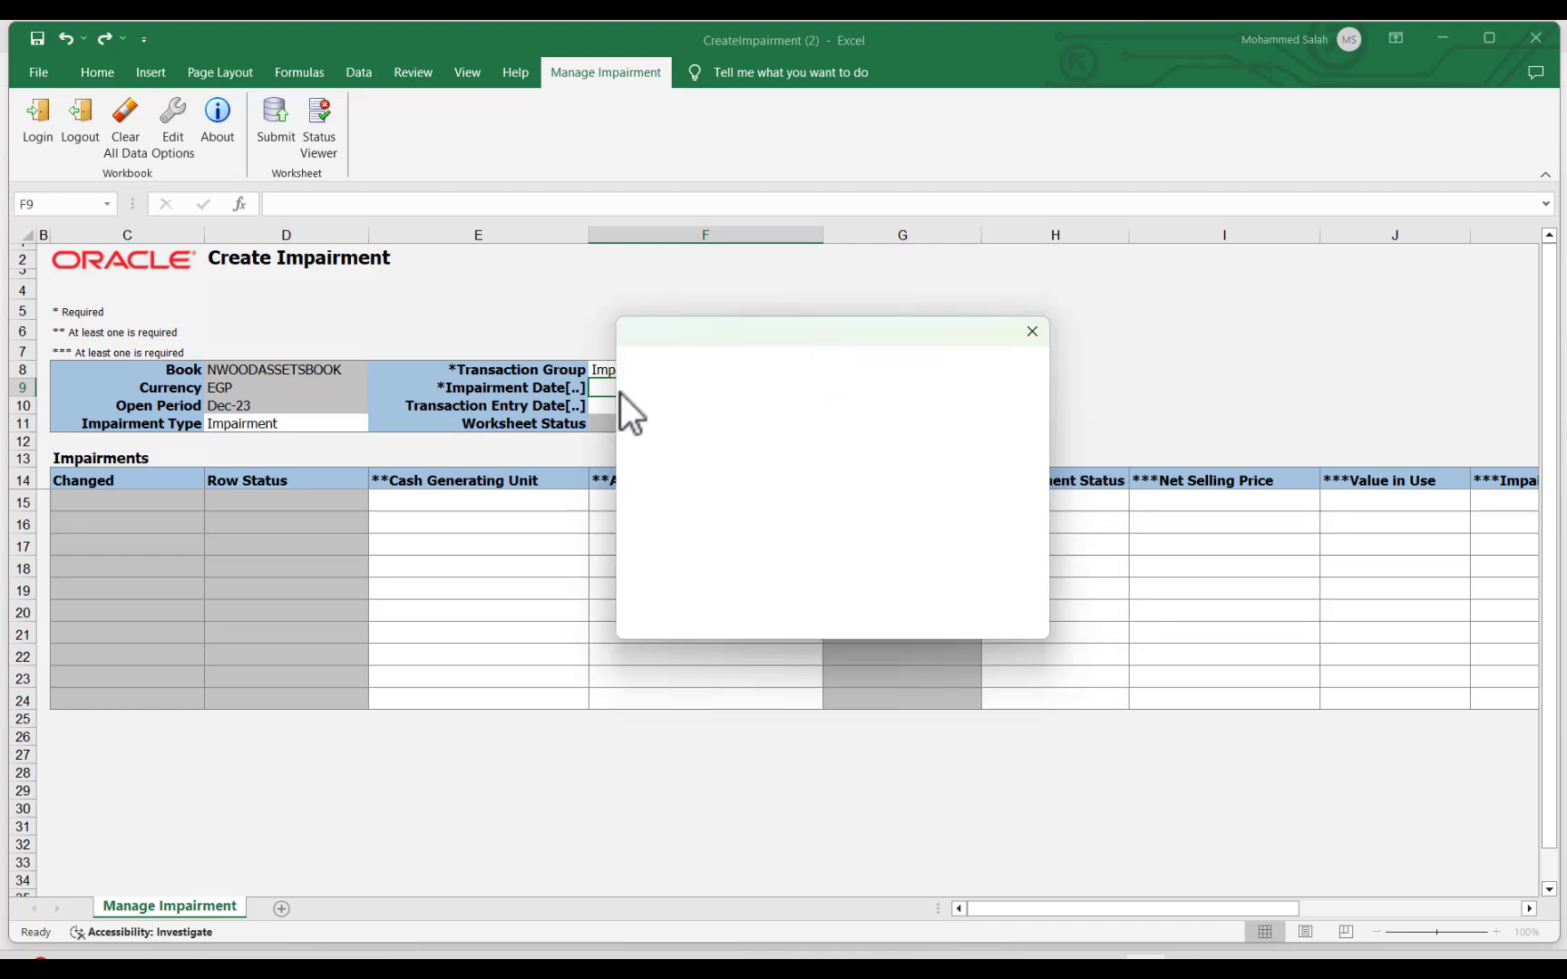
Step: Set the Impairment Date to 12/31/2023 using the date picker
{"action": "left_click", "coordinate": [842, 371]}
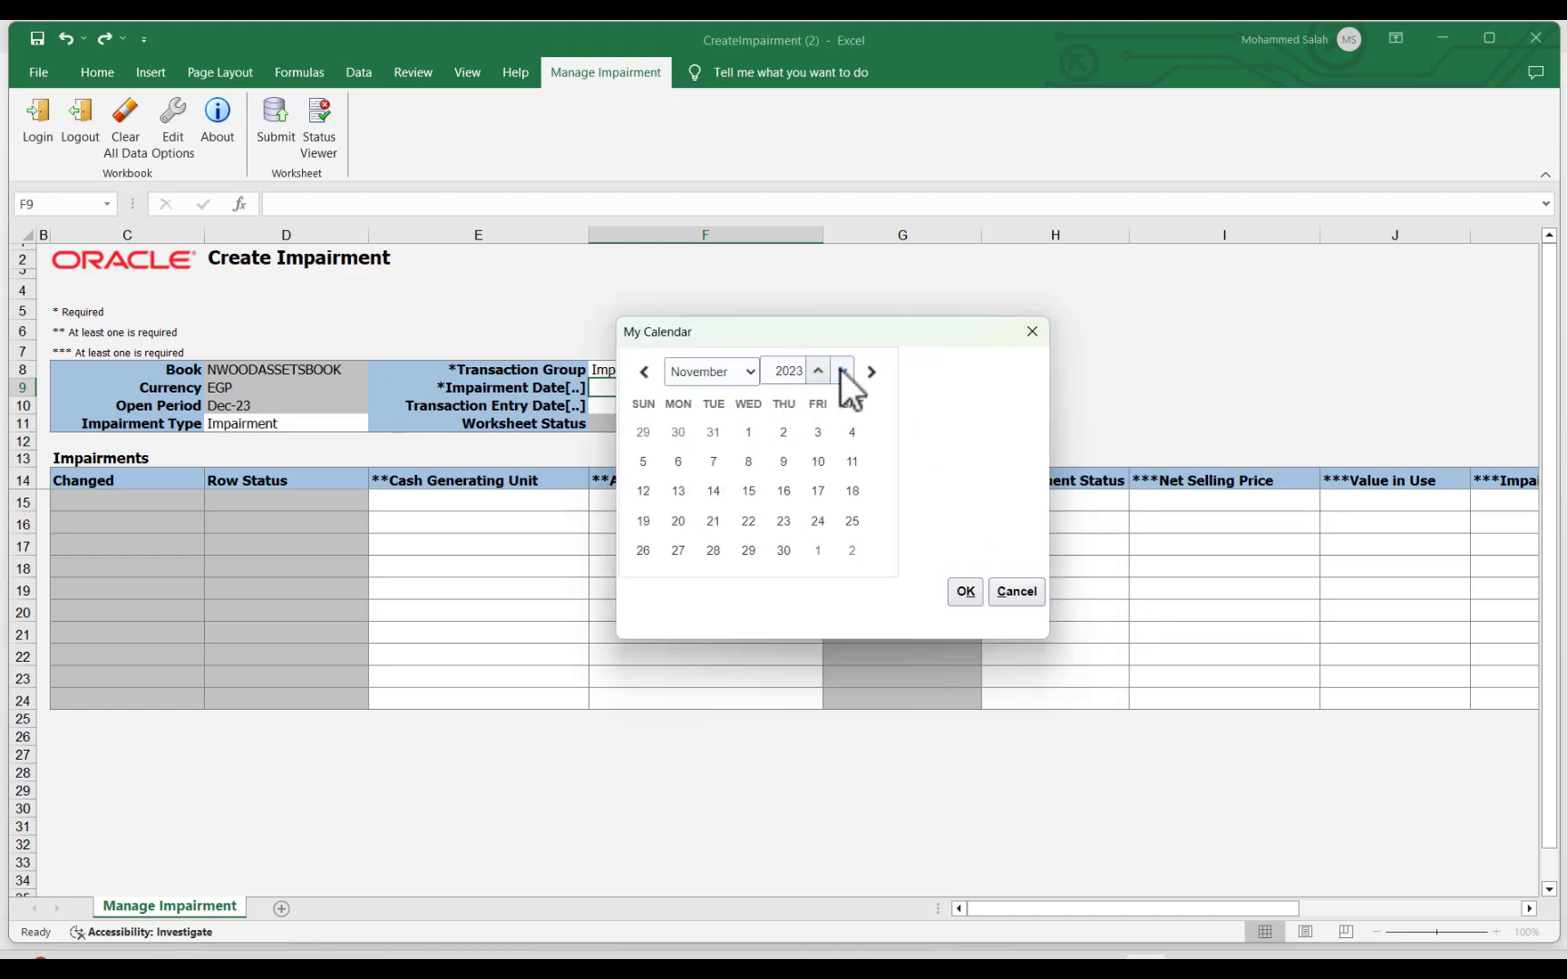
{"action": "left_click", "coordinate": [747, 379]}
{"action": "left_click", "coordinate": [692, 672]}
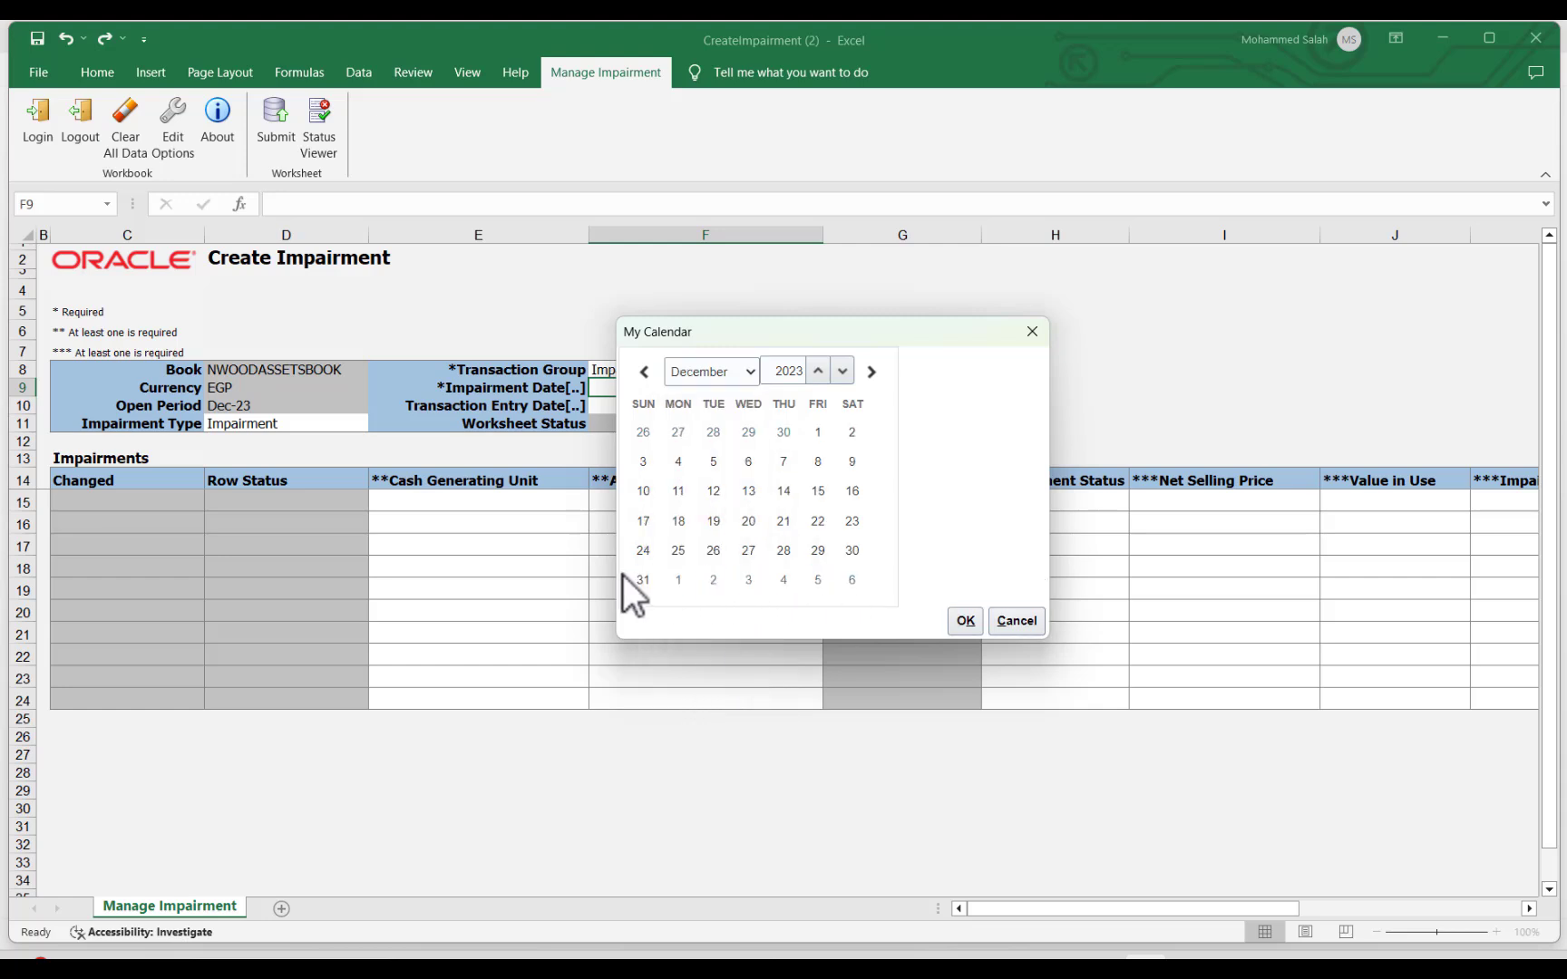
{"action": "left_click", "coordinate": [1009, 616]}
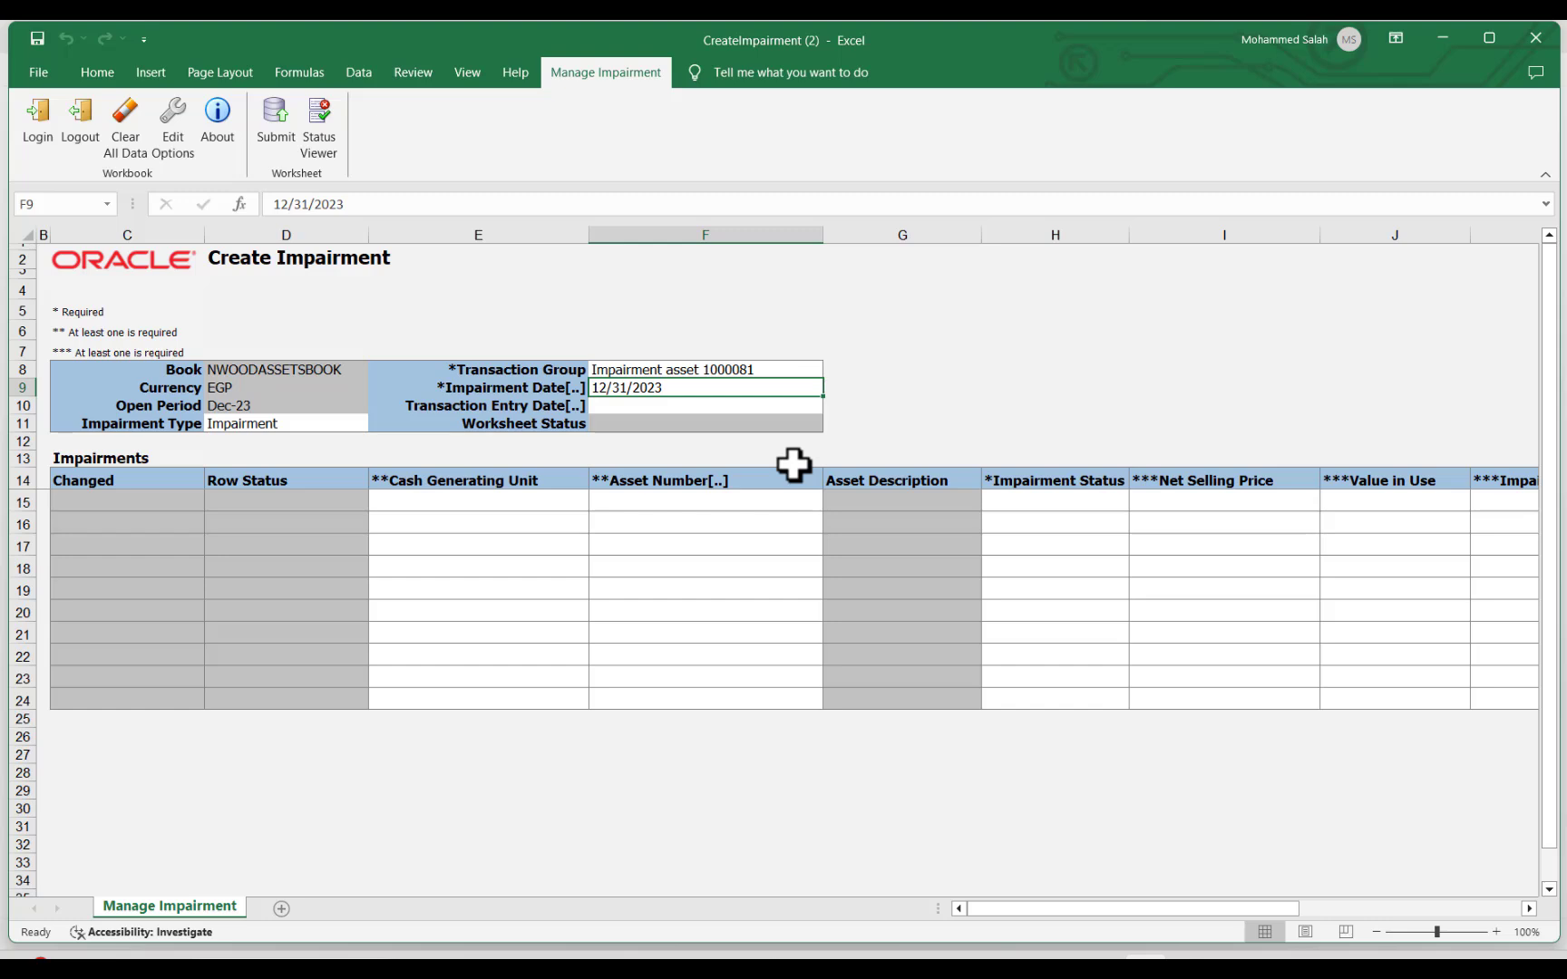
Step: Examine the Net Selling Price, Value in Use, Impairment Loss and goodwill columns of the Impairments table
{"action": "left_click_drag", "start_coordinate": [1118, 909], "coordinate": [1307, 909]}
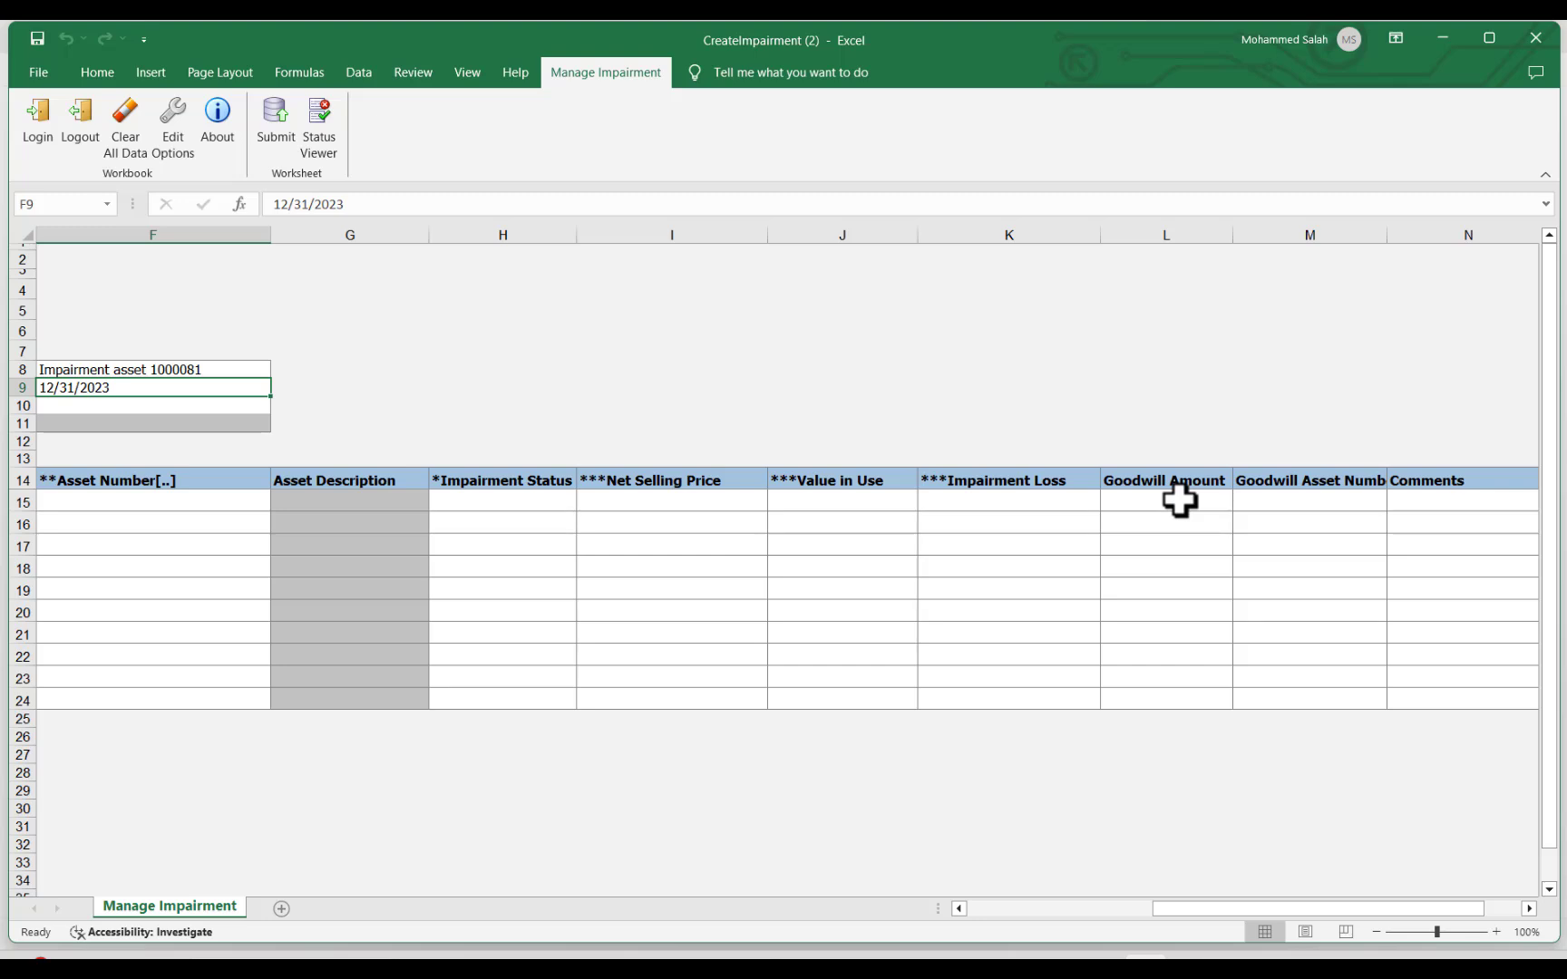
{"action": "left_click", "coordinate": [969, 502]}
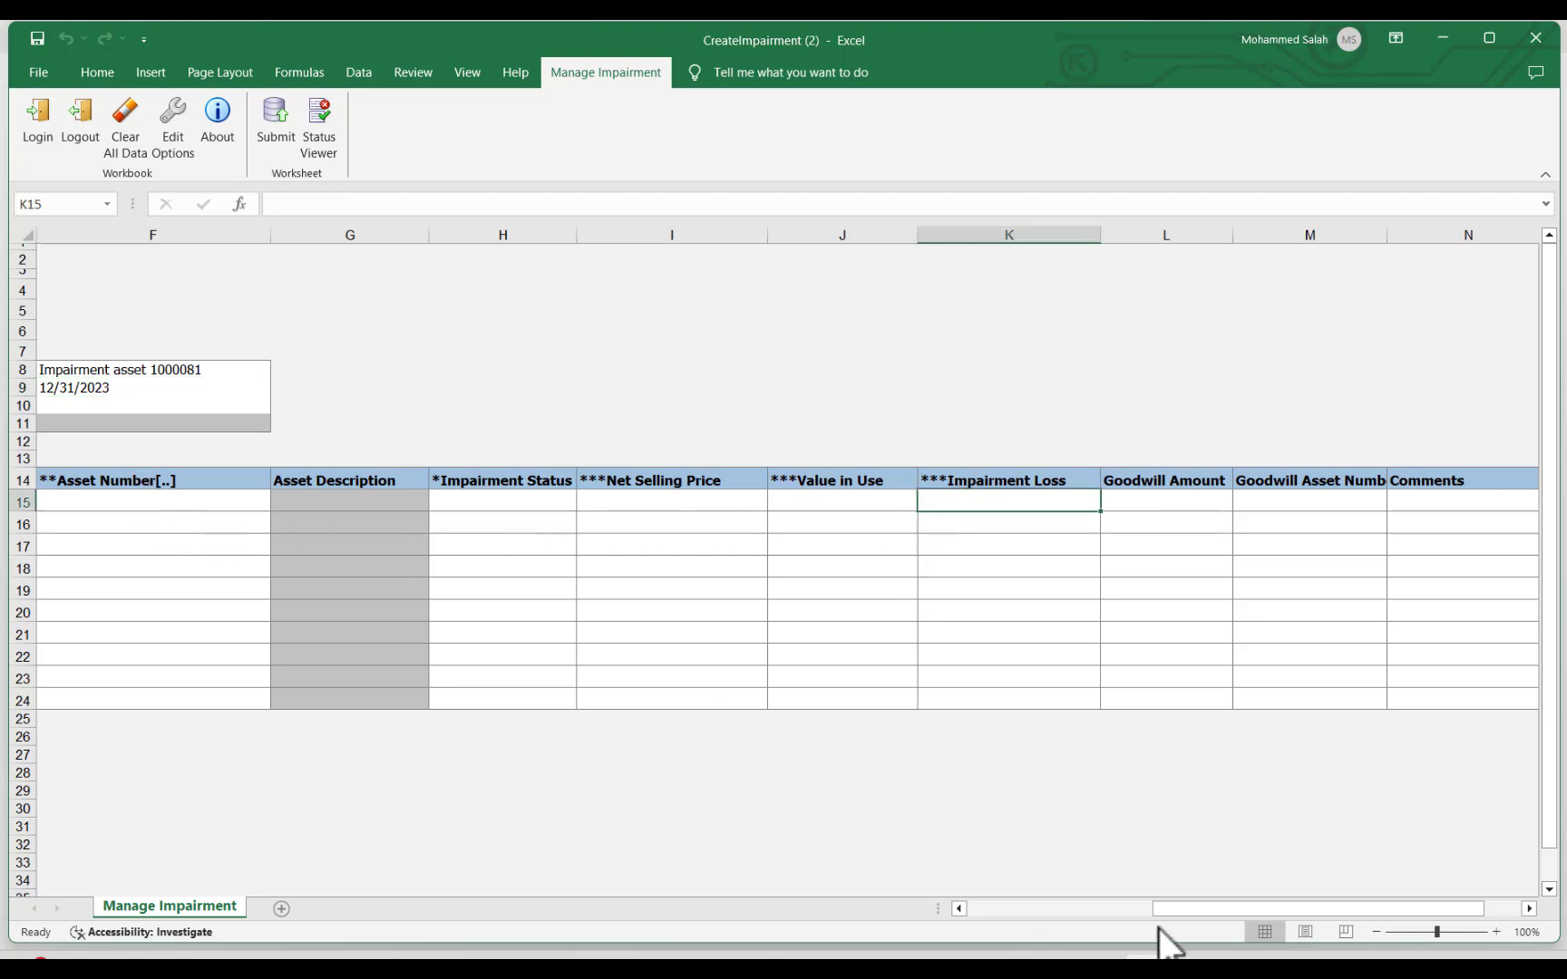
{"action": "left_click_drag", "start_coordinate": [1176, 913], "coordinate": [1134, 886]}
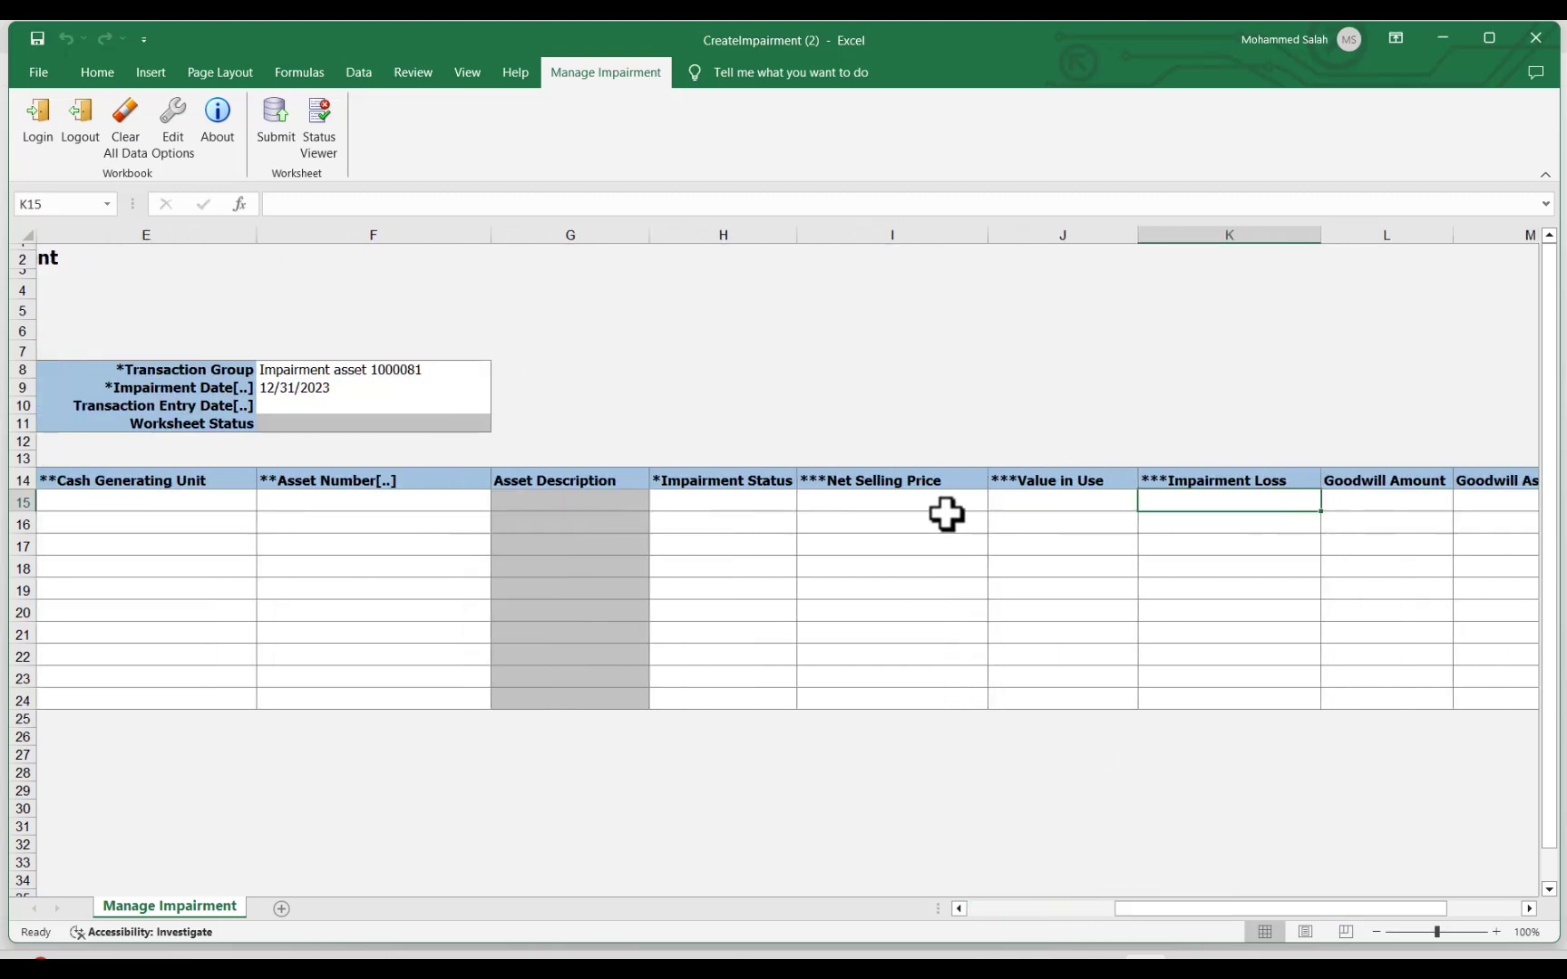
{"action": "left_click", "coordinate": [932, 492]}
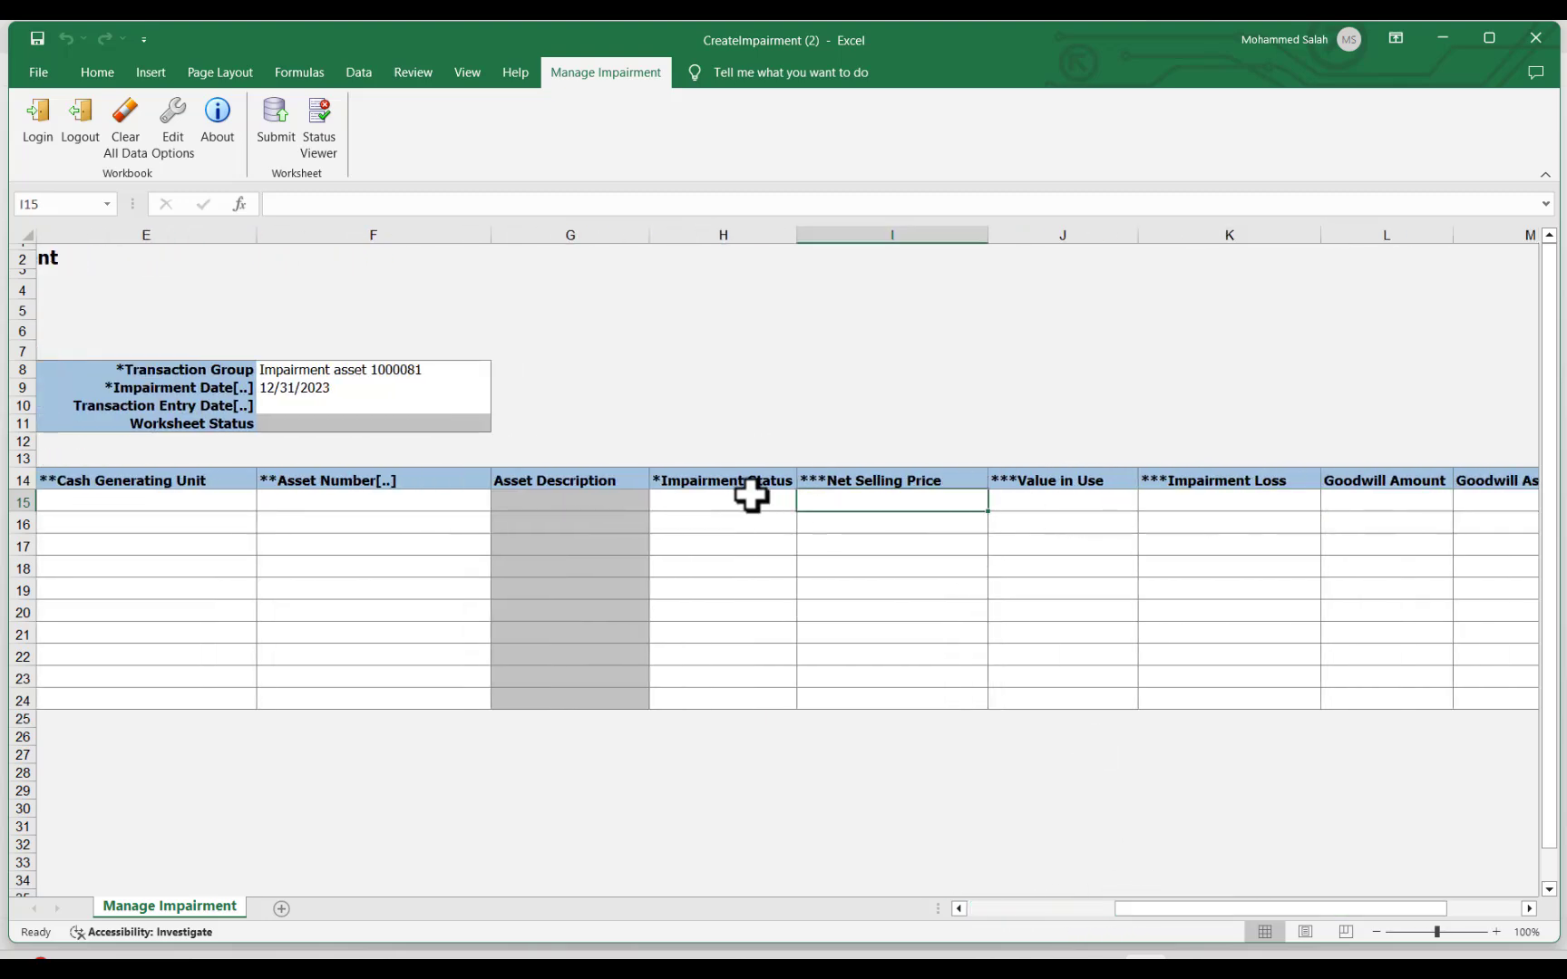
Step: Review the Impairment Status options available for the first row of the Impairments table
{"action": "left_click", "coordinate": [744, 497]}
{"action": "left_click", "coordinate": [803, 504]}
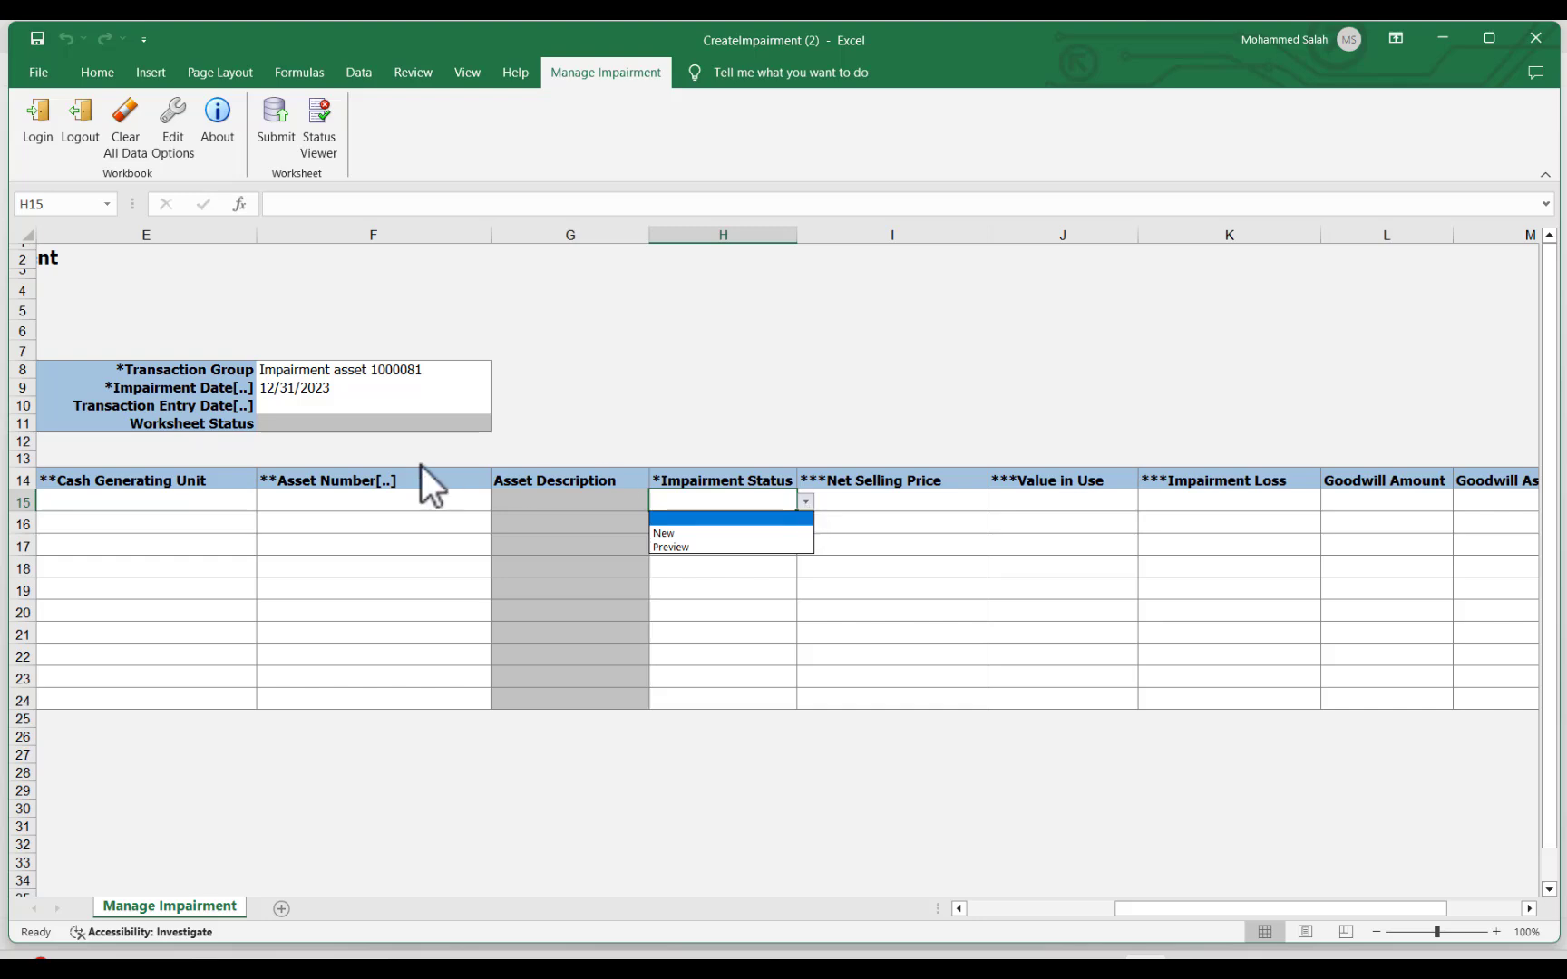
{"action": "left_click", "coordinate": [971, 909]}
{"action": "left_click", "coordinate": [972, 908]}
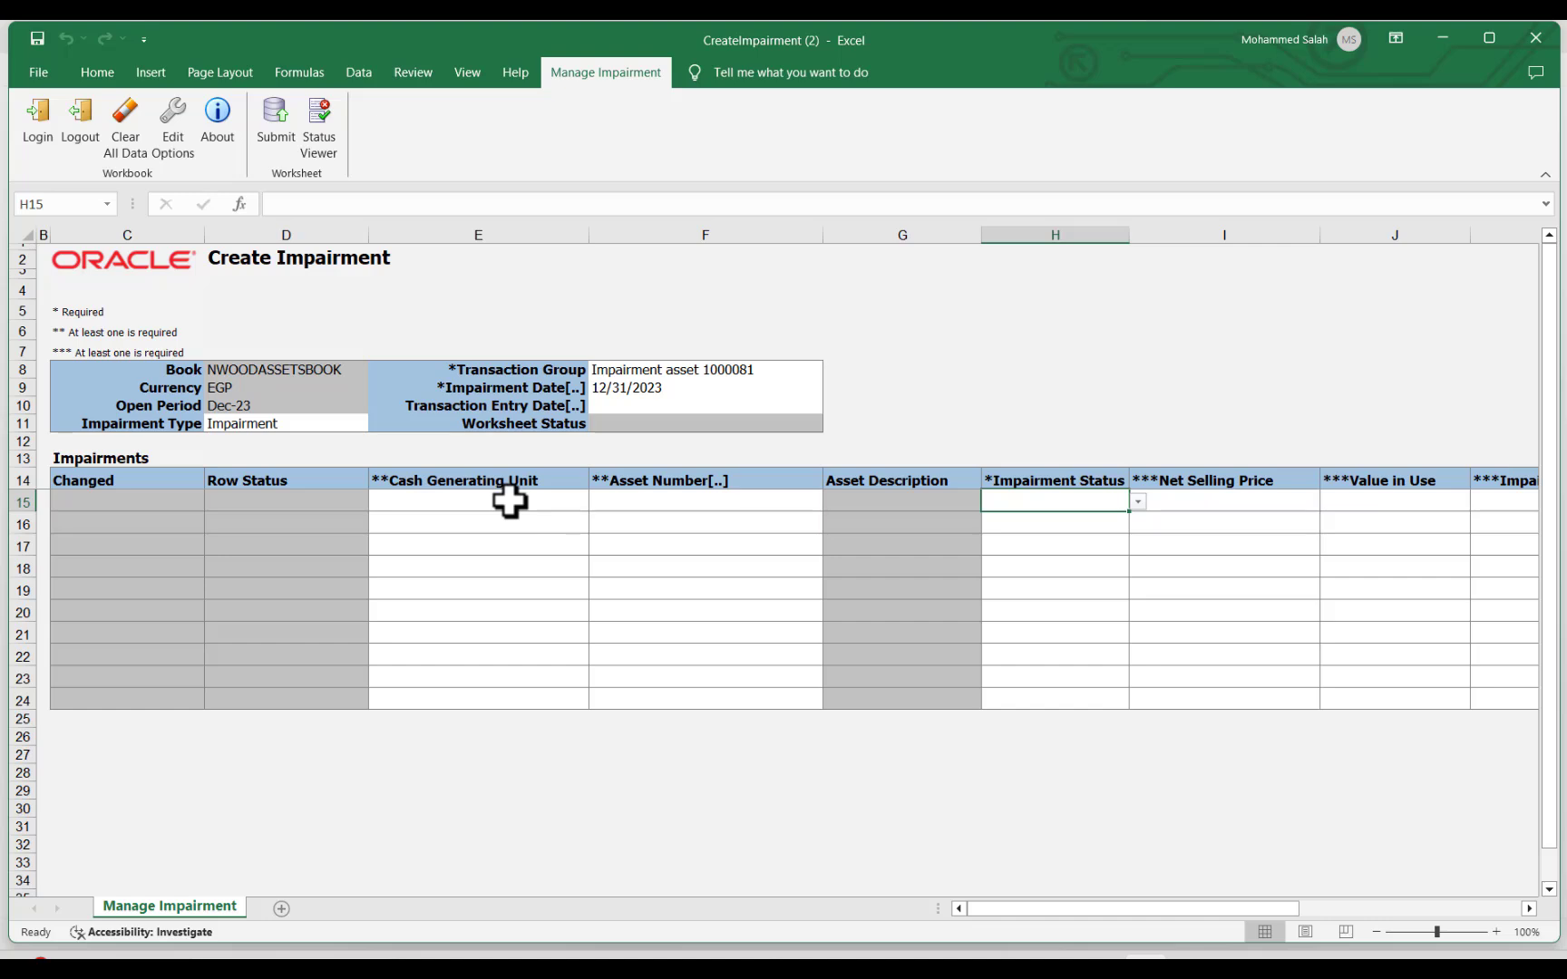
Step: Search for asset 1000081 and select it as the Asset Number of the first impairment row
{"action": "left_click", "coordinate": [620, 501]}
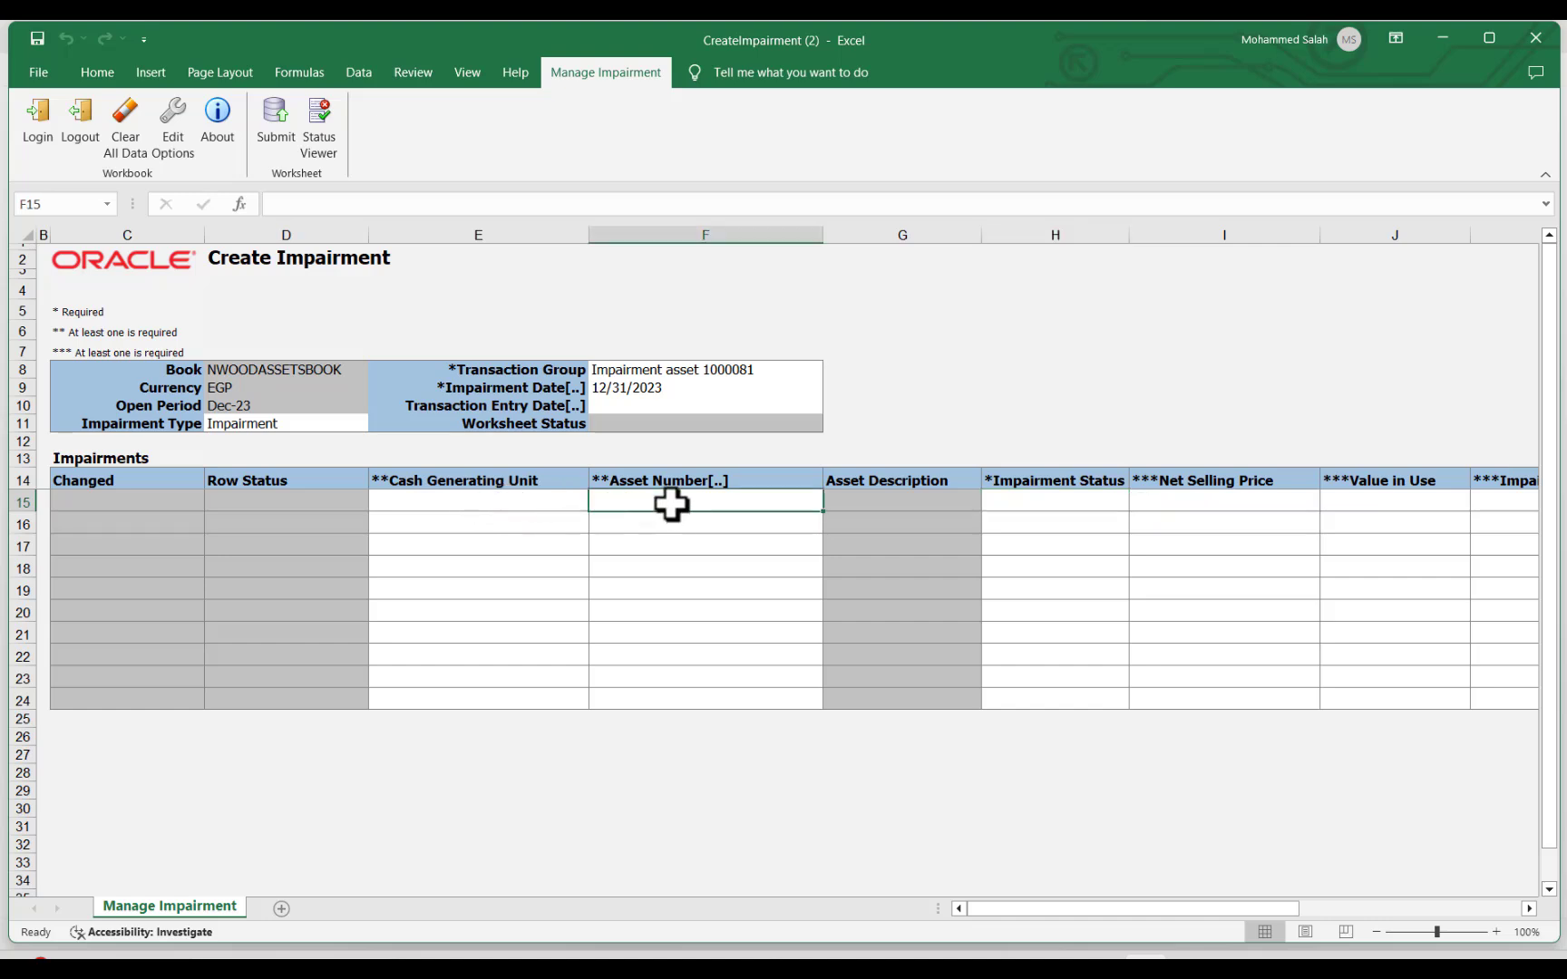
{"action": "double_click", "coordinate": [672, 506]}
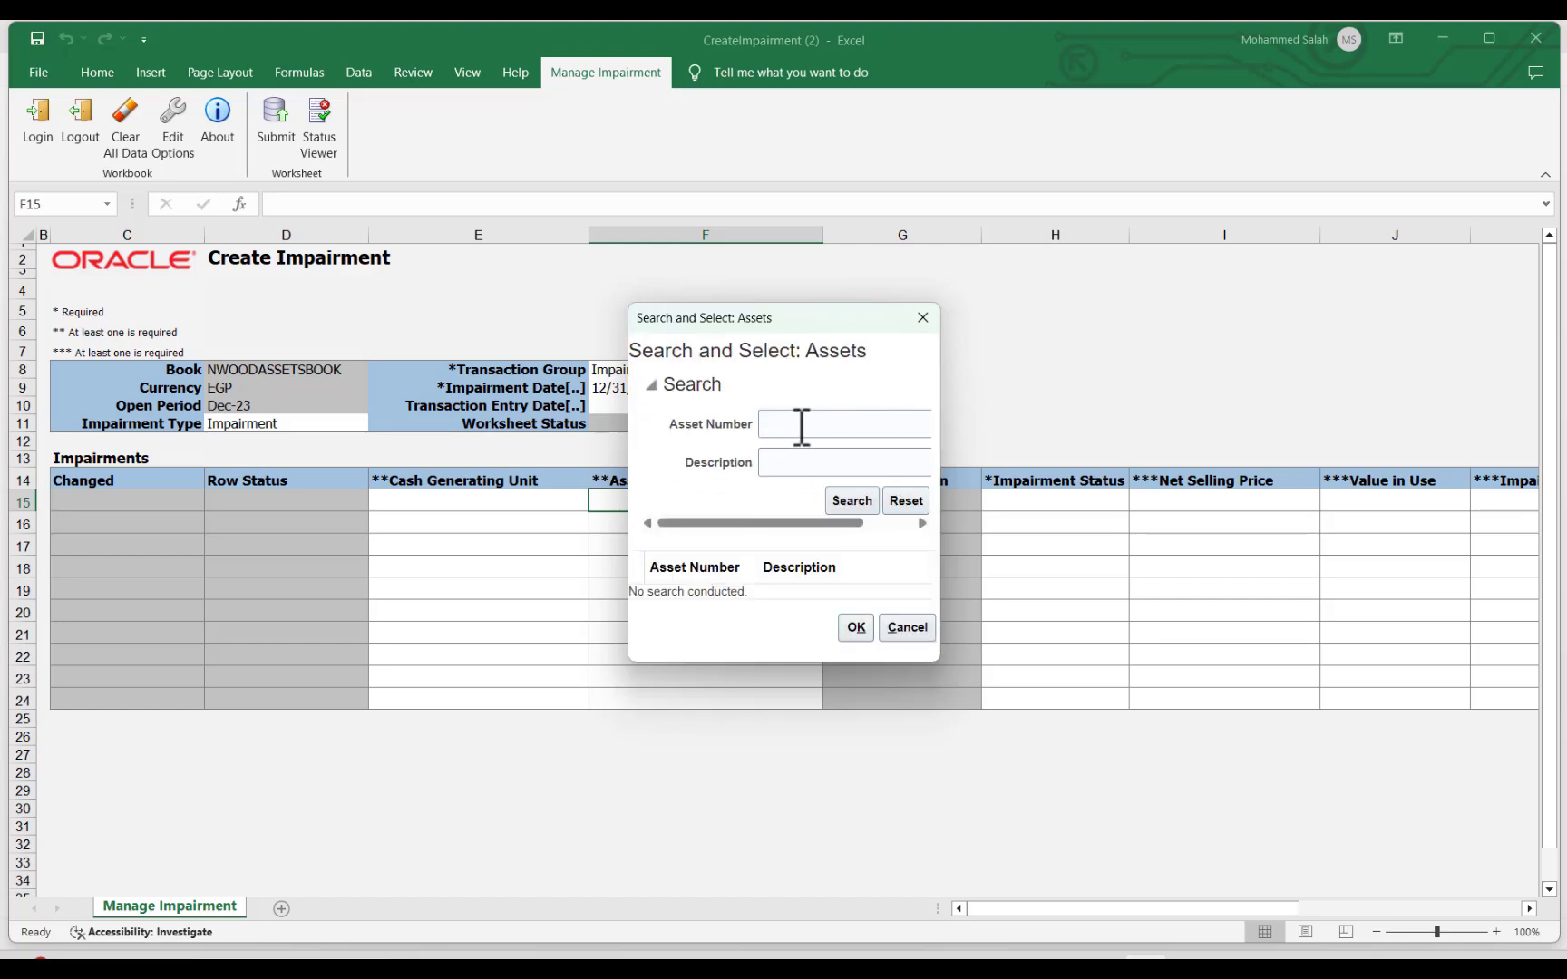
{"action": "left_click", "coordinate": [801, 424]}
{"action": "type", "text": "1000081"}
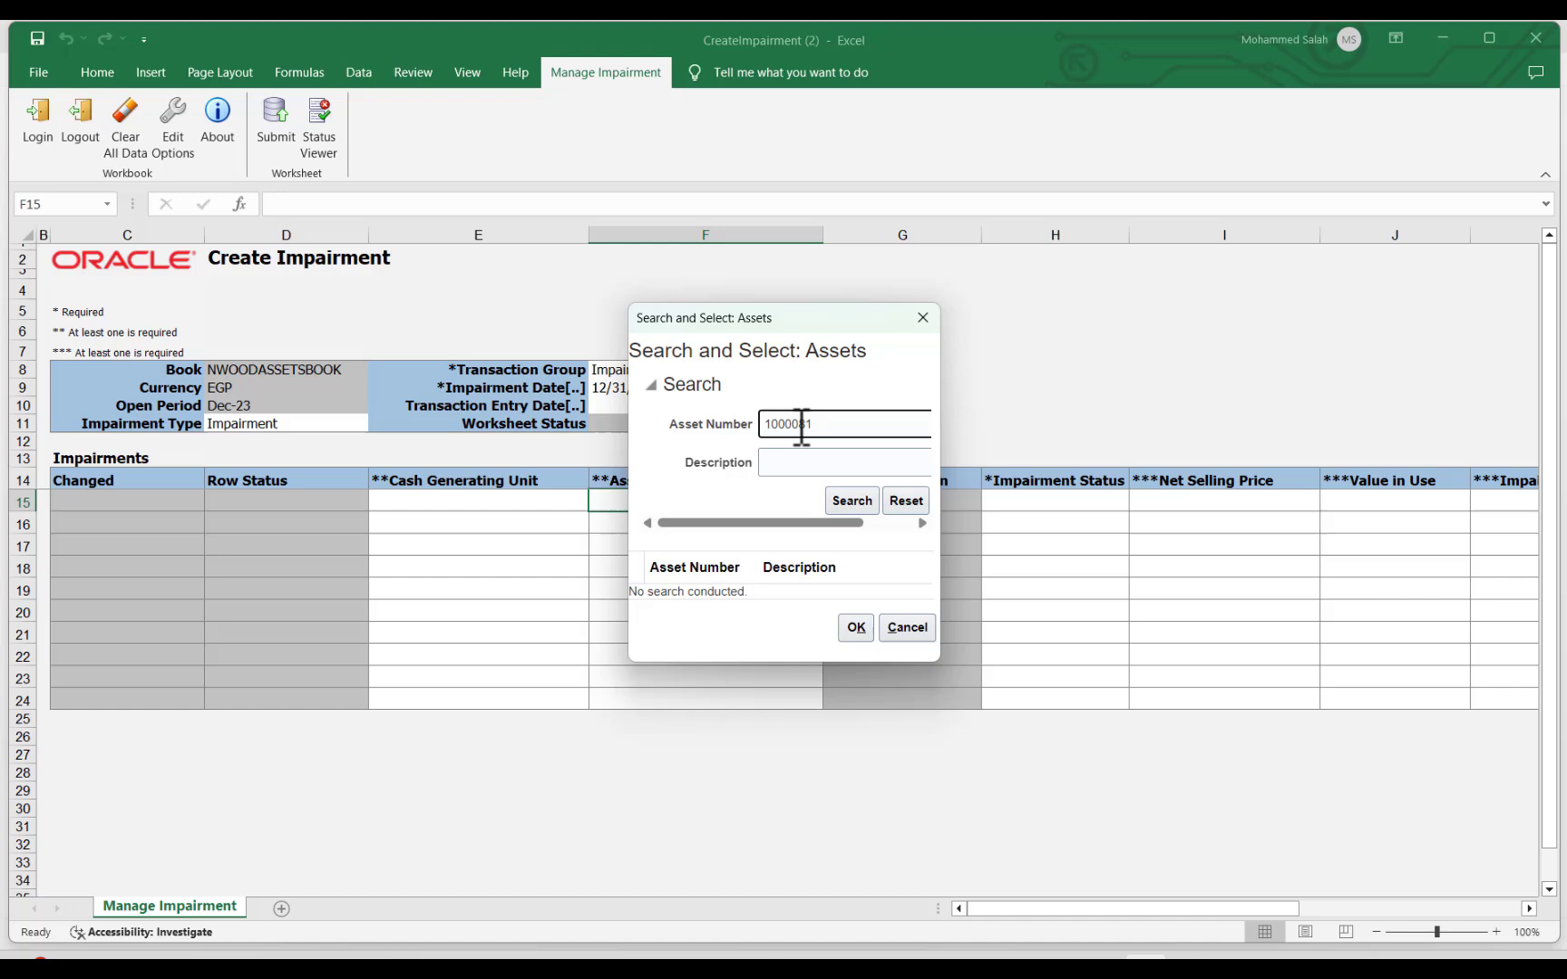
{"action": "key", "text": "Return"}
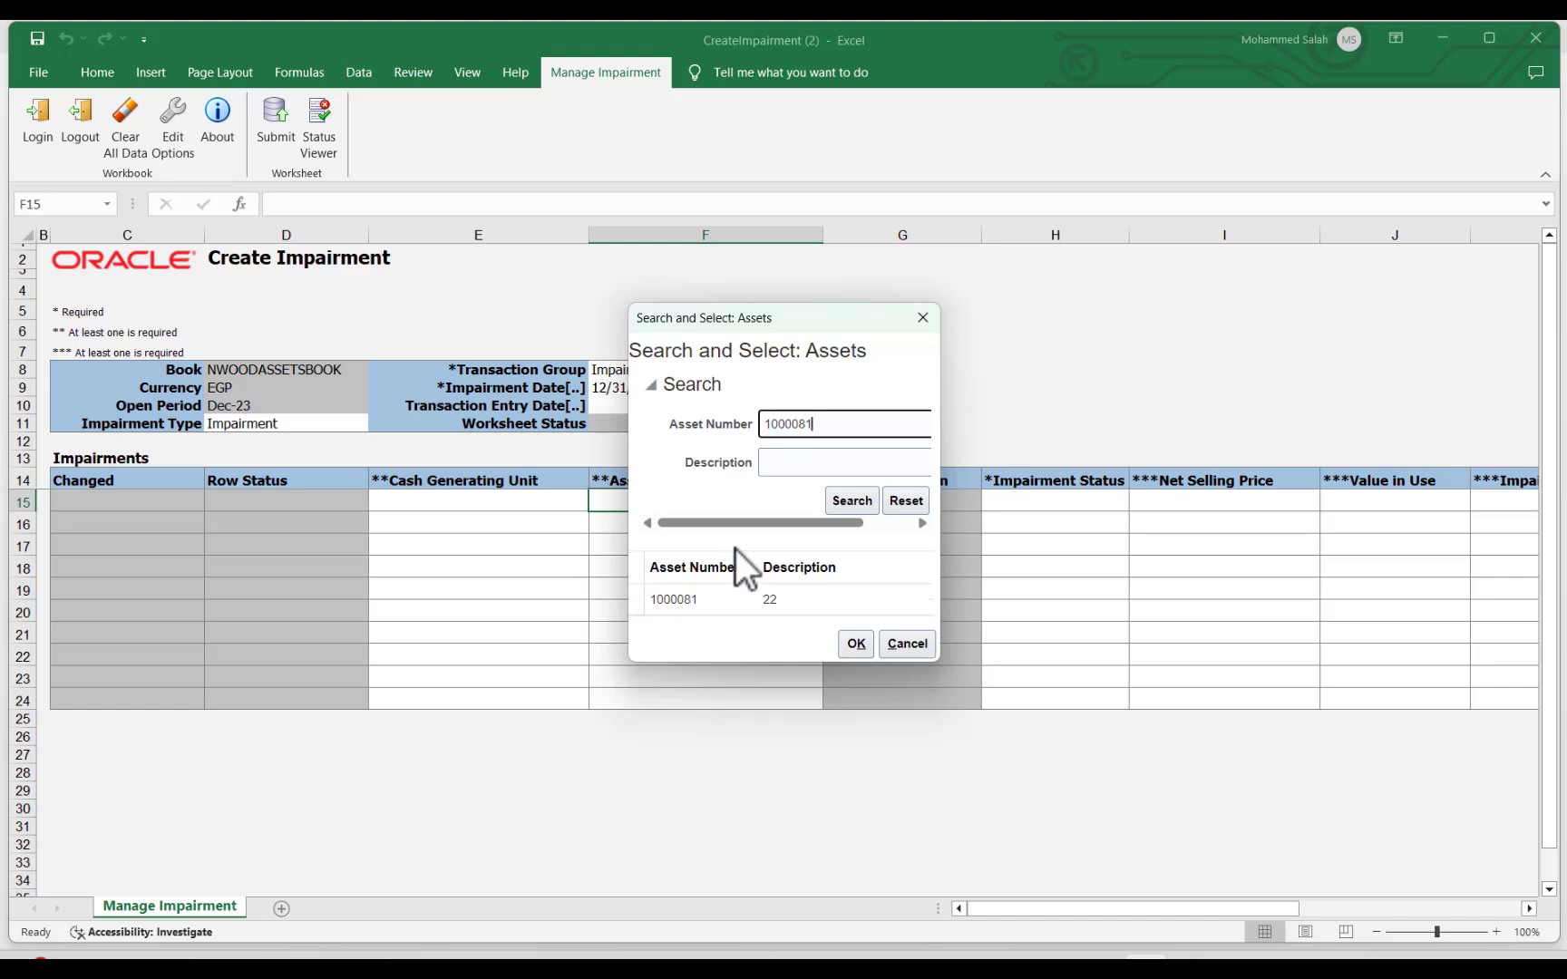
{"action": "left_click", "coordinate": [739, 600]}
{"action": "left_click", "coordinate": [854, 643]}
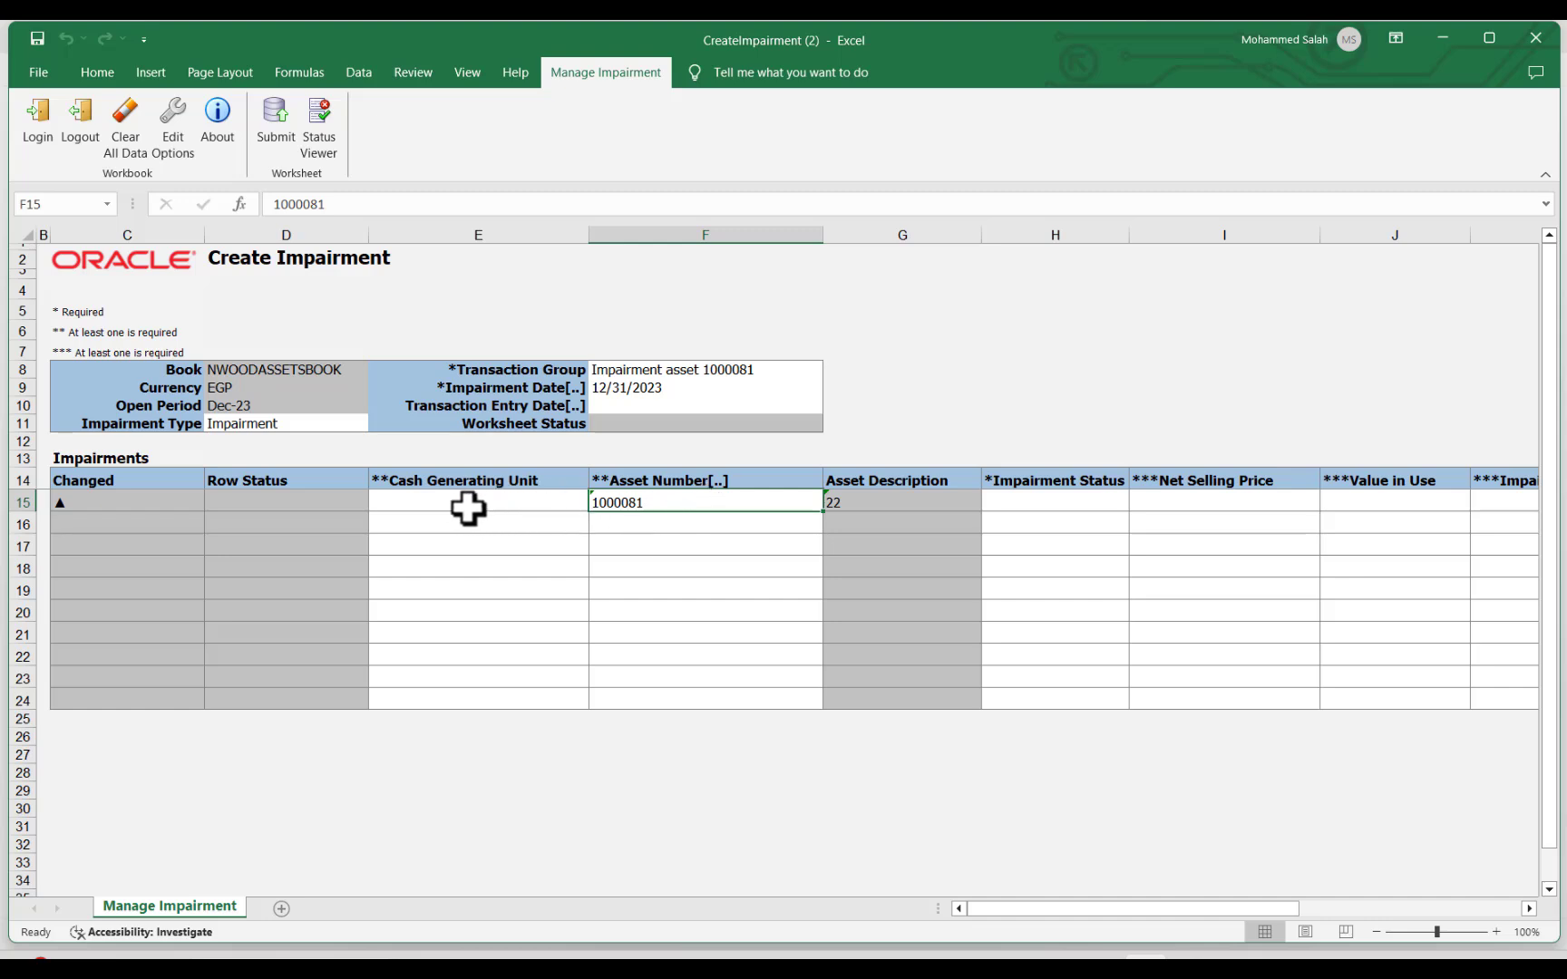
Step: Set the Impairment Status of asset 1000081 to Preview and enter a Net Selling Price of 500
{"action": "left_click", "coordinate": [1051, 504]}
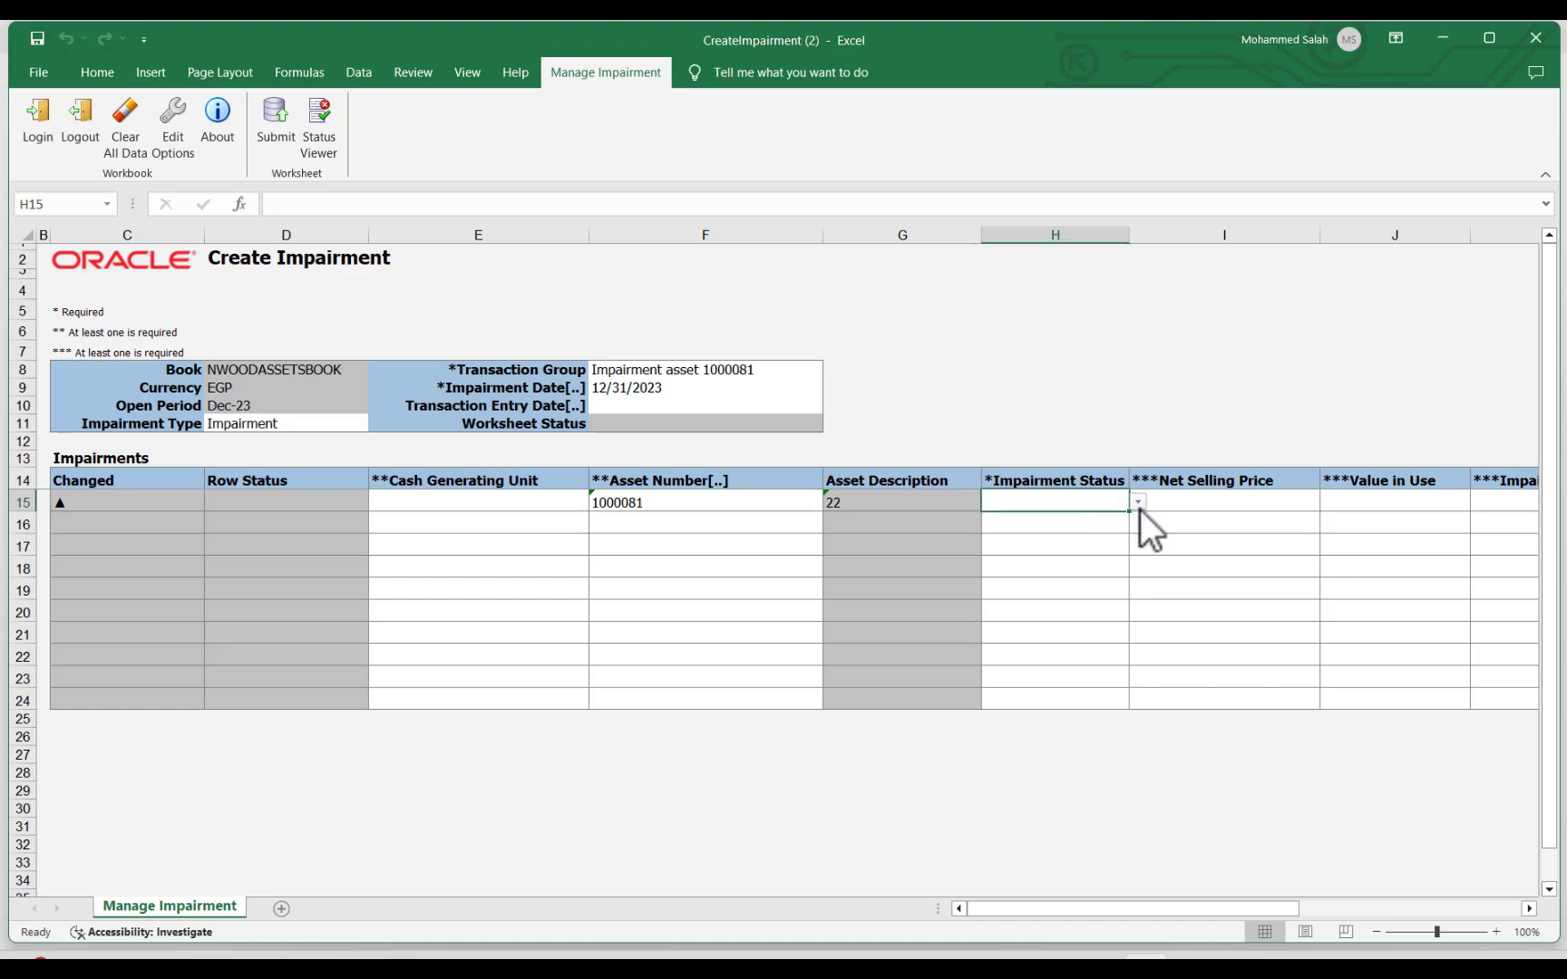
{"action": "left_click", "coordinate": [1139, 507]}
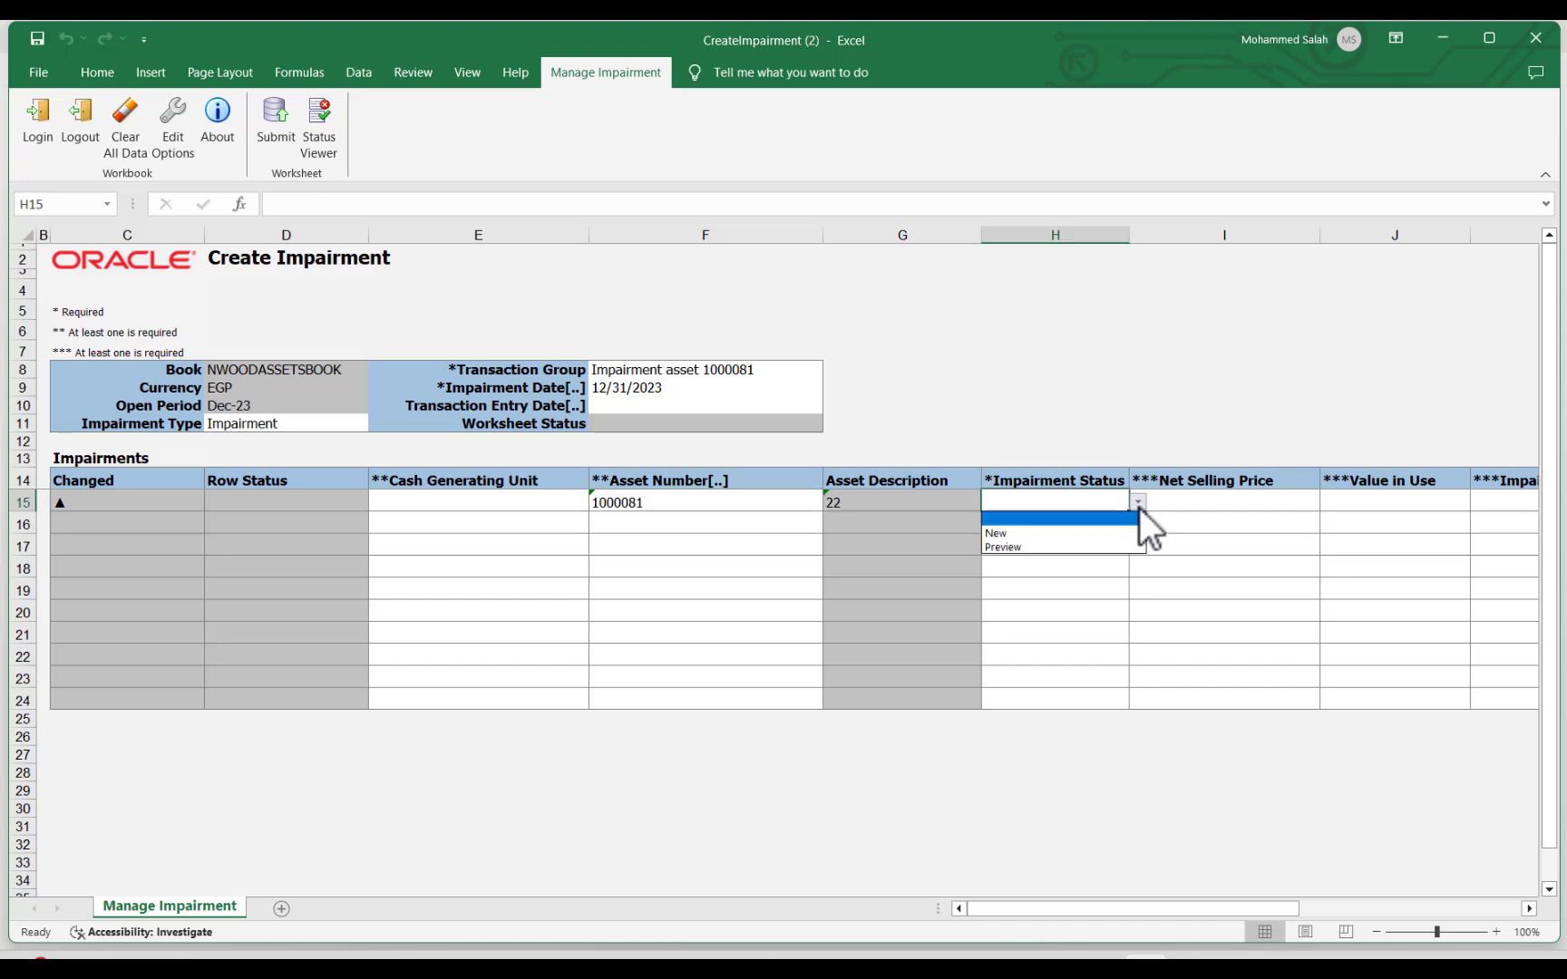
{"action": "left_click", "coordinate": [1033, 547]}
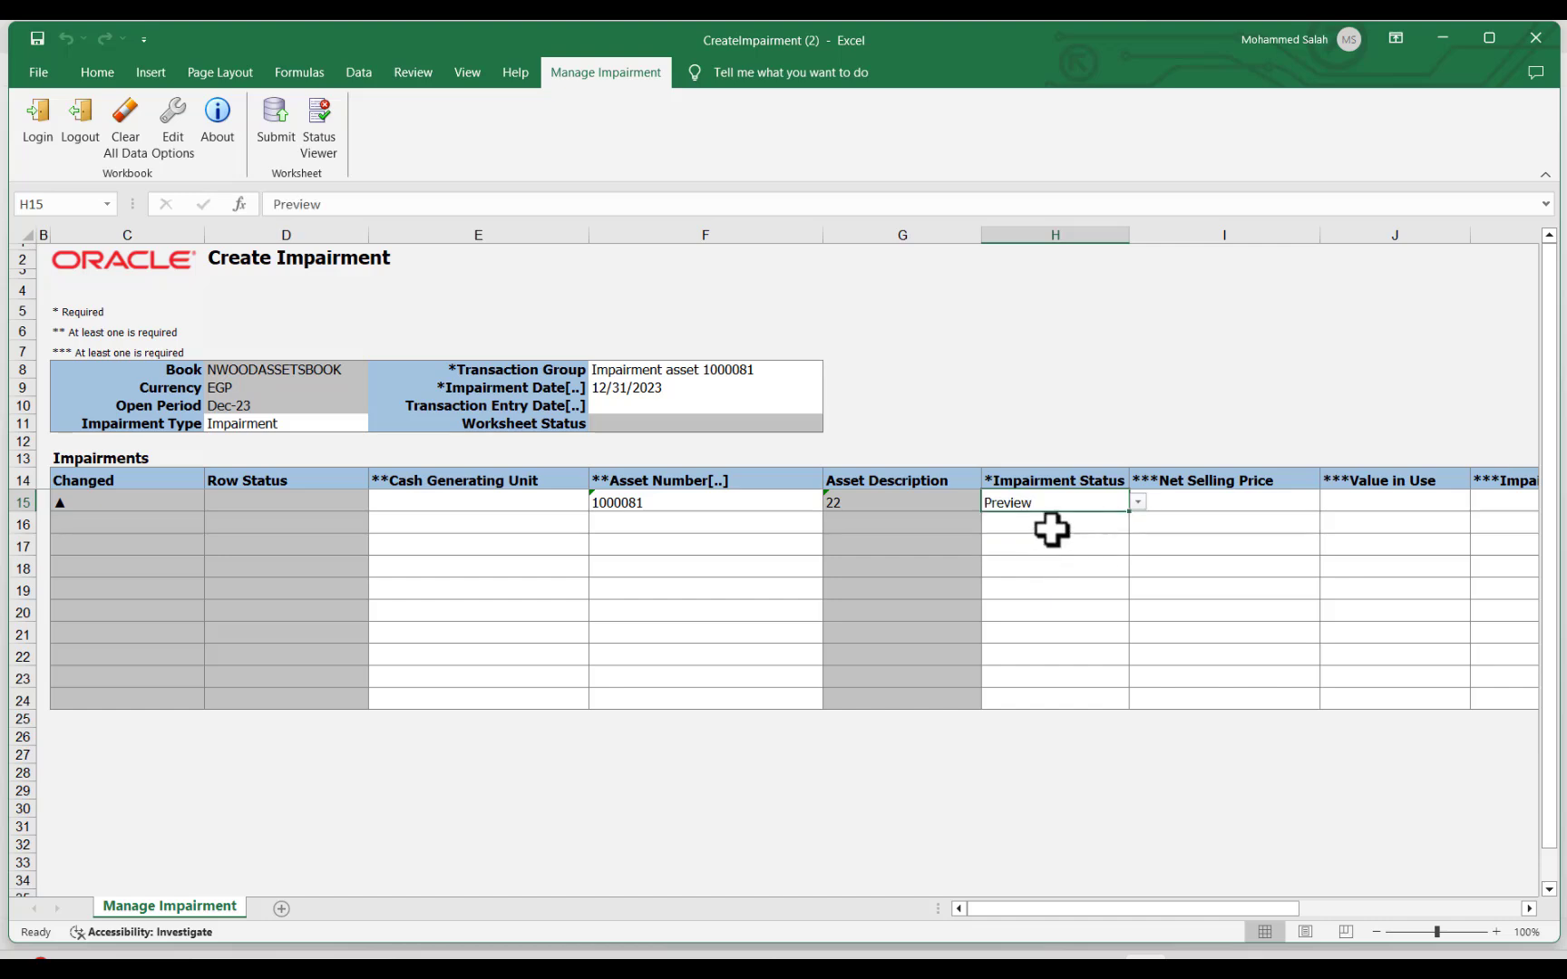
{"action": "left_click", "coordinate": [1184, 506]}
{"action": "type", "text": "500"}
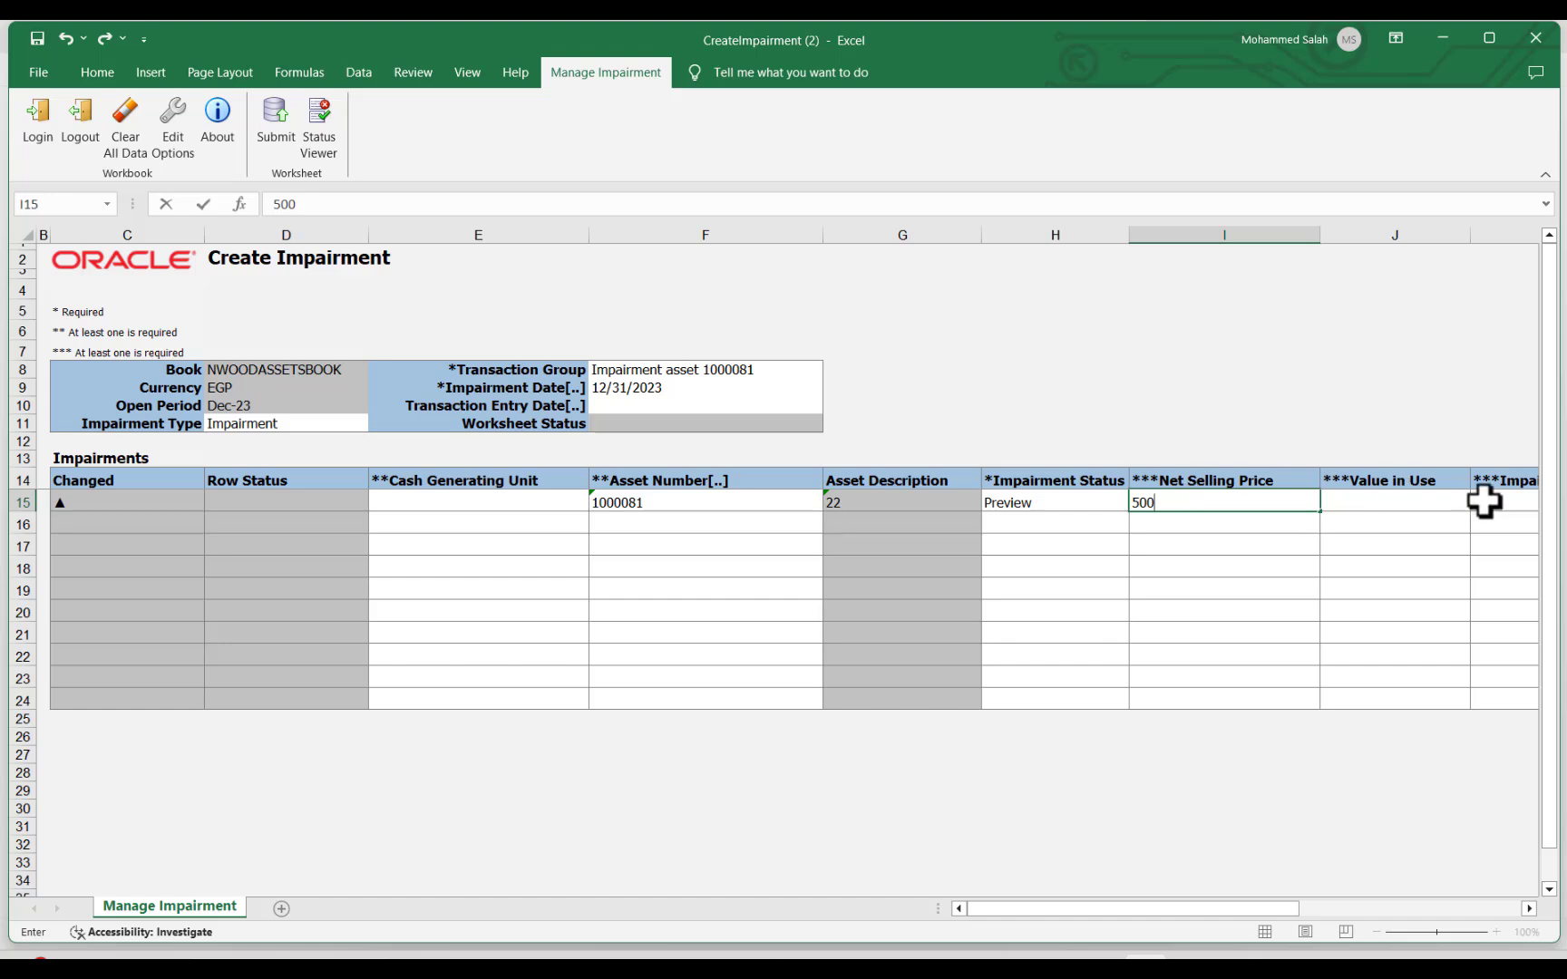
{"action": "left_click_drag", "start_coordinate": [1165, 911], "coordinate": [1315, 907]}
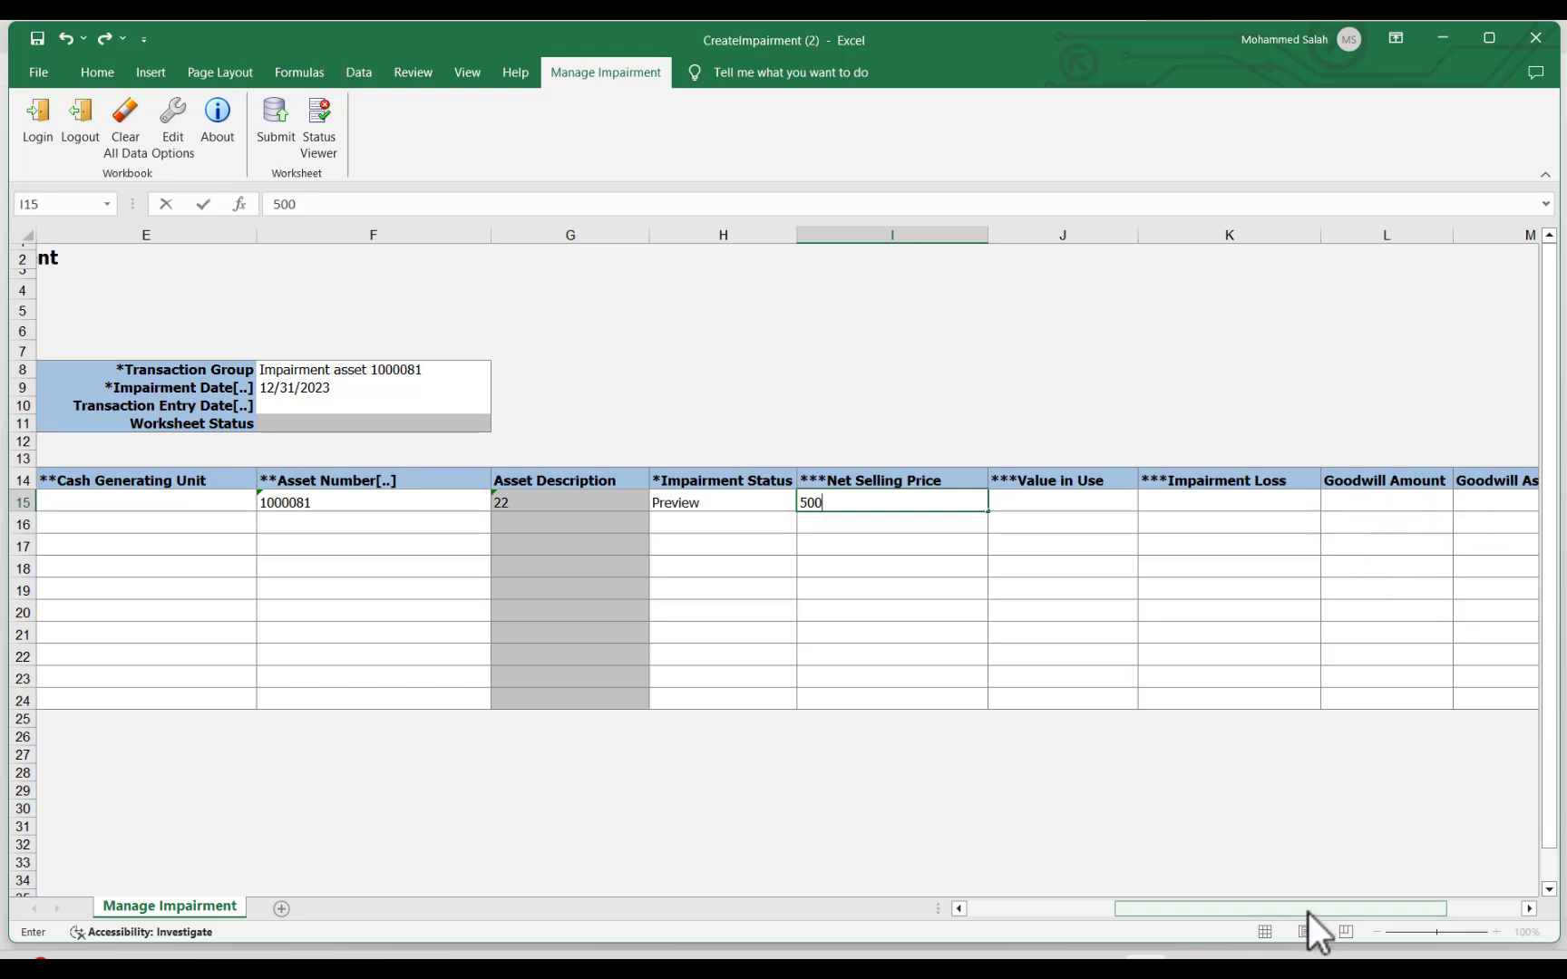
{"action": "left_click_drag", "start_coordinate": [1309, 912], "coordinate": [1151, 895]}
Step: Commit the cell entry, submit the impairment worksheet with the default upload options and close the confirmation
{"action": "left_click", "coordinate": [288, 134]}
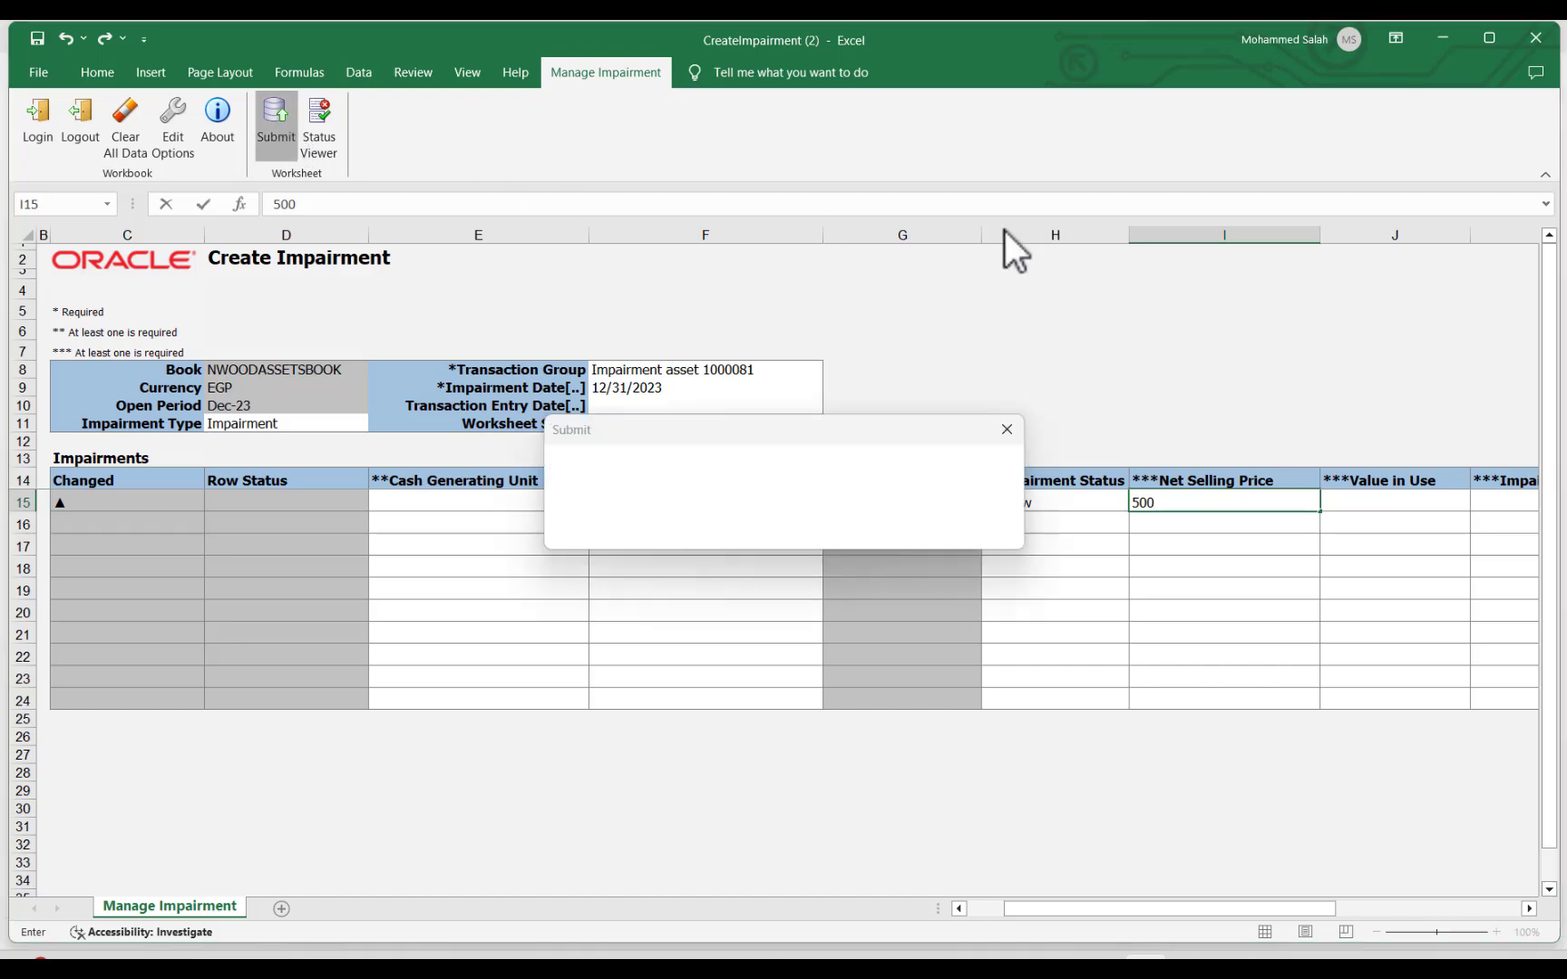
{"action": "left_click", "coordinate": [968, 519]}
{"action": "left_click", "coordinate": [972, 369]}
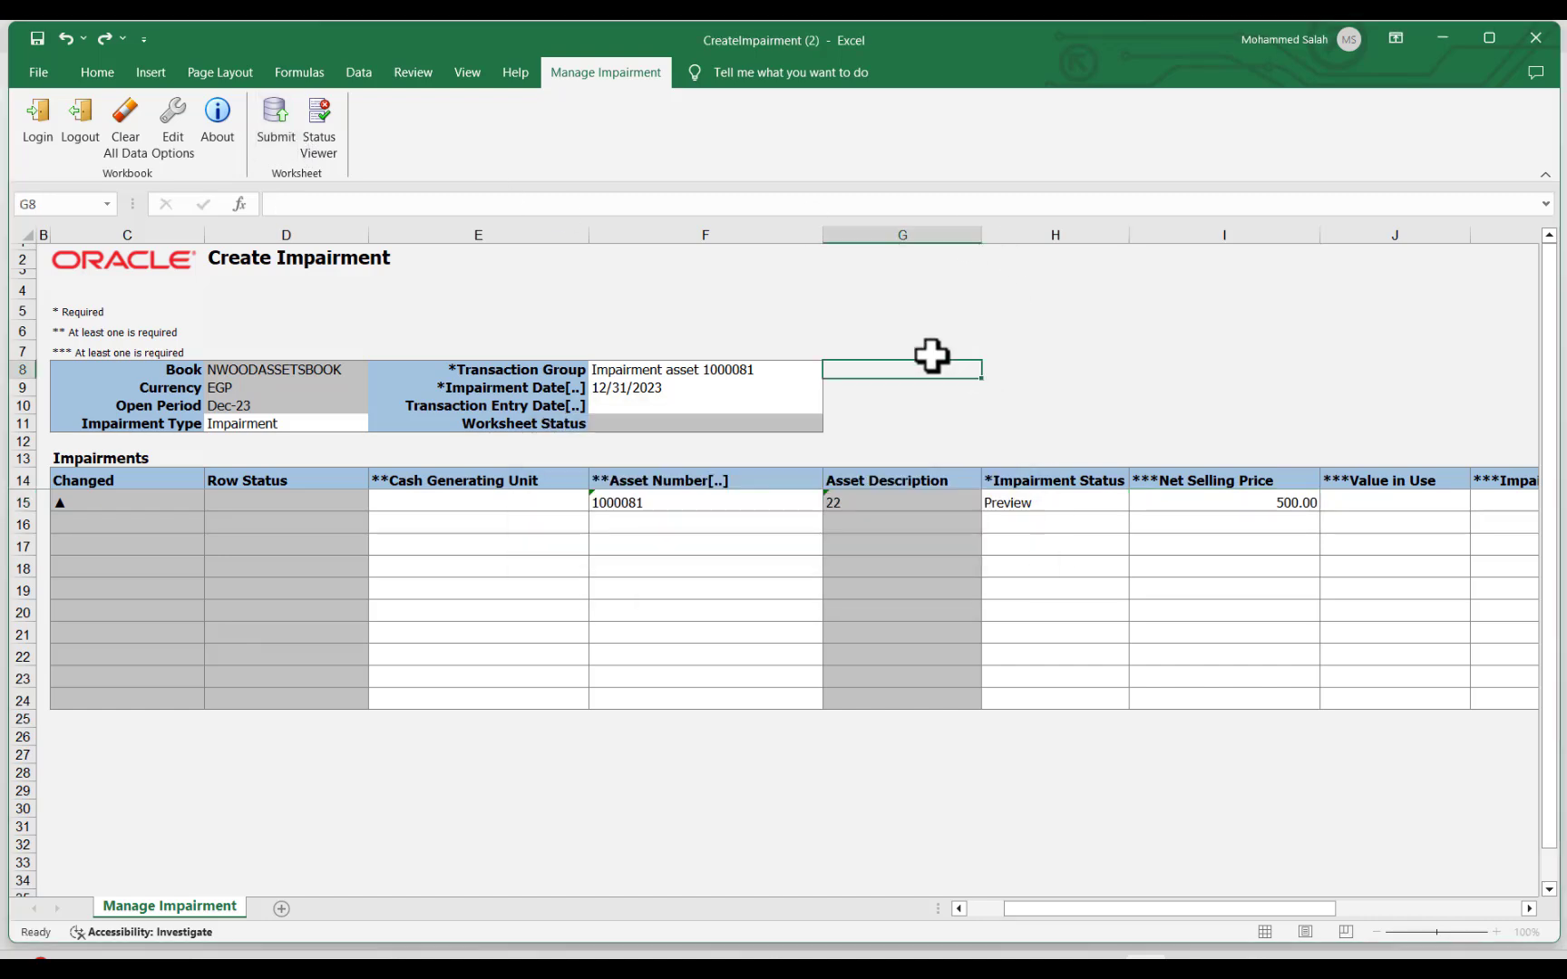
{"action": "left_click", "coordinate": [275, 145]}
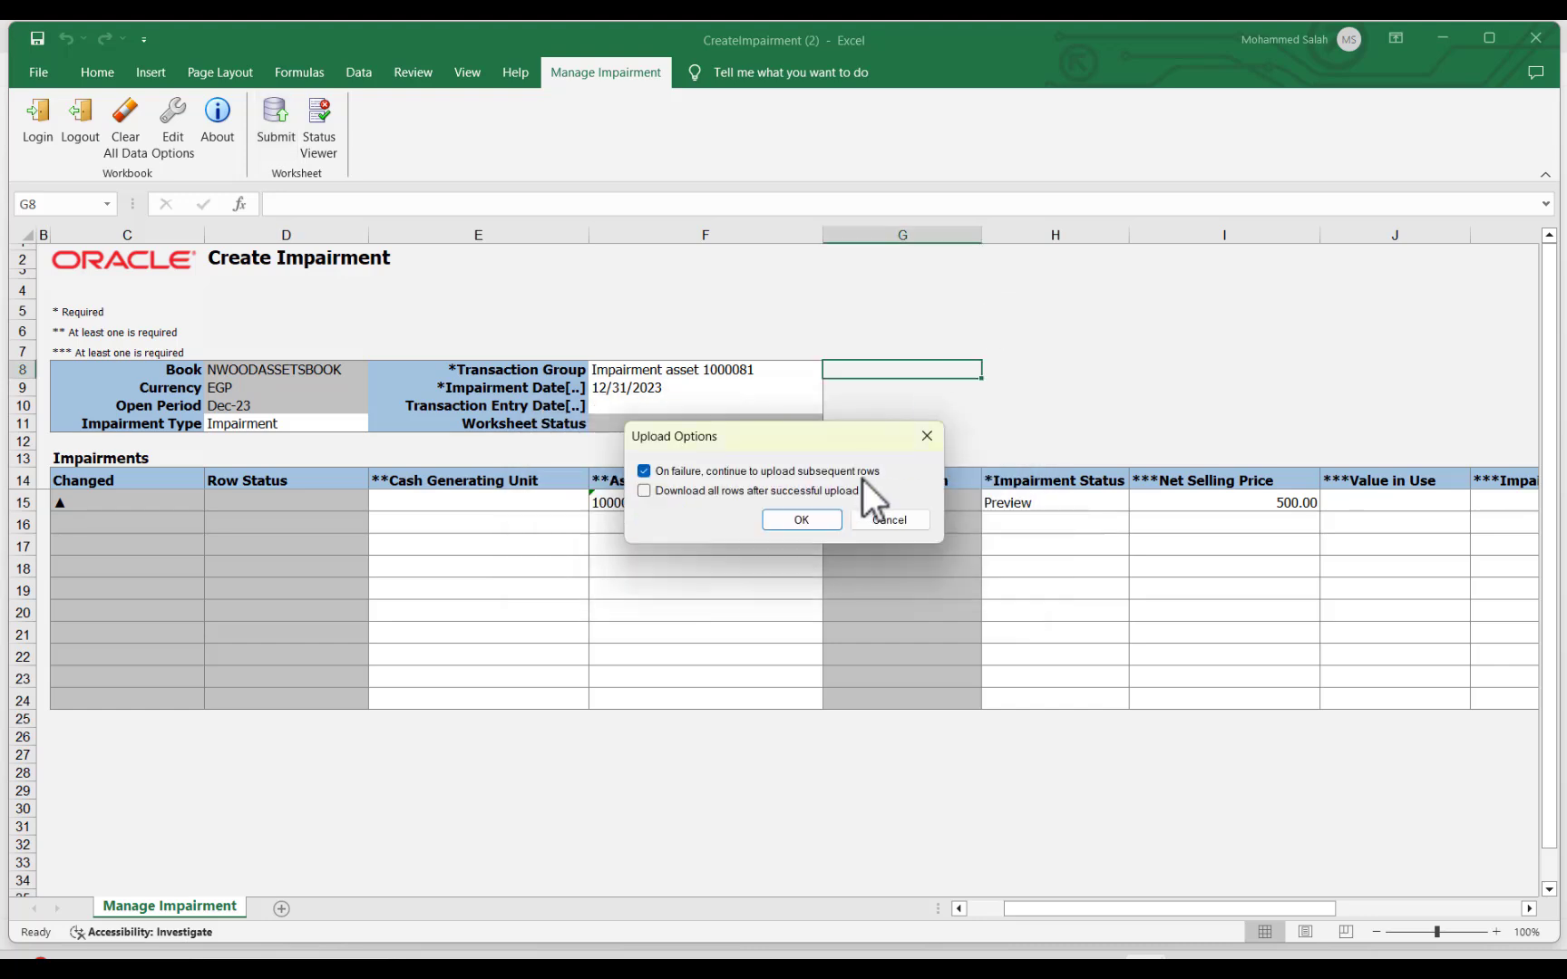
{"action": "left_click", "coordinate": [816, 515]}
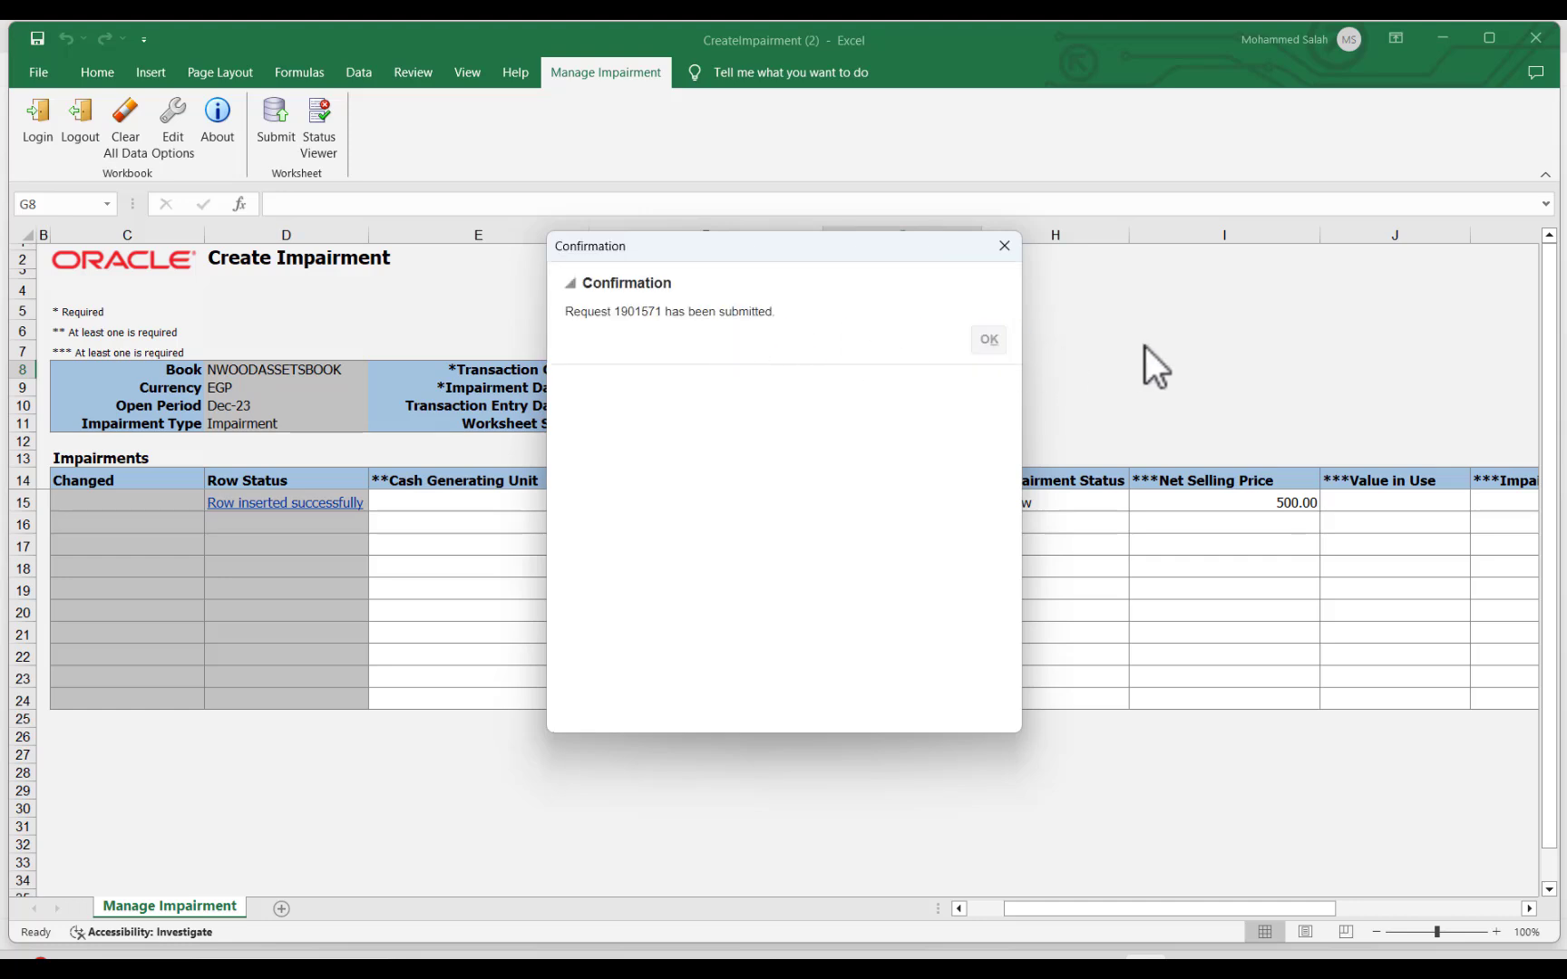
{"action": "key", "text": "Return"}
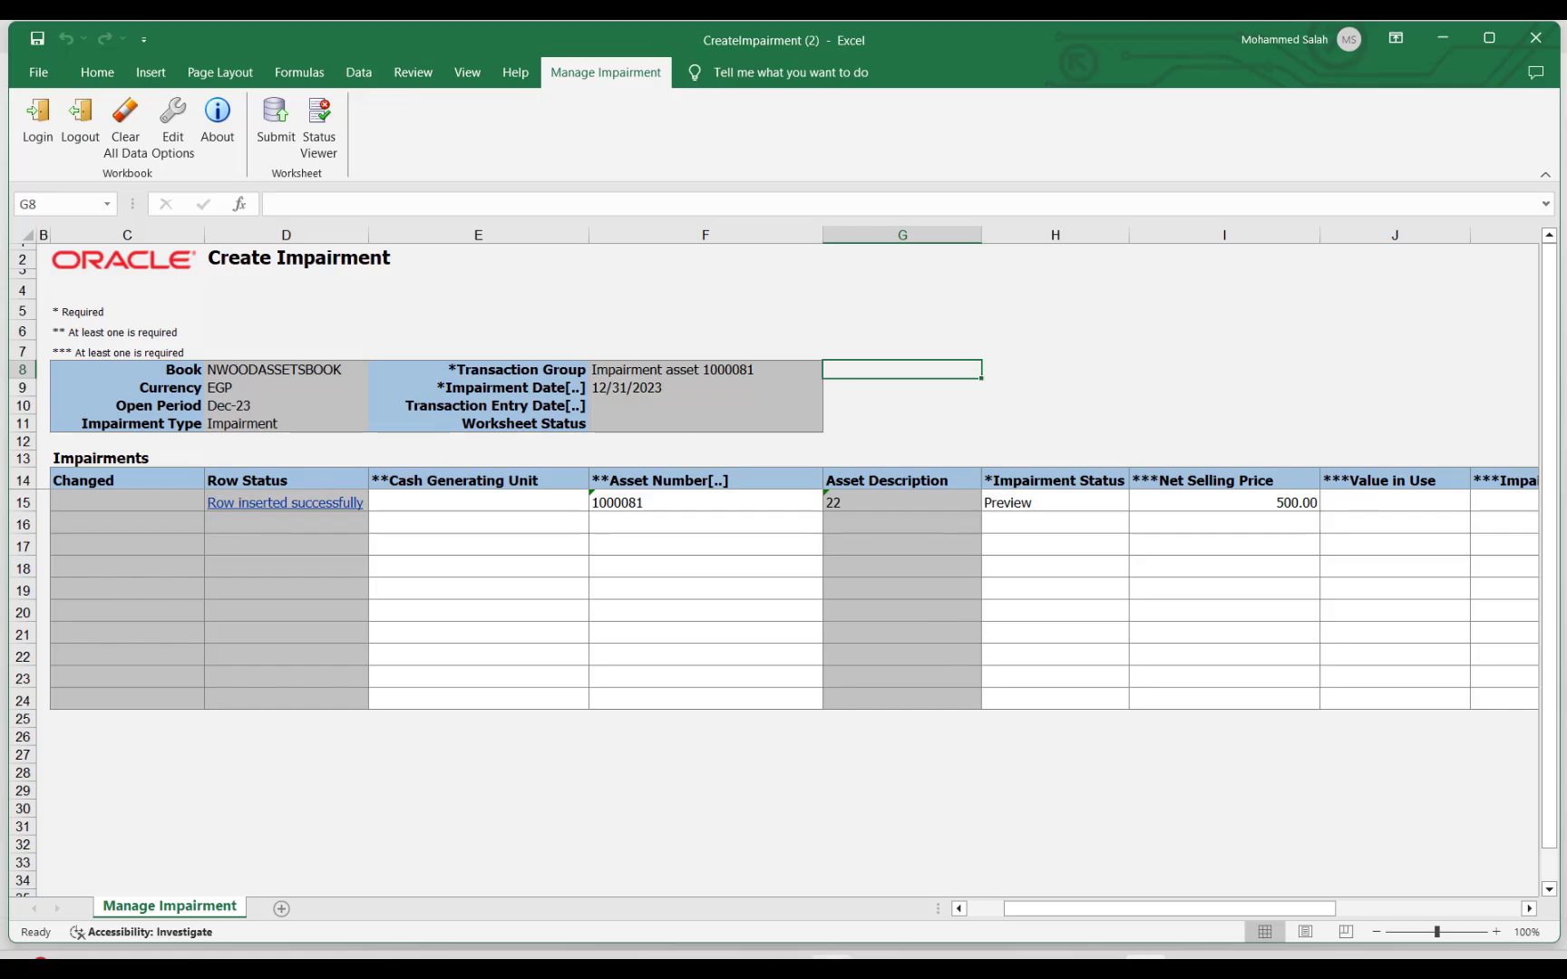
Step: Switch to Oracle Fusion in the browser, leave the stale Impair Assets page and reopen it from the Assets work area
{"action": "left_click", "coordinate": [831, 967]}
{"action": "left_click", "coordinate": [845, 578]}
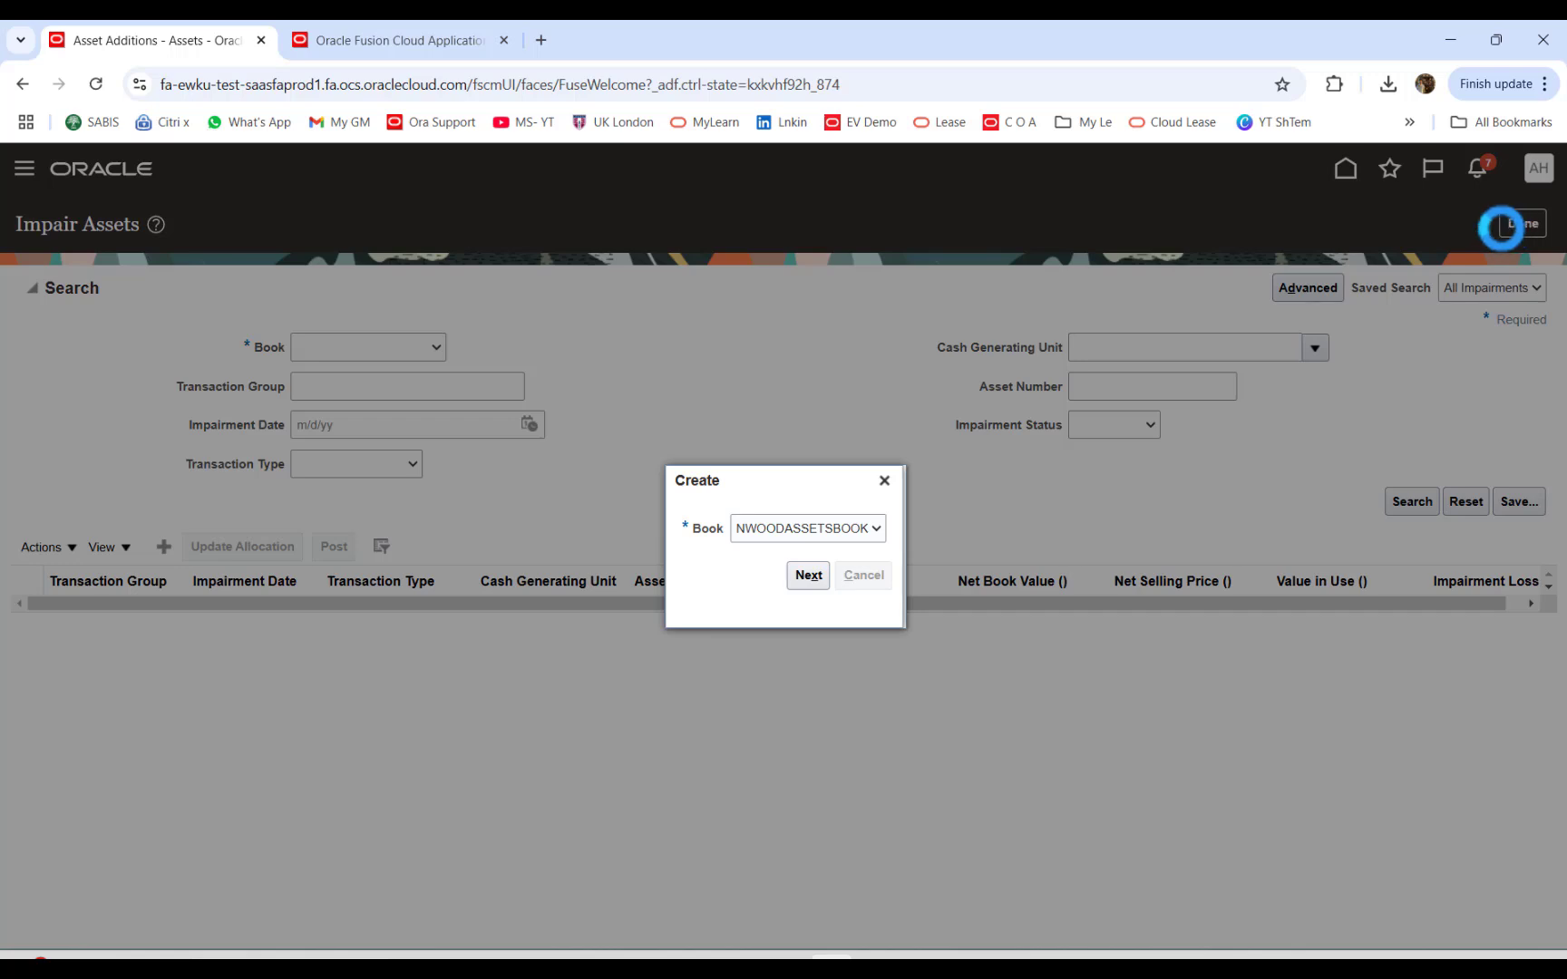
{"action": "left_click", "coordinate": [95, 83]}
{"action": "left_click", "coordinate": [872, 255]}
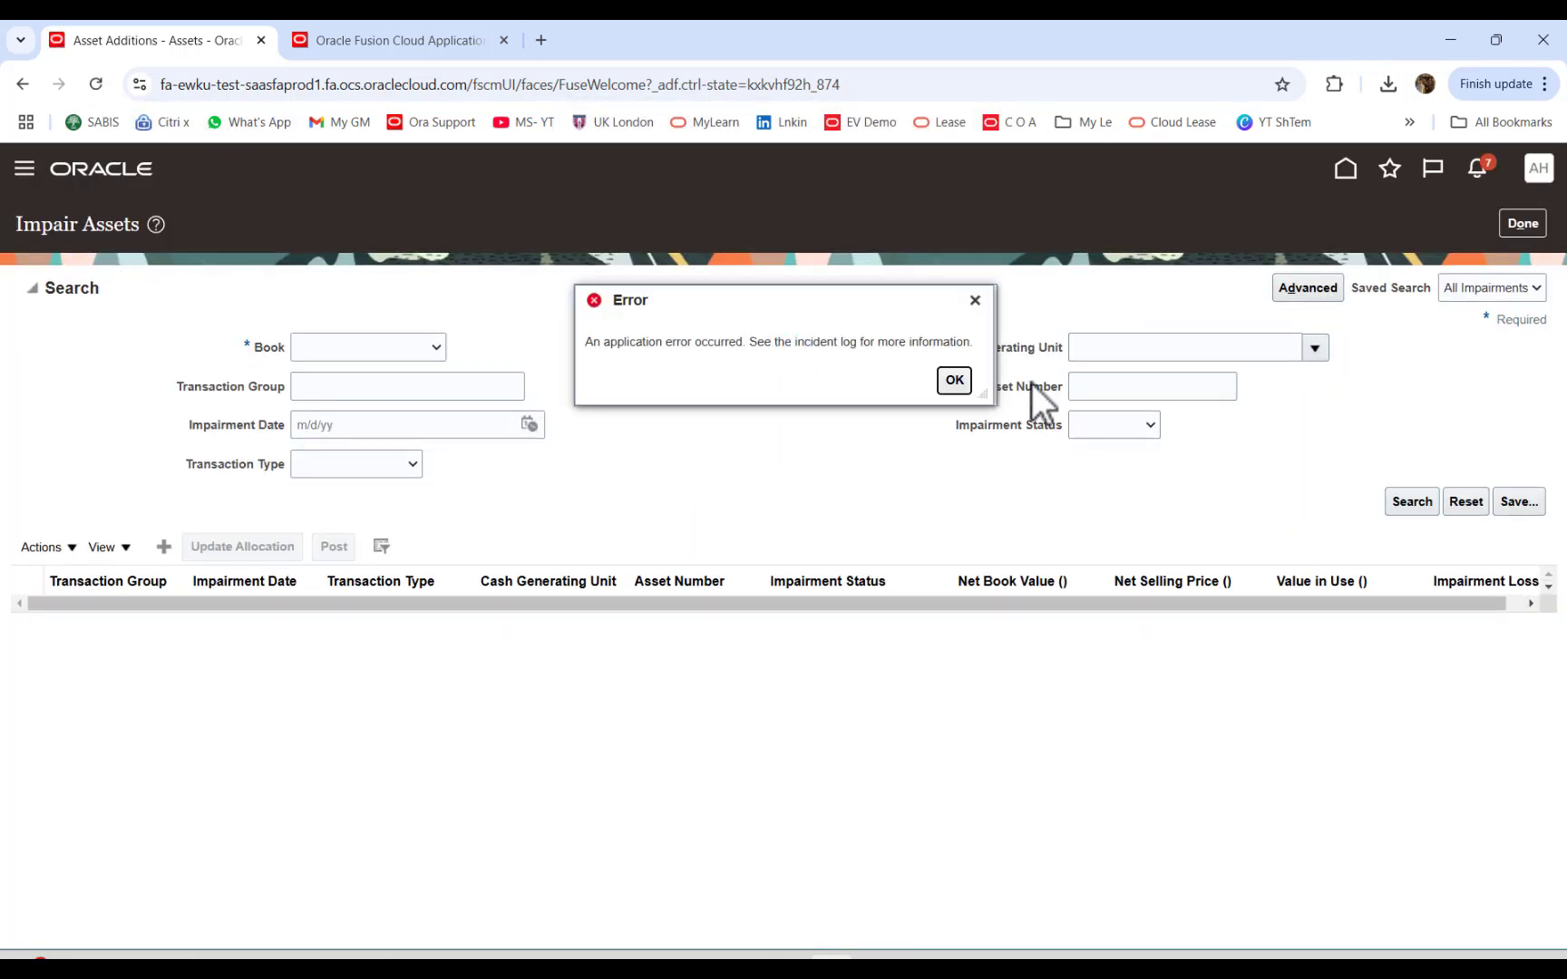
{"action": "left_click", "coordinate": [955, 381]}
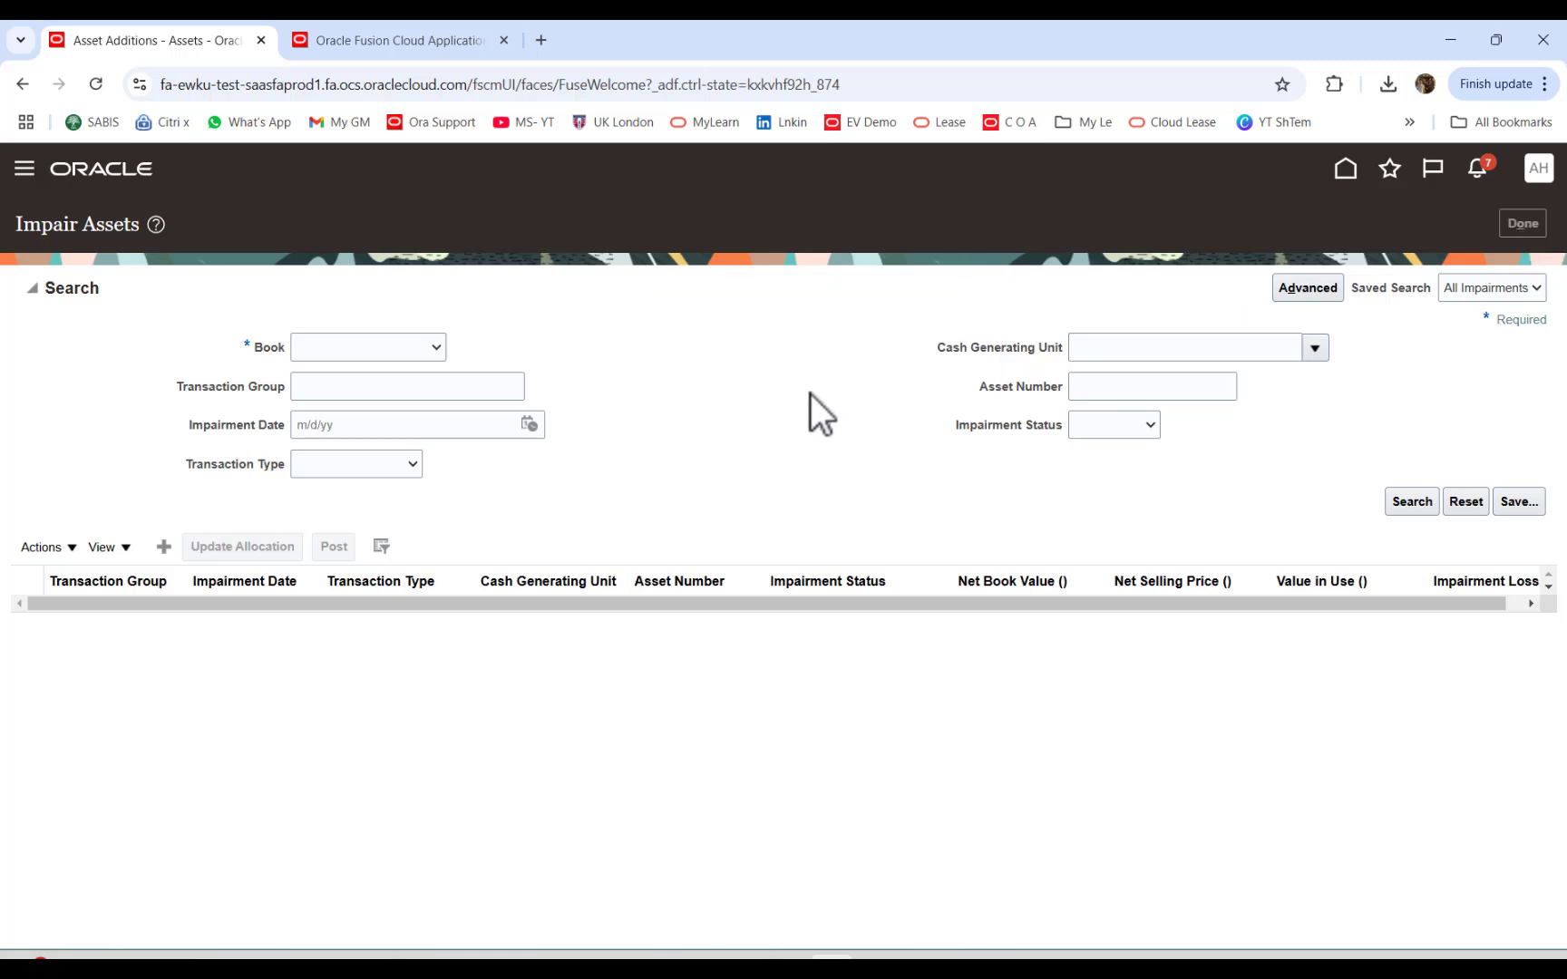
{"action": "left_click", "coordinate": [1544, 369]}
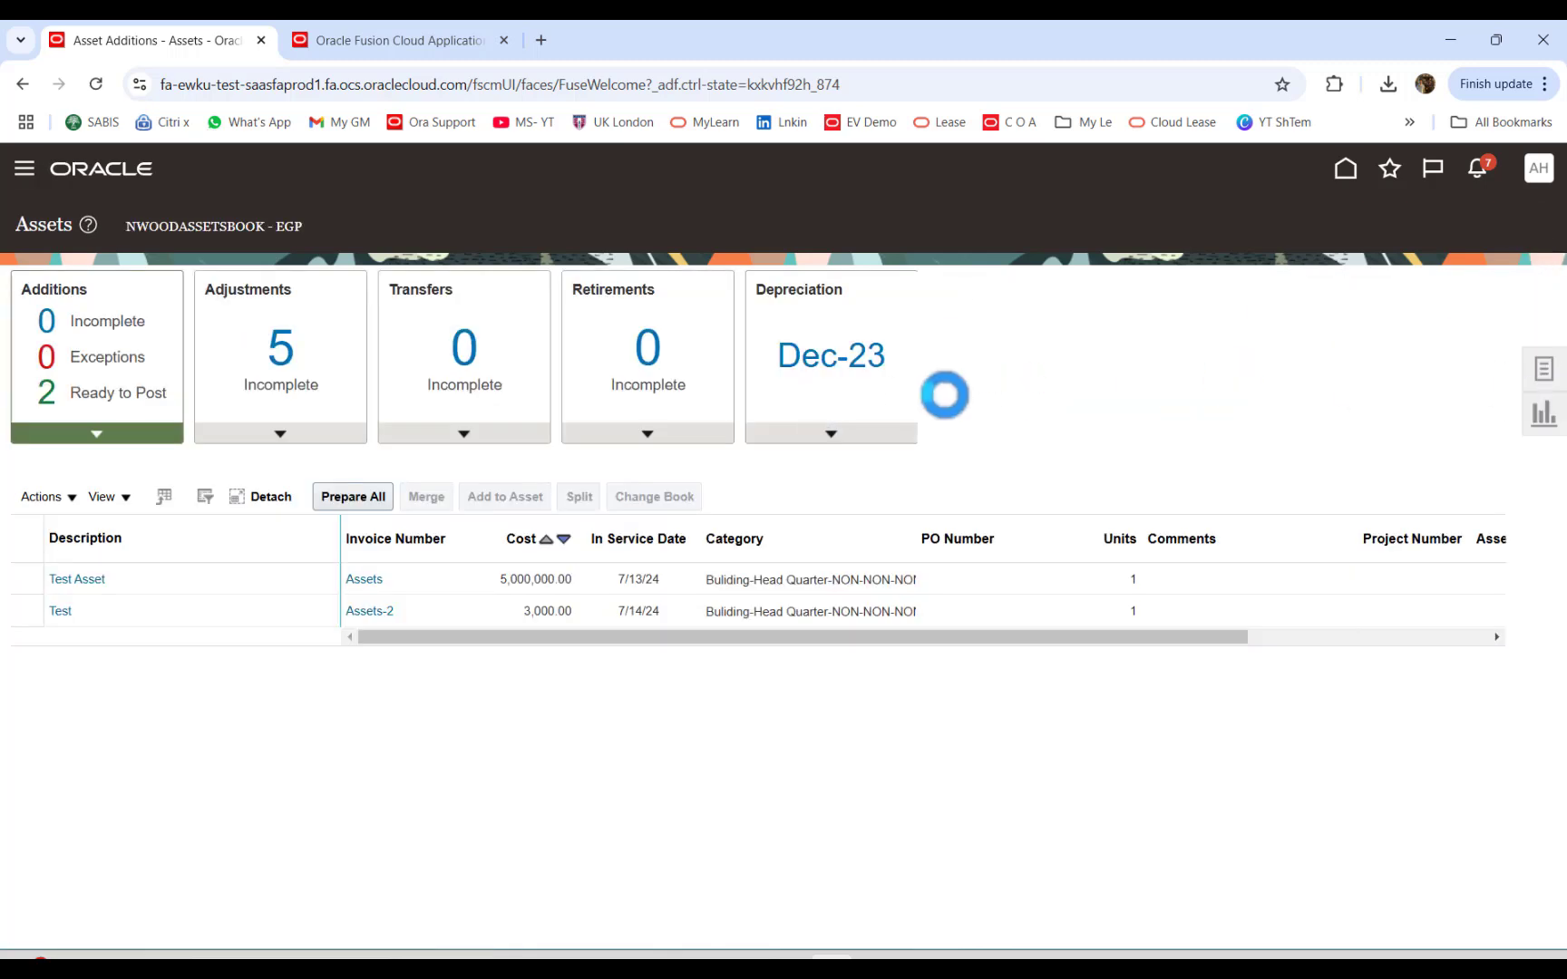
{"action": "left_click", "coordinate": [1411, 379]}
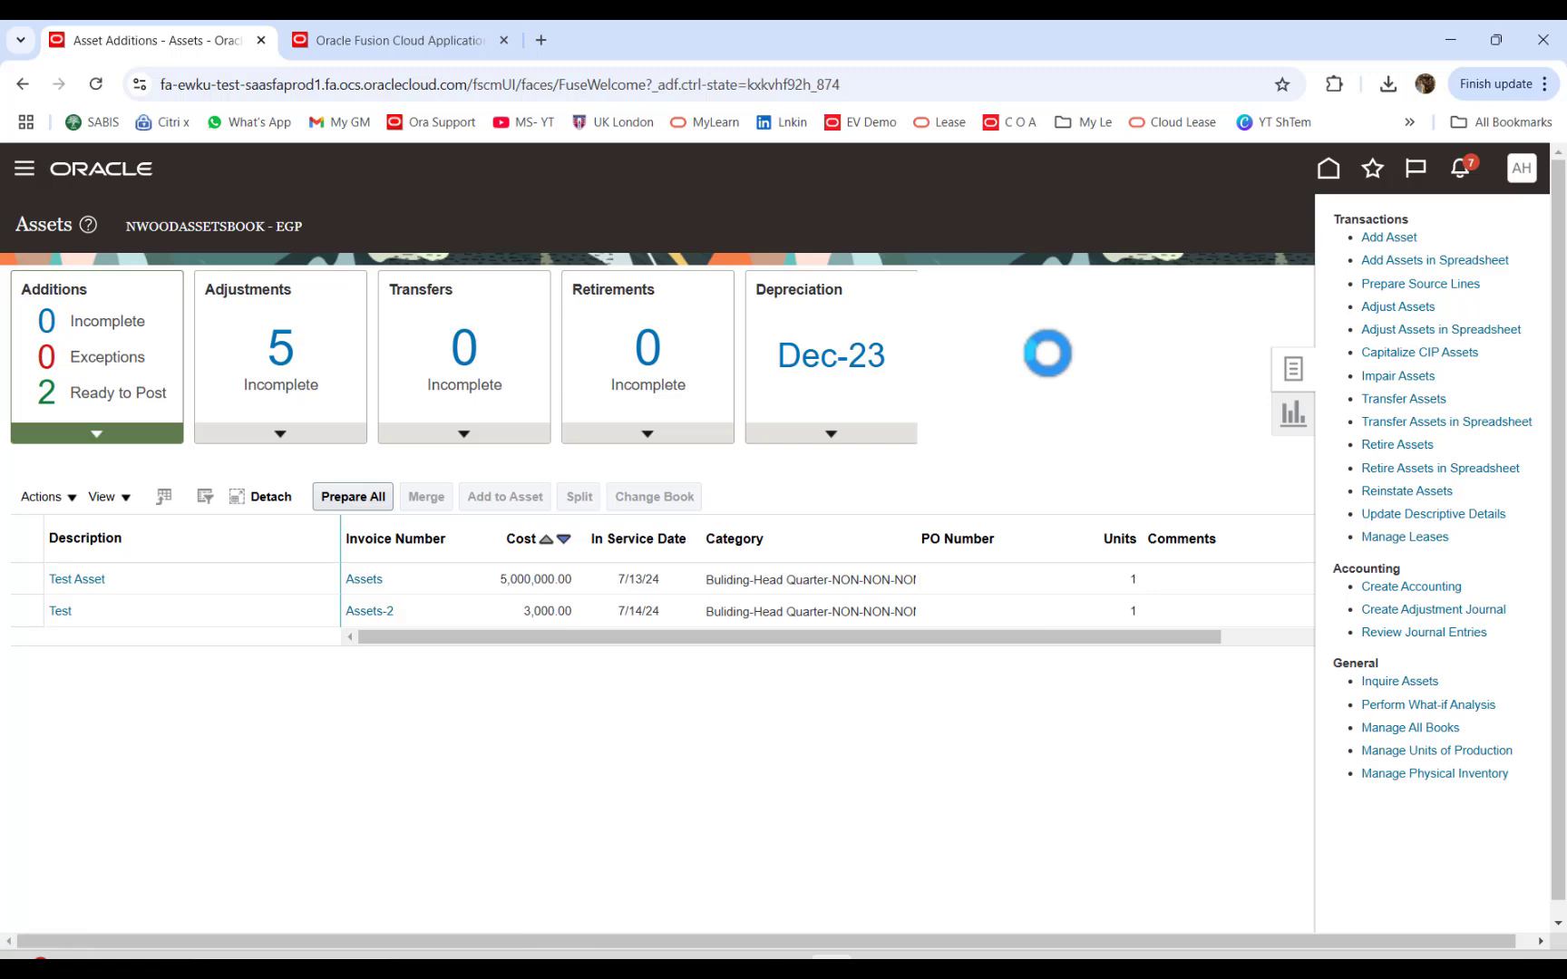
Step: Search the impairments of book NWOODASSETSBOOK
{"action": "left_click", "coordinate": [433, 348]}
{"action": "left_click", "coordinate": [409, 401]}
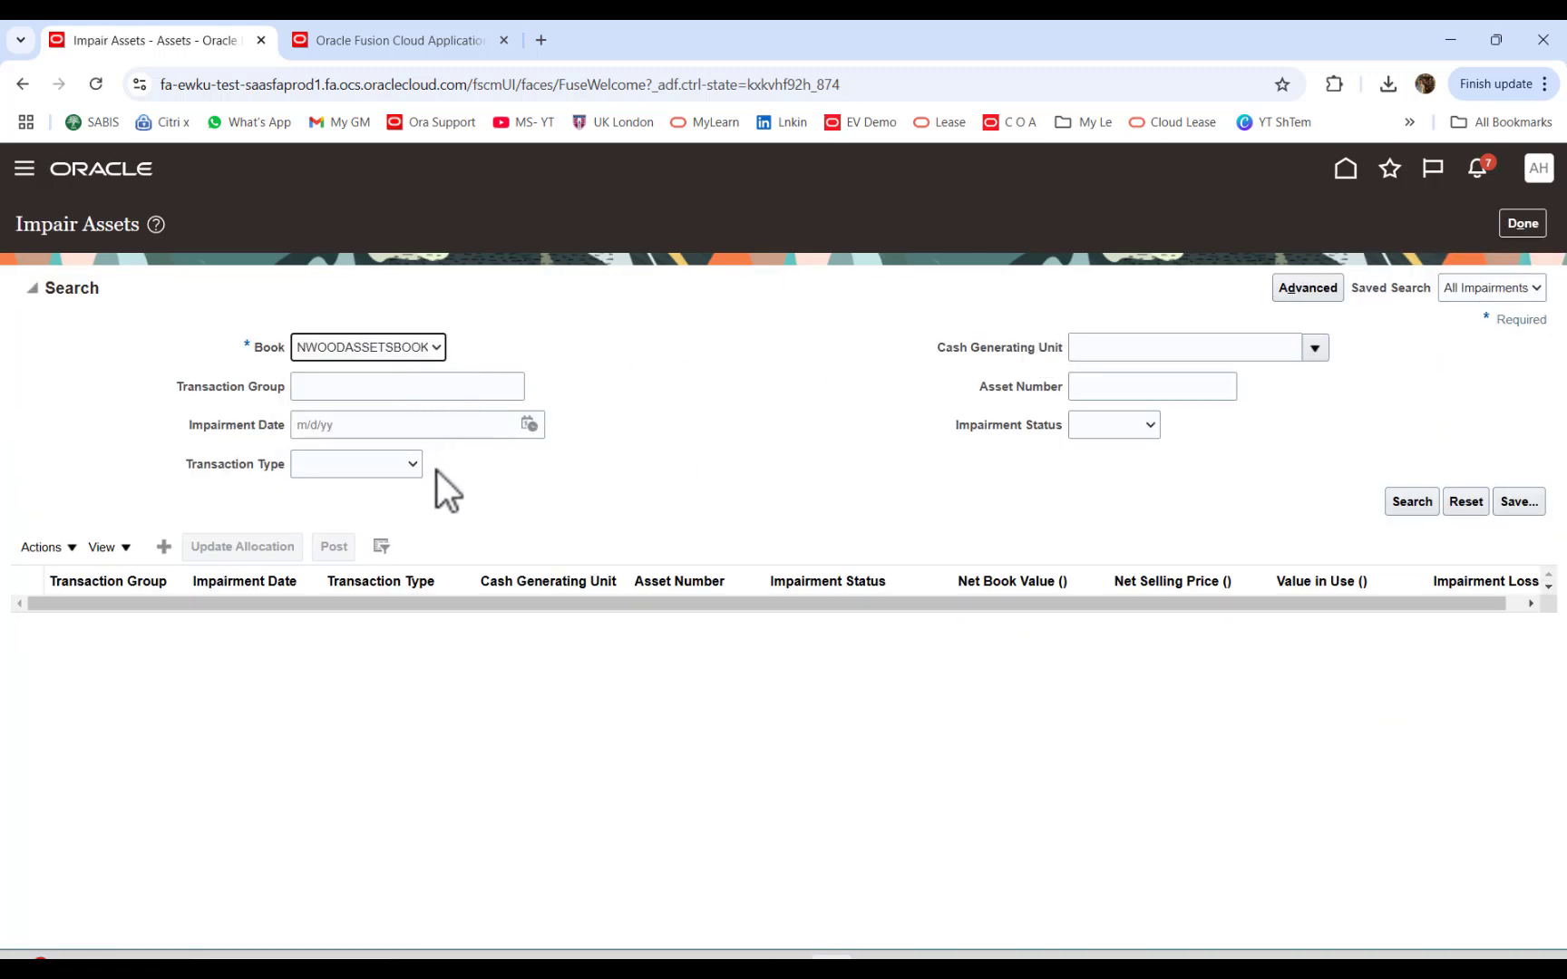
{"action": "left_click", "coordinate": [1401, 506]}
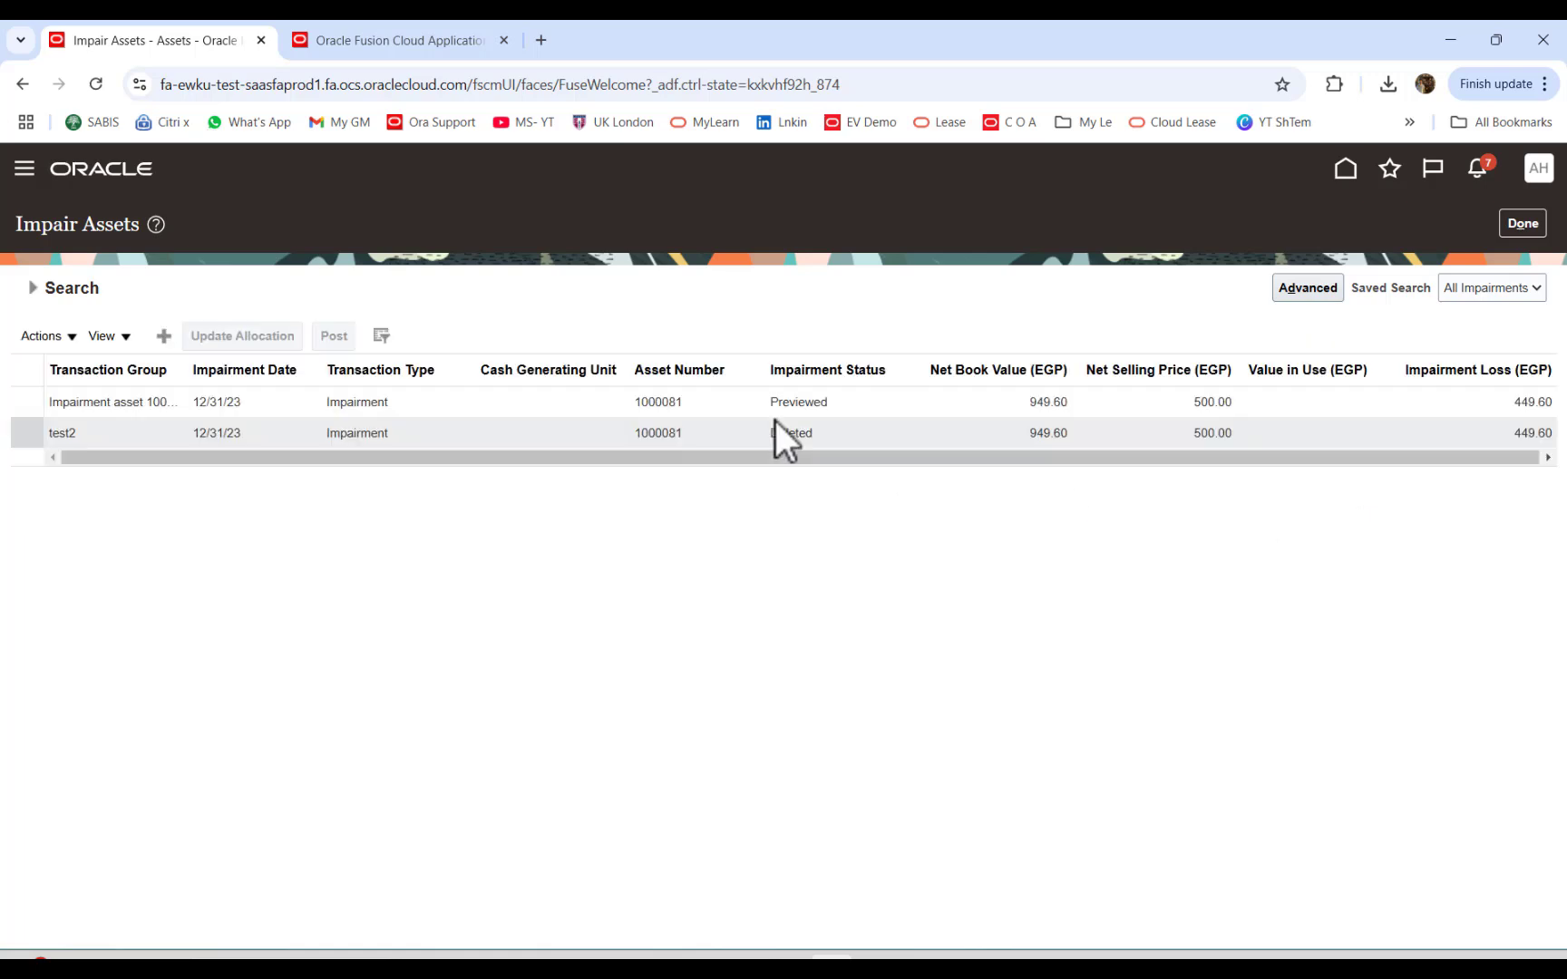
Step: Select the previewed impairment of asset 1000081, widen the Transaction Group column and review the actions available for it
{"action": "left_click", "coordinate": [830, 404]}
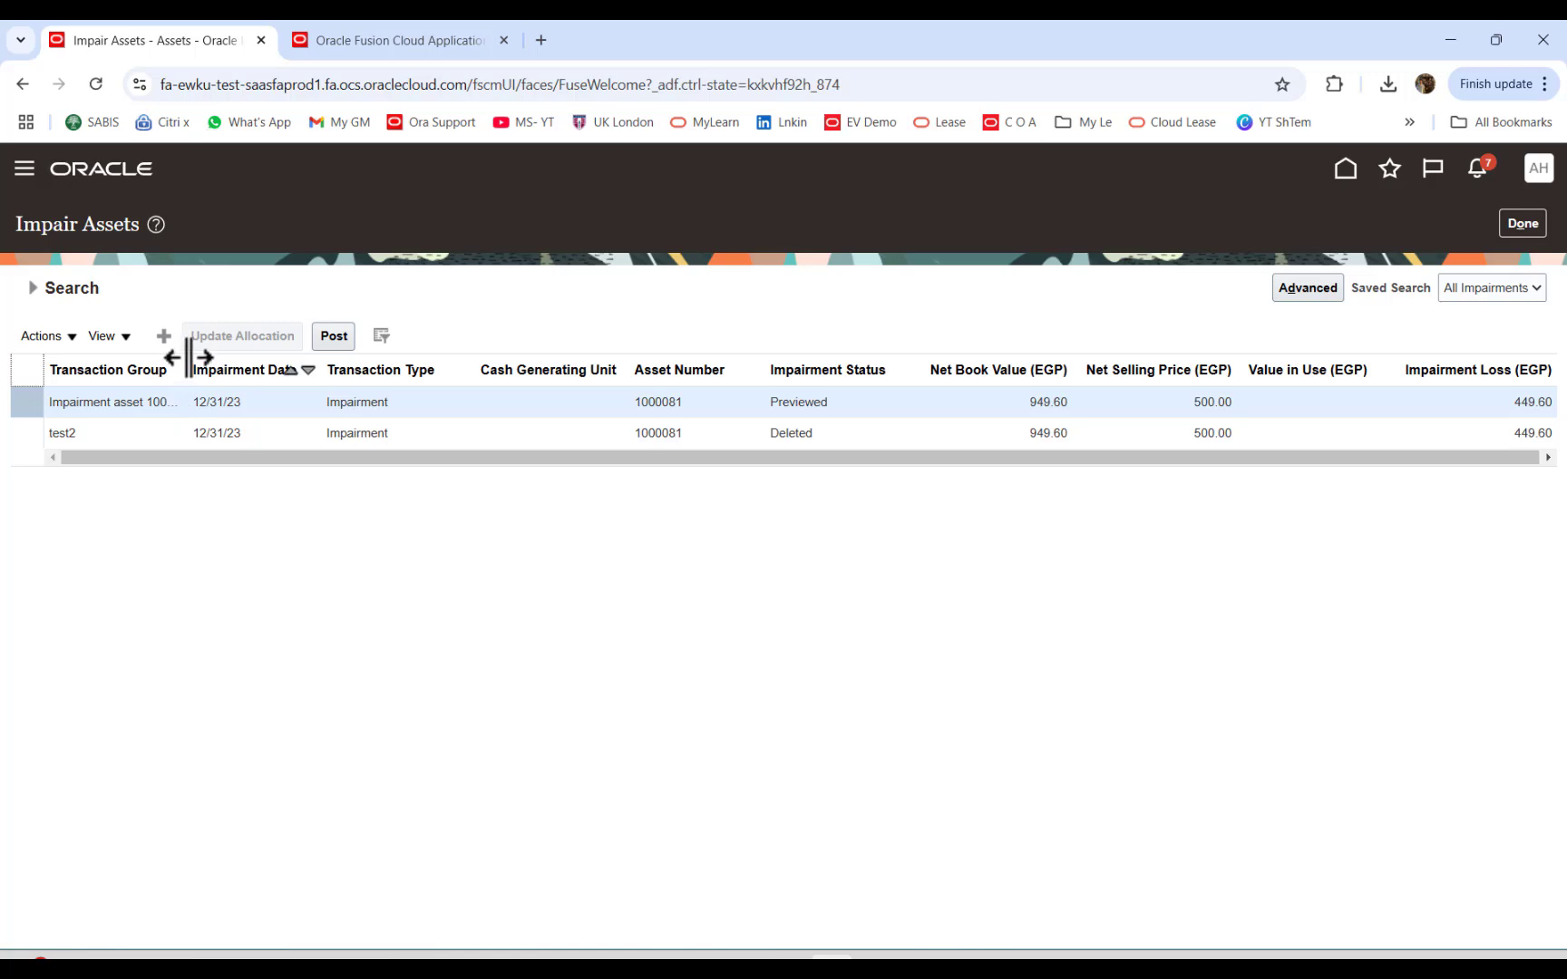
{"action": "left_click_drag", "start_coordinate": [186, 363], "coordinate": [363, 368]}
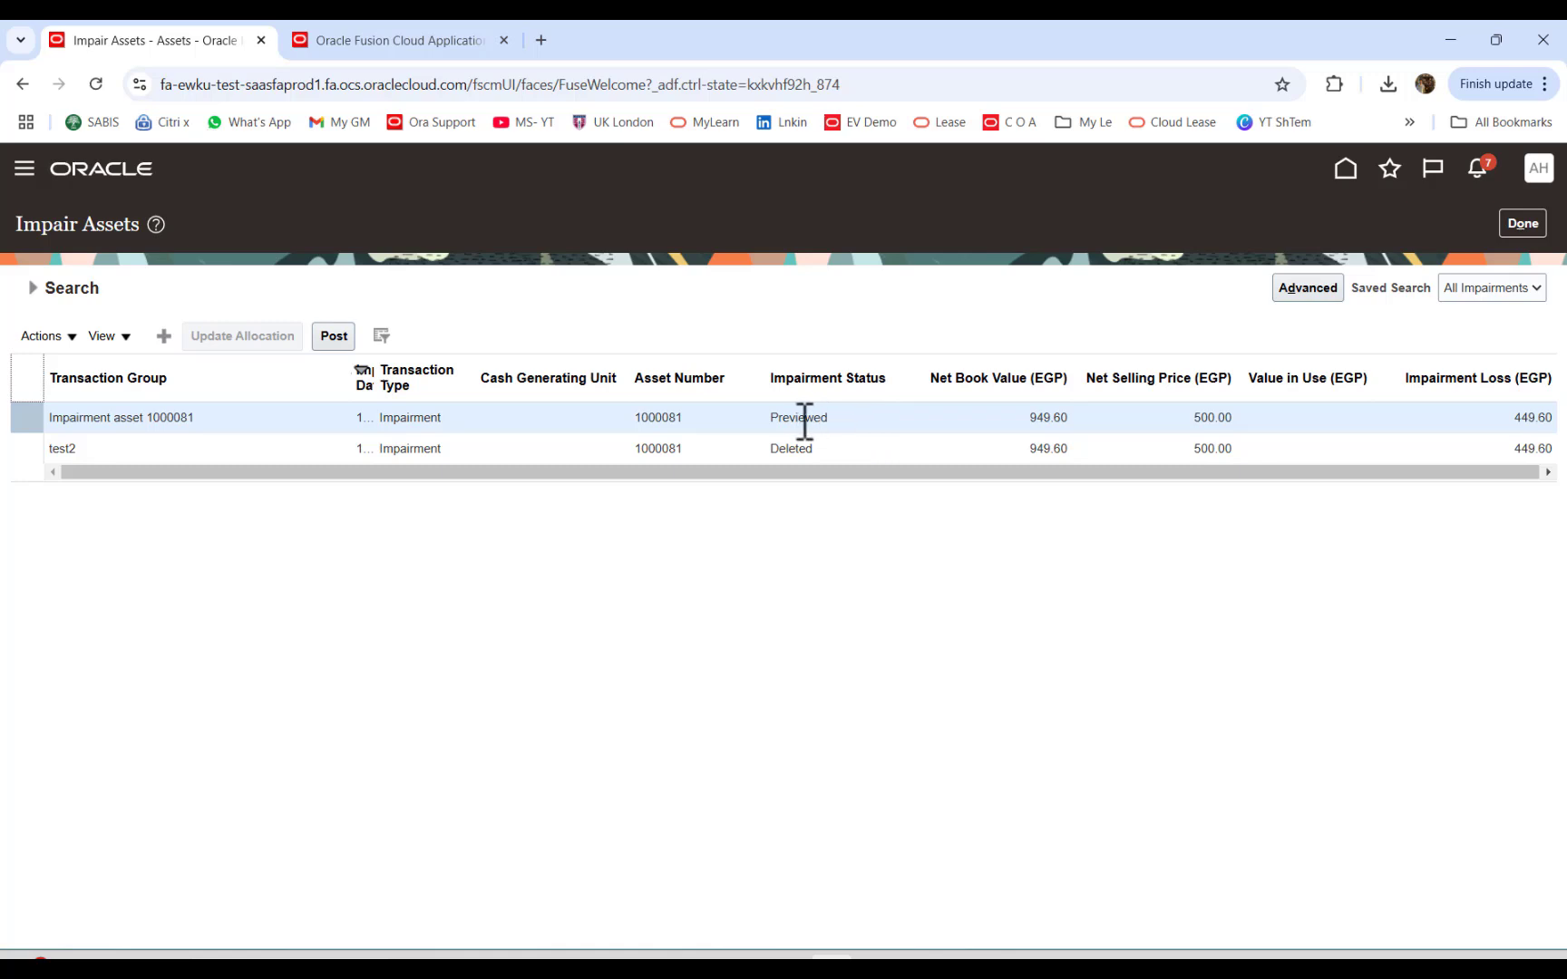
{"action": "left_click", "coordinate": [70, 342]}
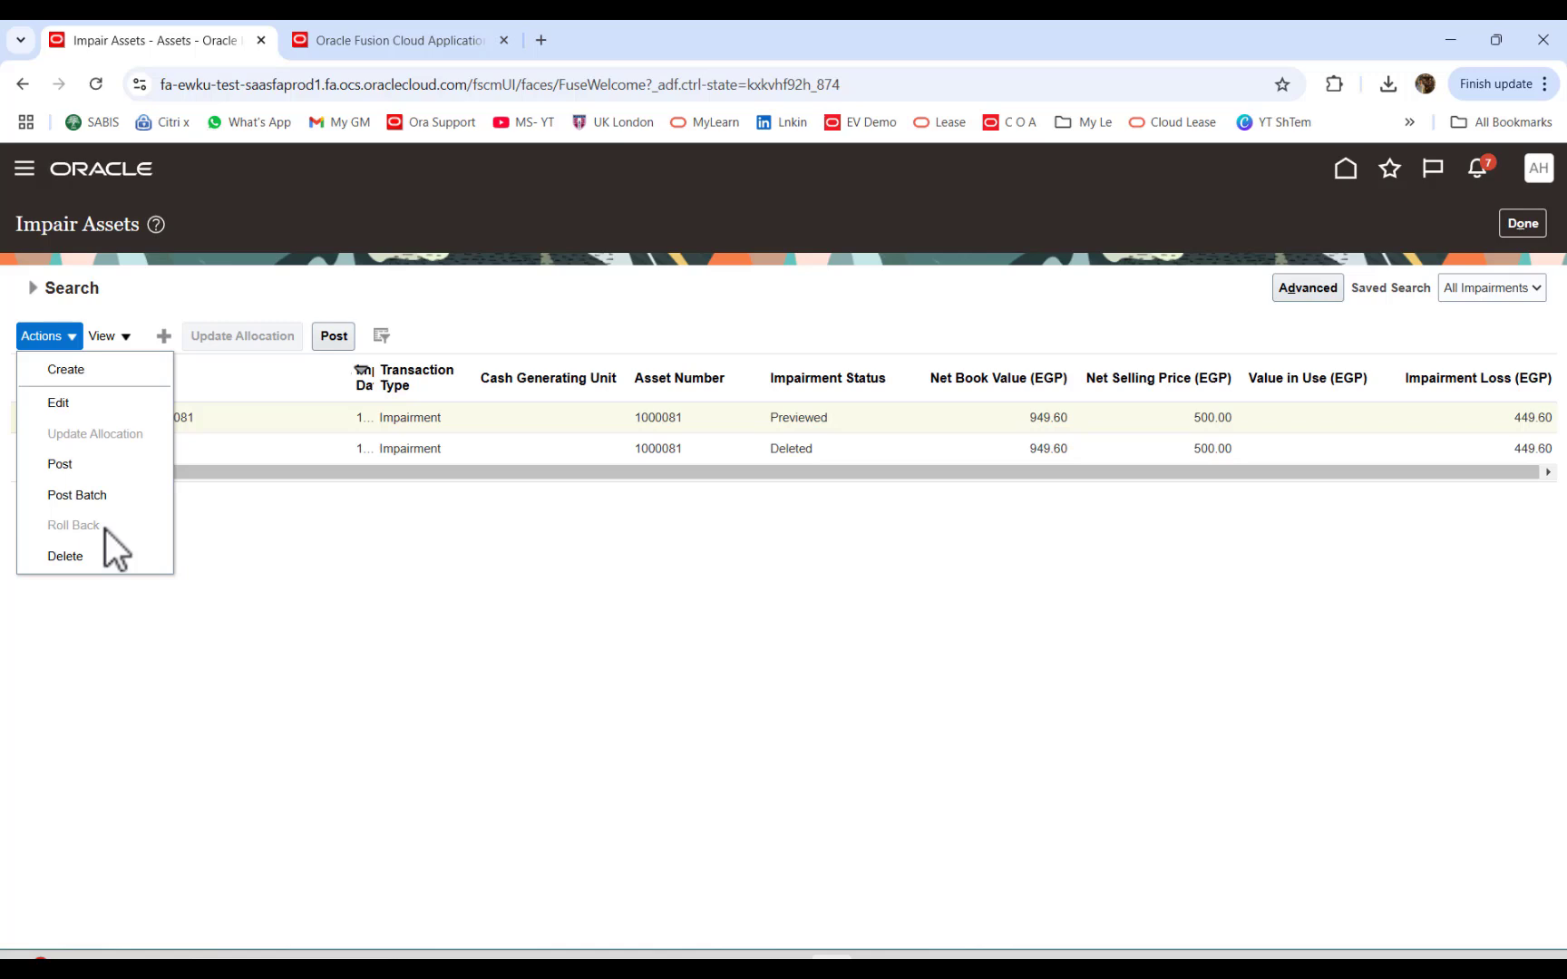
{"action": "left_click", "coordinate": [1060, 543]}
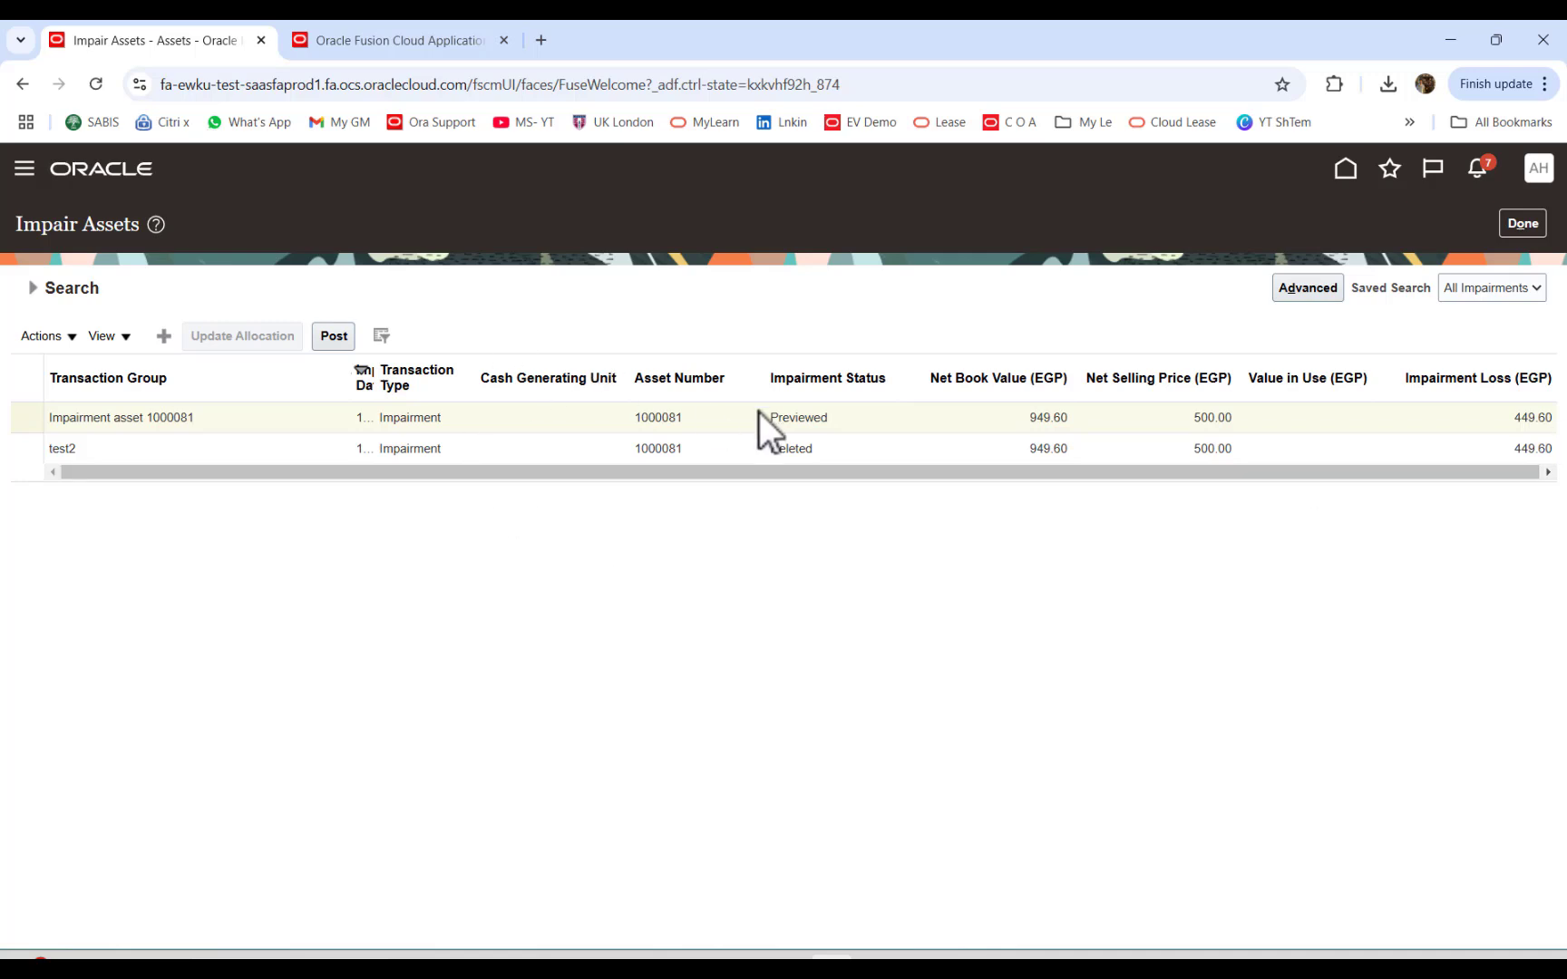
Step: Edit the "Impairment asset 1000081" transaction to download its update spreadsheet
{"action": "left_click", "coordinate": [71, 336]}
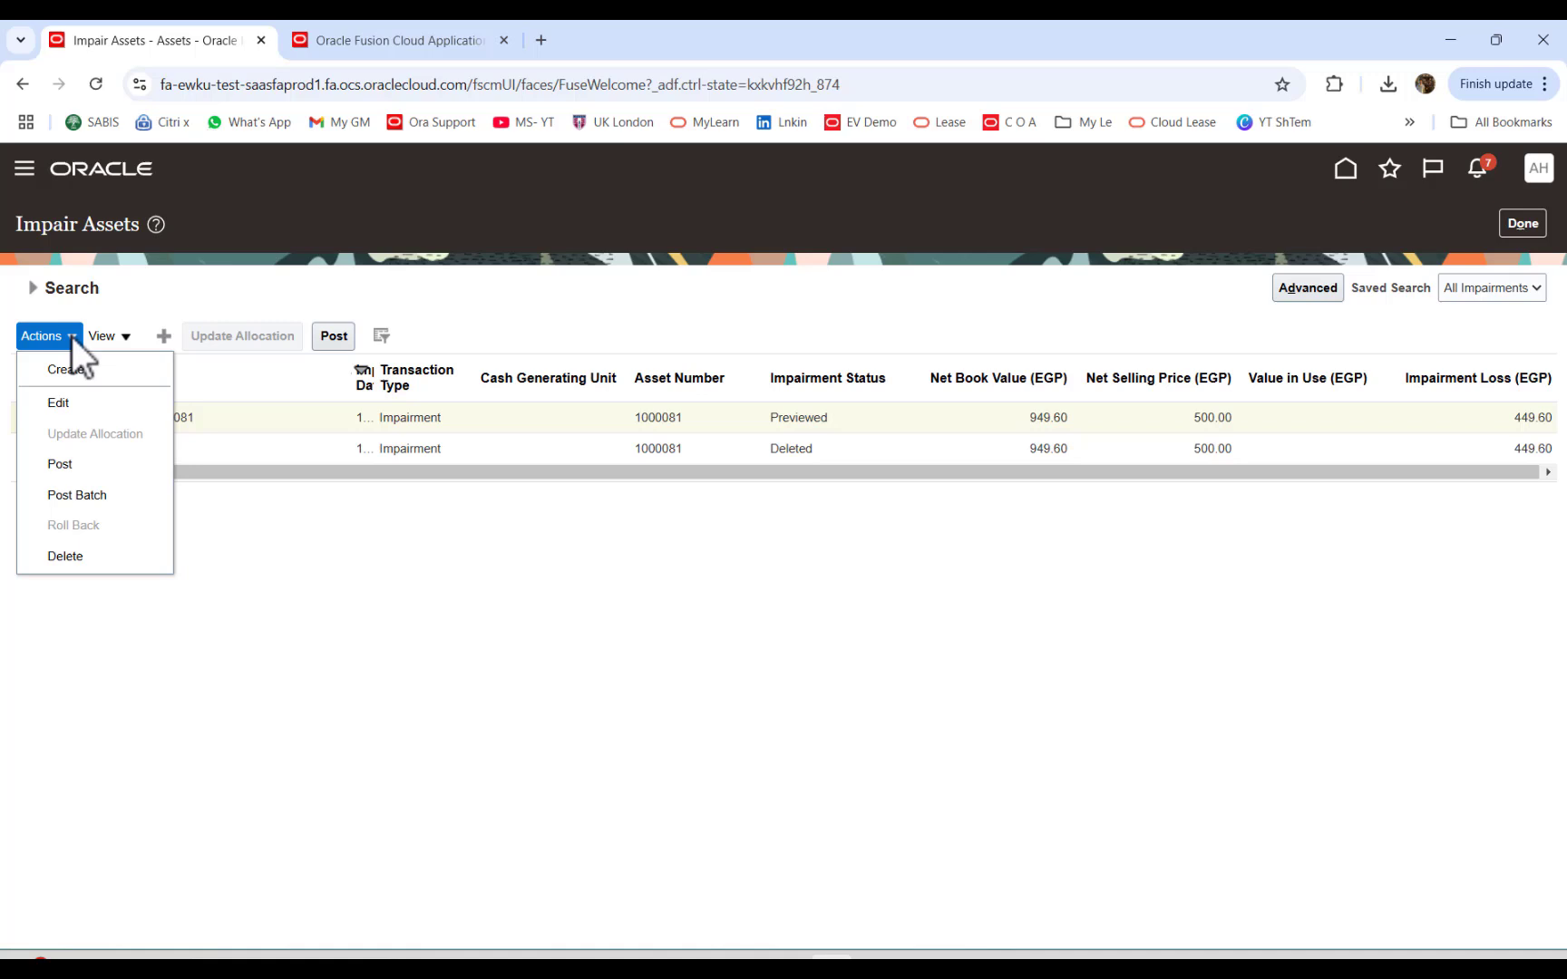
{"action": "left_click", "coordinate": [67, 406]}
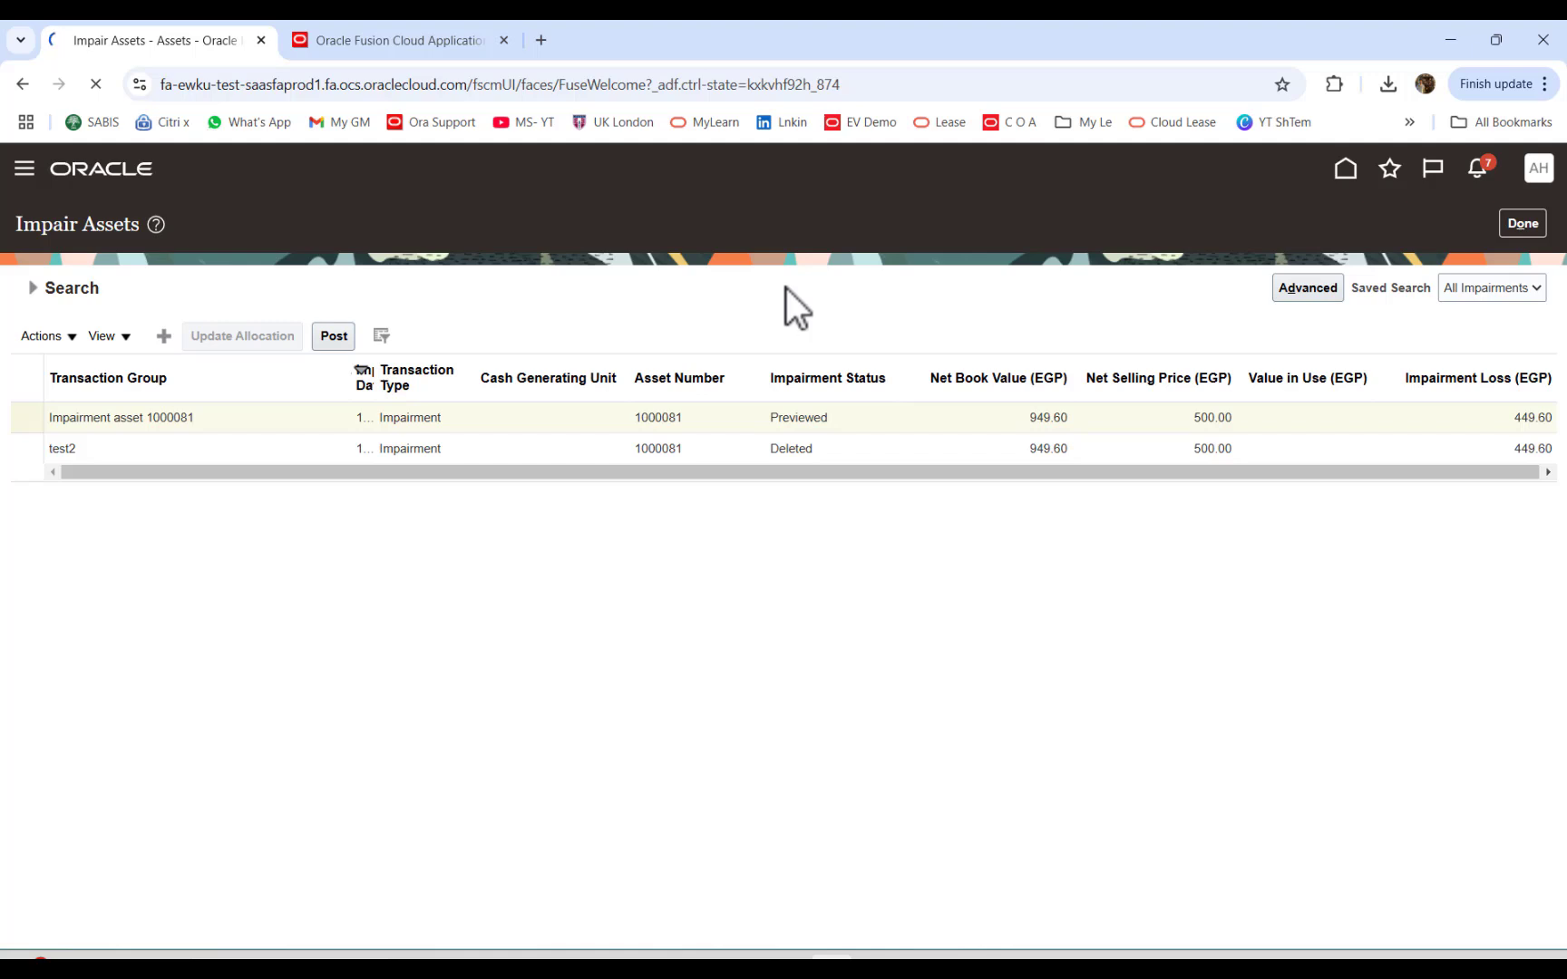
{"action": "left_click", "coordinate": [67, 335]}
{"action": "left_click", "coordinate": [60, 402]}
Step: Open the downloaded UpdateImpairment workbook in Excel and connect it to Oracle to load the Edit Impairment sheet
{"action": "left_click", "coordinate": [1384, 86]}
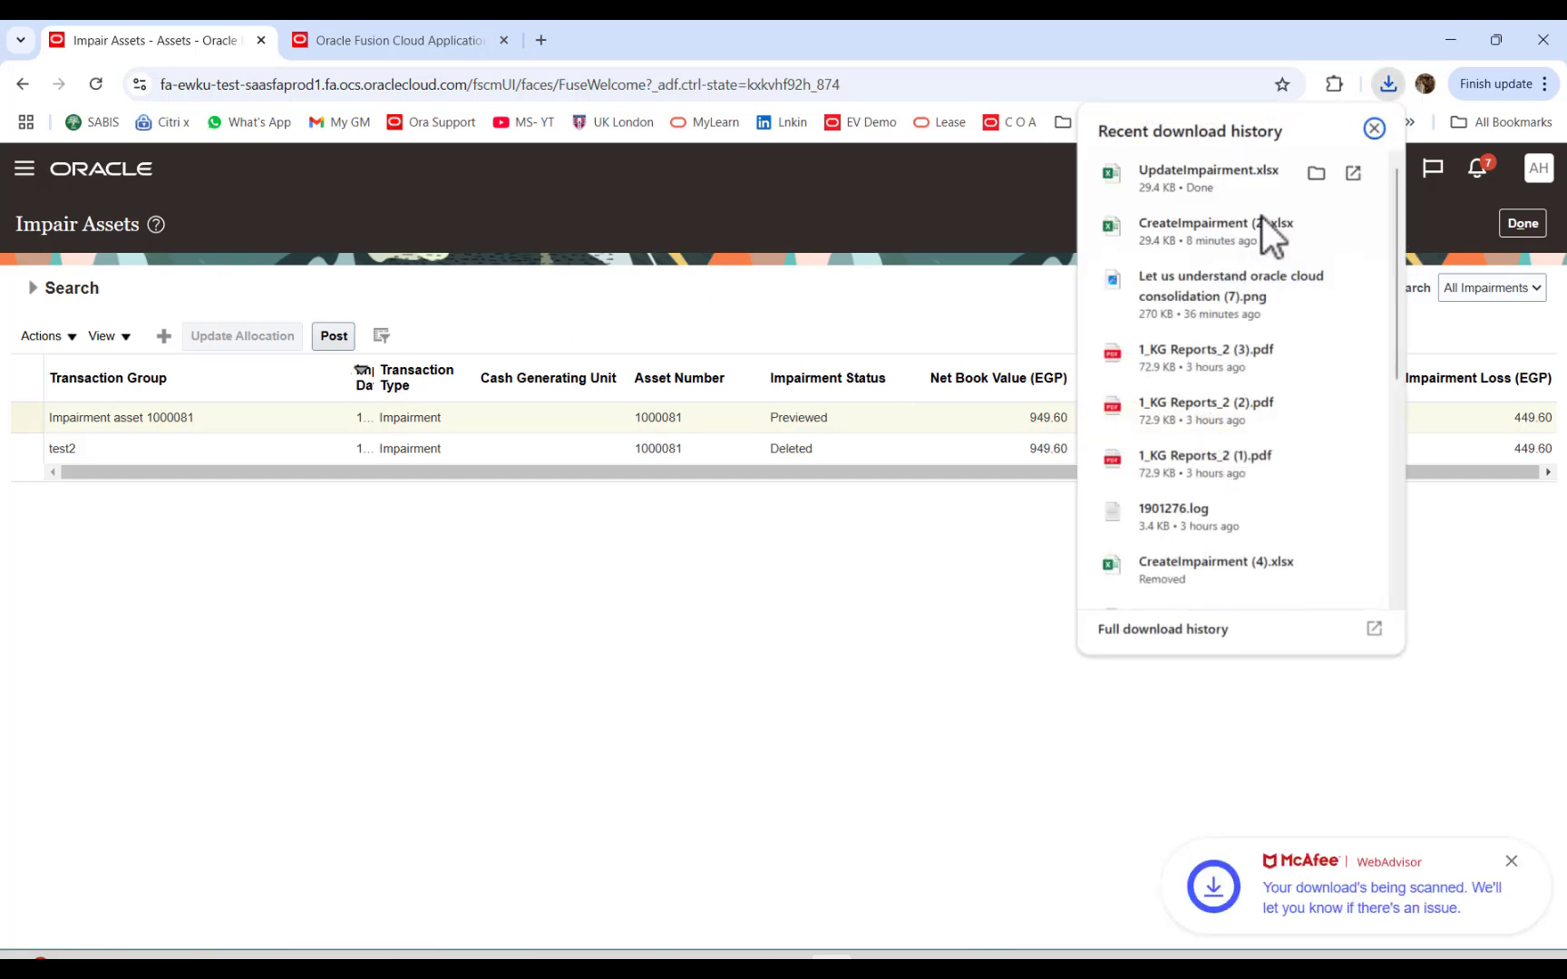
{"action": "left_click", "coordinate": [1232, 179]}
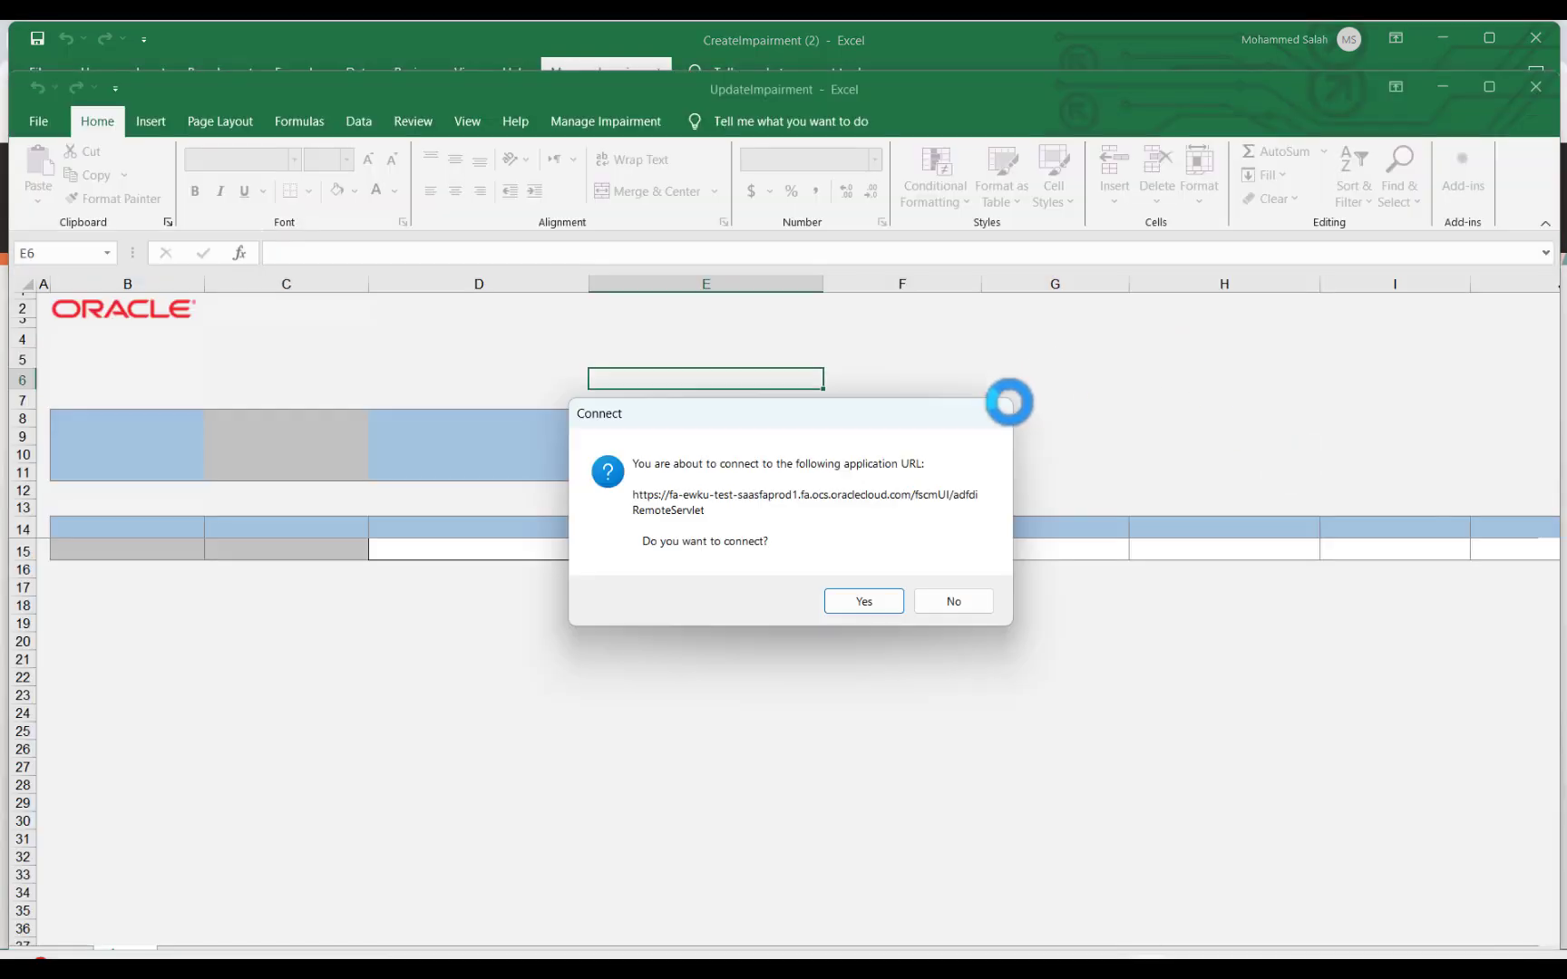
{"action": "left_click", "coordinate": [860, 602]}
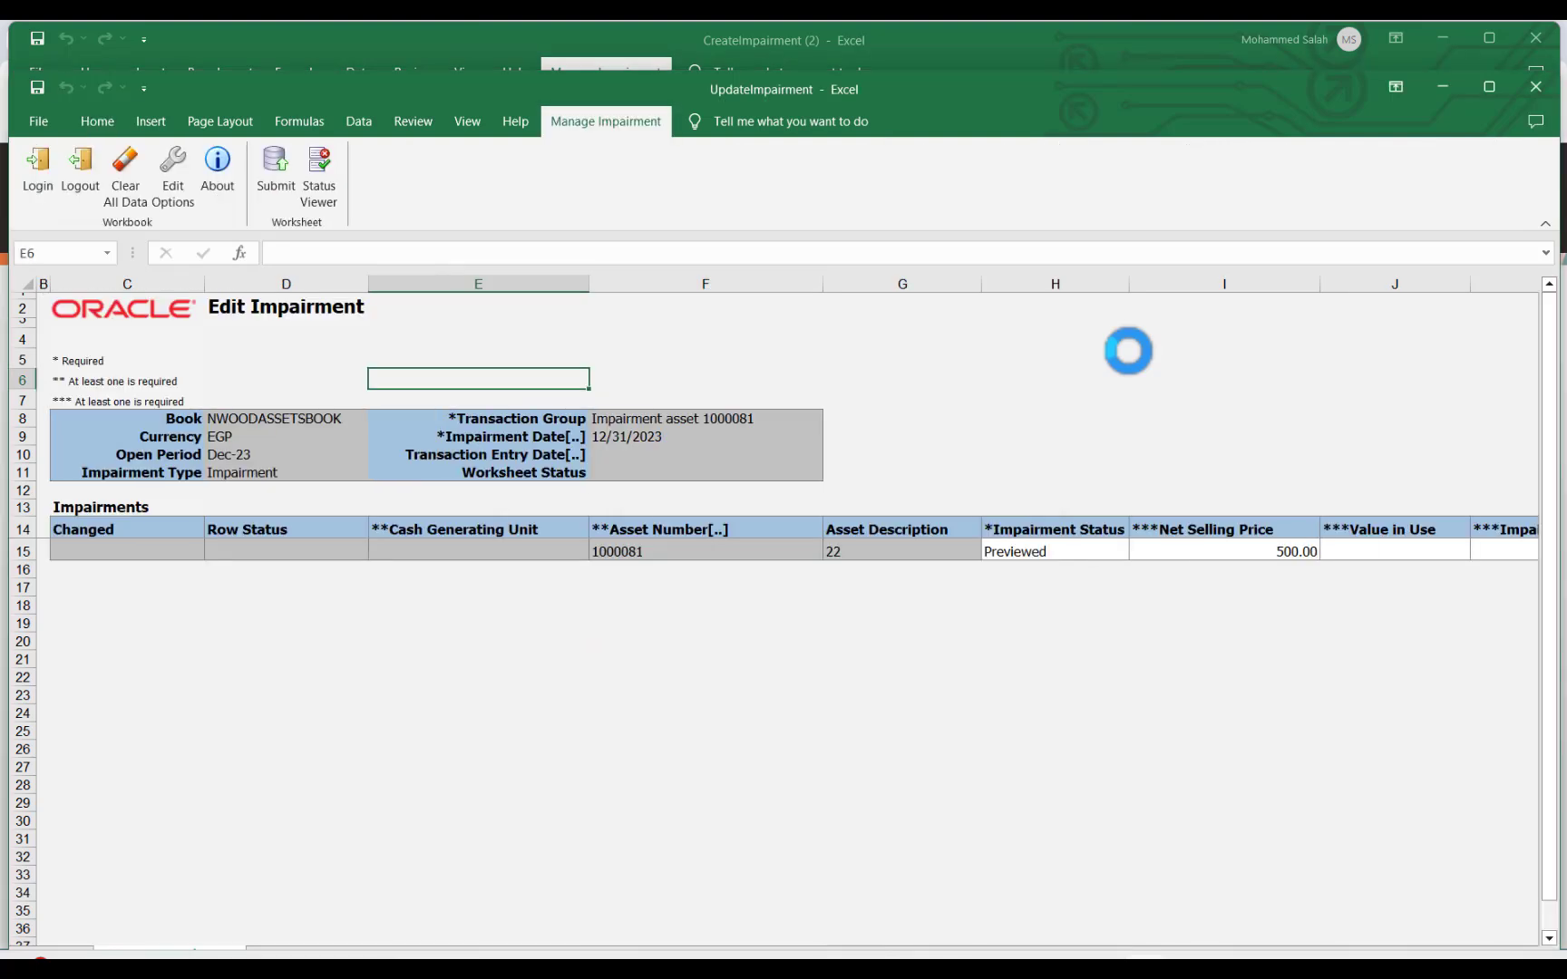
Step: Examine the Impairment Status and Net Selling Price of asset 1000081 in the Edit Impairment sheet
{"action": "left_click", "coordinate": [1070, 548]}
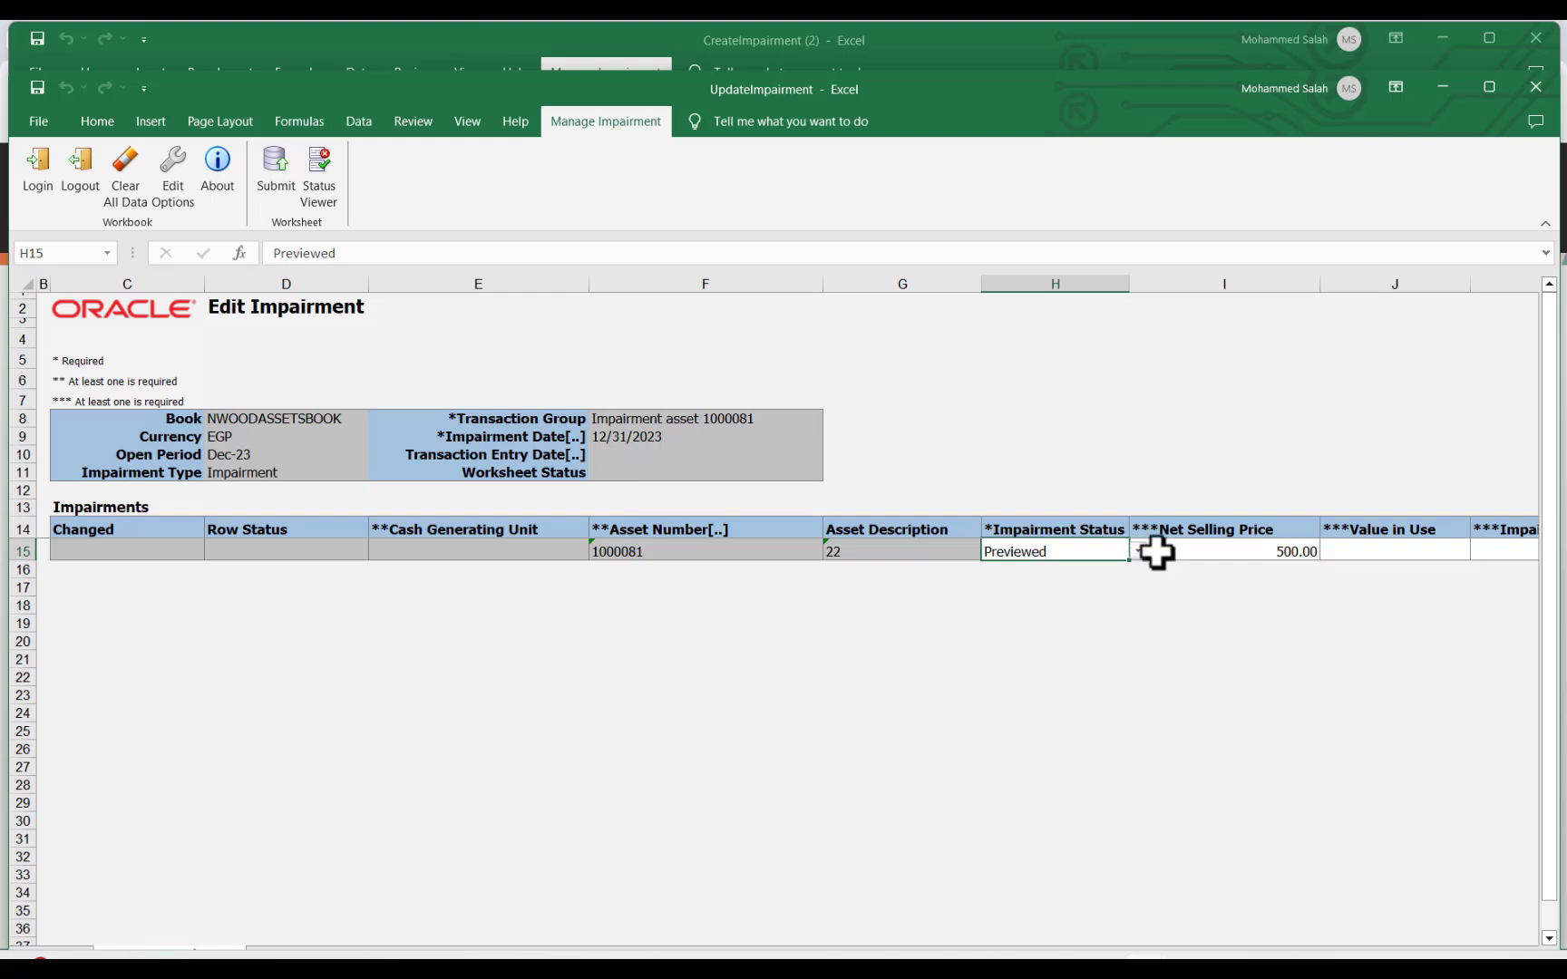
{"action": "left_click", "coordinate": [1231, 550]}
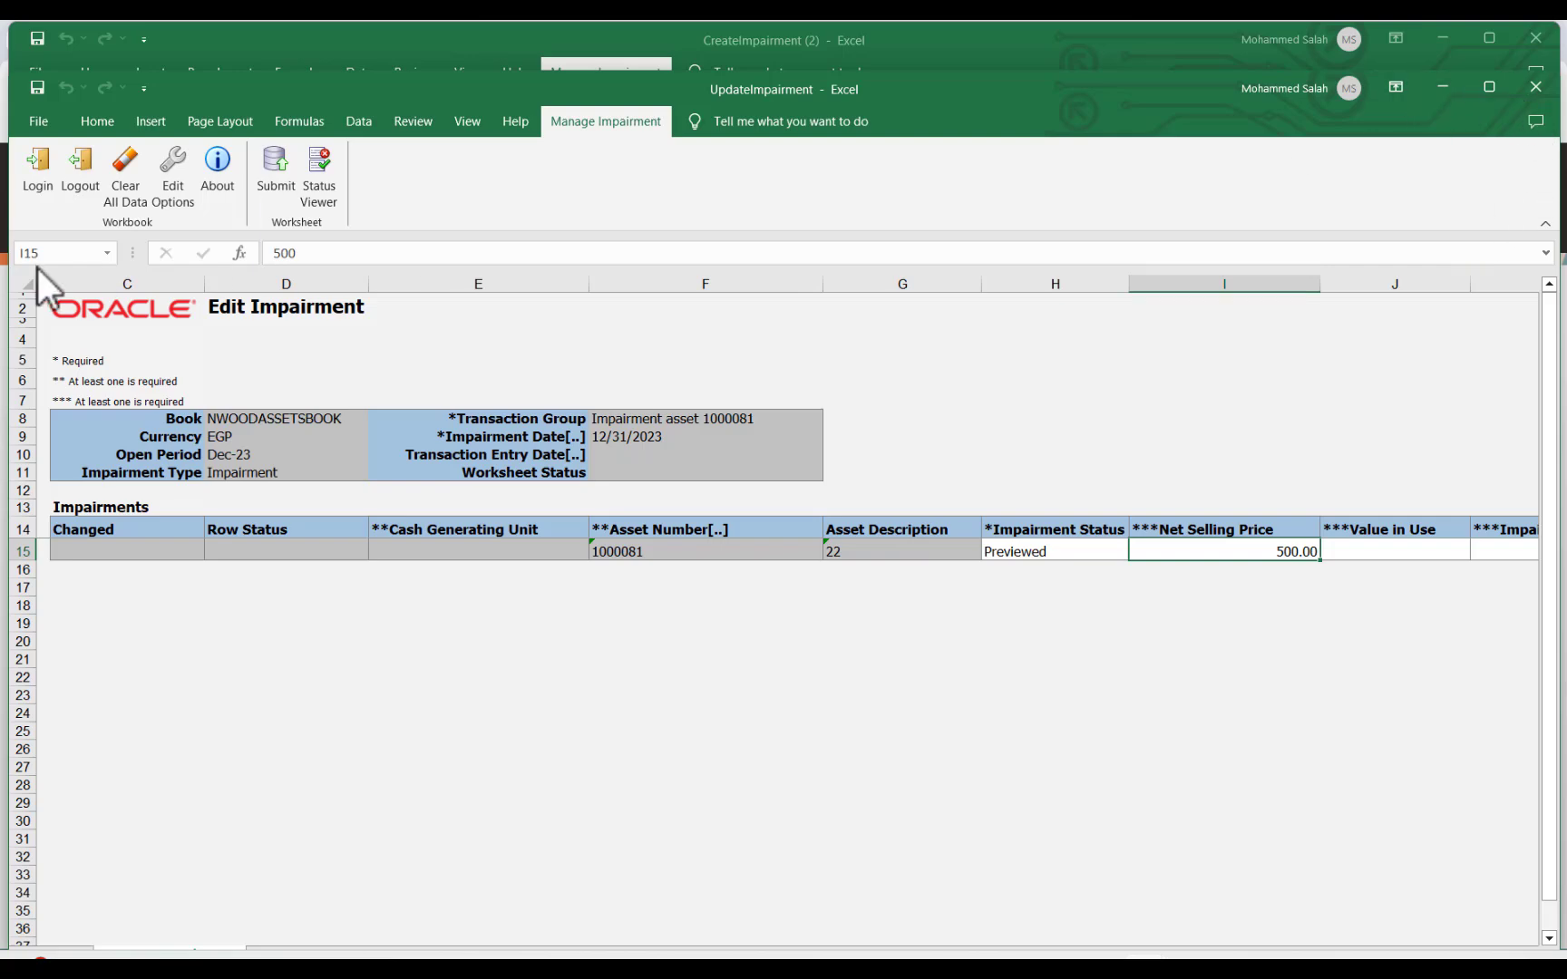
Step: Leave the impairment workbooks for the Impair Assets page in the browser and review the actions available for the previewed impairment
{"action": "left_click", "coordinate": [1451, 86]}
{"action": "left_click", "coordinate": [1445, 38]}
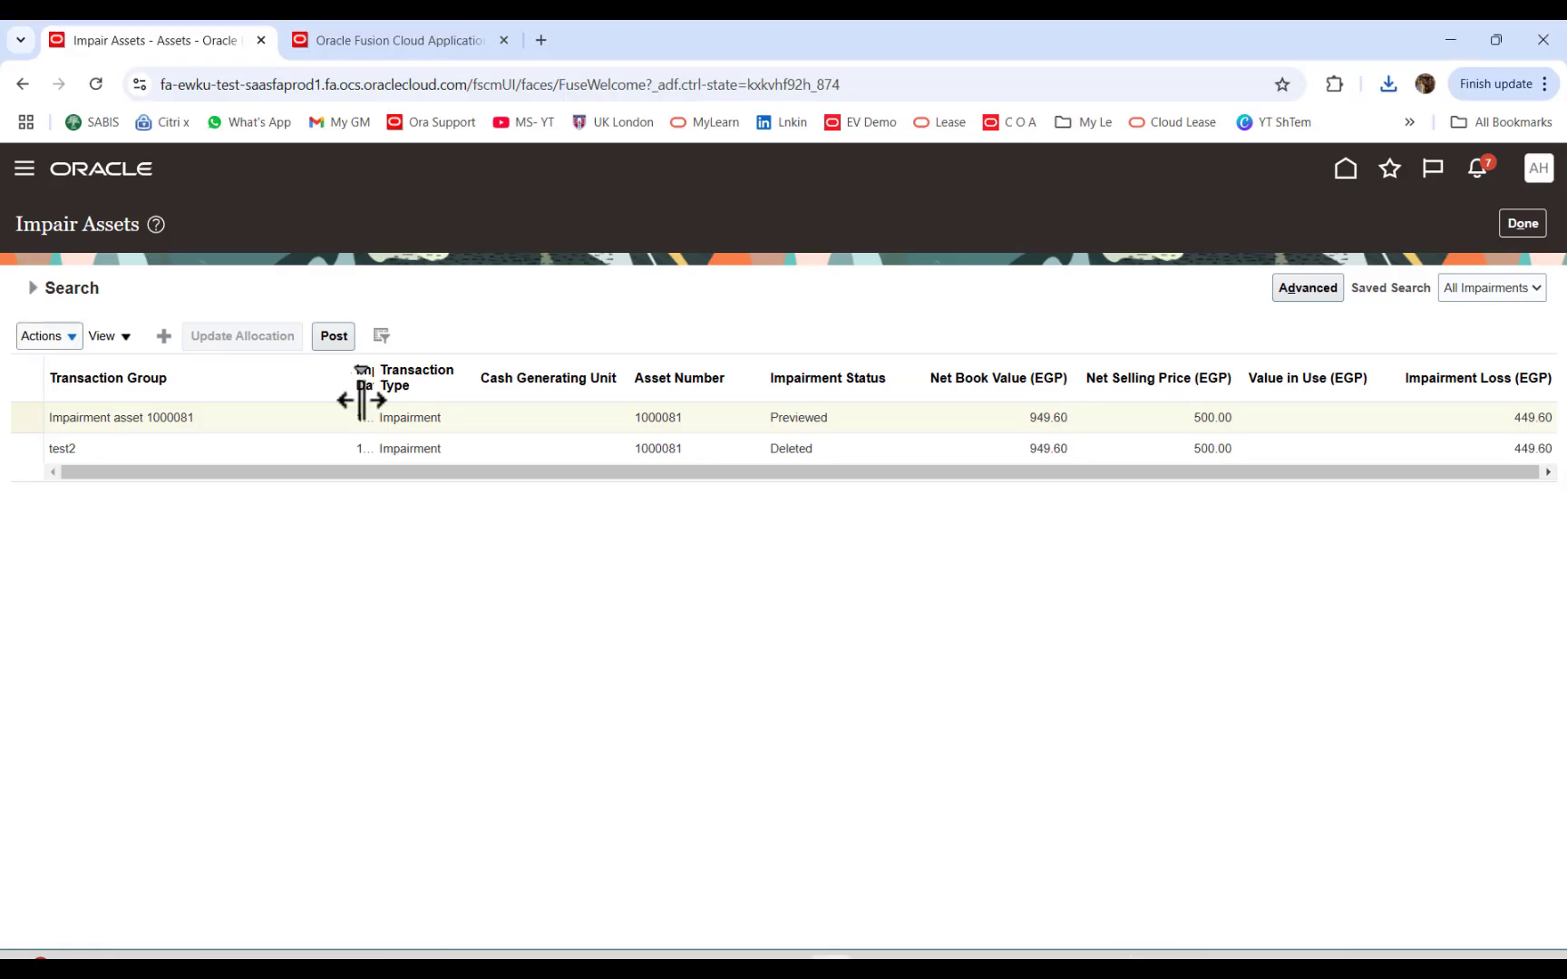
{"action": "left_click", "coordinate": [76, 341]}
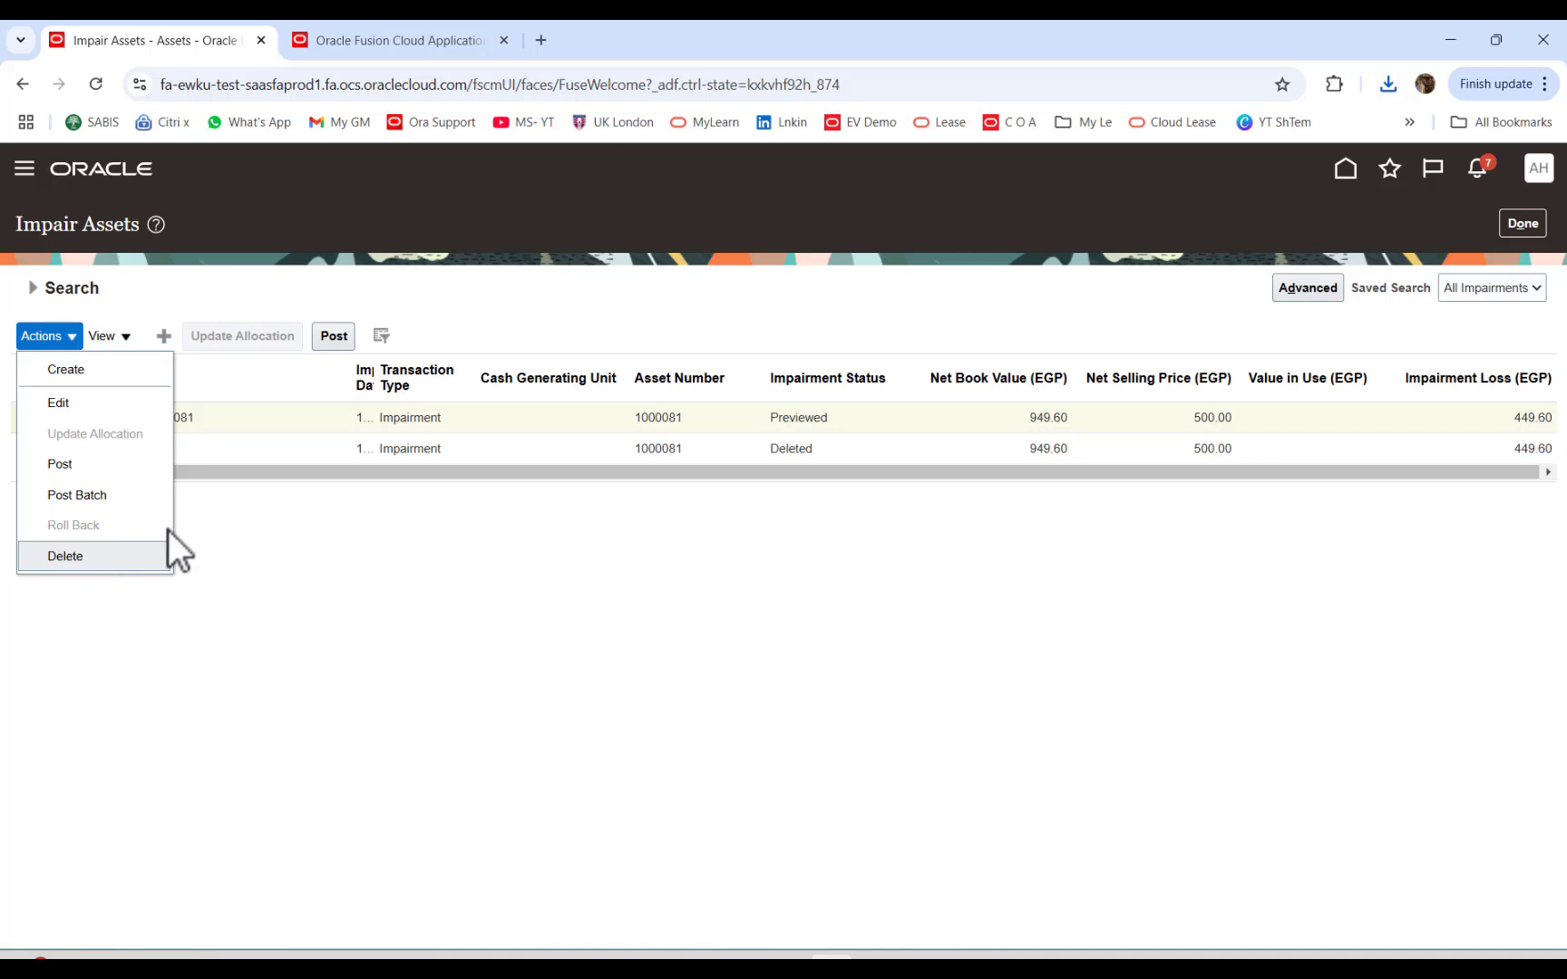
{"action": "left_click", "coordinate": [730, 538]}
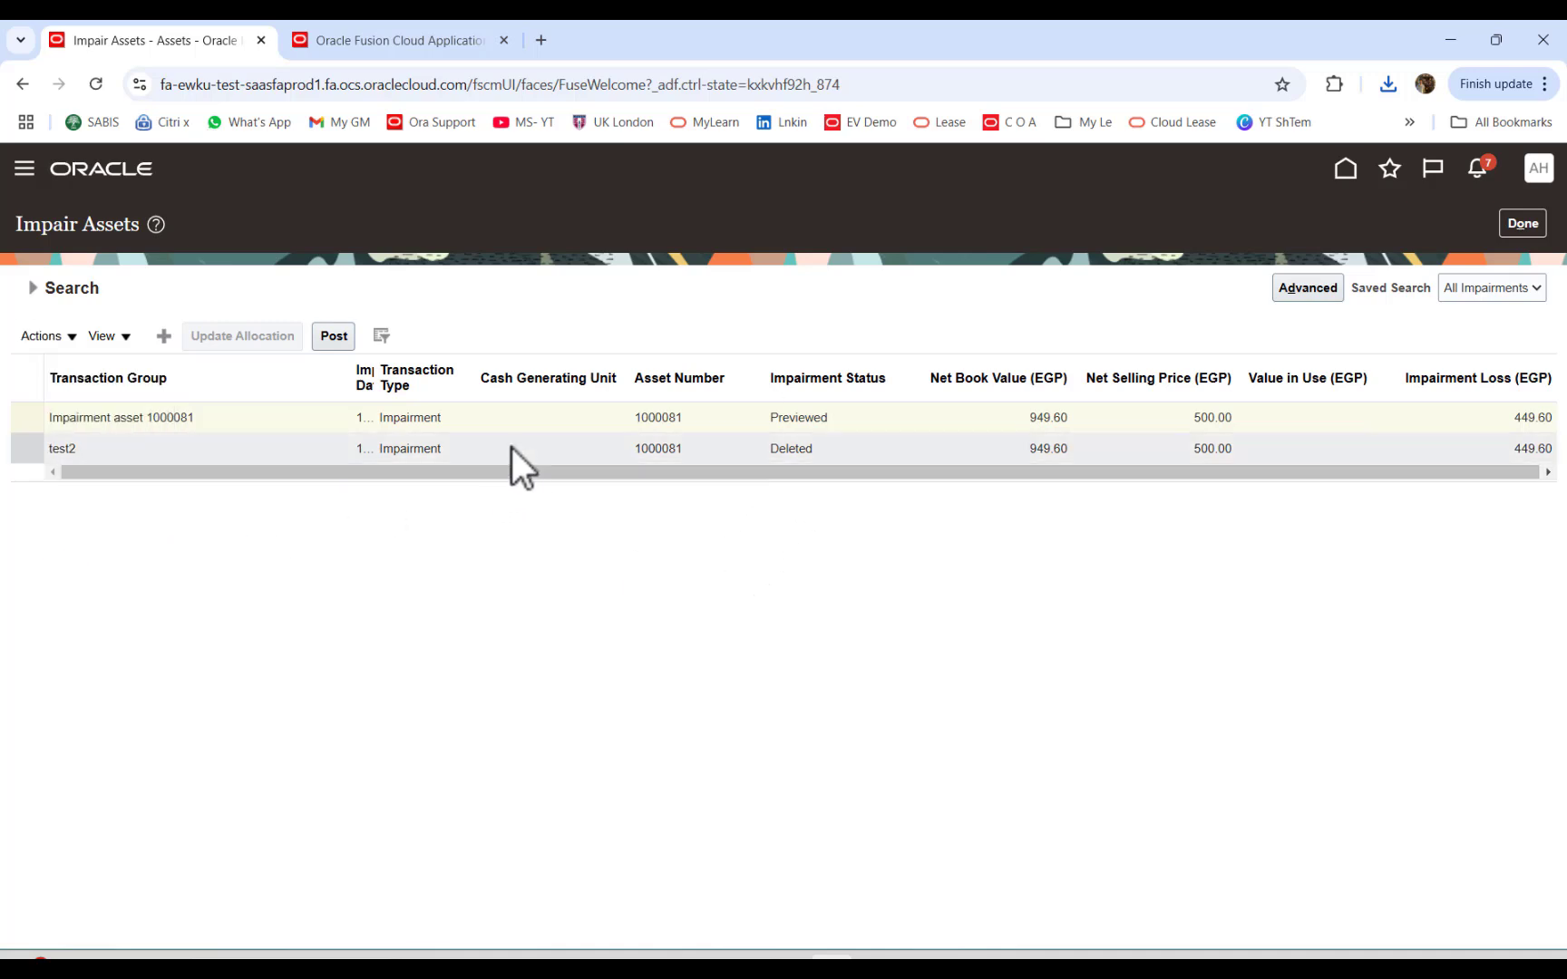
Step: Post the "Impairment asset 1000081" transaction and agree to posting the impairment loss to the asset
{"action": "left_click", "coordinate": [238, 415]}
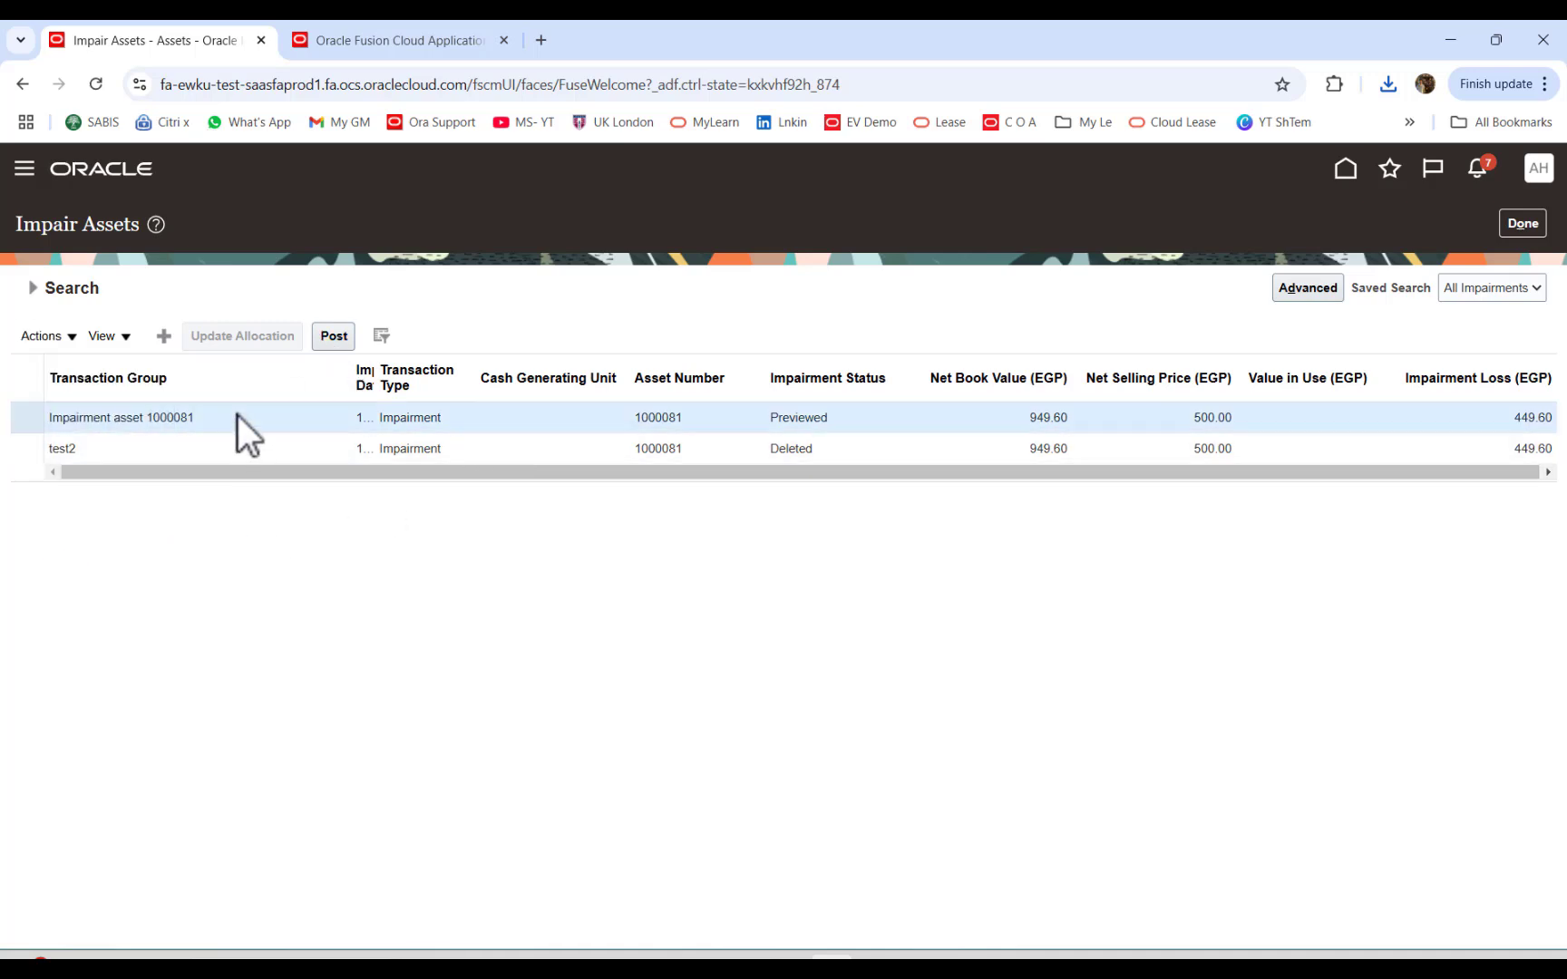
{"action": "left_click", "coordinate": [336, 337]}
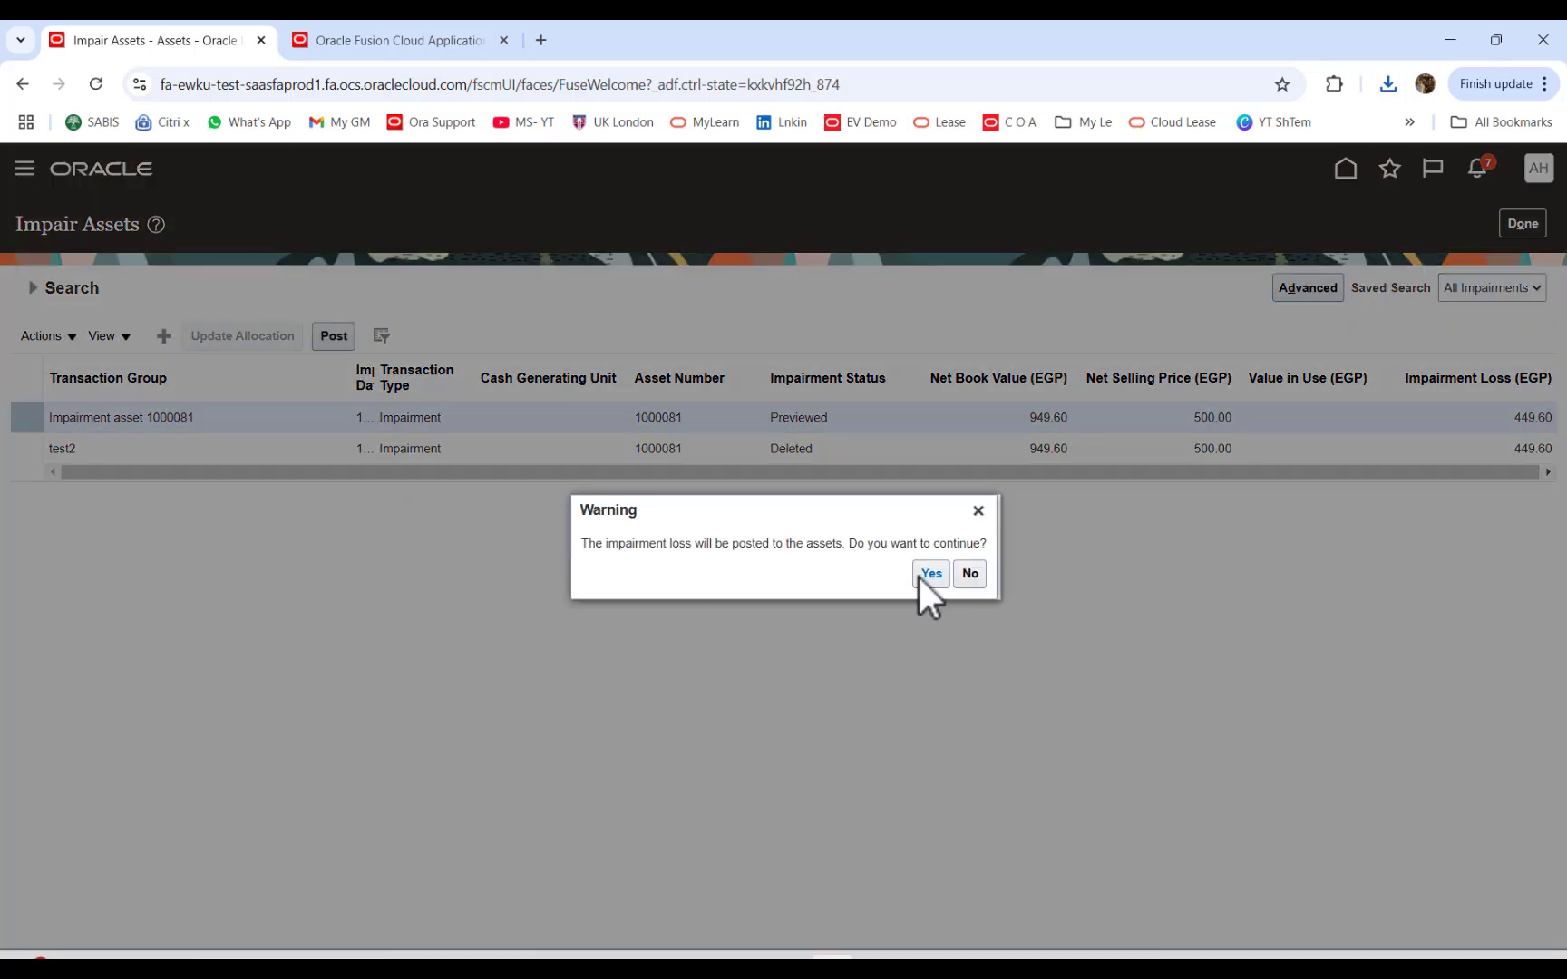
{"action": "left_click", "coordinate": [926, 574]}
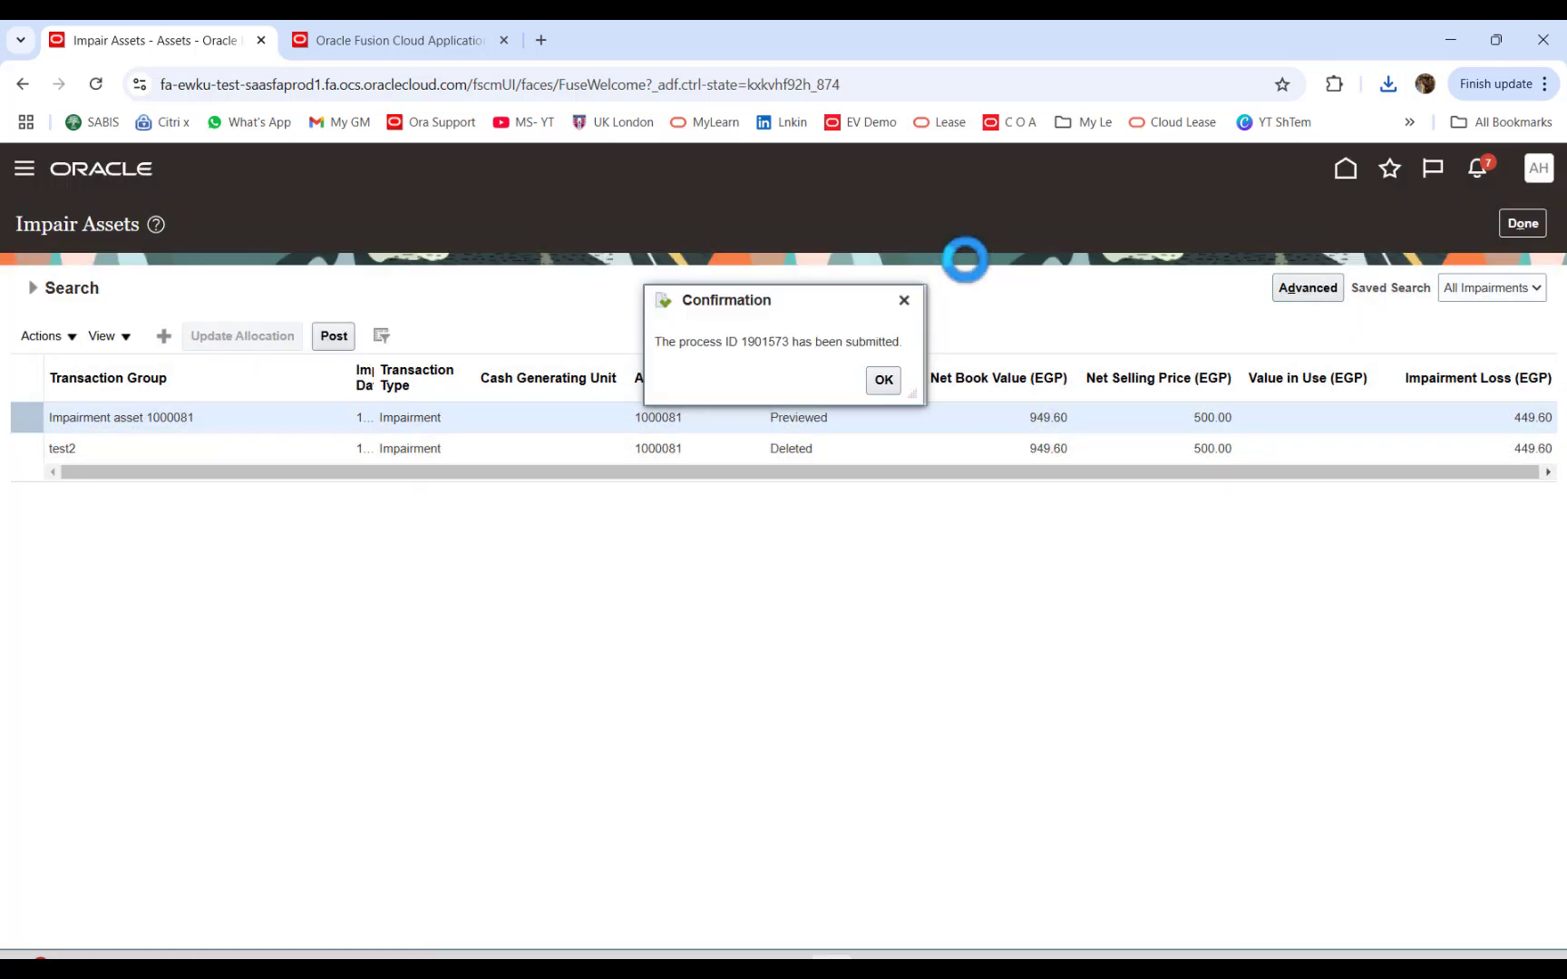
{"action": "left_click", "coordinate": [884, 379]}
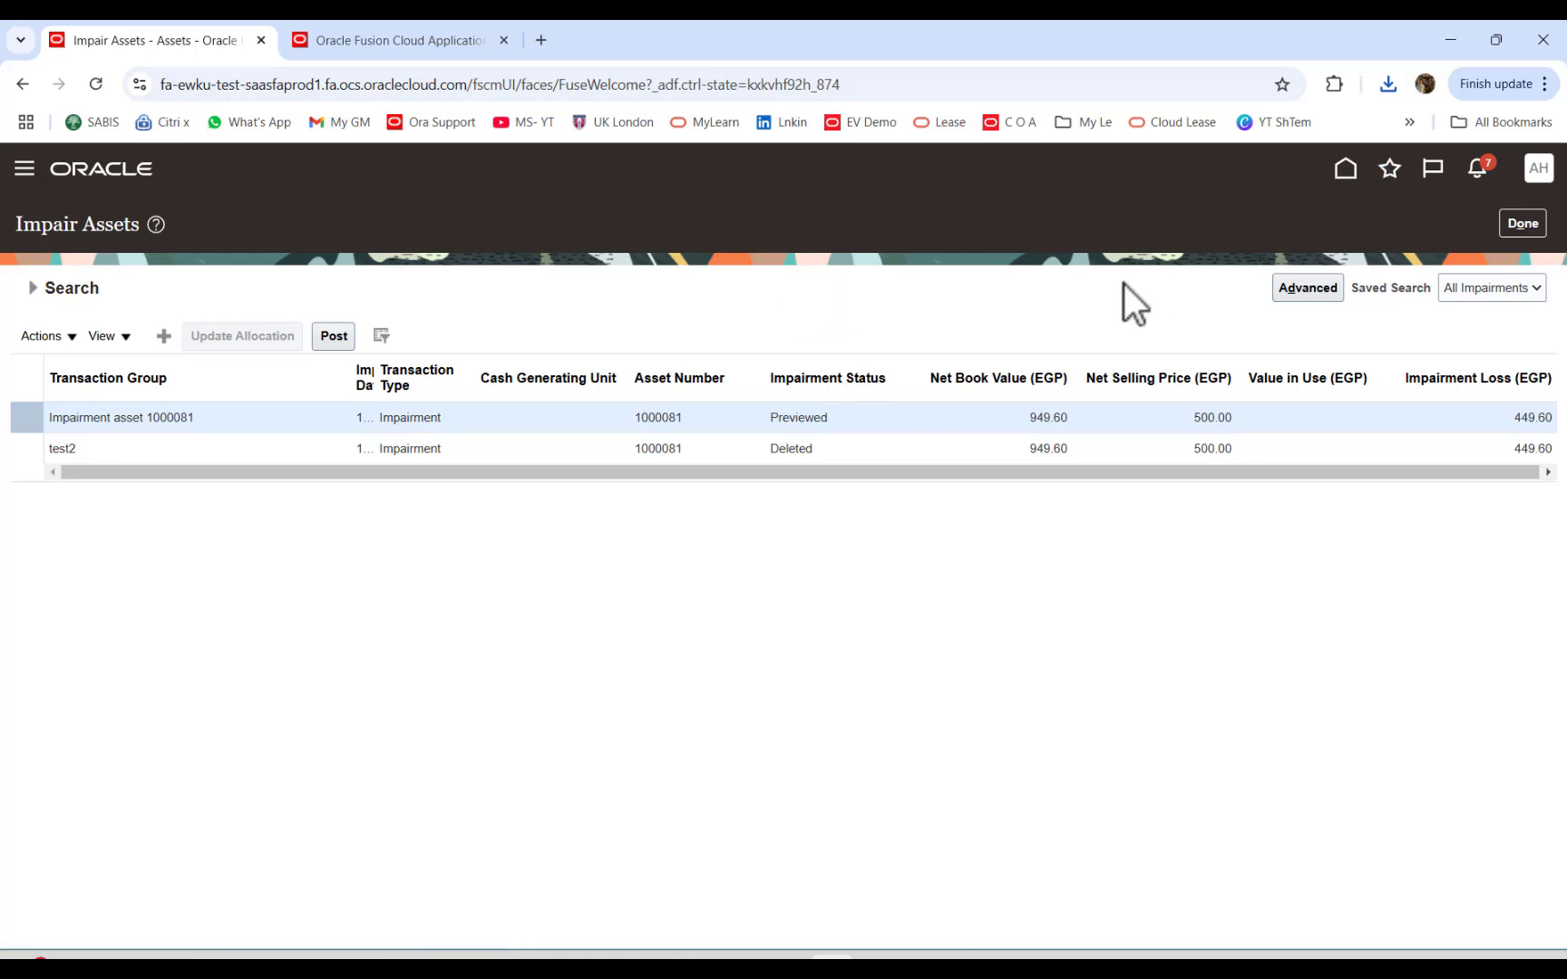
Step: Try to reload the Impair Assets page to update the impairment status
{"action": "left_click", "coordinate": [95, 84]}
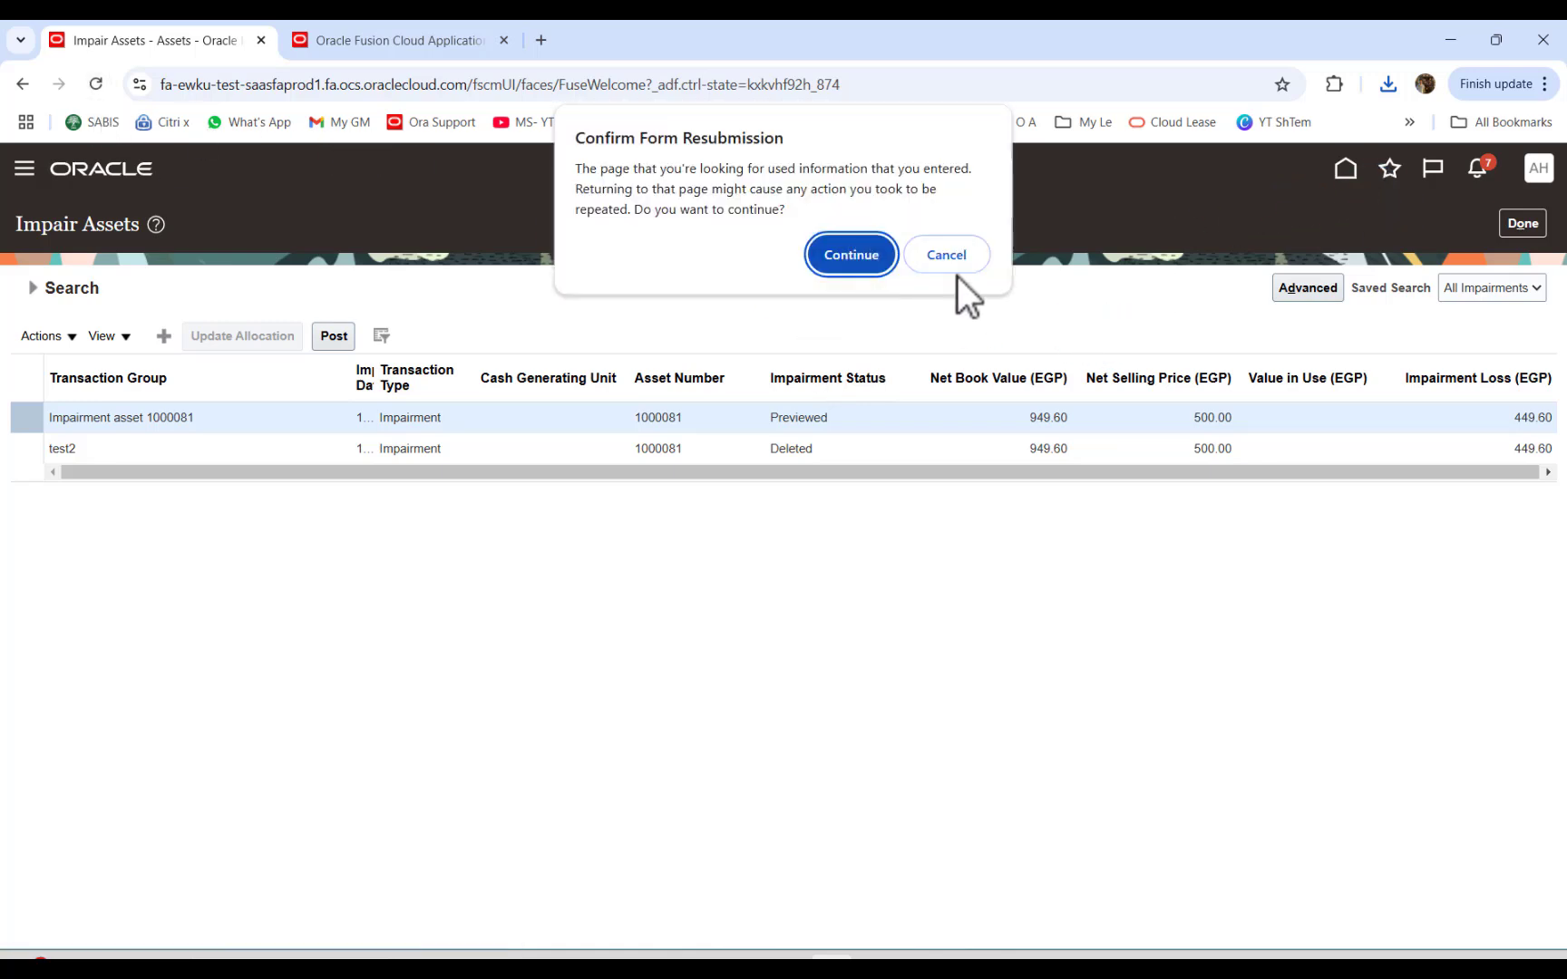
{"action": "left_click", "coordinate": [853, 254]}
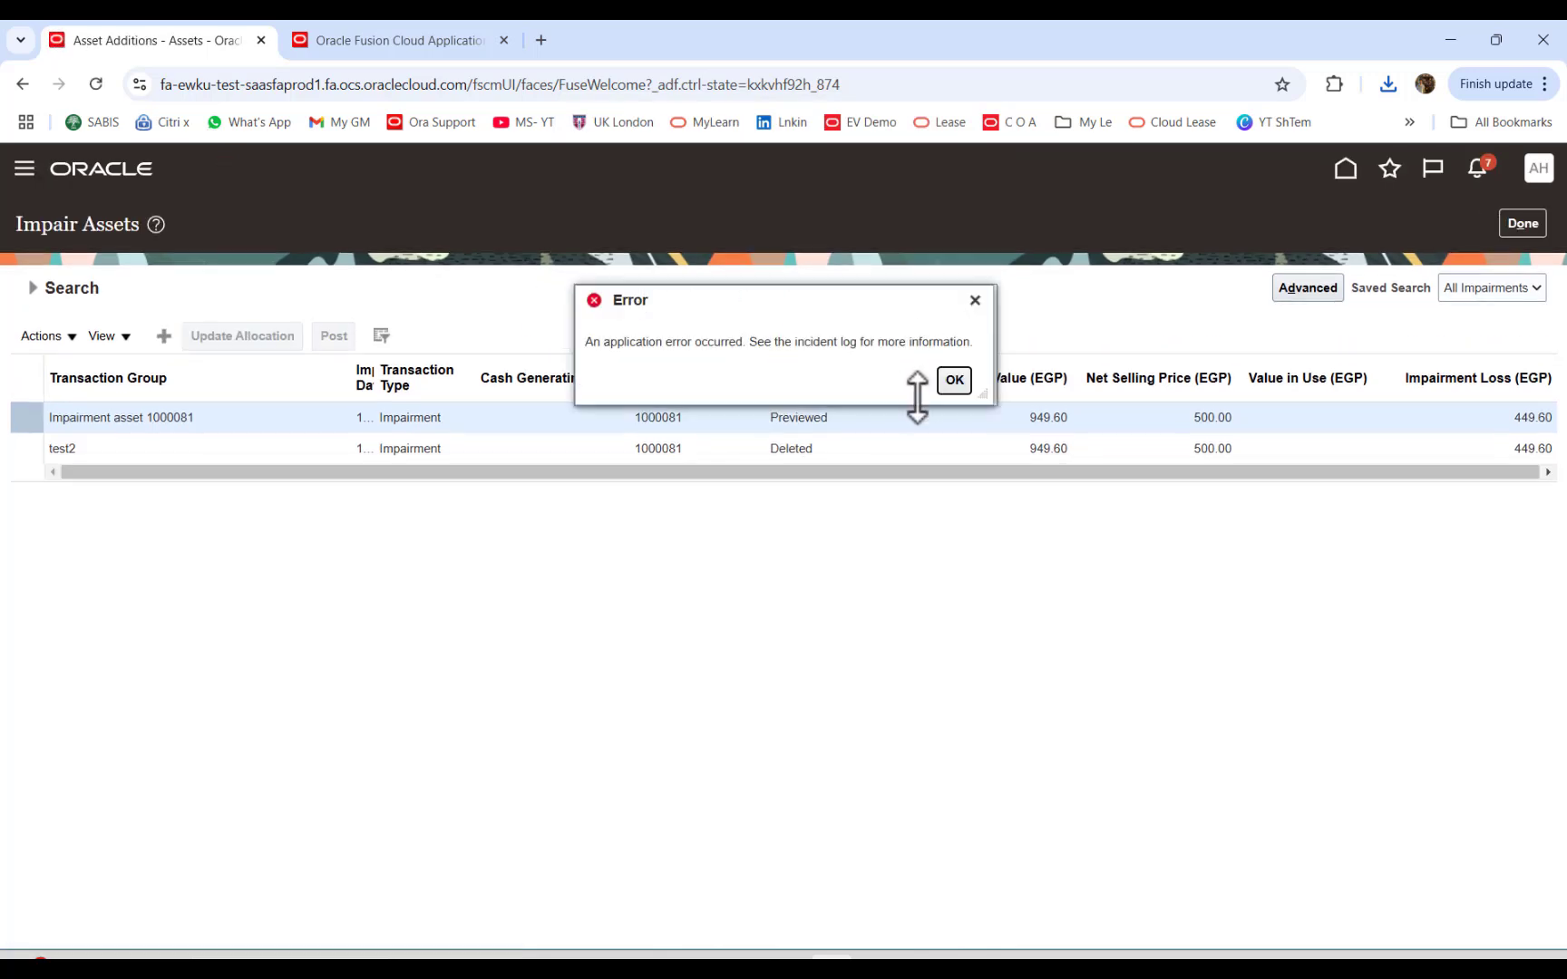
{"action": "left_click", "coordinate": [954, 380]}
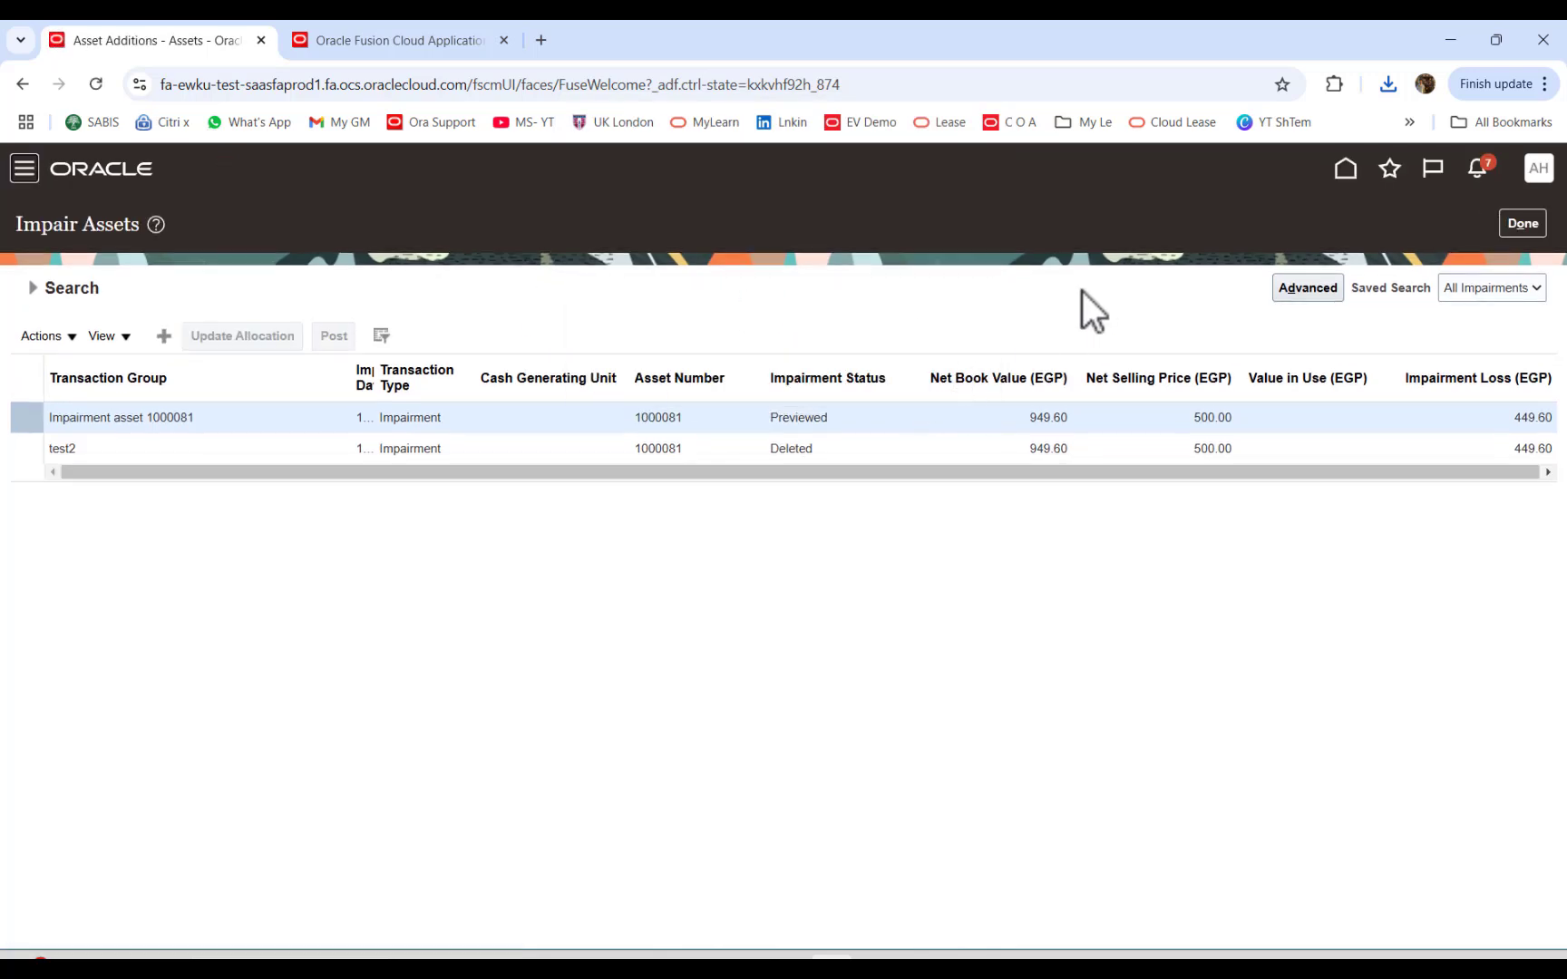
Step: Open Monitor Processes from the recent items and refresh the list to check the status of the submitted Process Impairments run
{"action": "left_click", "coordinate": [1389, 169]}
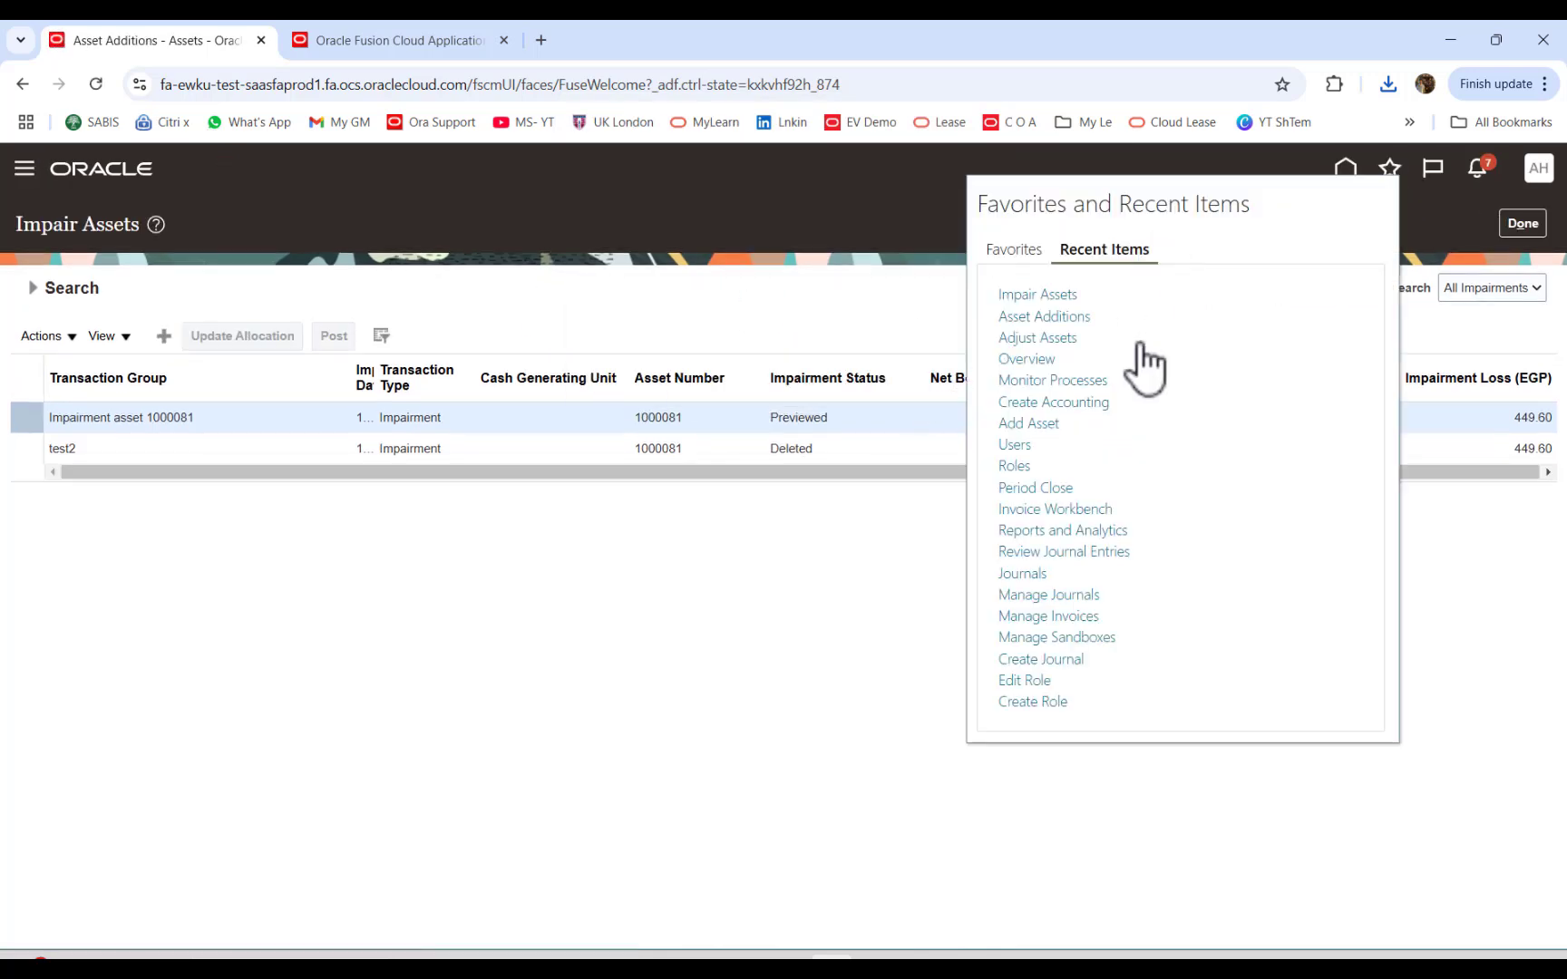
{"action": "left_click", "coordinate": [1054, 381]}
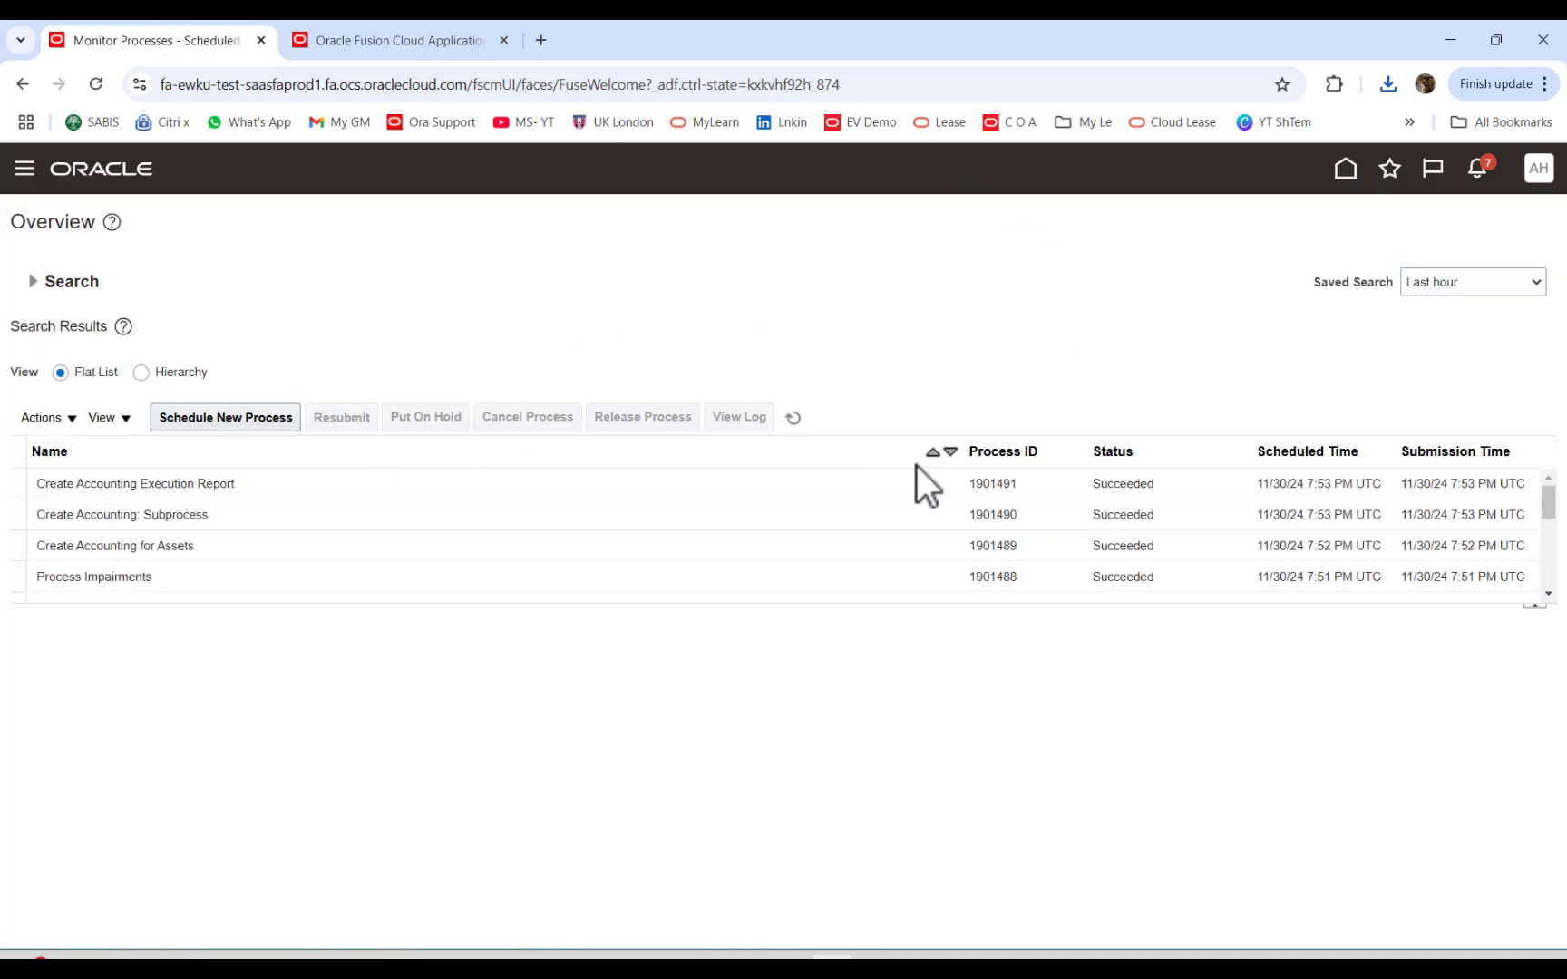
{"action": "left_click", "coordinate": [789, 417]}
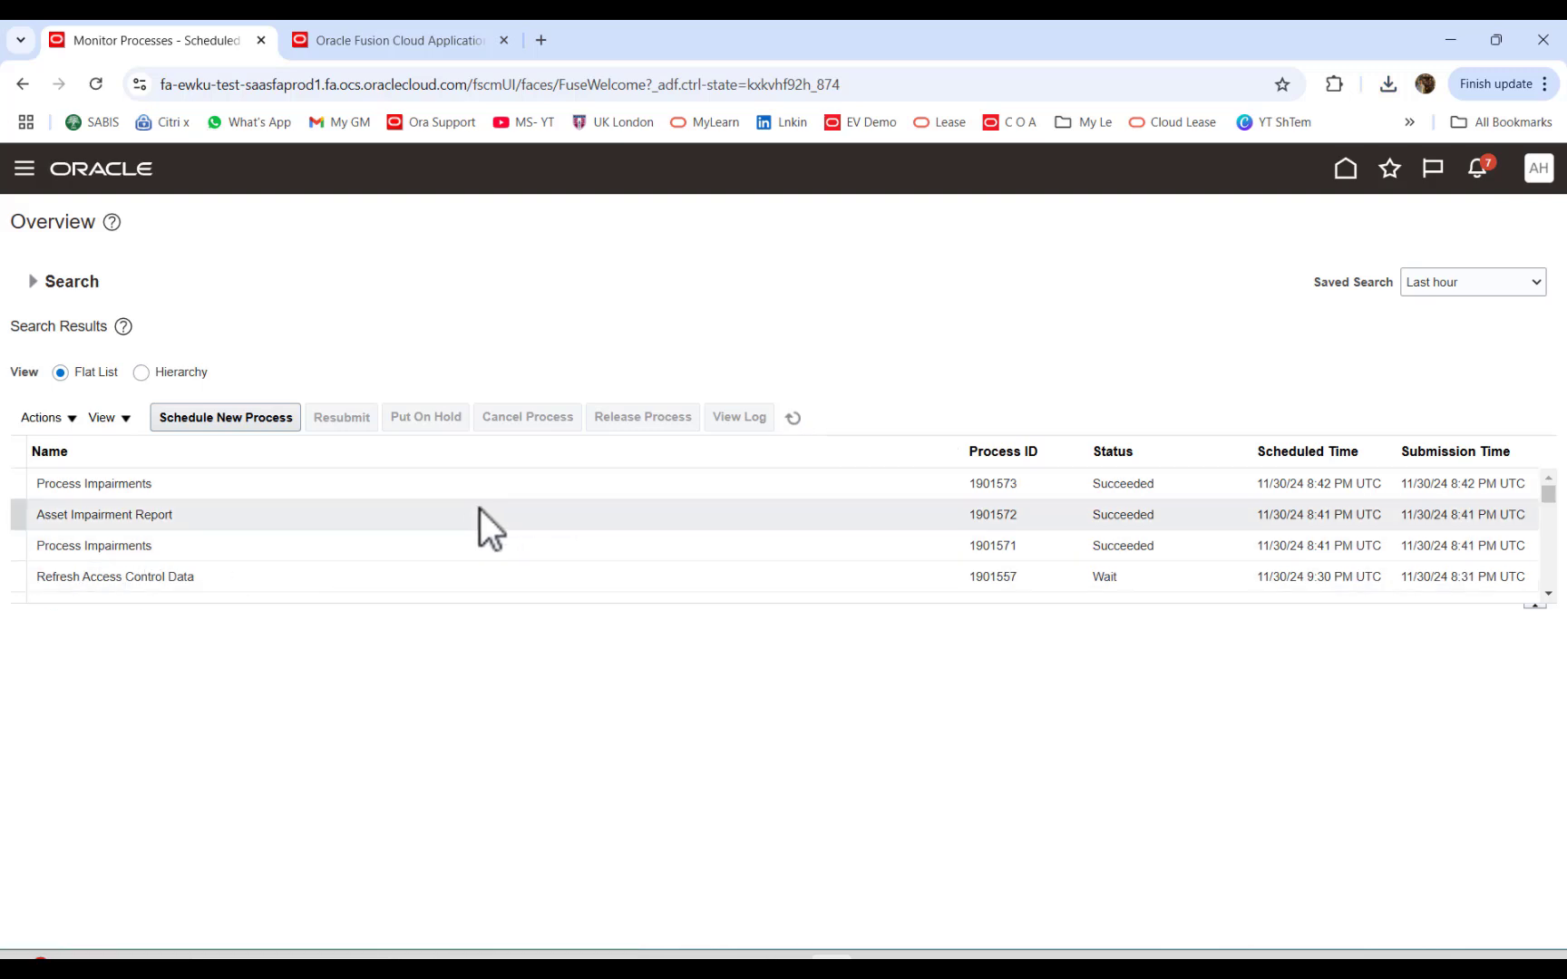
{"action": "left_click", "coordinate": [787, 420]}
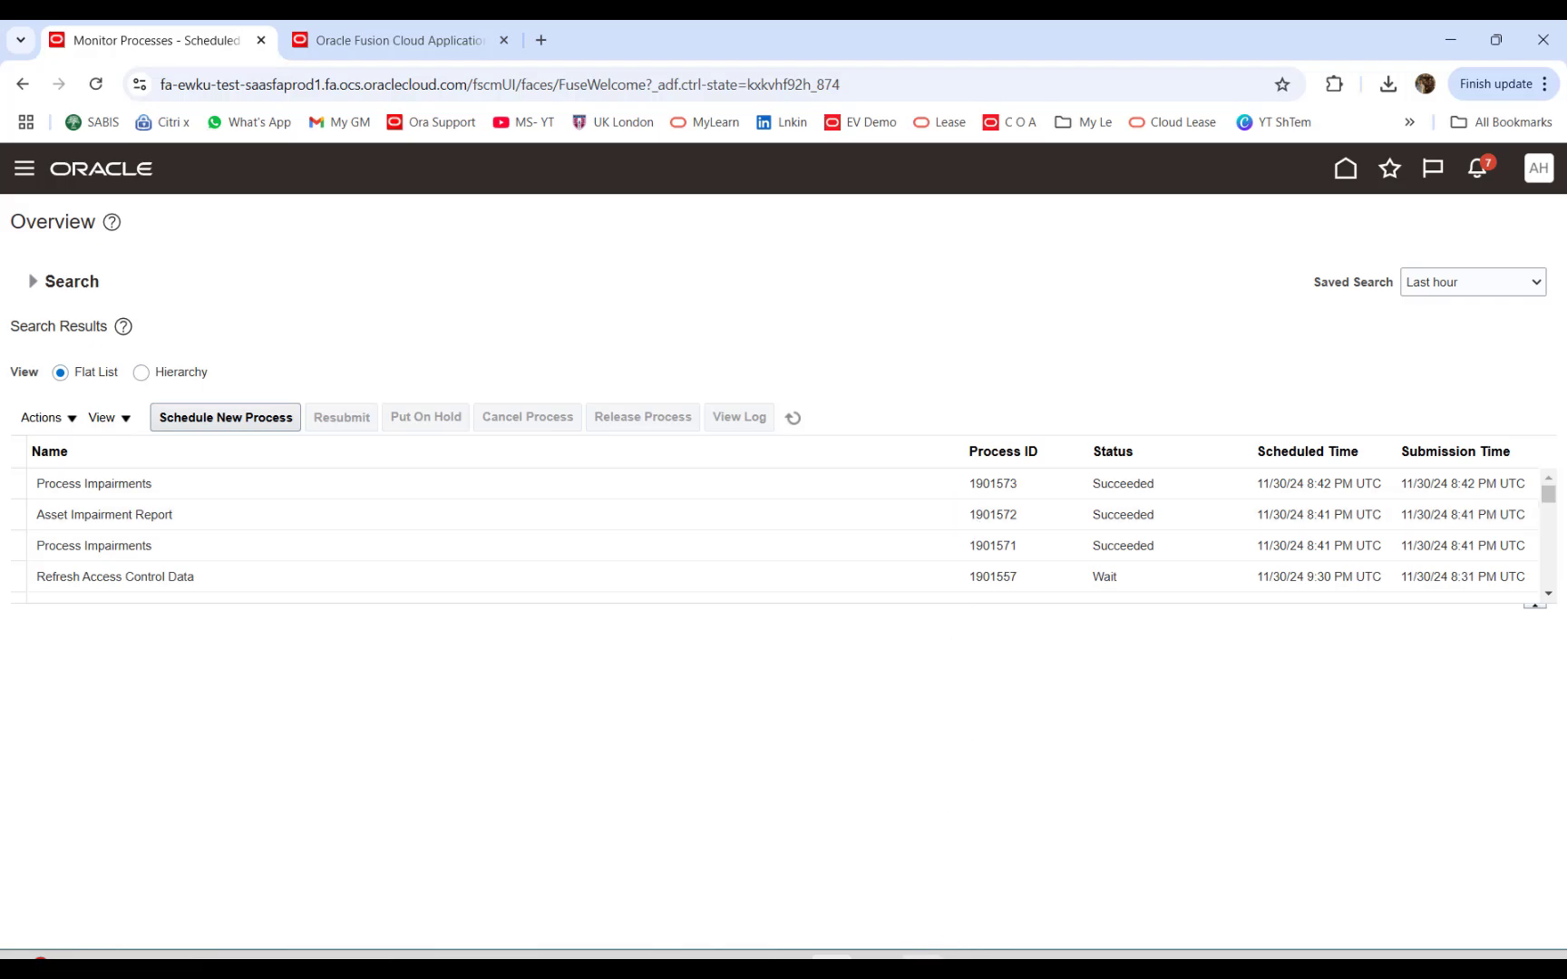
Step: Switch to Notepad and examine the log's error about charging impairment to asset 1000081 against its net book value
{"action": "key", "text": "alt+Tab"}
{"action": "left_click", "coordinate": [1235, 43]}
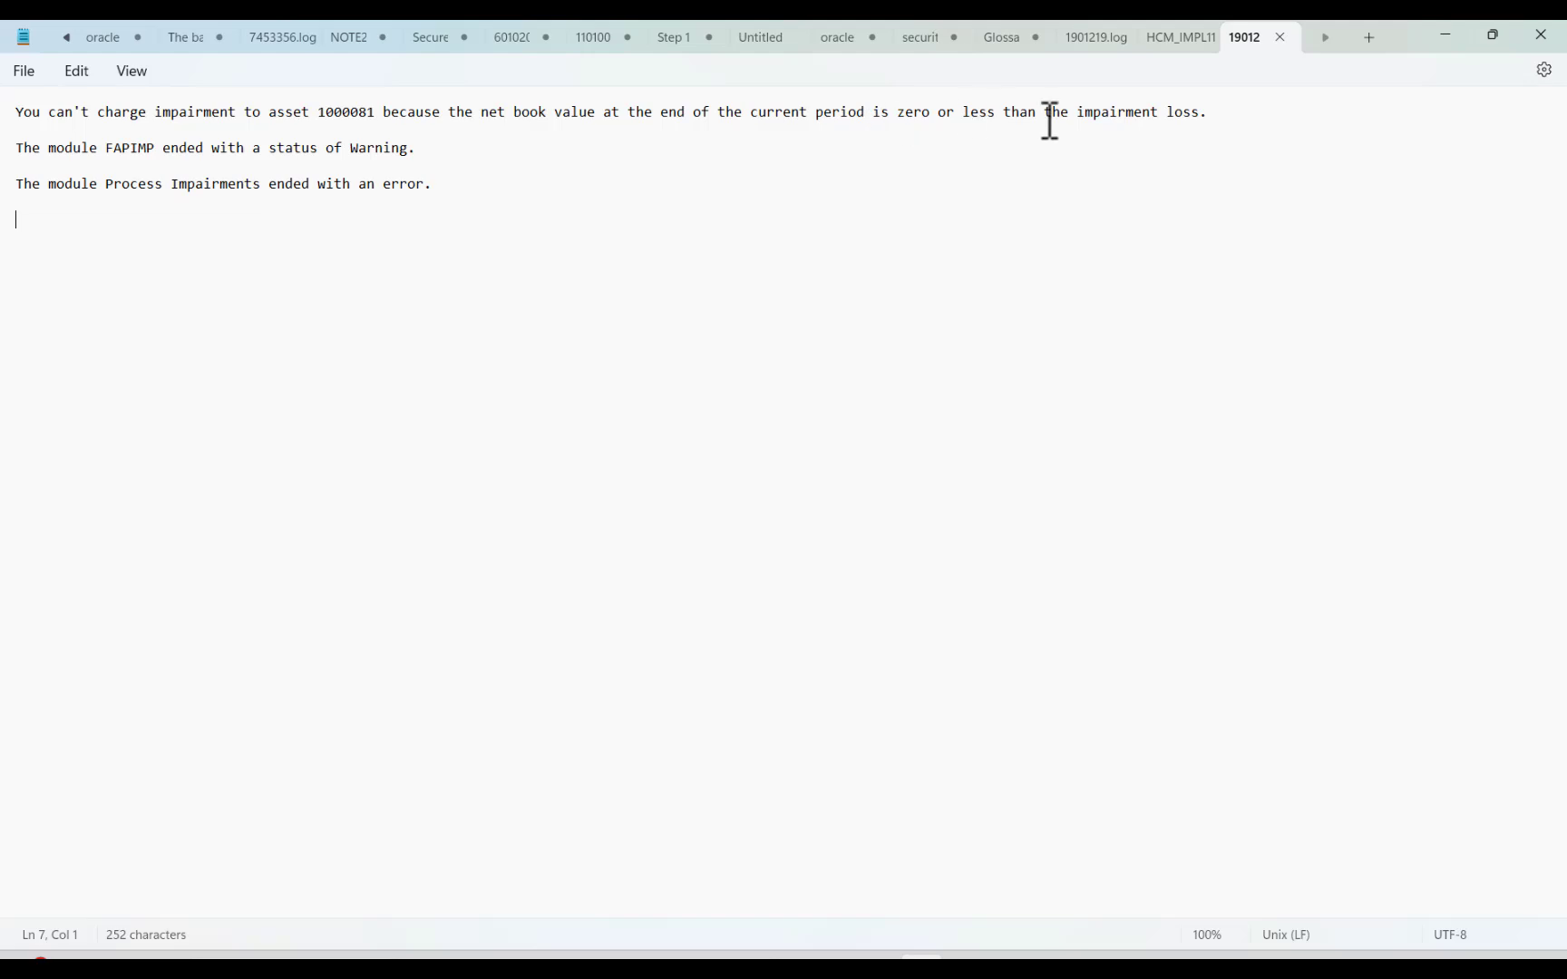
{"action": "left_click_drag", "start_coordinate": [1071, 110], "coordinate": [1179, 130]}
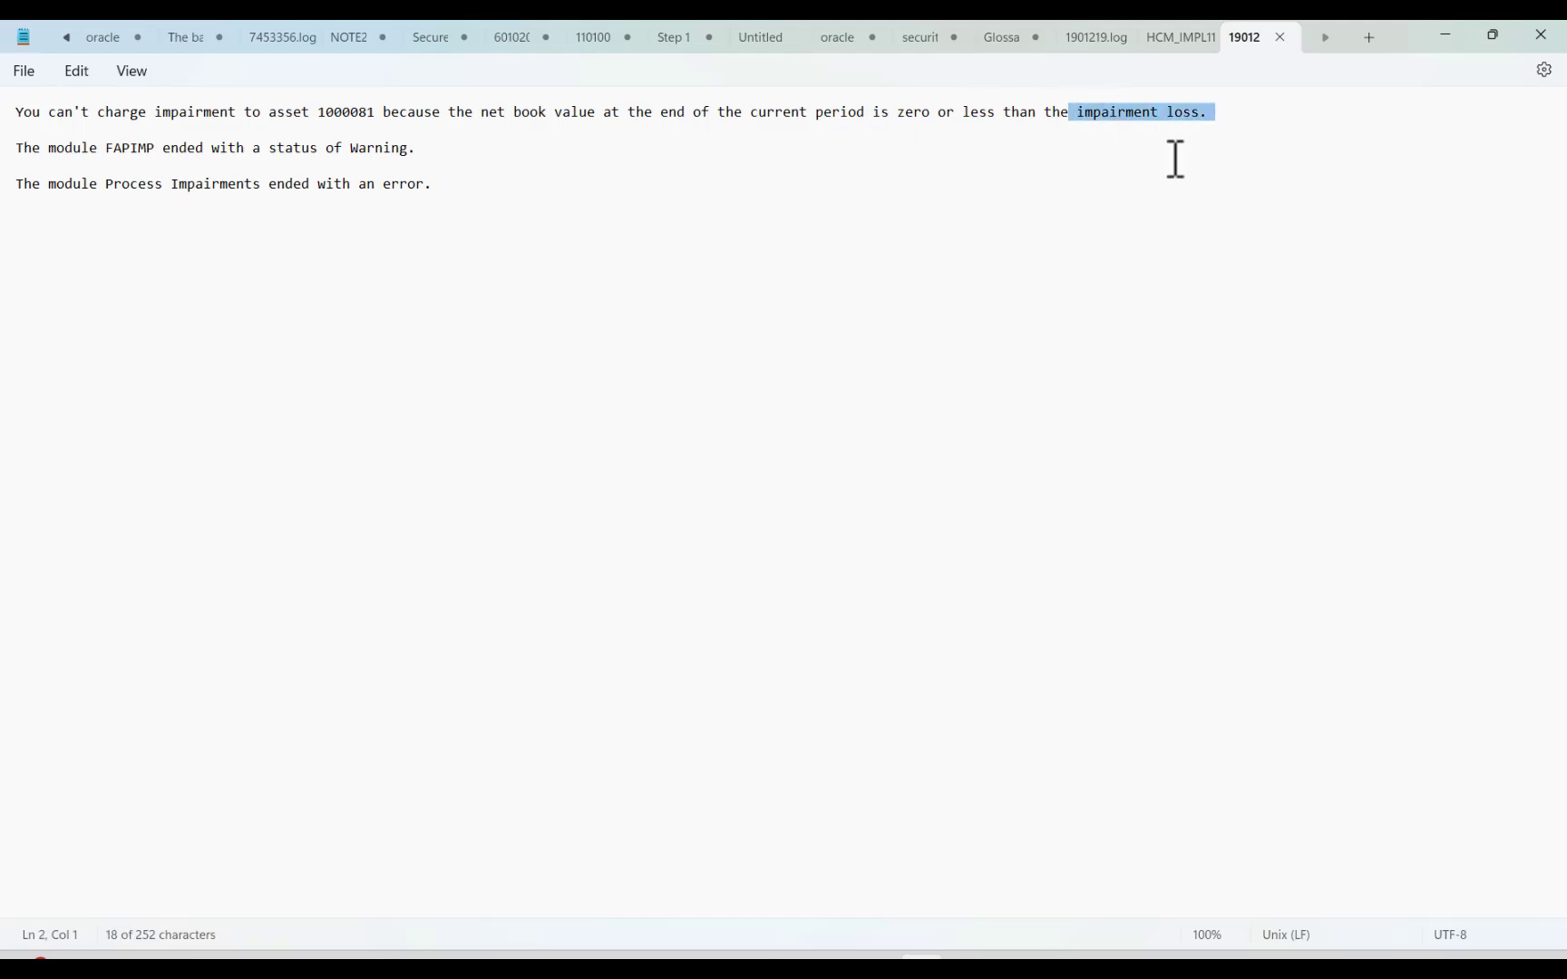
{"action": "double_click", "coordinate": [742, 113]}
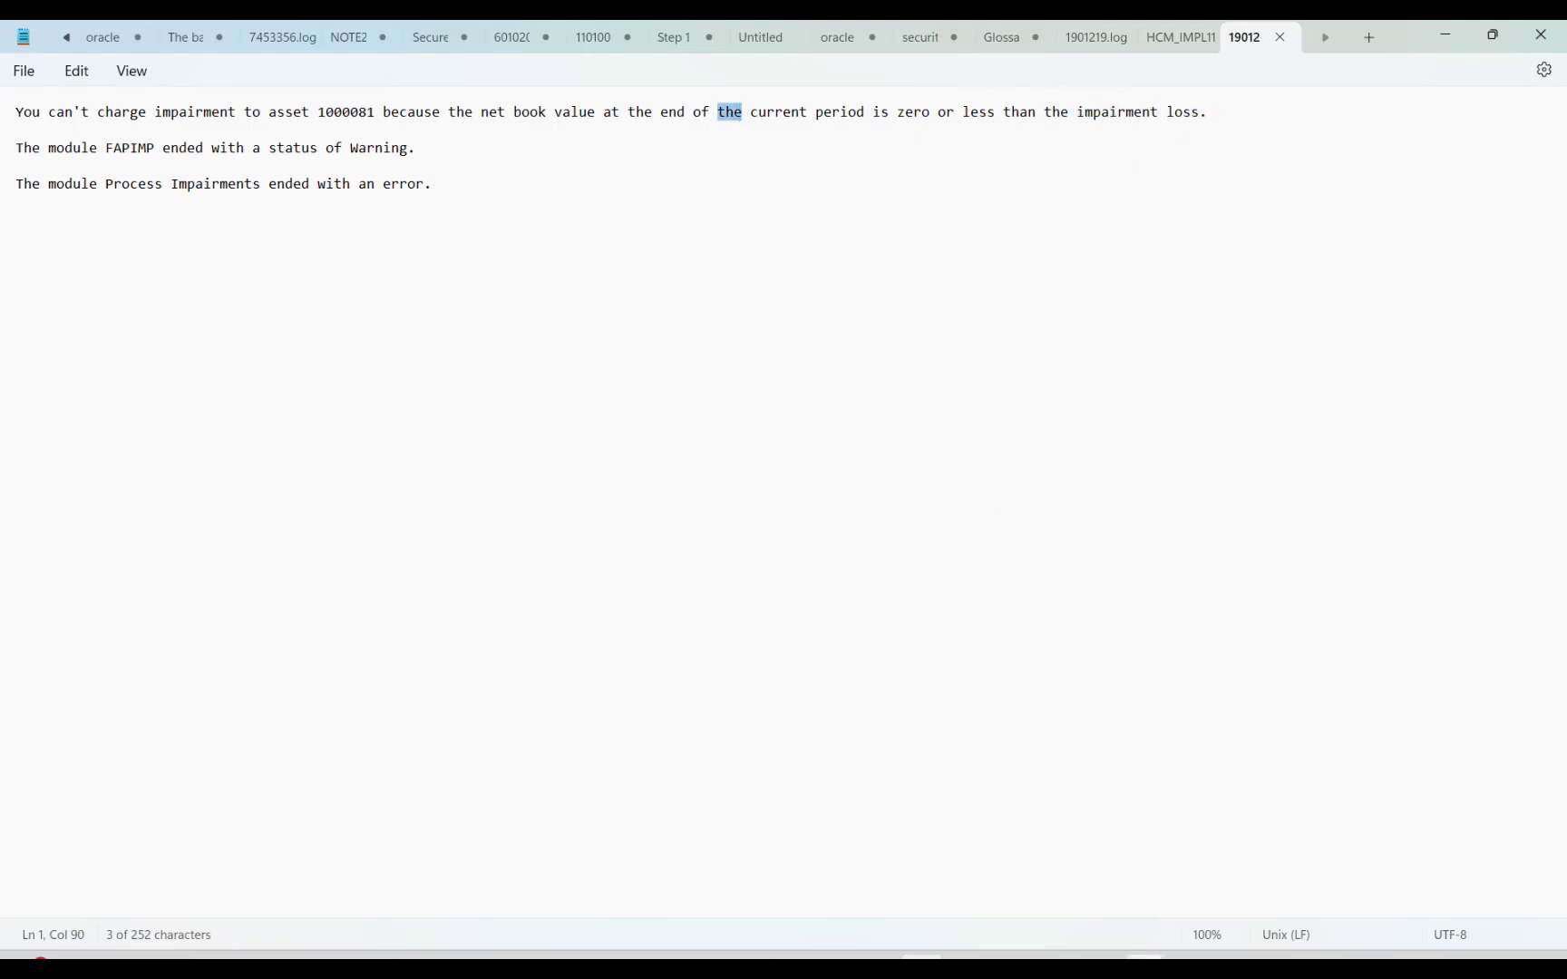
{"action": "mouse_move", "coordinate": [1144, 969]}
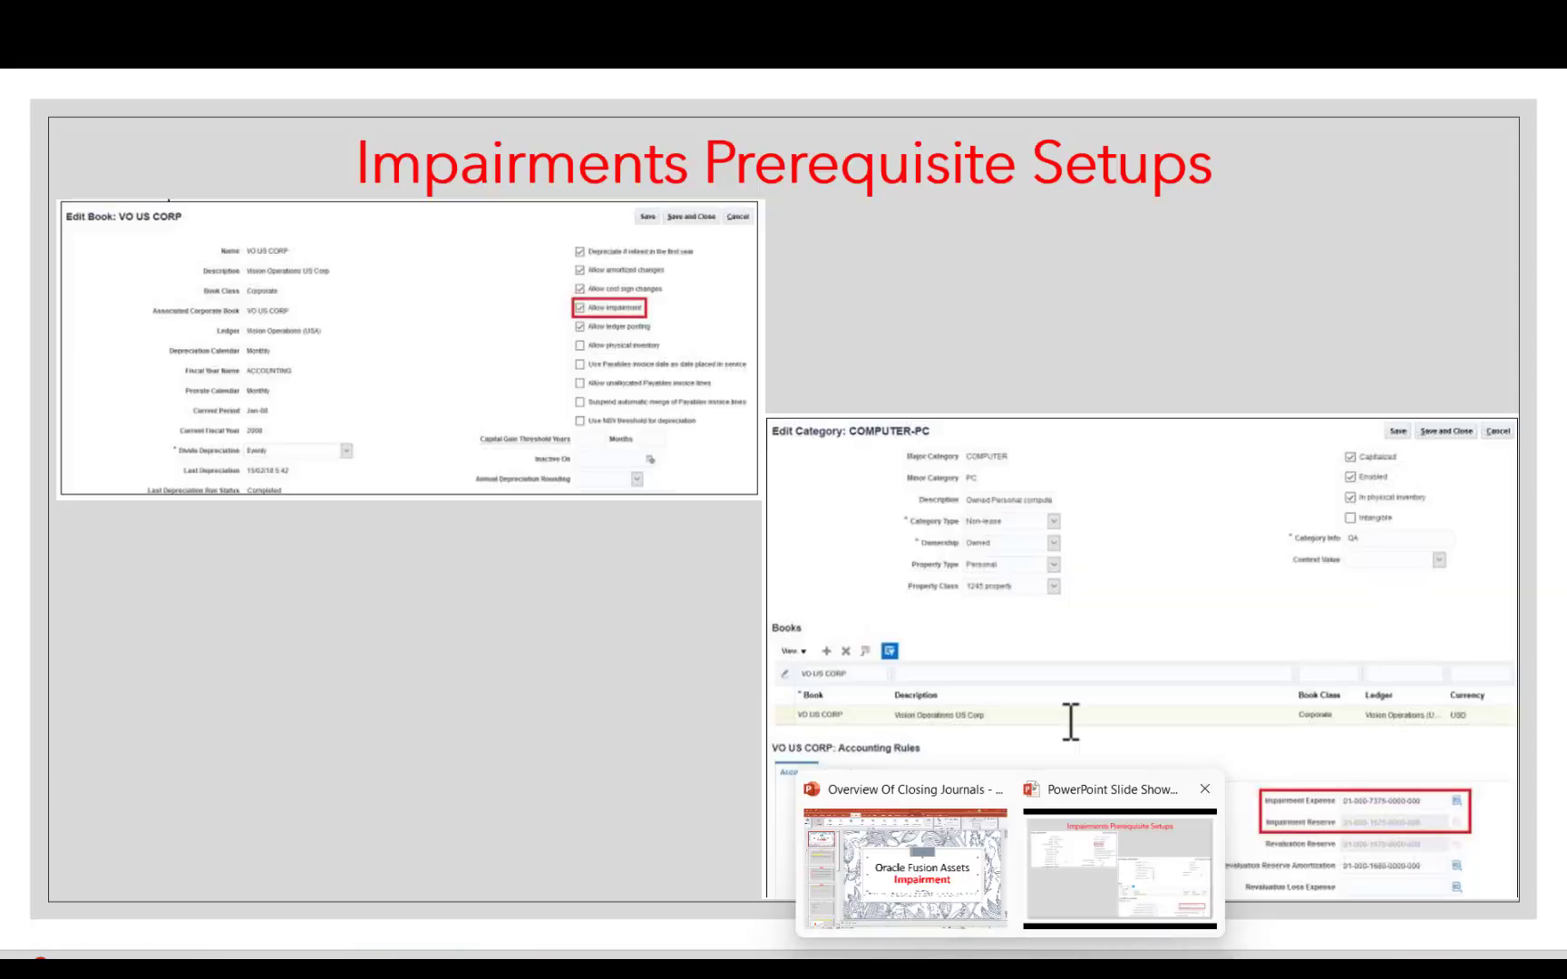
{"action": "left_click", "coordinate": [994, 506]}
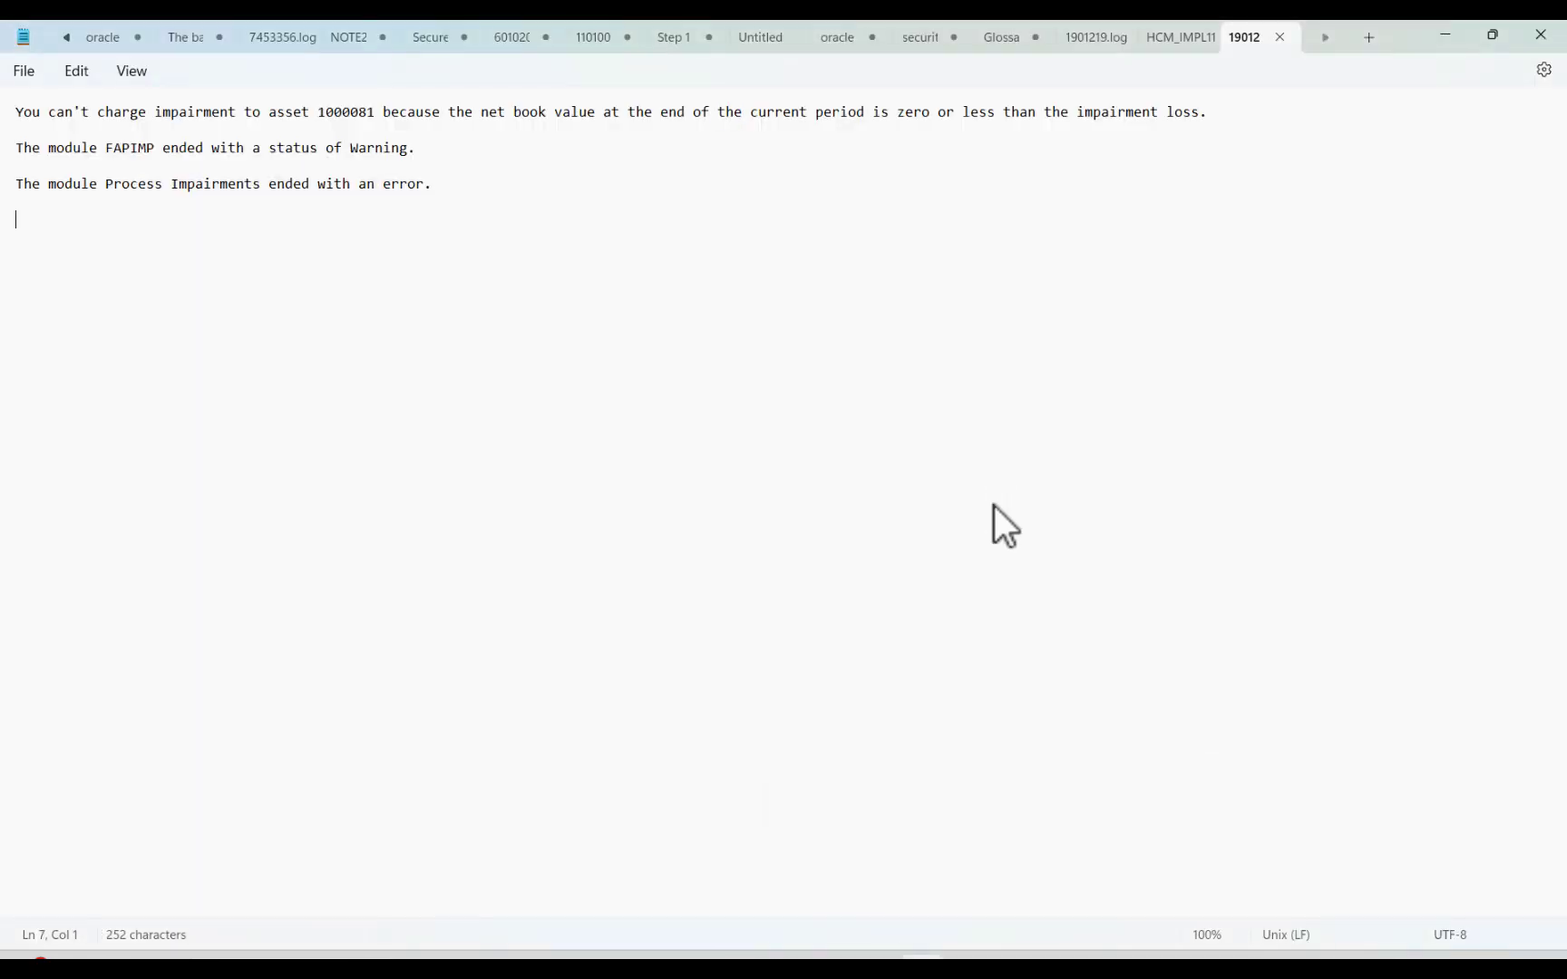
{"action": "left_click", "coordinate": [1435, 39]}
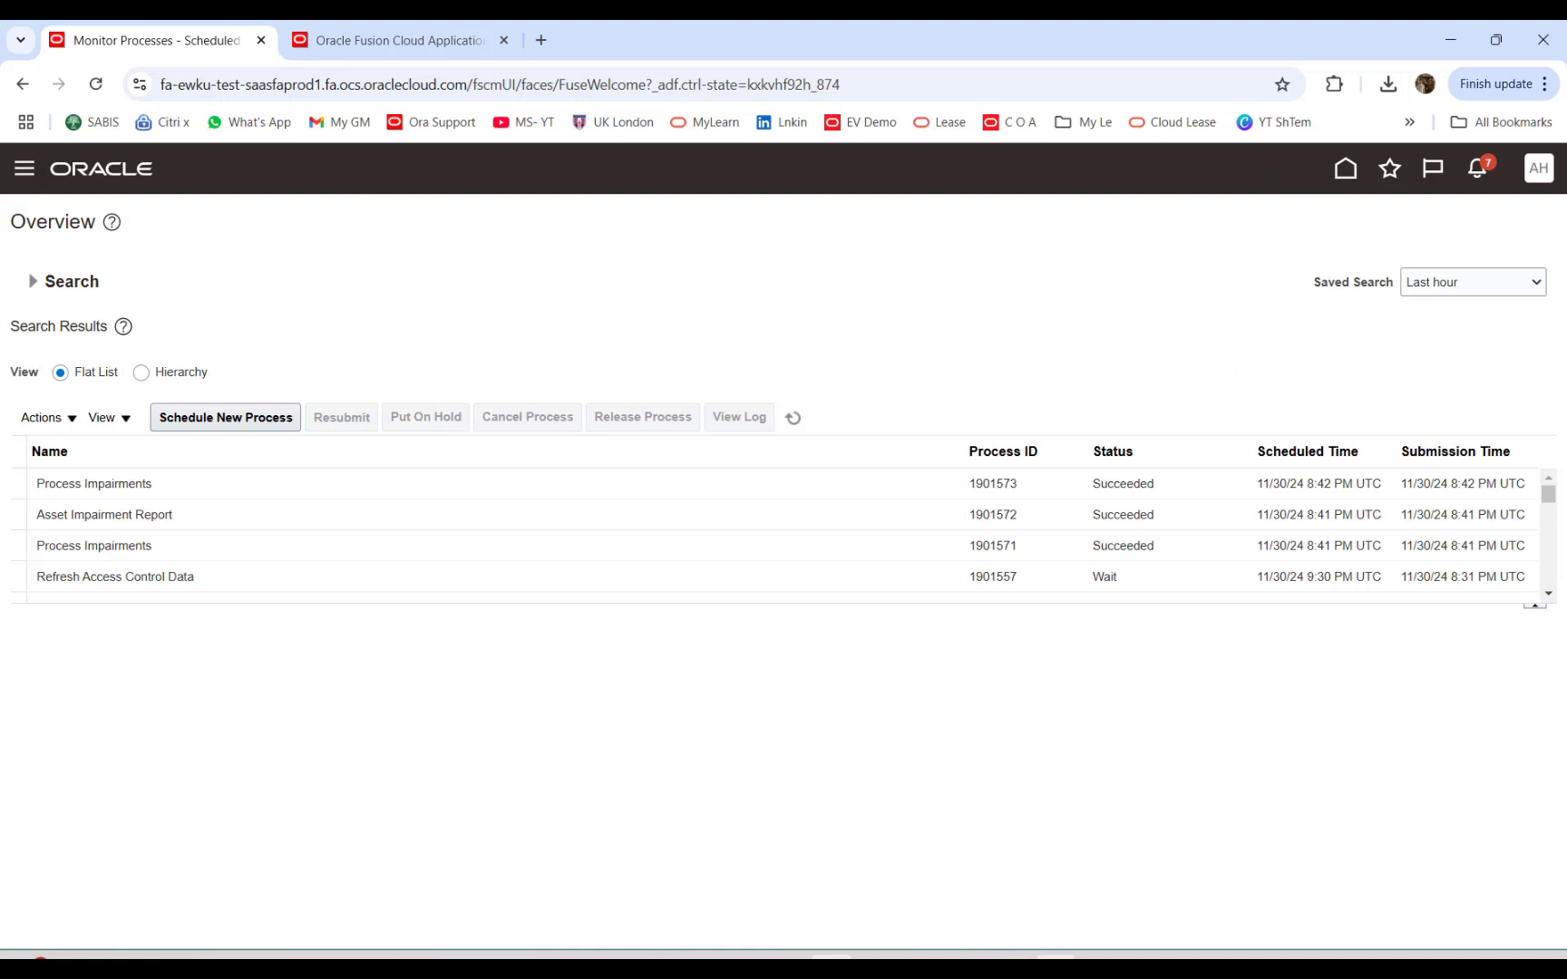
Step: Switch to the PowerPoint slide show and read the ORA_FA_IMP_OVER_DEPRN_LIMIT lookup setup on the Impairments Prerequisite Setups slide
{"action": "left_click", "coordinate": [1011, 957]}
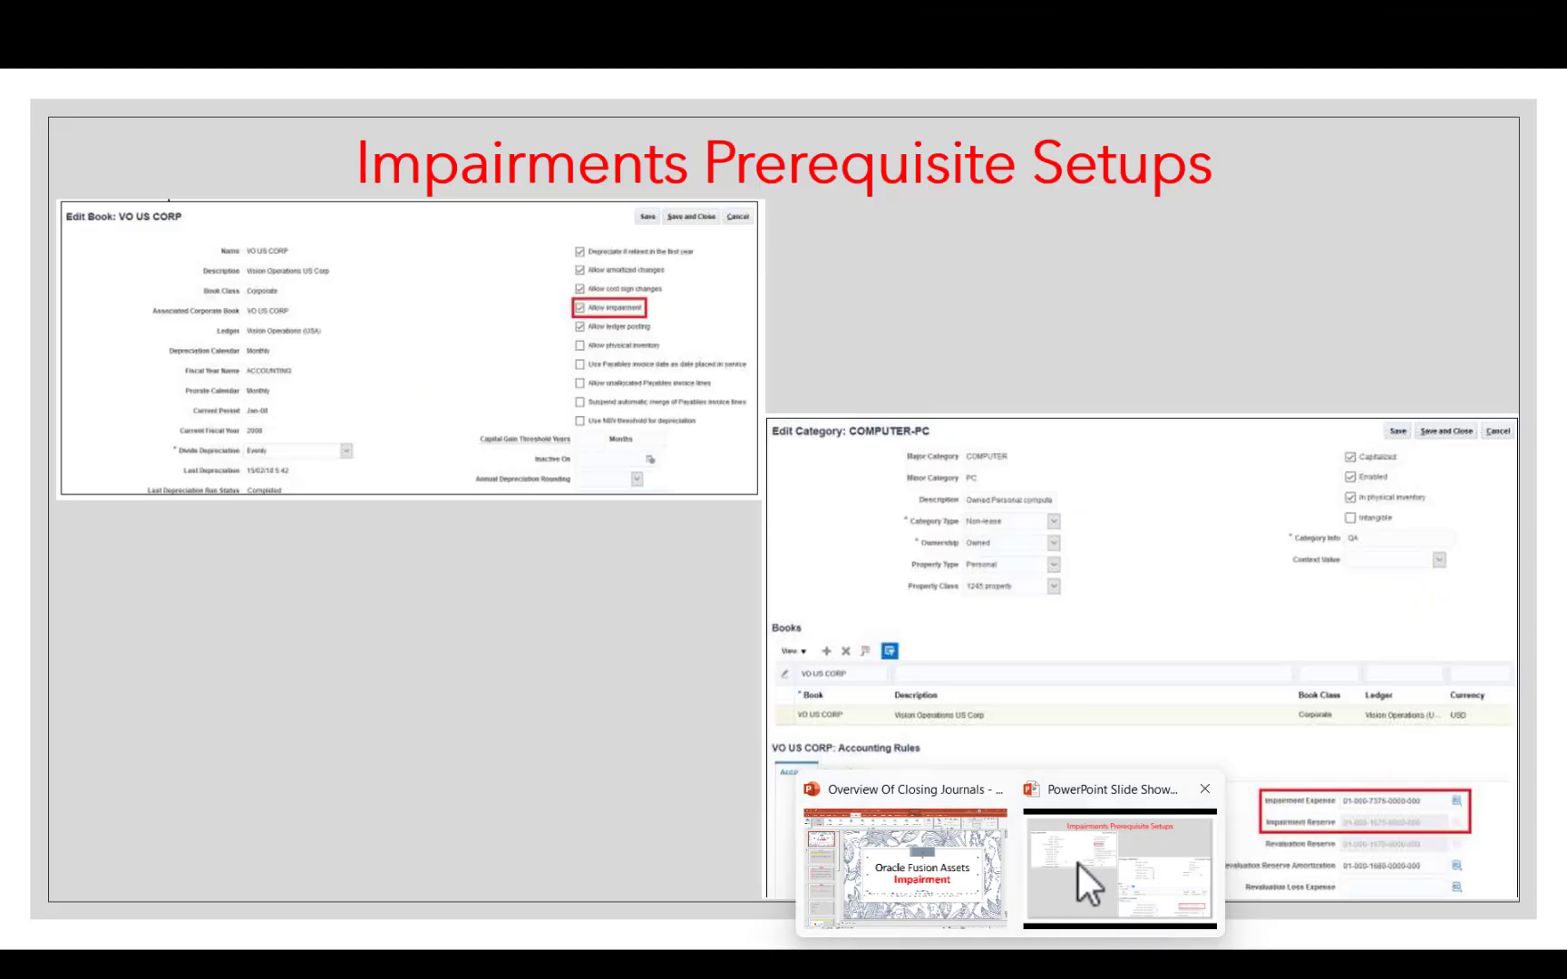
{"action": "left_click", "coordinate": [1078, 864]}
{"action": "left_click", "coordinate": [522, 498]}
{"action": "left_click", "coordinate": [522, 498]}
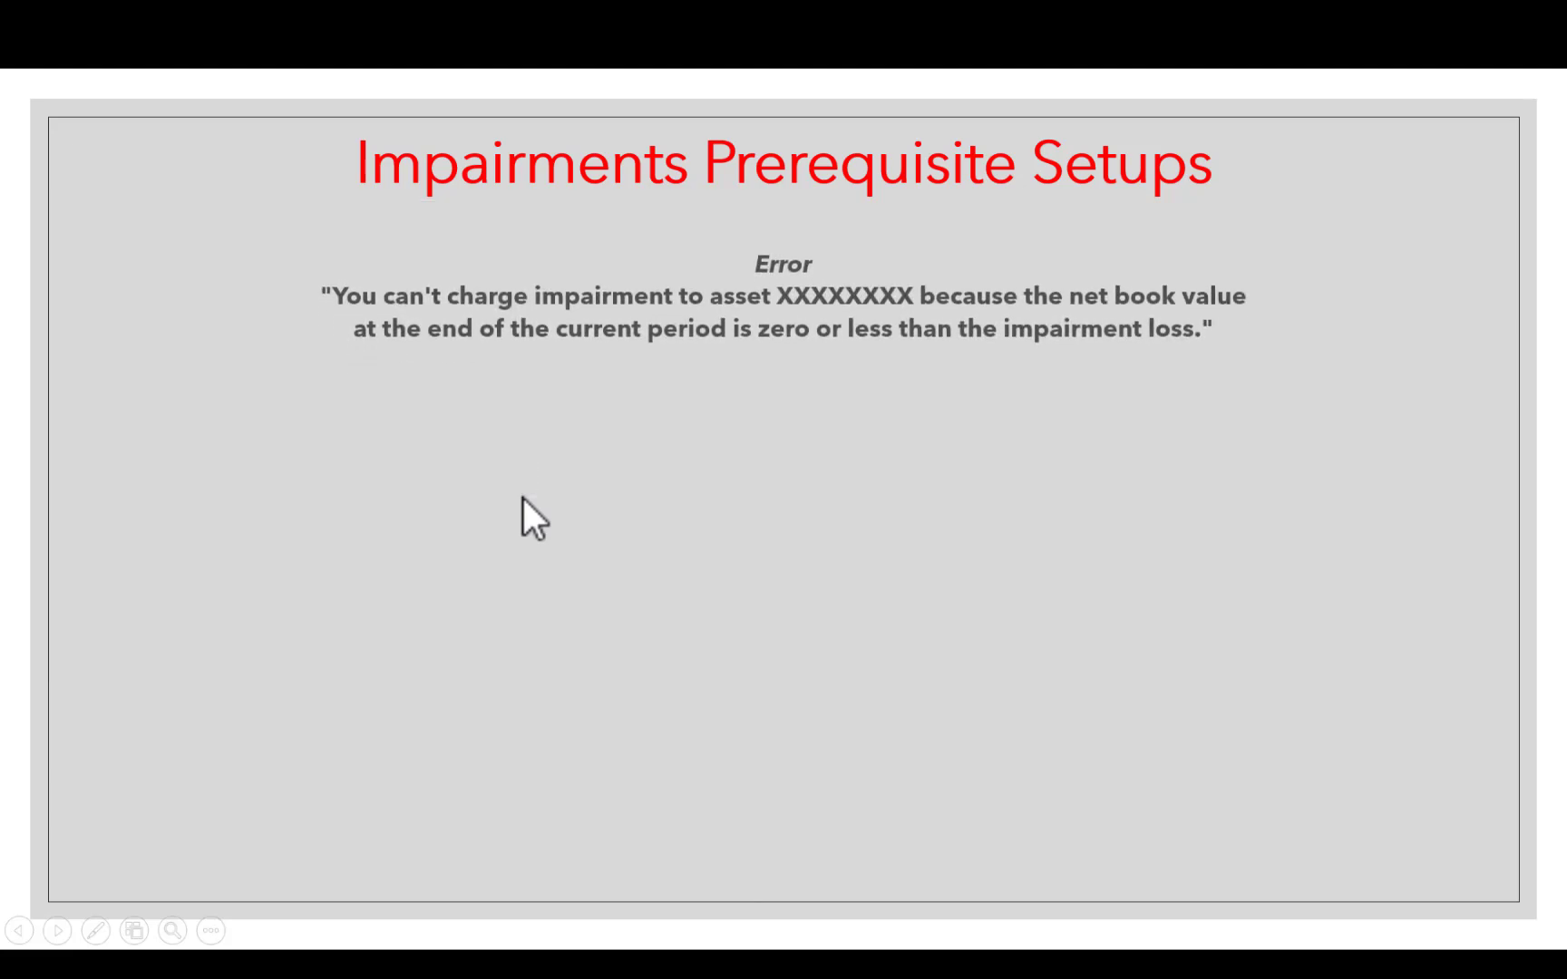
{"action": "left_click", "coordinate": [857, 357]}
{"action": "left_click", "coordinate": [857, 357]}
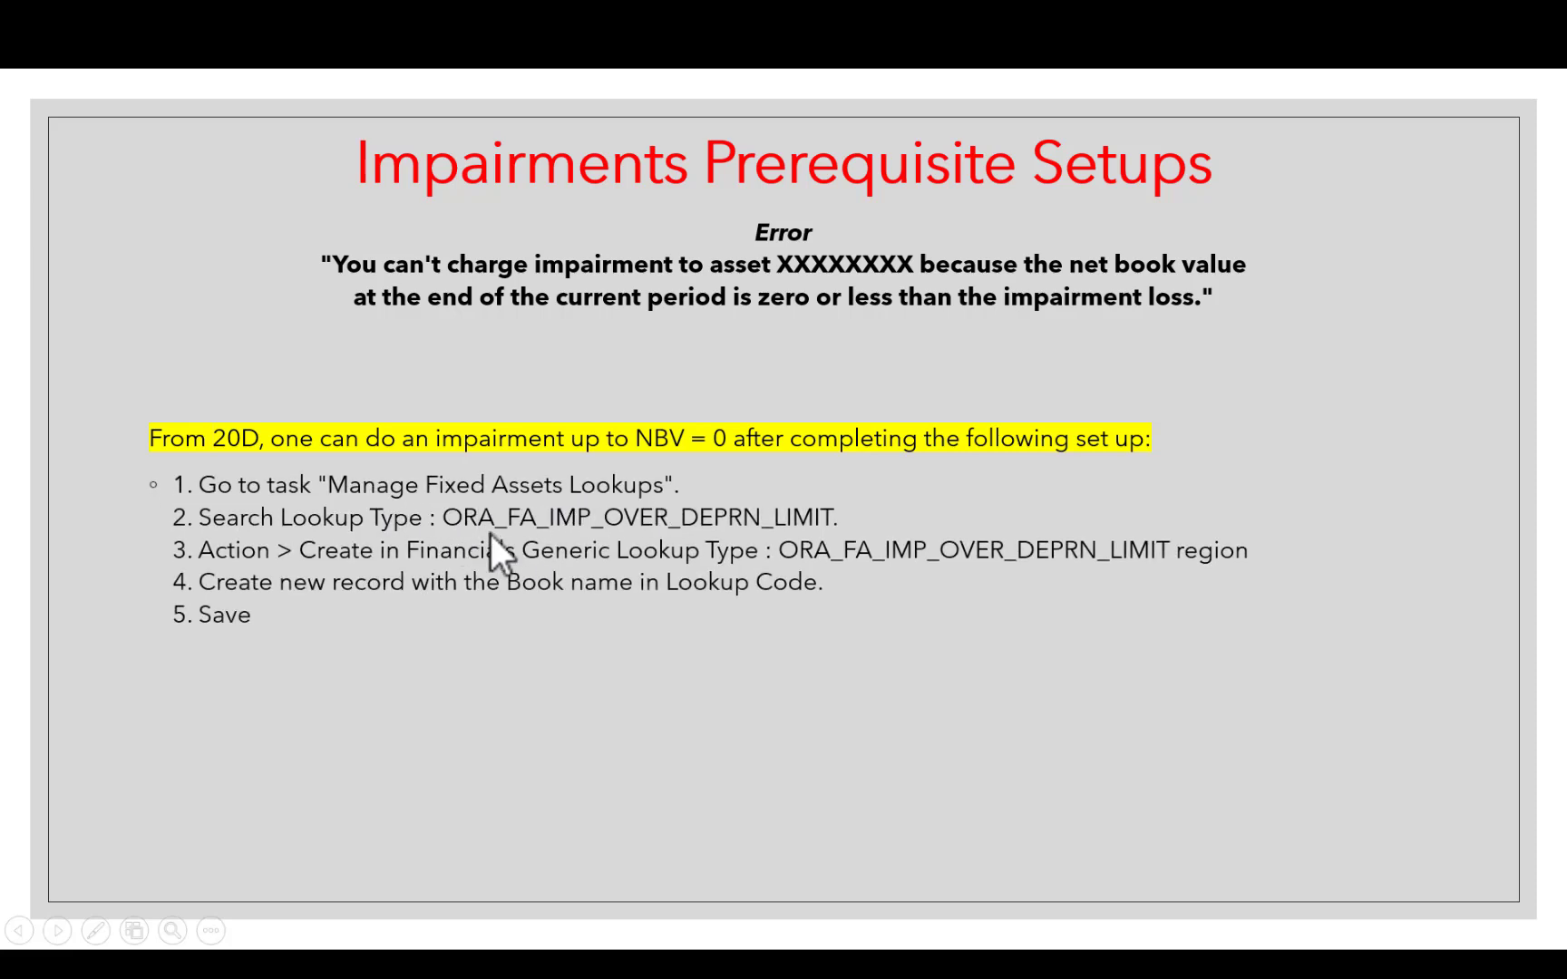
{"action": "left_click", "coordinate": [449, 515]}
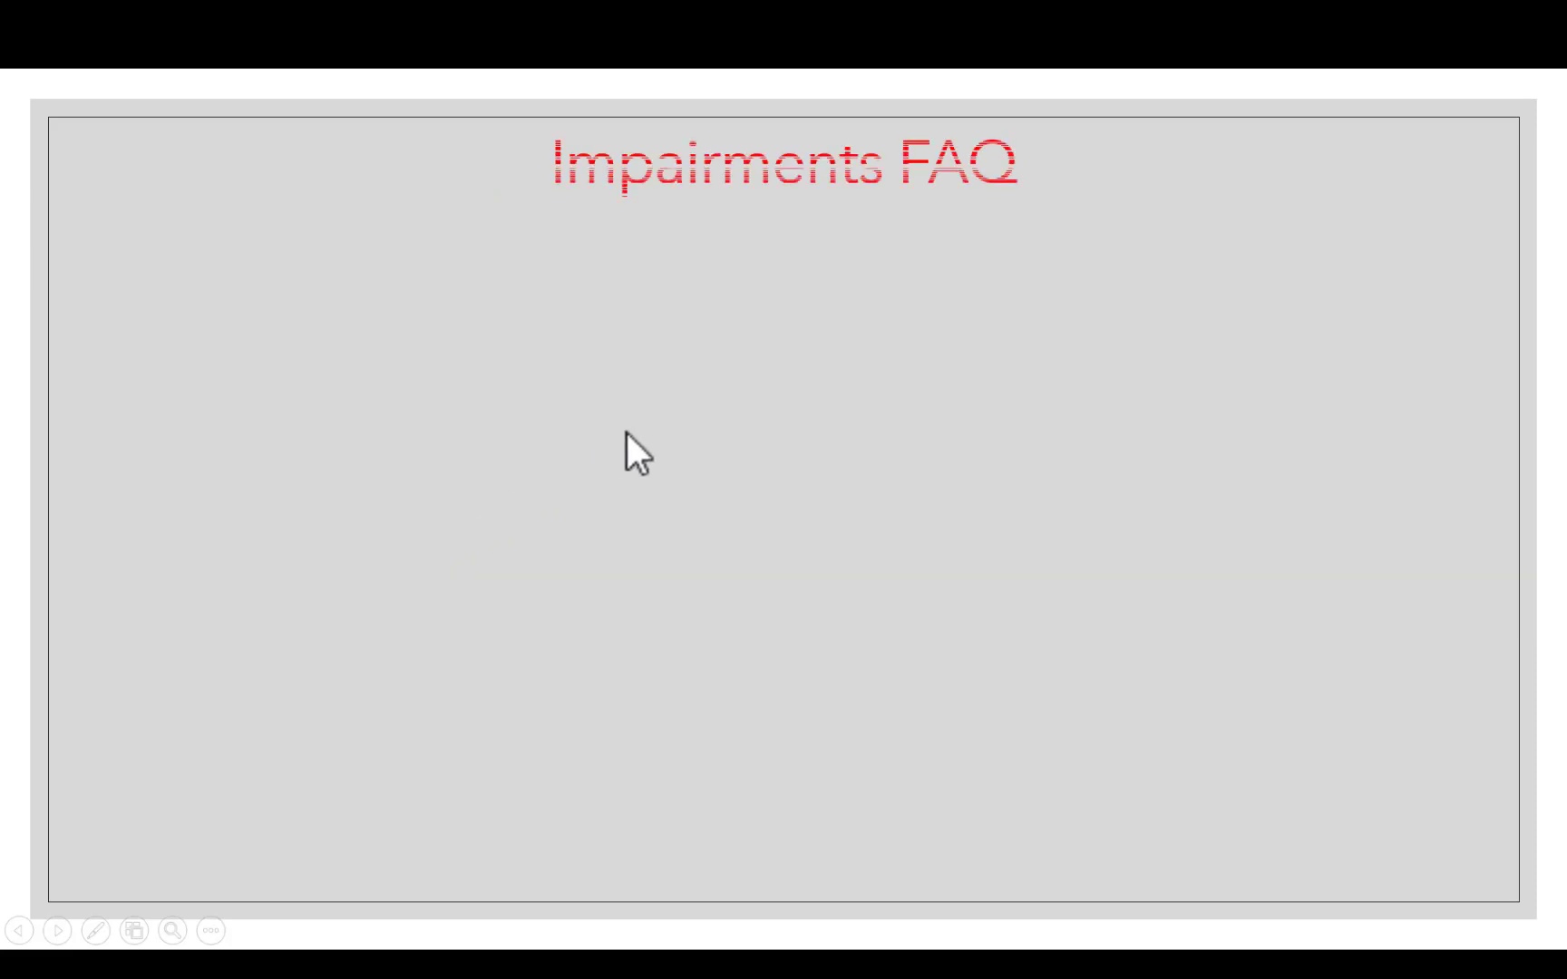
{"action": "key", "text": "Left"}
{"action": "key", "text": "Left"}
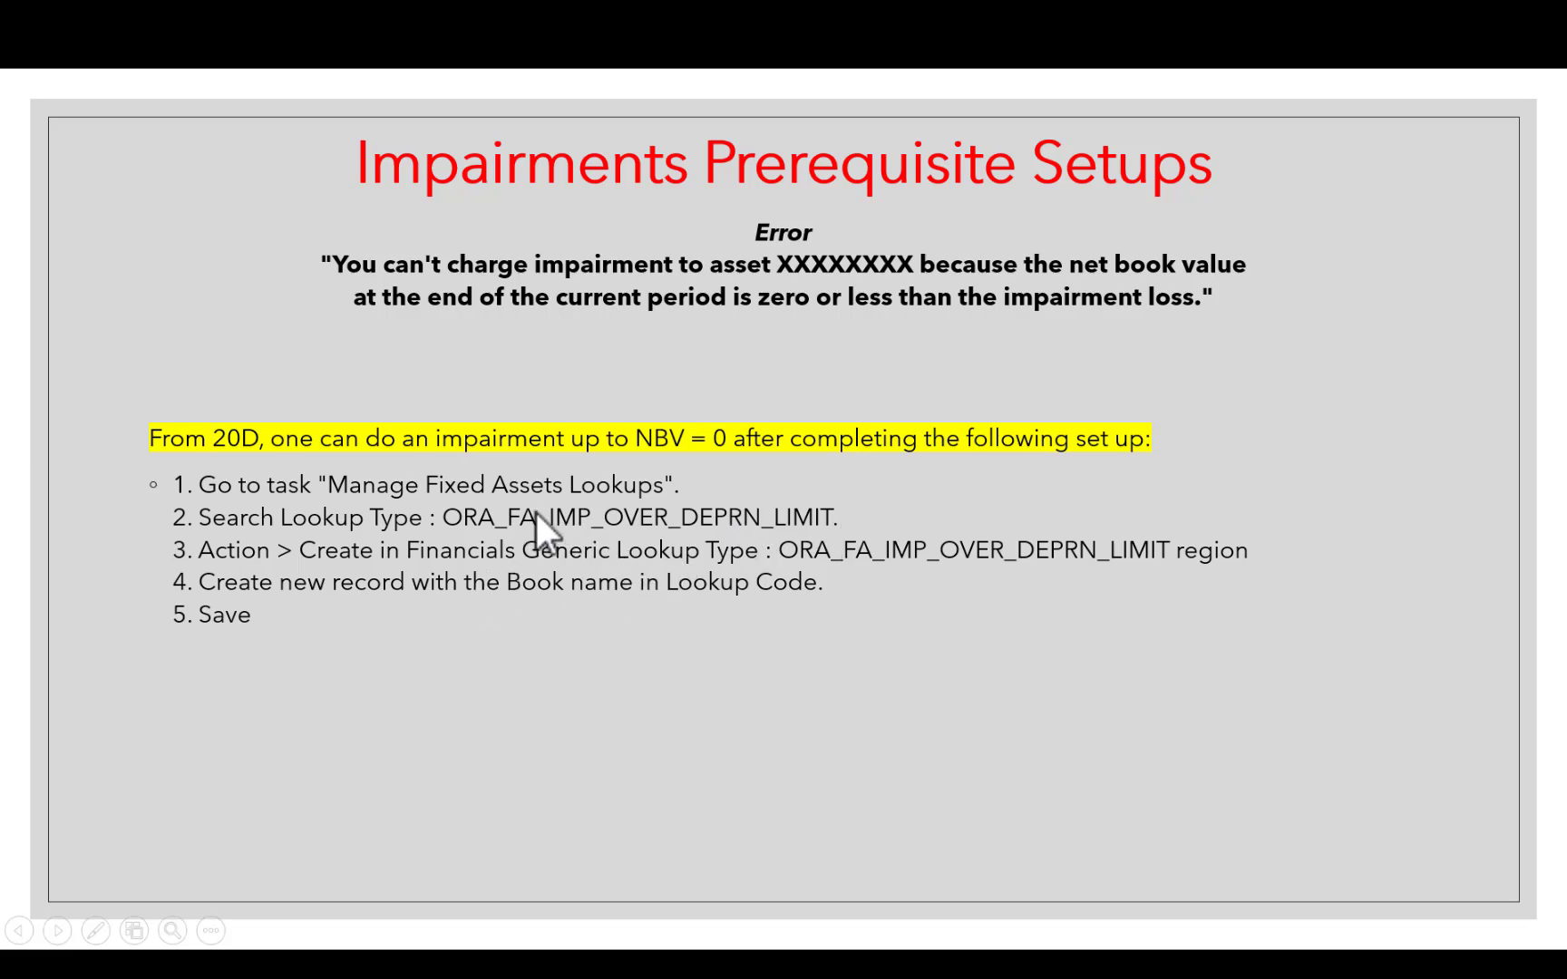
Step: Switch back to Oracle Fusion in the browser and try to reload the Monitor Processes page
{"action": "key", "text": "alt+Tab"}
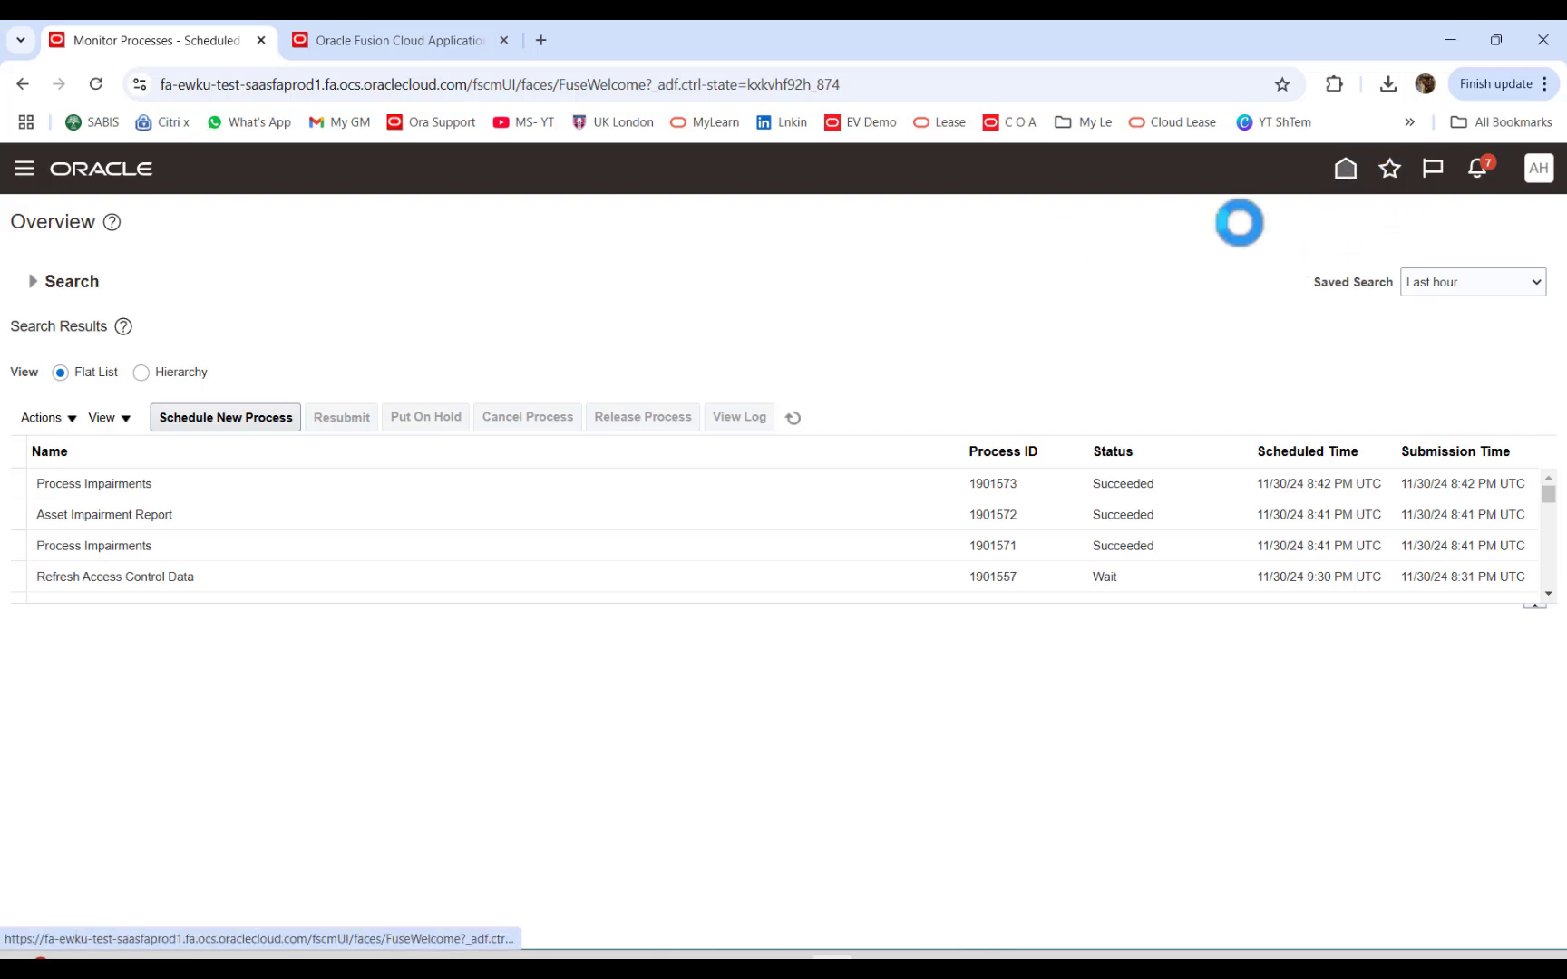
{"action": "left_click", "coordinate": [97, 84]}
{"action": "left_click", "coordinate": [858, 261]}
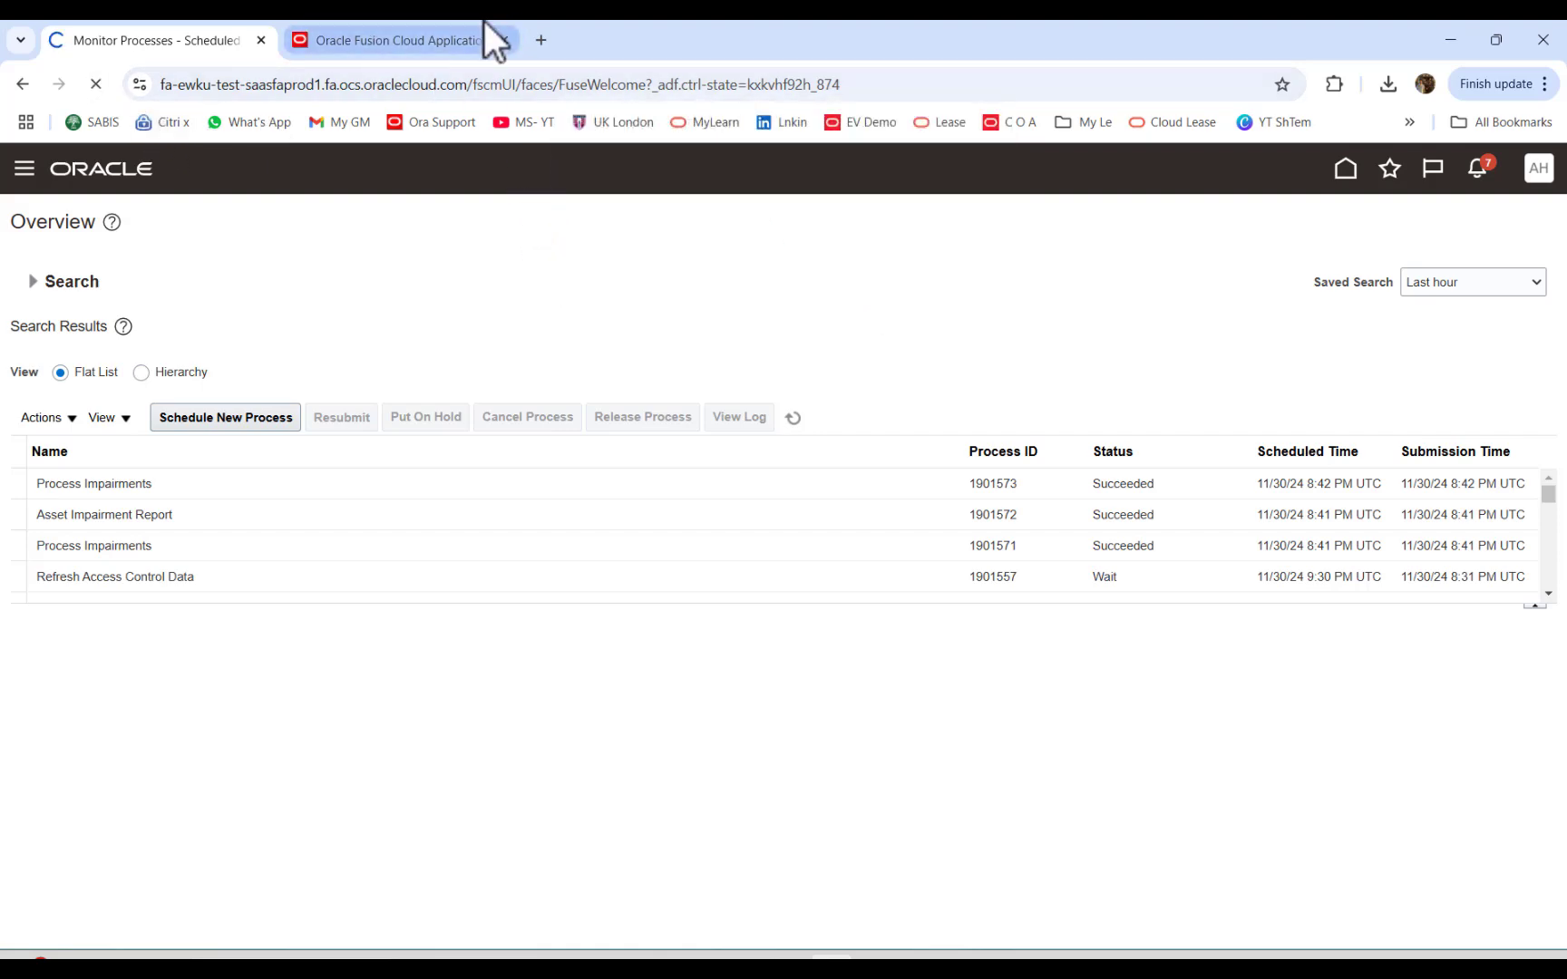
{"action": "left_click", "coordinate": [409, 39]}
{"action": "left_click", "coordinate": [203, 38]}
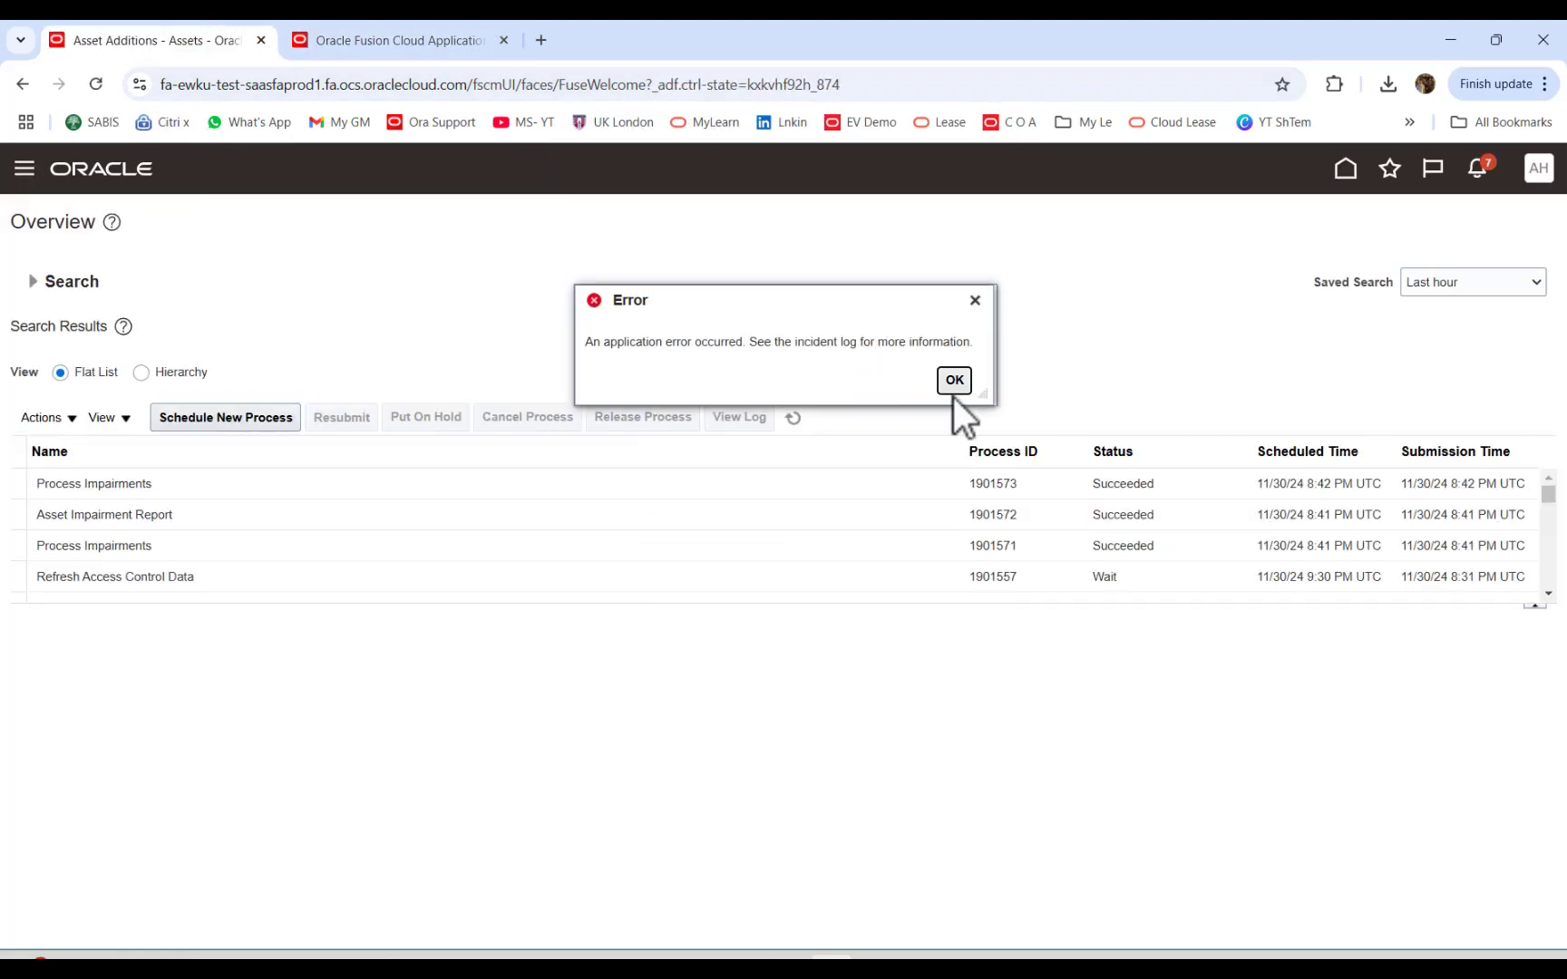
{"action": "left_click", "coordinate": [954, 379]}
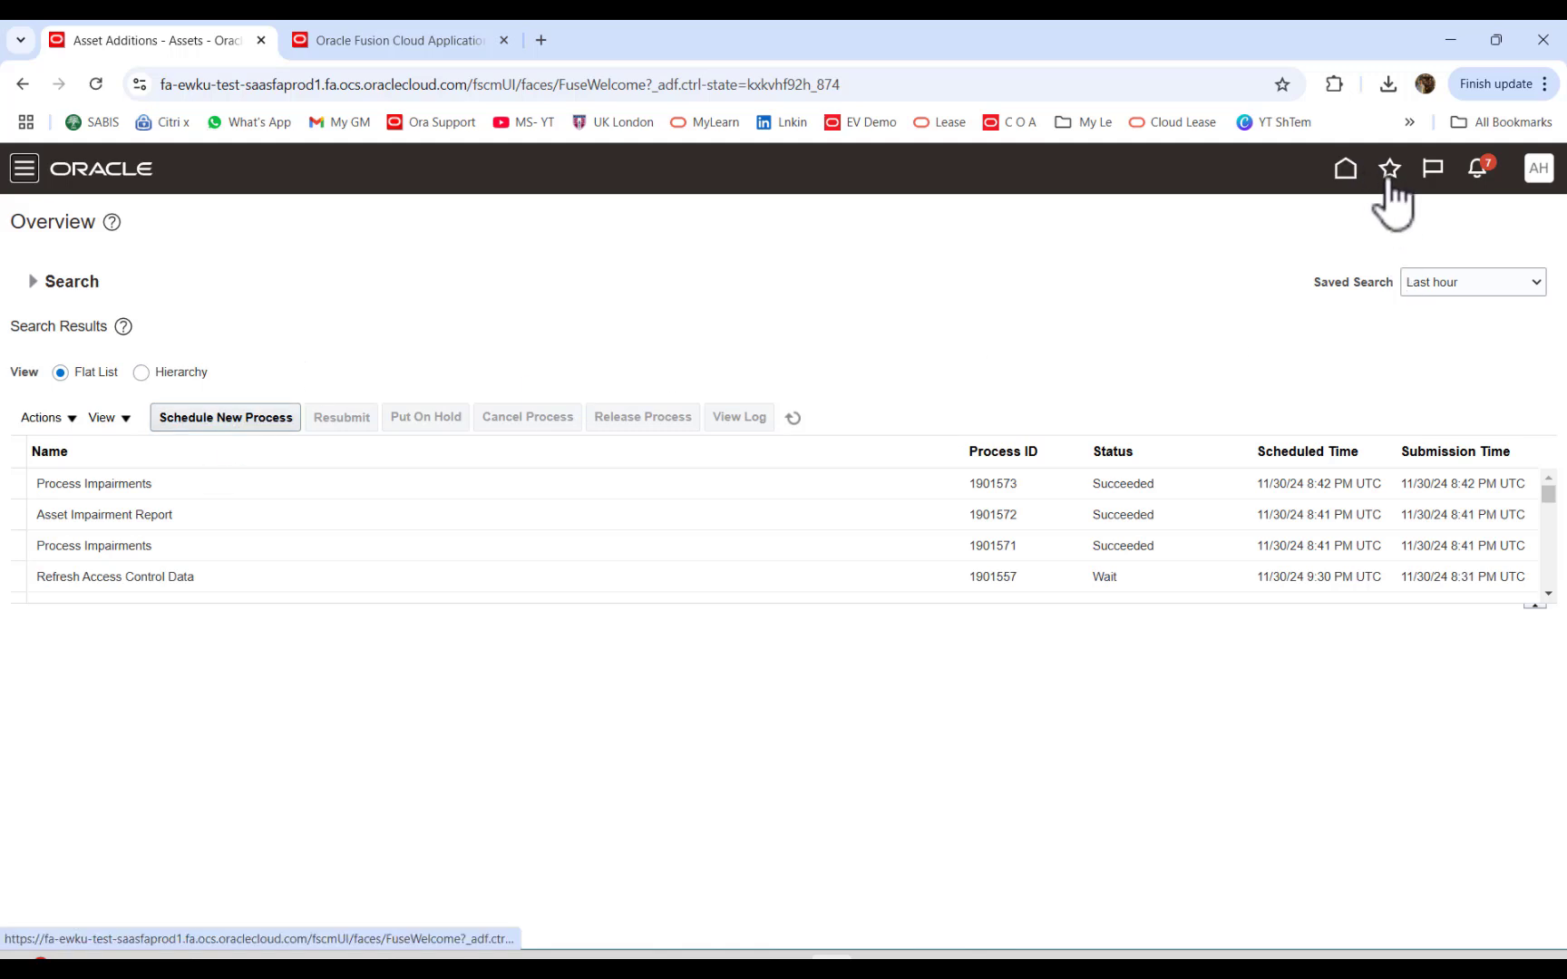
Step: Go from the home page to the Fixed Assets work area and open the Impair Assets task
{"action": "left_click", "coordinate": [1349, 174]}
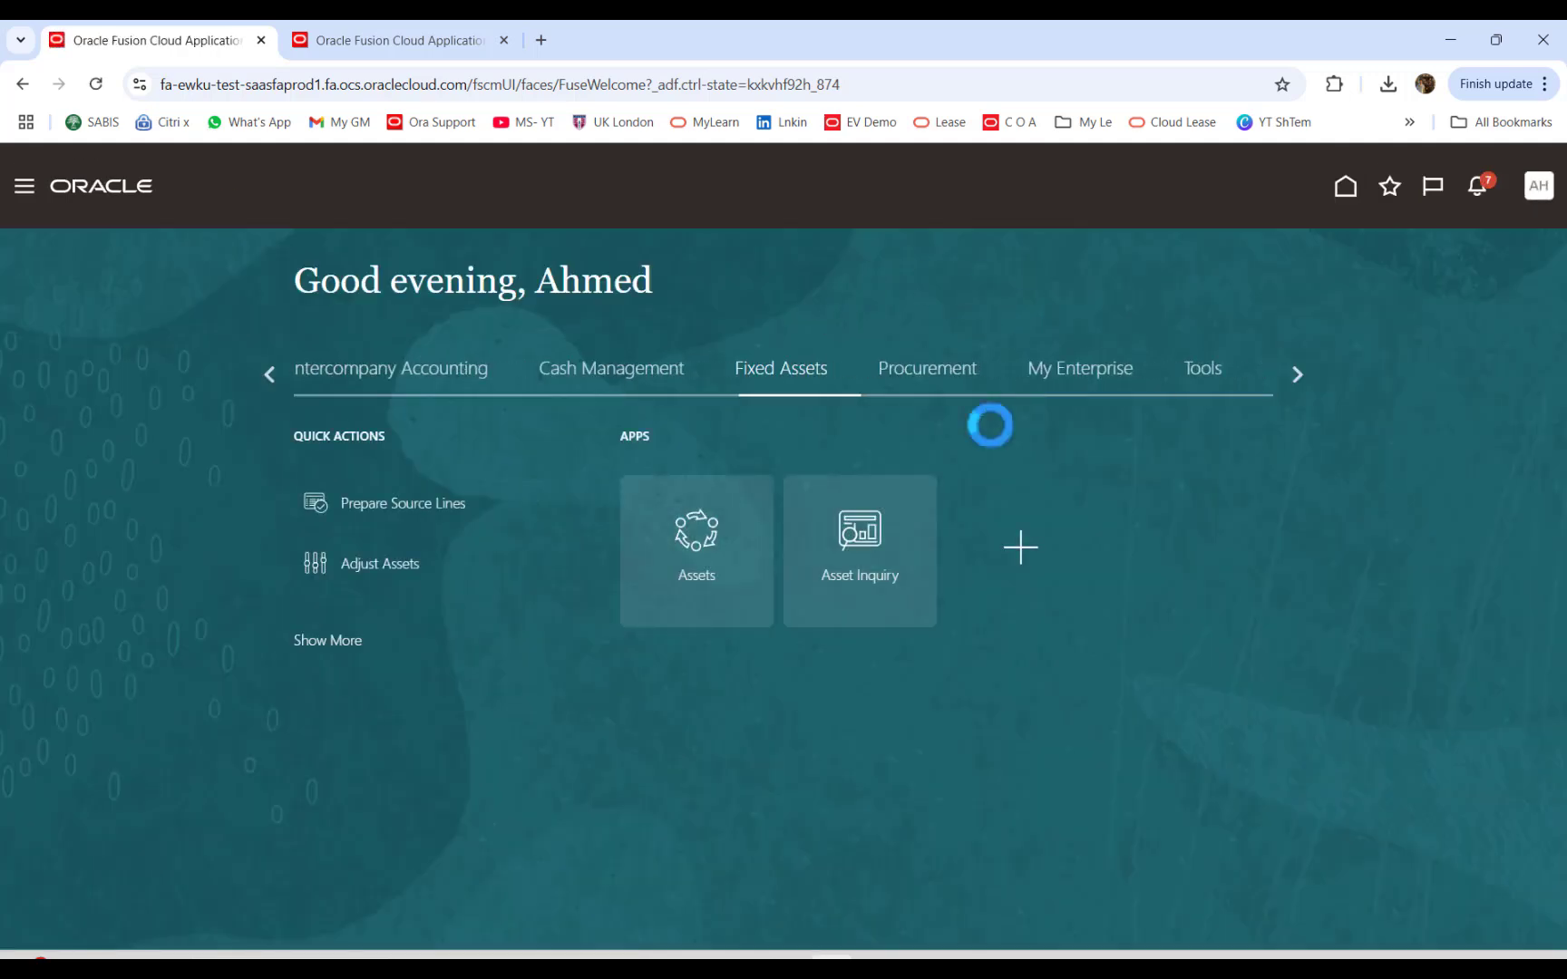
{"action": "left_click", "coordinate": [707, 562]}
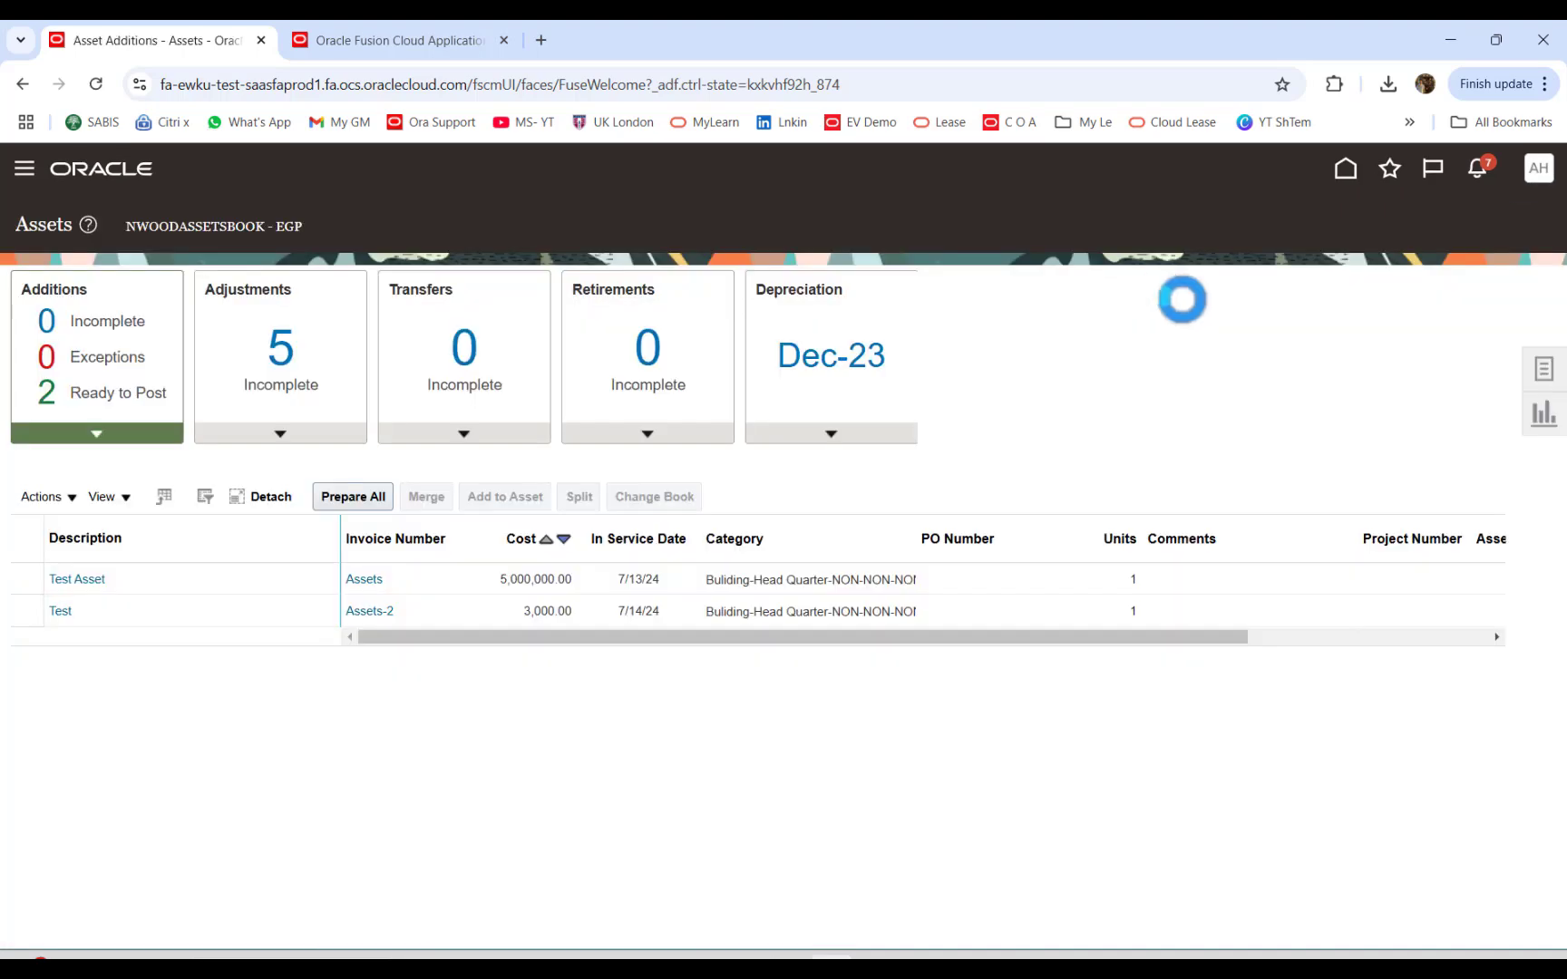
{"action": "left_click", "coordinate": [1541, 371]}
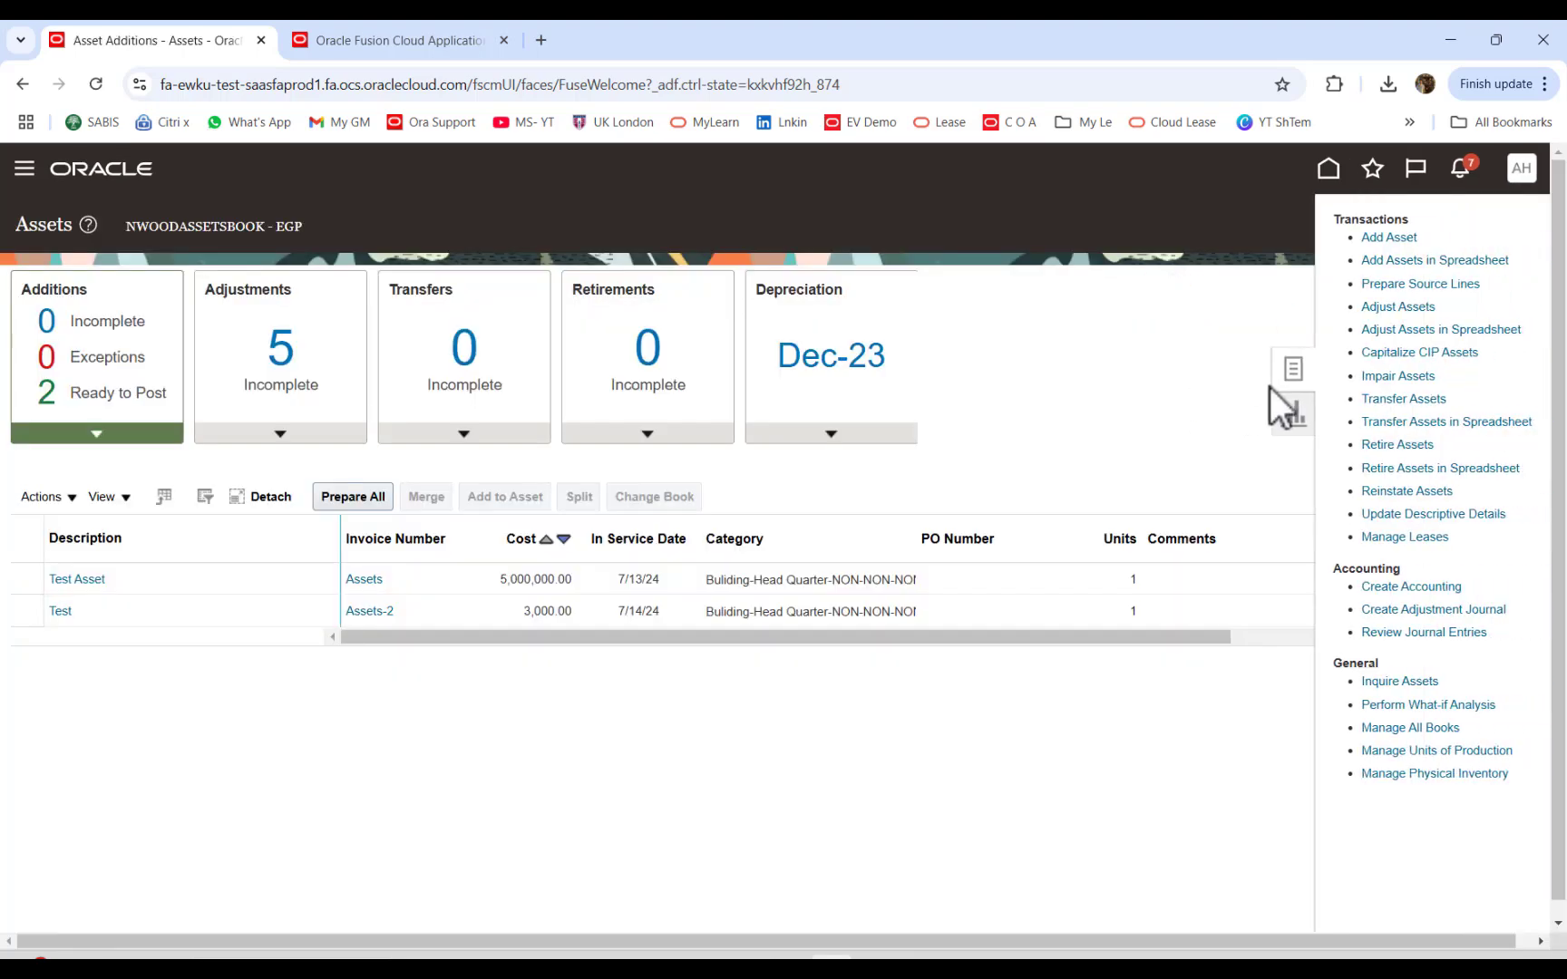
{"action": "left_click", "coordinate": [1397, 377]}
Step: Search the impairments of book NWOODASSETSBOOK and check the Impairment Status of the "Impairment asset 1000081" transaction
{"action": "left_click", "coordinate": [430, 349]}
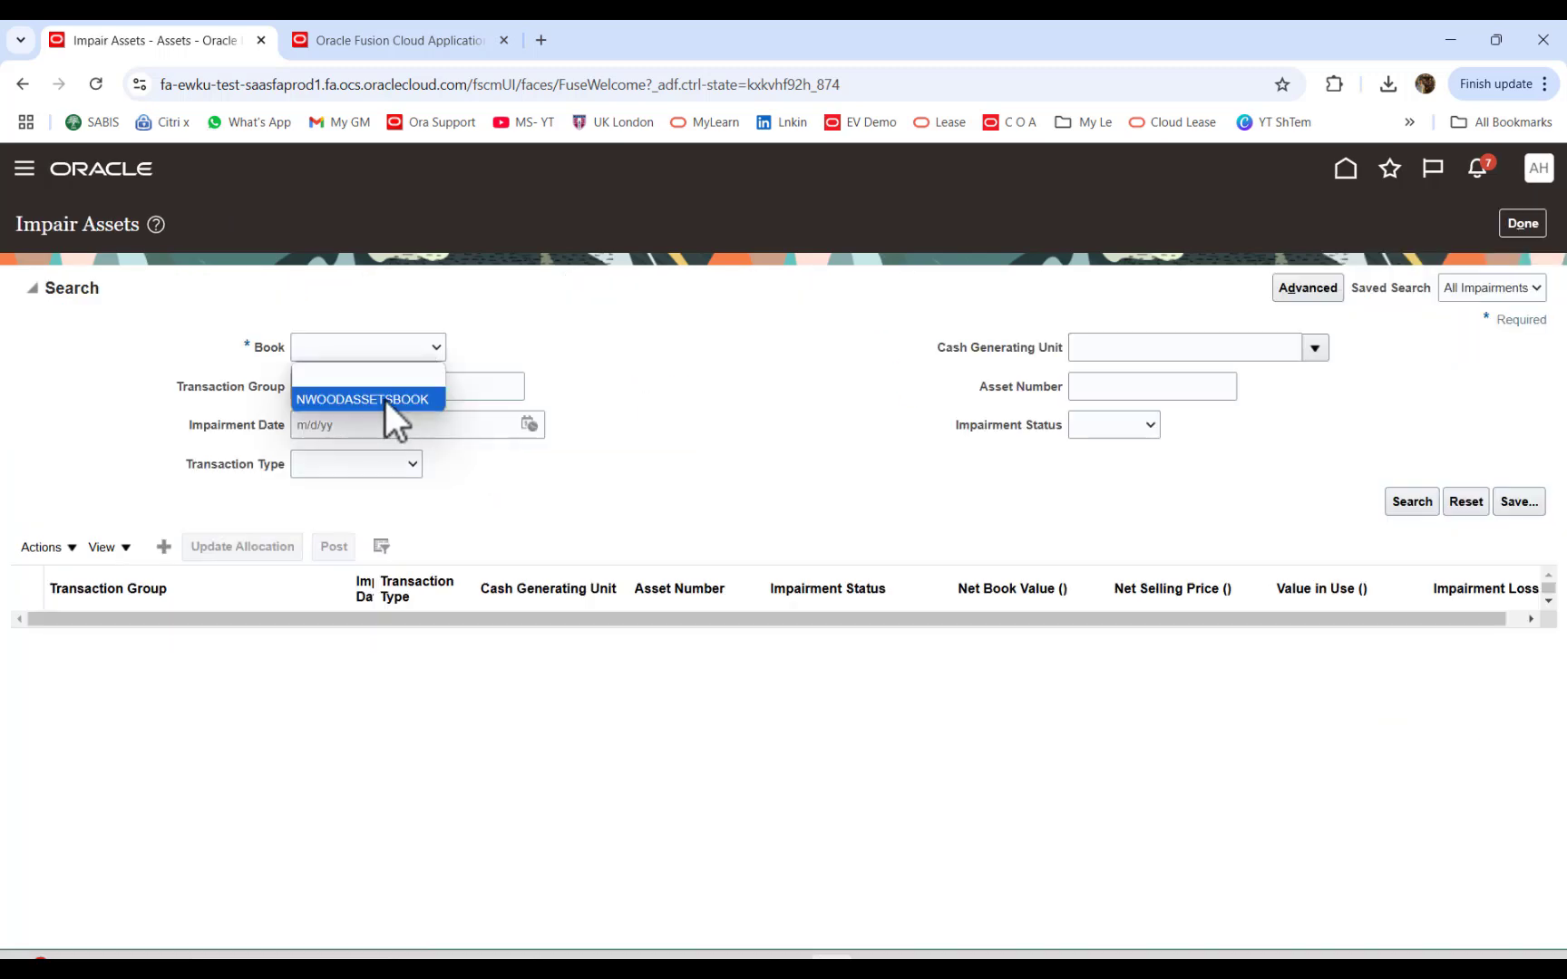
{"action": "left_click", "coordinate": [386, 400]}
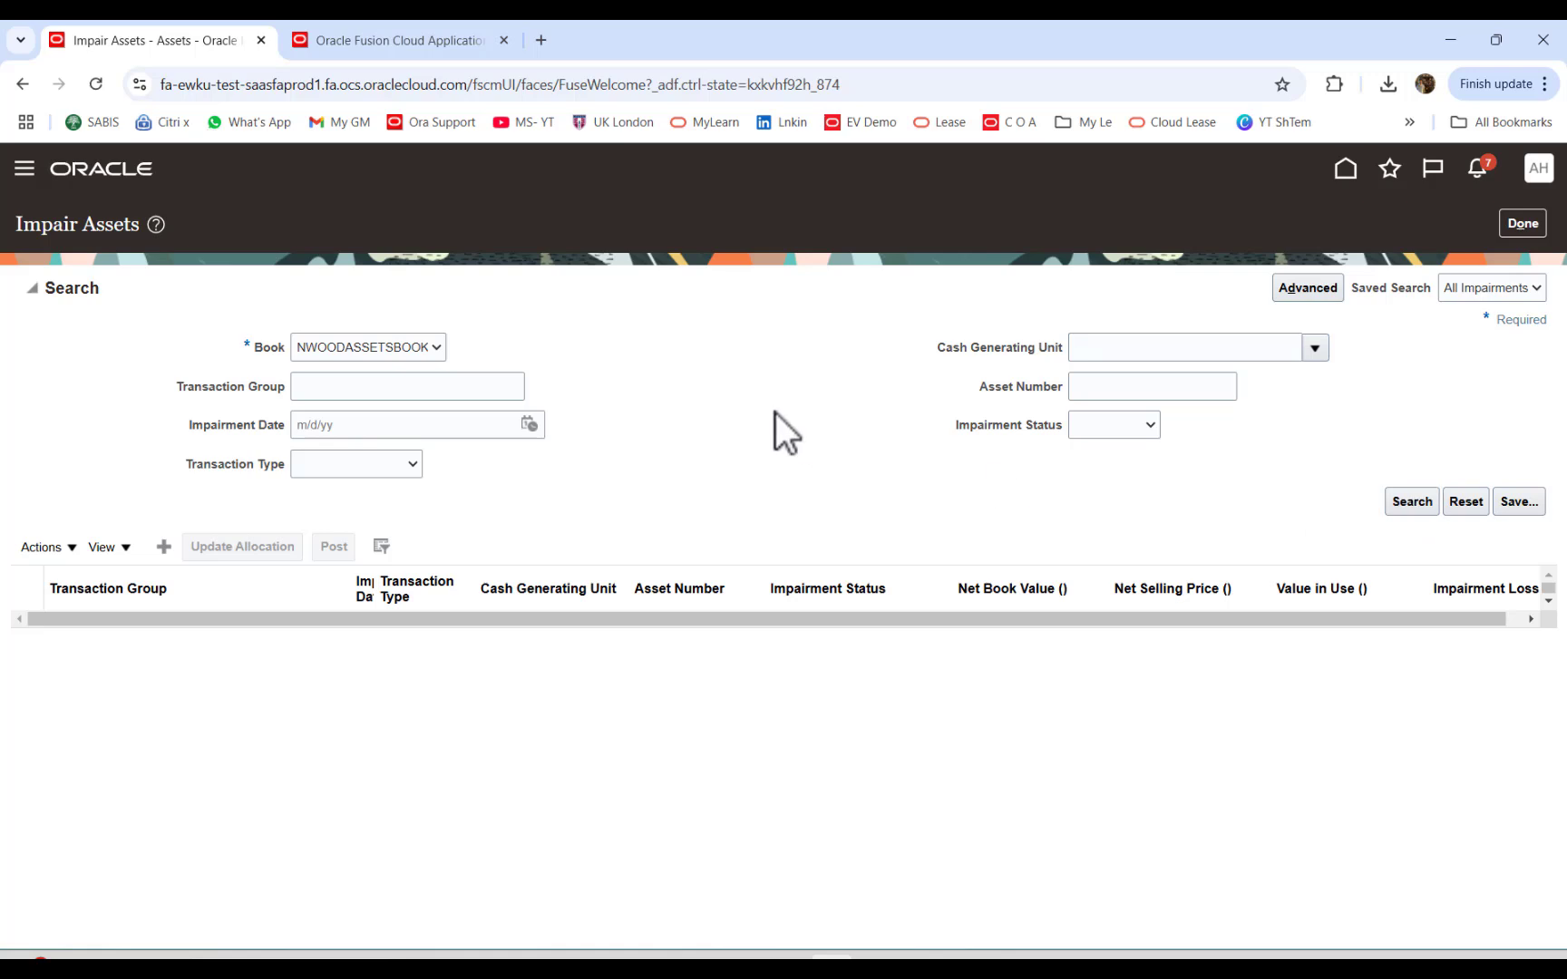
{"action": "left_click", "coordinate": [802, 419]}
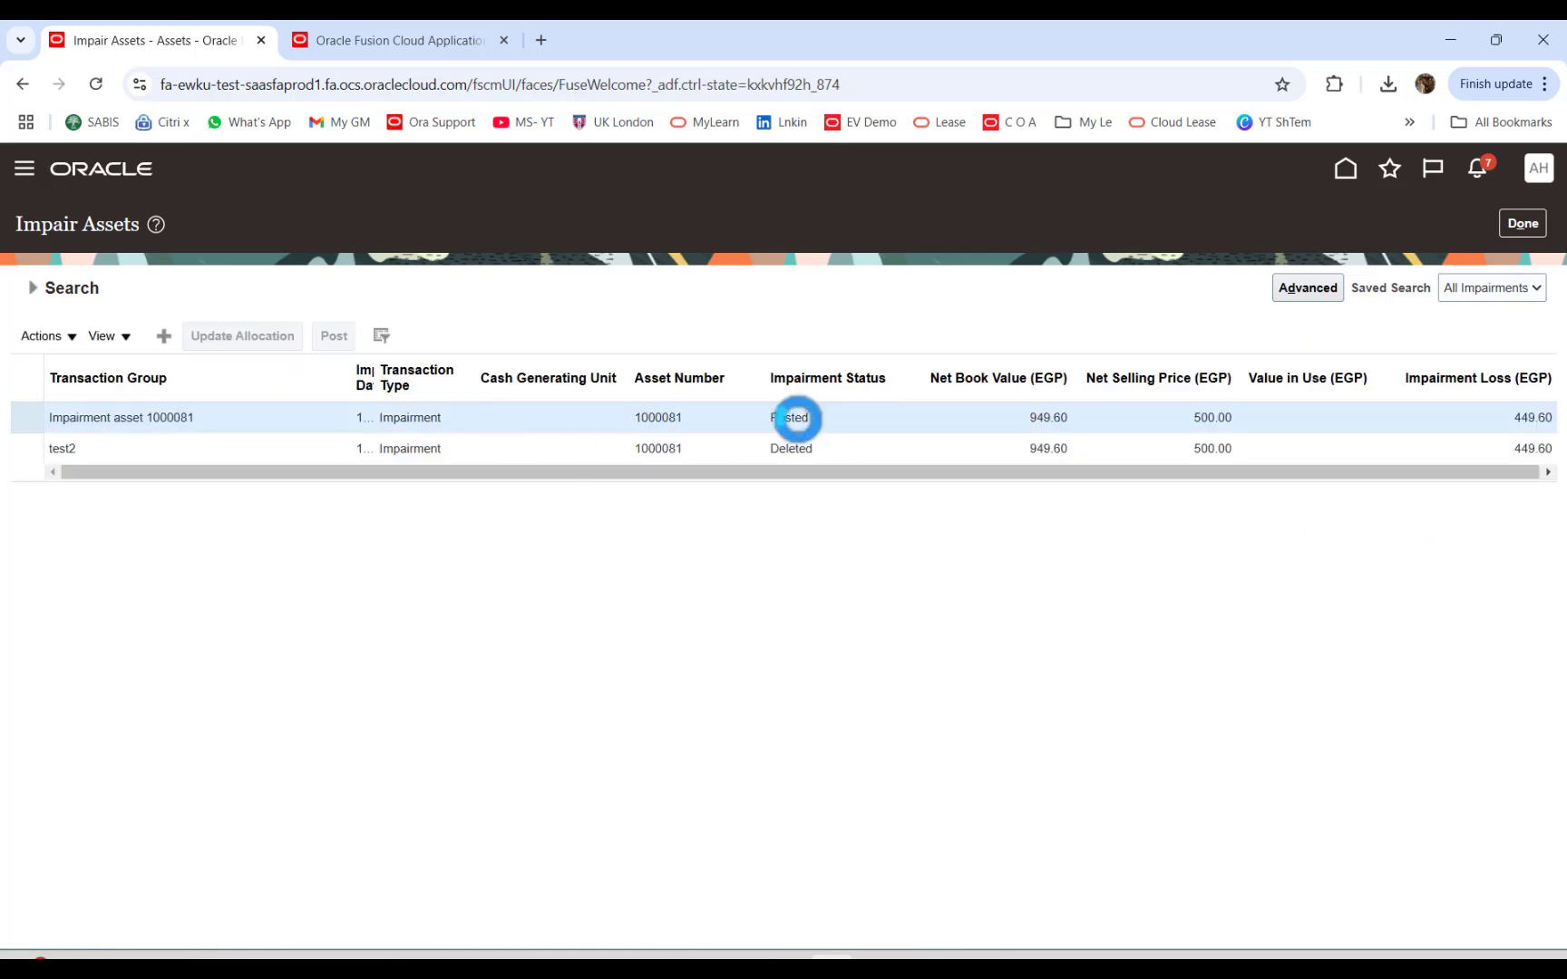
Step: Review the actions available for the "Impairment asset 1000081" transaction in Impair Assets
{"action": "left_click", "coordinate": [63, 343]}
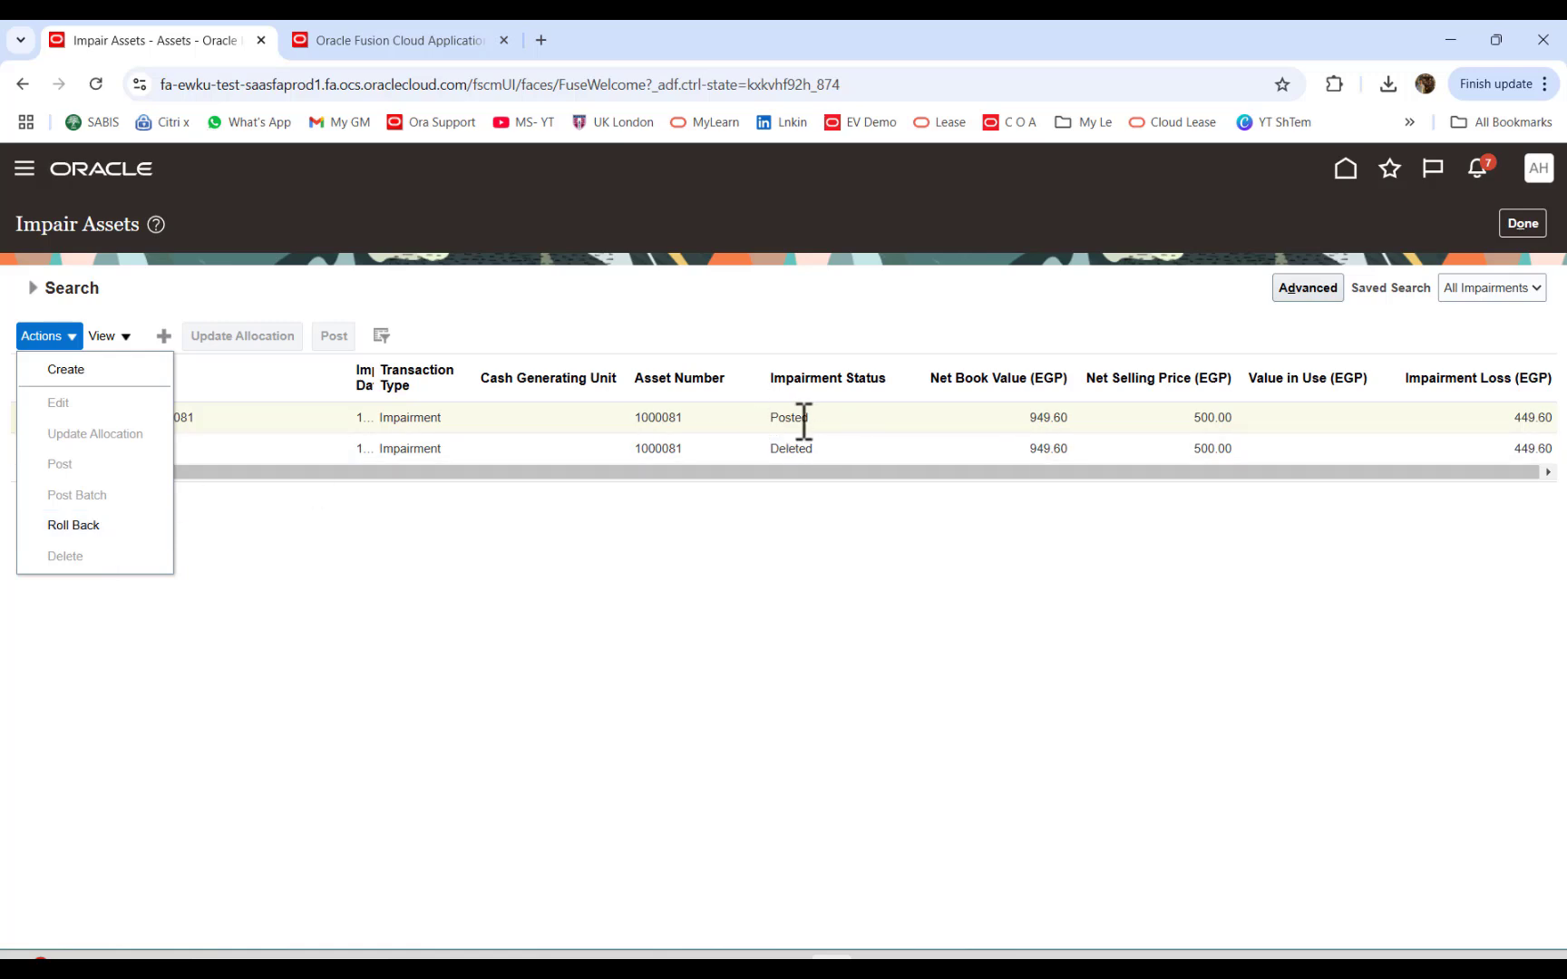
{"action": "left_click", "coordinate": [771, 546]}
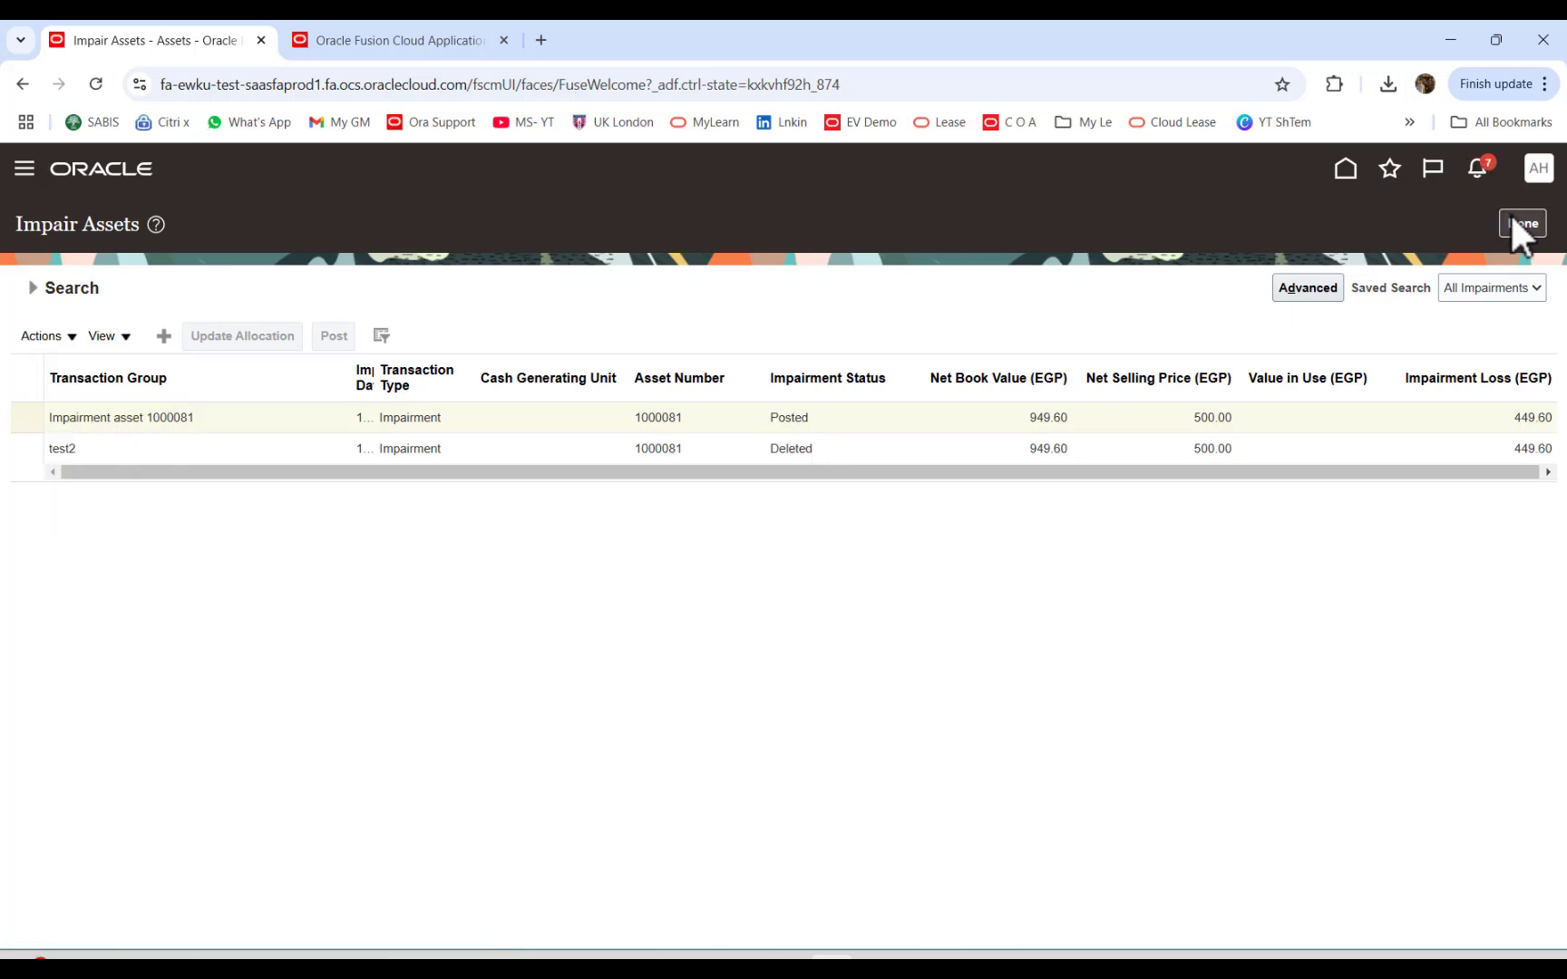
Step: Leave Impair Assets and open the Create Accounting task from the Assets work area for book NWOODASSETSBOOK
{"action": "left_click", "coordinate": [1547, 377]}
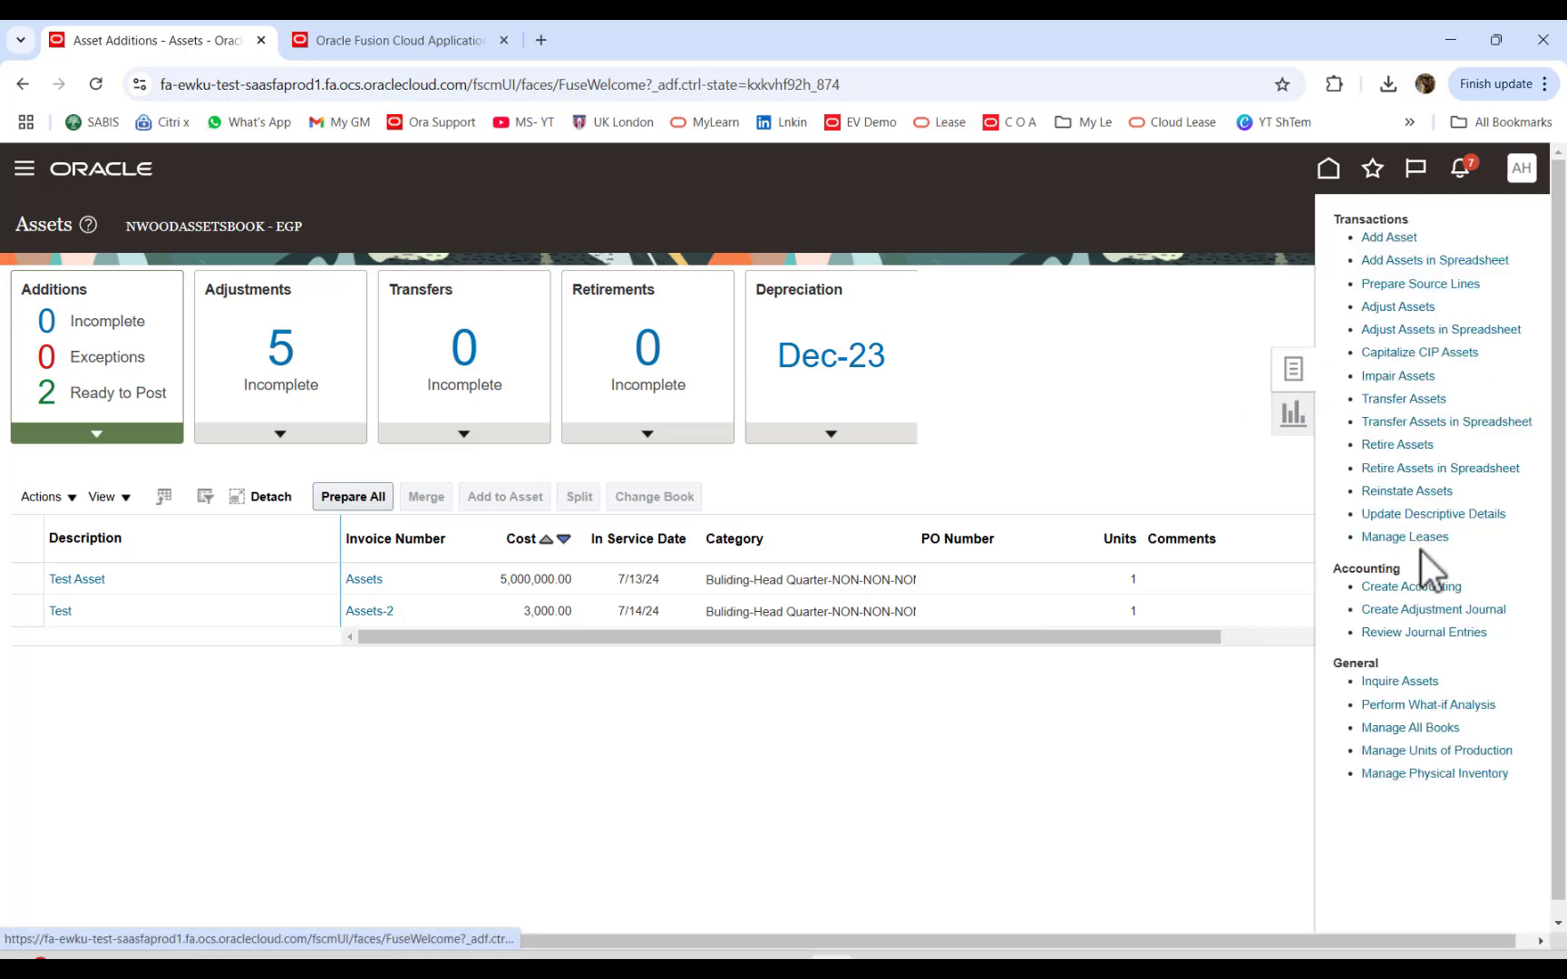
{"action": "left_click", "coordinate": [1415, 587]}
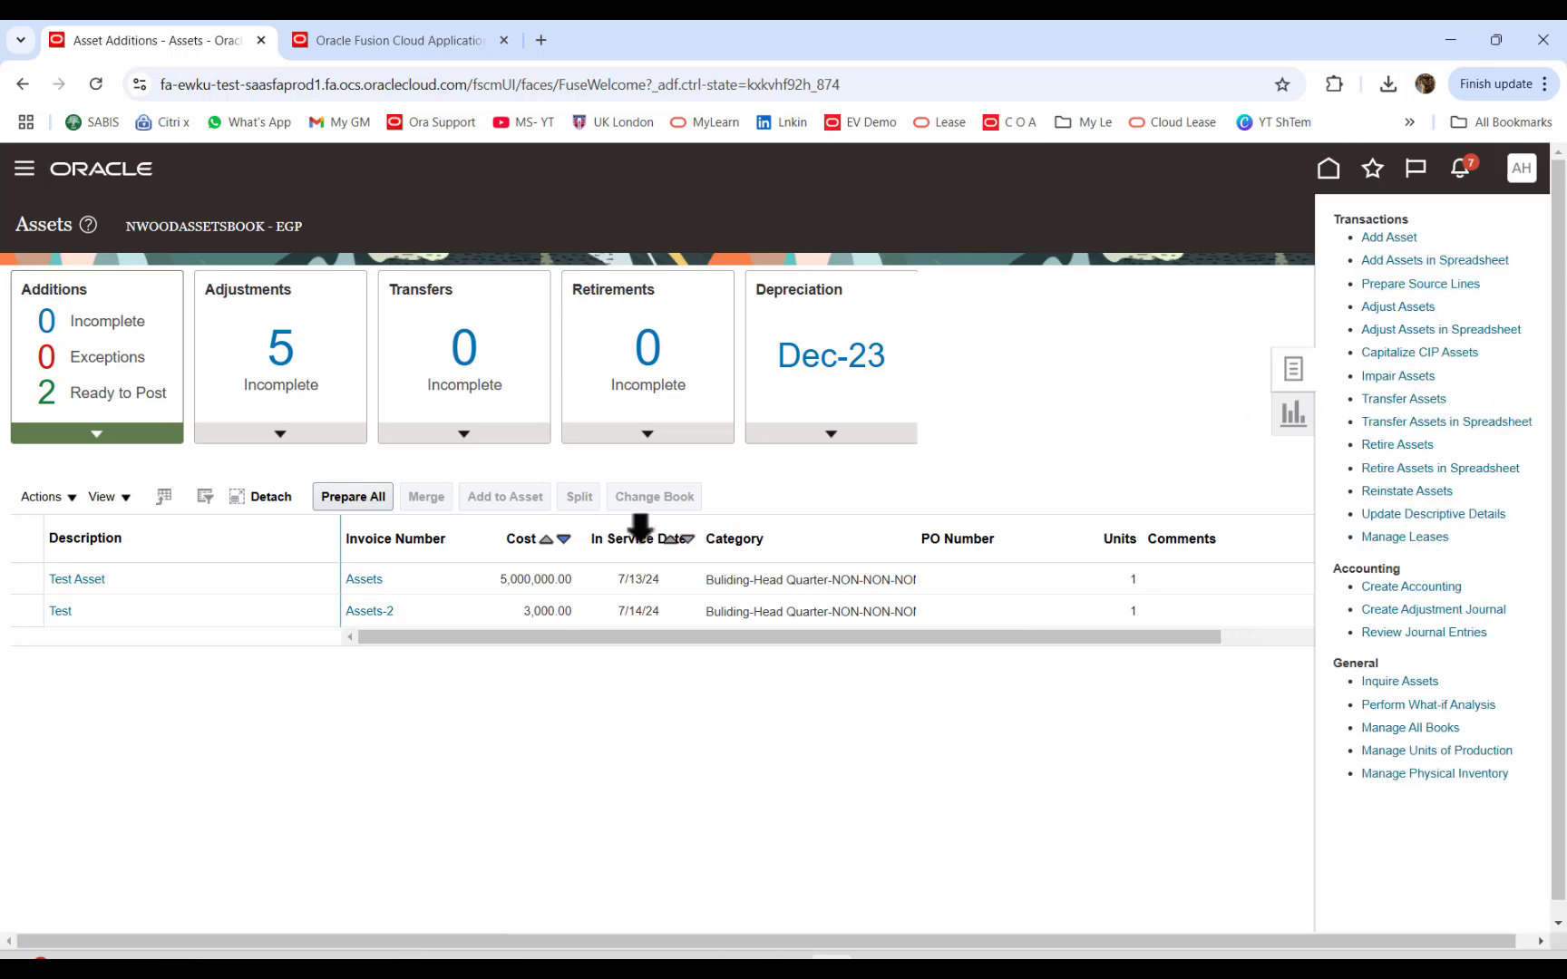
{"action": "left_click", "coordinate": [523, 469]}
{"action": "left_click", "coordinate": [403, 673]}
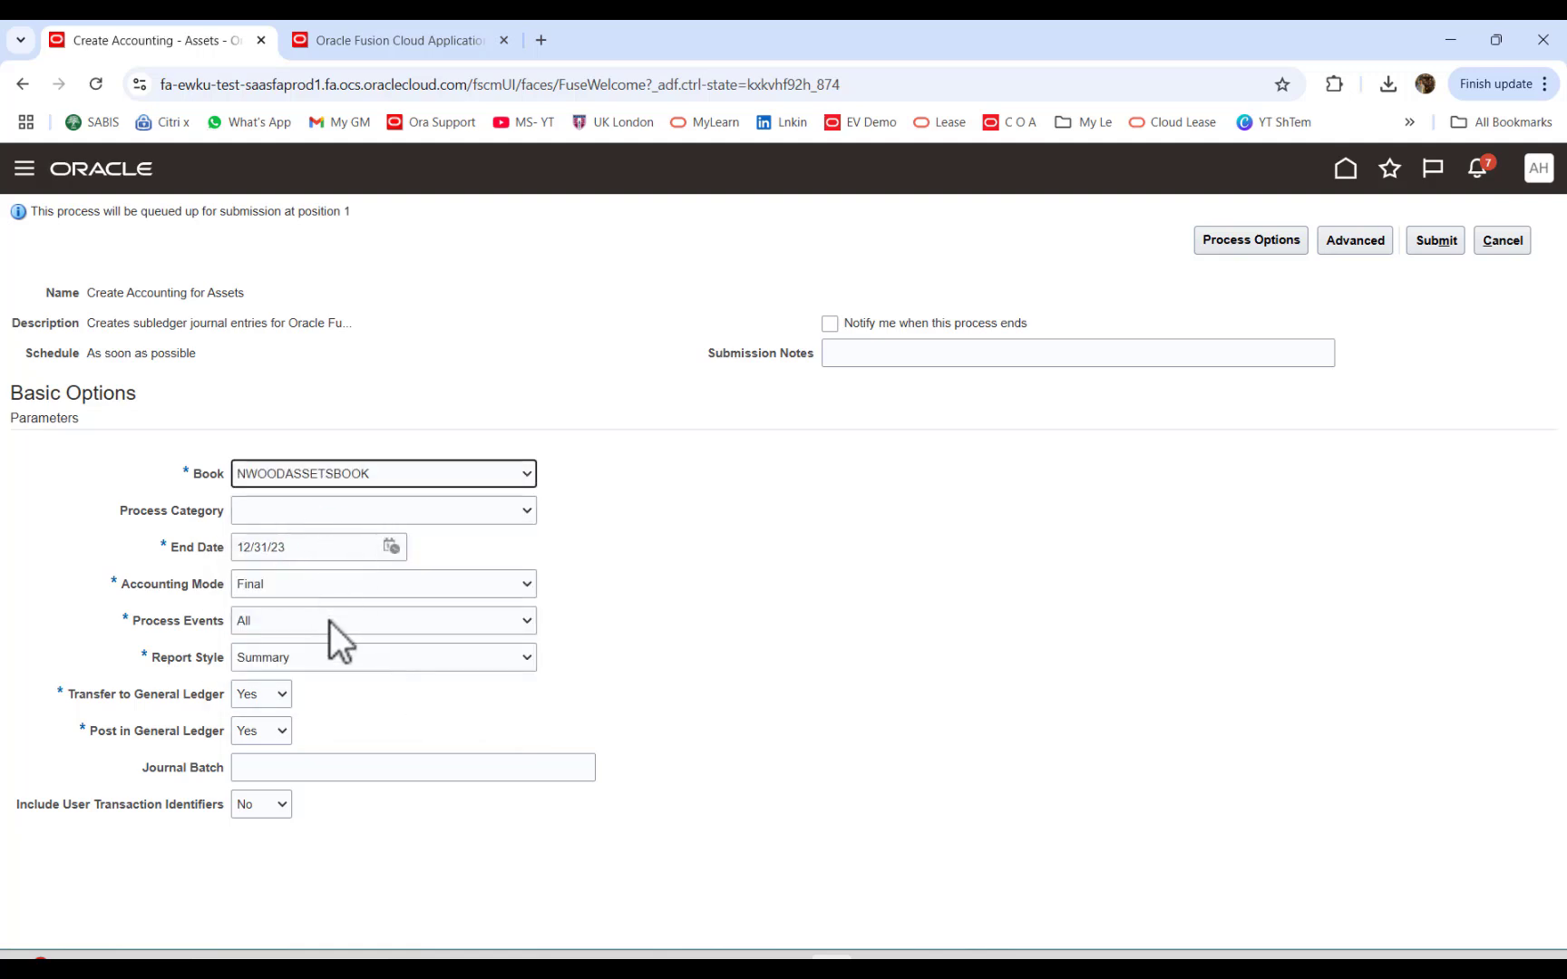
Step: Submit Create Accounting for Assets with Accounting Mode set to Draft and Report Style set to Detail
{"action": "left_click", "coordinate": [322, 584]}
{"action": "left_click", "coordinate": [330, 612]}
{"action": "left_click", "coordinate": [317, 654]}
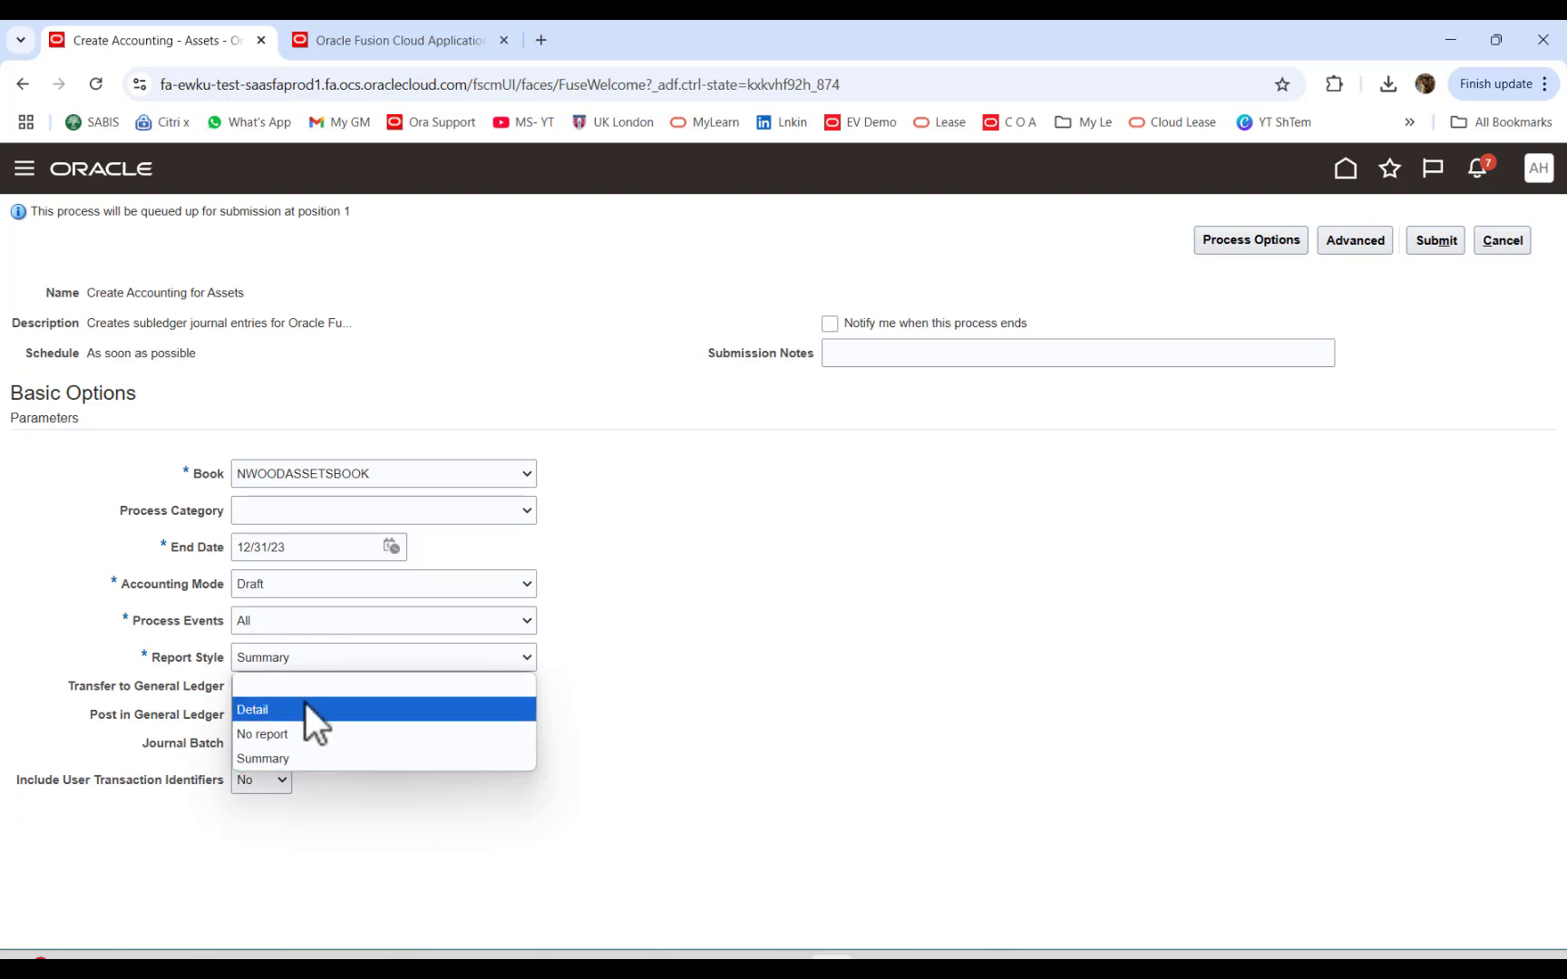
{"action": "left_click", "coordinate": [304, 702]}
{"action": "left_click", "coordinate": [1435, 242]}
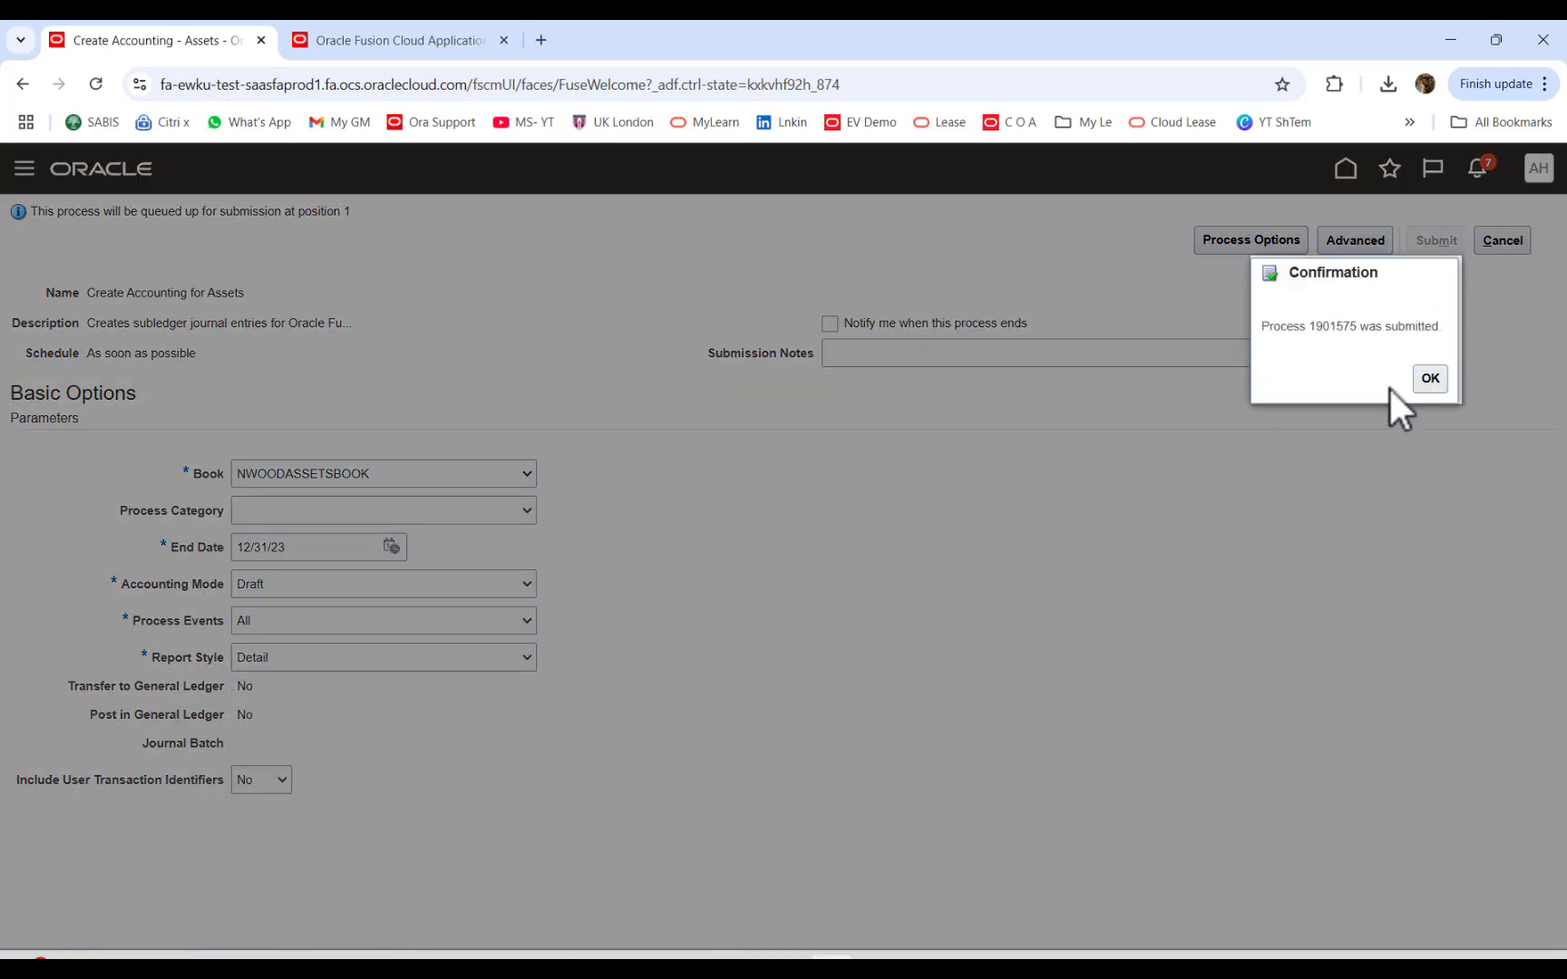
{"action": "left_click", "coordinate": [1430, 378]}
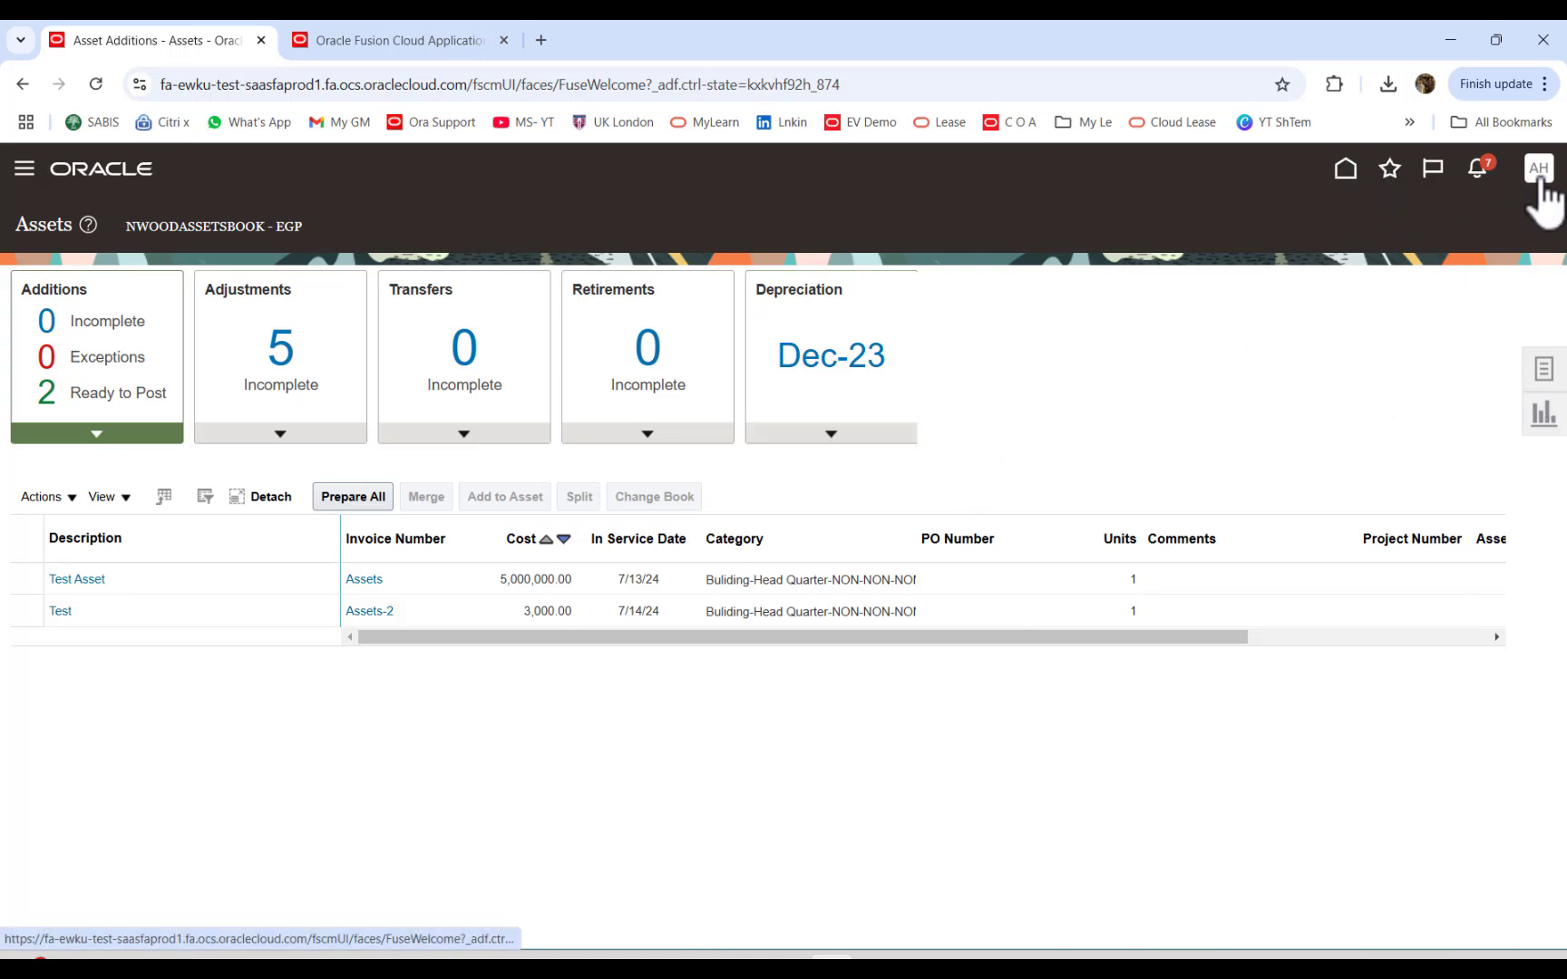
Step: Go to Setup and Maintenance, search the tasks for "manage fixed" and open Manage Fixed Assets Lookups
{"action": "left_click", "coordinate": [1539, 180]}
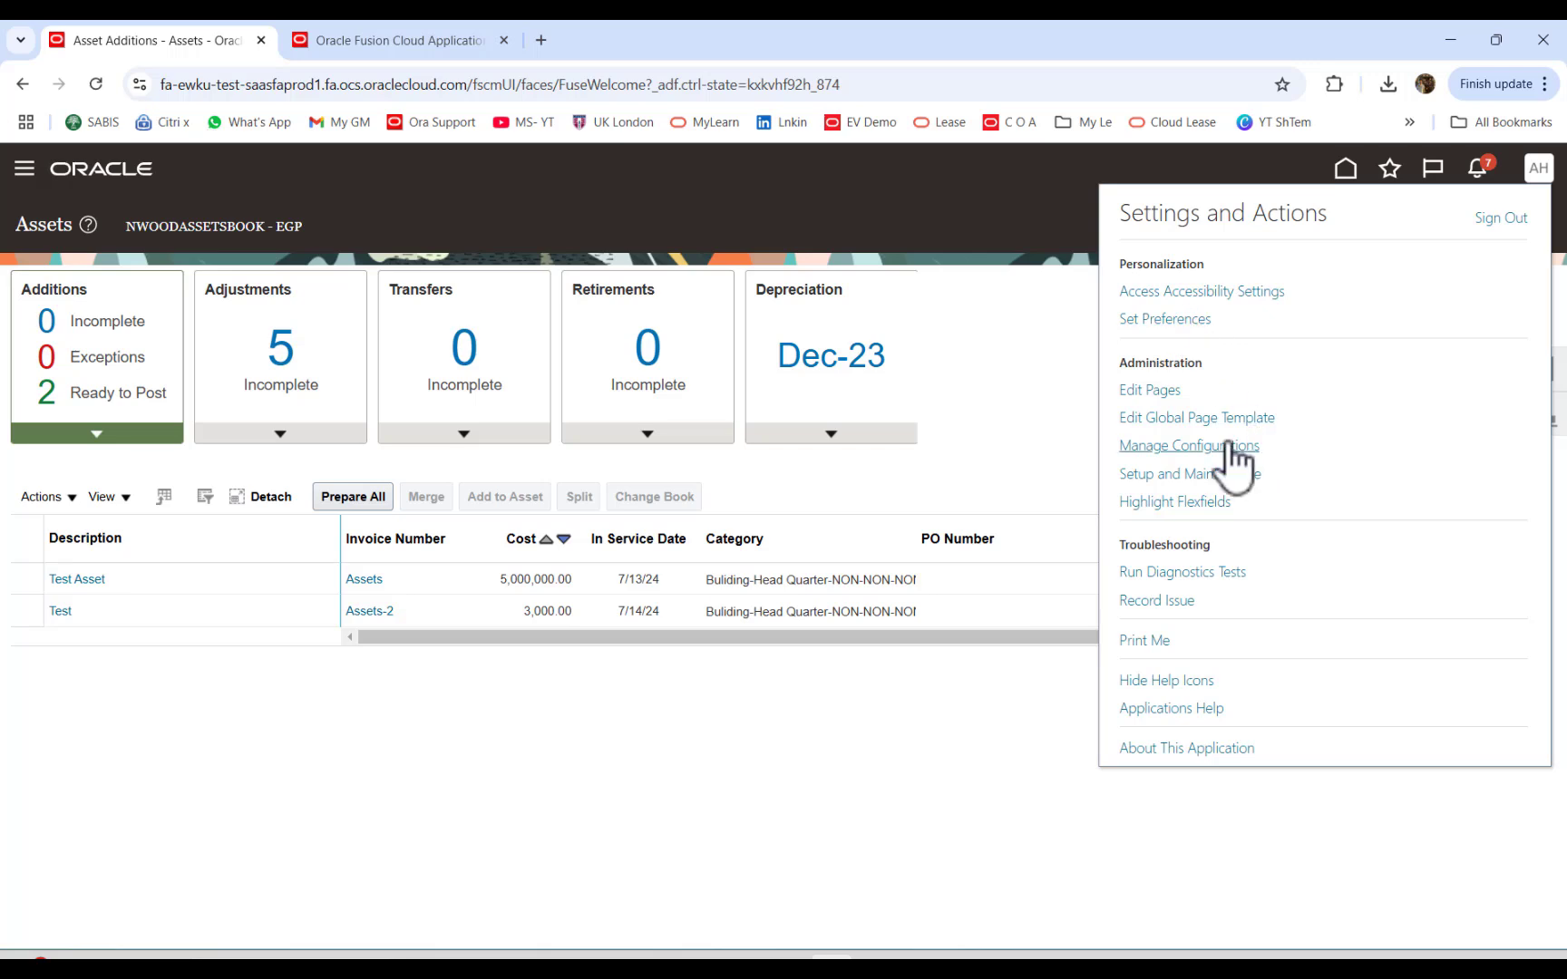
{"action": "left_click", "coordinate": [1204, 475]}
{"action": "left_click", "coordinate": [728, 292]}
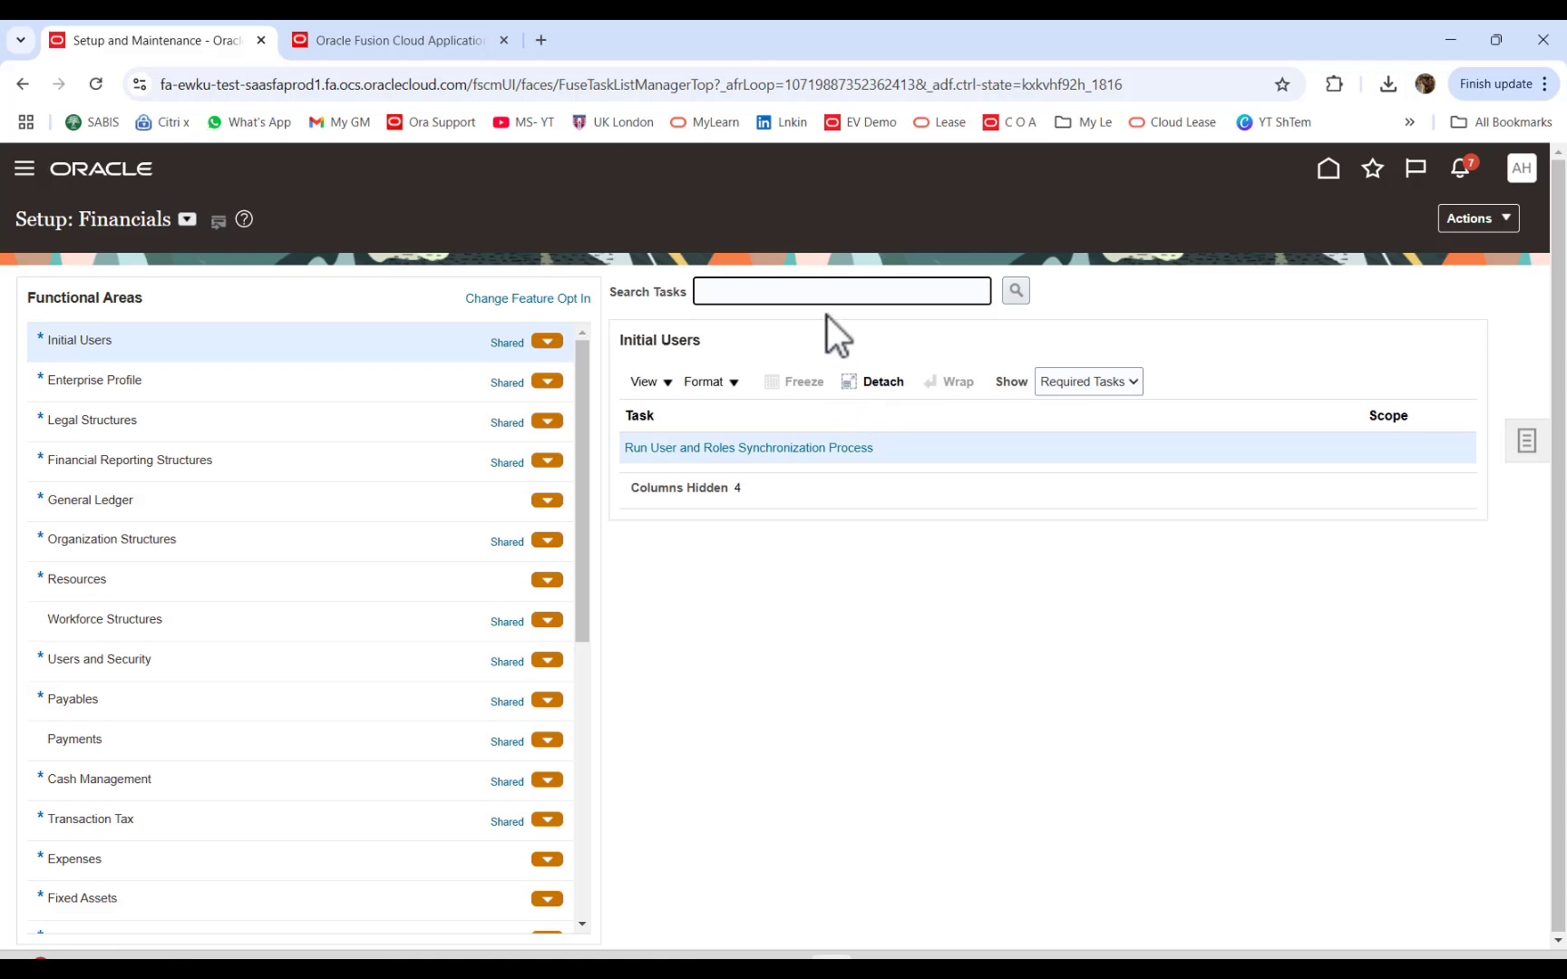
{"action": "type", "text": "manage fixed"}
{"action": "key", "text": "Return"}
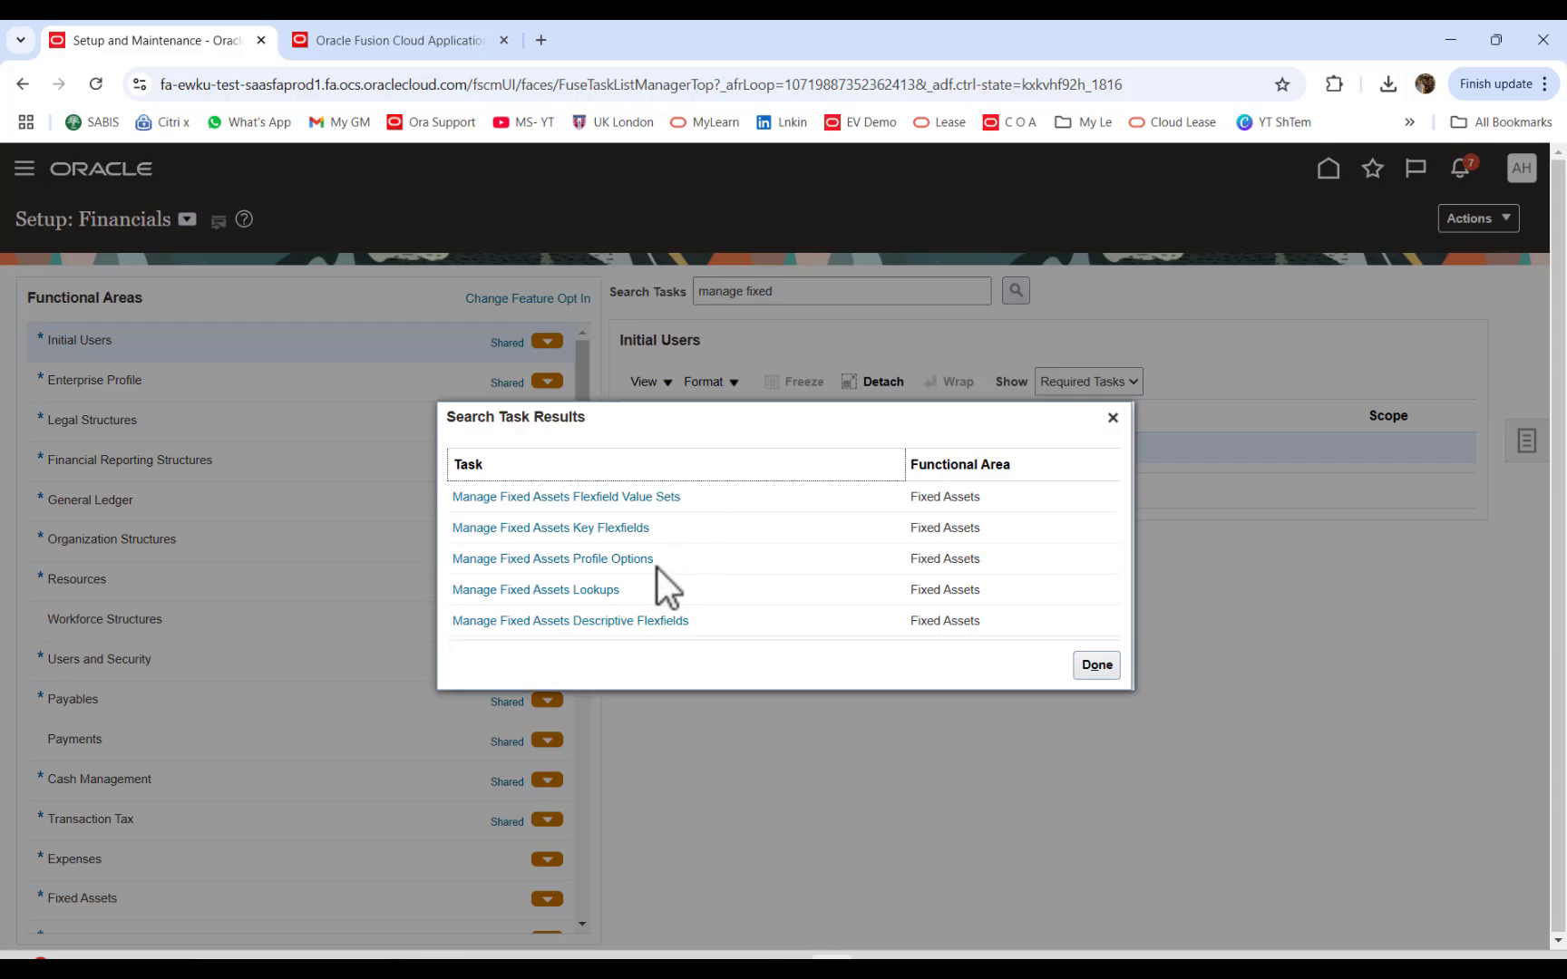
{"action": "left_click", "coordinate": [573, 591]}
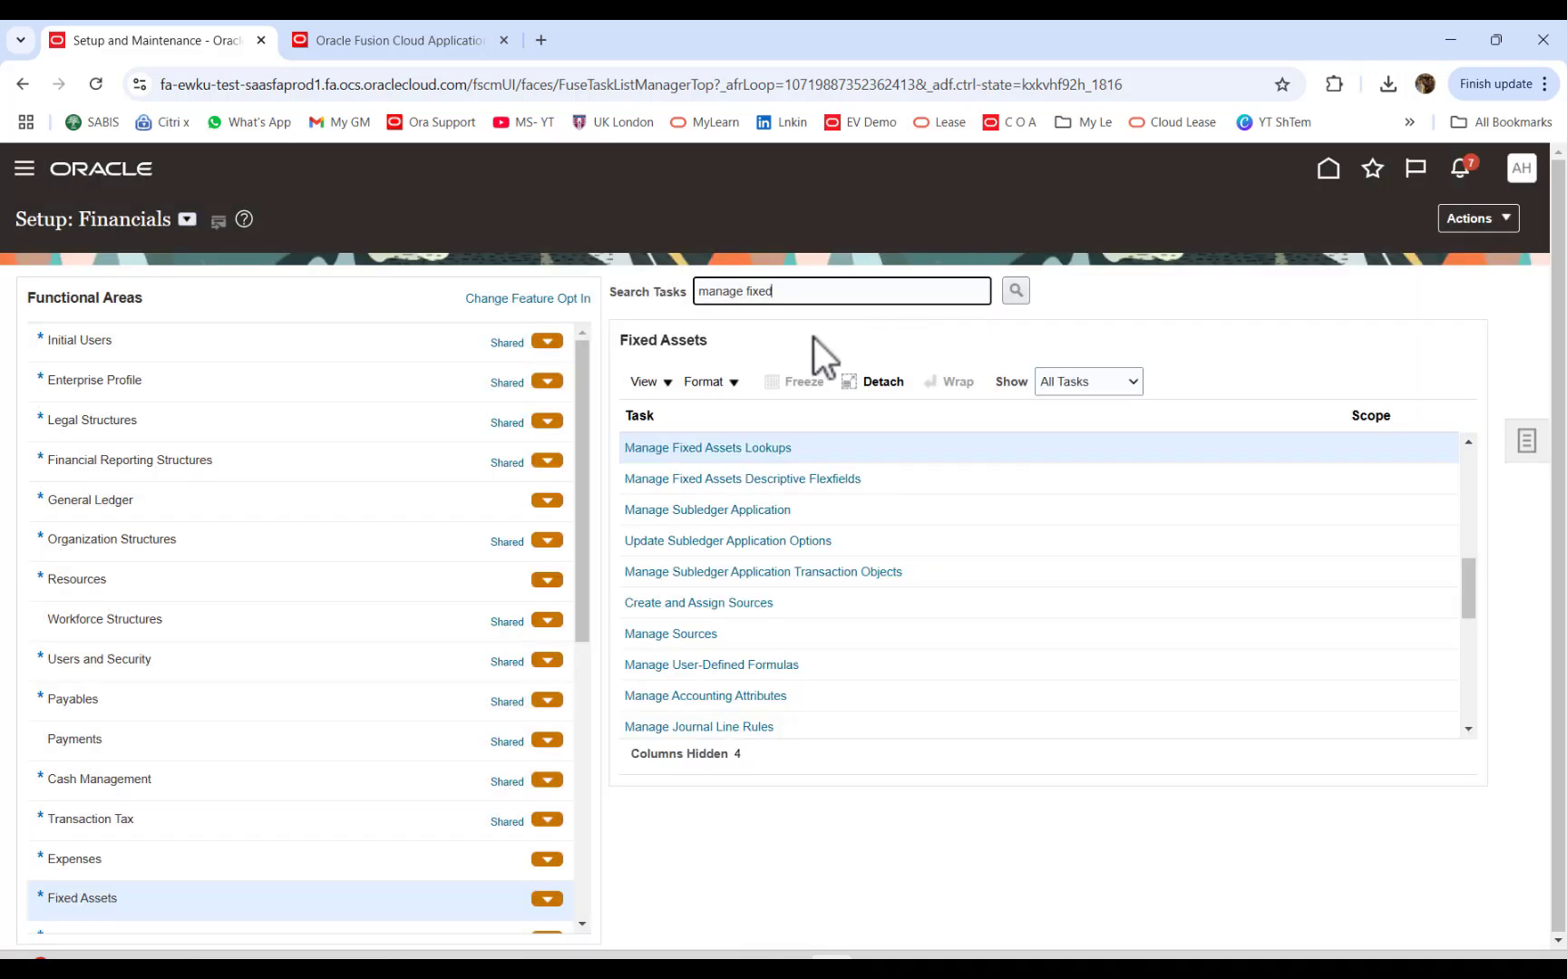
{"action": "left_click", "coordinate": [739, 449]}
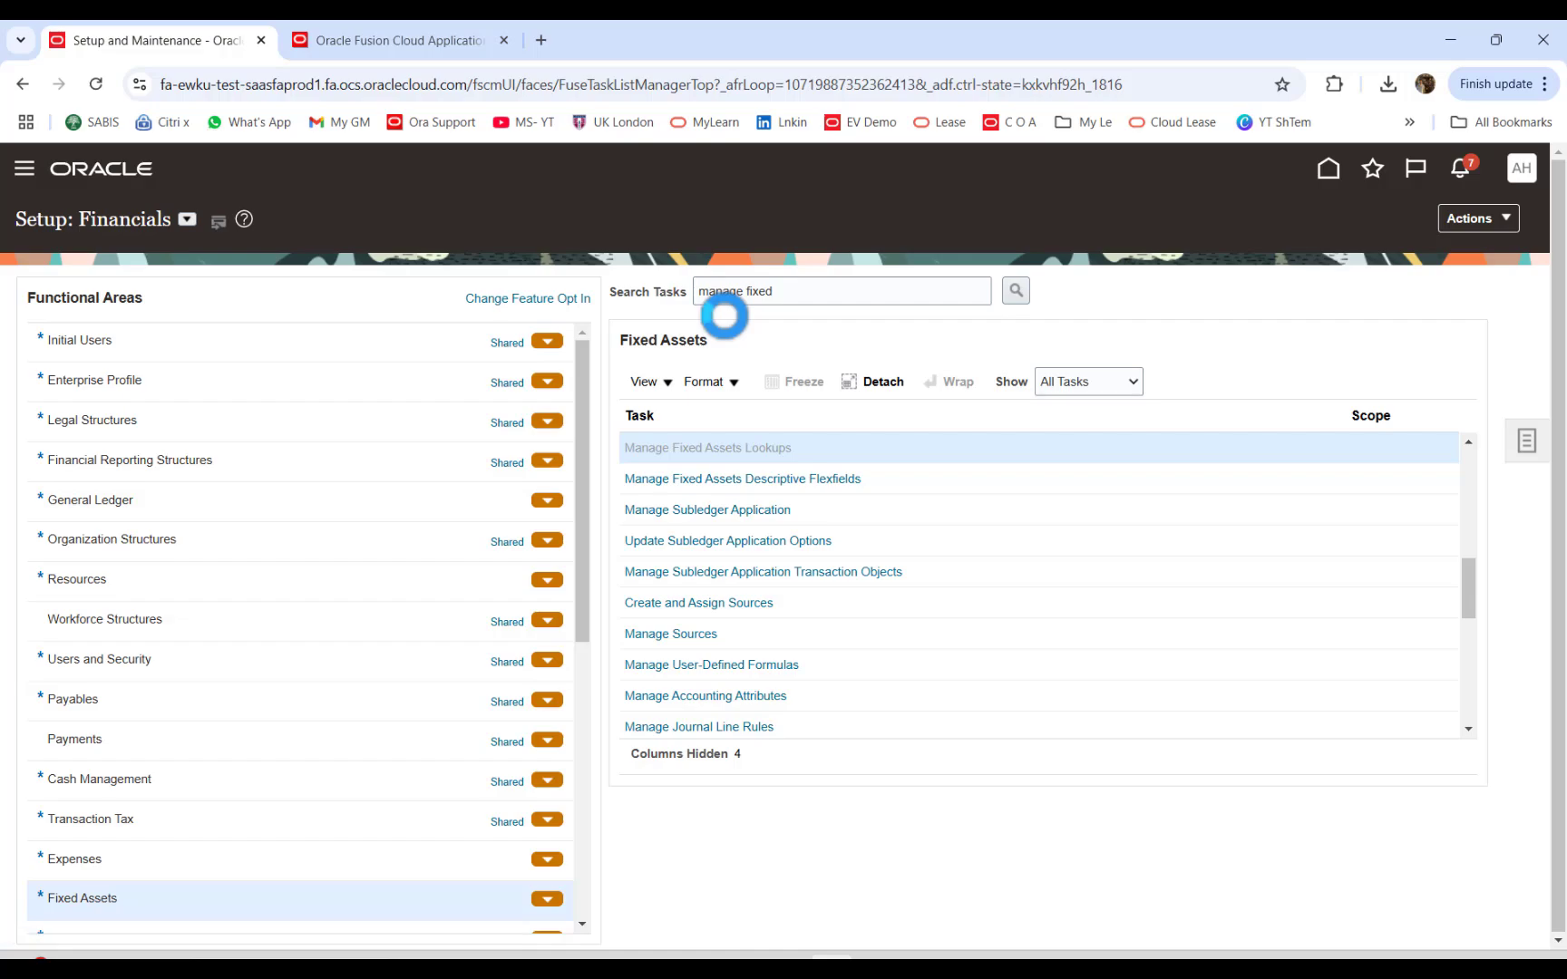
Step: Search the fixed assets lookups for lookup type ORA_FA_IMP%
{"action": "left_click", "coordinate": [388, 346]}
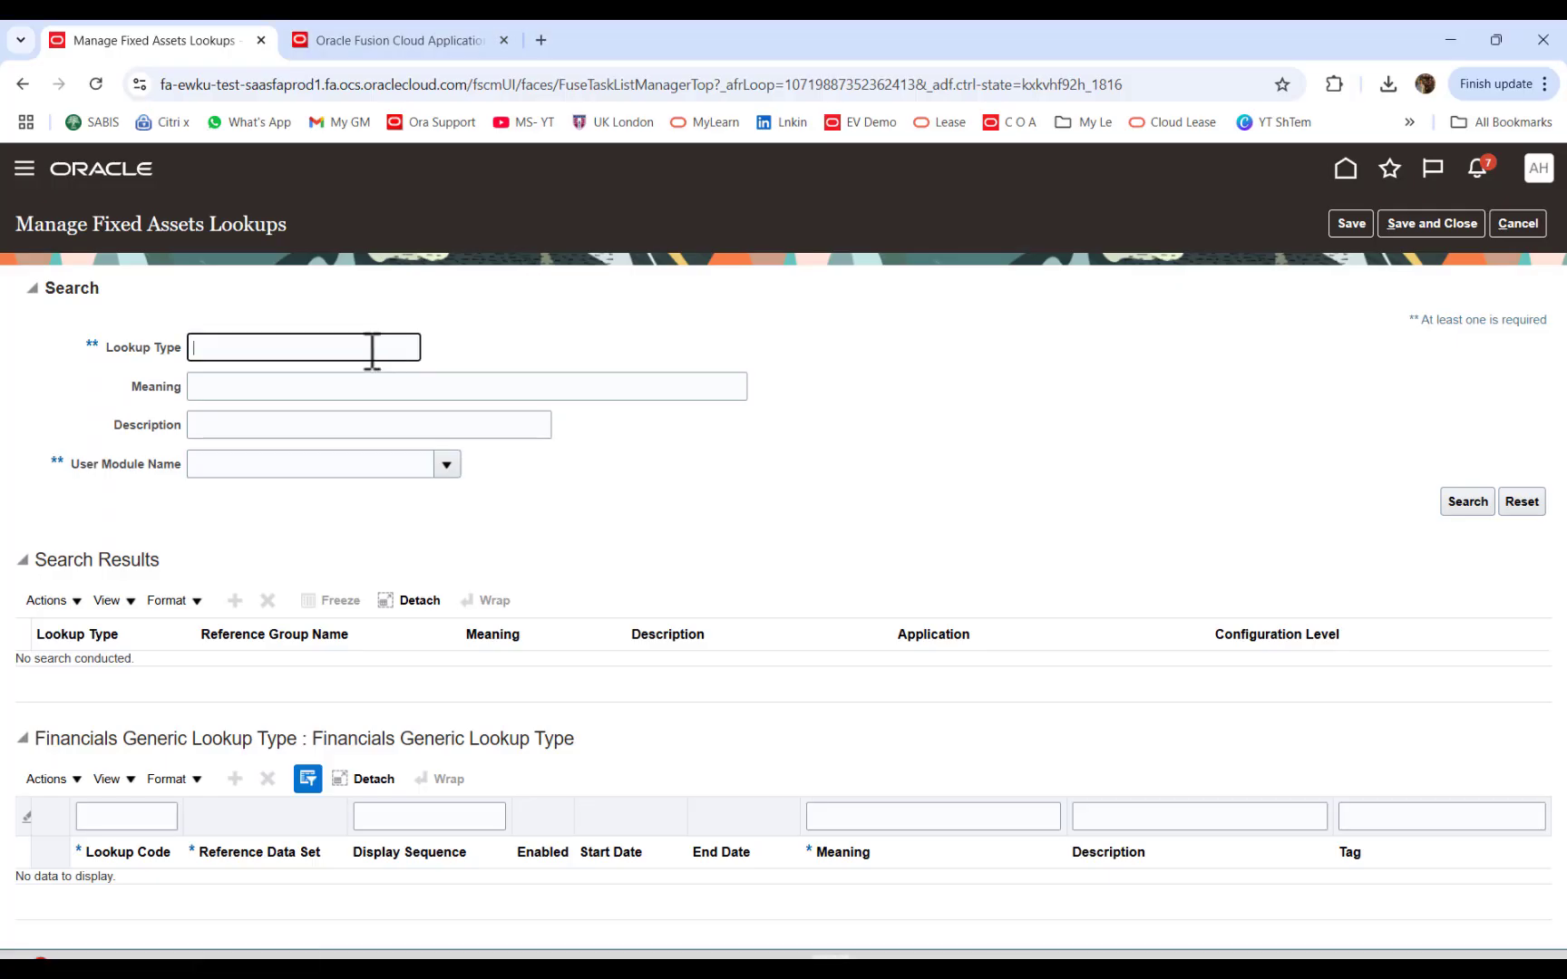
{"action": "key", "text": "Caps_Lock"}
{"action": "type", "text": "ORA_FA"}
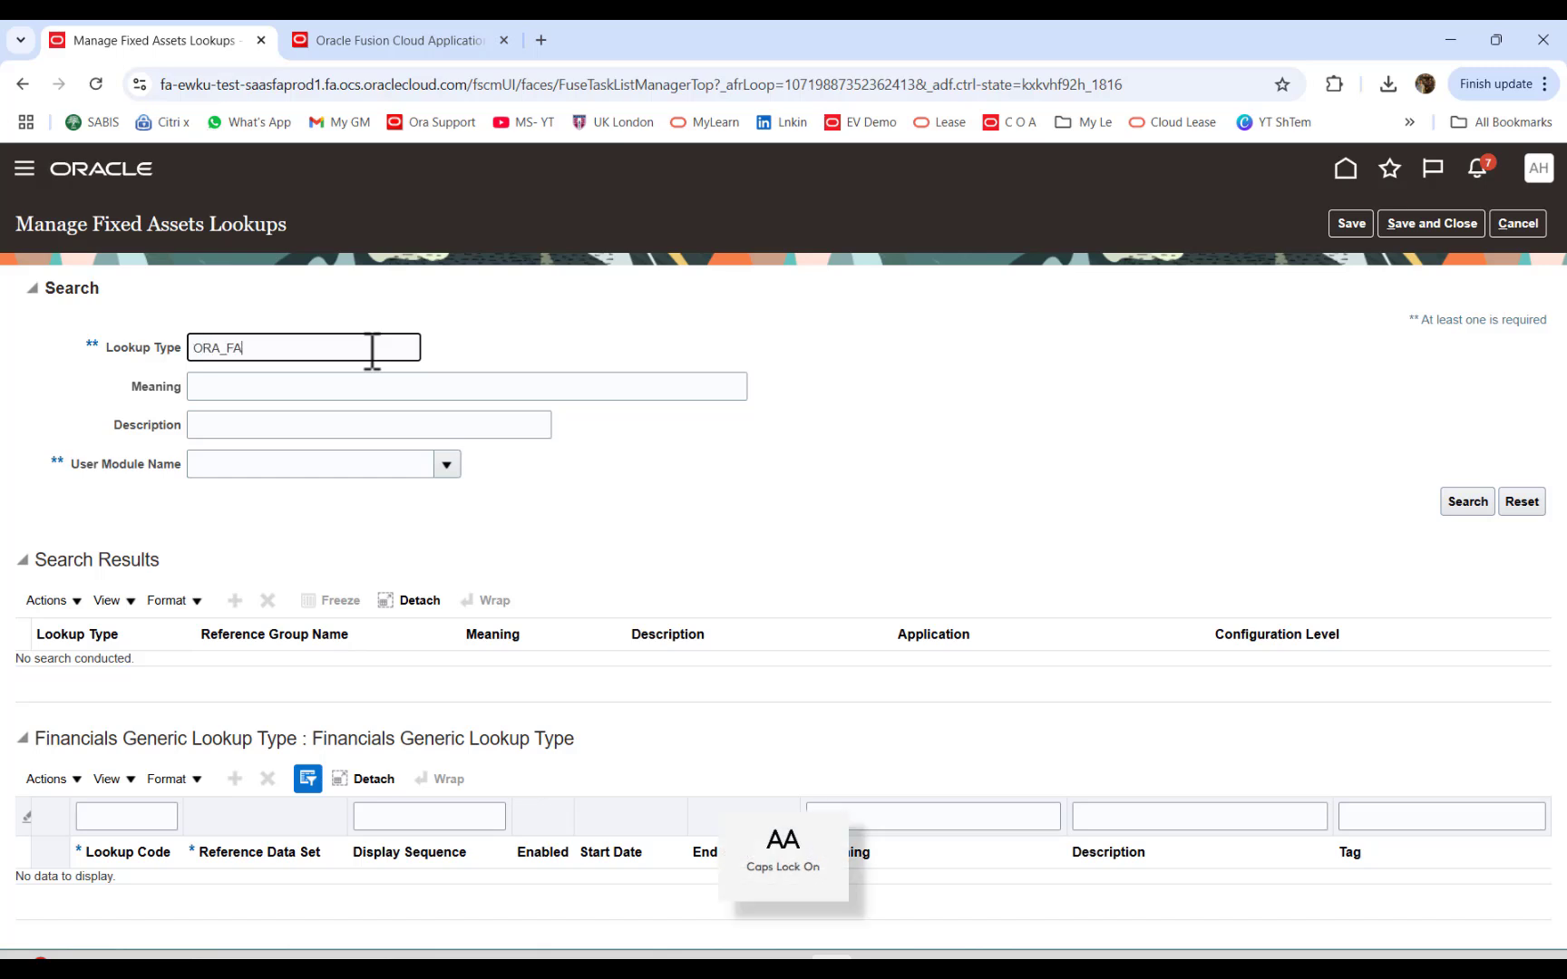
{"action": "type", "text": "_IMP"}
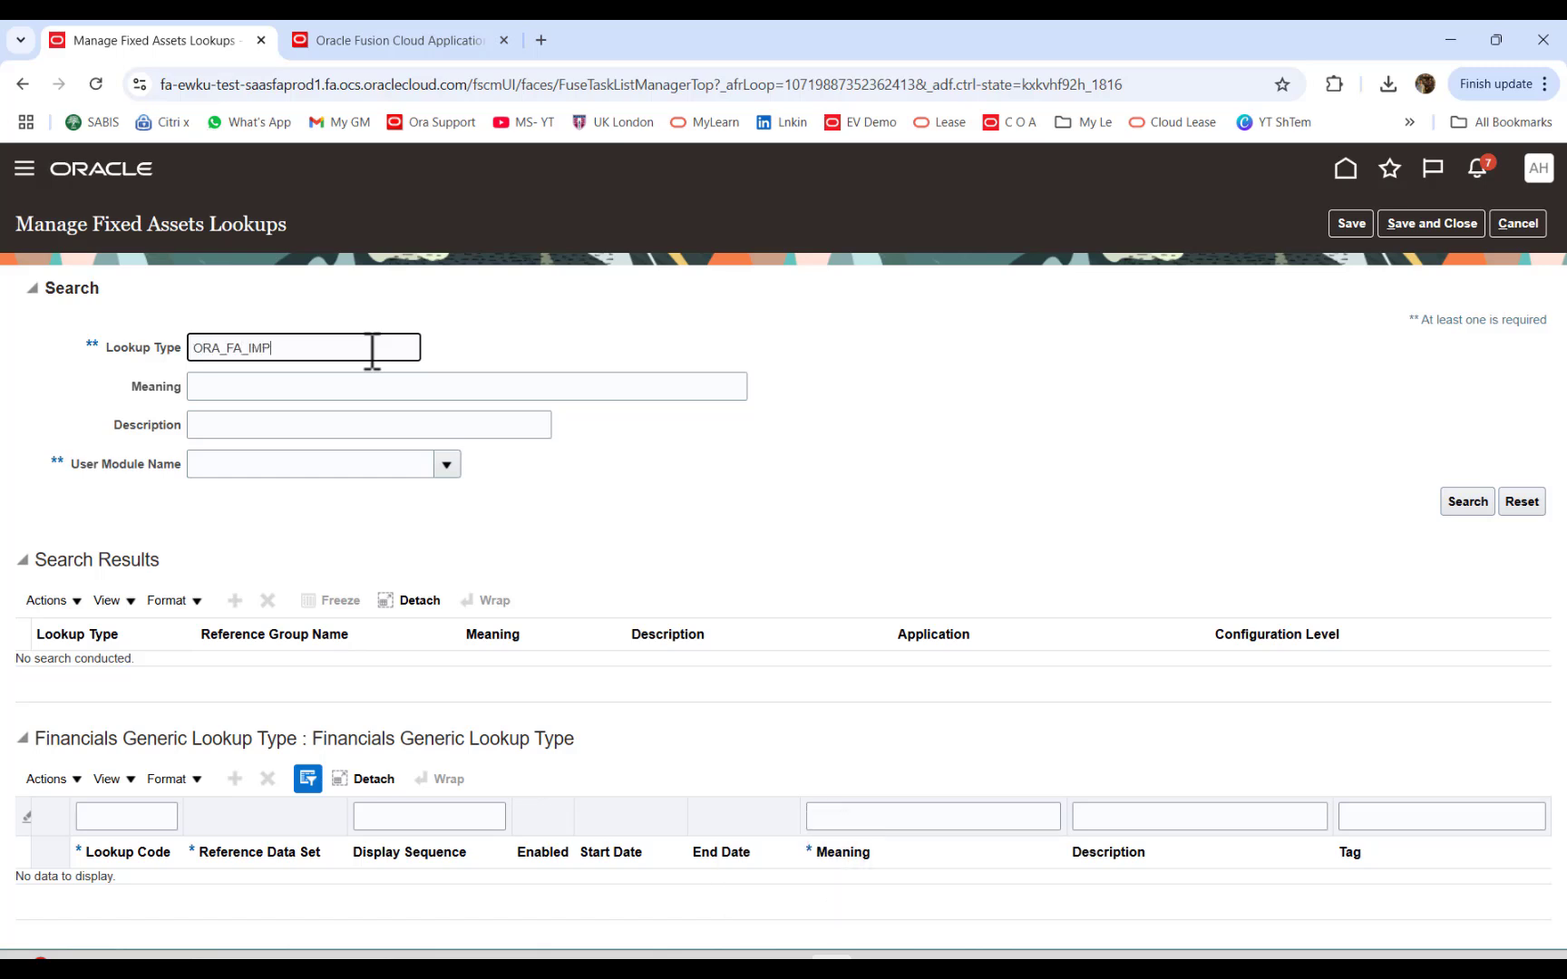
{"action": "type", "text": "%"}
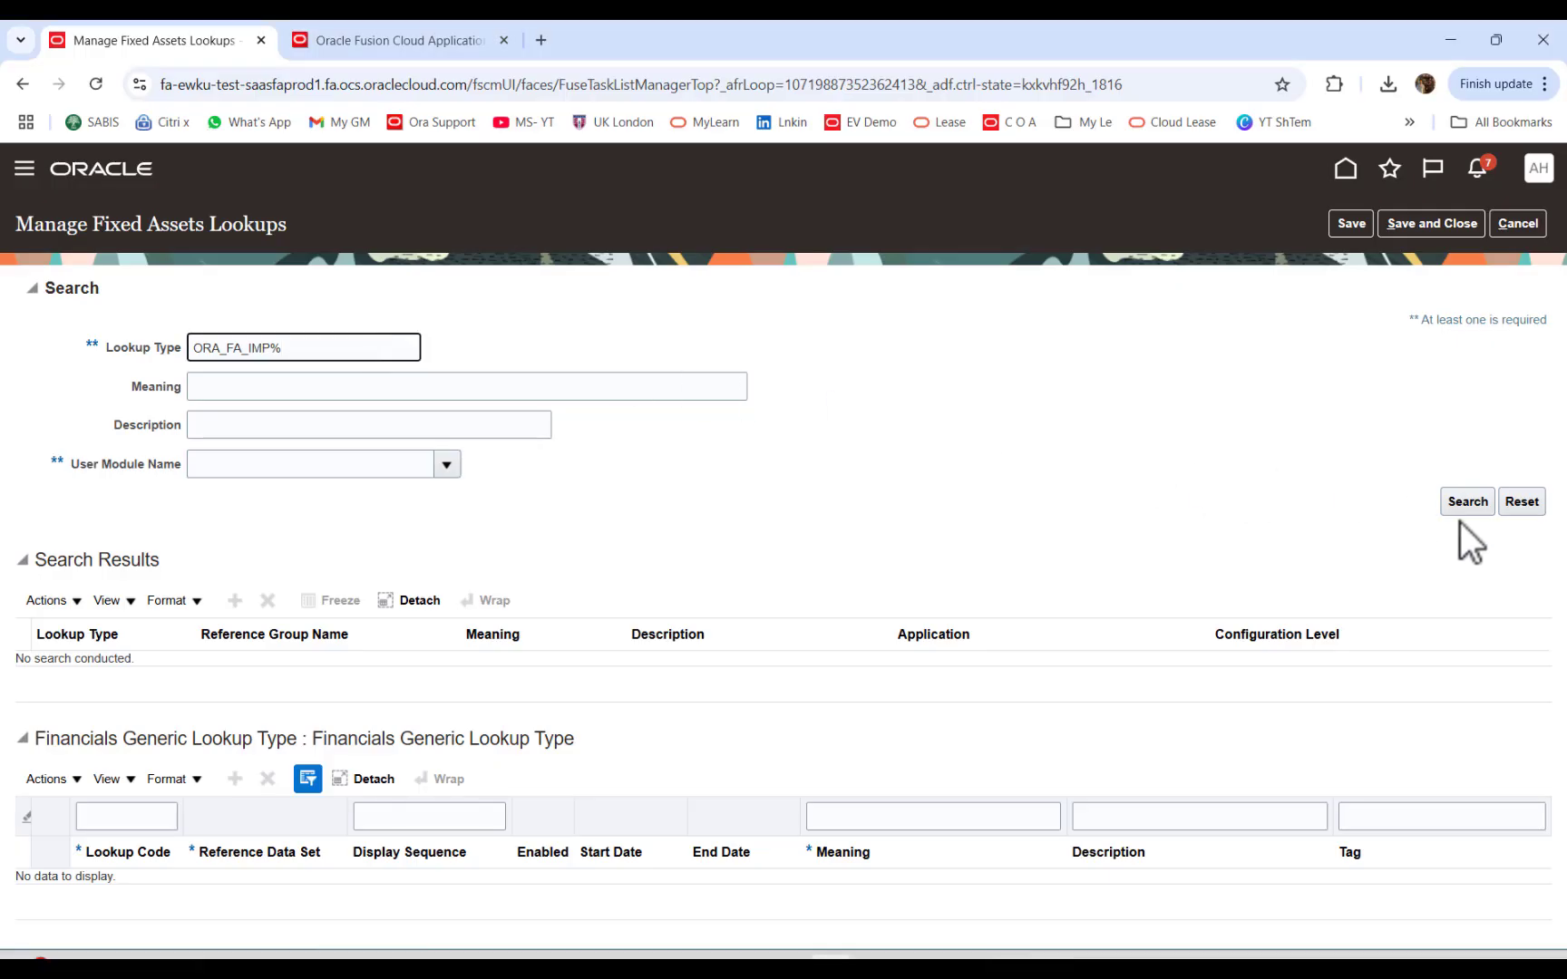
{"action": "left_click", "coordinate": [1463, 508]}
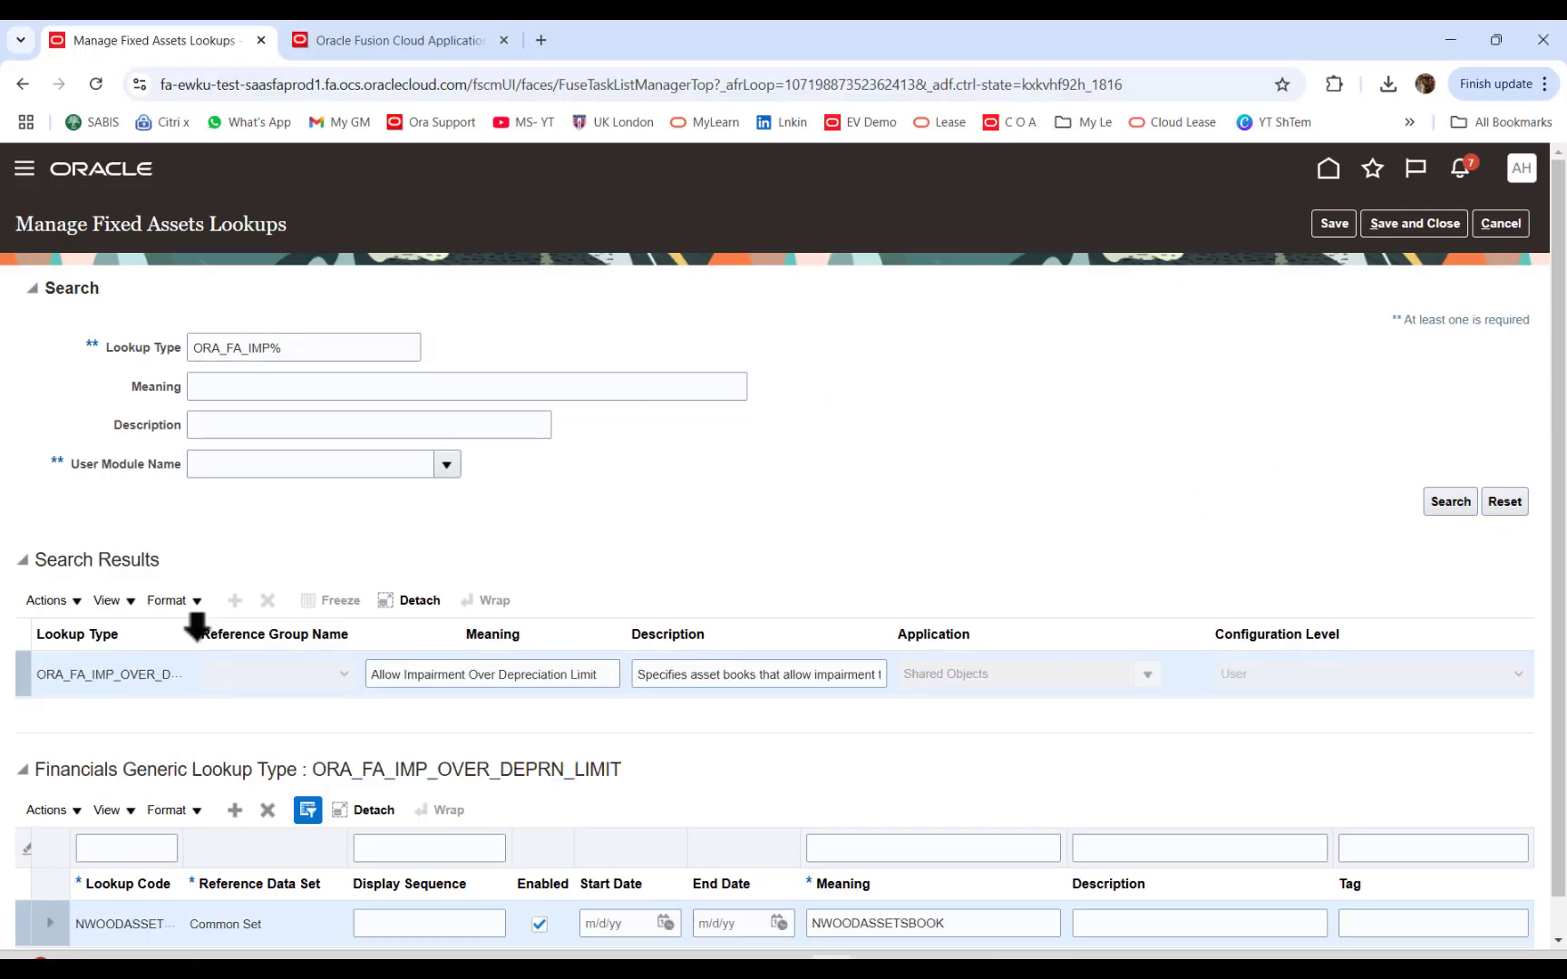
Step: Widen the Lookup Type, Lookup Code and Reference Data Set columns to read the ORA_FA_IMP_OVER_DEPRN_LIMIT lookup and its NWOODASSETSBOOK code
{"action": "left_click_drag", "start_coordinate": [192, 633], "coordinate": [453, 634]}
{"action": "scroll", "coordinate": [934, 445], "scroll_direction": "down", "scroll_amount": 1}
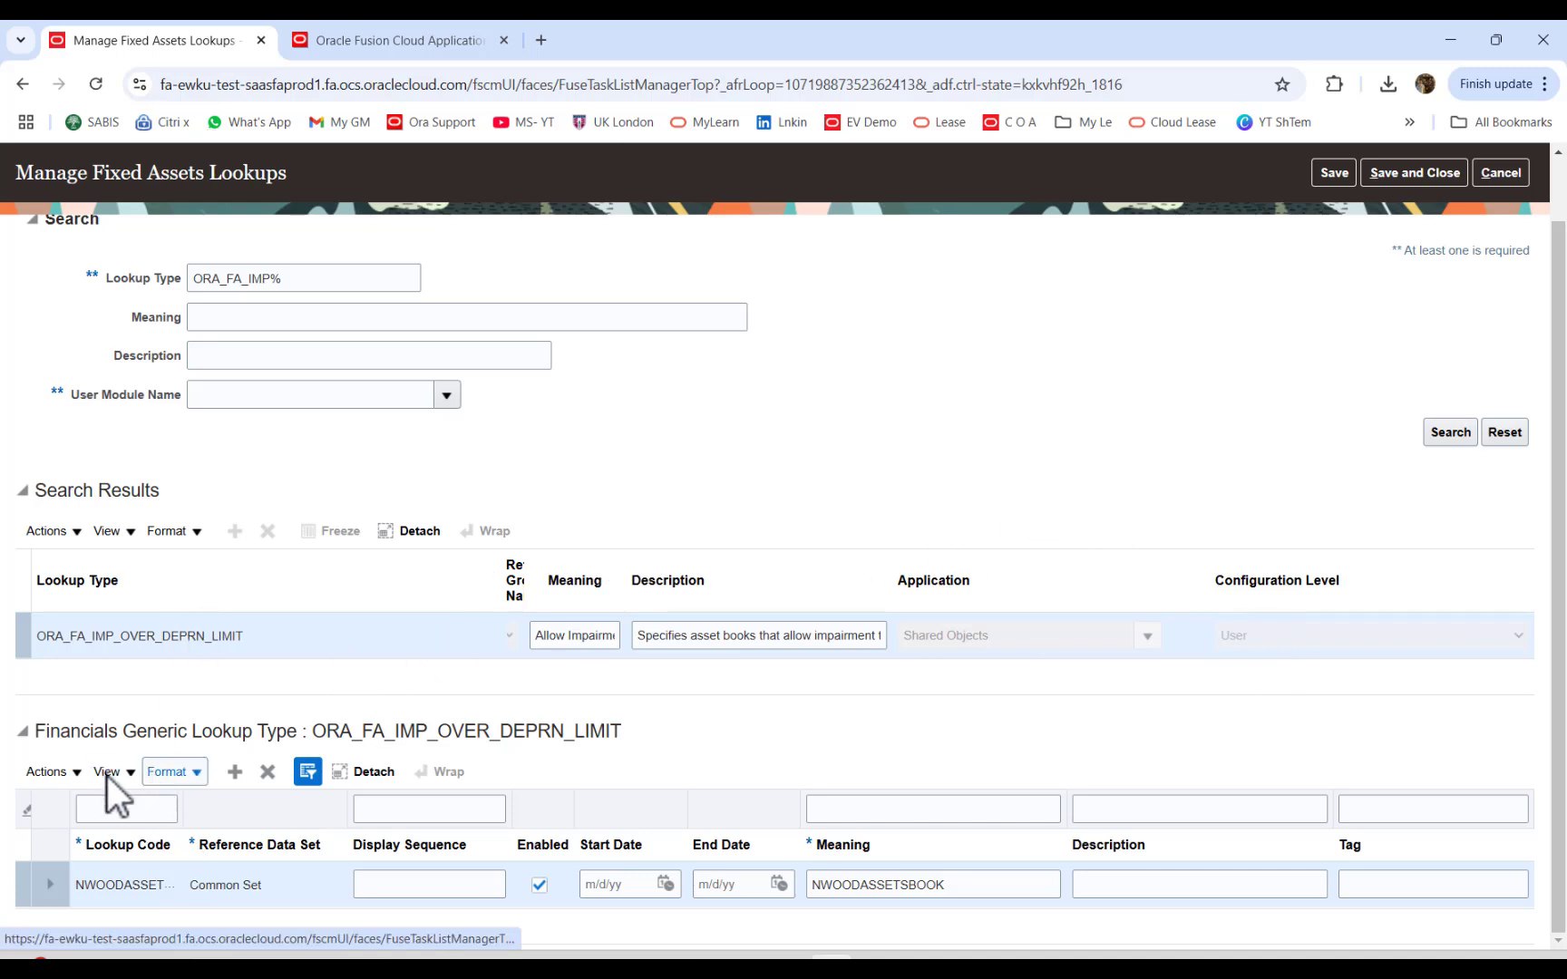
{"action": "left_click", "coordinate": [68, 770]}
{"action": "left_click", "coordinate": [675, 749]}
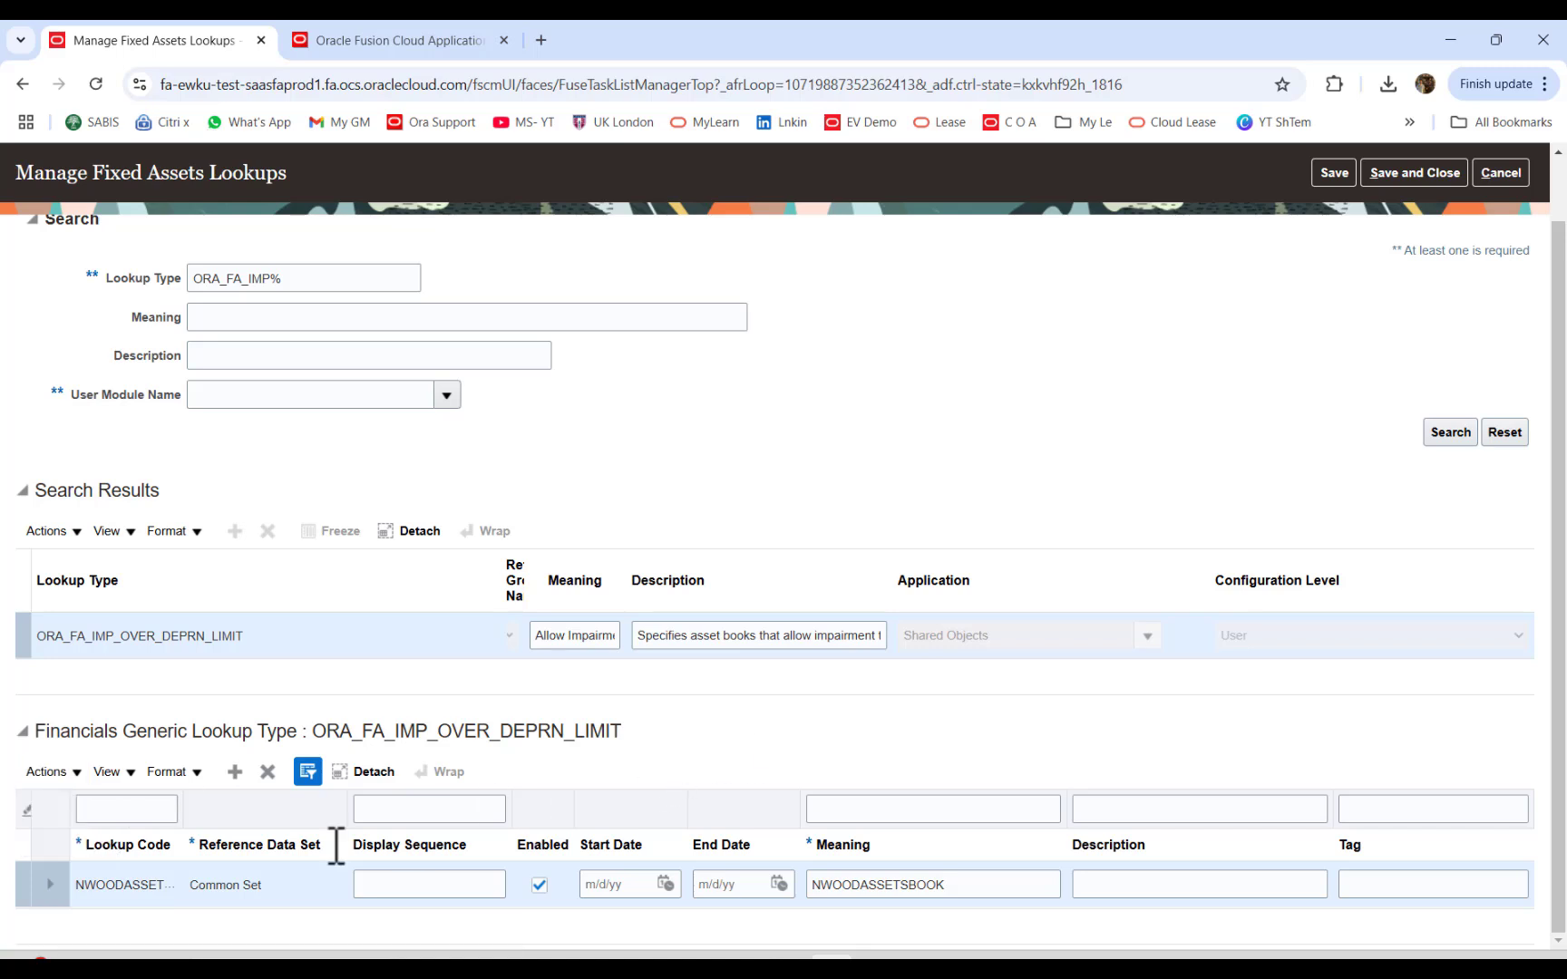
{"action": "left_click_drag", "start_coordinate": [186, 822], "coordinate": [342, 822]}
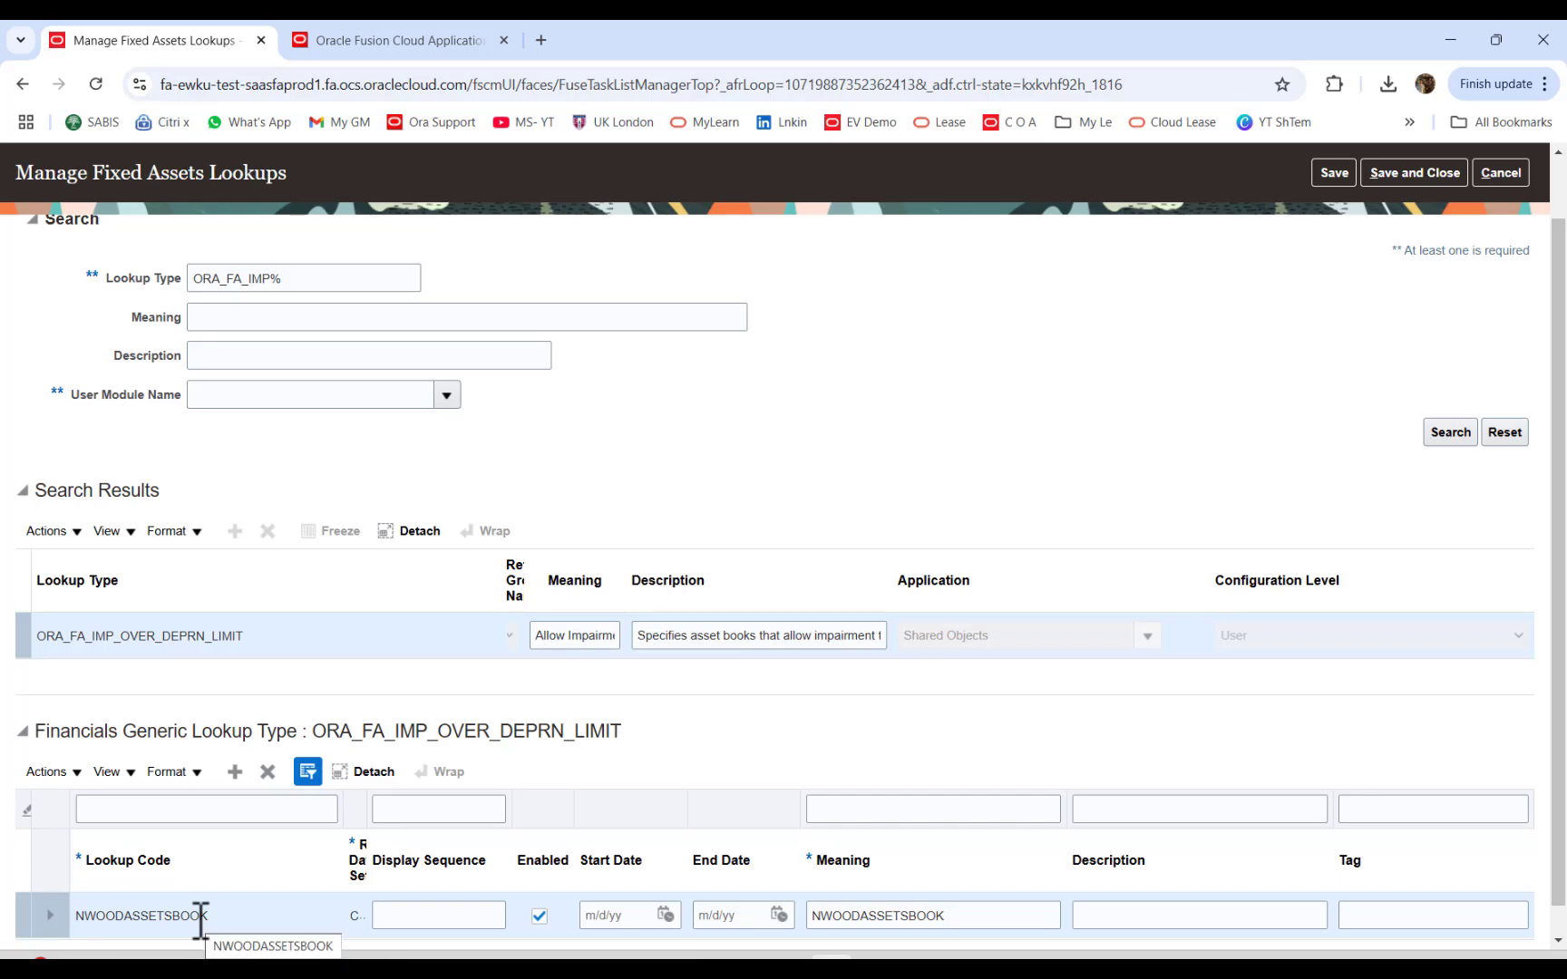
{"action": "left_click_drag", "start_coordinate": [365, 793], "coordinate": [498, 782]}
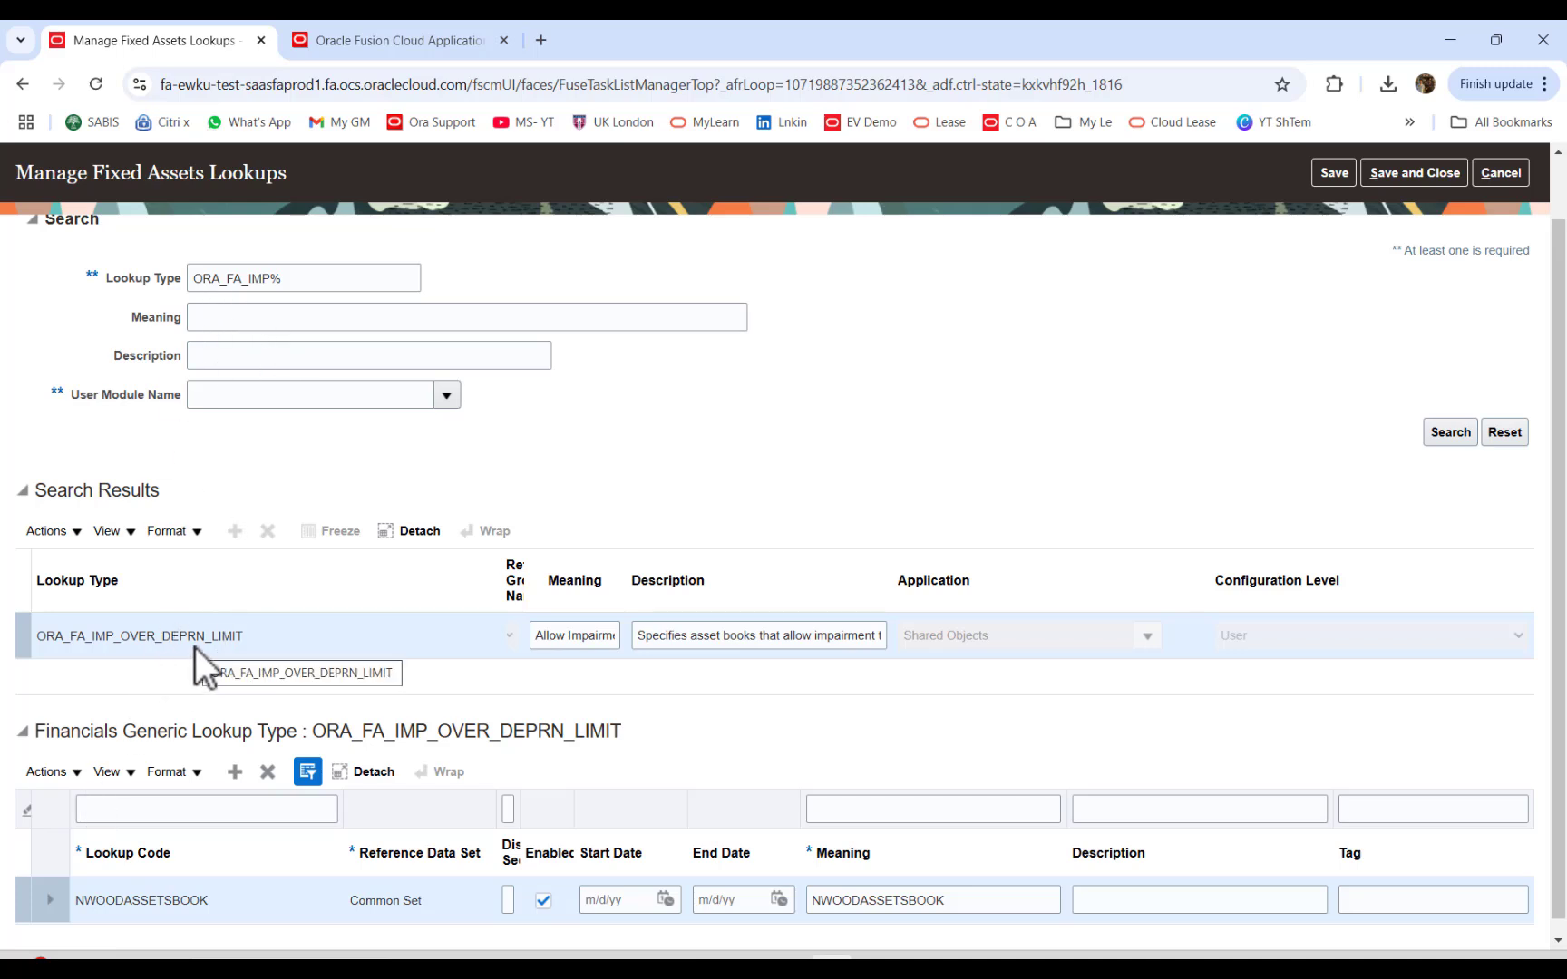
Step: Review the lookup code actions, compare them with the Impairments Prerequisite Setups slide in PowerPoint, and return to Oracle Fusion in the browser
{"action": "left_click", "coordinate": [63, 771]}
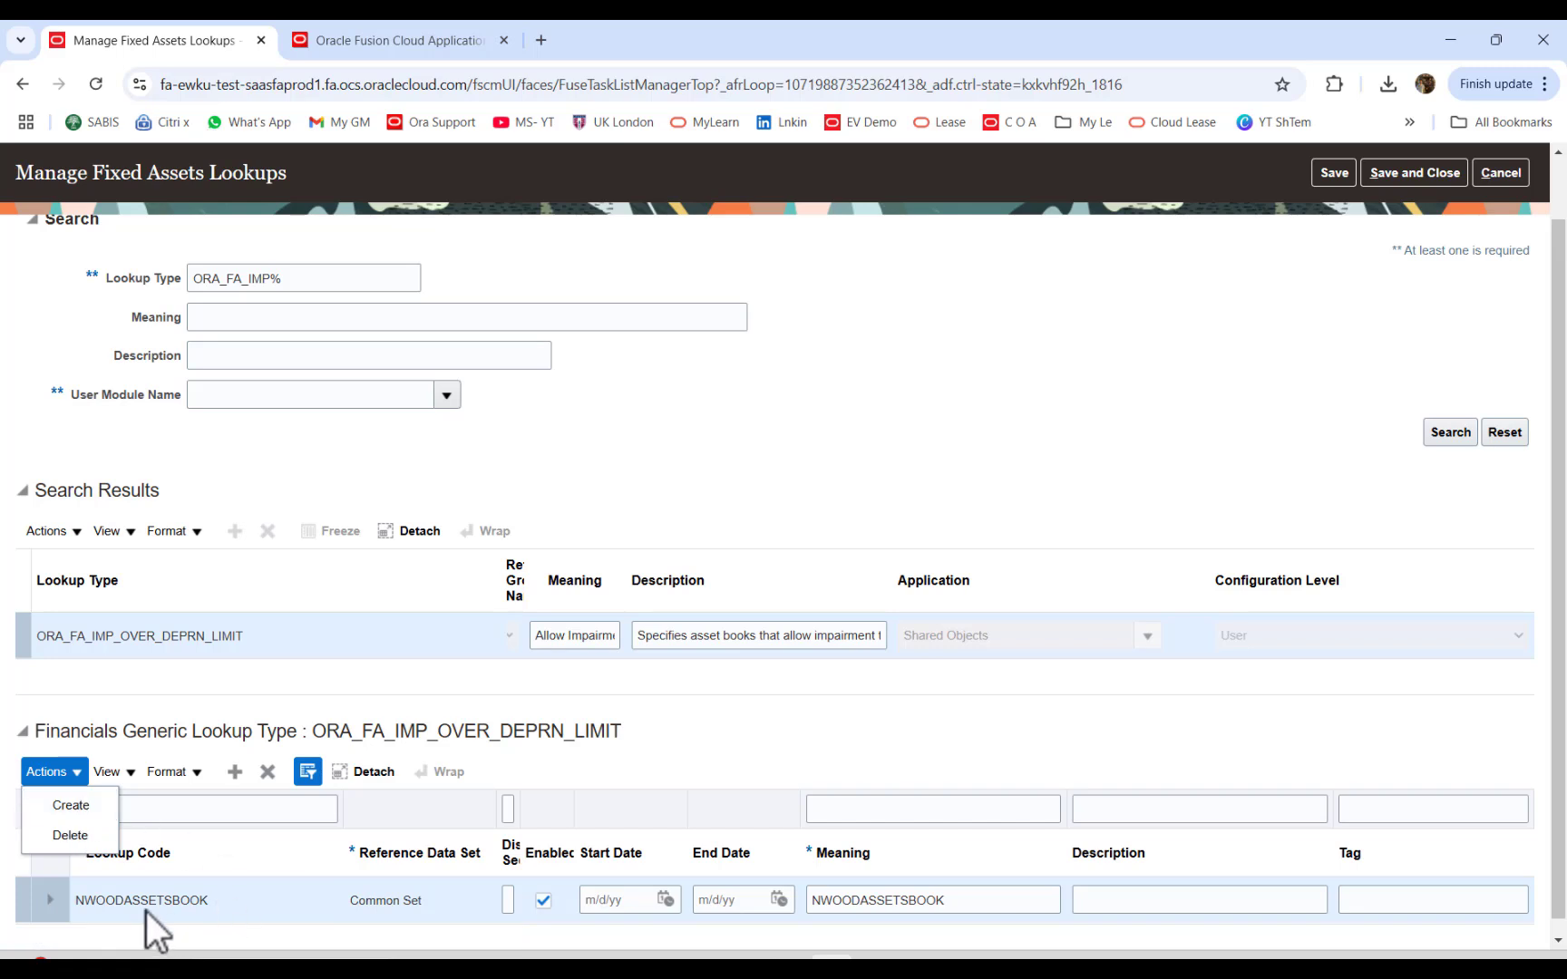
{"action": "left_click", "coordinate": [729, 735]}
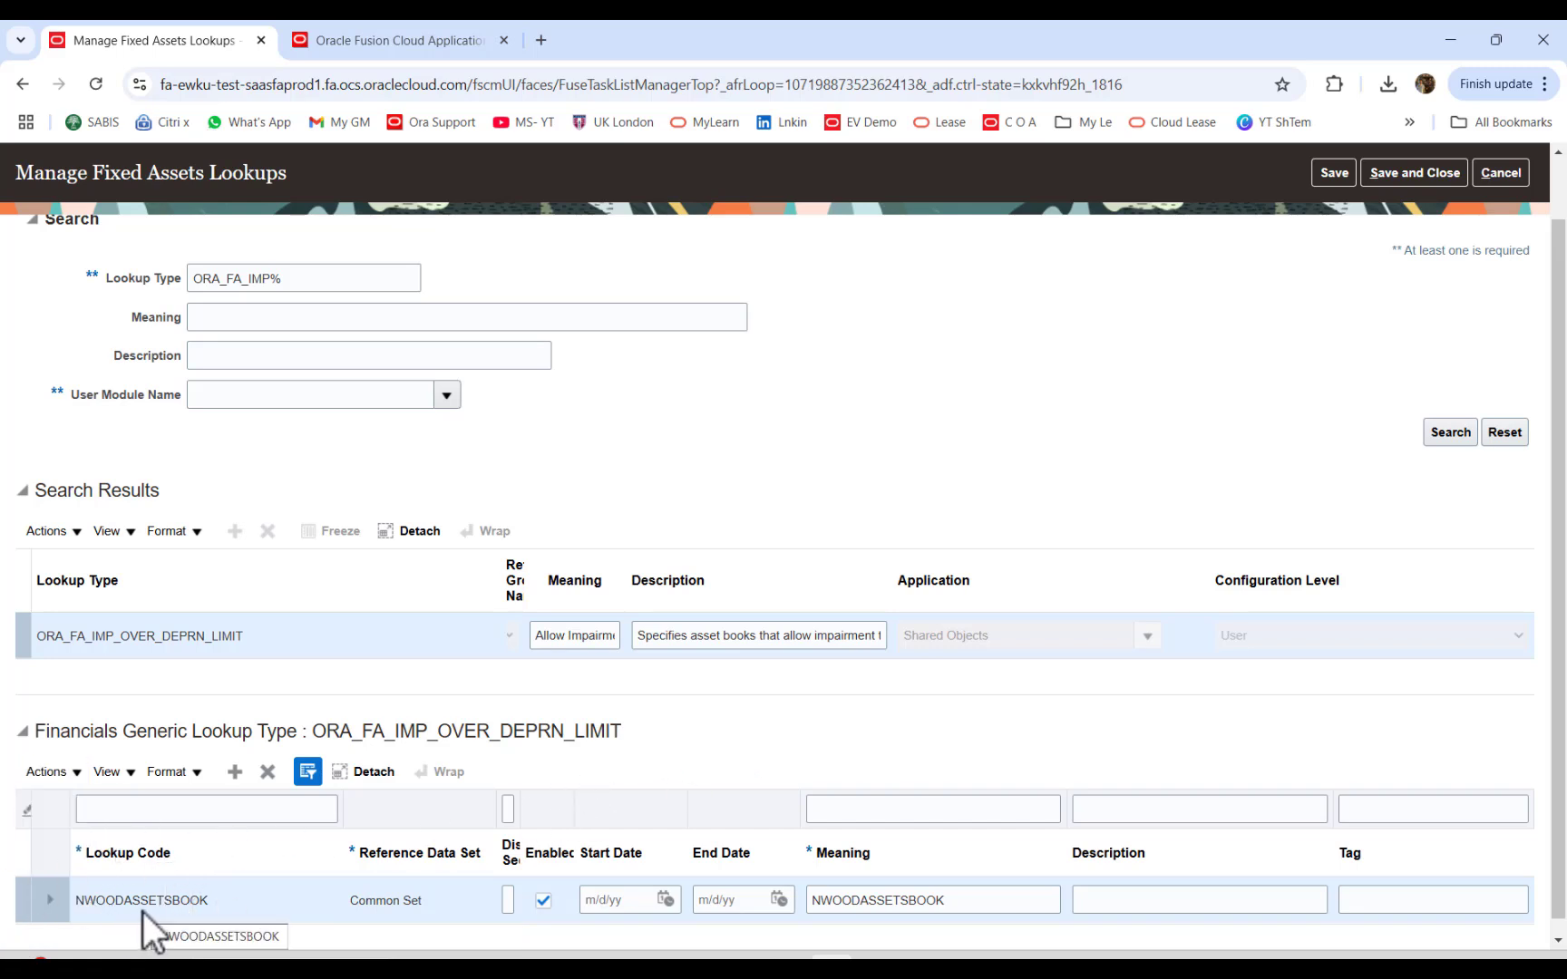
{"action": "key", "text": "alt+Tab"}
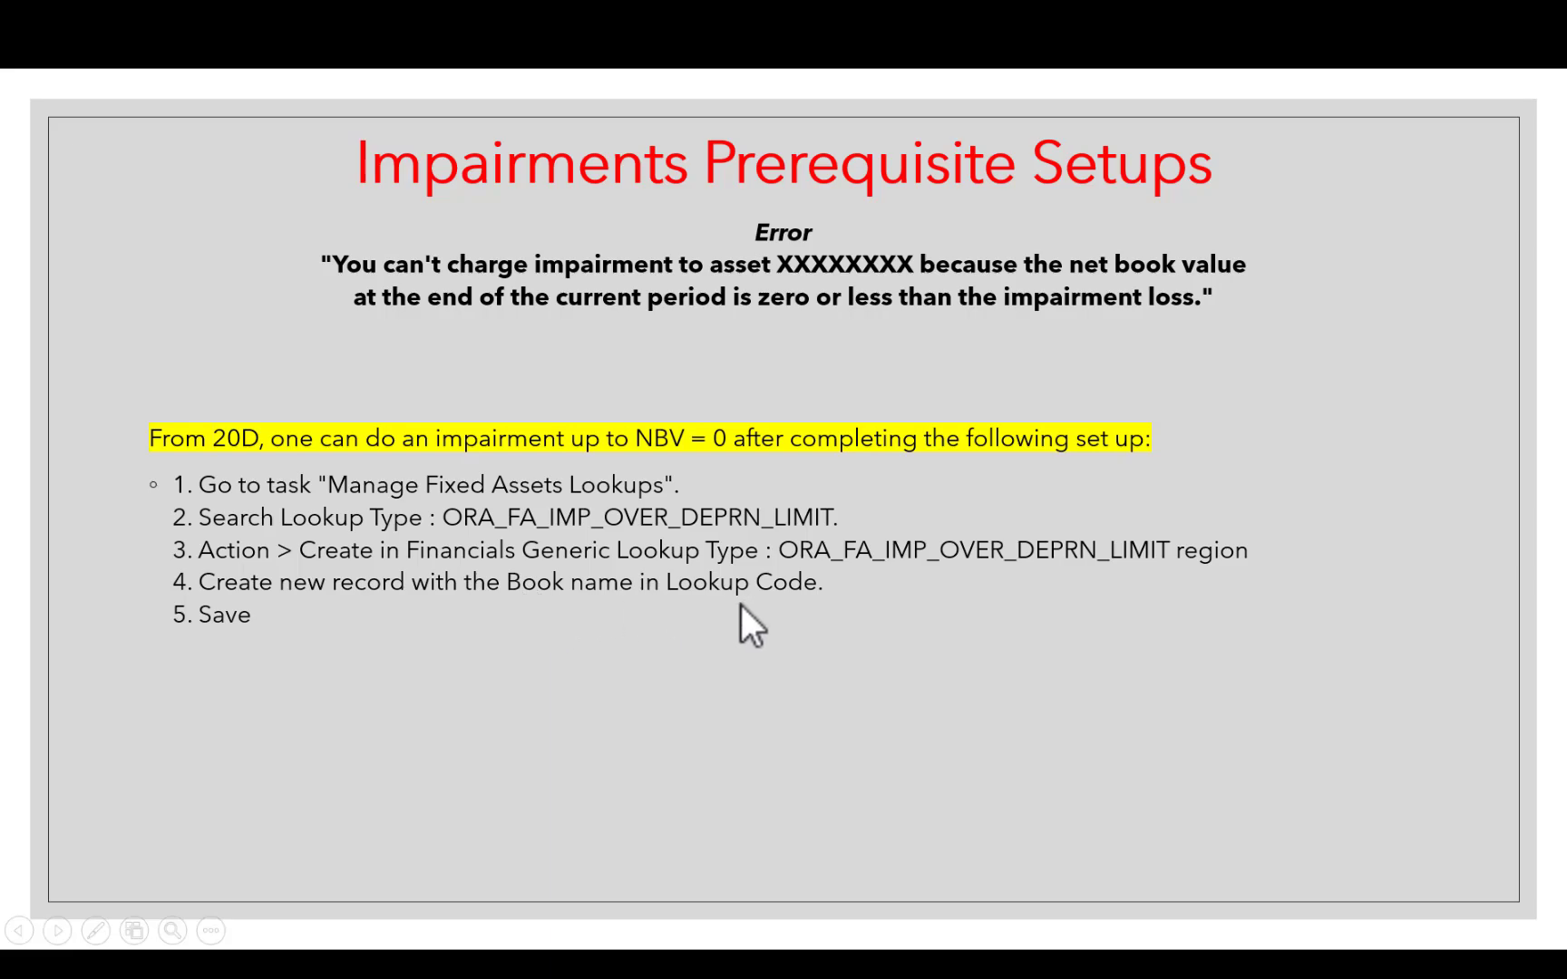
{"action": "key", "text": "alt+Tab"}
Step: Open Monitor Processes from the recent items and refresh the process list to check the Create Accounting processes
{"action": "scroll", "coordinate": [1398, 215], "scroll_direction": "up", "scroll_amount": 2}
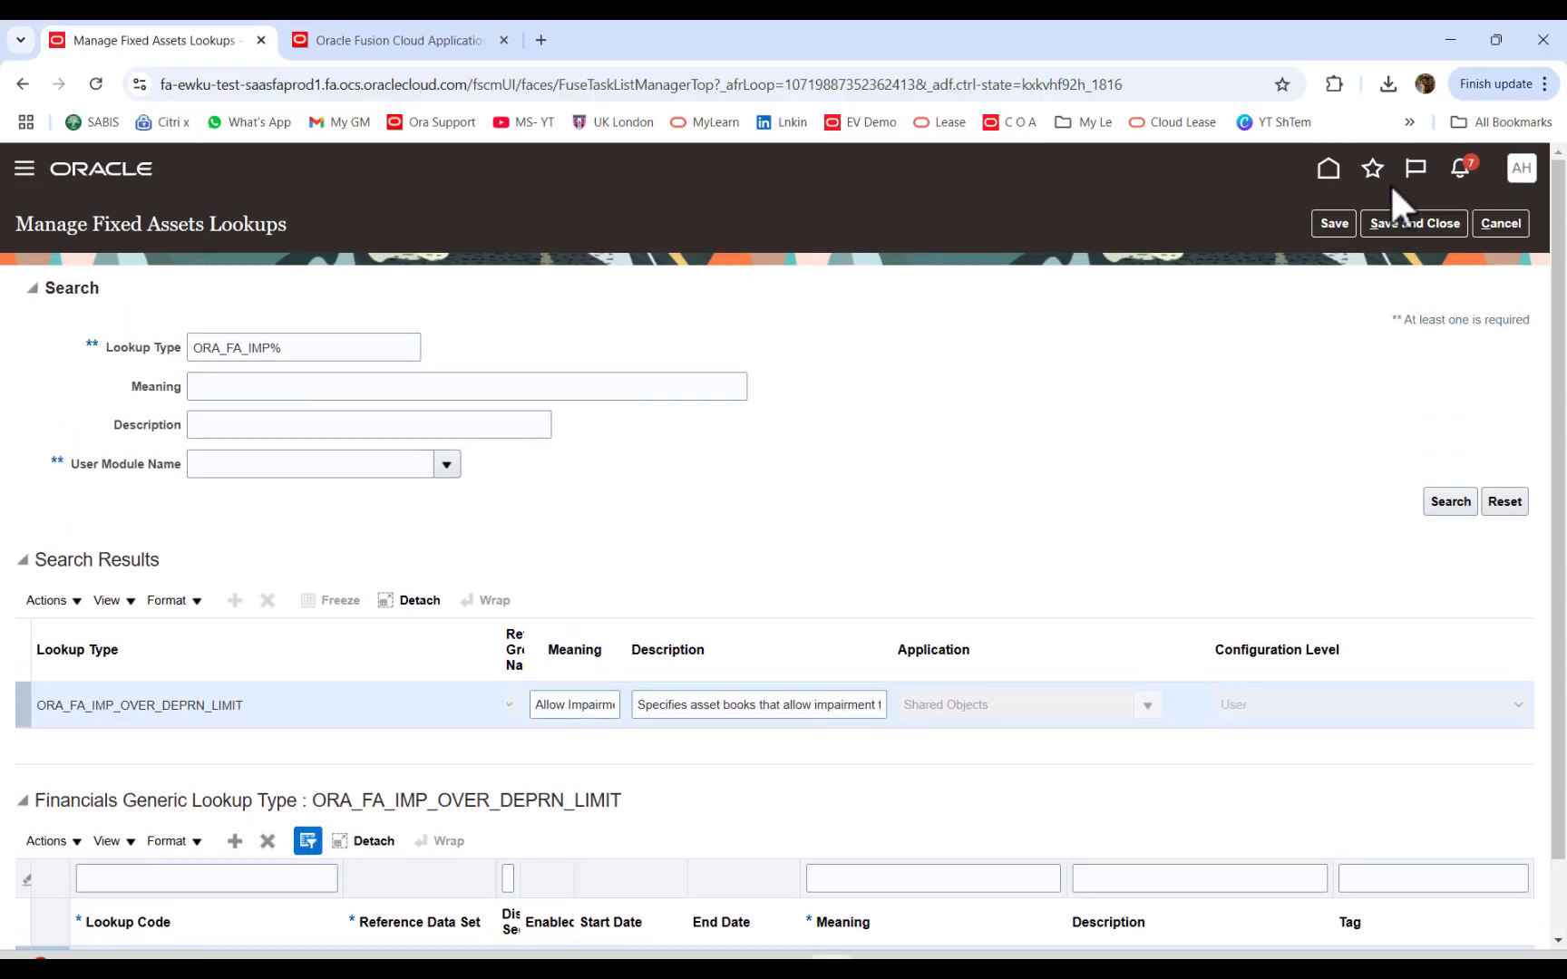
{"action": "left_click", "coordinate": [1374, 168]}
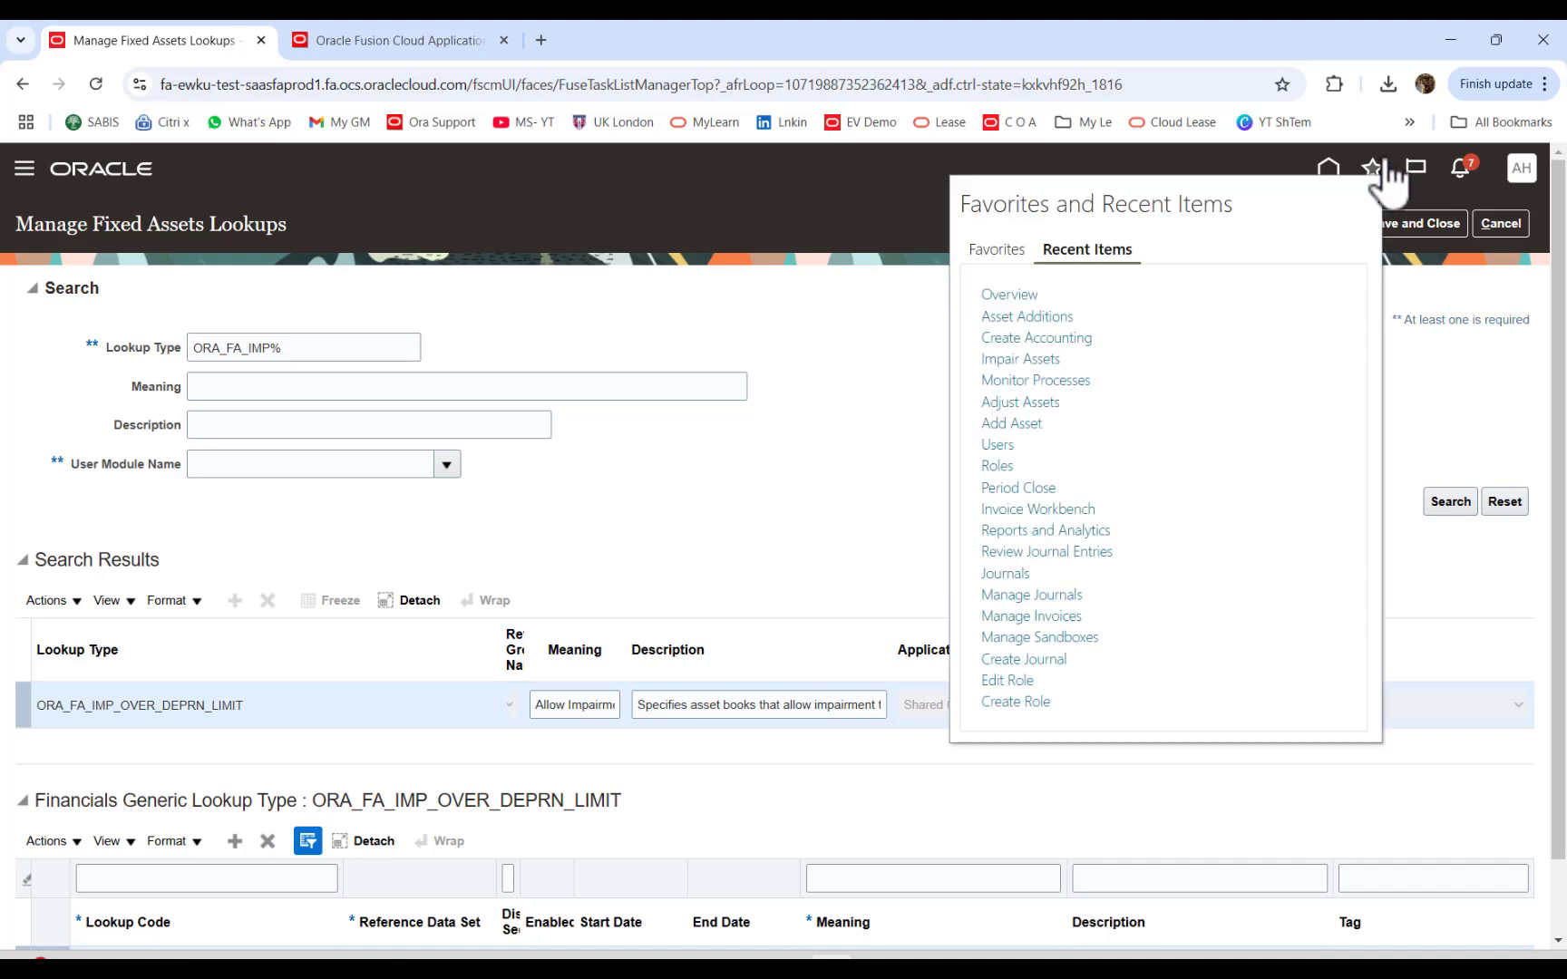
{"action": "left_click", "coordinate": [1052, 381]}
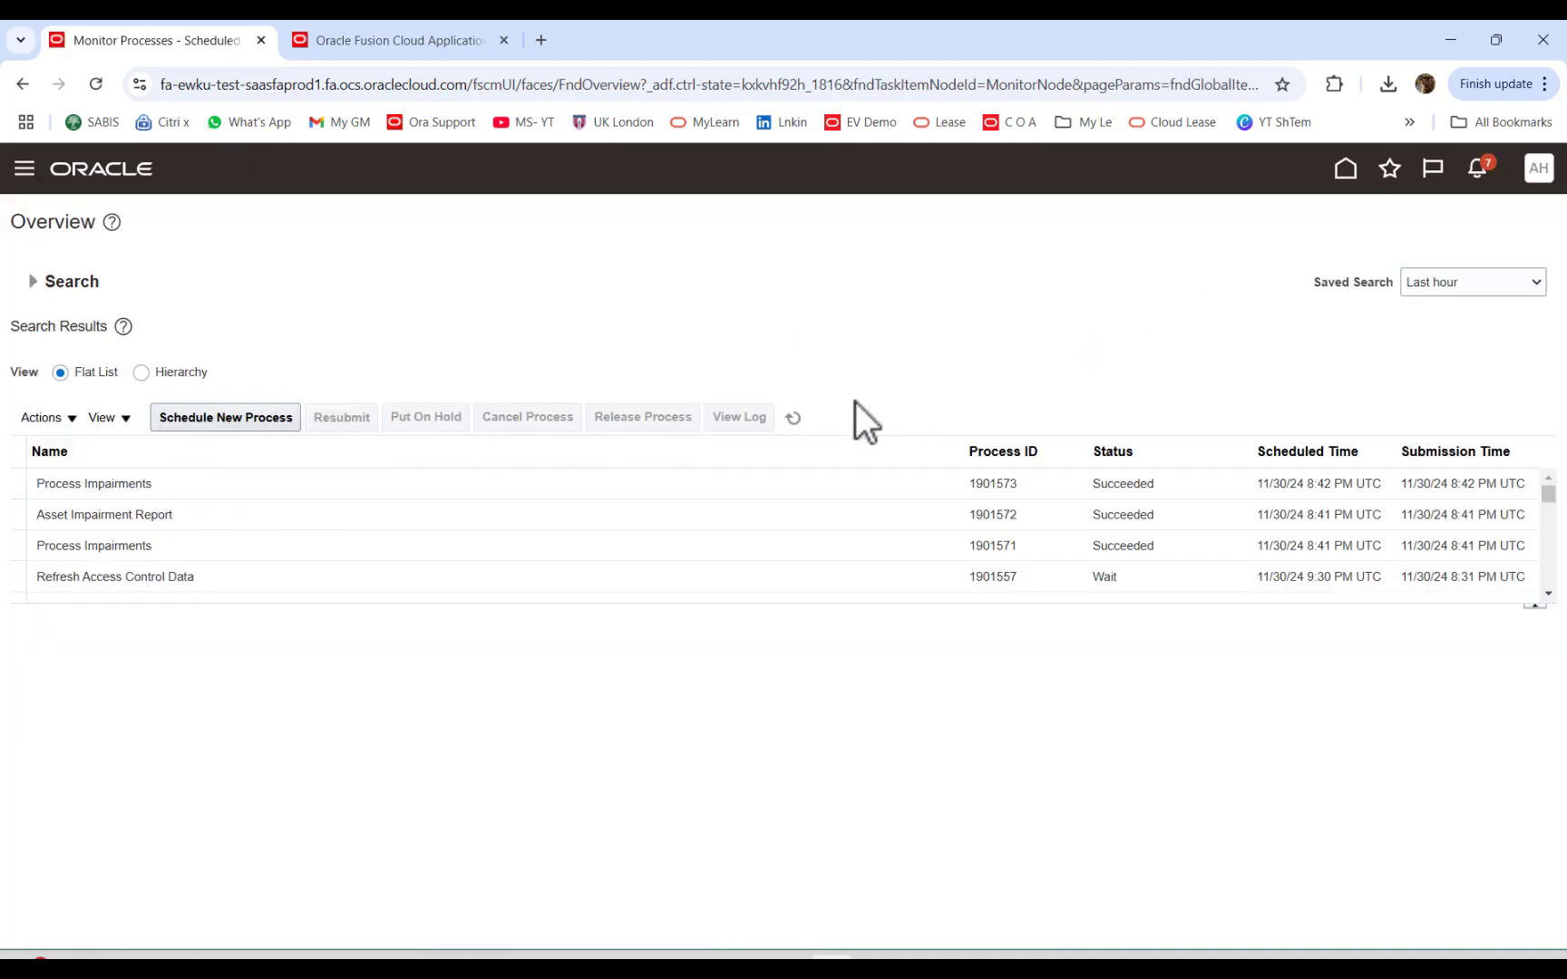
{"action": "left_click", "coordinate": [793, 418]}
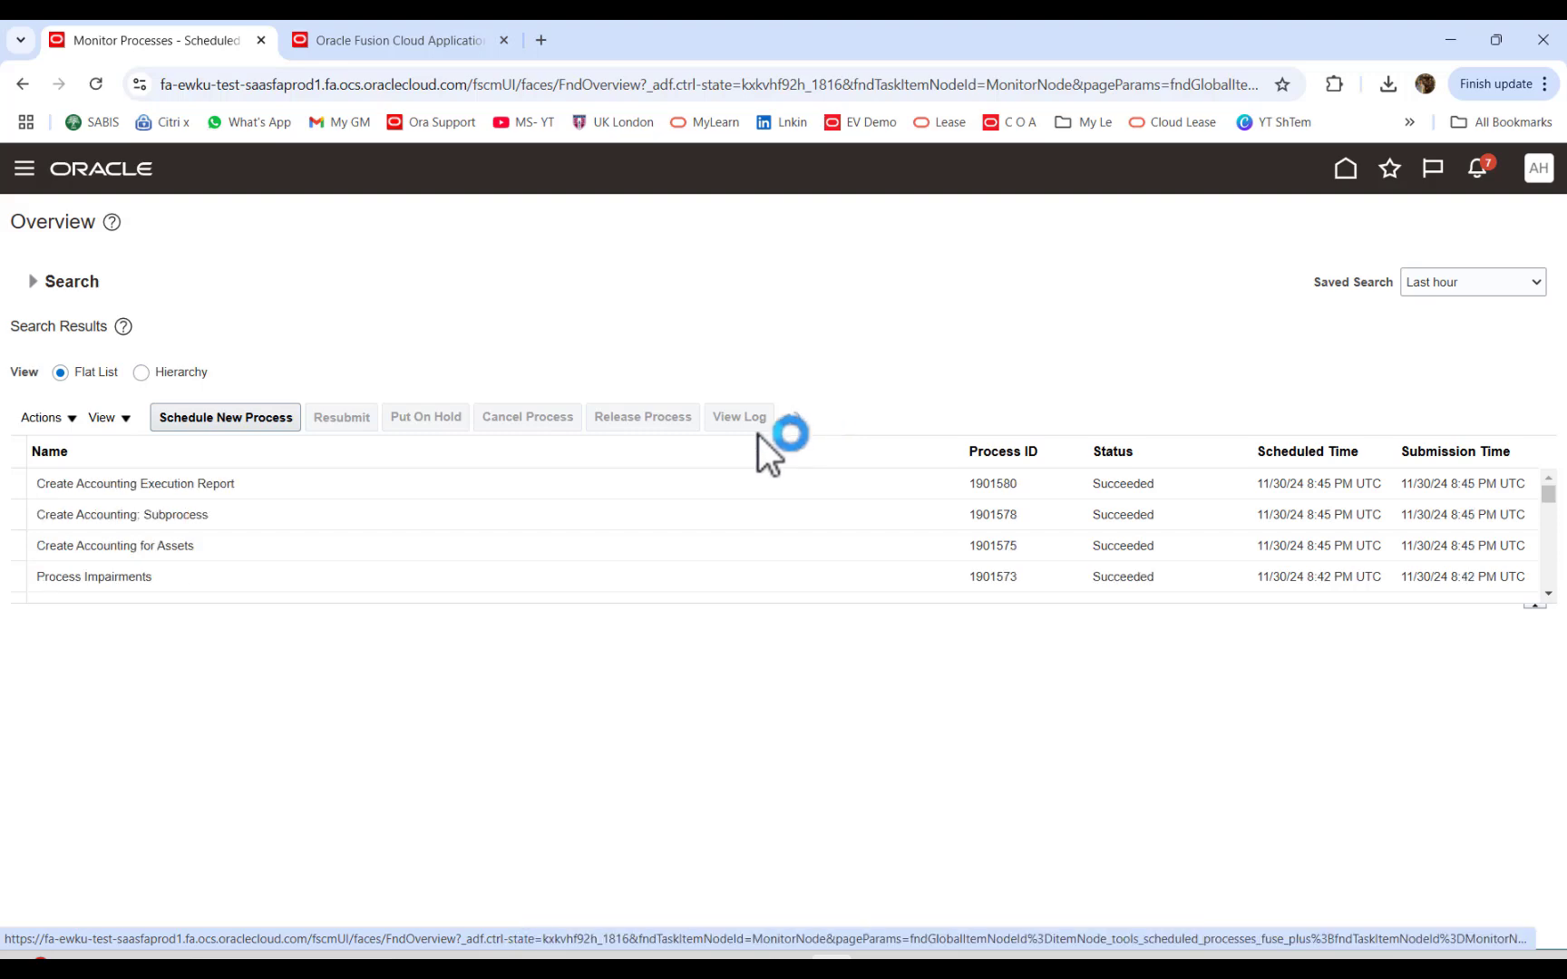
Step: Download the PDF output of the Create Accounting Execution Report process as outputDocument_18.pdf and open it
{"action": "left_click", "coordinate": [436, 479]}
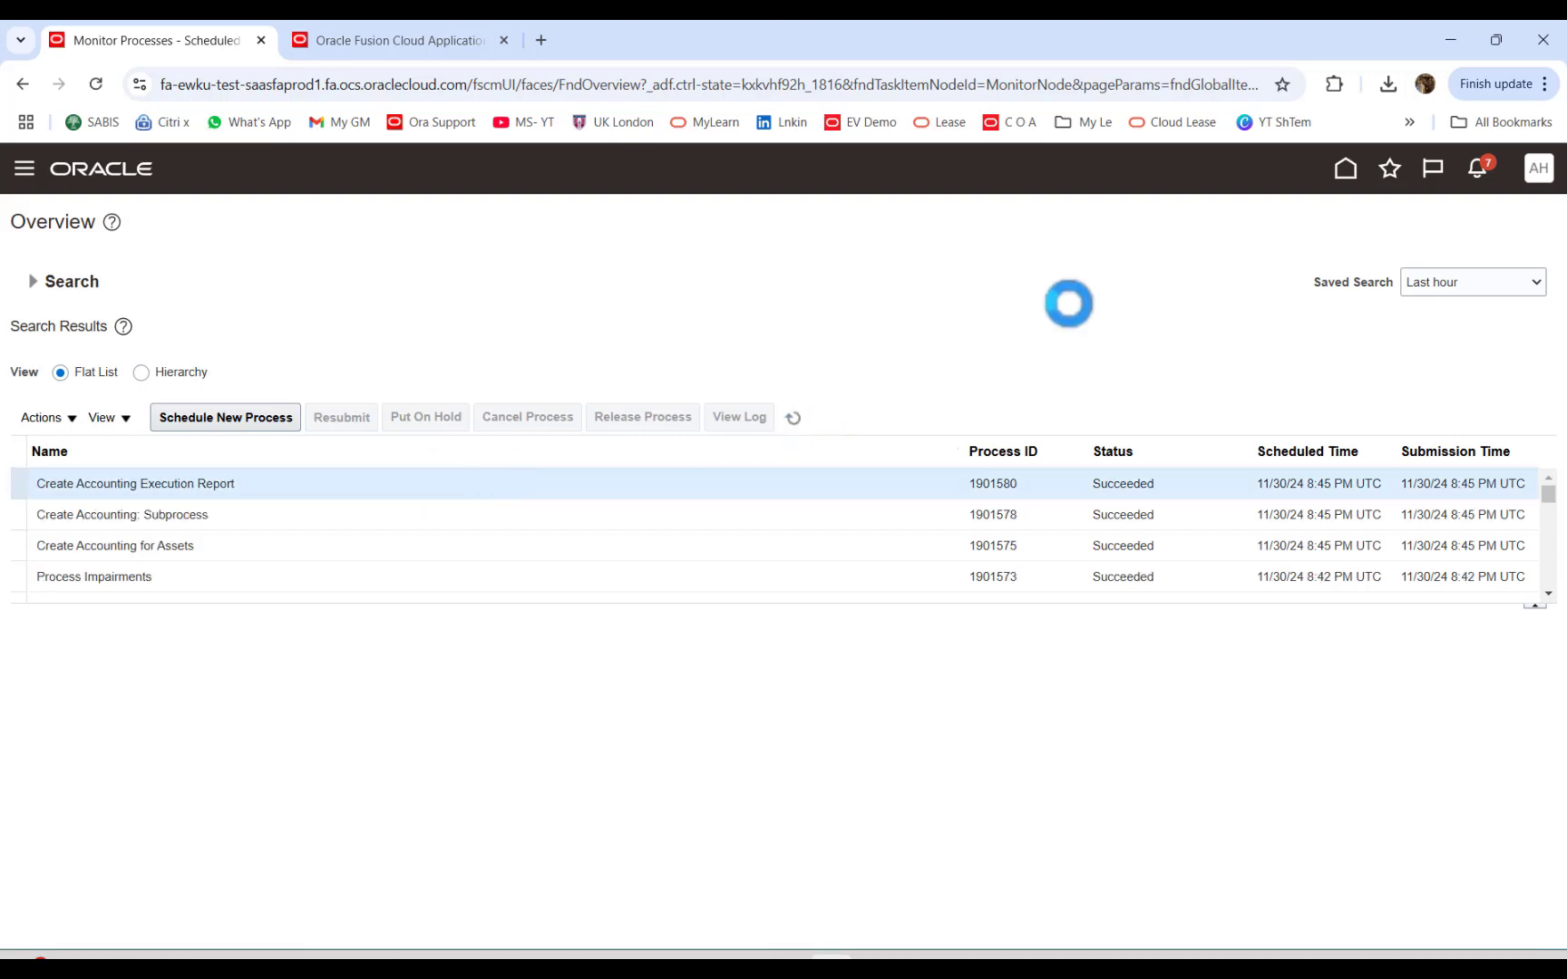
{"action": "scroll", "coordinate": [689, 551], "scroll_direction": "down", "scroll_amount": 2}
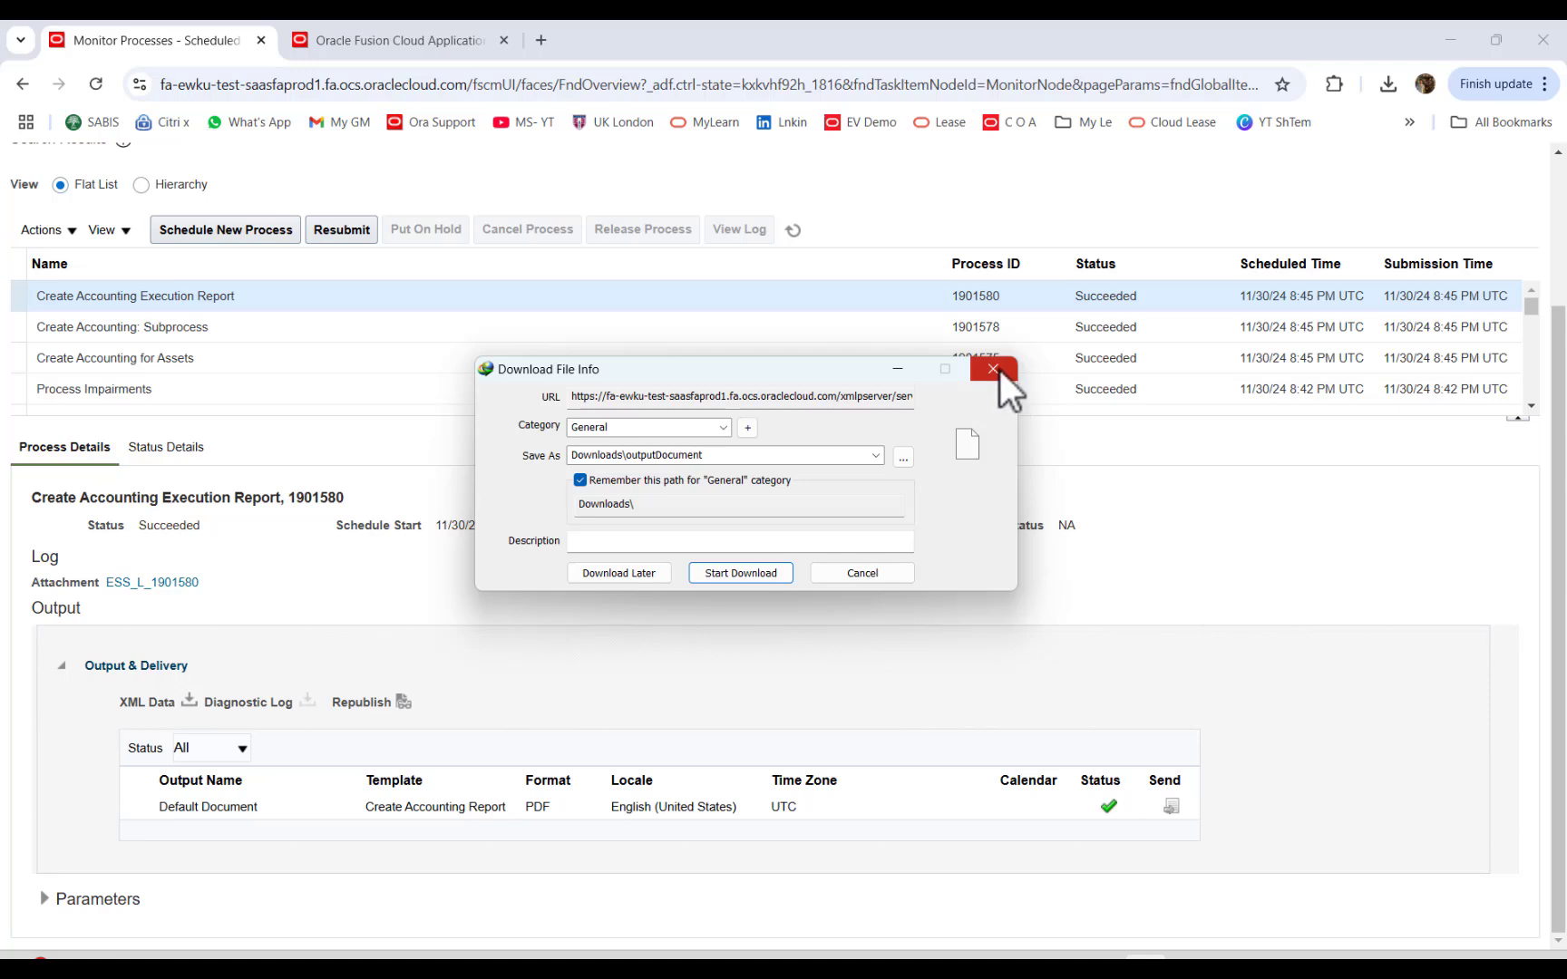
{"action": "left_click", "coordinate": [997, 369]}
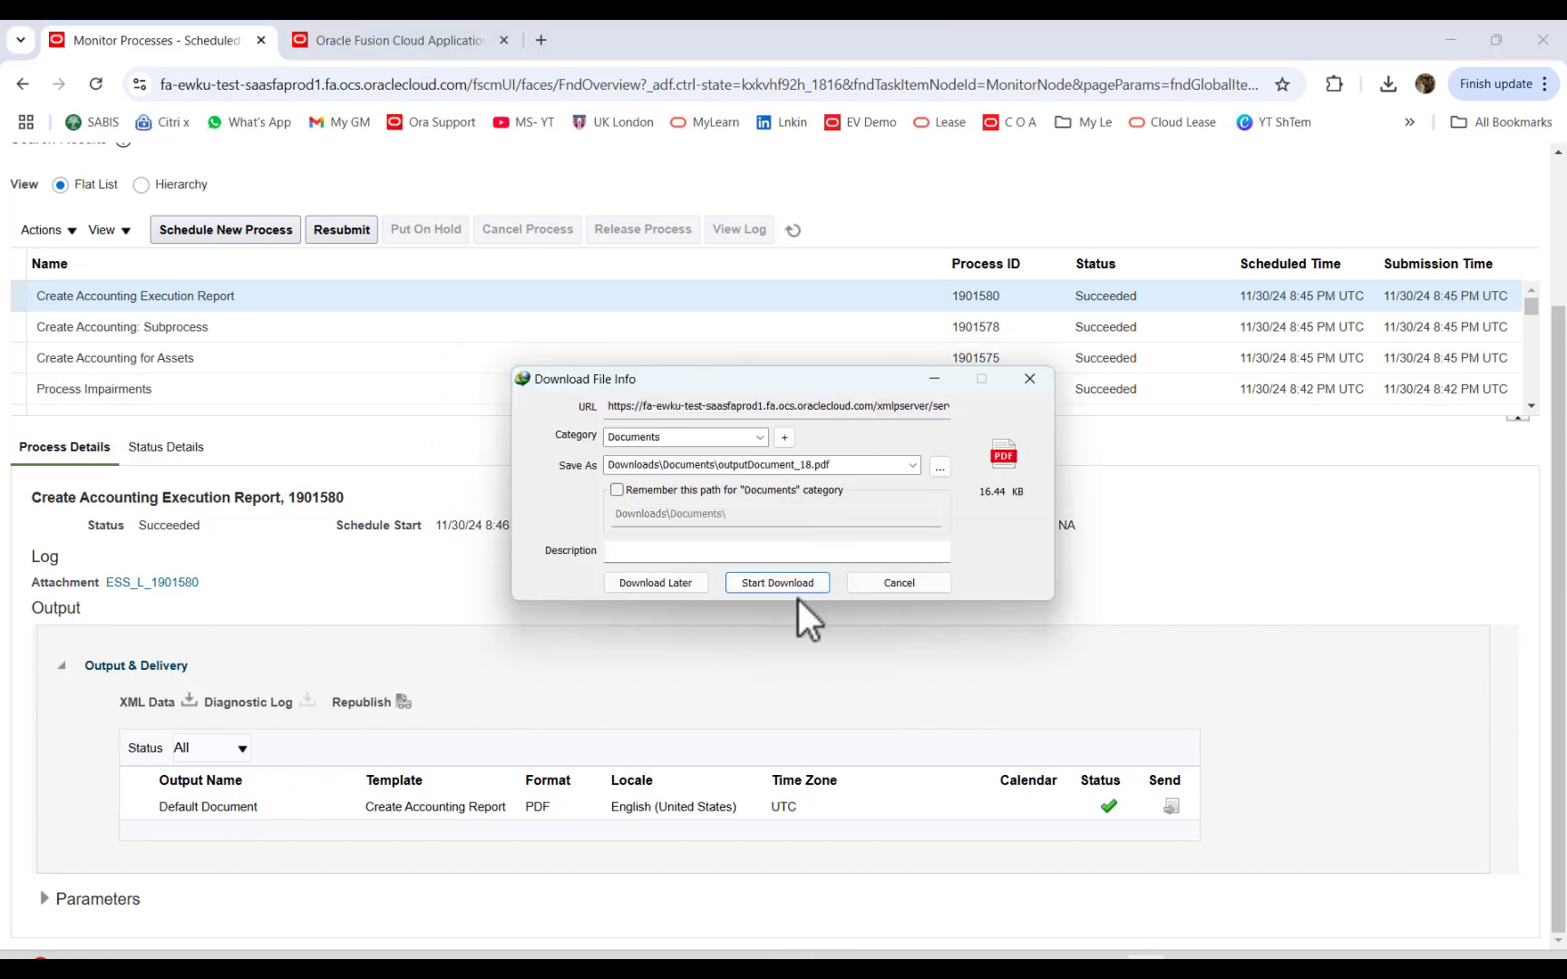
{"action": "left_click", "coordinate": [776, 588]}
{"action": "left_click", "coordinate": [635, 556]}
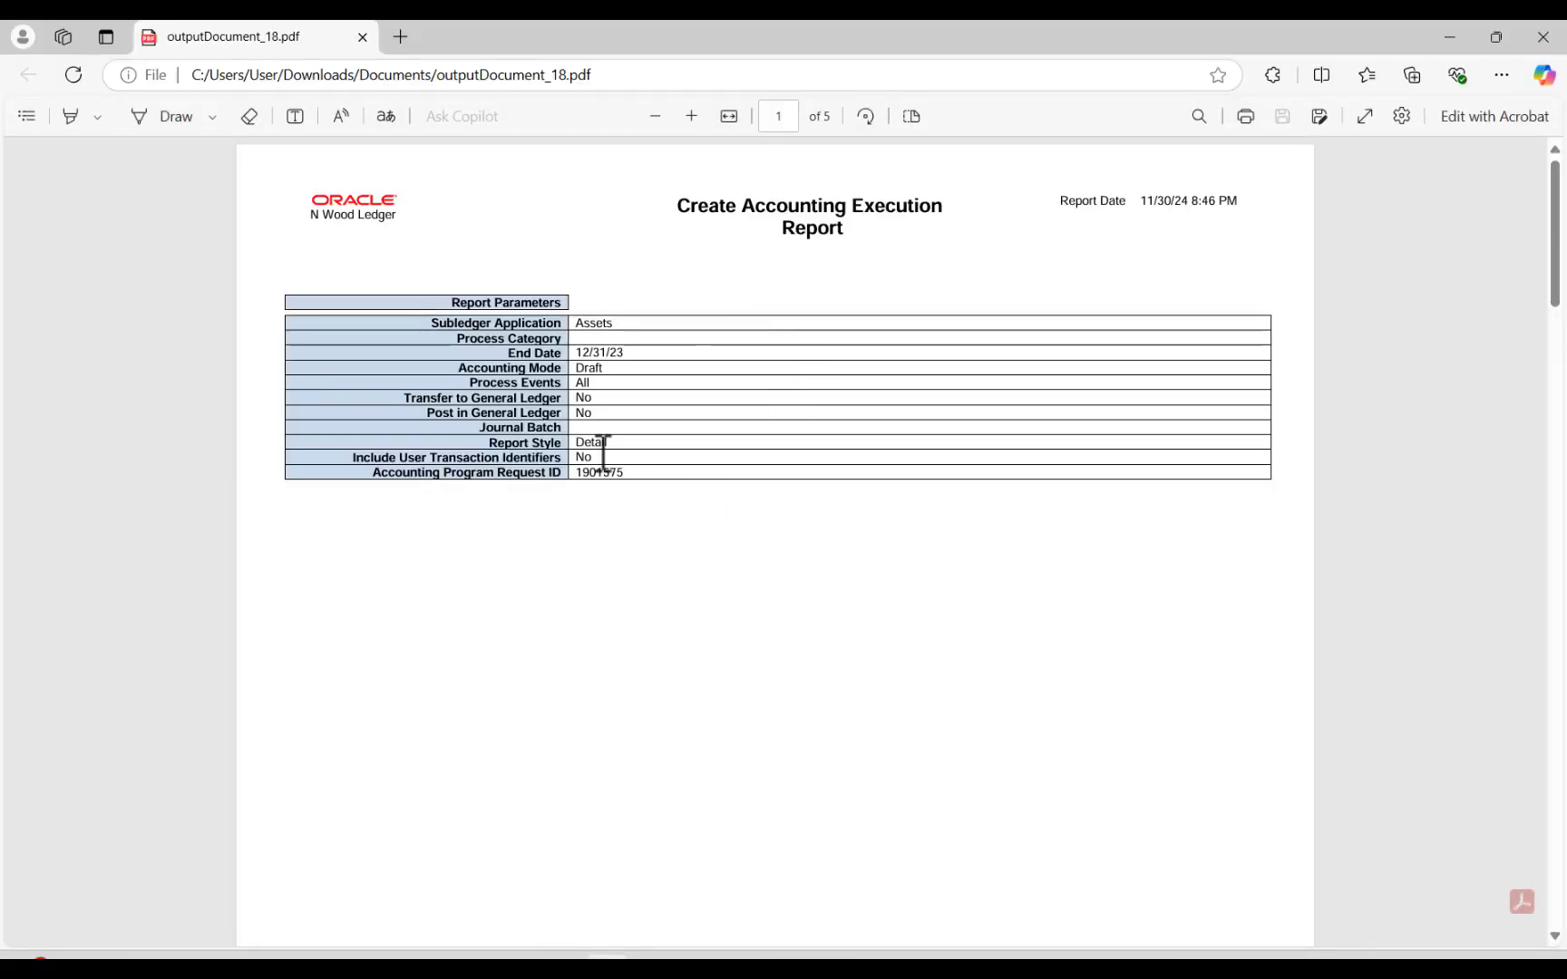
Step: Examine the impairment journal entry for book NWOODASSETSBOOK, period Dec-23, in the Create Accounting Execution Report
{"action": "scroll", "coordinate": [635, 462], "scroll_direction": "down", "scroll_amount": 10}
{"action": "scroll", "coordinate": [651, 477], "scroll_direction": "down", "scroll_amount": 15}
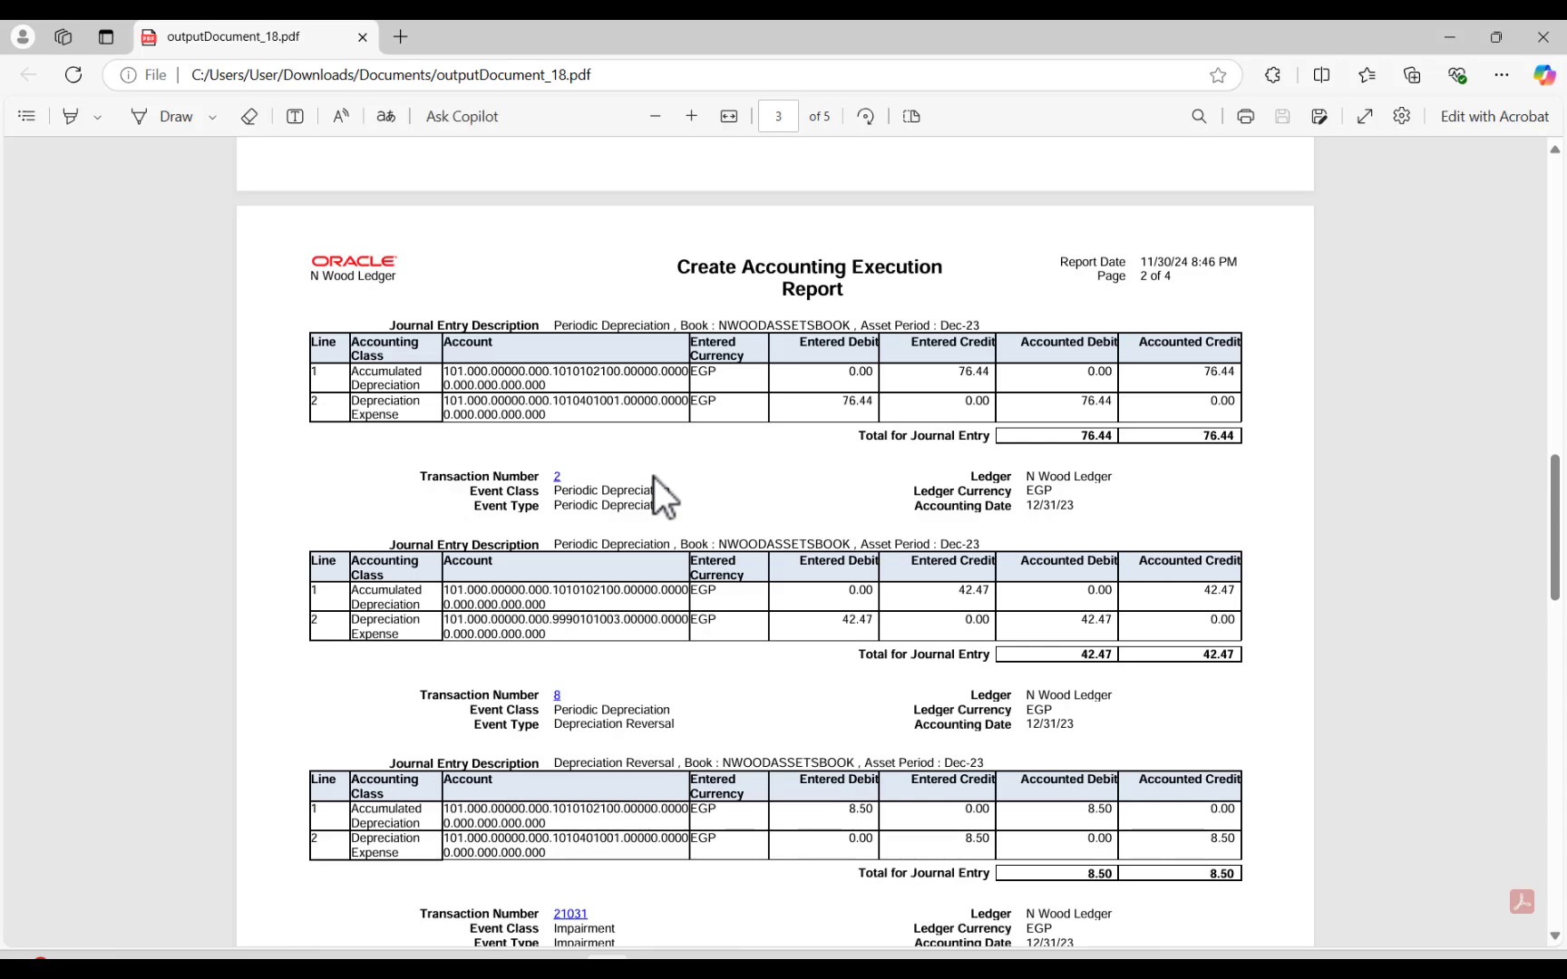
{"action": "scroll", "coordinate": [654, 477], "scroll_direction": "down", "scroll_amount": 3}
{"action": "scroll", "coordinate": [654, 477], "scroll_direction": "down", "scroll_amount": 4}
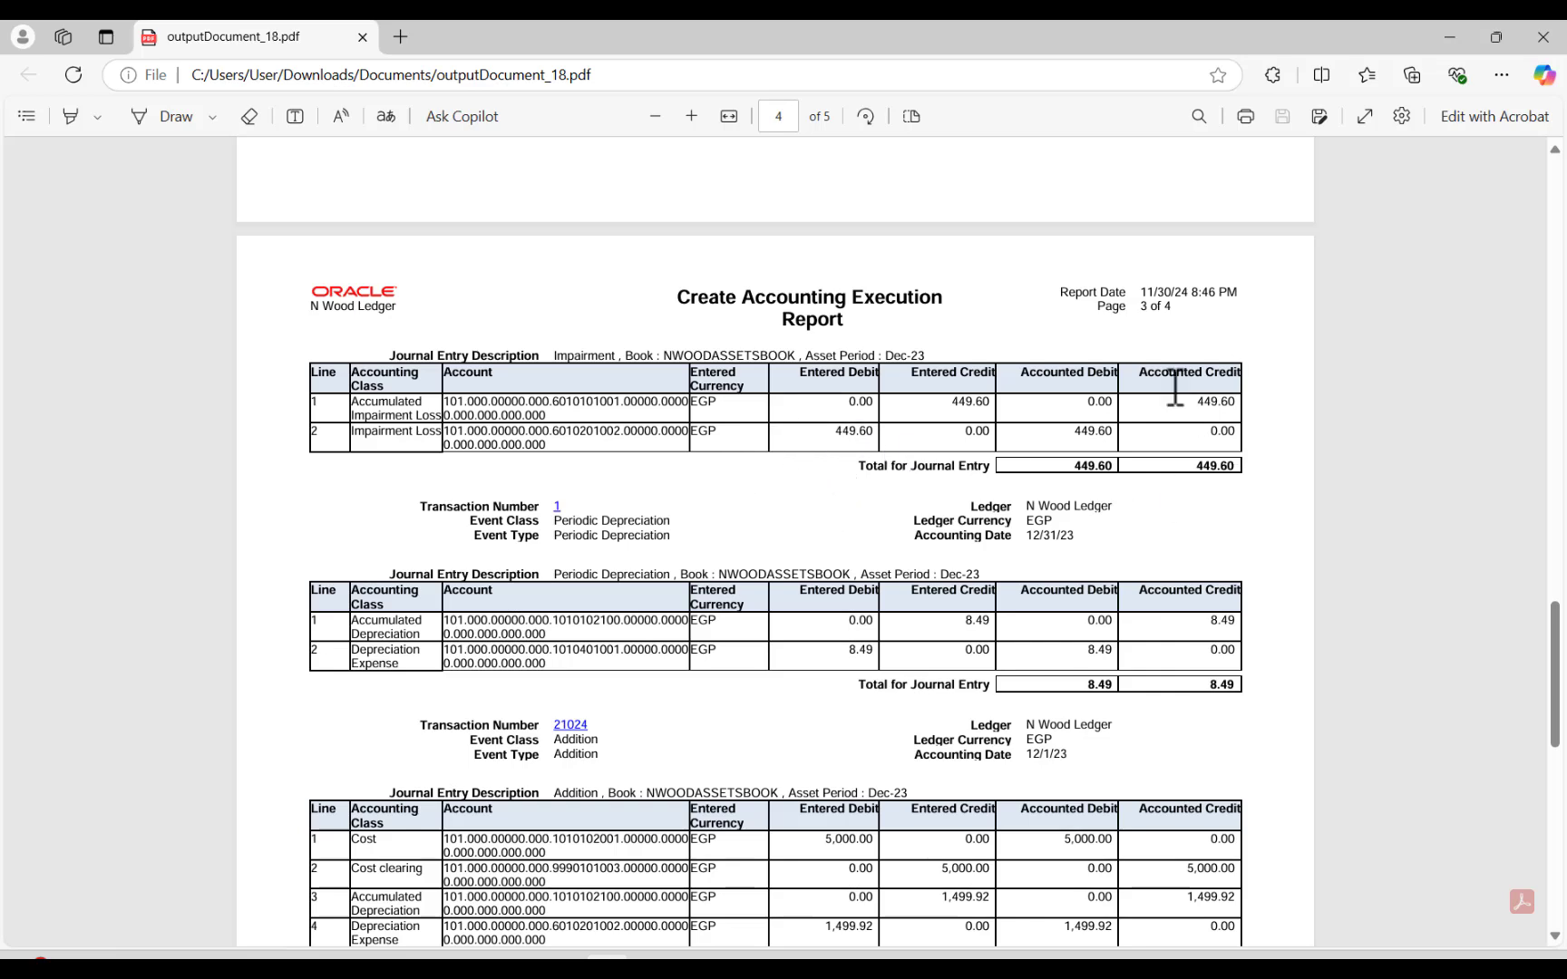
Step: Compare the impairment journal entry in the report with the asset 1000081 financial details captured in Snipping Tool
{"action": "left_click", "coordinate": [1100, 958]}
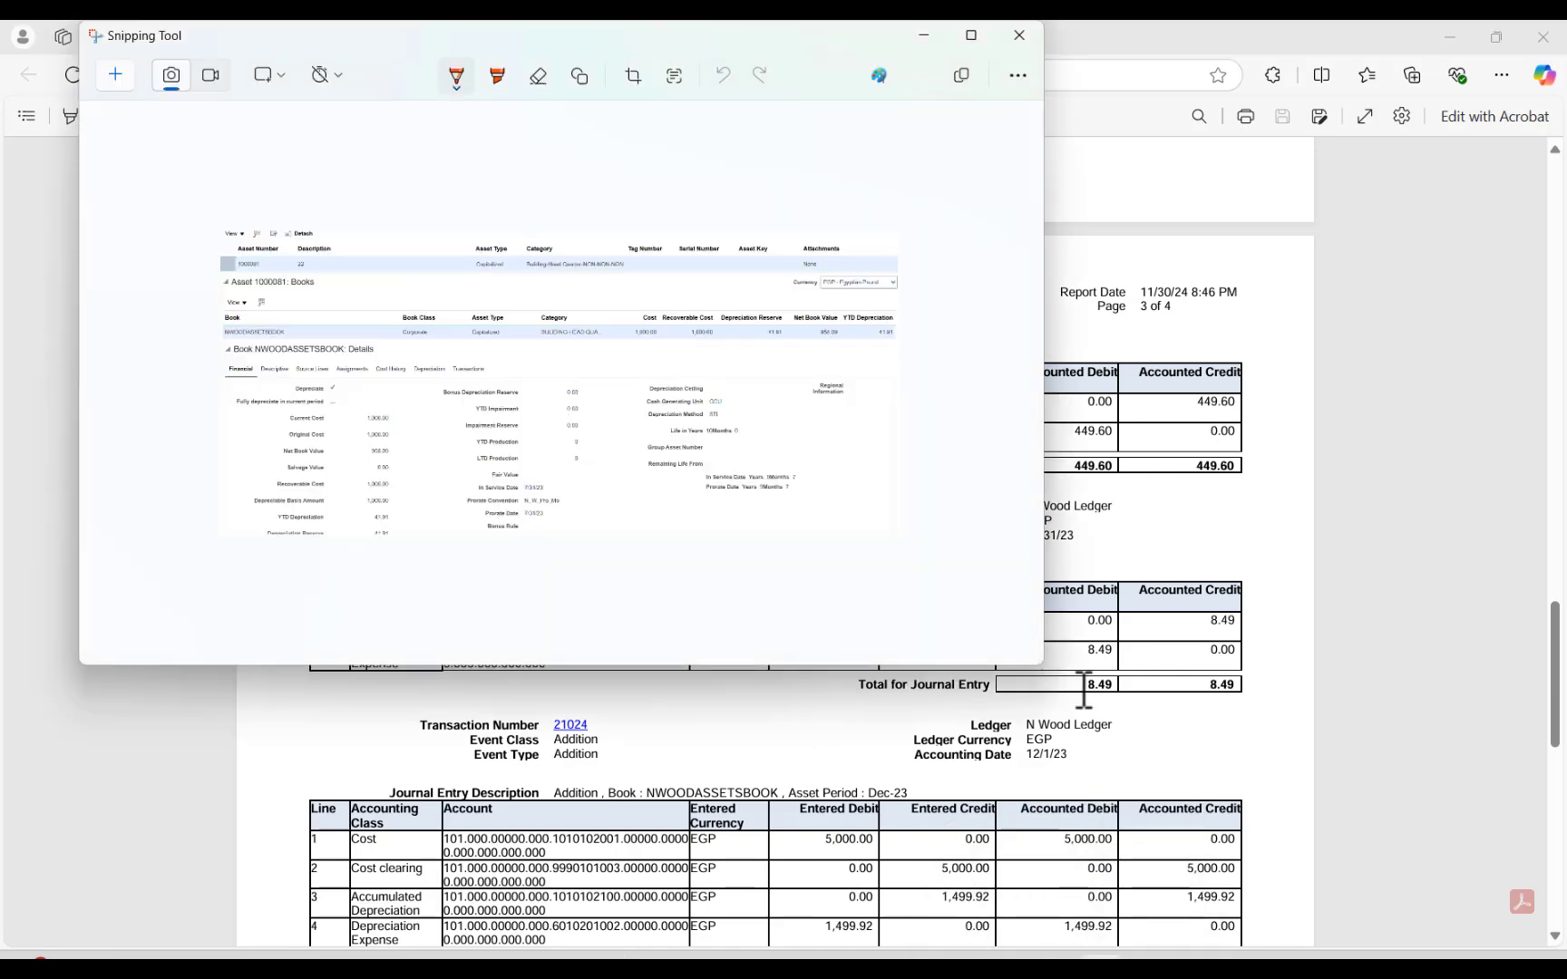
{"action": "left_click", "coordinate": [983, 36]}
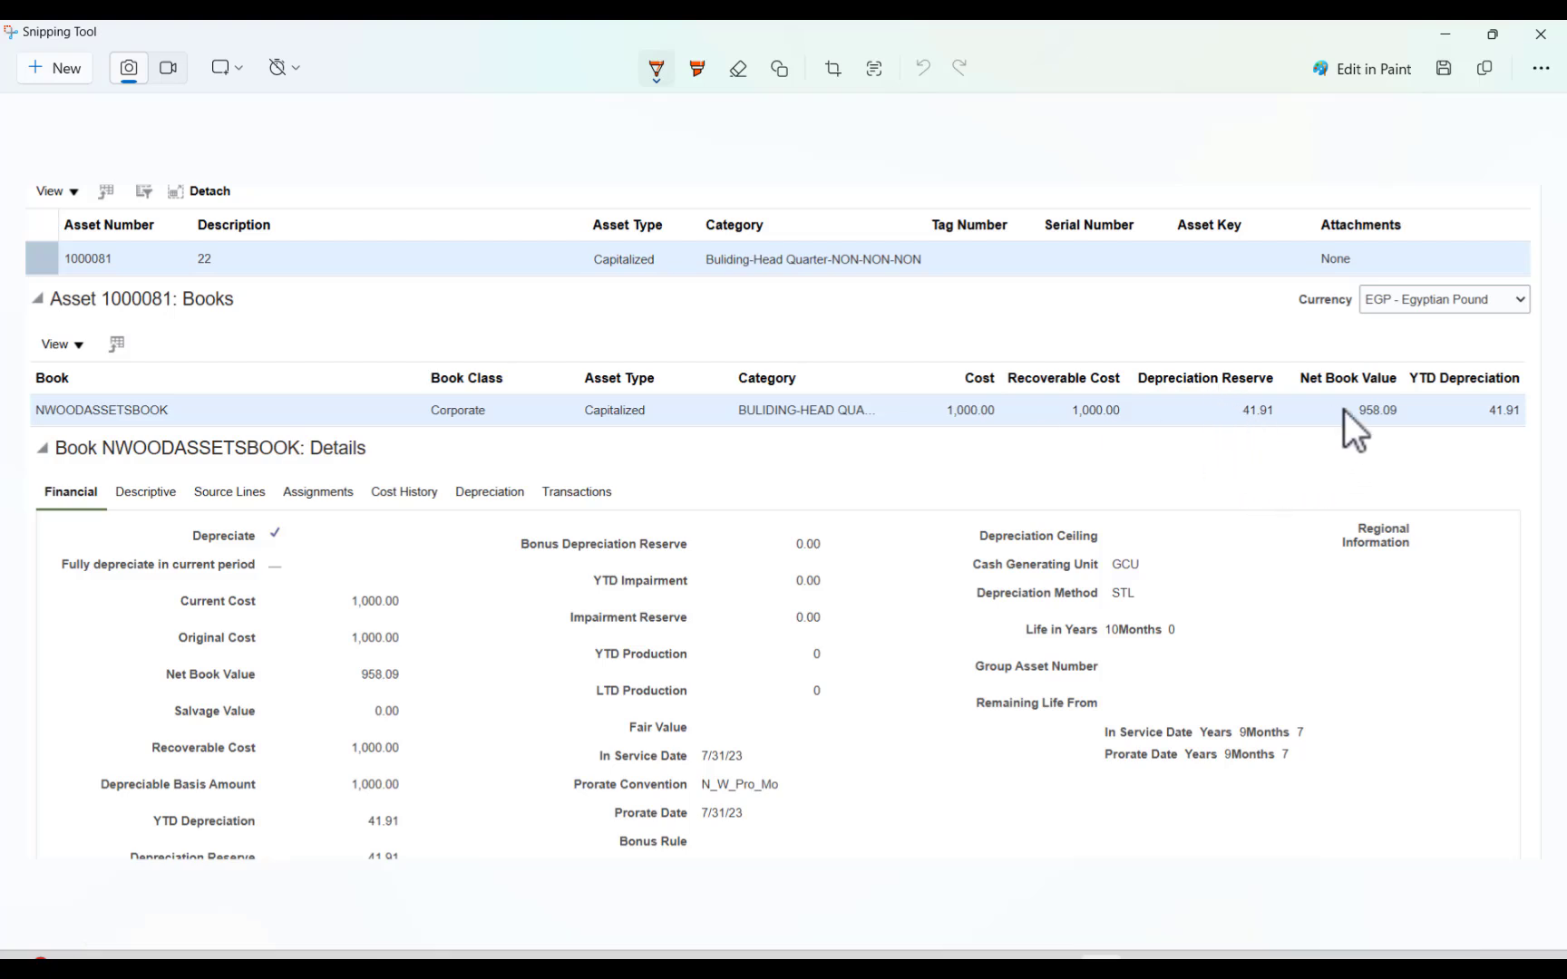
{"action": "left_click", "coordinate": [1441, 41]}
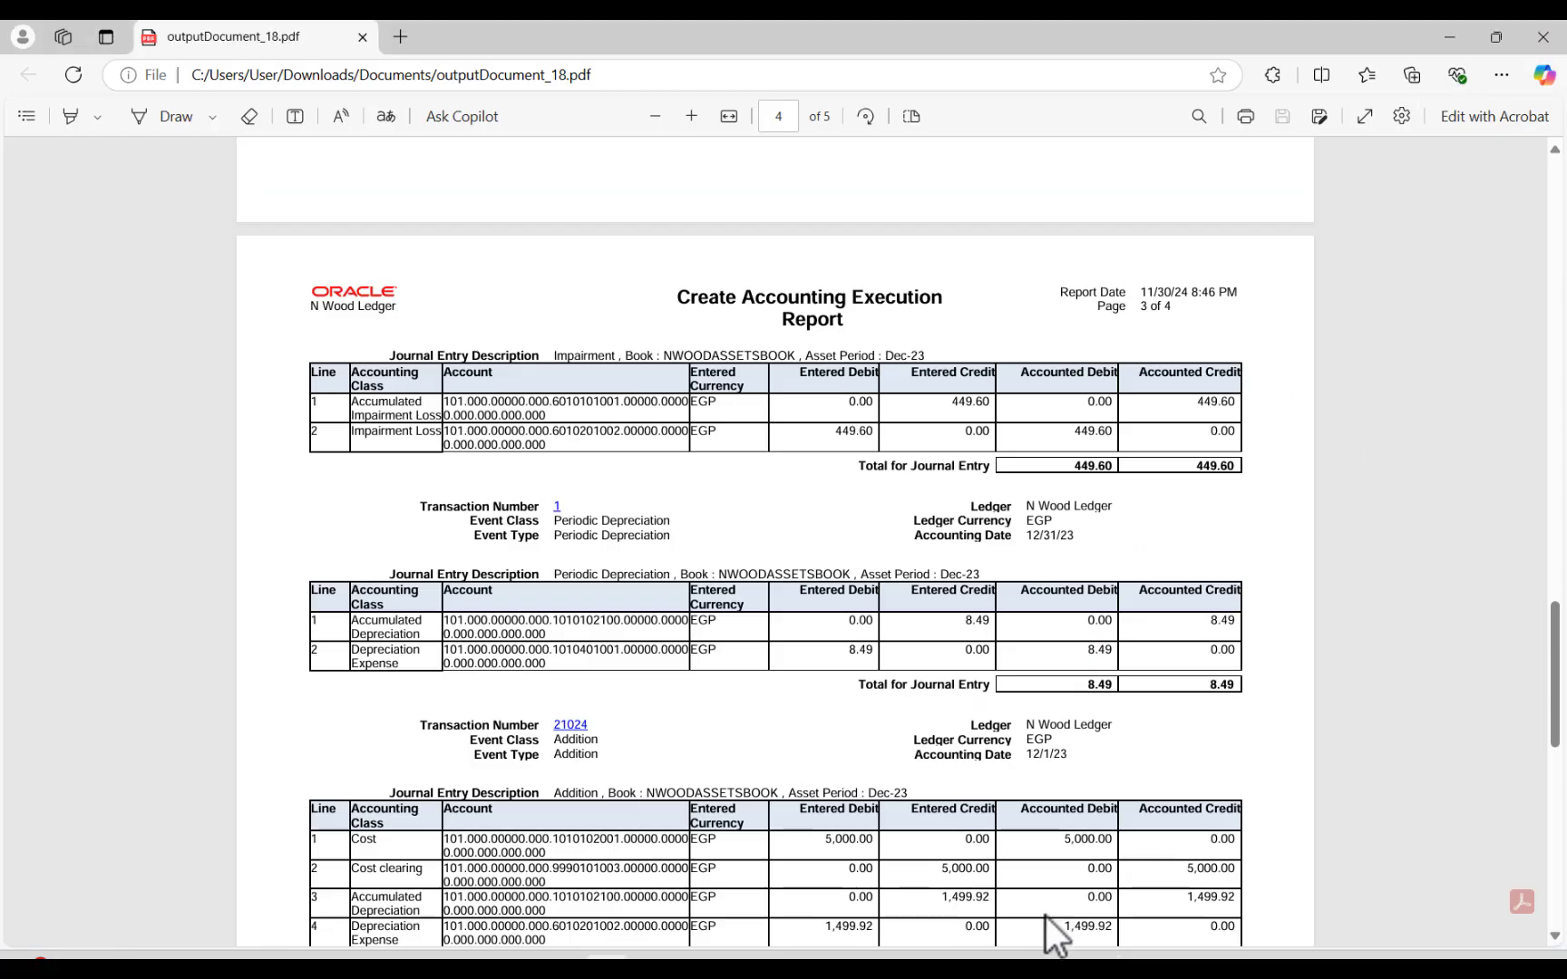
{"action": "left_click", "coordinate": [1100, 959]}
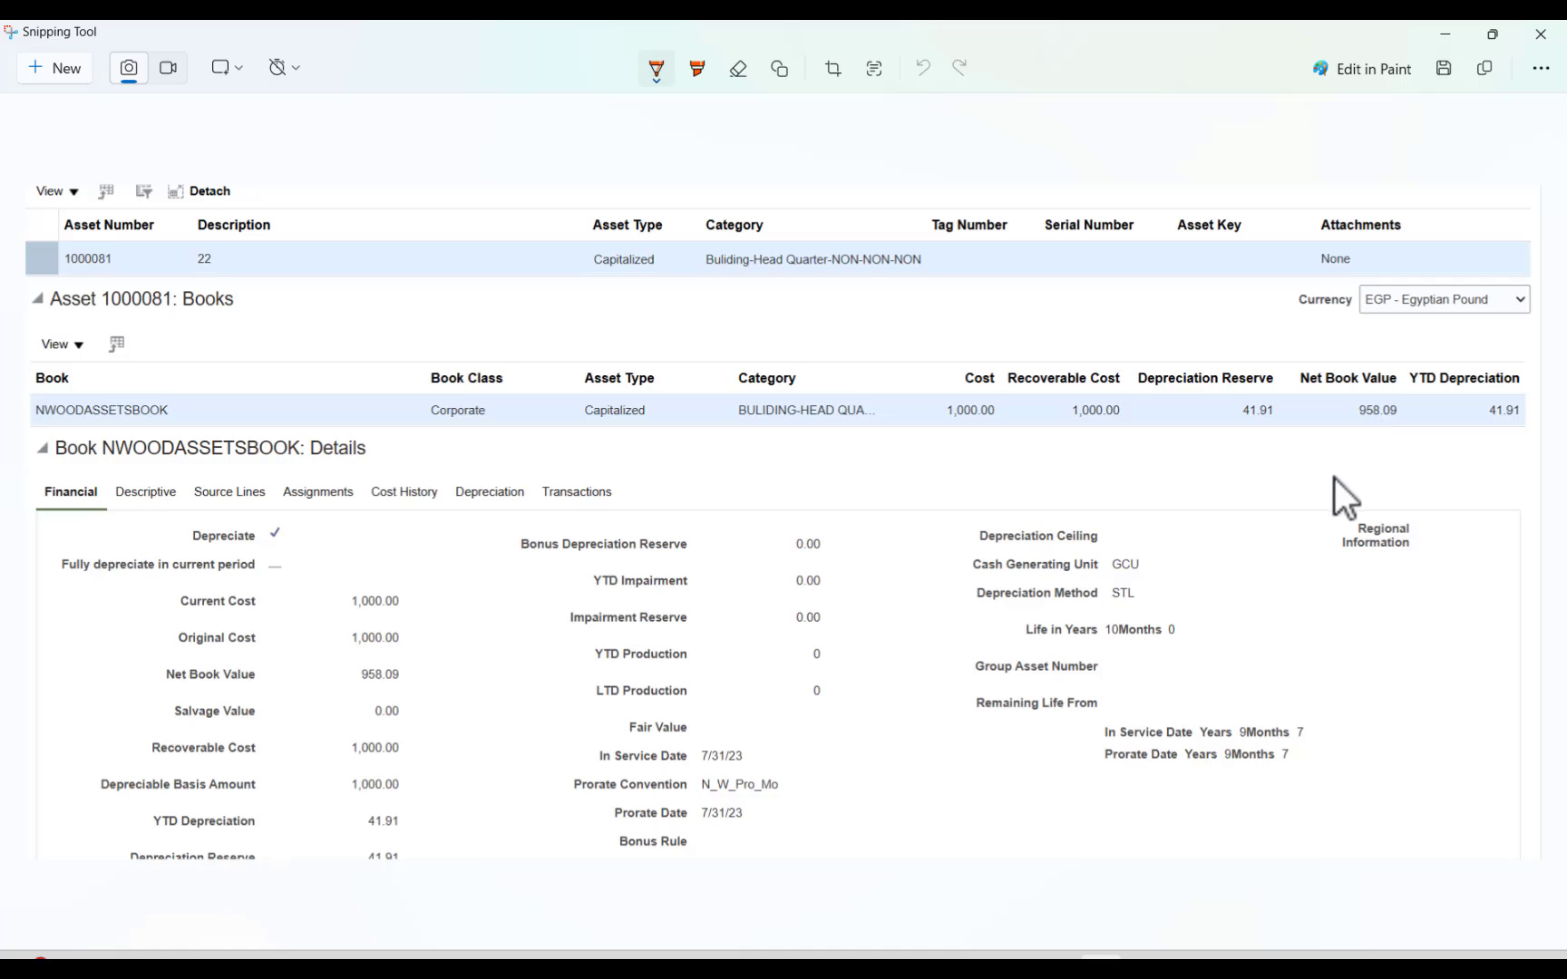
{"action": "left_click", "coordinate": [1442, 36]}
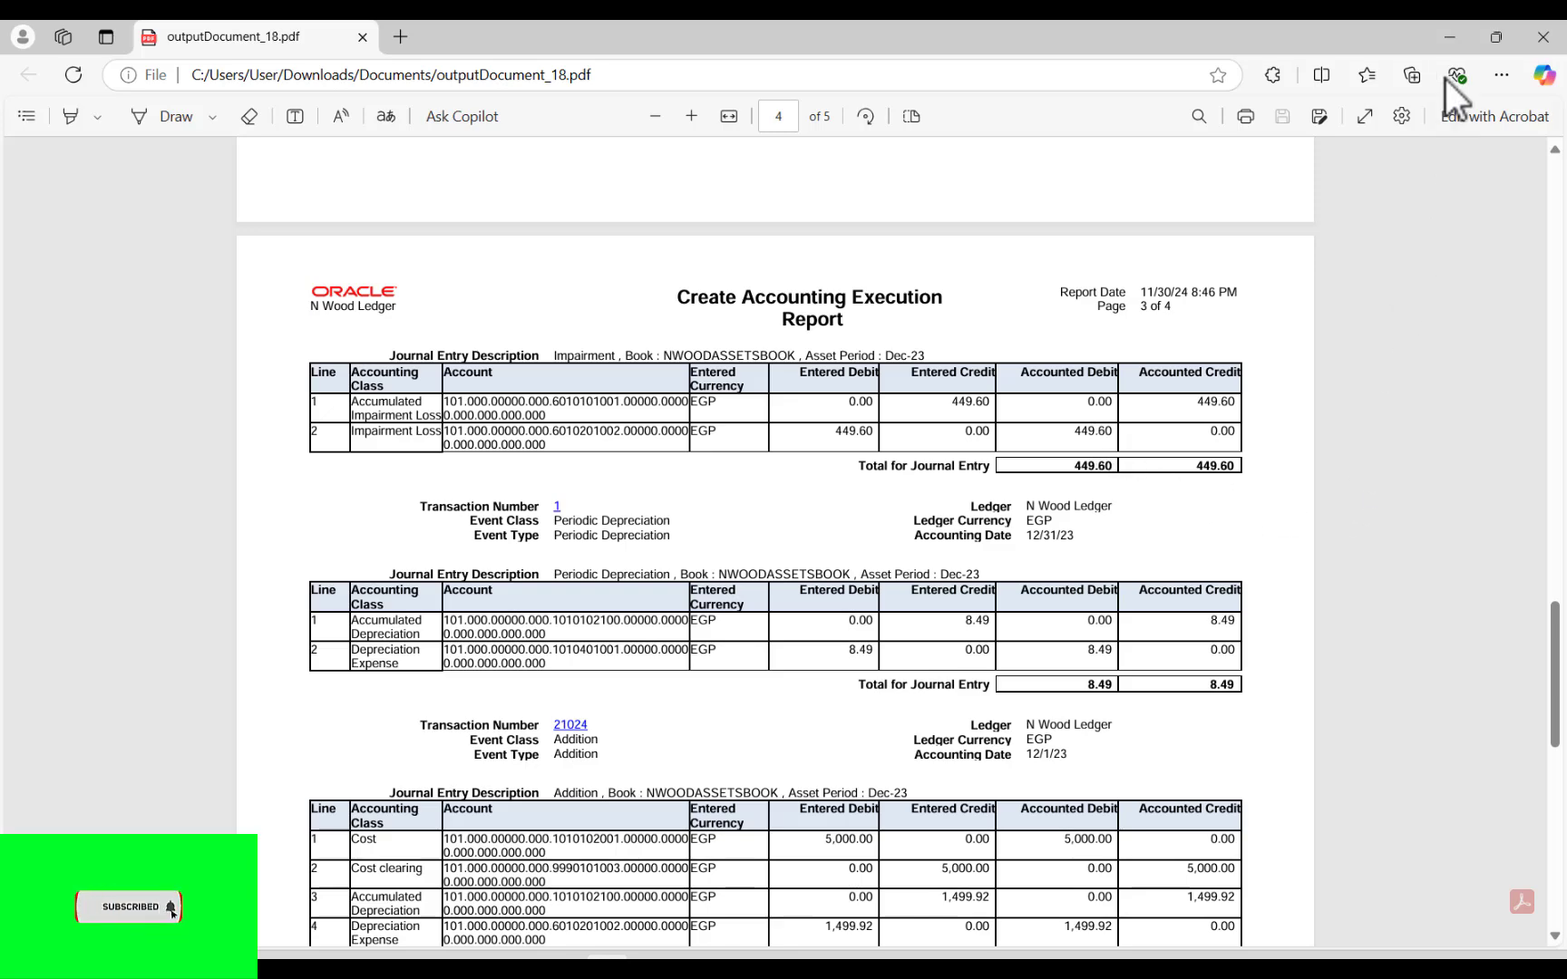
Step: Switch back to Oracle Fusion in the browser, close the Monitor Processes page and reload the Fusion home page
{"action": "left_click", "coordinate": [1449, 36]}
{"action": "scroll", "coordinate": [884, 518], "scroll_direction": "up", "scroll_amount": 2}
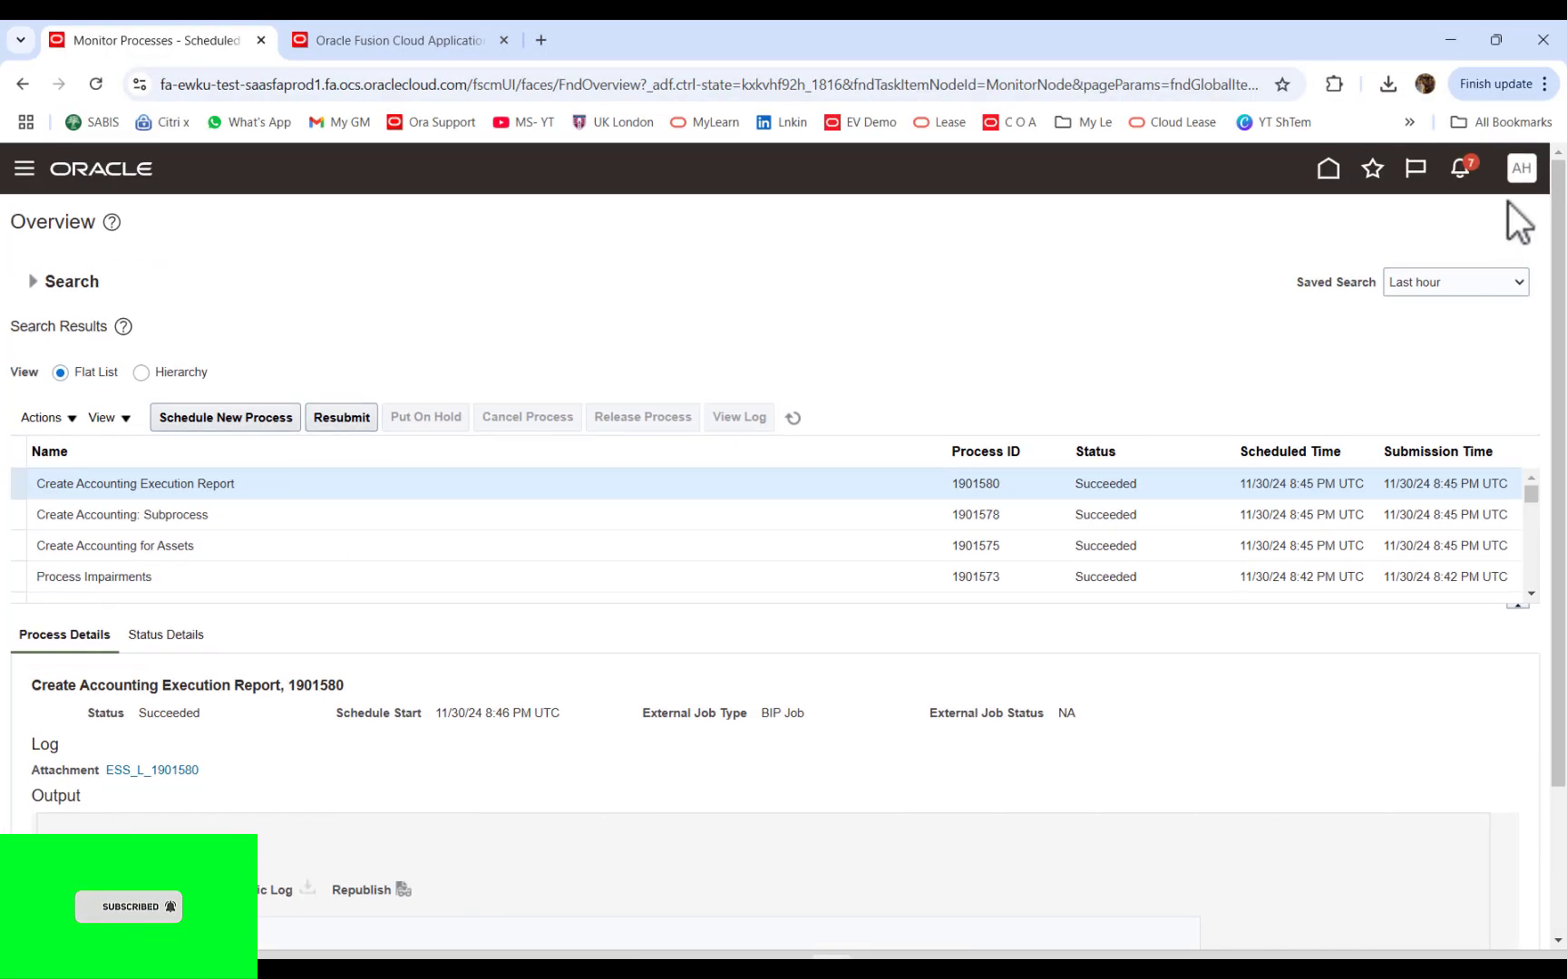
{"action": "left_click", "coordinate": [1337, 177]}
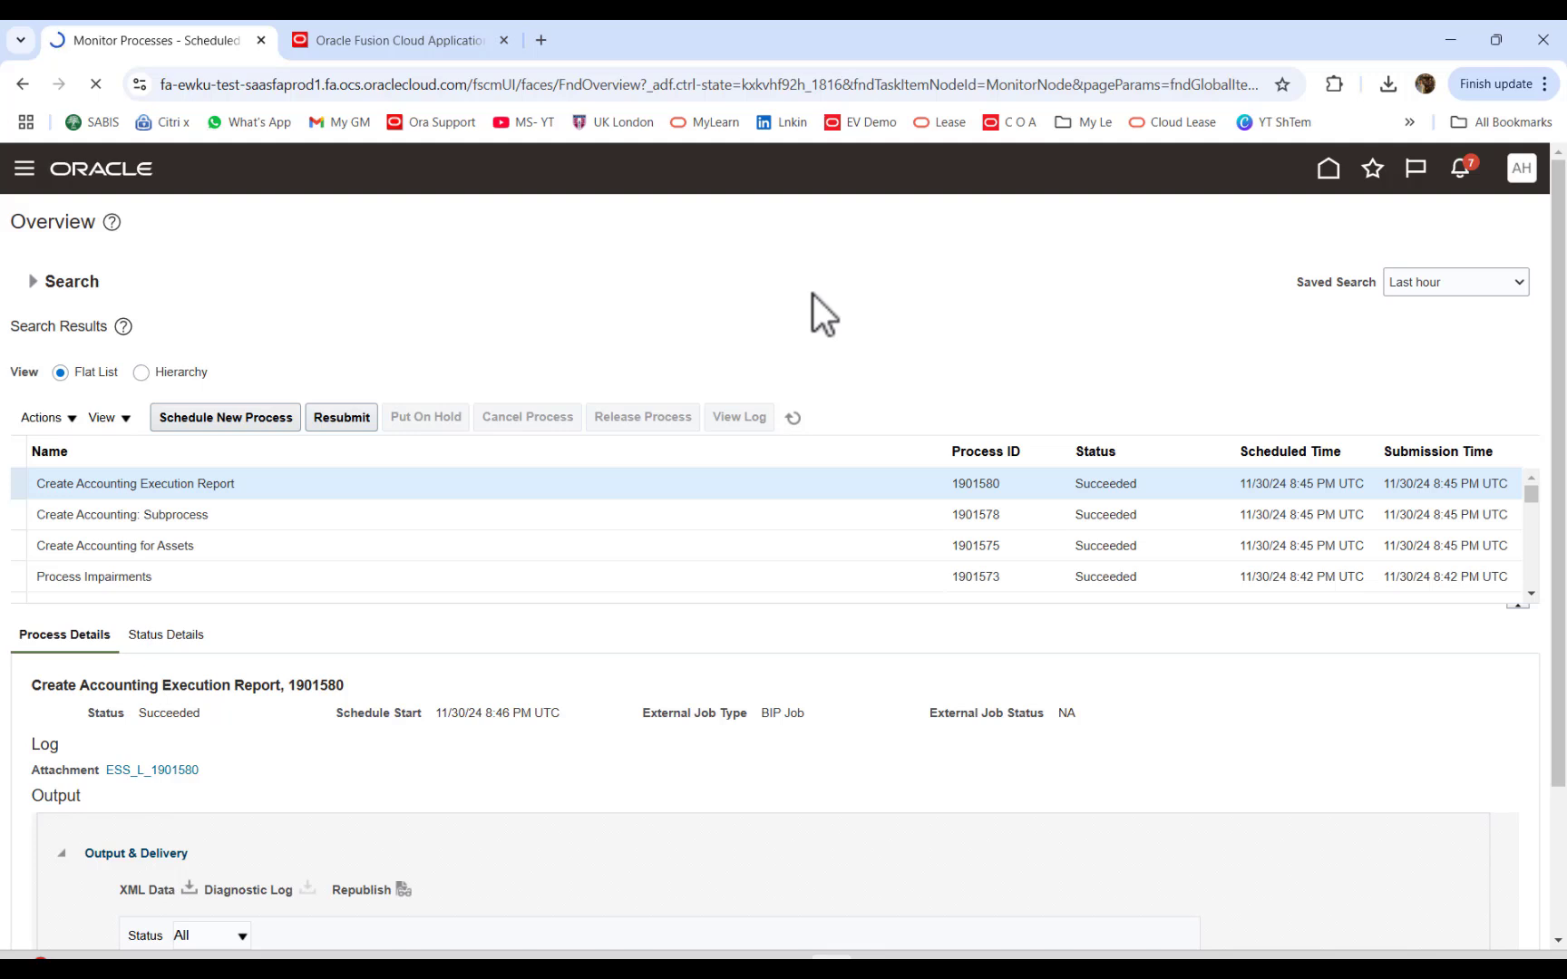
{"action": "left_click", "coordinate": [1317, 181]}
{"action": "left_click", "coordinate": [428, 38]}
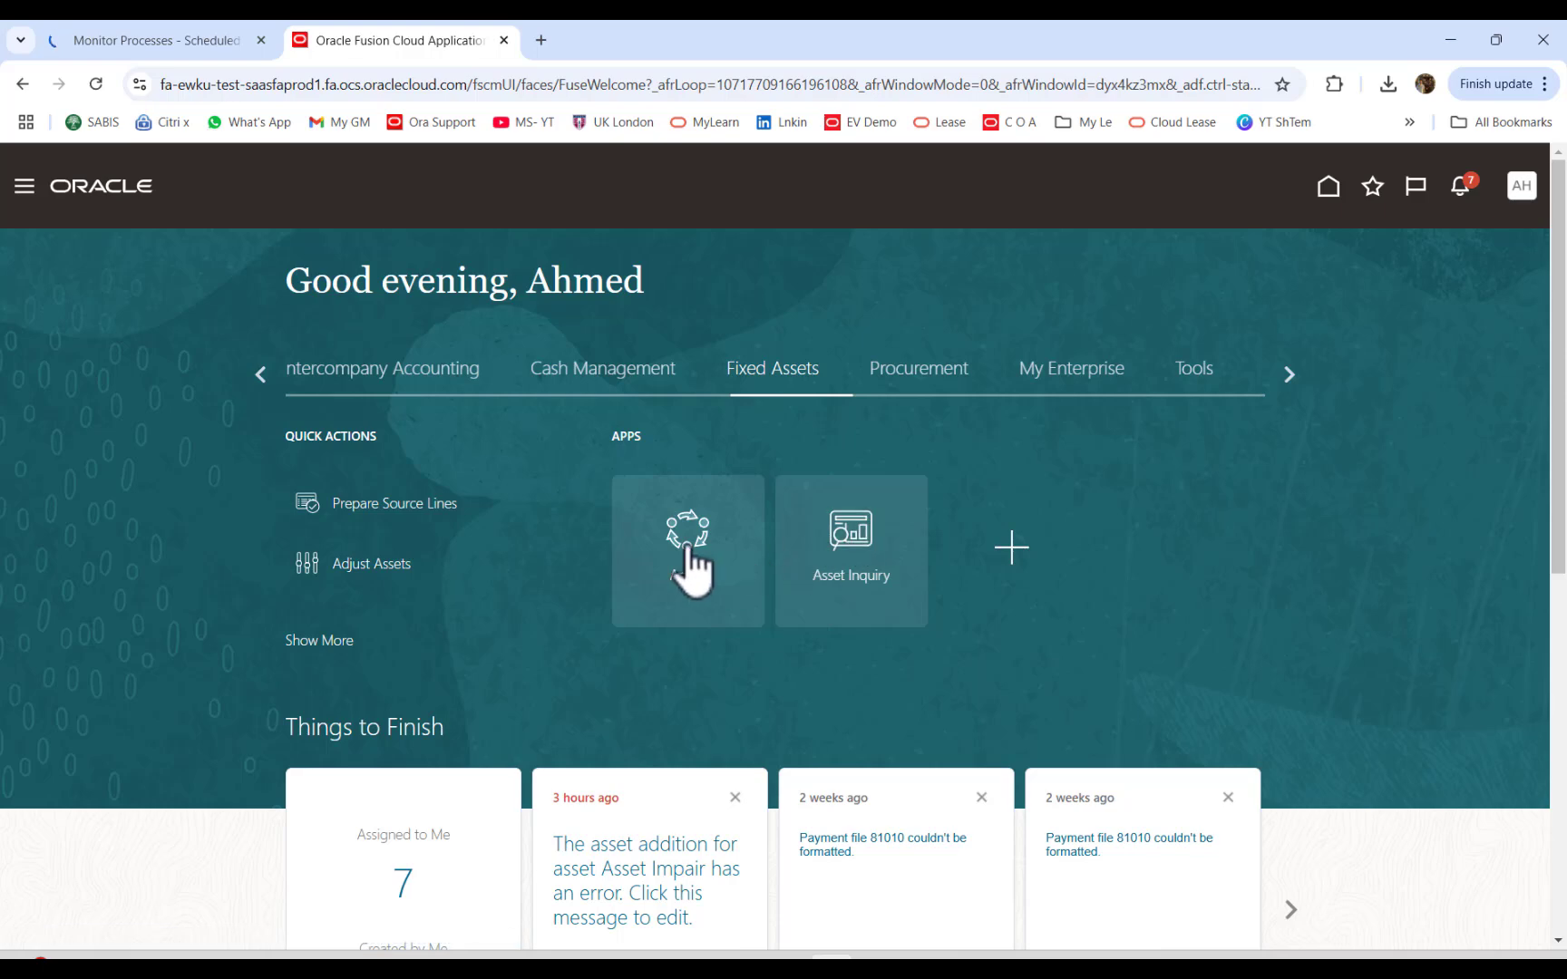
{"action": "left_click", "coordinate": [261, 40]}
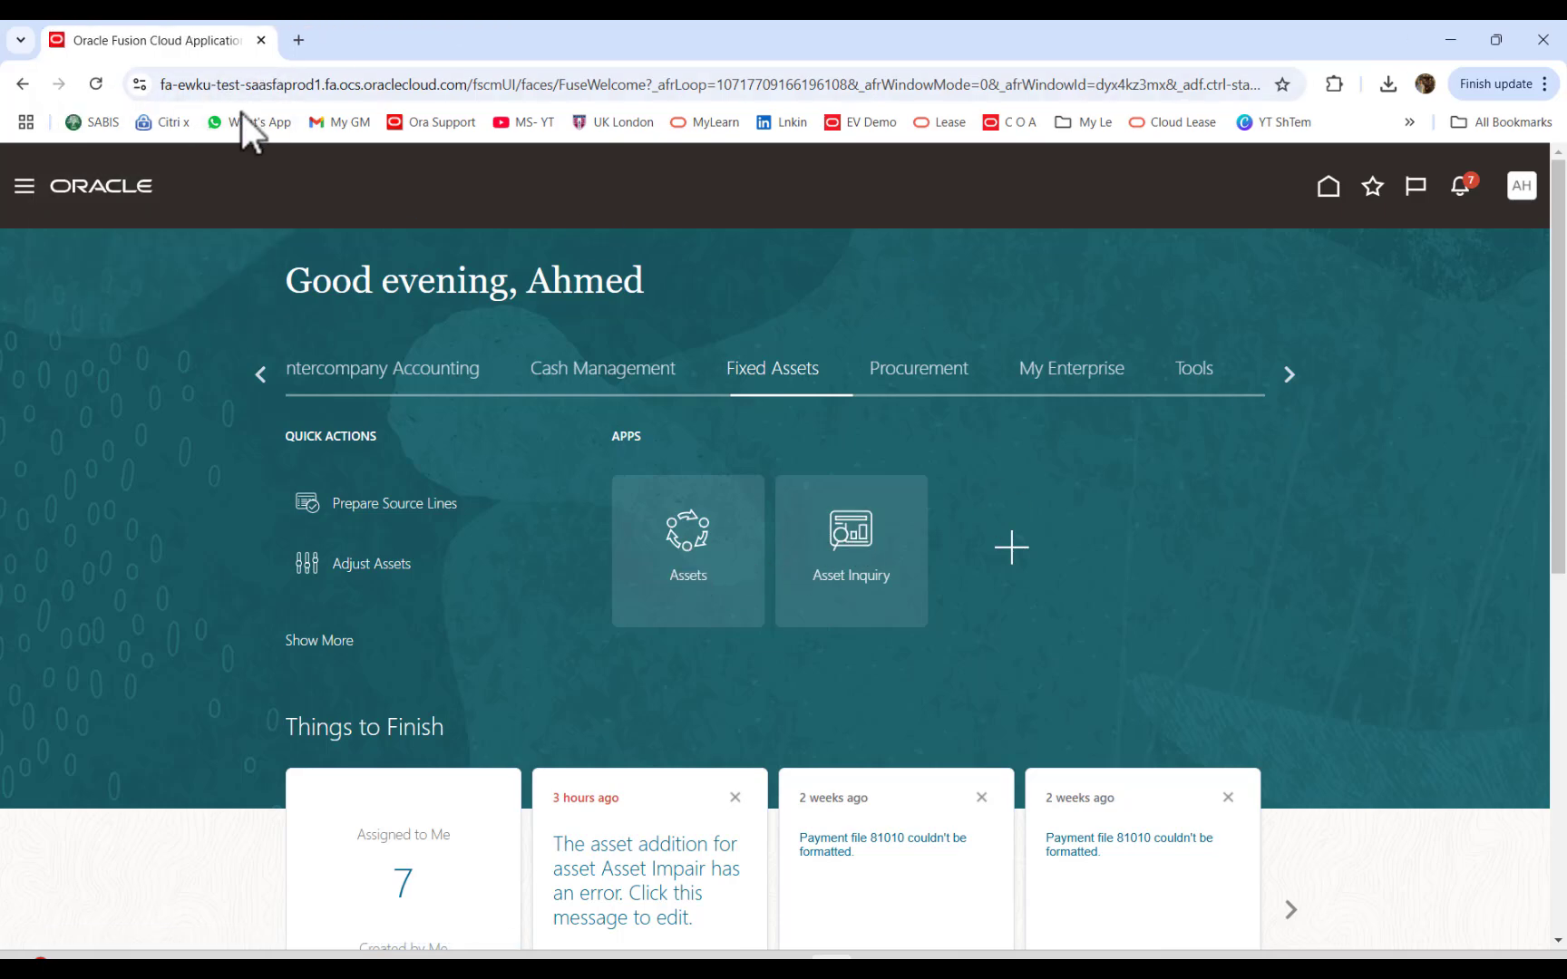
{"action": "left_click", "coordinate": [95, 83]}
{"action": "left_click", "coordinate": [1330, 195]}
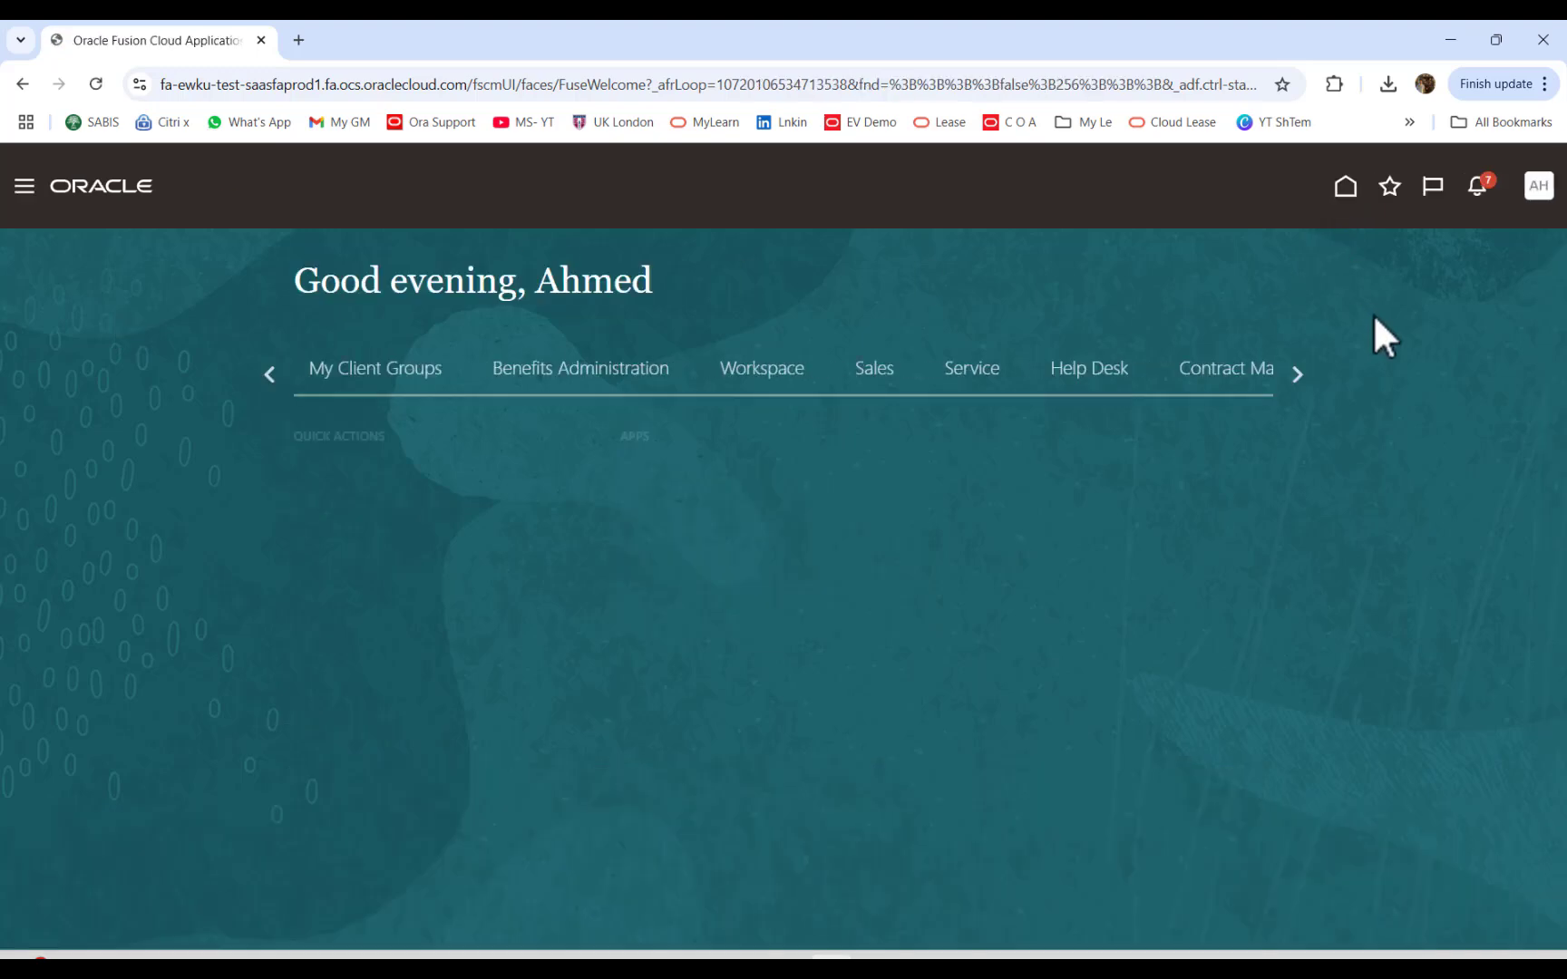
Step: Open Impair Assets from the Assets work area and search for the impairments in book NWOODASSETSBOOK
{"action": "left_click", "coordinate": [731, 570]}
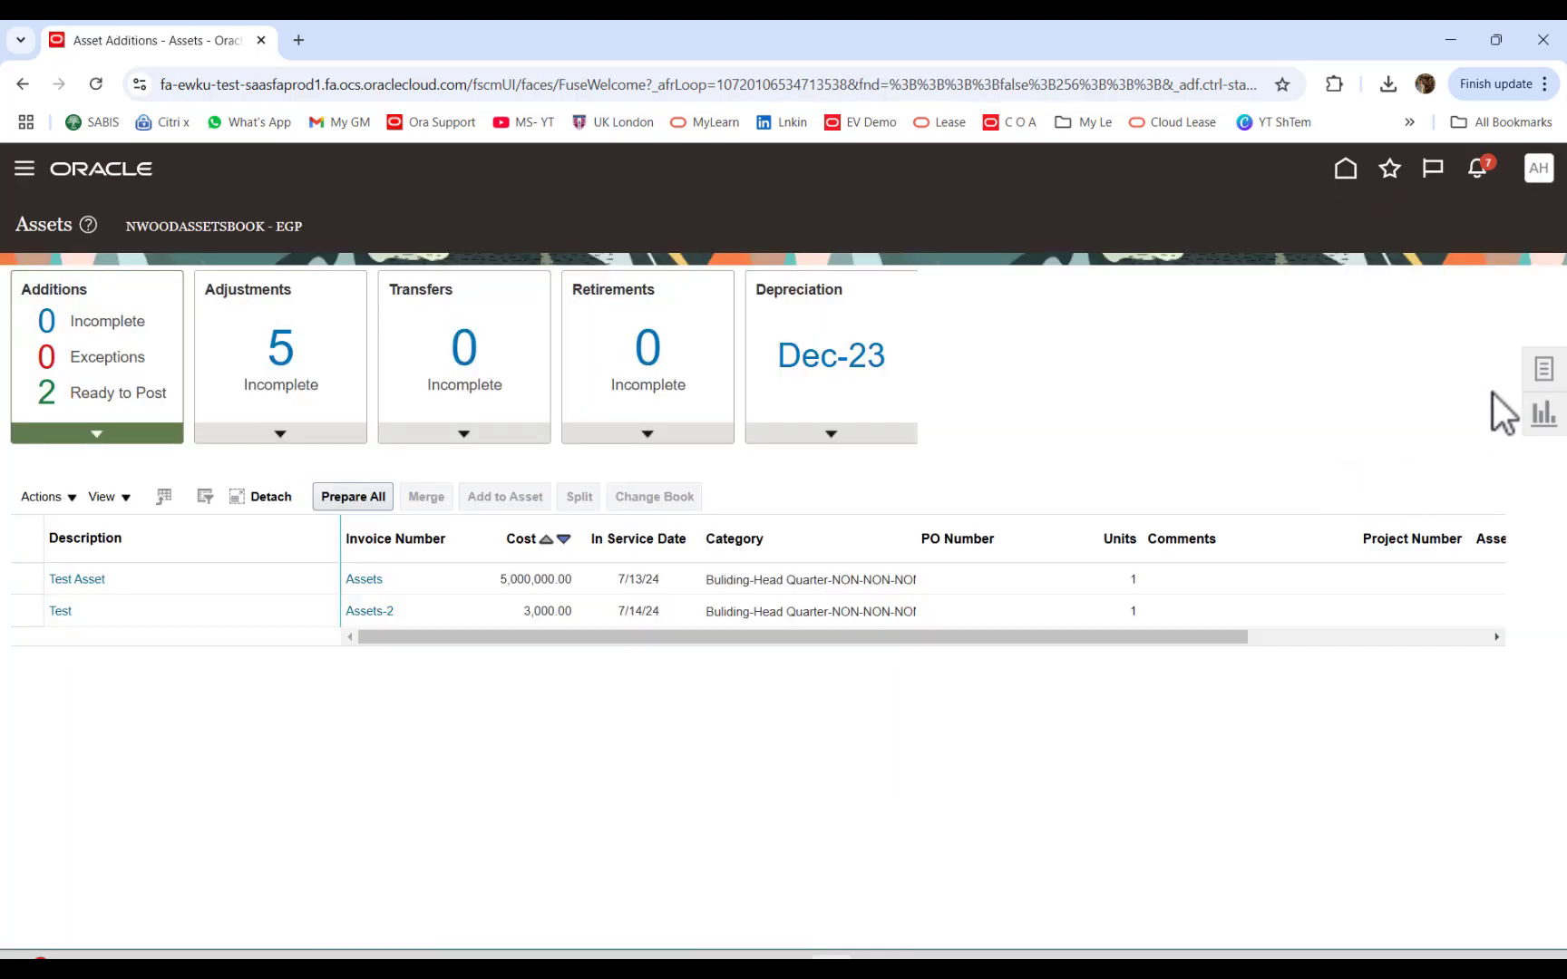
{"action": "left_click", "coordinate": [1541, 372]}
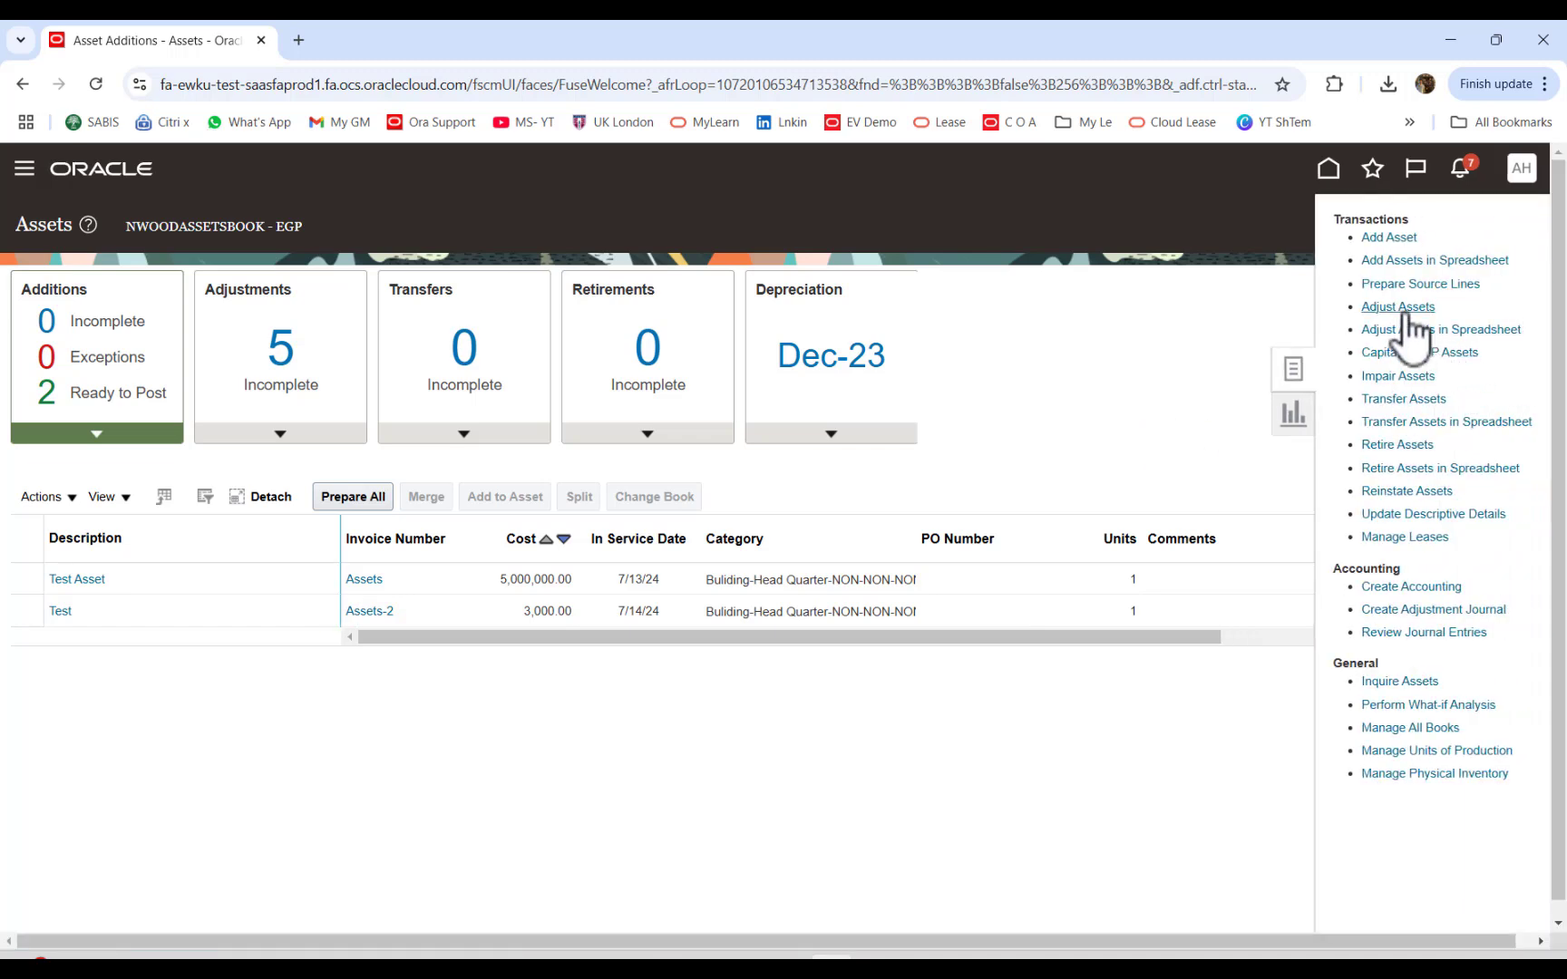
{"action": "left_click", "coordinate": [1397, 375]}
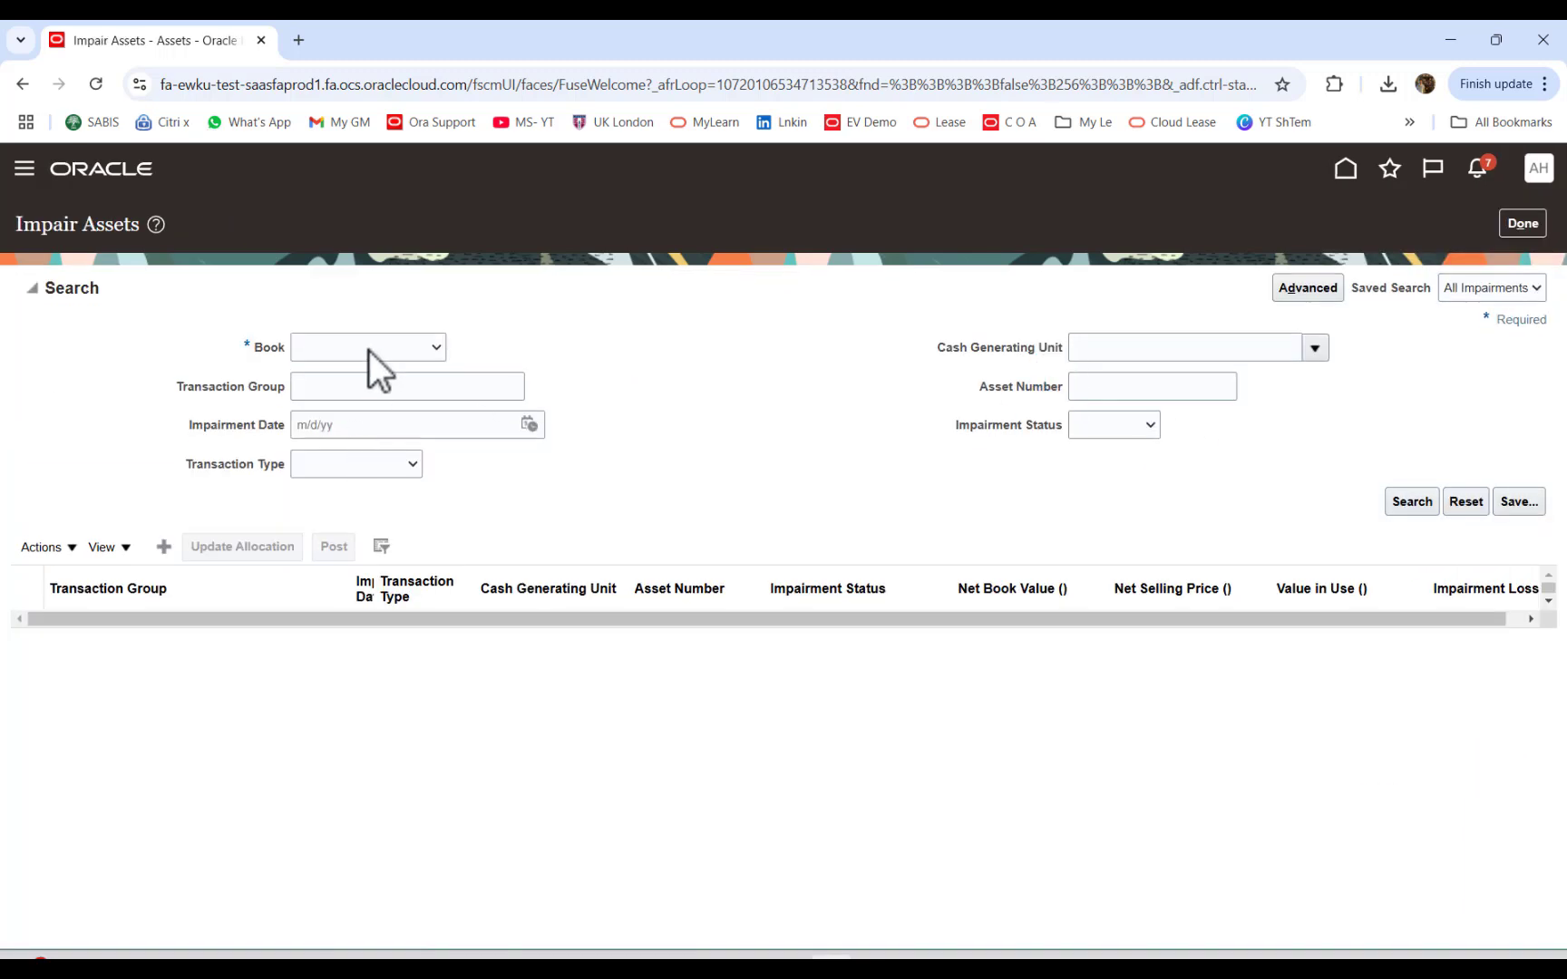
{"action": "left_click", "coordinate": [368, 351]}
{"action": "left_click", "coordinate": [368, 396]}
{"action": "left_click", "coordinate": [1410, 501]}
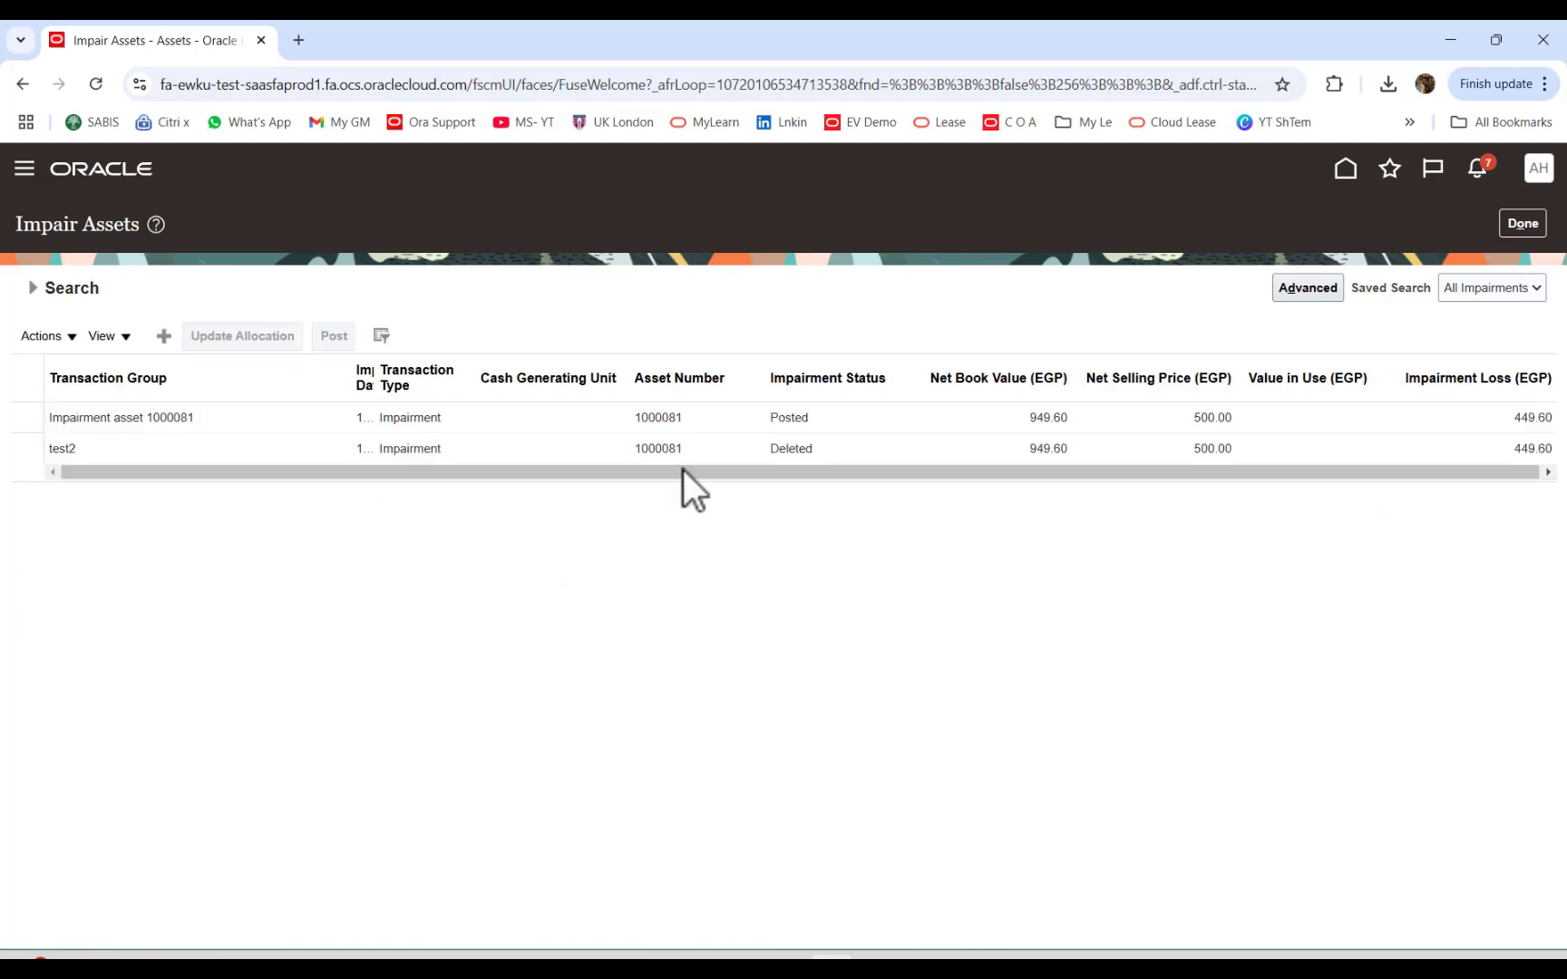
Step: Roll back the posted impairment in transaction group "Impairment asset 1000081" and accept the warning and process confirmation
{"action": "left_click", "coordinate": [175, 426]}
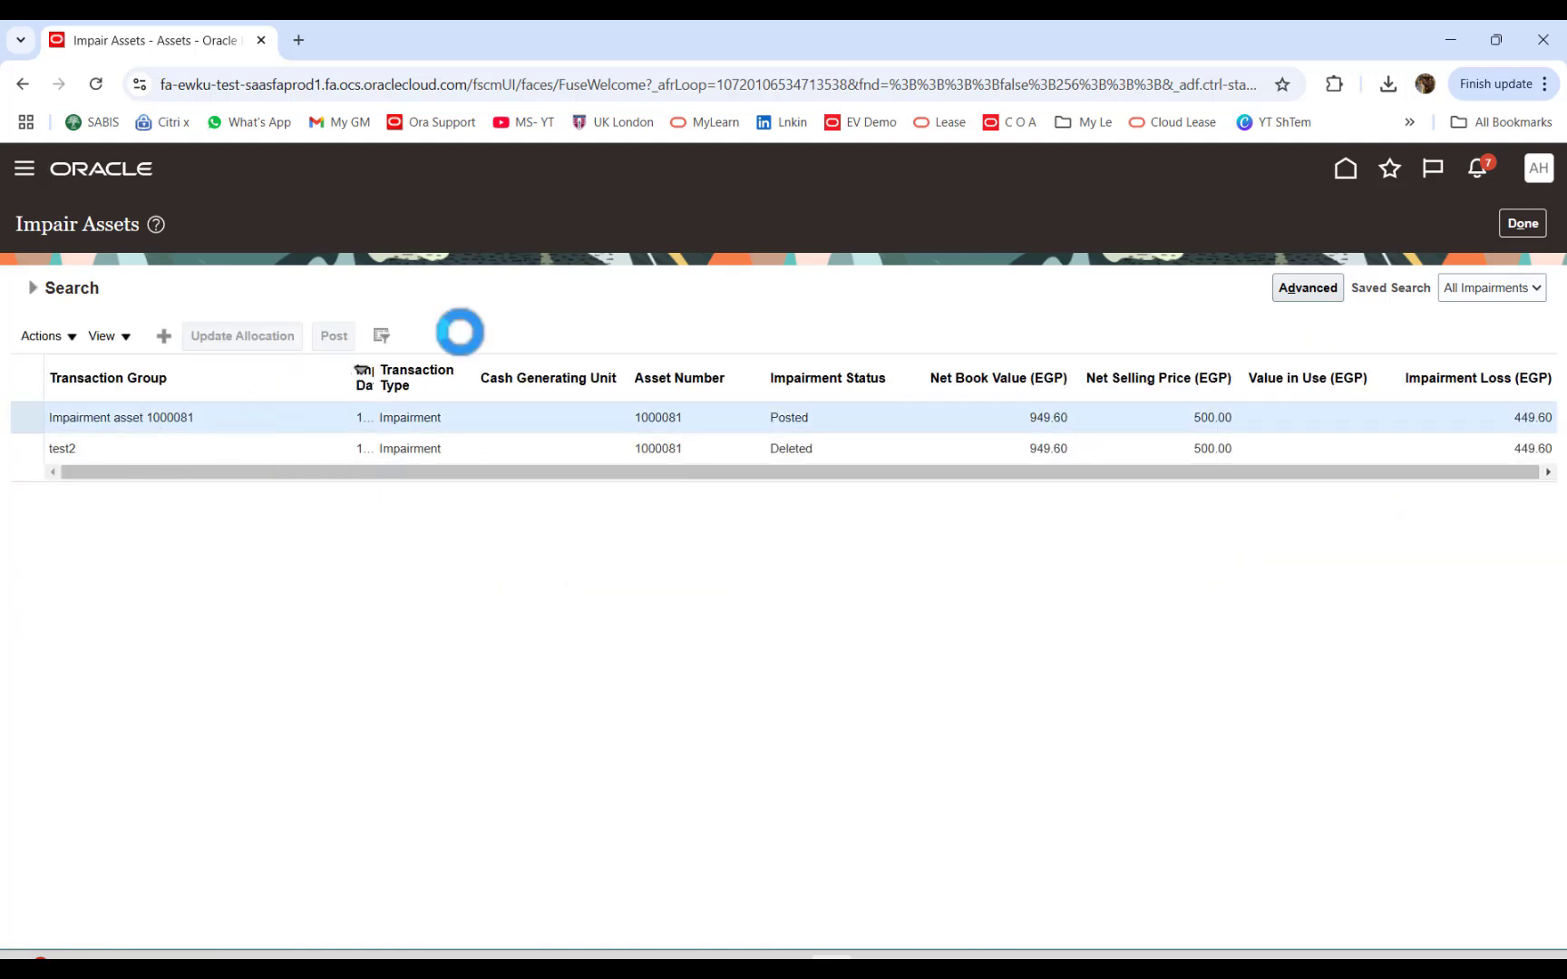
{"action": "left_click", "coordinate": [69, 338]}
{"action": "left_click", "coordinate": [94, 524]}
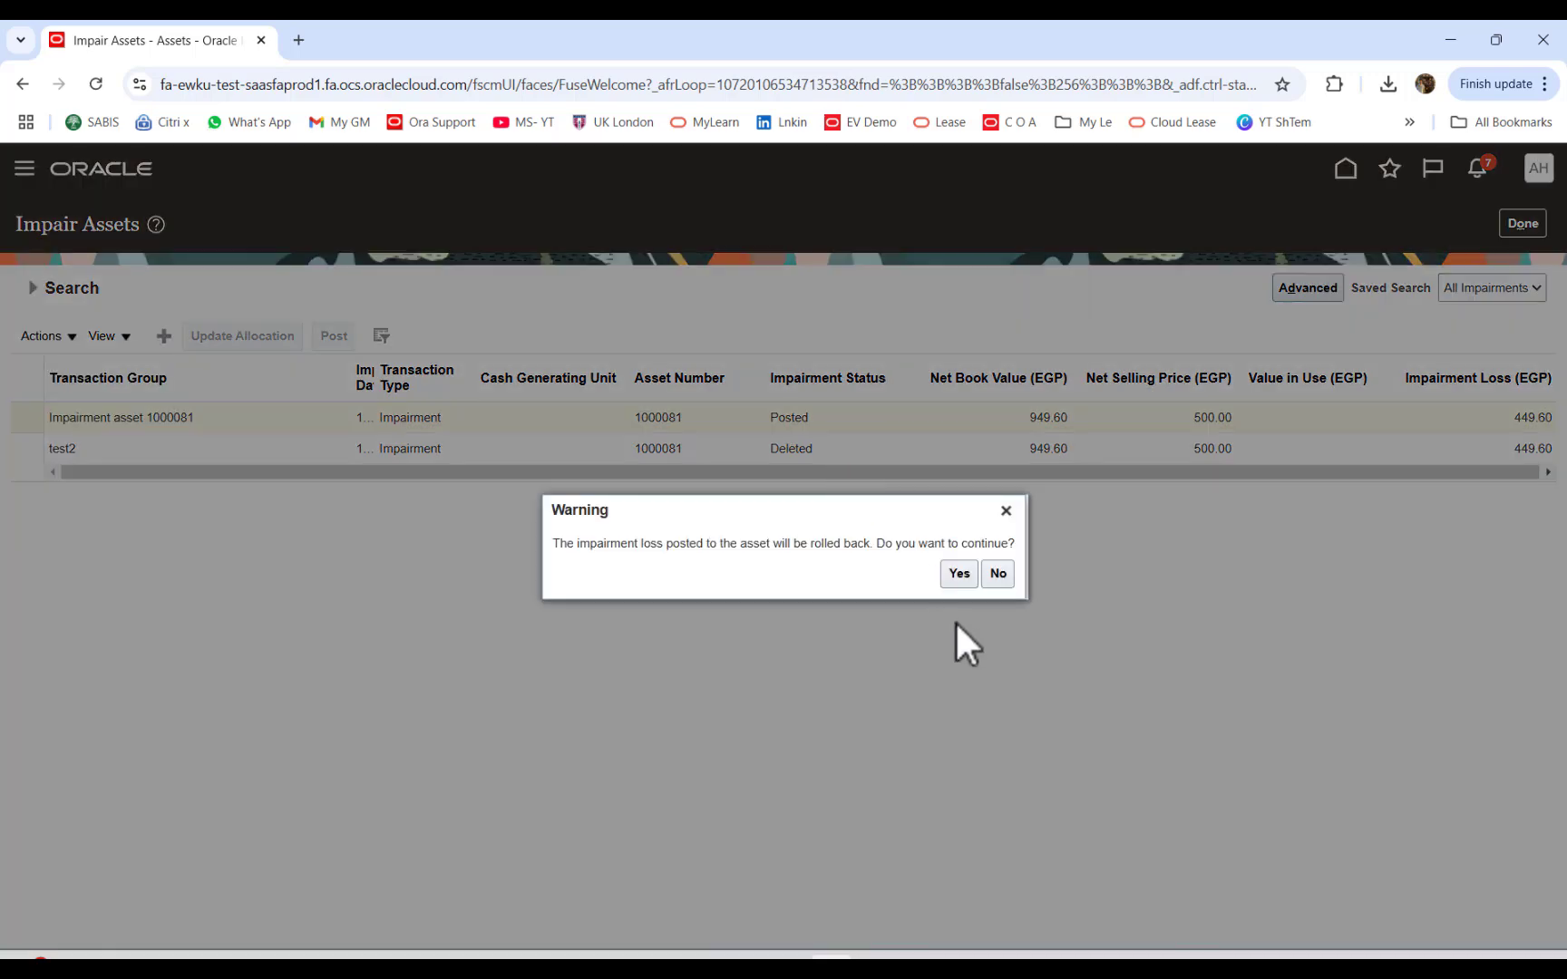
{"action": "left_click", "coordinate": [952, 570]}
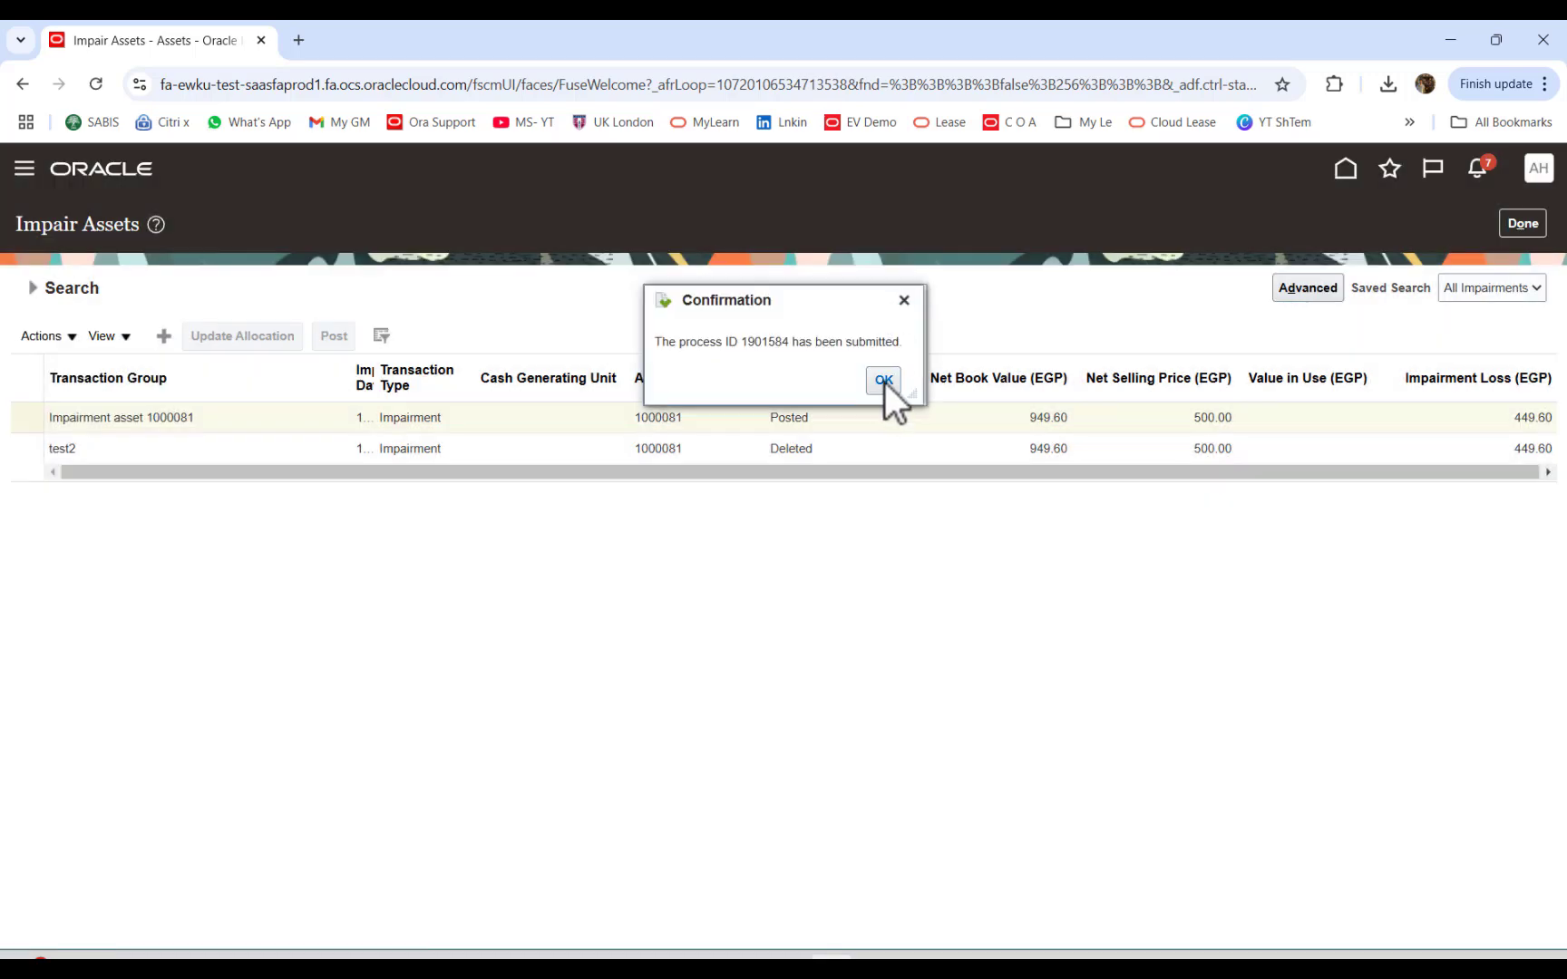
{"action": "left_click", "coordinate": [883, 381]}
Step: Reopen Impair Assets and search book NWOODASSETSBOOK again to check the status of both asset 1000081 impairments
{"action": "left_click", "coordinate": [1390, 169]}
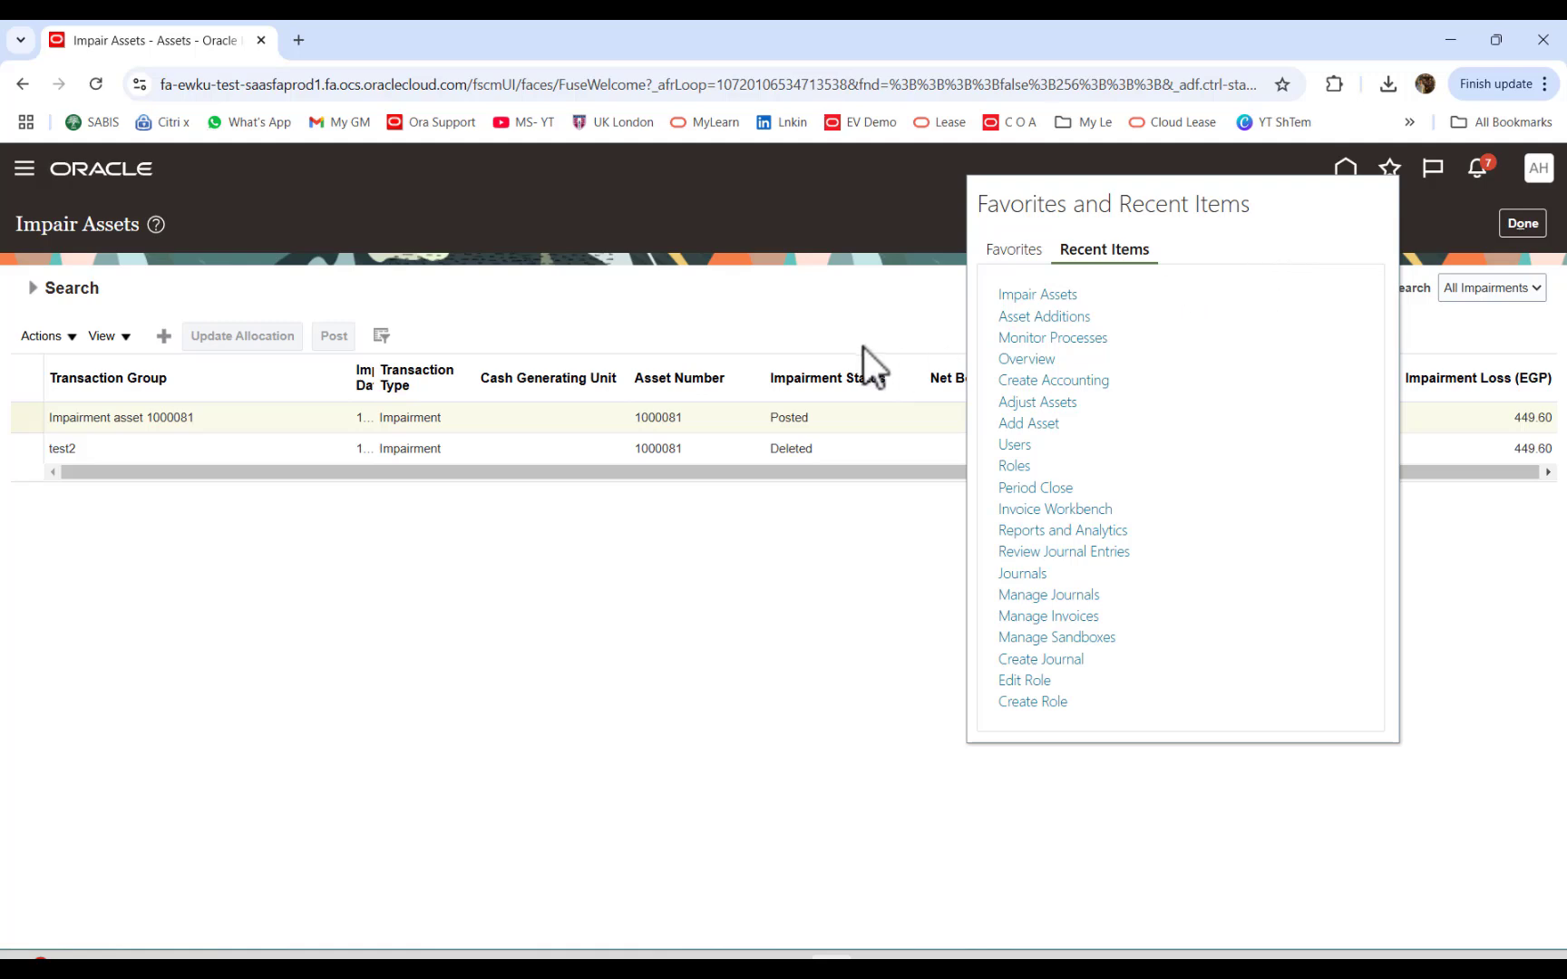
{"action": "left_click", "coordinate": [1523, 227]}
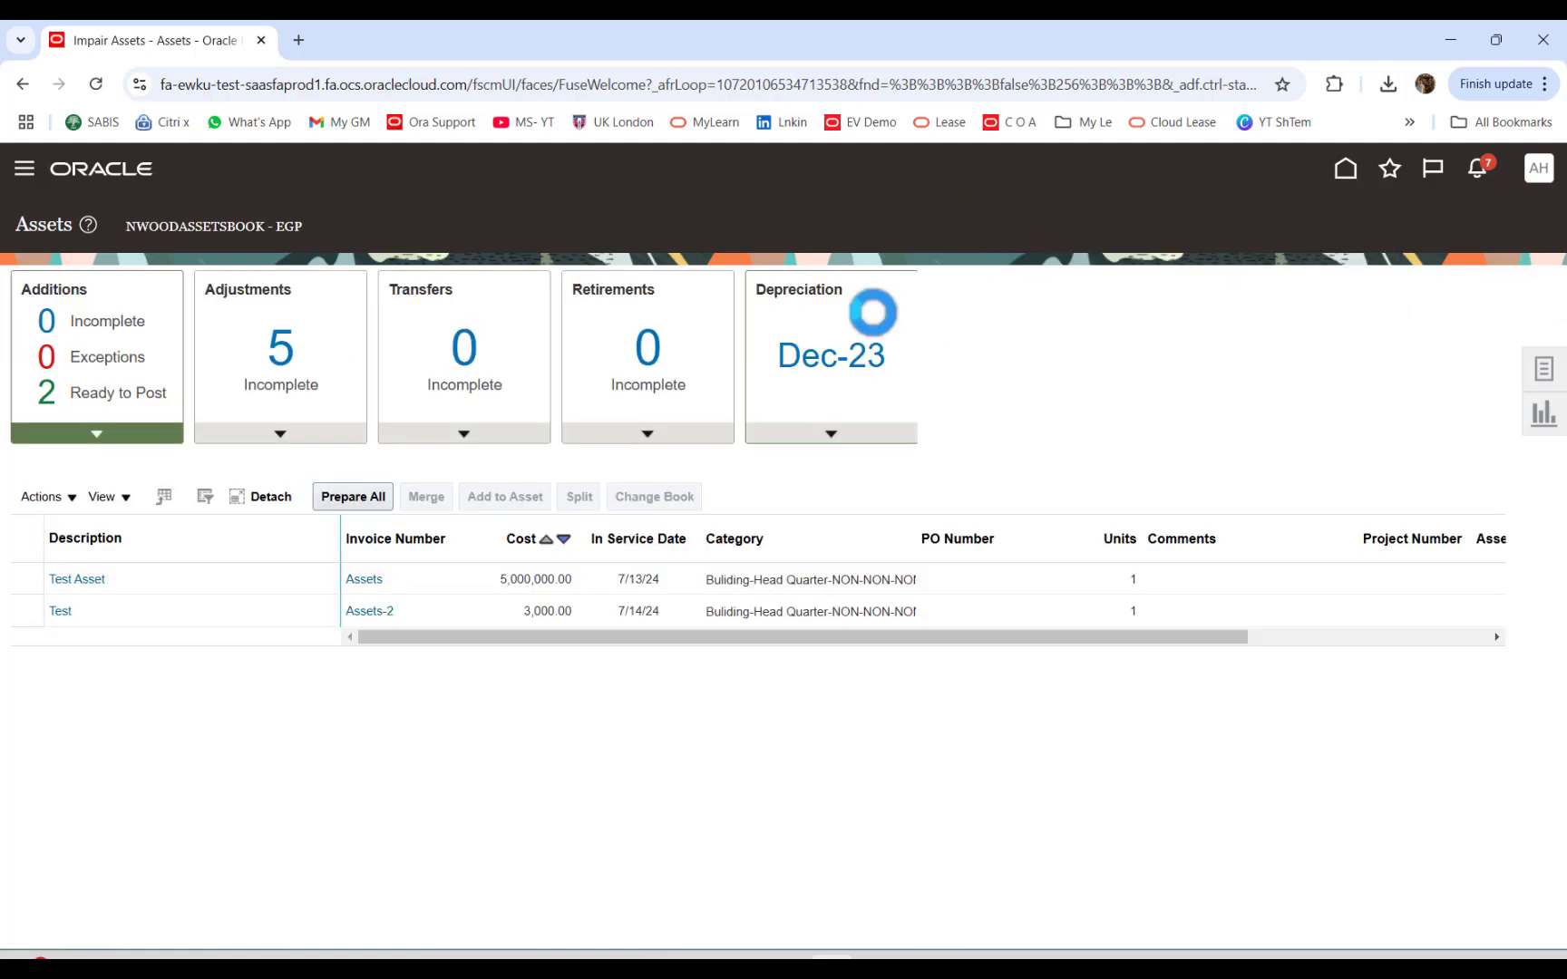
{"action": "left_click", "coordinate": [1542, 372]}
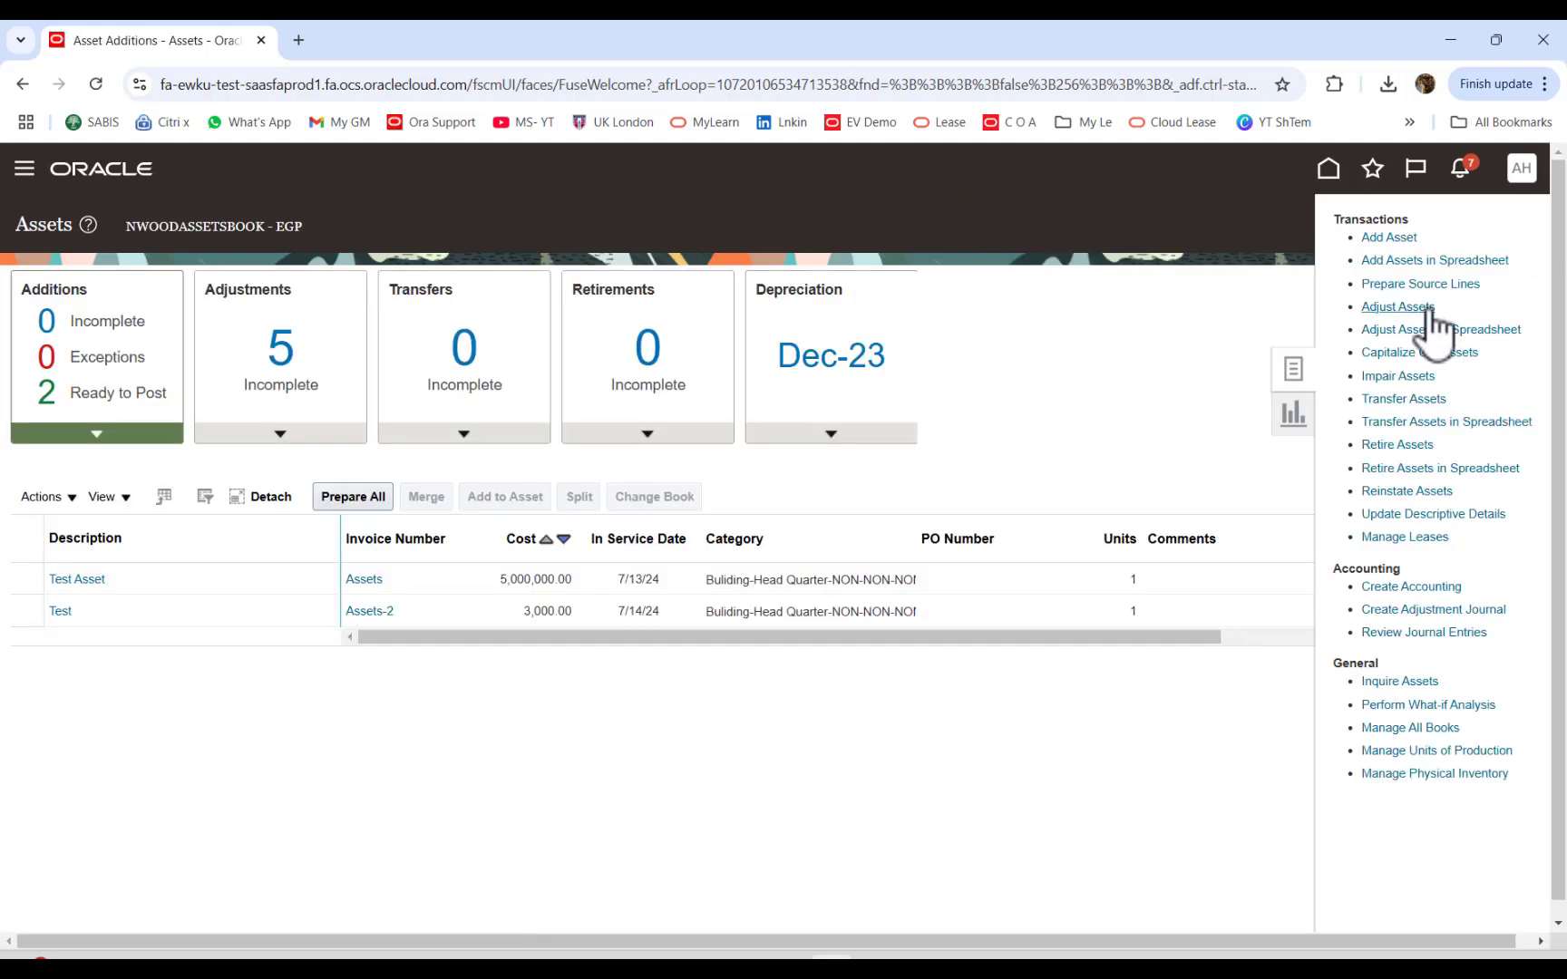
{"action": "left_click", "coordinate": [1398, 375]}
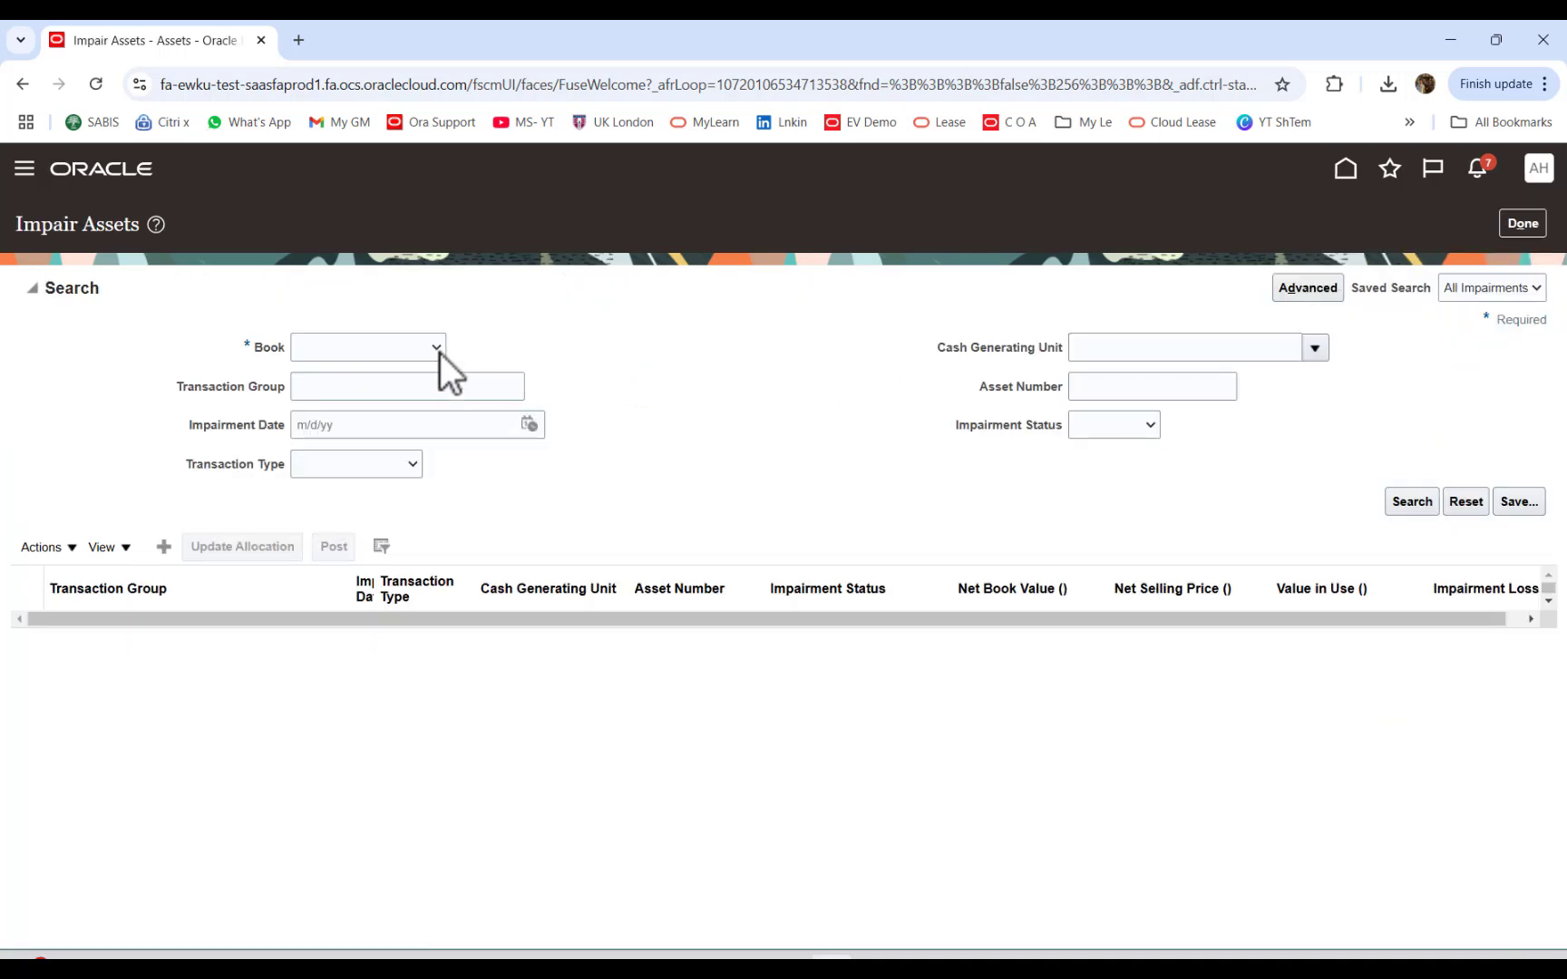
{"action": "left_click", "coordinate": [440, 349]}
{"action": "left_click", "coordinate": [381, 398]}
{"action": "left_click", "coordinate": [870, 417]}
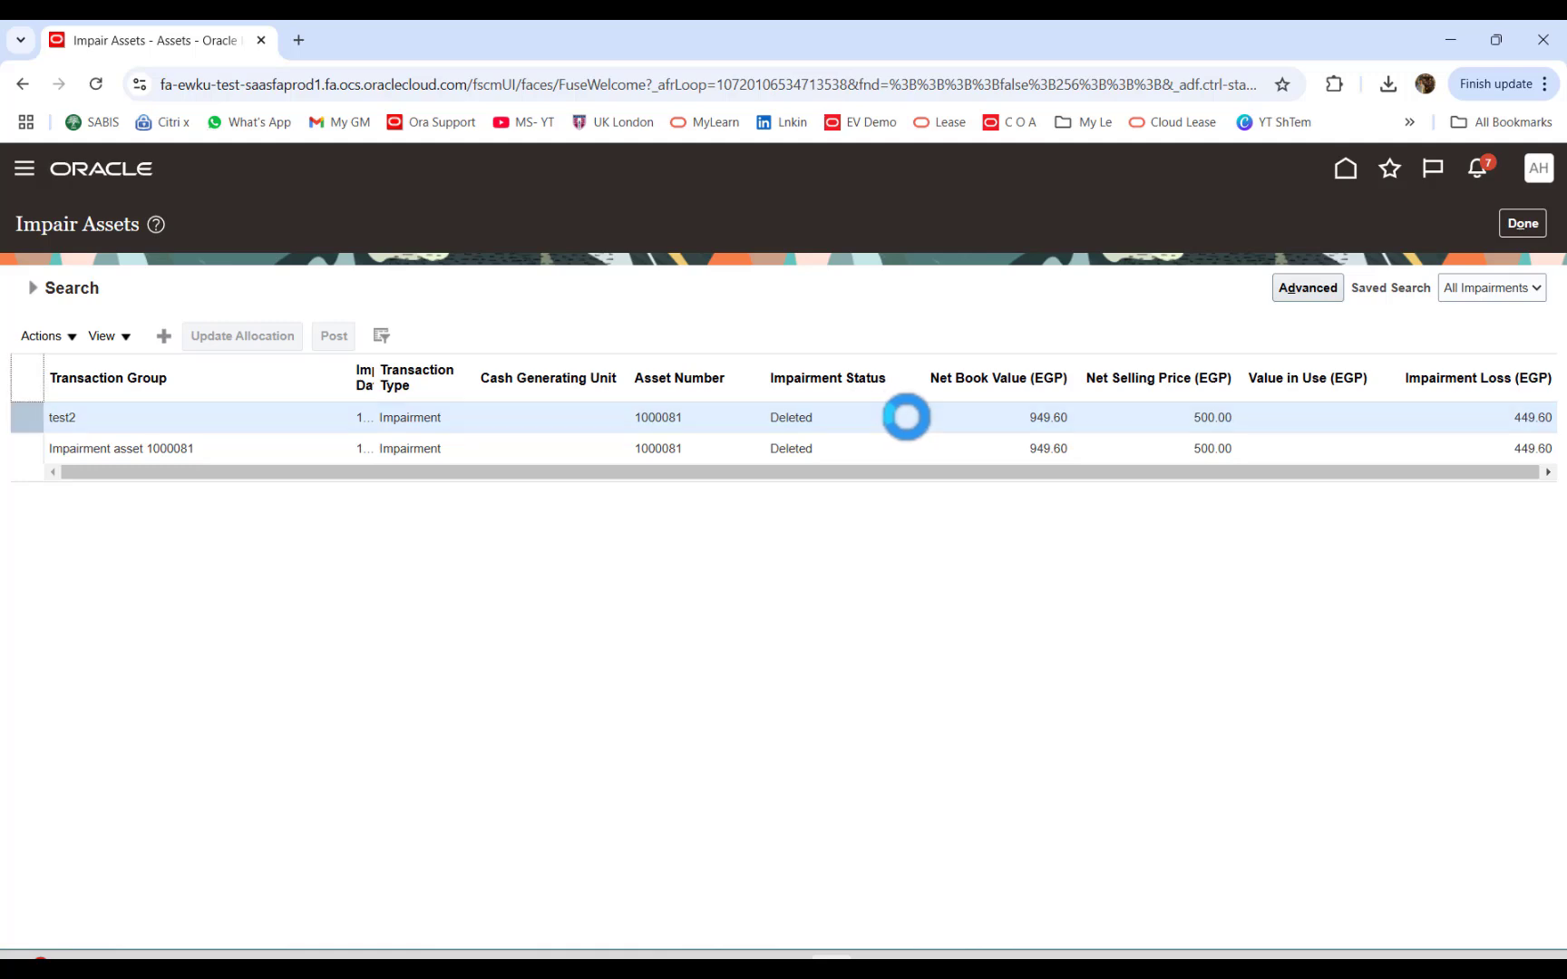
{"action": "left_click", "coordinate": [866, 448]}
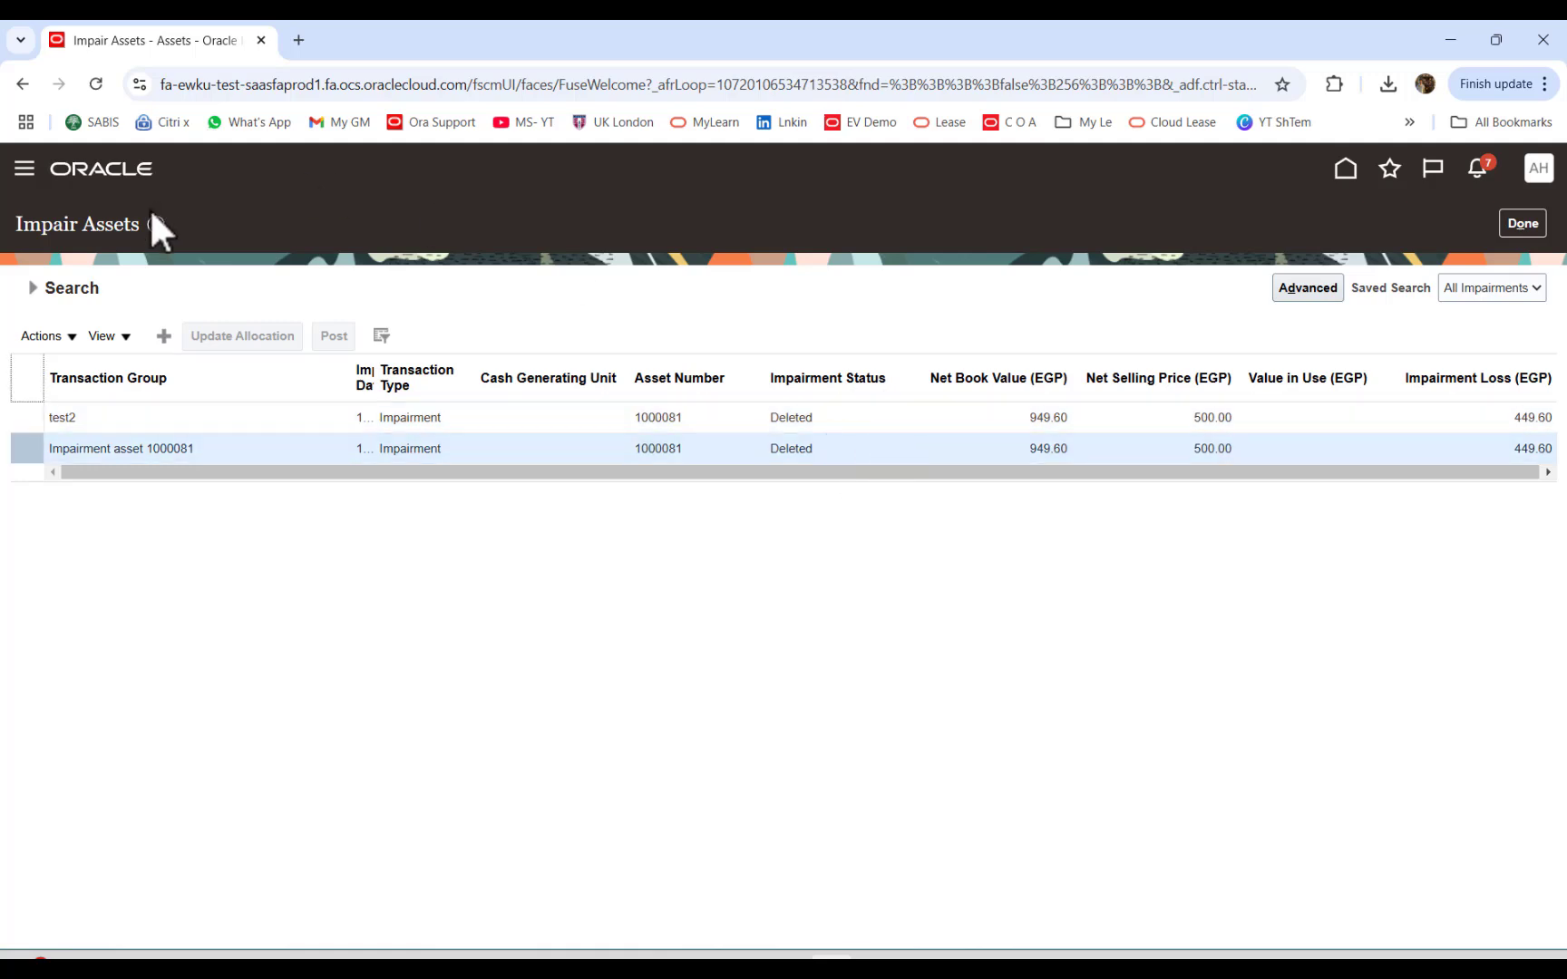
{"action": "left_click", "coordinate": [164, 336]}
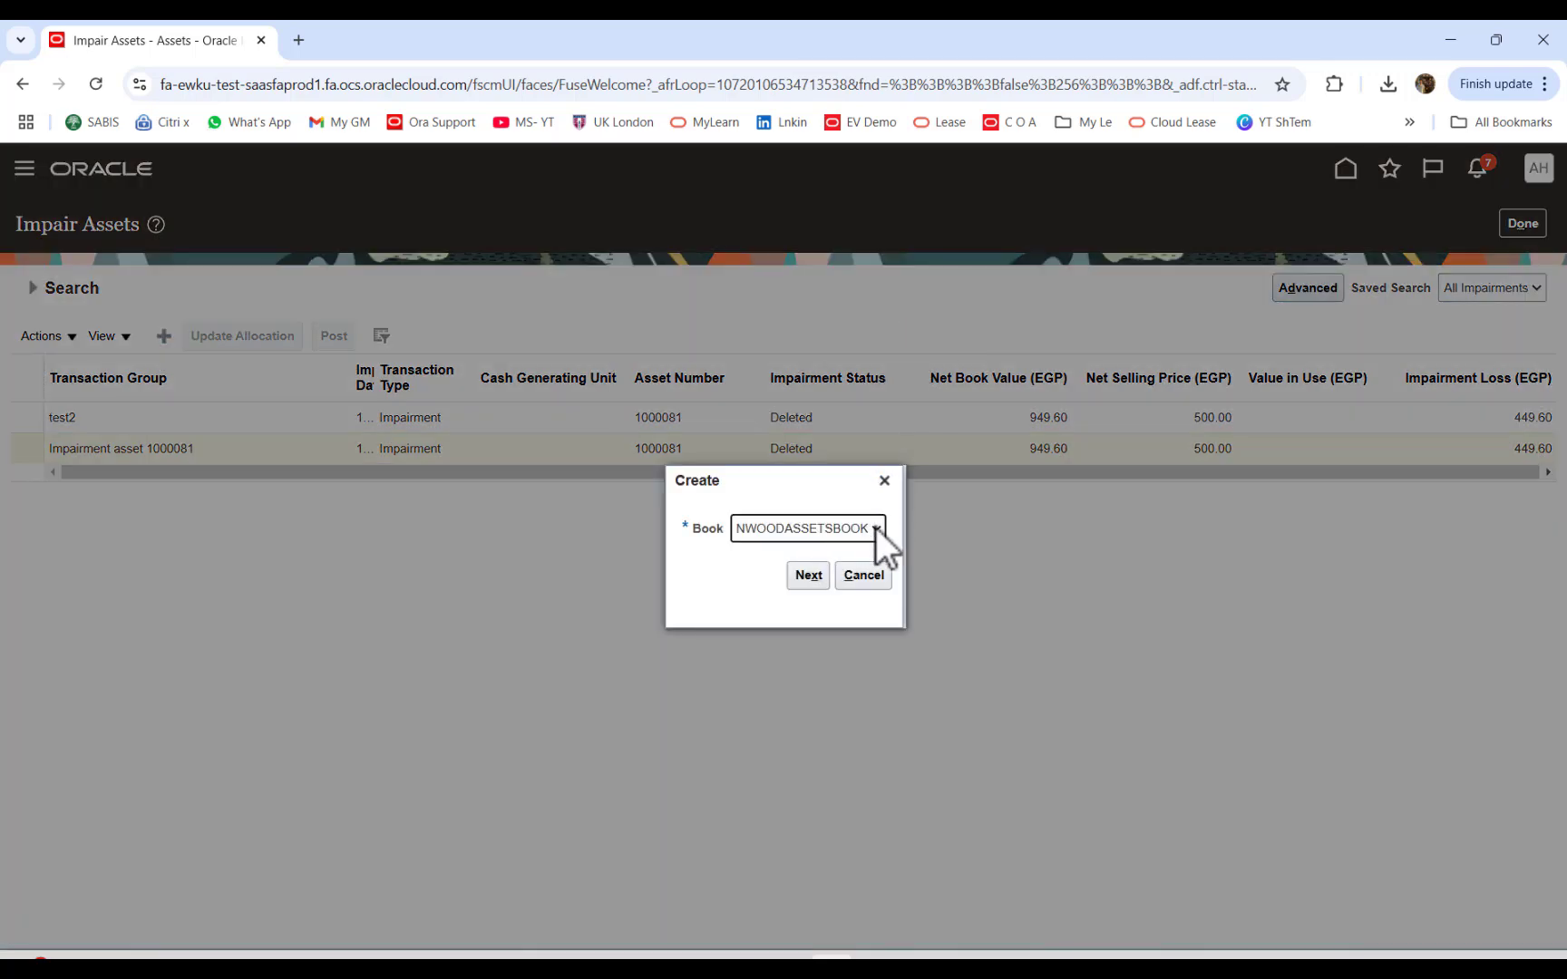
{"action": "left_click", "coordinate": [869, 573]}
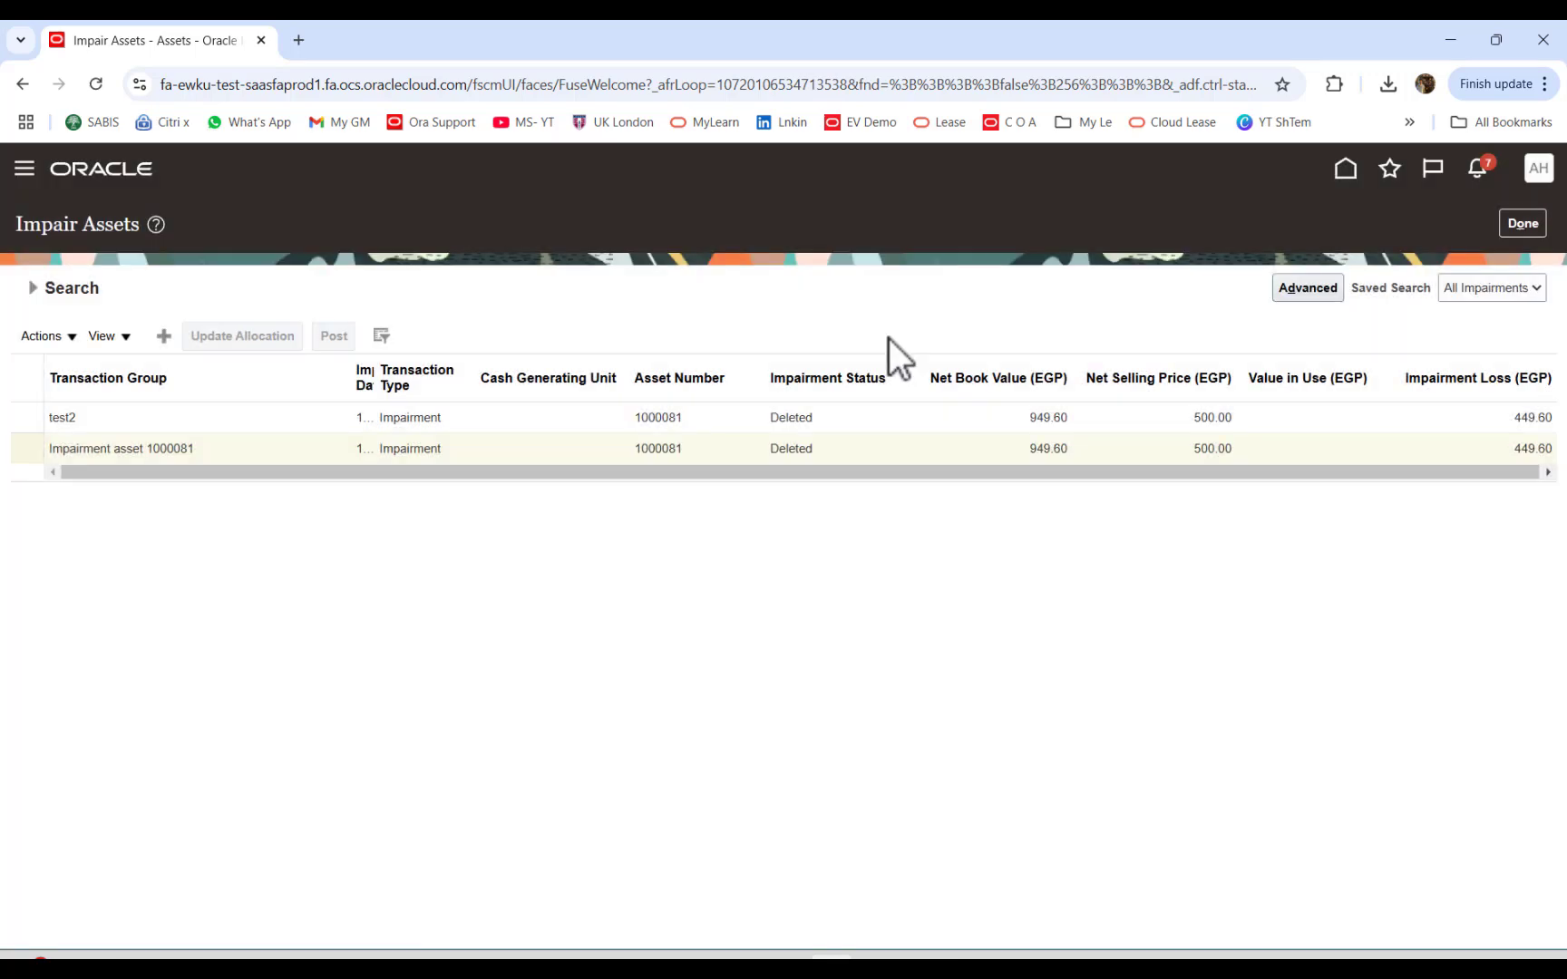
{"action": "left_click", "coordinate": [1525, 225]}
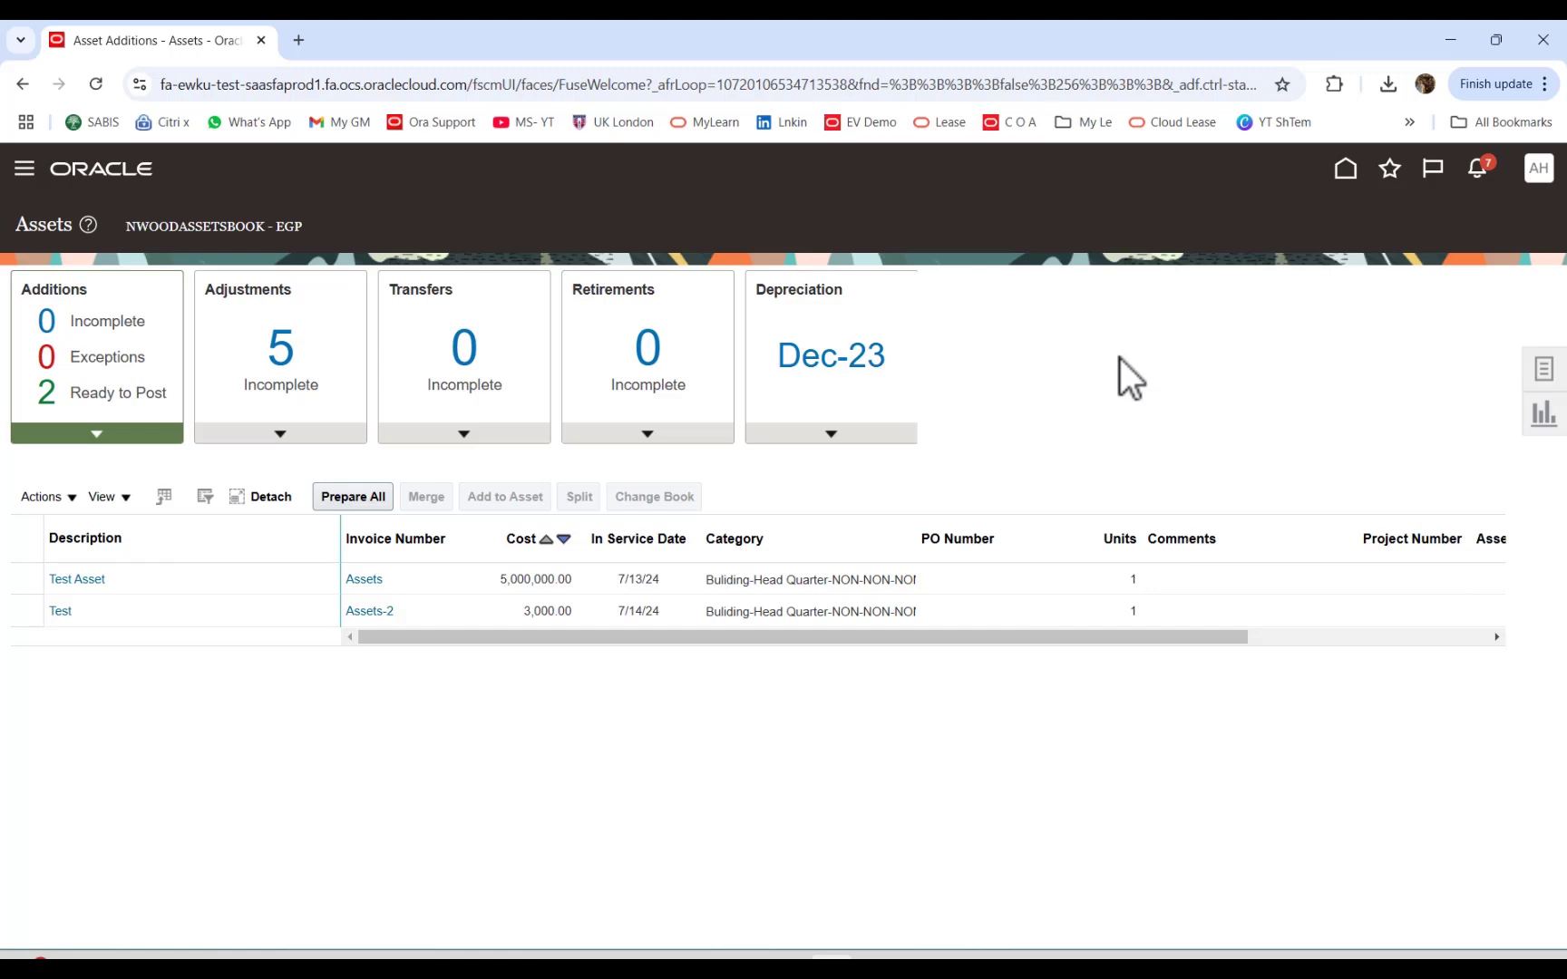
Step: Switch to the PowerPoint slide show and review the Impairments Prerequisite Setups slide
{"action": "left_click", "coordinate": [1056, 959]}
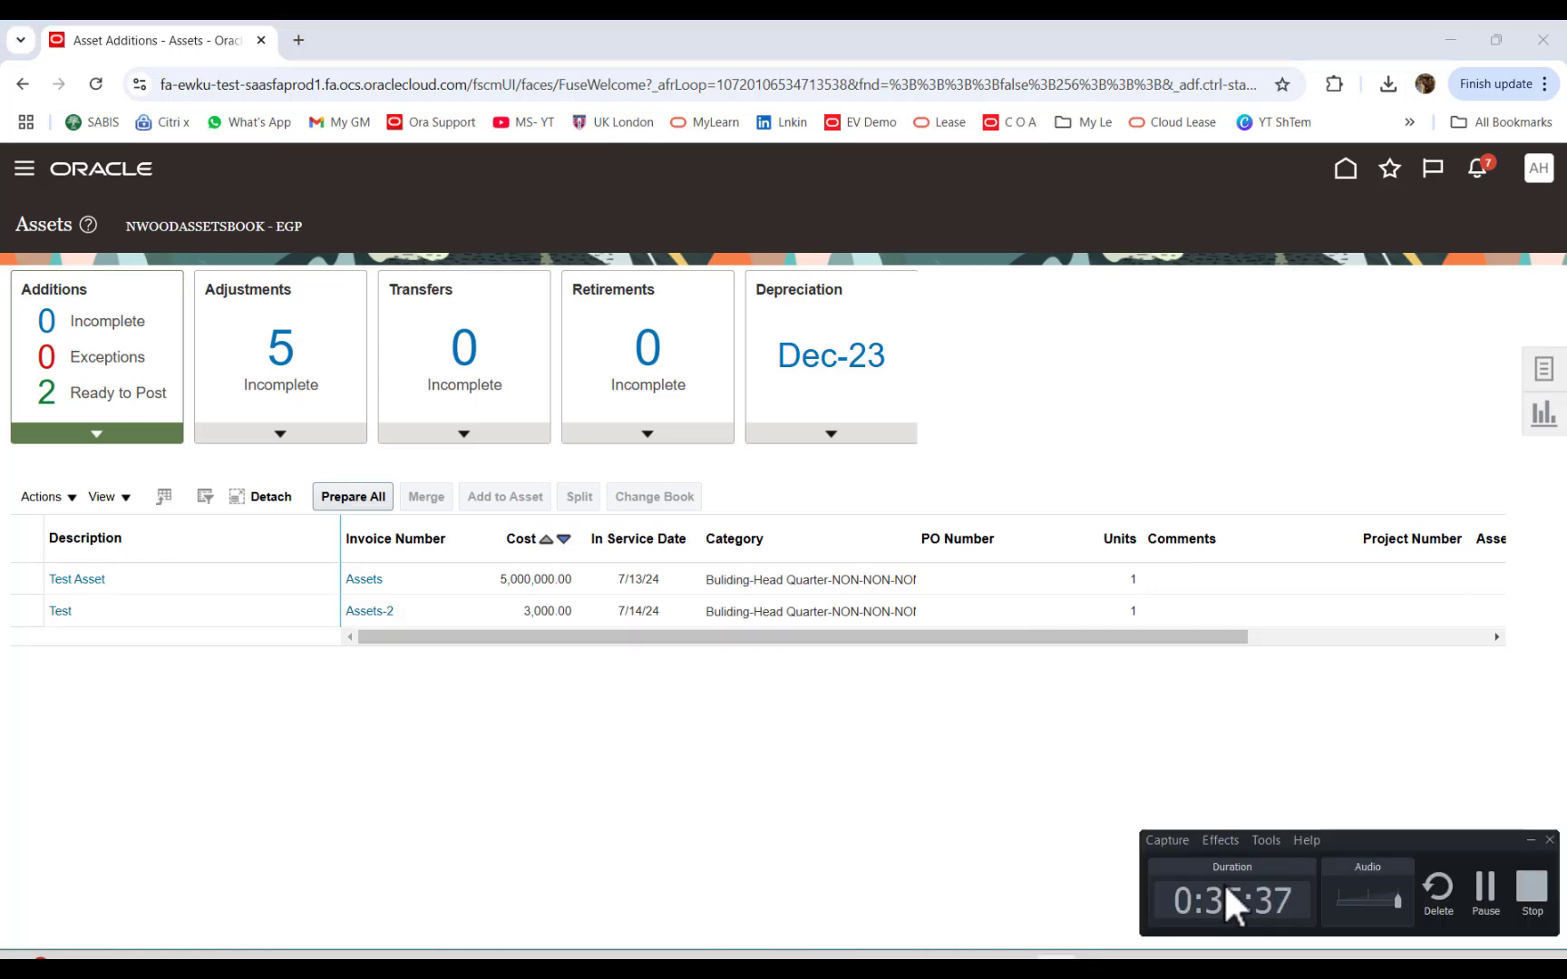
{"action": "mouse_move", "coordinate": [1016, 952]}
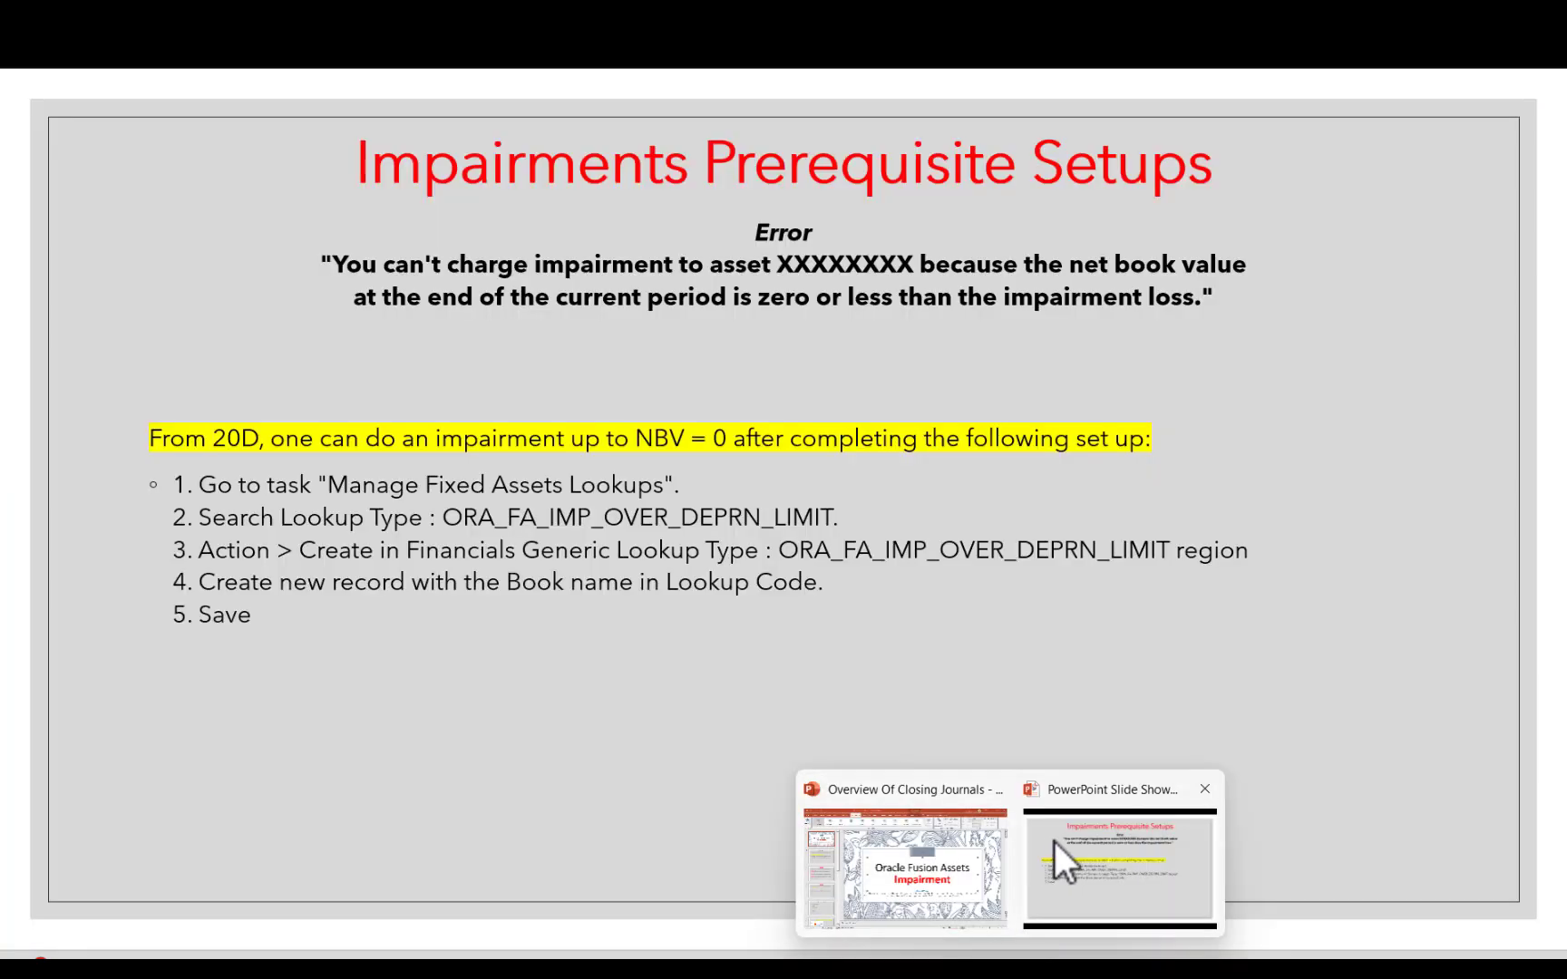
{"action": "left_click", "coordinate": [1053, 841]}
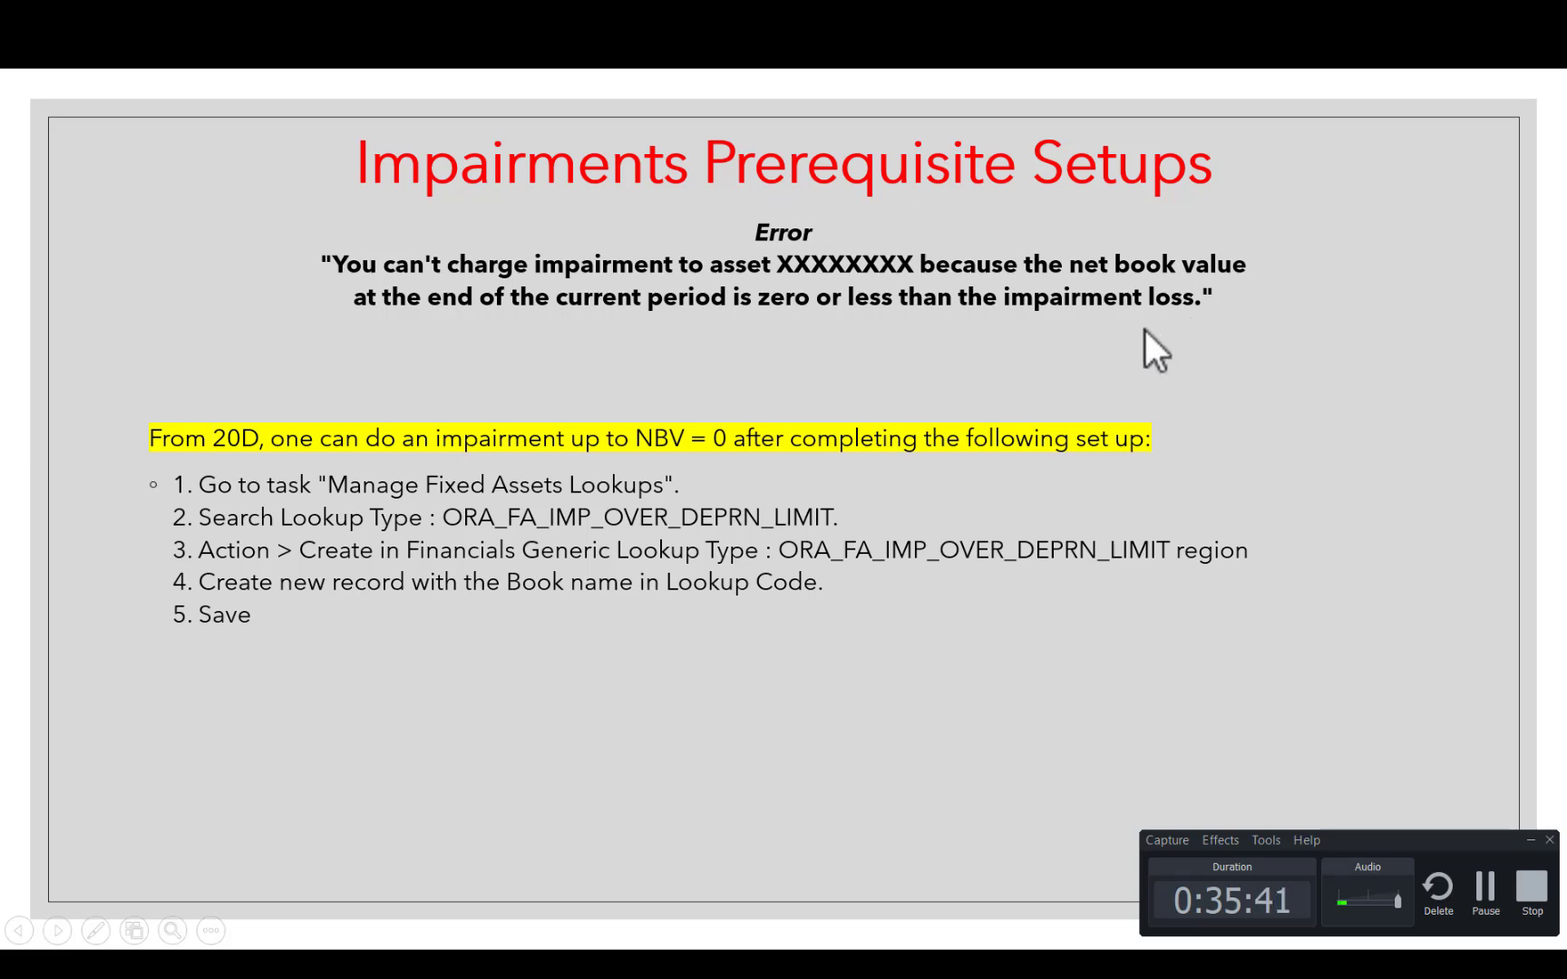
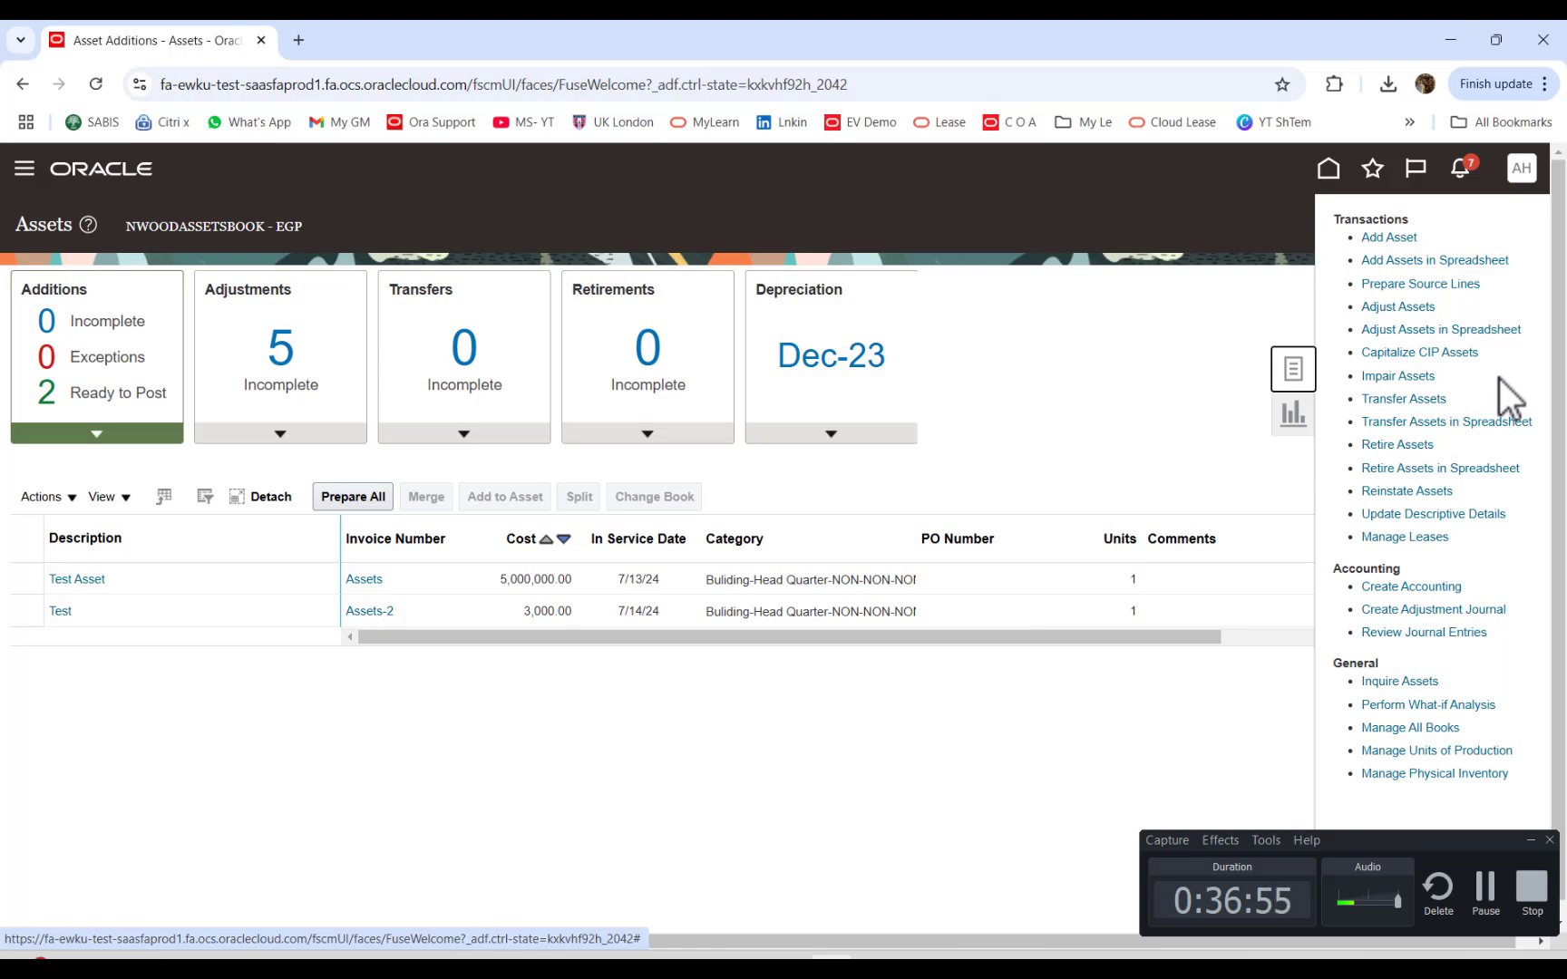
Step: Open Impair Assets in Oracle Fusion and compare its Impairment Status search options with the Impairments FAQ slide in PowerPoint
{"action": "key", "text": "alt+Tab"}
{"action": "key", "text": "alt+Tab"}
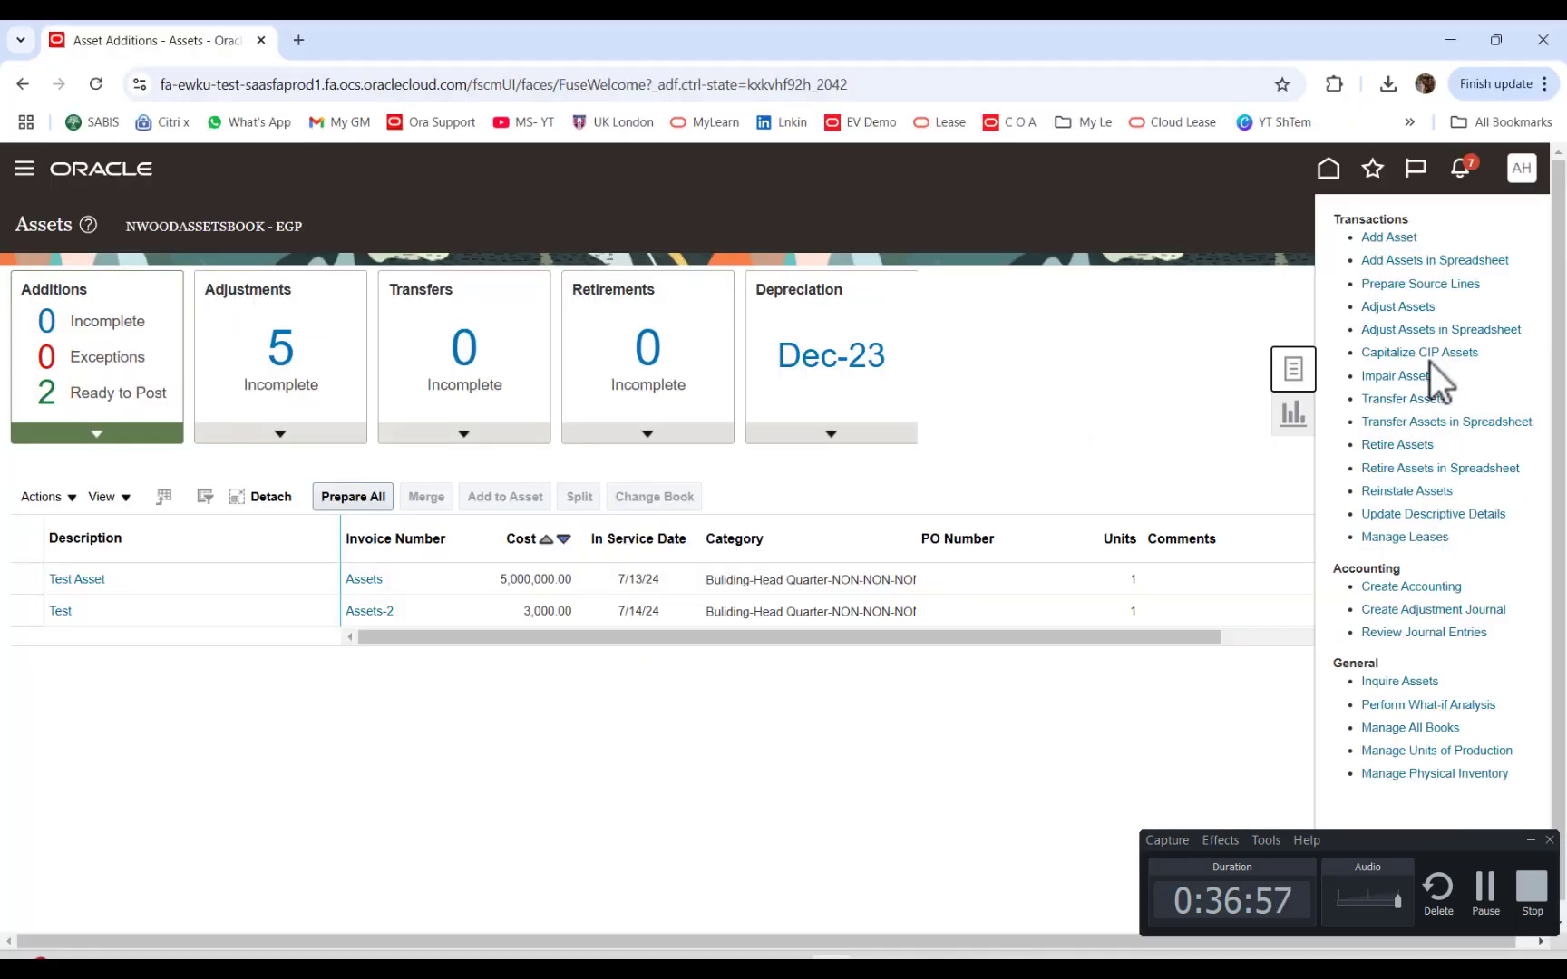
{"action": "left_click", "coordinate": [1395, 378]}
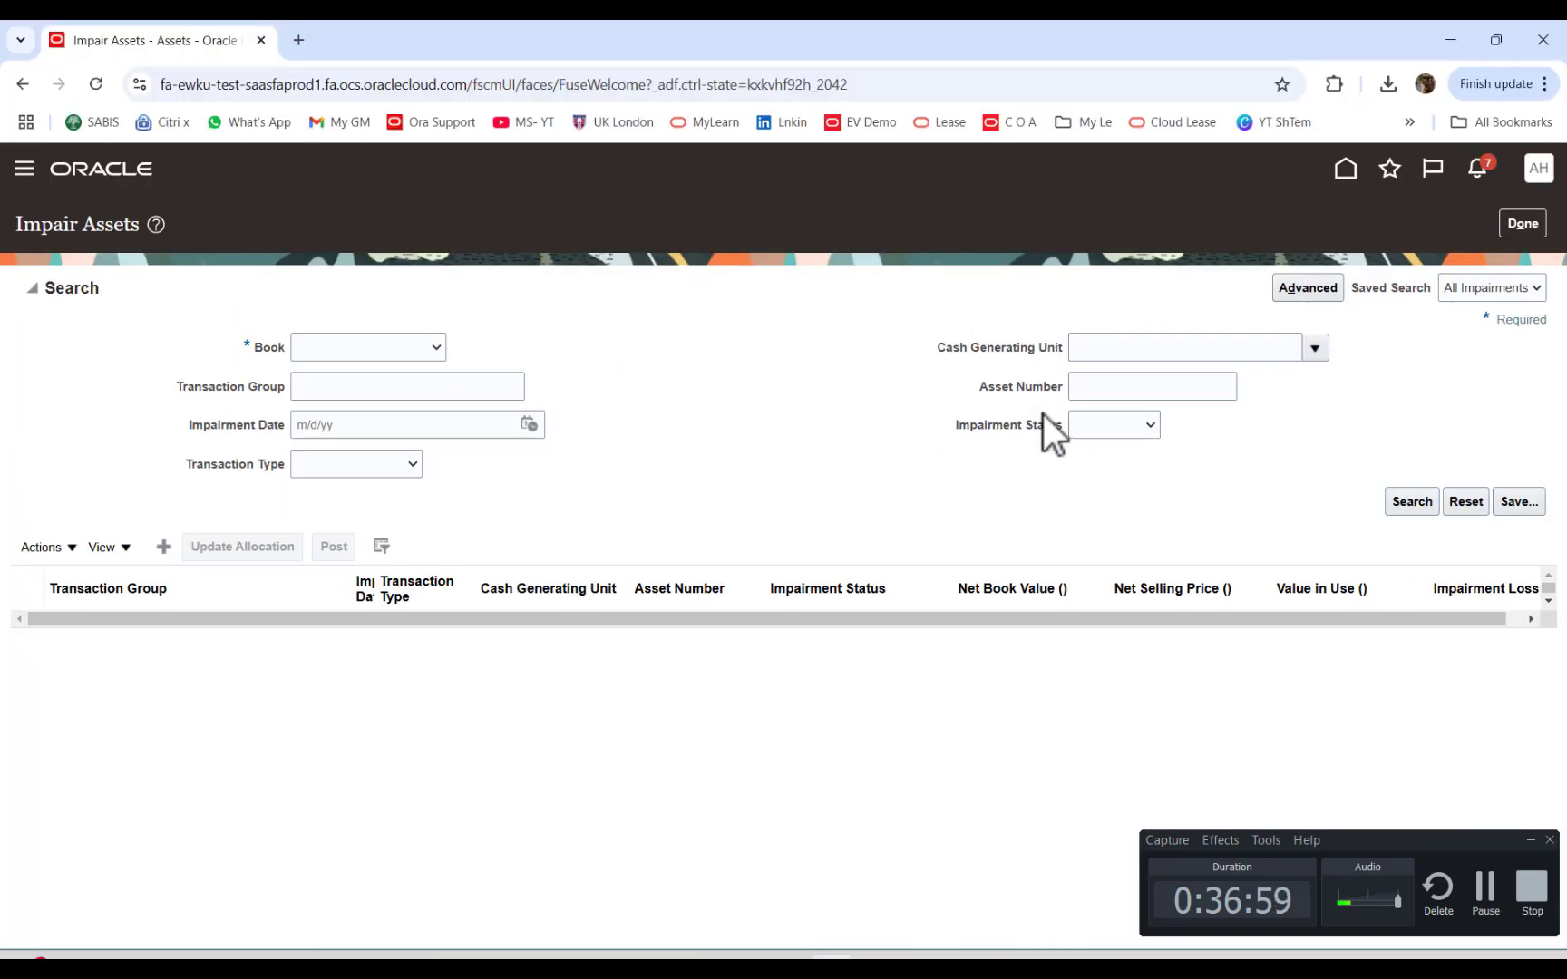
{"action": "left_click", "coordinate": [1130, 422]}
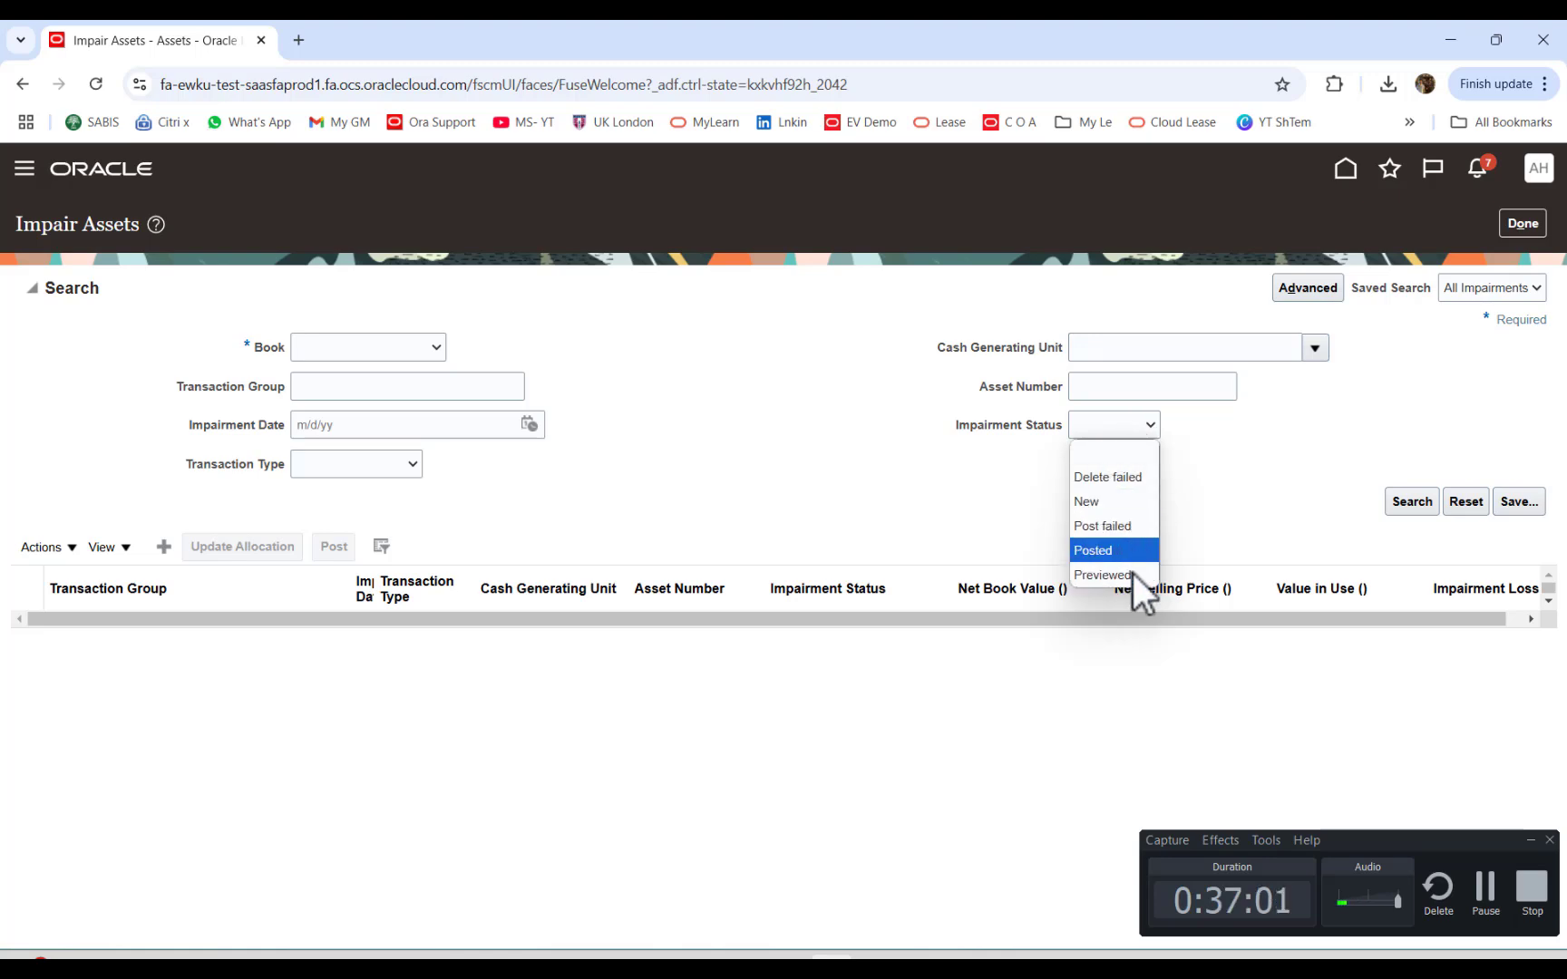
{"action": "key", "text": "alt+Tab"}
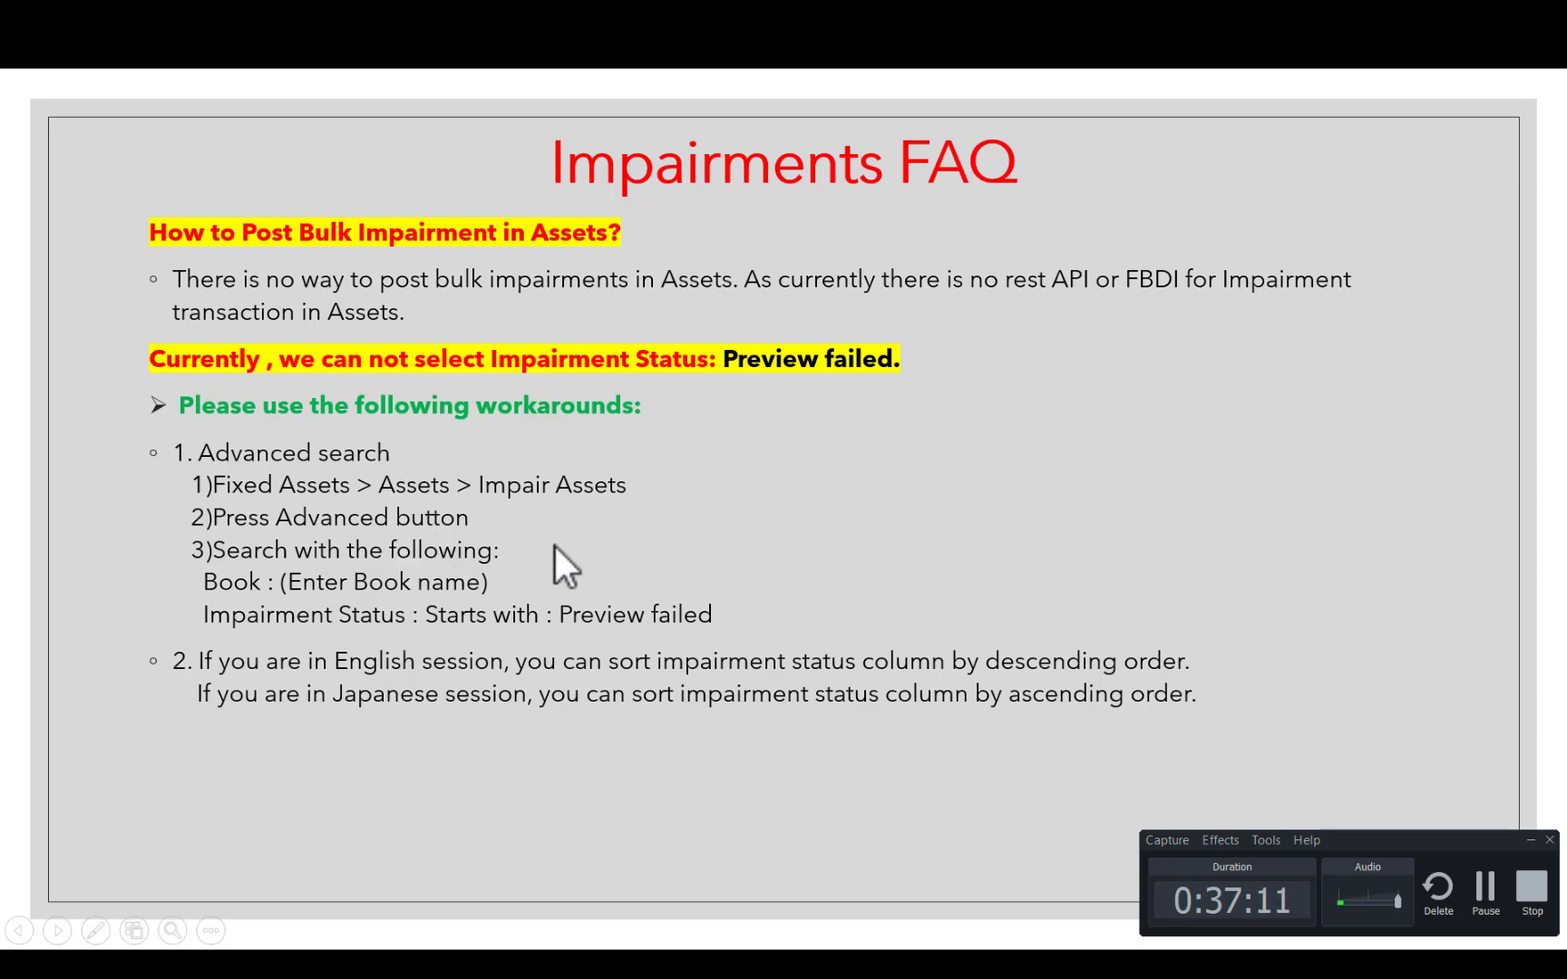
{"action": "key", "text": "alt+Tab"}
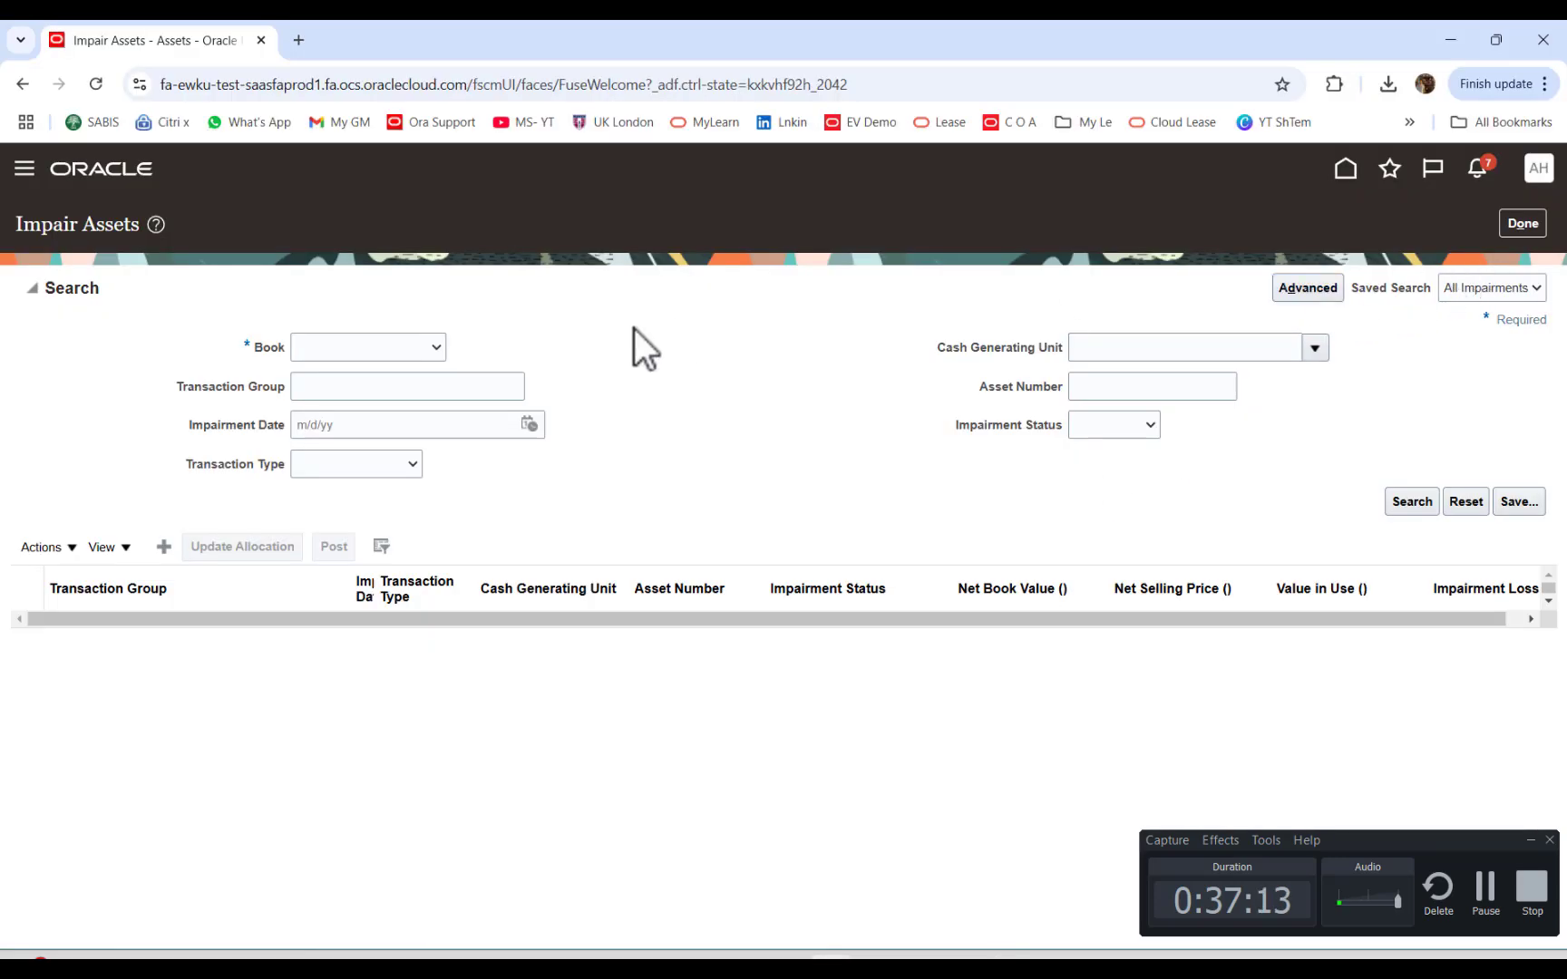
Step: Set the advanced search operator for Impairment Status to Starts with and compare it with the workaround on the Impairments FAQ slide
{"action": "left_click", "coordinate": [1040, 426]}
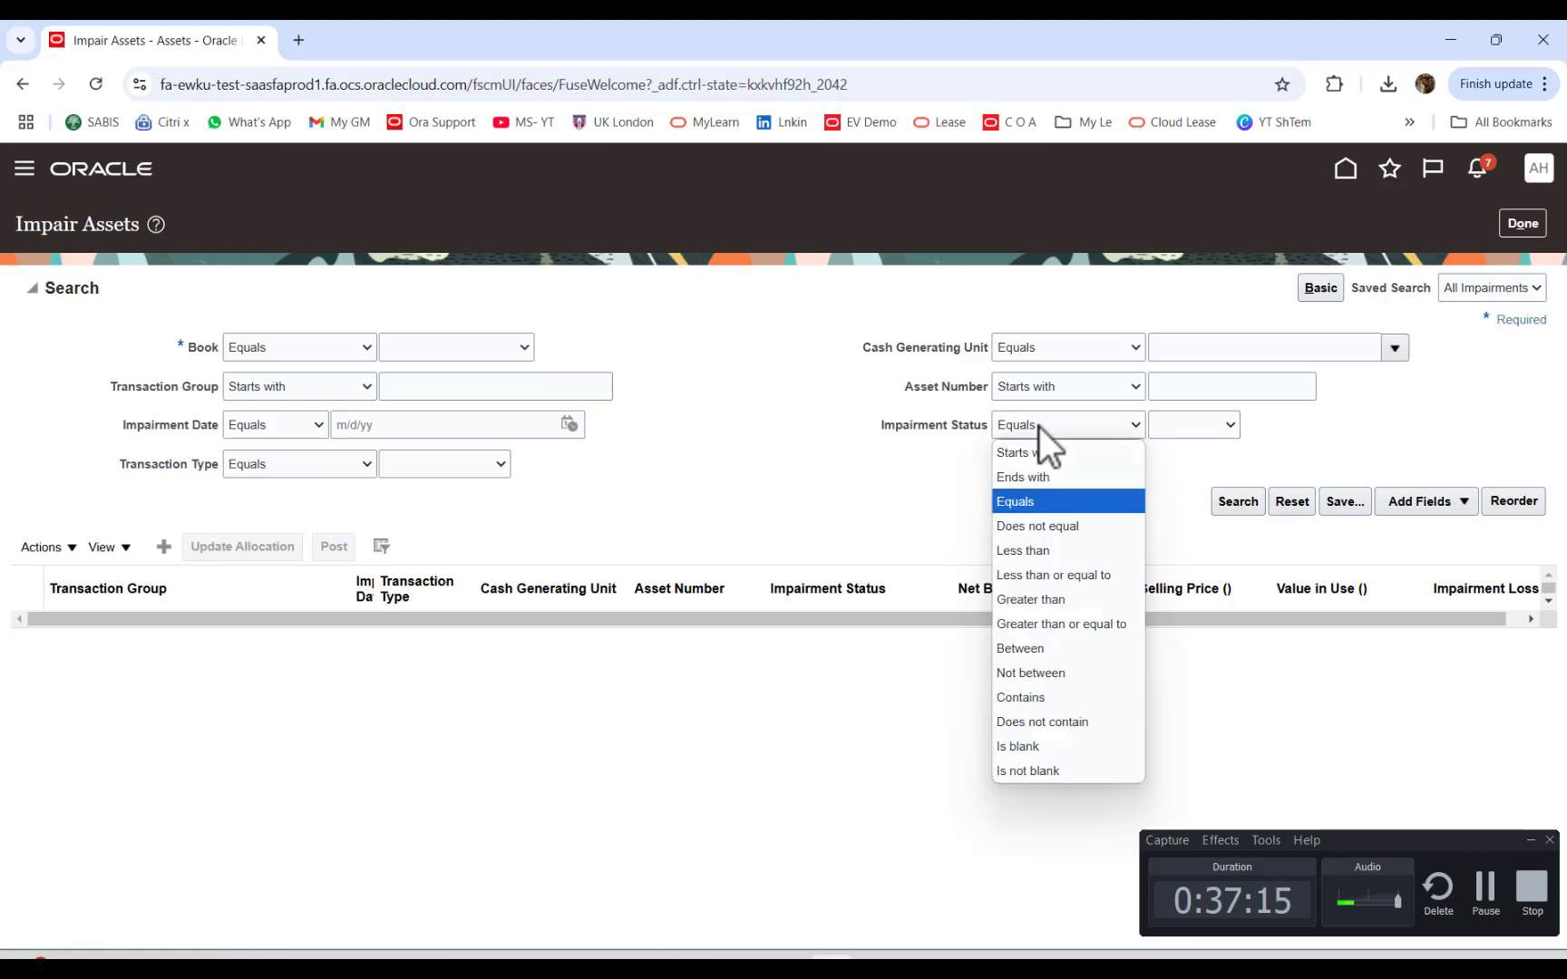
{"action": "left_click", "coordinate": [1050, 454]}
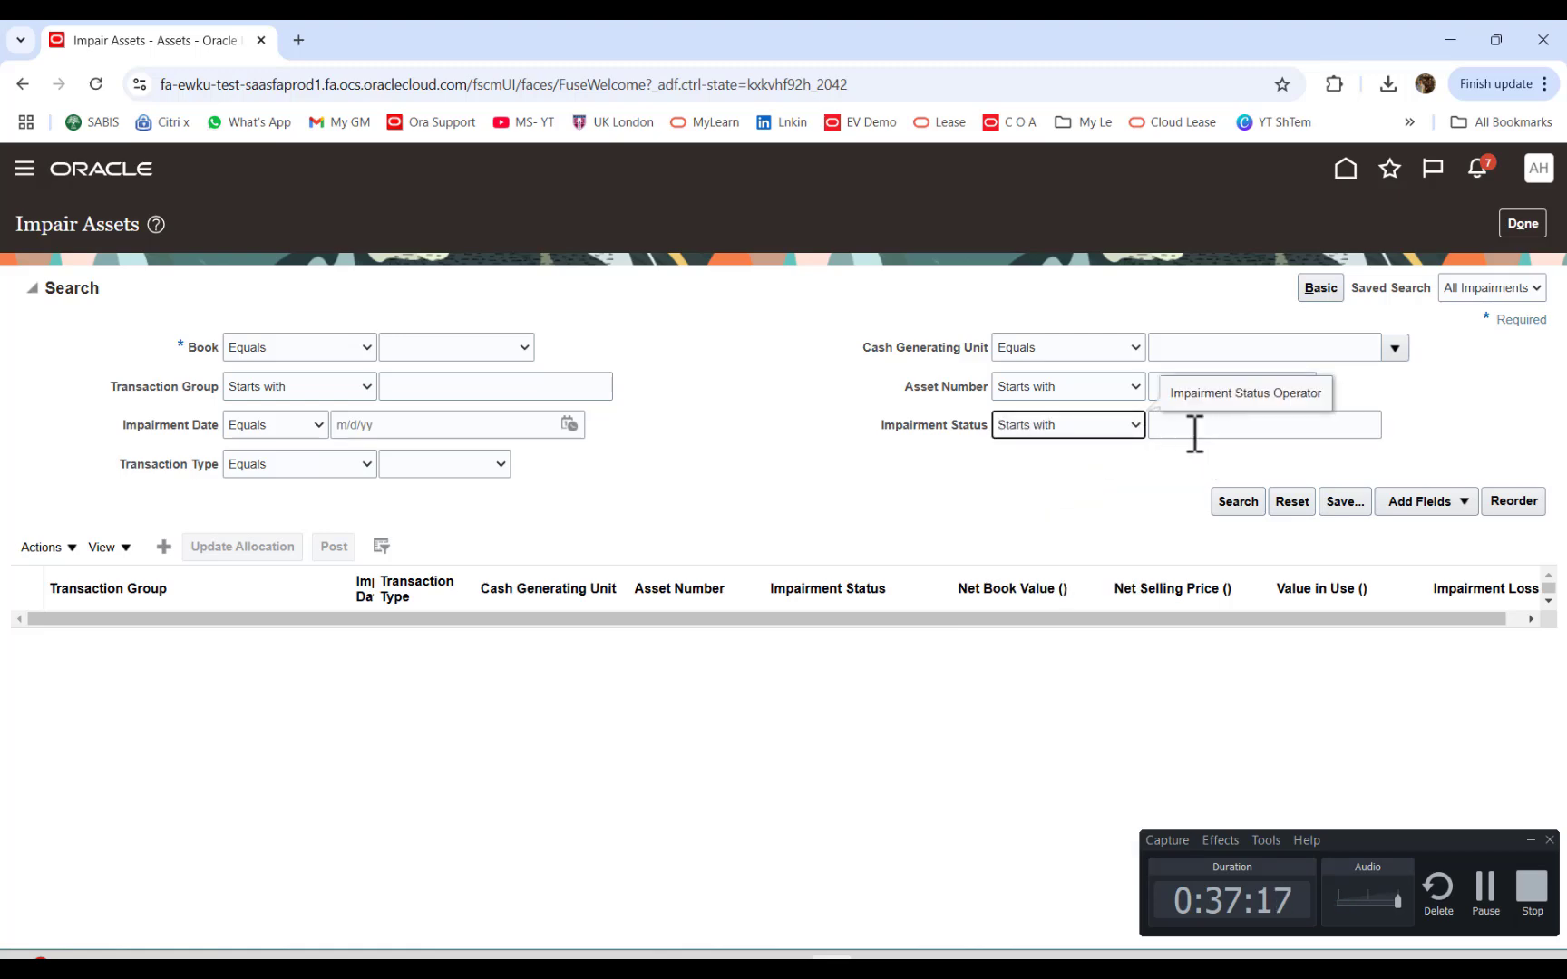
{"action": "key", "text": "alt+Tab"}
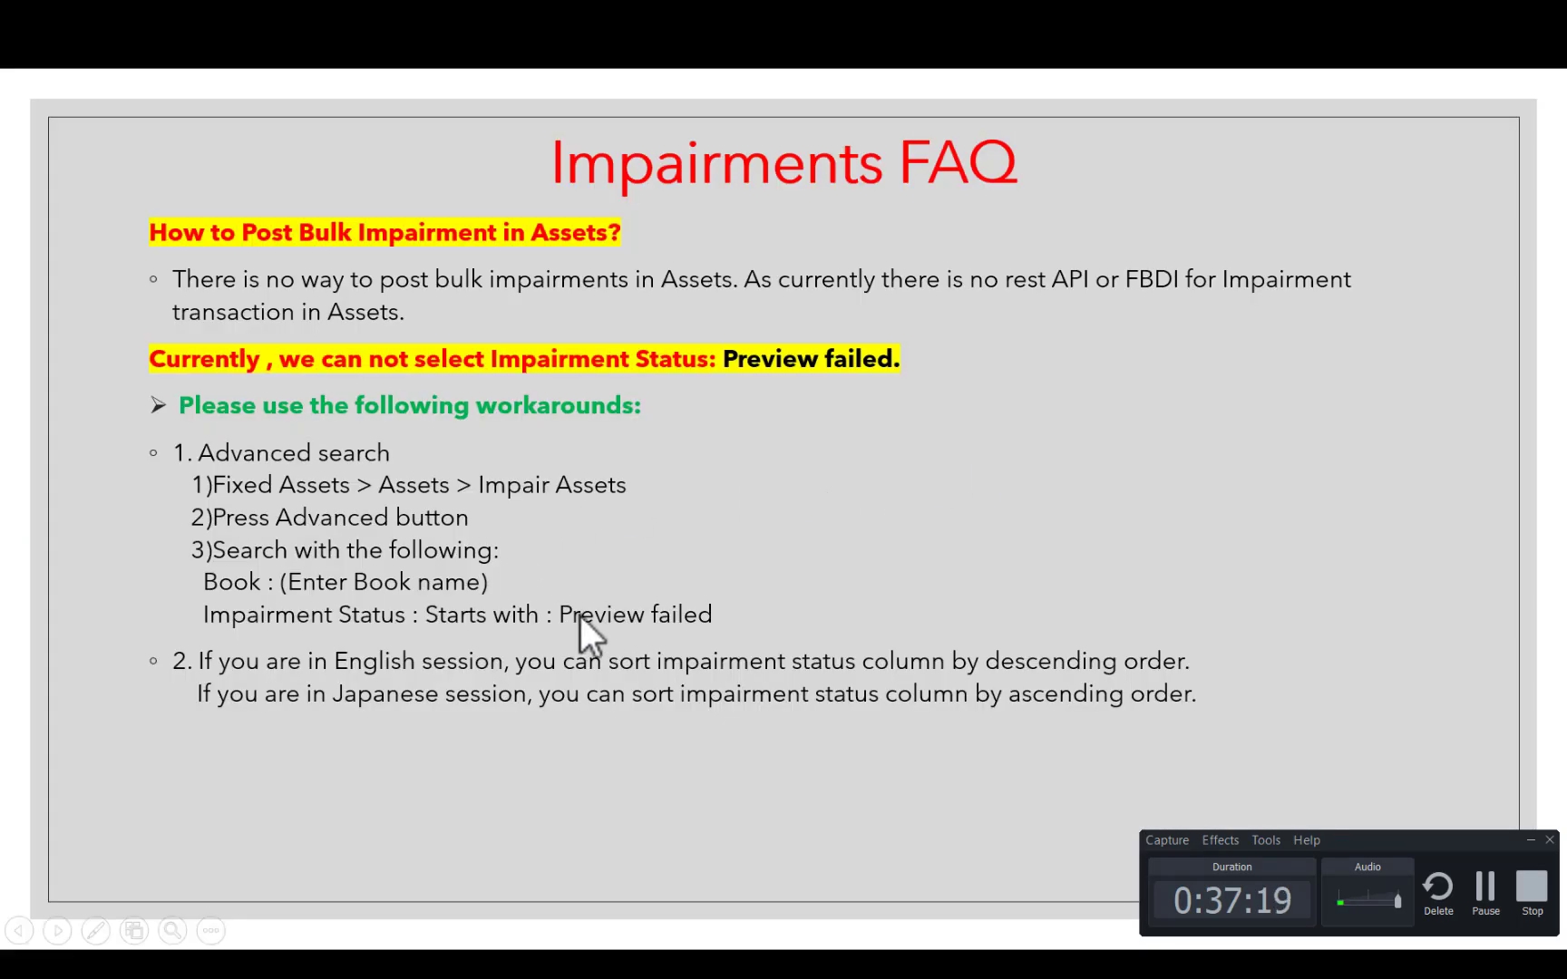
{"action": "key", "text": "alt+Tab"}
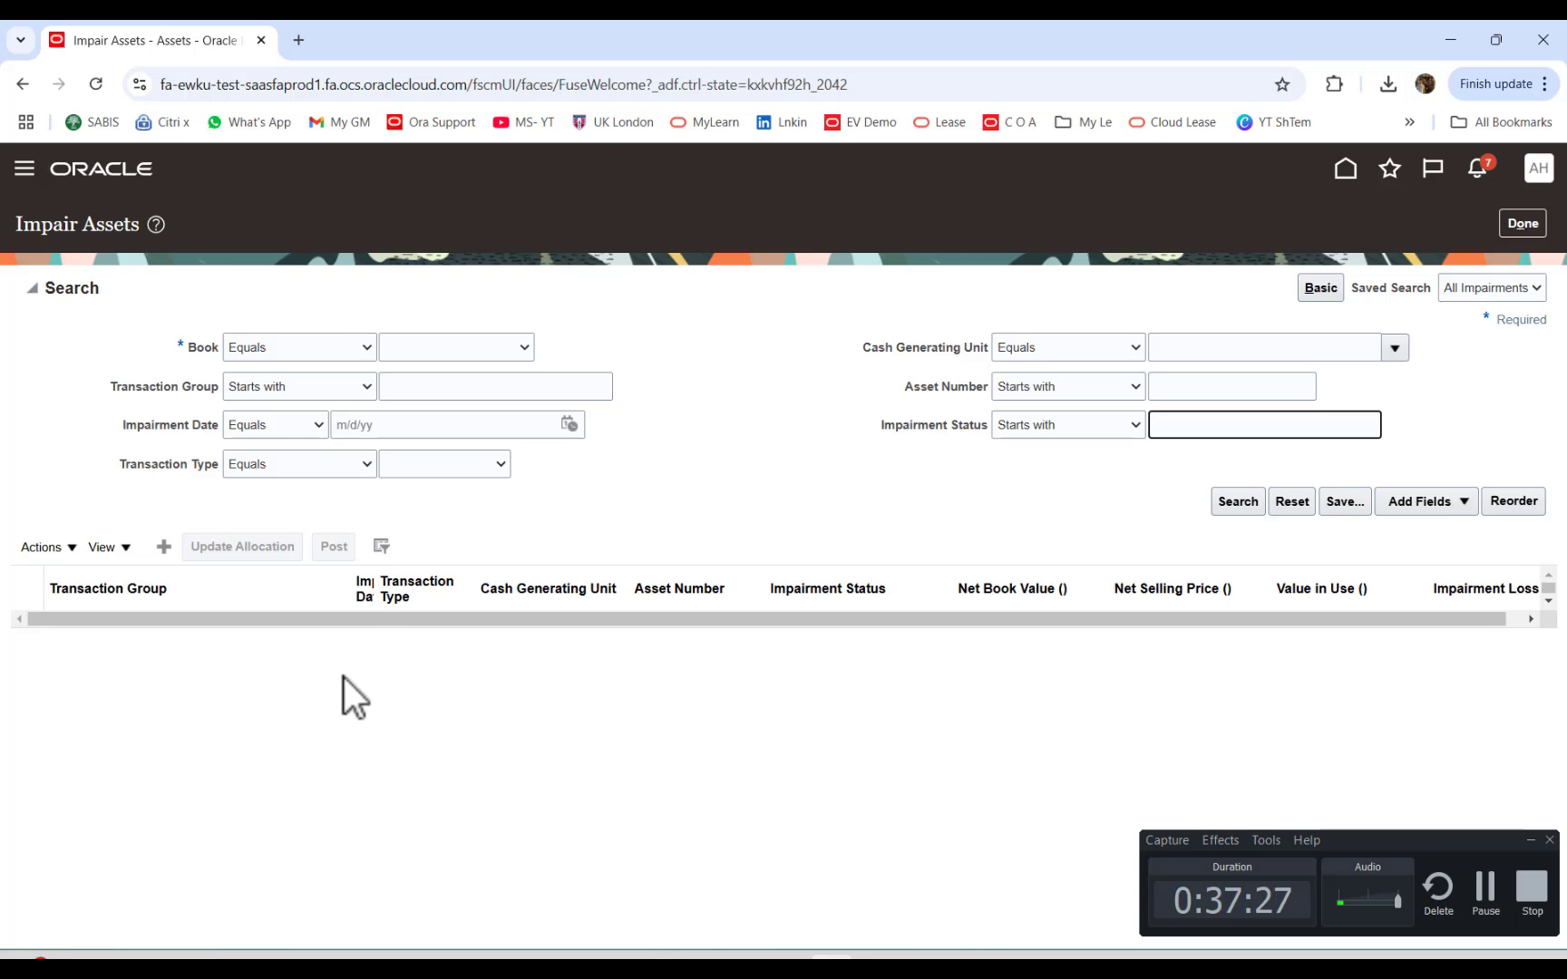
Step: Return to the basic search, examine the available Impairment Status options, and leave Impair Assets
{"action": "left_click", "coordinate": [1318, 294]}
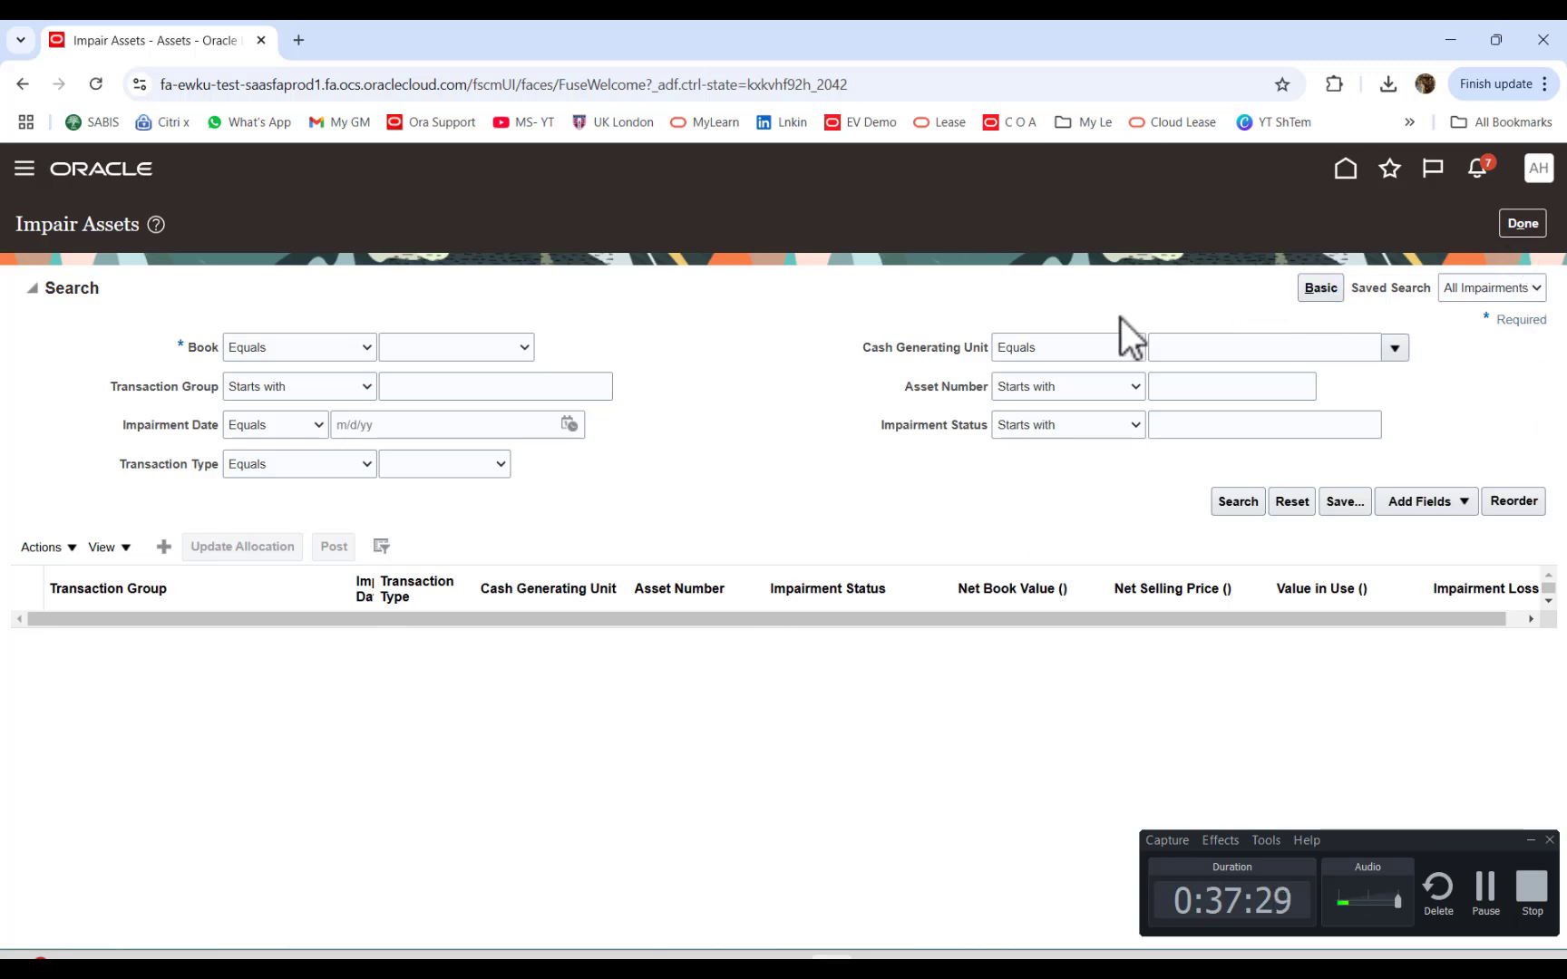
{"action": "left_click", "coordinate": [1111, 424]}
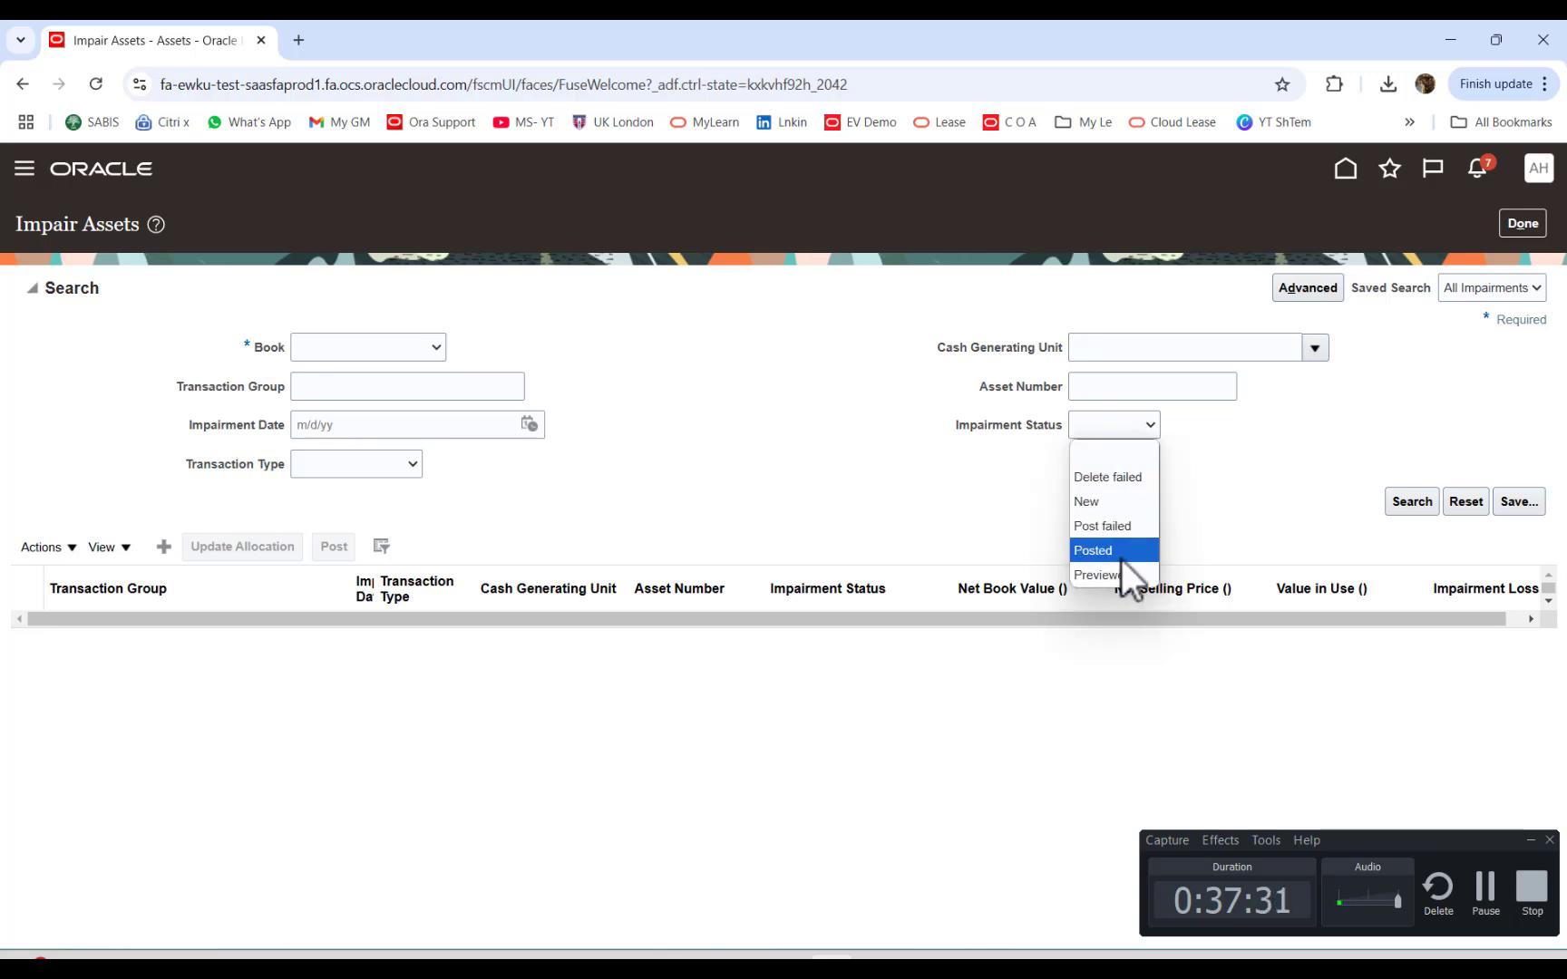
{"action": "left_click", "coordinate": [894, 497]}
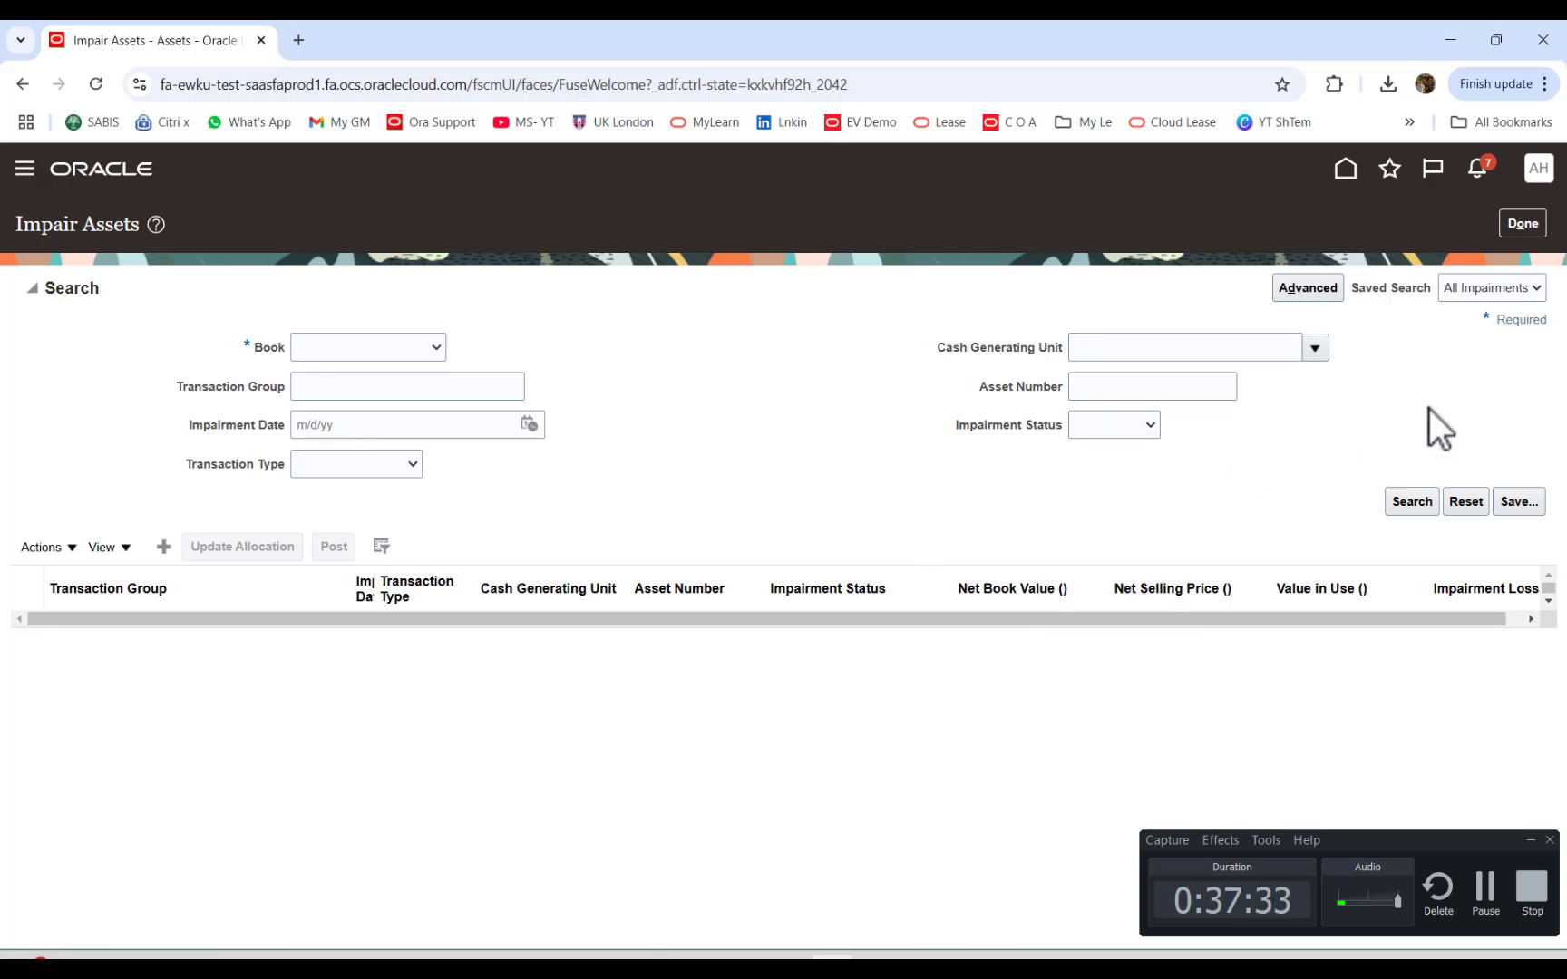
{"action": "left_click", "coordinate": [1523, 224]}
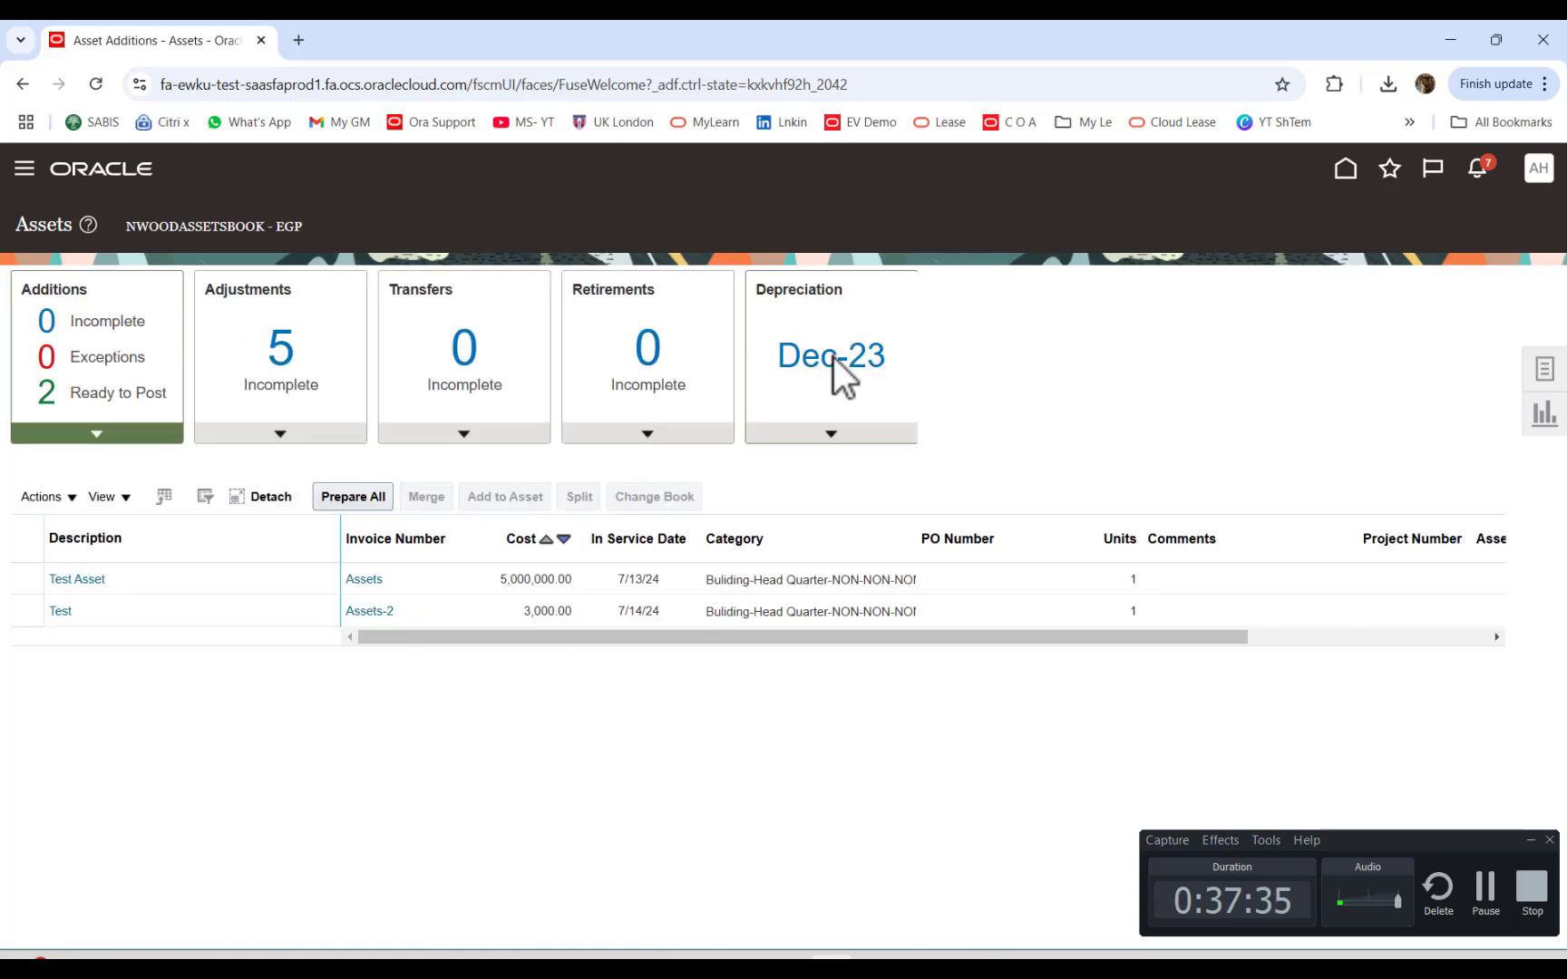
Step: Go to Setup and Maintenance, search tasks for "ASSET Cate", and open the Manage Asset Categories task
{"action": "left_click", "coordinate": [1539, 169]}
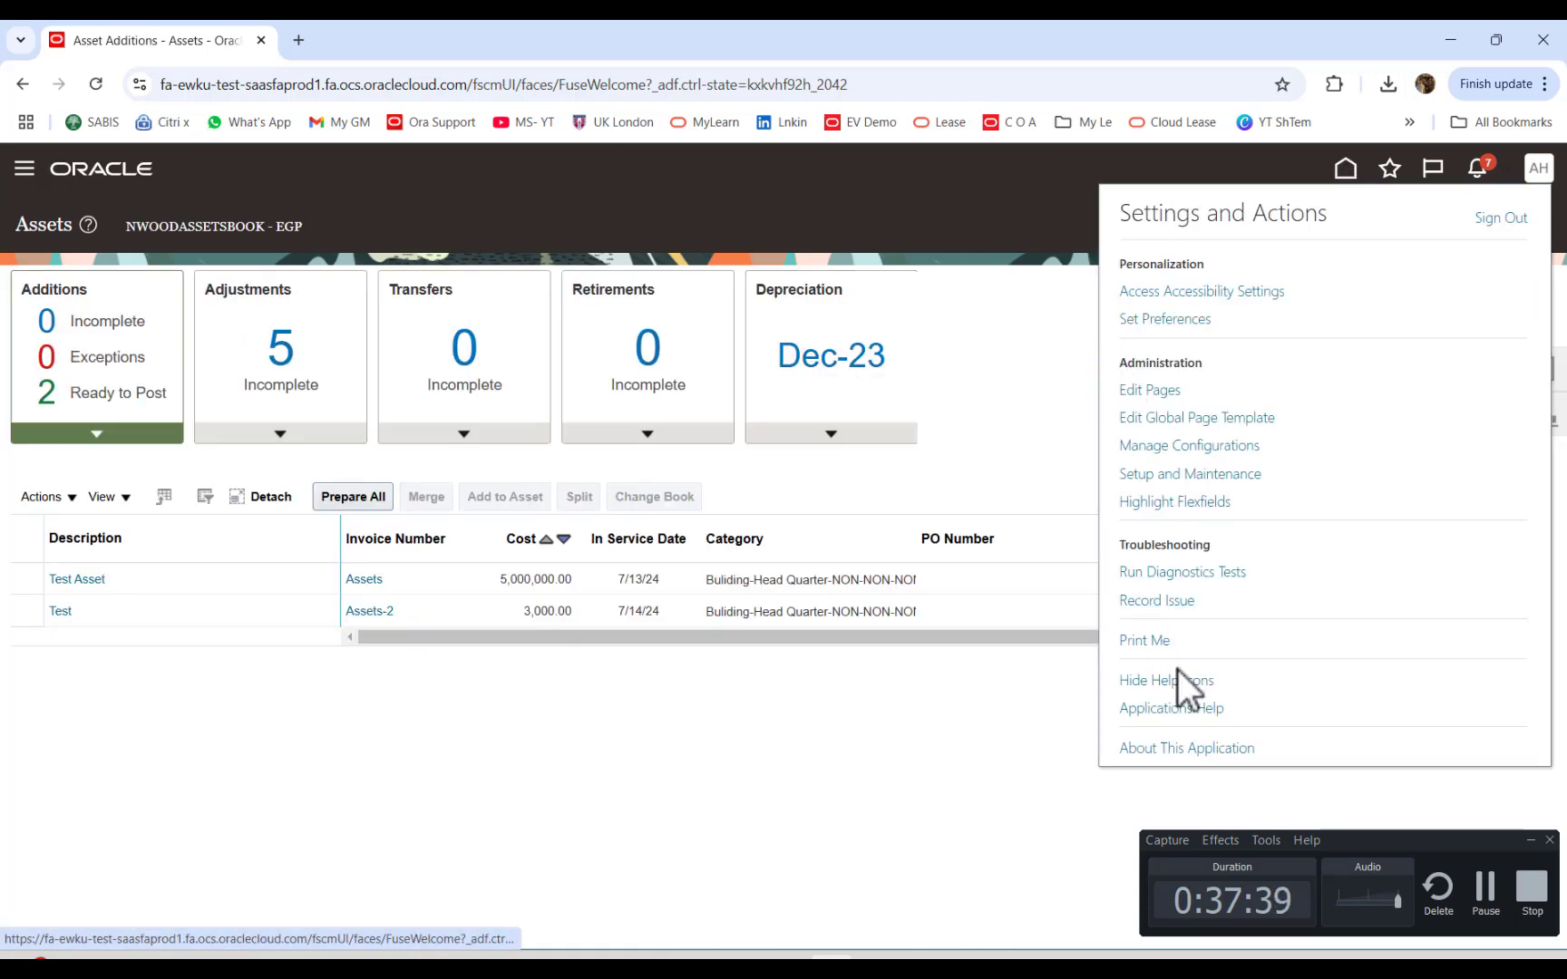
{"action": "left_click", "coordinate": [1181, 474]}
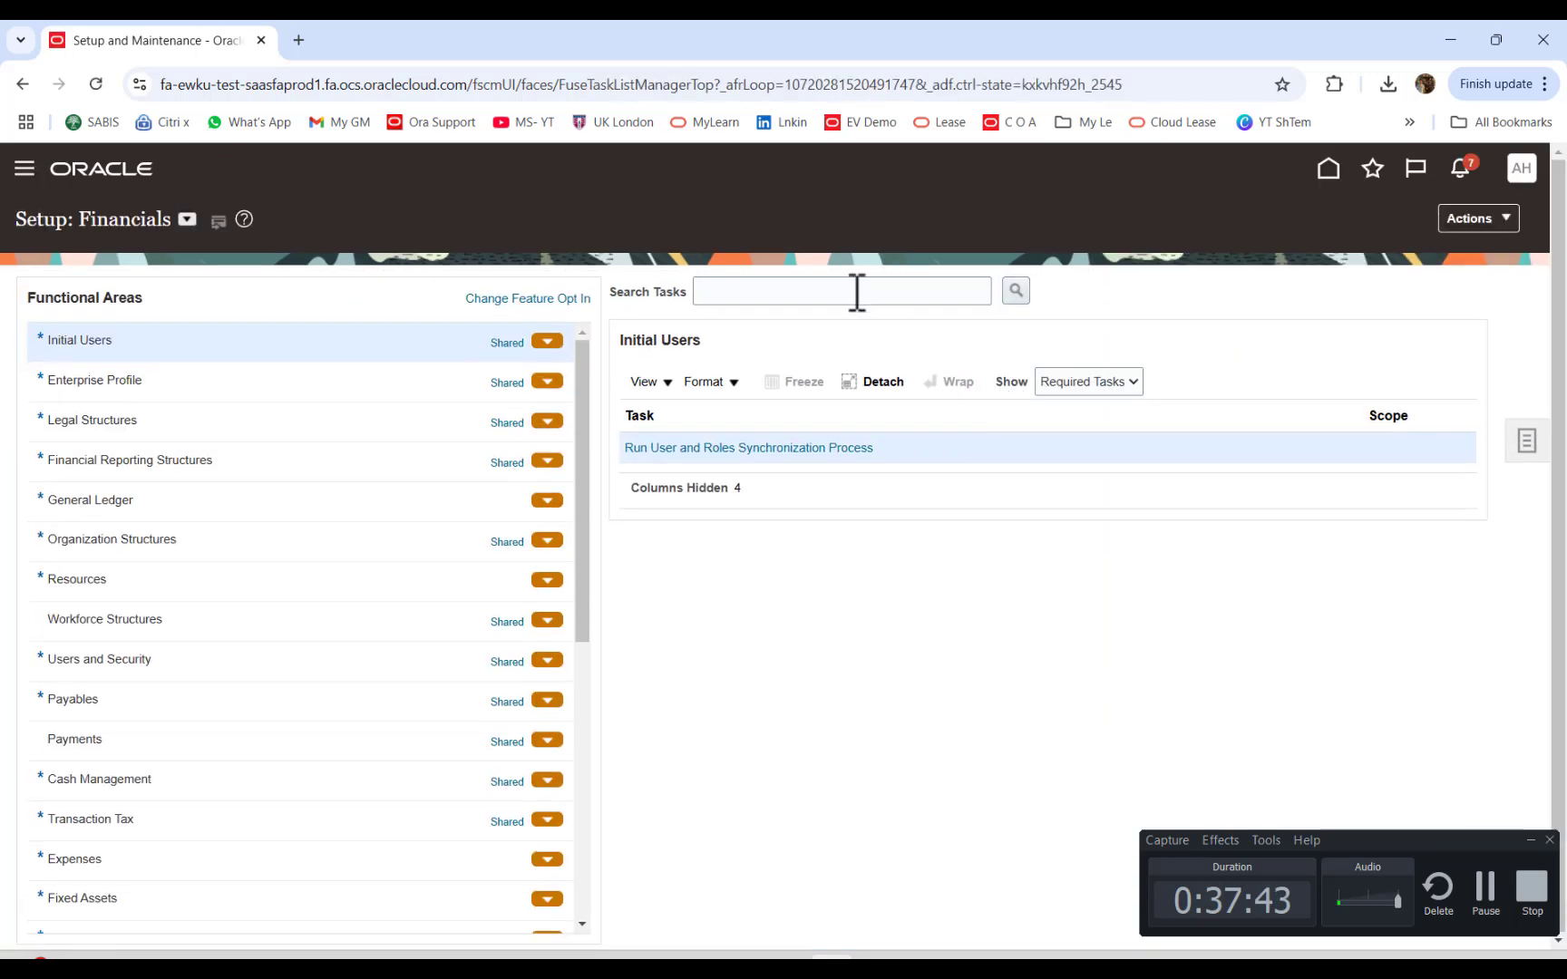
{"action": "left_click", "coordinate": [853, 294]}
{"action": "type", "text": "ASSE"}
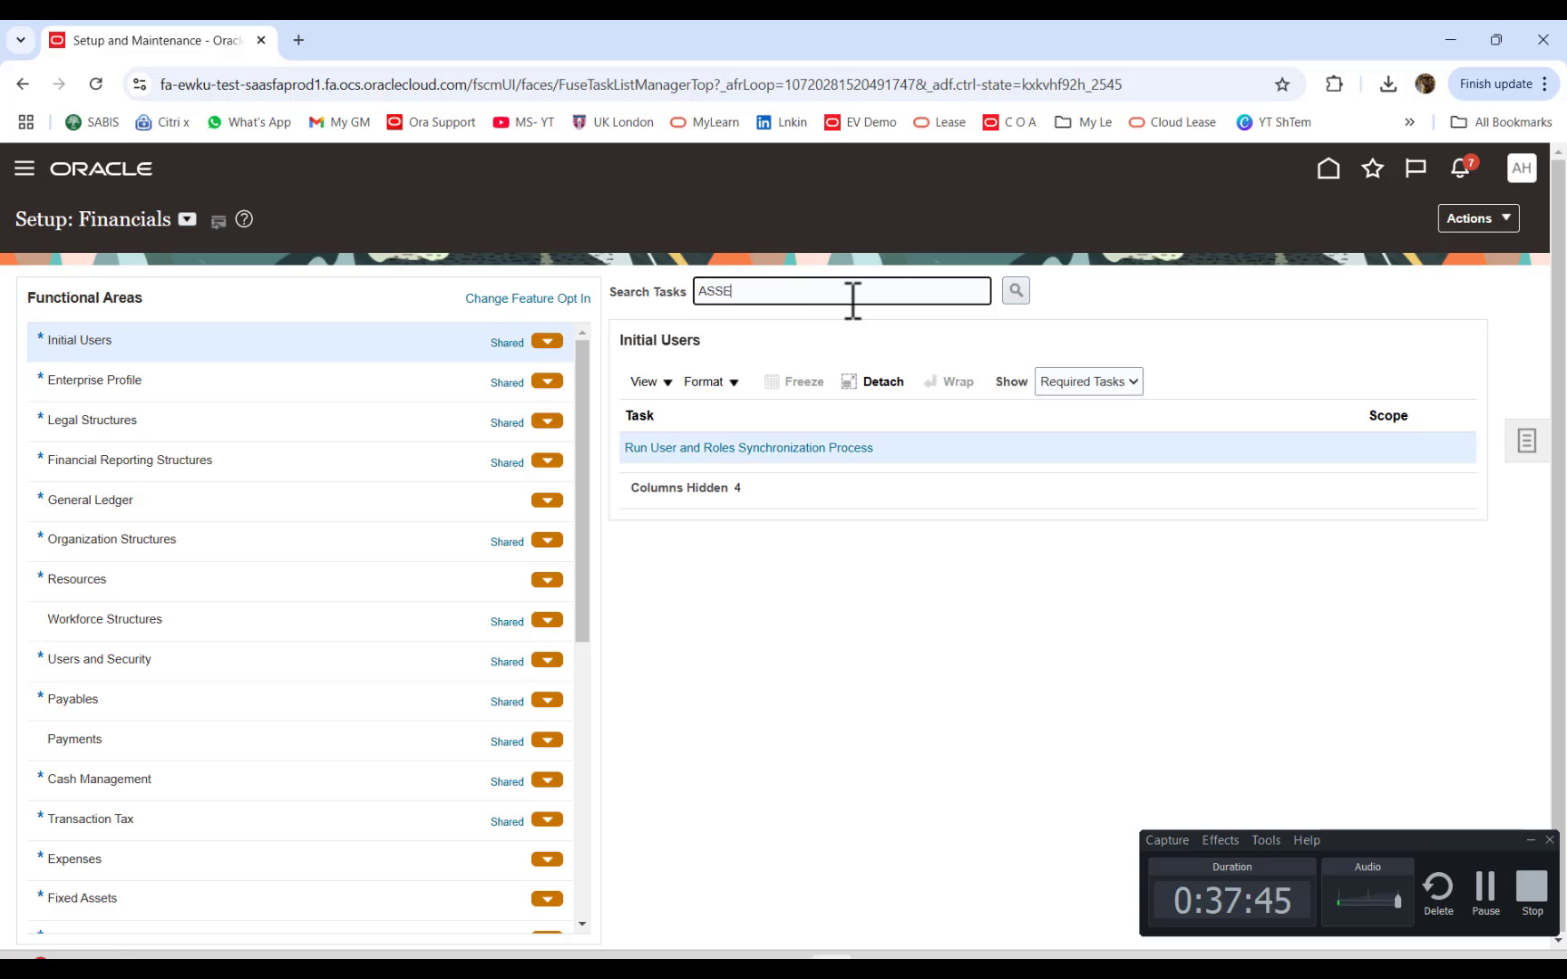
{"action": "type", "text": "T Cate"}
{"action": "key", "text": "Return"}
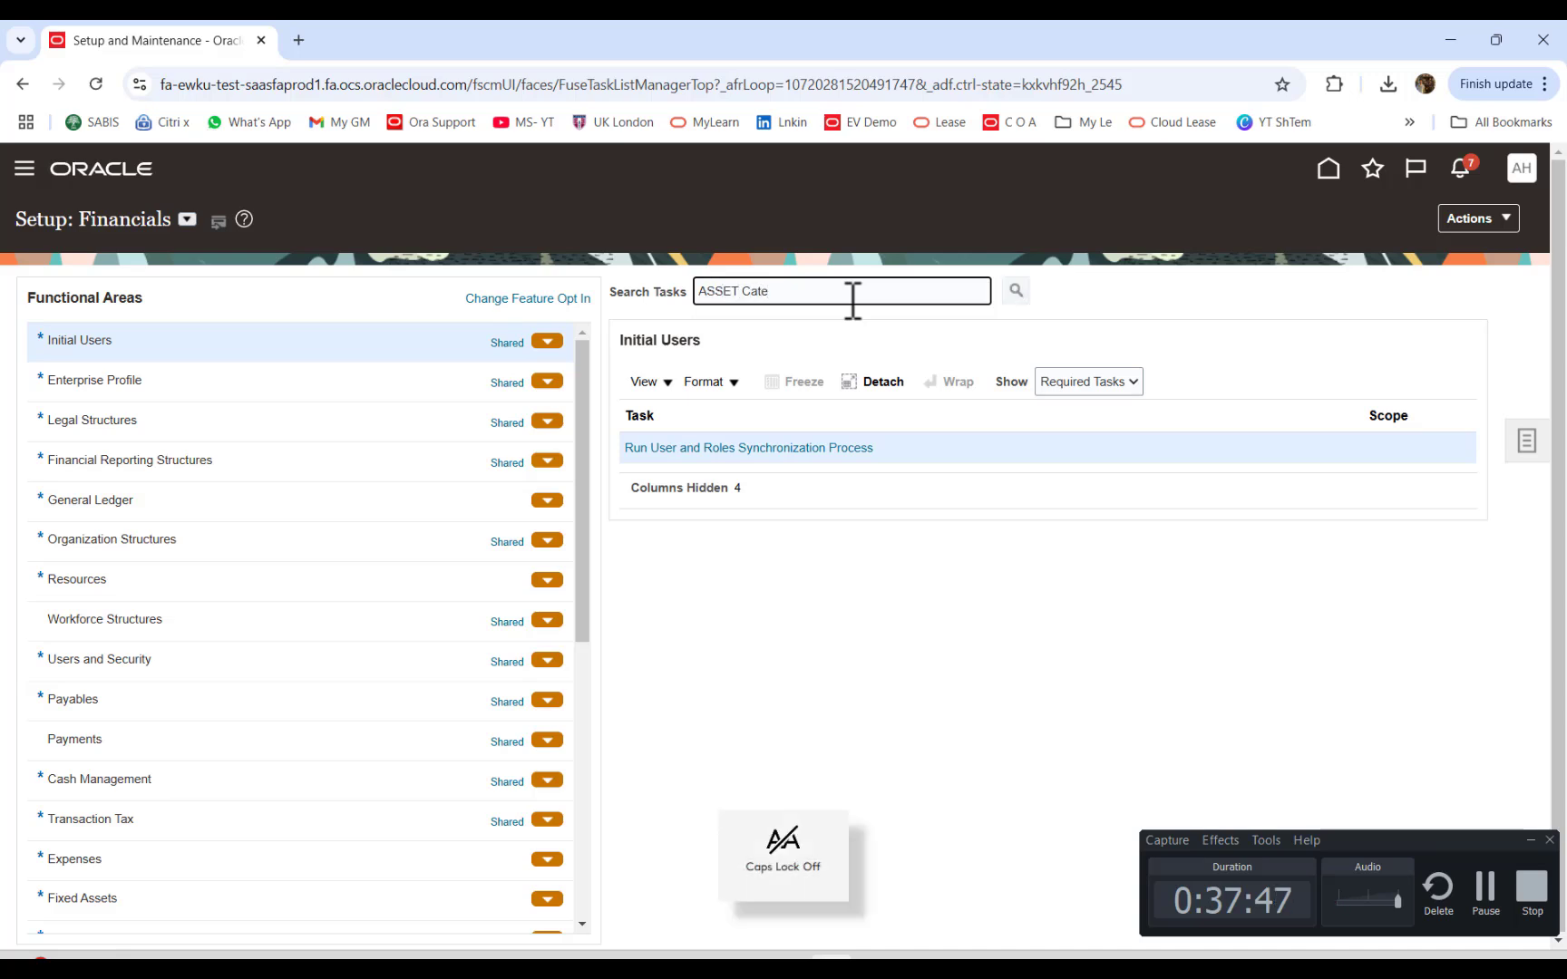
{"action": "left_click", "coordinate": [536, 543]}
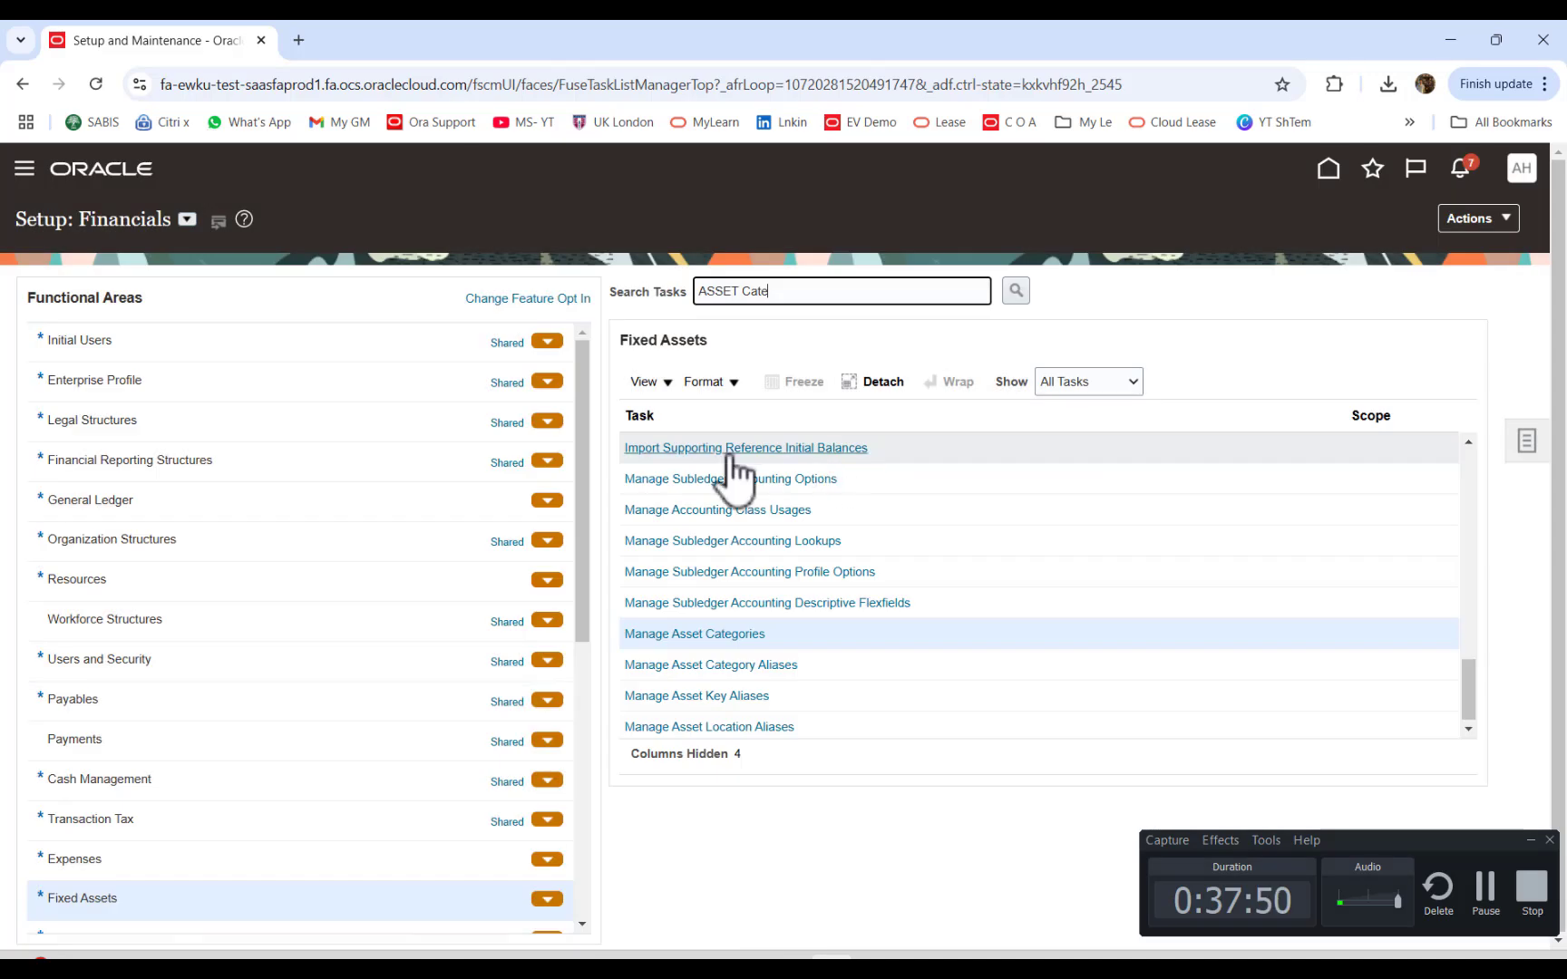
{"action": "left_click", "coordinate": [733, 636]}
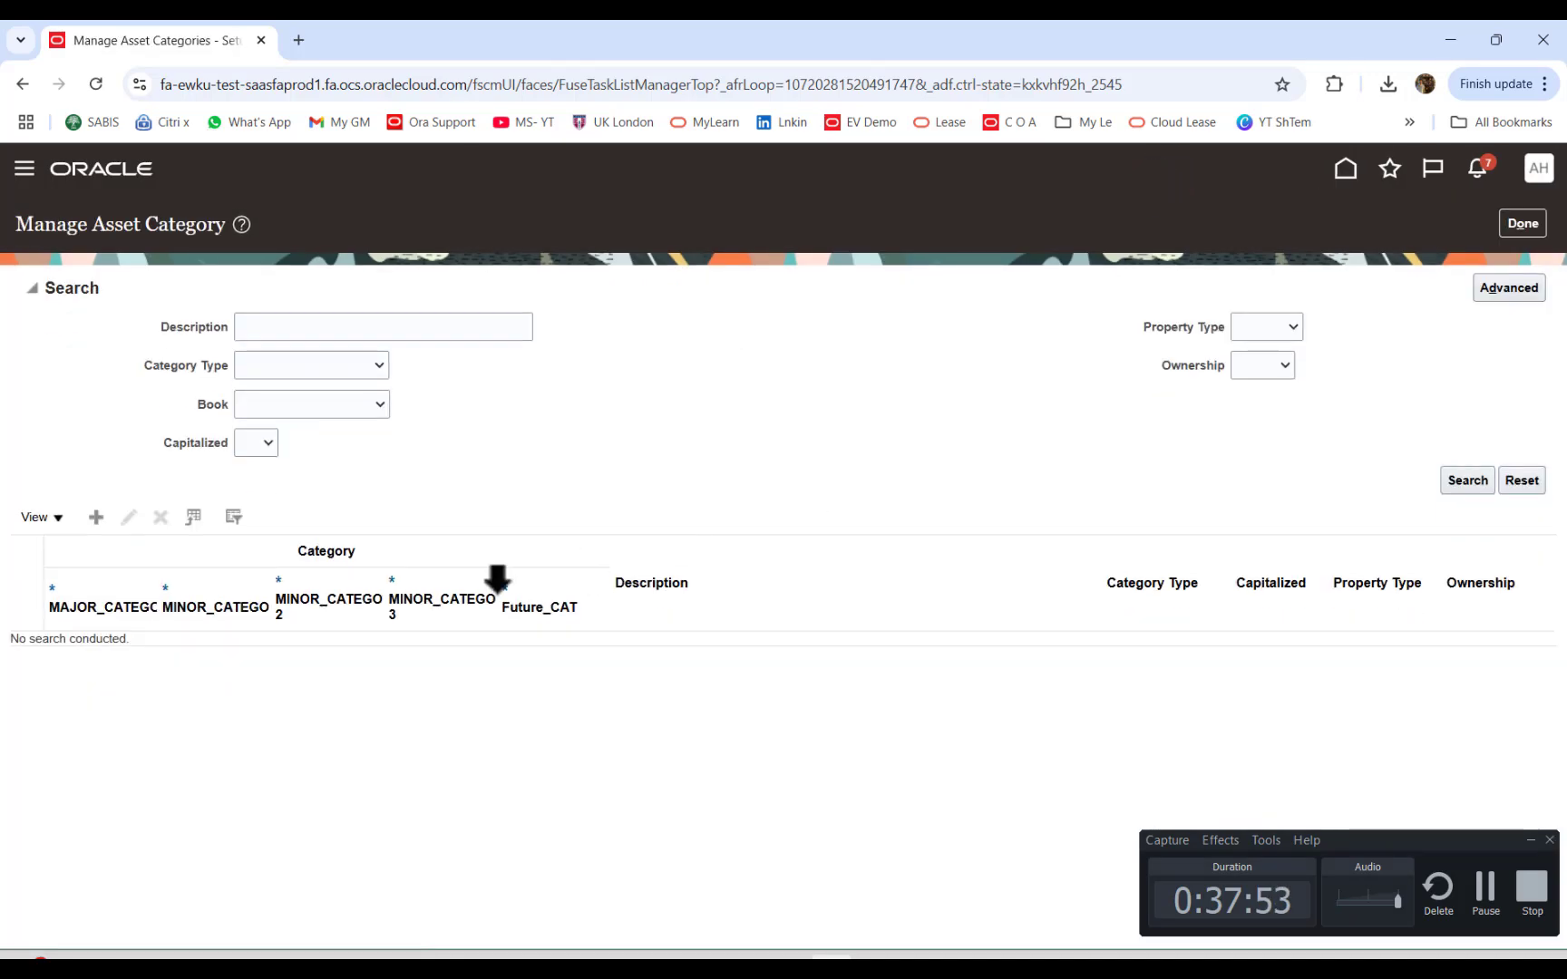
Step: Search asset categories for book NWOODASSETSBOOK and open that book's accounting rules in category Buliding-Head Quarter-NON-NON-NON
{"action": "left_click", "coordinate": [375, 410]}
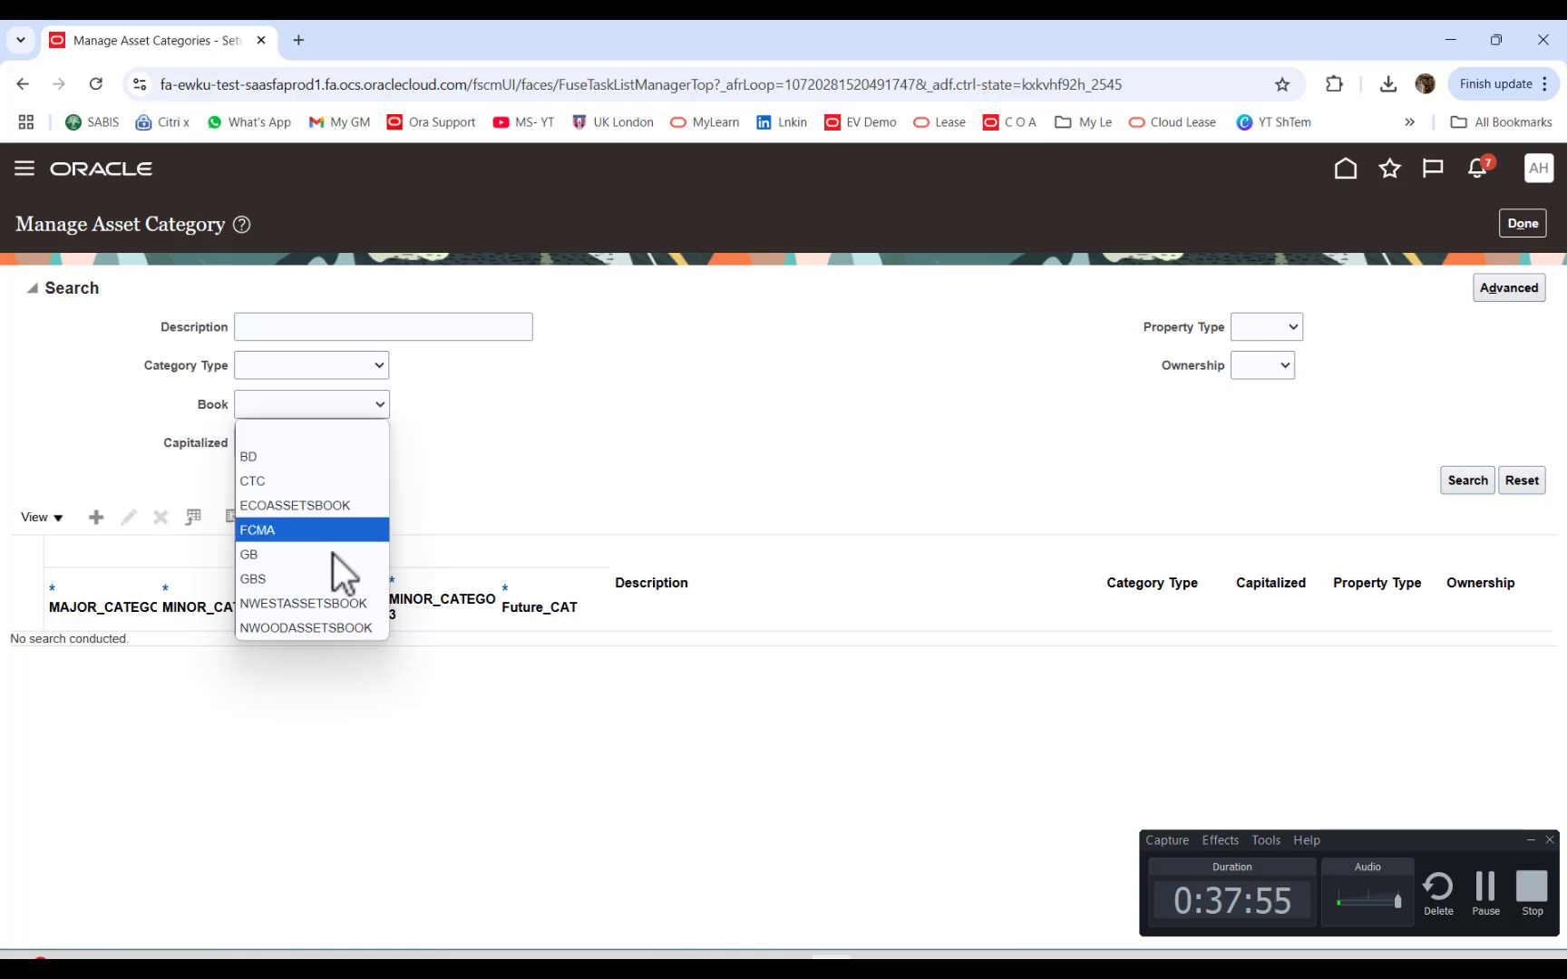
{"action": "left_click", "coordinate": [333, 623]}
{"action": "left_click", "coordinate": [1458, 486]}
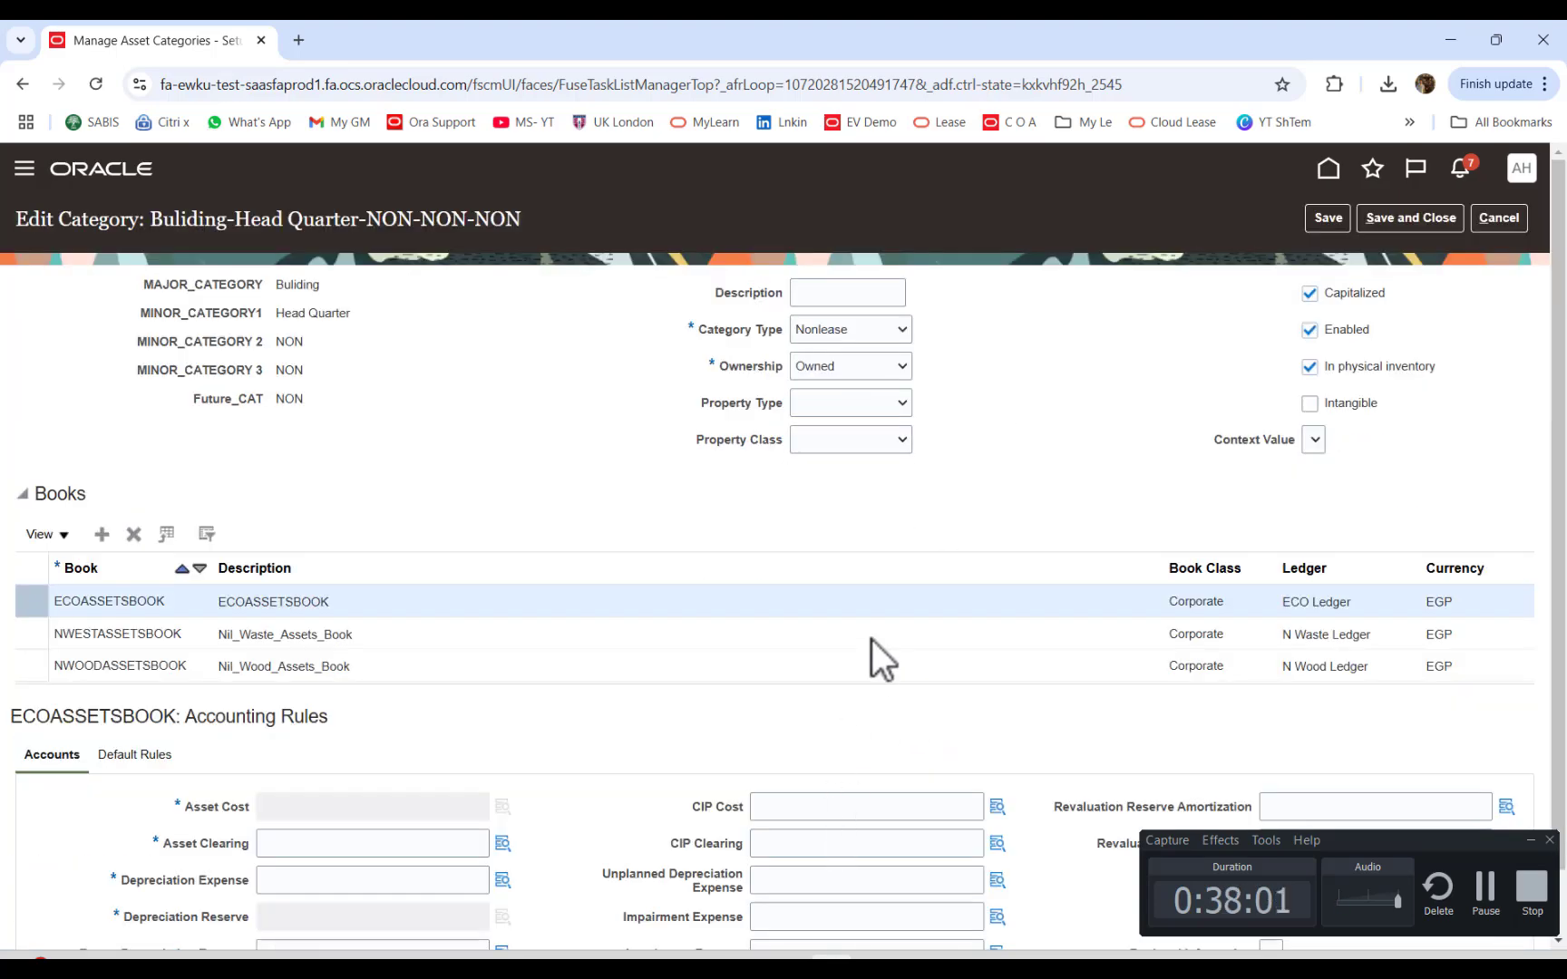
{"action": "scroll", "coordinate": [871, 648], "scroll_direction": "down", "scroll_amount": 1}
{"action": "left_click", "coordinate": [118, 595]}
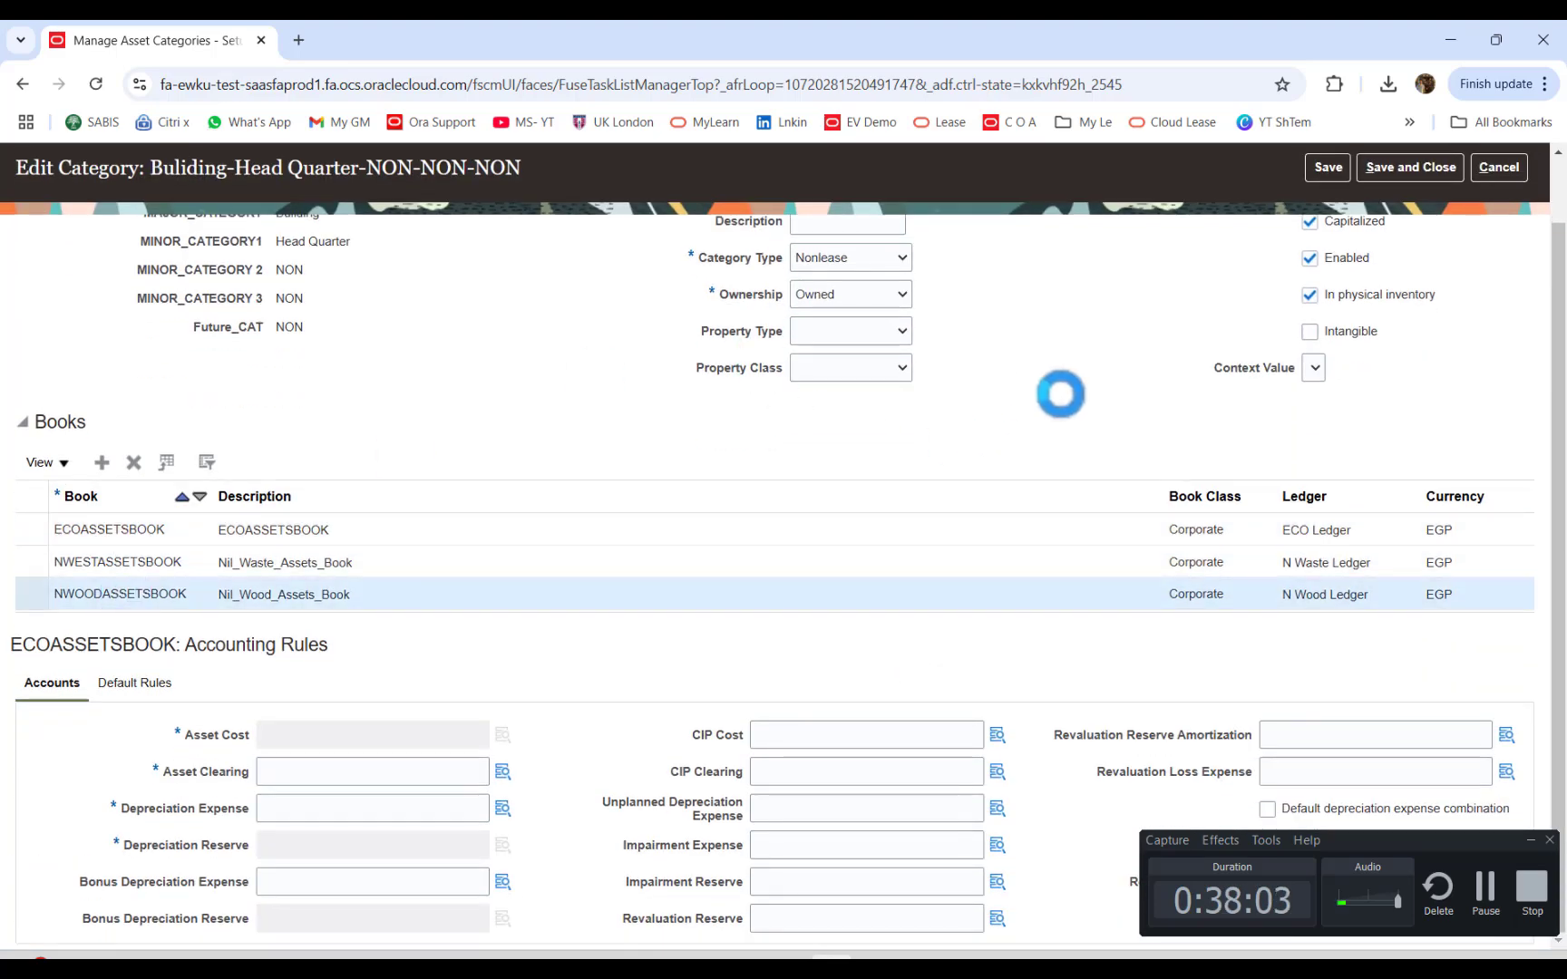
Step: Clear the Impairment Expense account from the NWOODASSETSBOOK accounting rules, save the category, and leave Manage Asset Category
{"action": "double_click", "coordinate": [845, 836]}
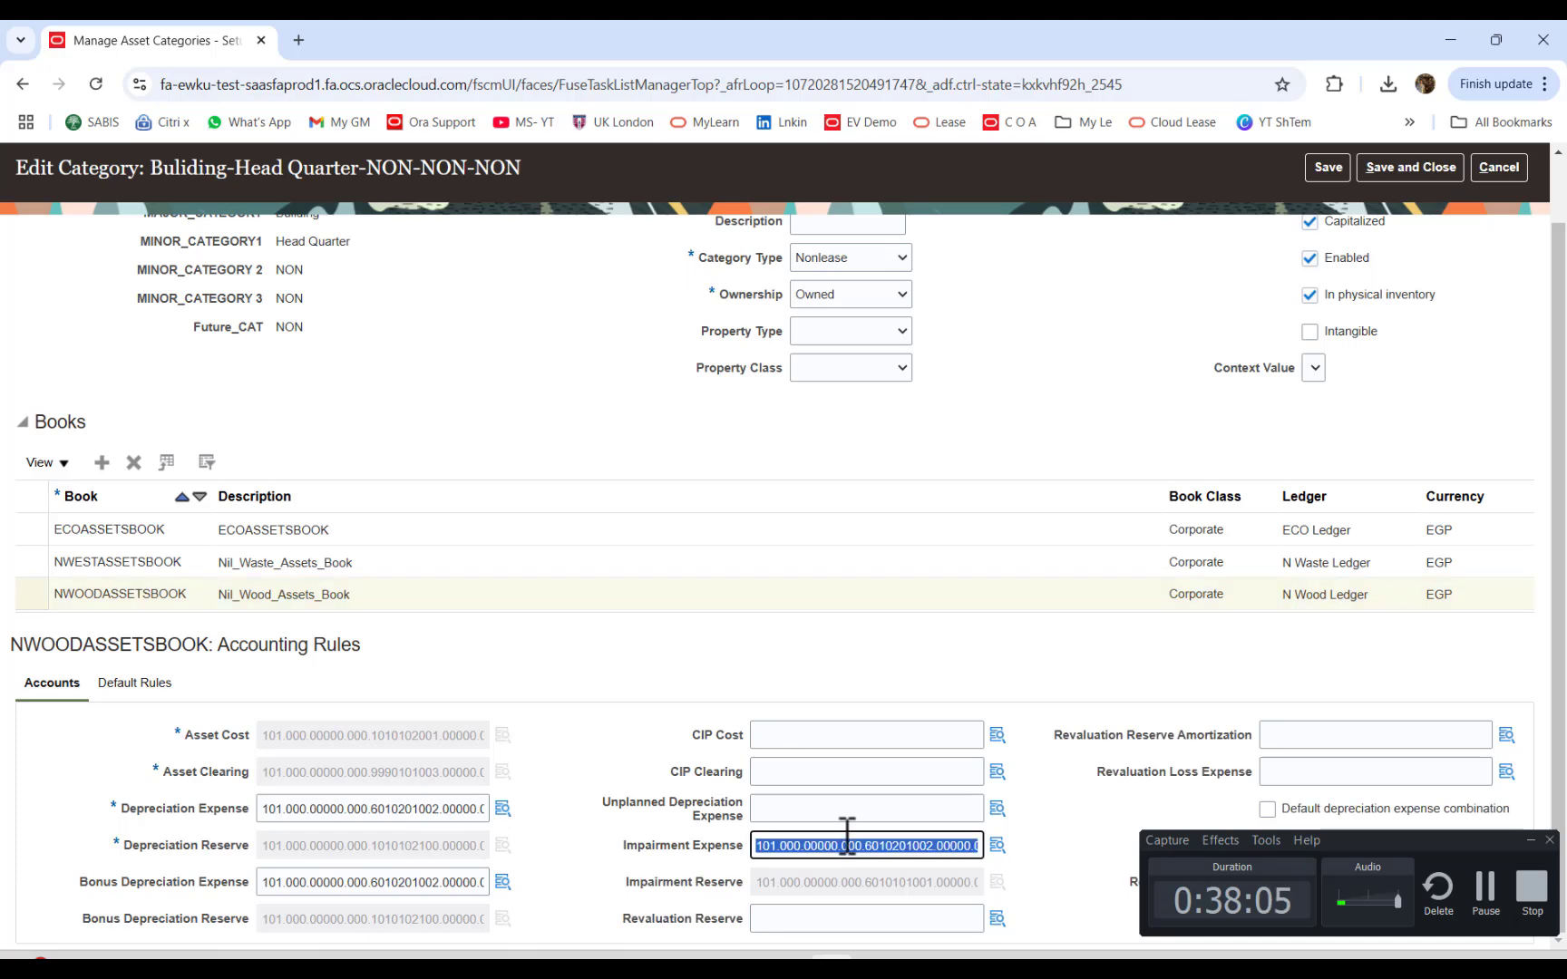
{"action": "key", "text": "BackSpace"}
{"action": "scroll", "coordinate": [1168, 448], "scroll_direction": "up", "scroll_amount": 1}
{"action": "left_click", "coordinate": [1330, 226]}
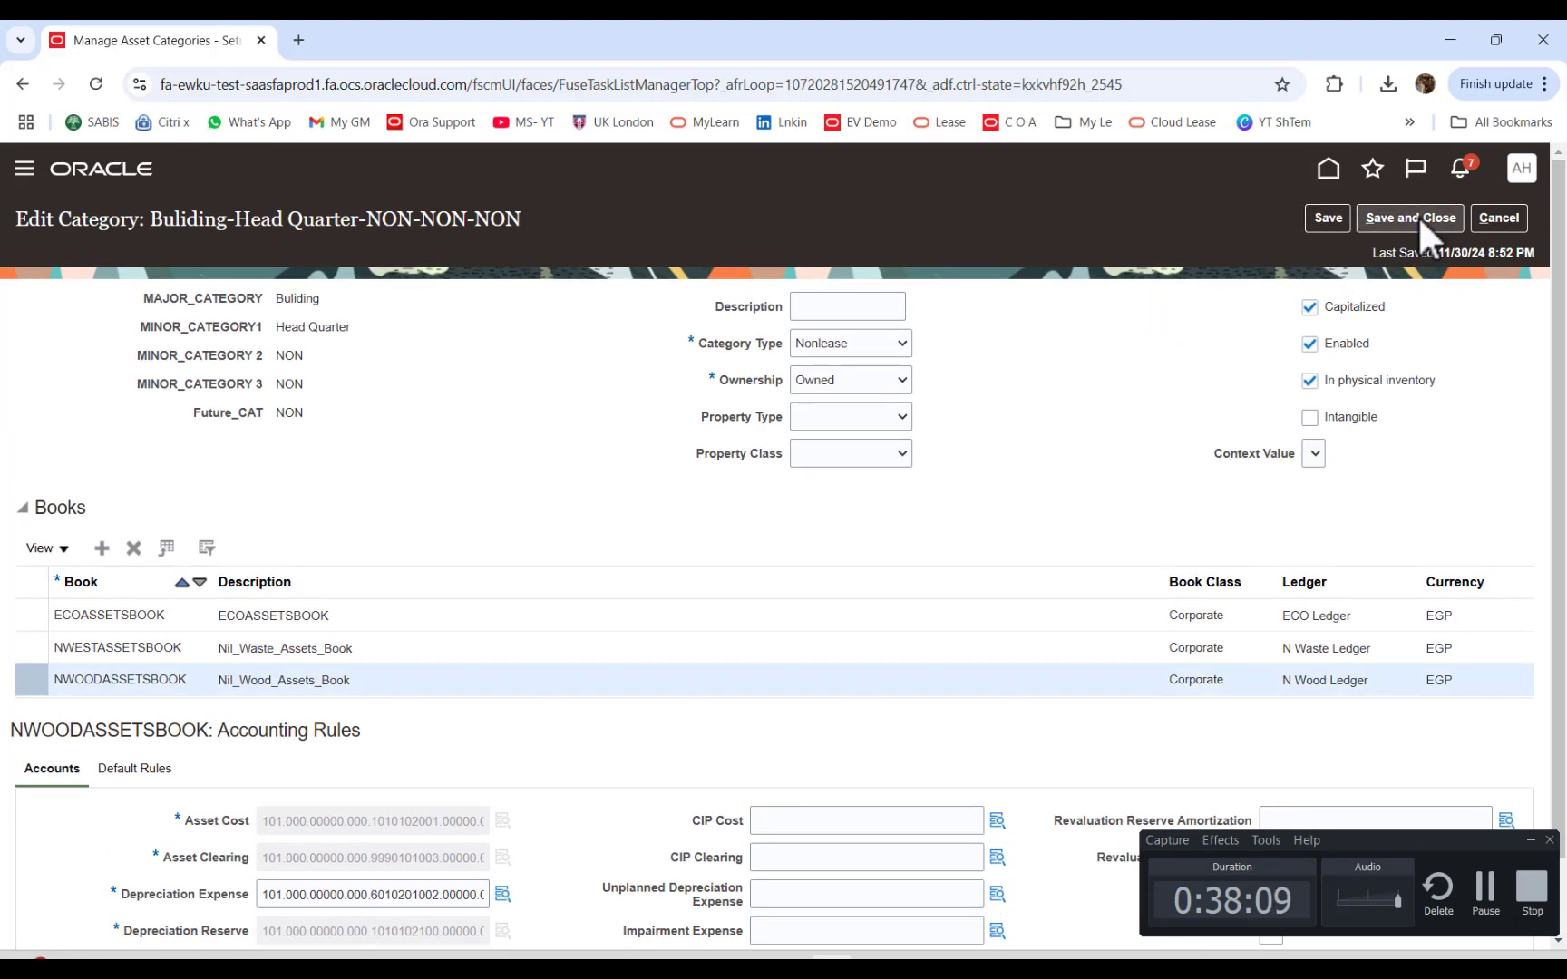
{"action": "left_click", "coordinate": [1388, 220]}
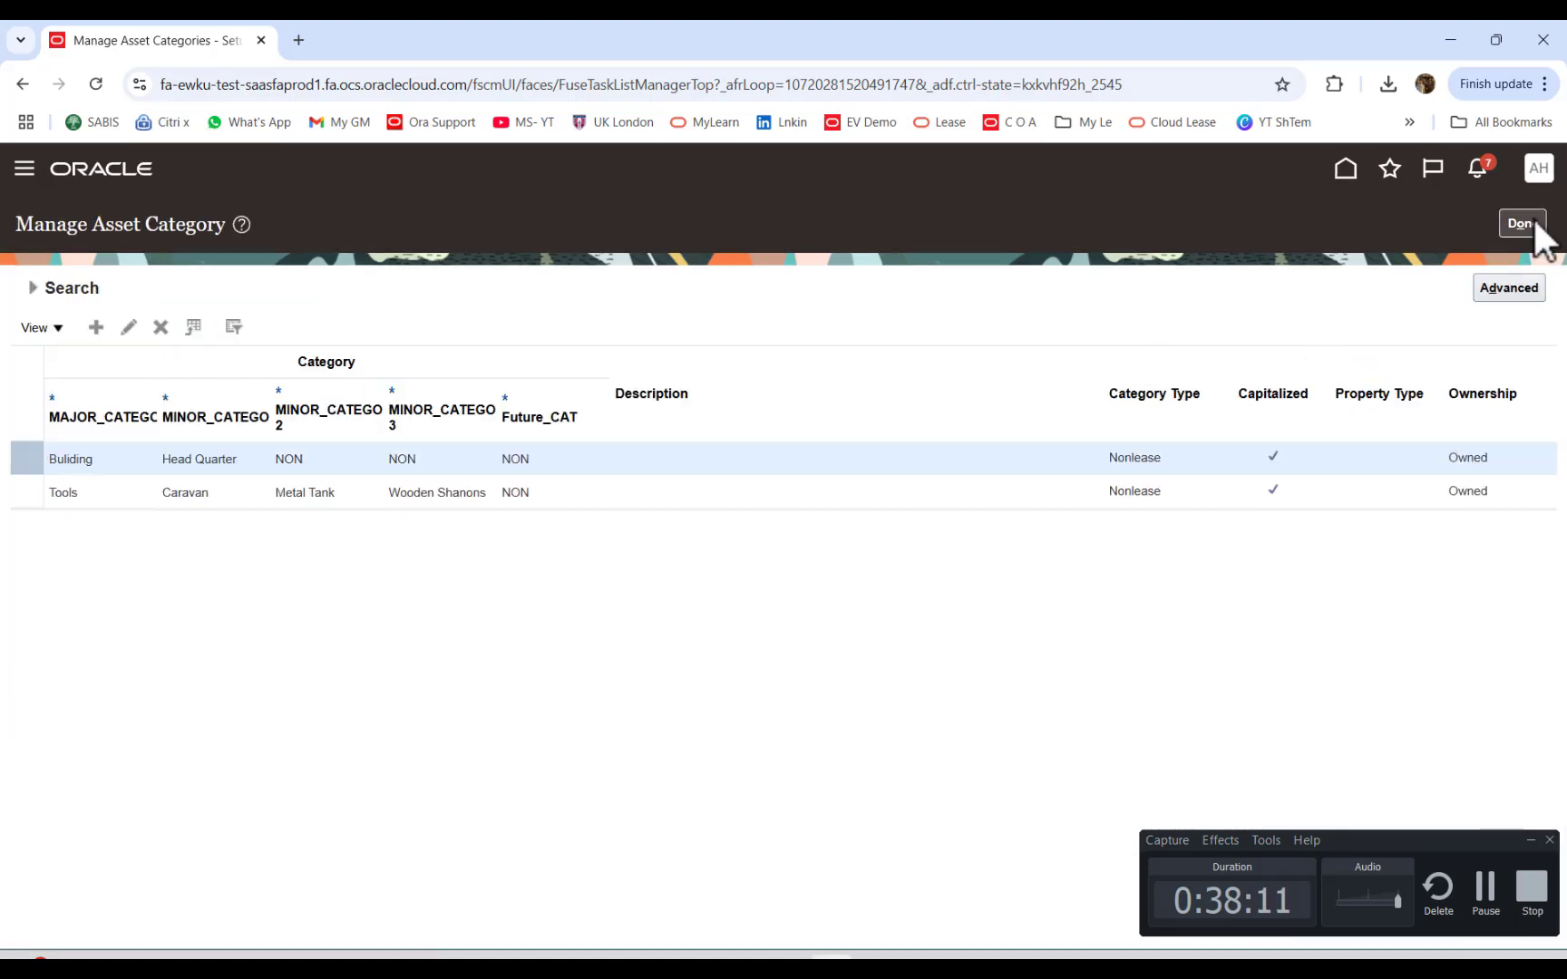
{"action": "left_click", "coordinate": [1531, 226]}
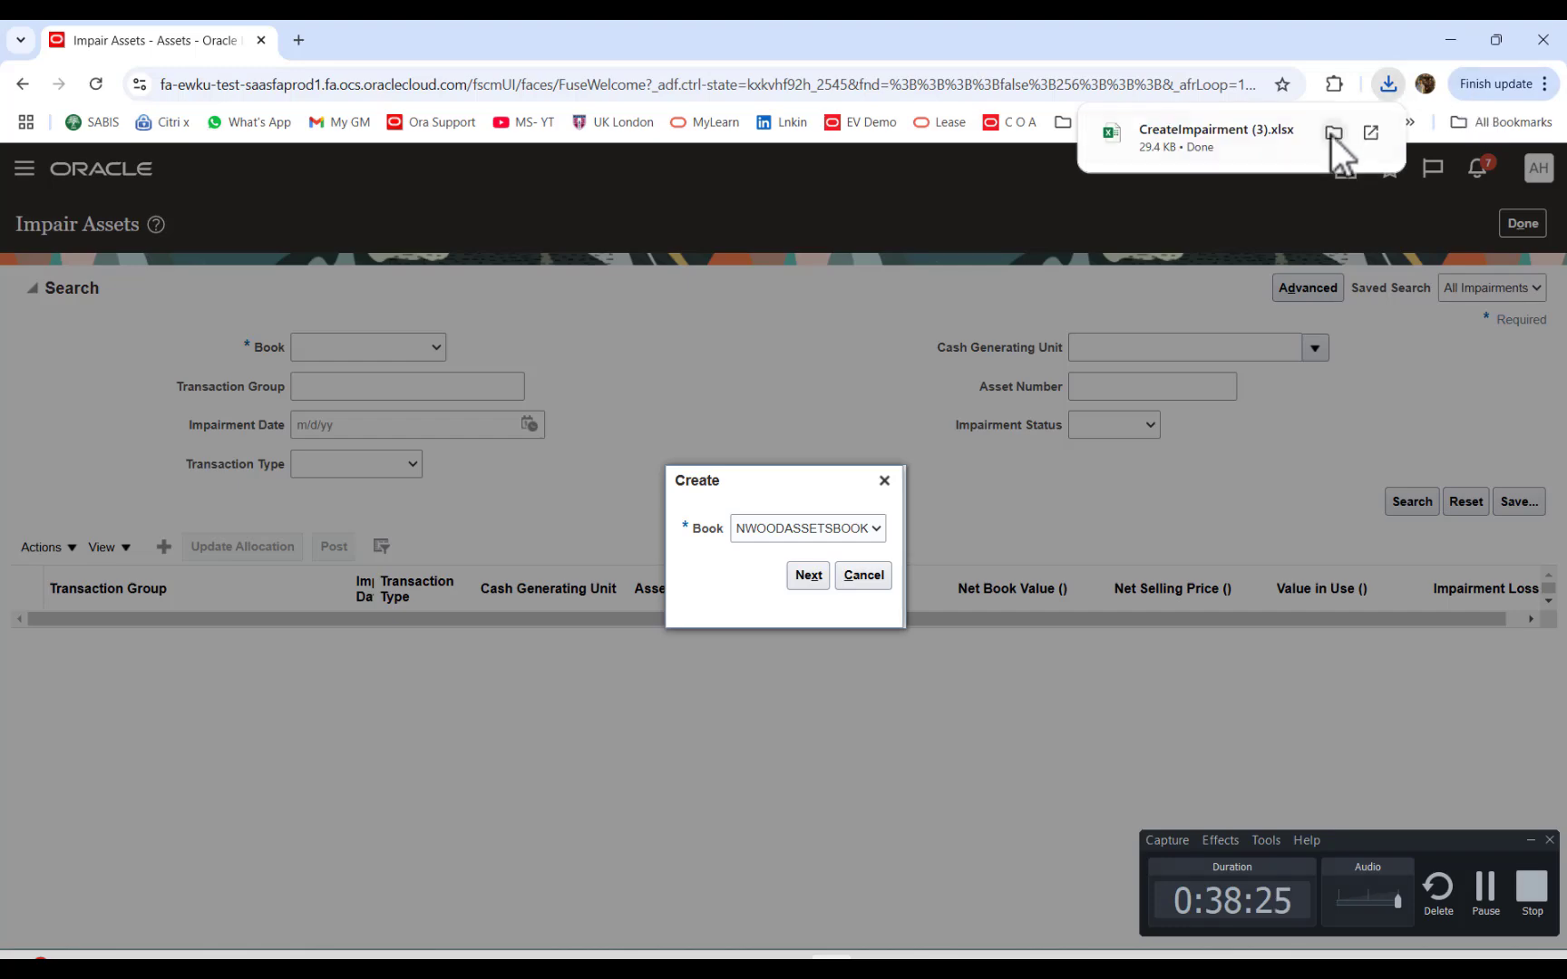
Step: Locate the downloaded CreateImpairment (3) workbook in its folder and unblock it in the file properties
{"action": "left_click", "coordinate": [1333, 136]}
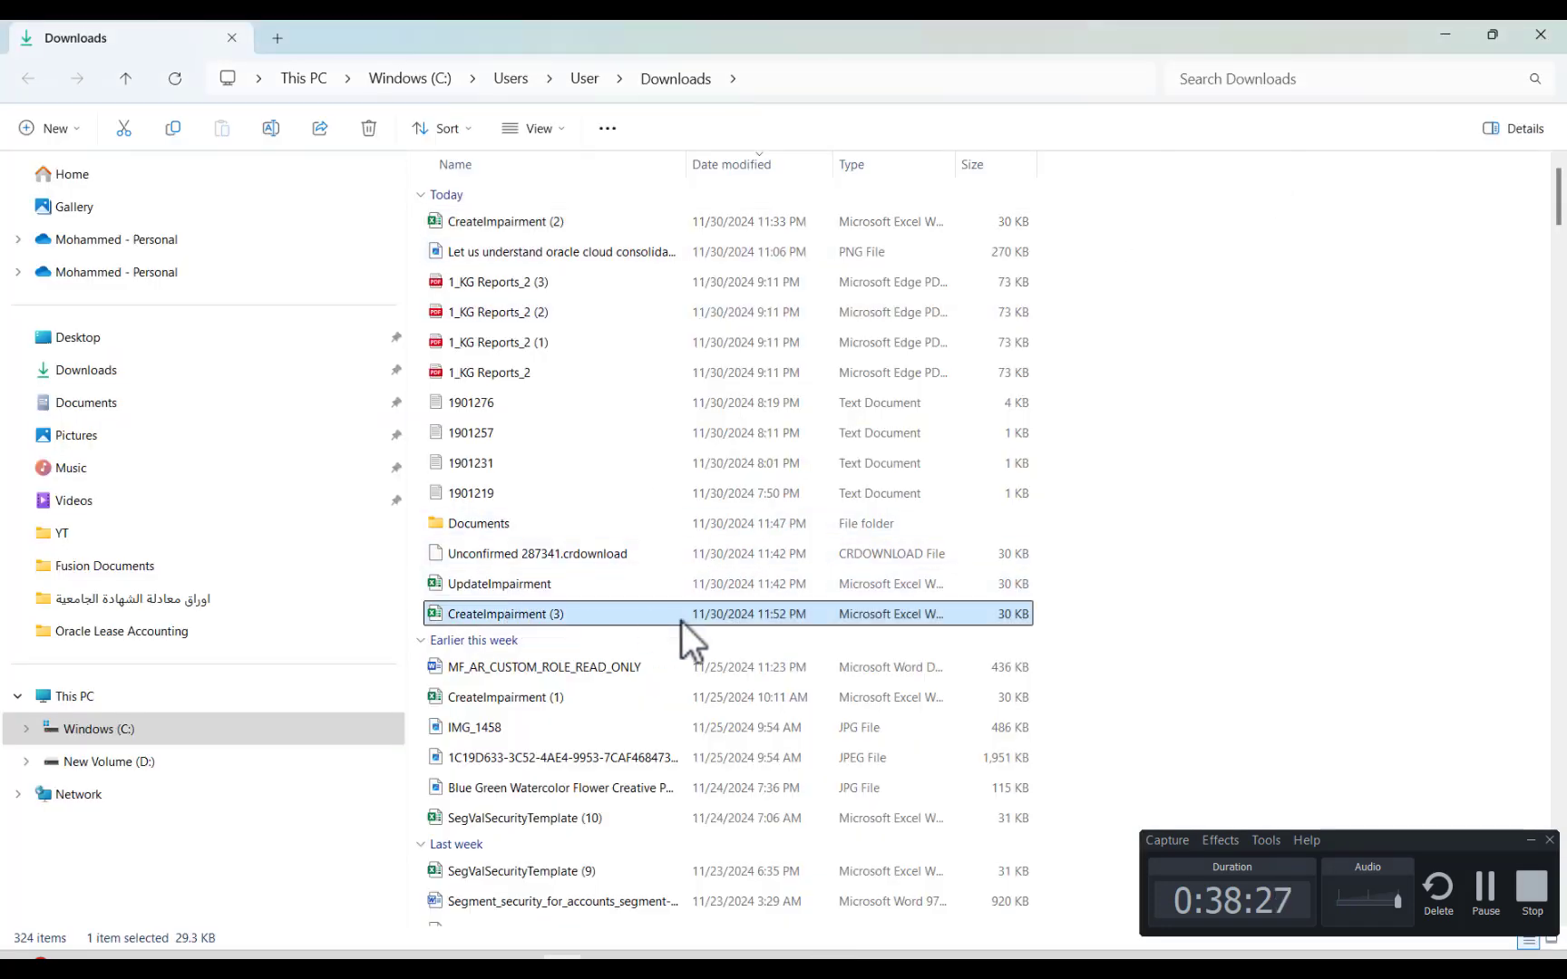
{"action": "right_click", "coordinate": [580, 615]}
{"action": "left_click", "coordinate": [578, 581]}
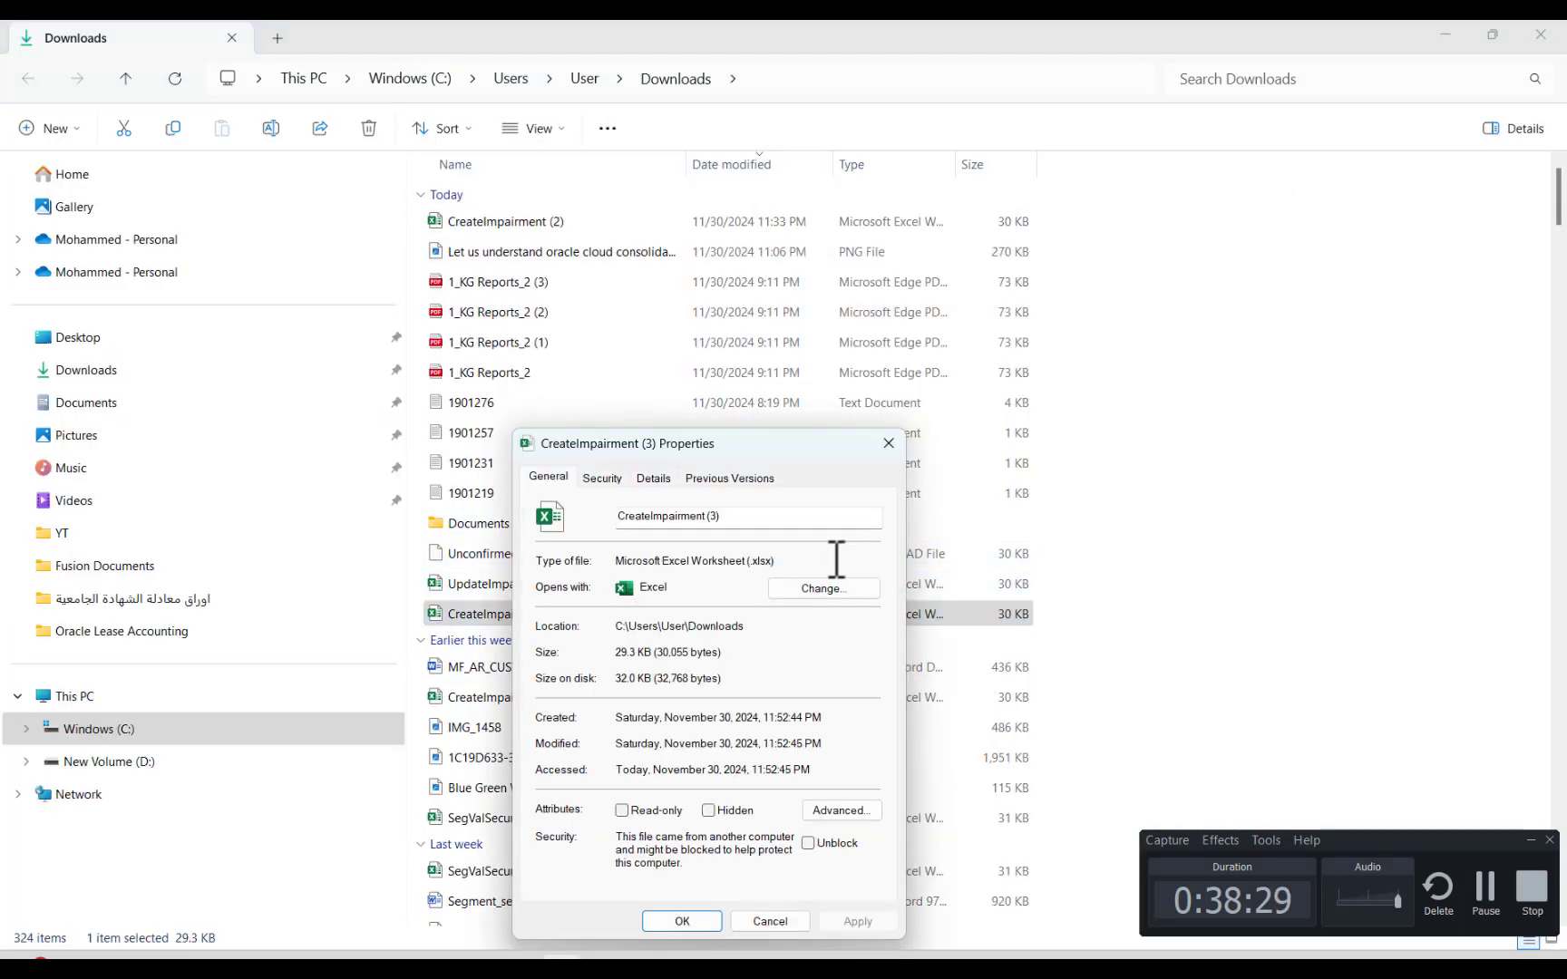
{"action": "left_click", "coordinate": [827, 843]}
{"action": "left_click", "coordinate": [856, 922]}
{"action": "left_click", "coordinate": [682, 921]}
Step: Open CreateImpairment (3) in Excel with the application connection accepted, and set the Transaction Group to "yeyett"
{"action": "double_click", "coordinate": [519, 623]}
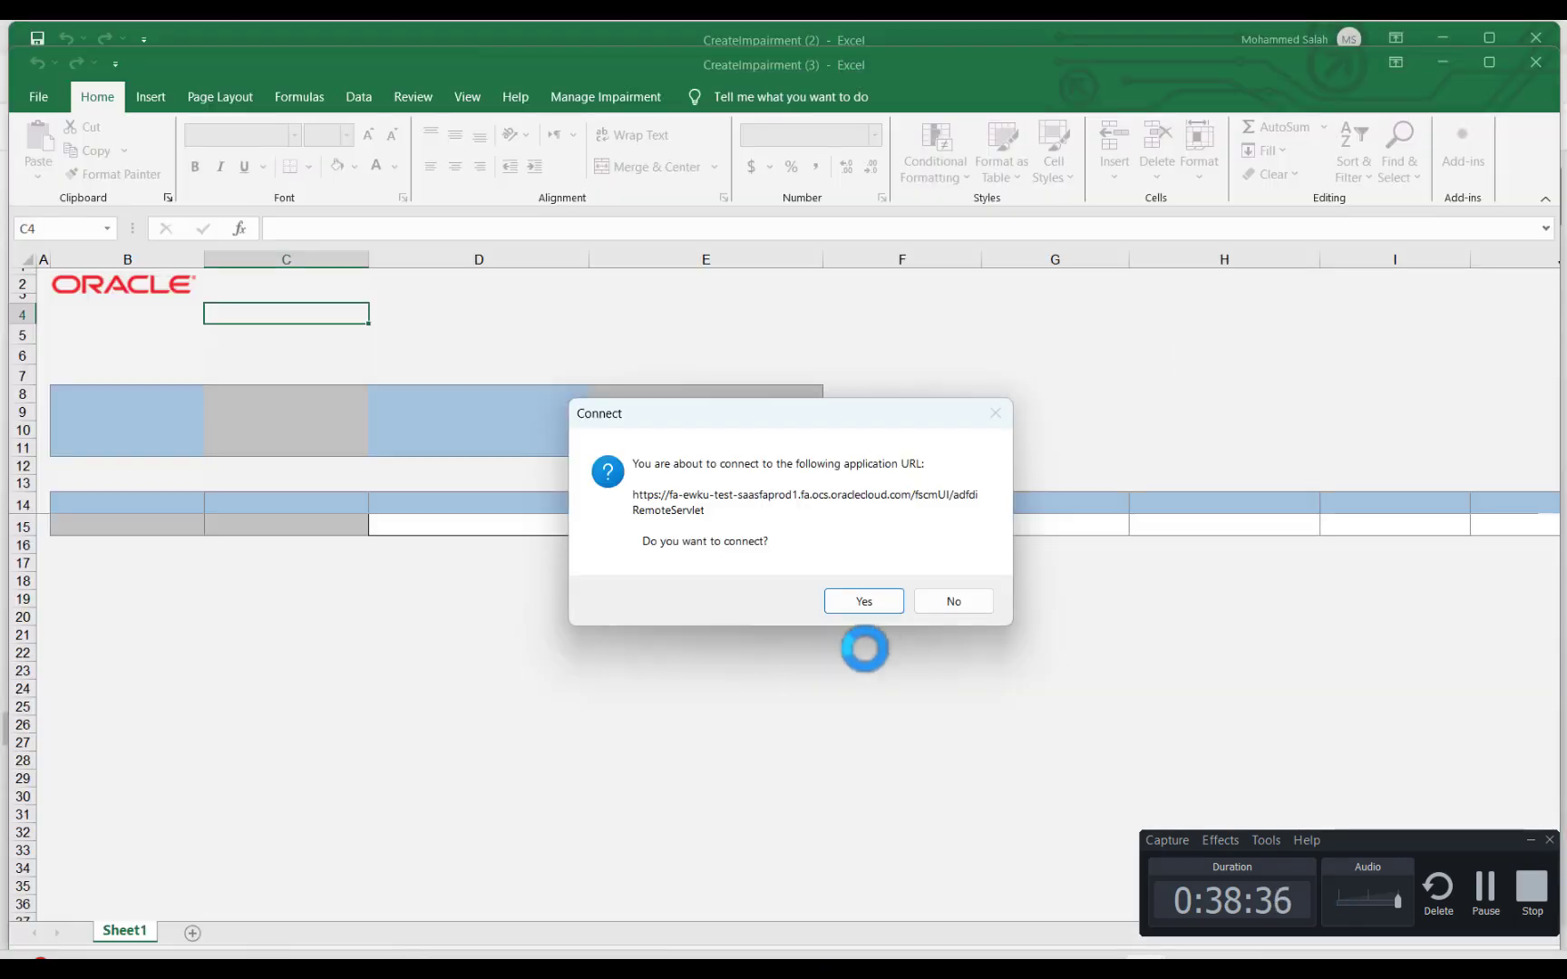
{"action": "left_click", "coordinate": [861, 603]}
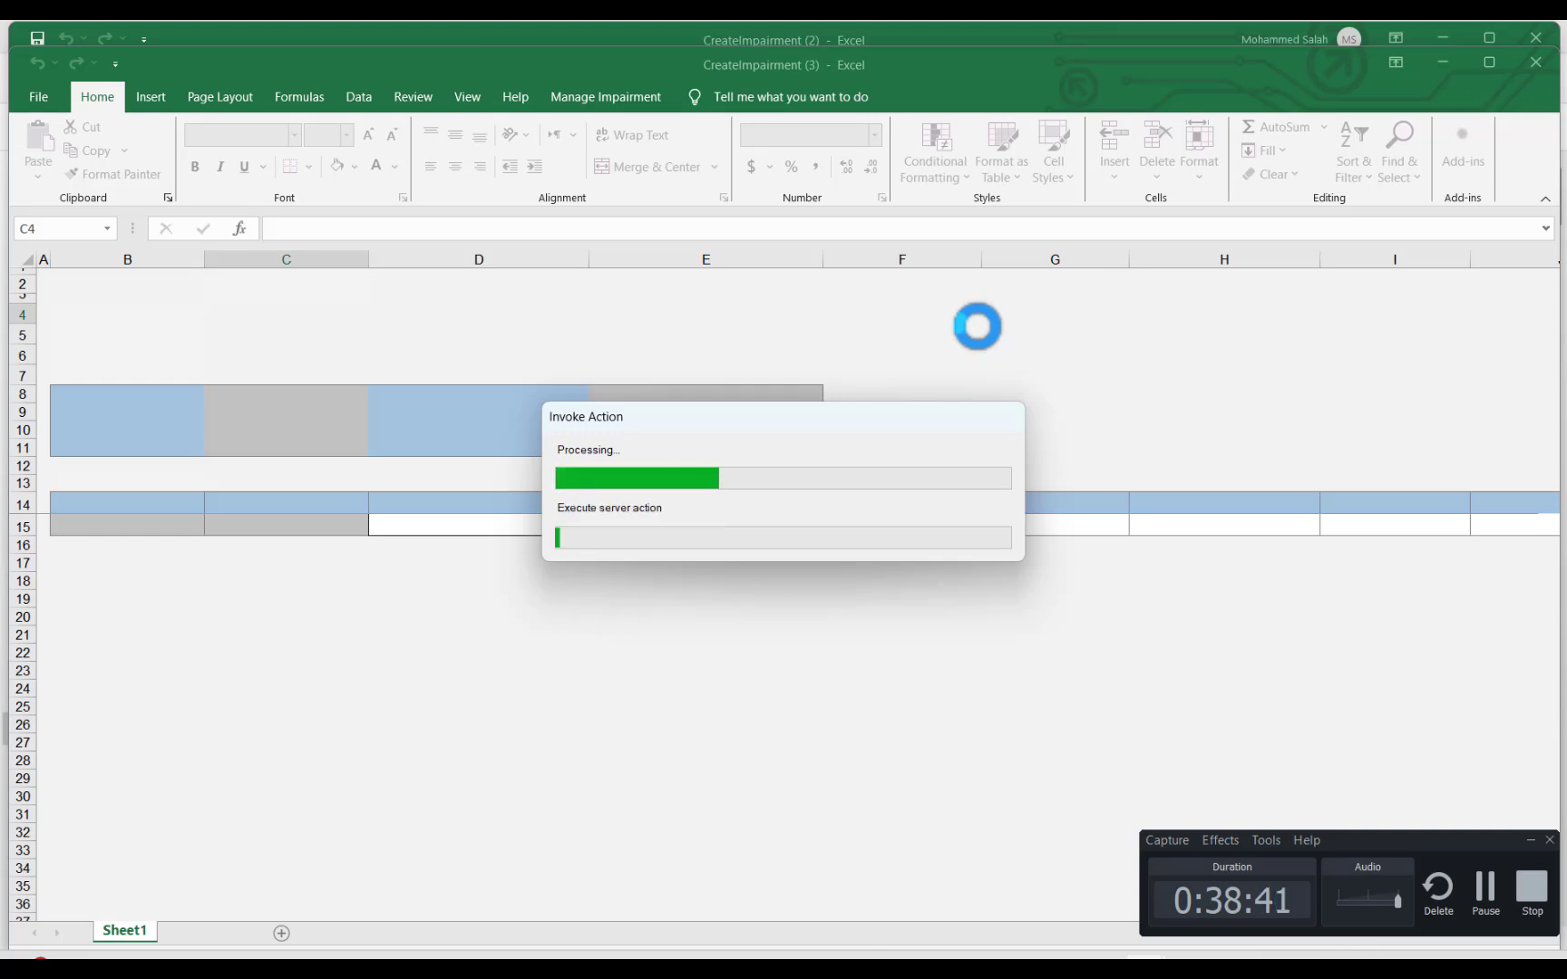
{"action": "left_click", "coordinate": [646, 400]}
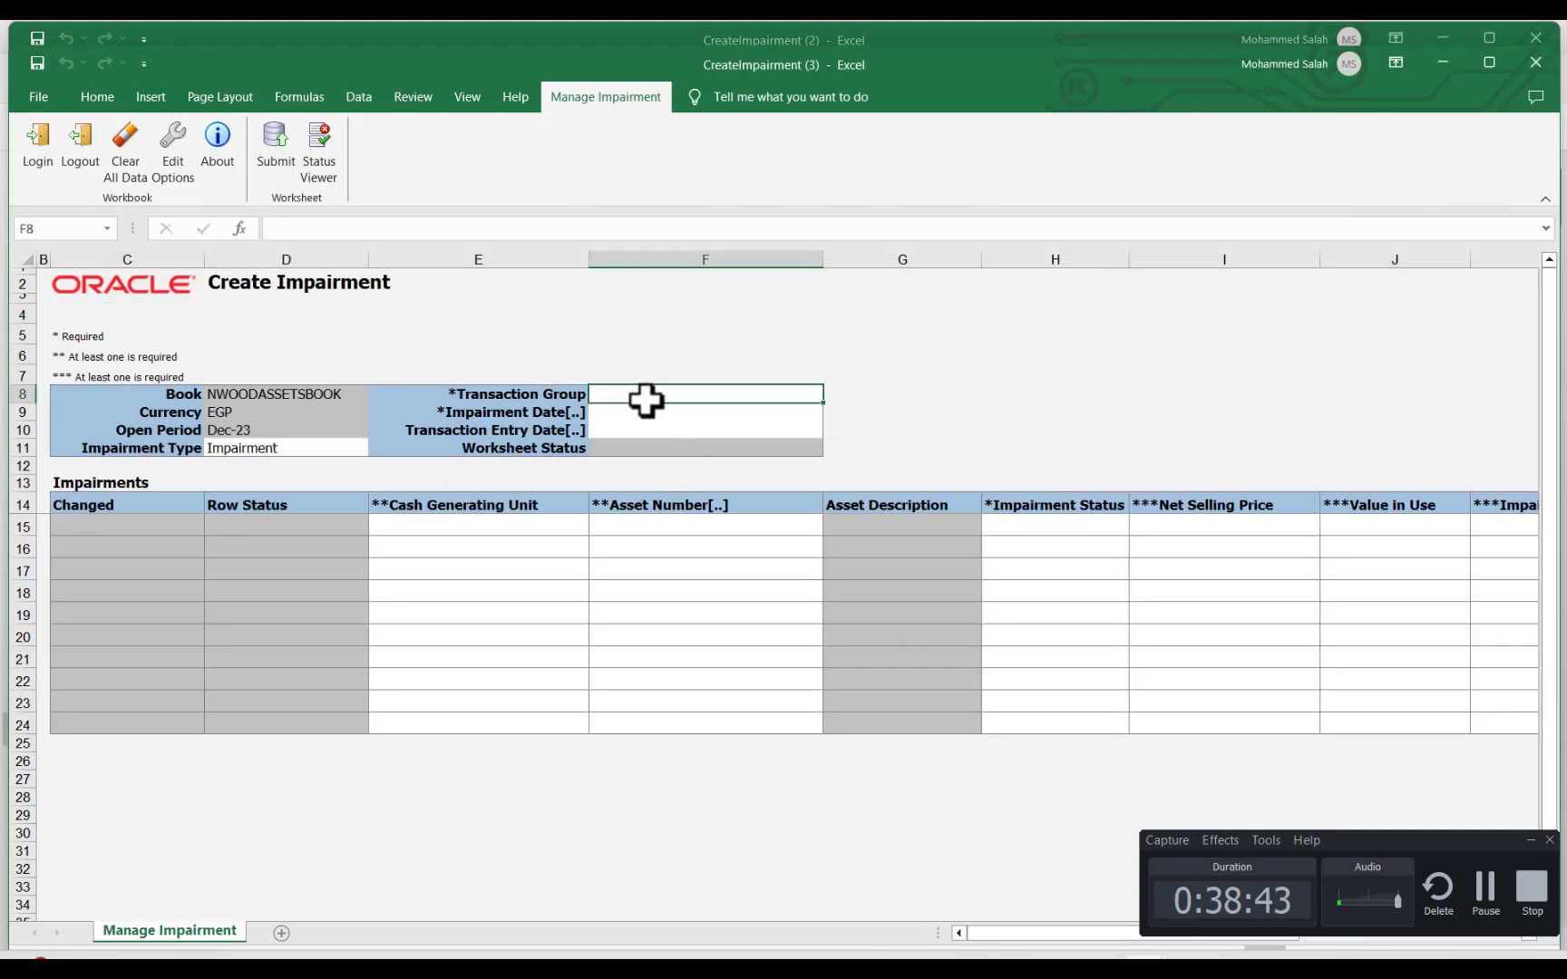
{"action": "type", "text": "yeyett"}
{"action": "key", "text": "Tab"}
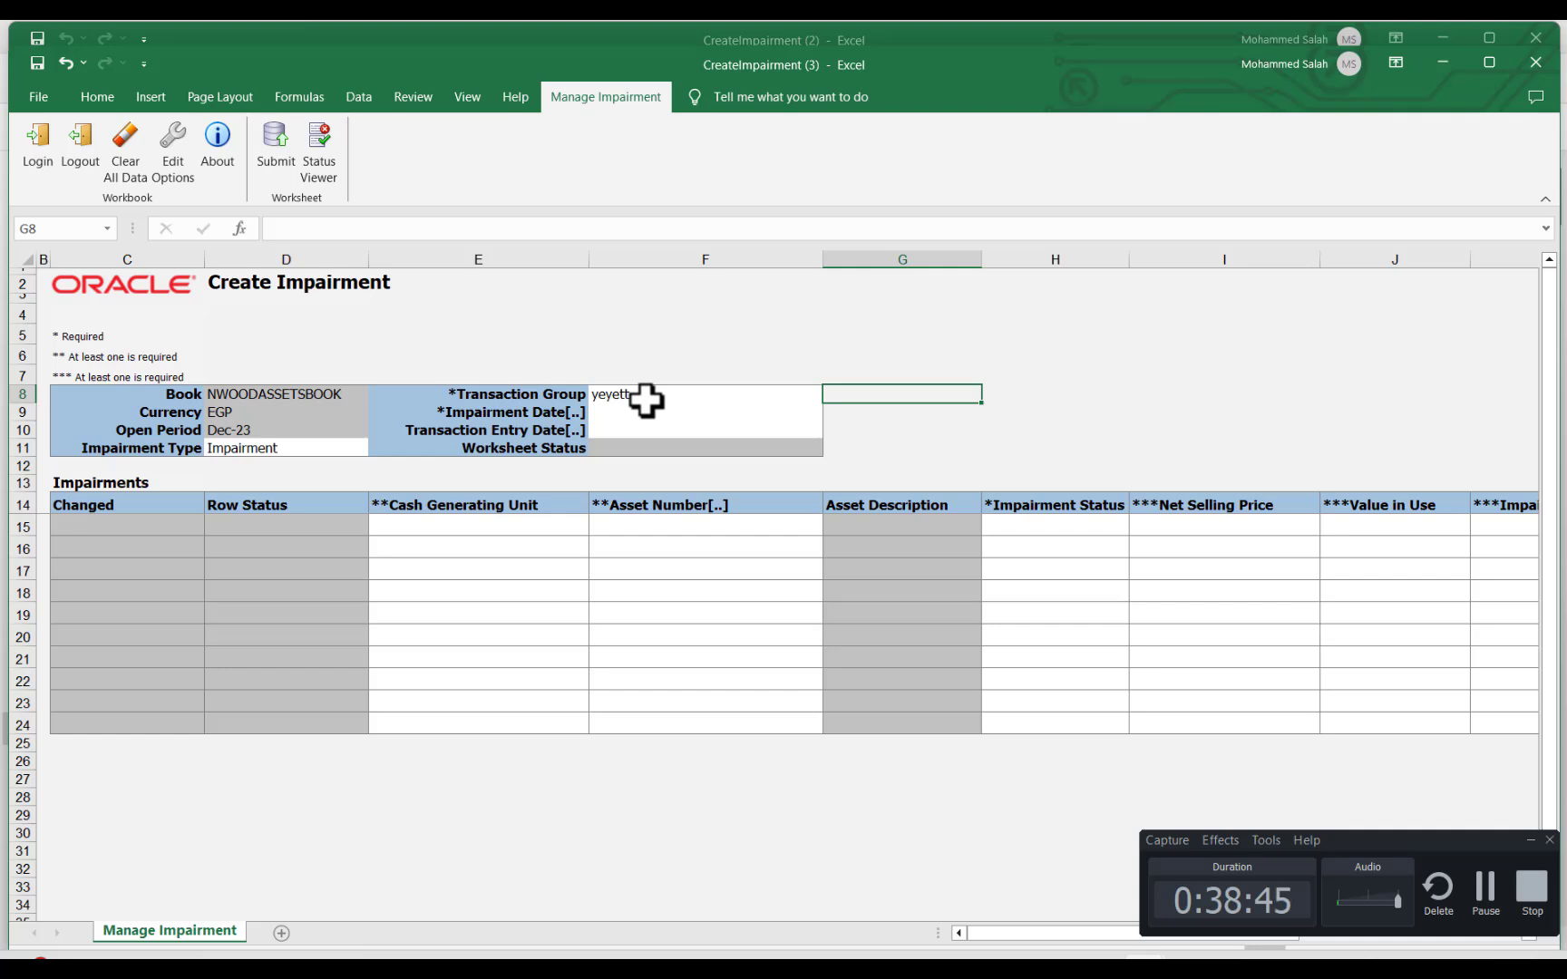
Step: Set the Impairment Date to 12/31/2023 using the calendar lookup
{"action": "double_click", "coordinate": [624, 412]}
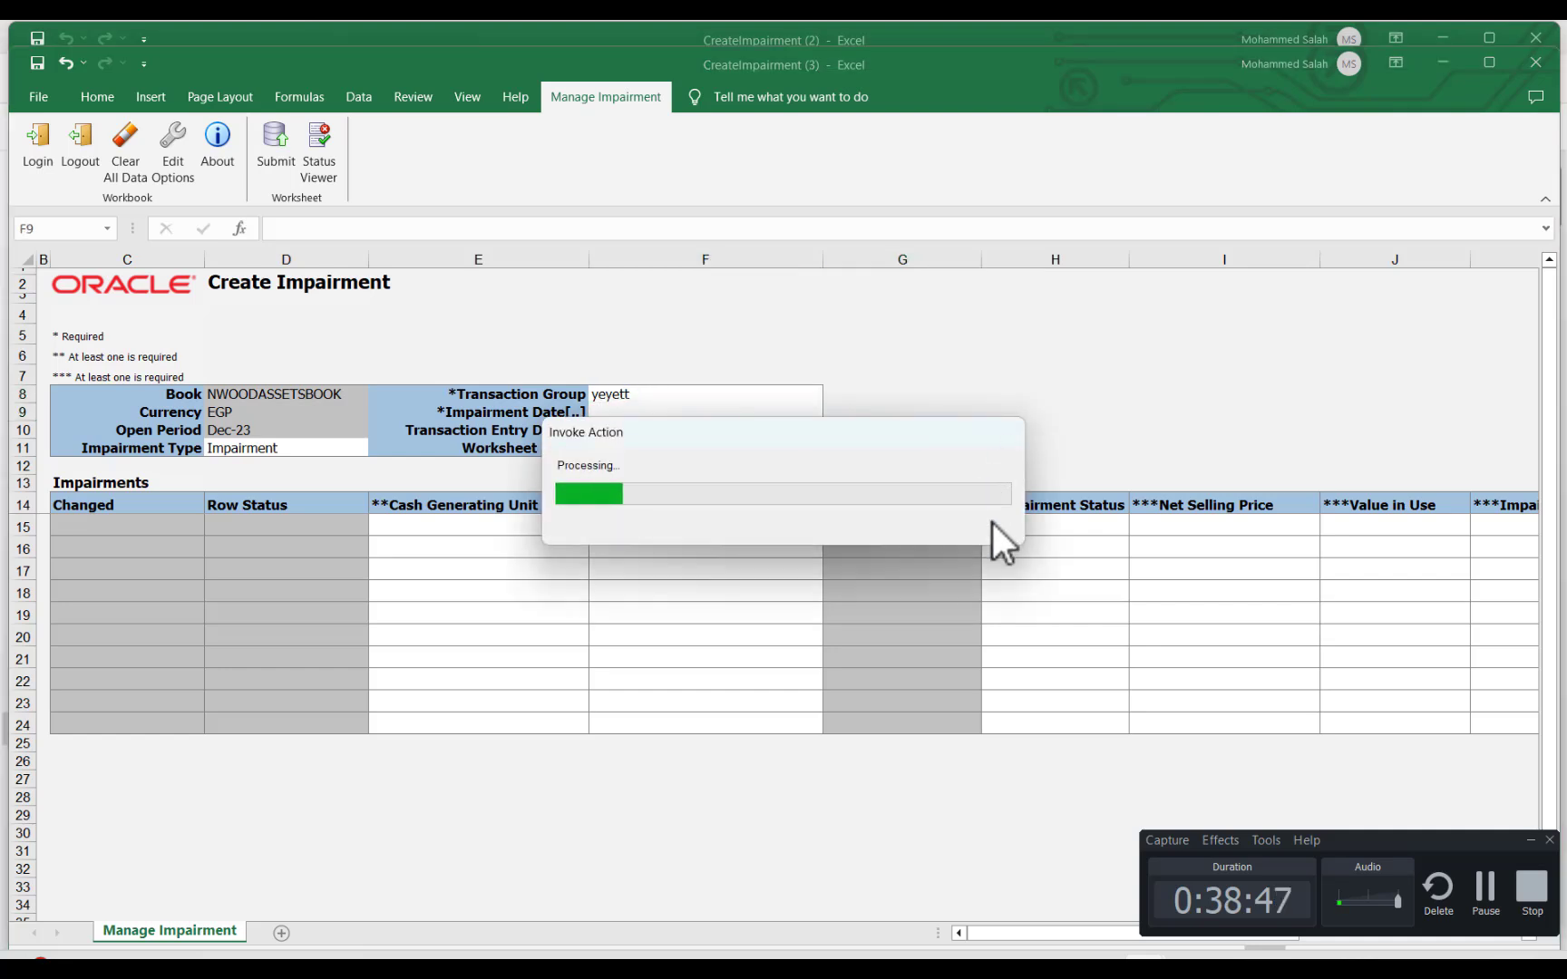
{"action": "left_click_drag", "start_coordinate": [900, 628], "coordinate": [1176, 698]}
{"action": "left_click", "coordinate": [894, 443]}
{"action": "left_click", "coordinate": [790, 450]}
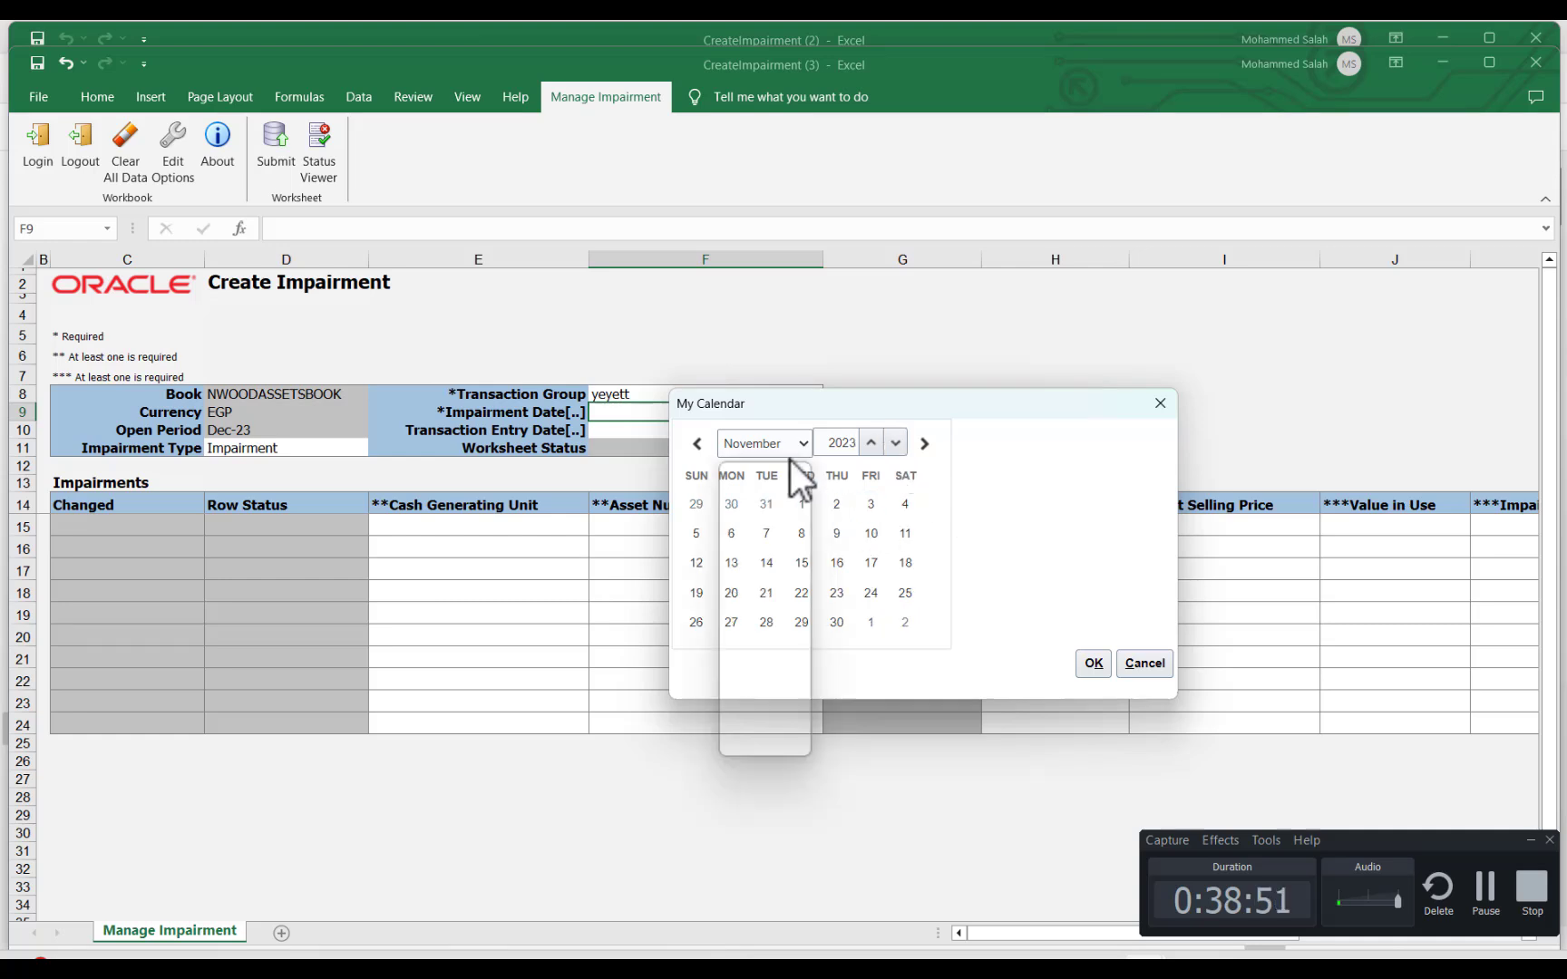
{"action": "left_click", "coordinate": [764, 758]}
{"action": "left_click", "coordinate": [695, 651]}
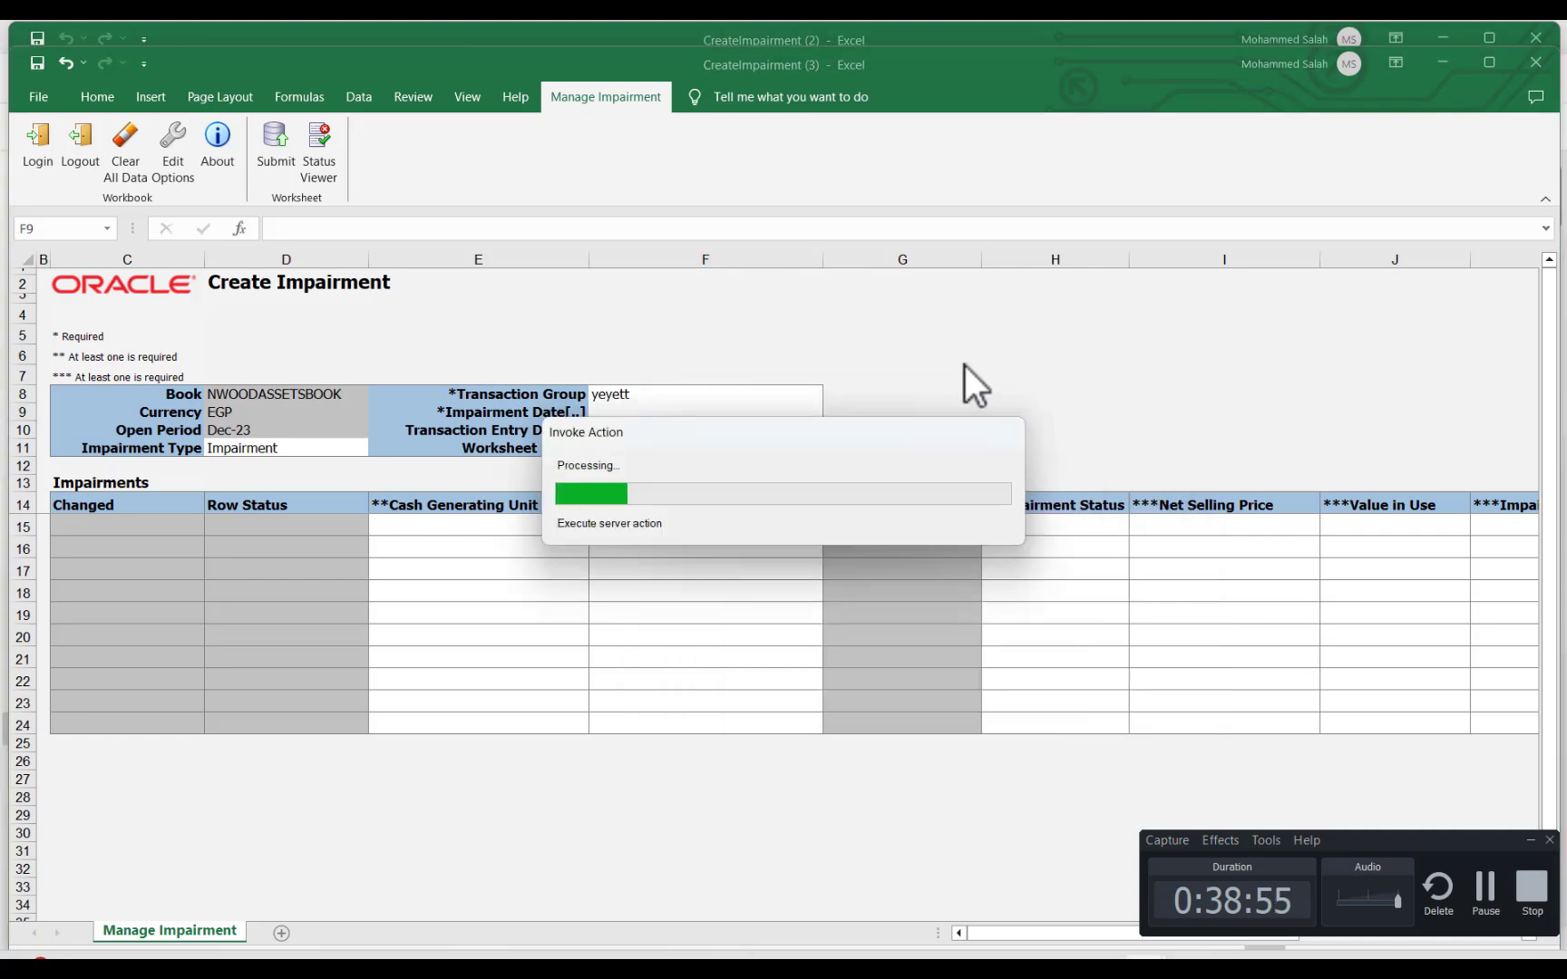
Step: Enter asset number 1000081 in the first impairment row and select that asset through the asset lookup
{"action": "left_click", "coordinate": [663, 531]}
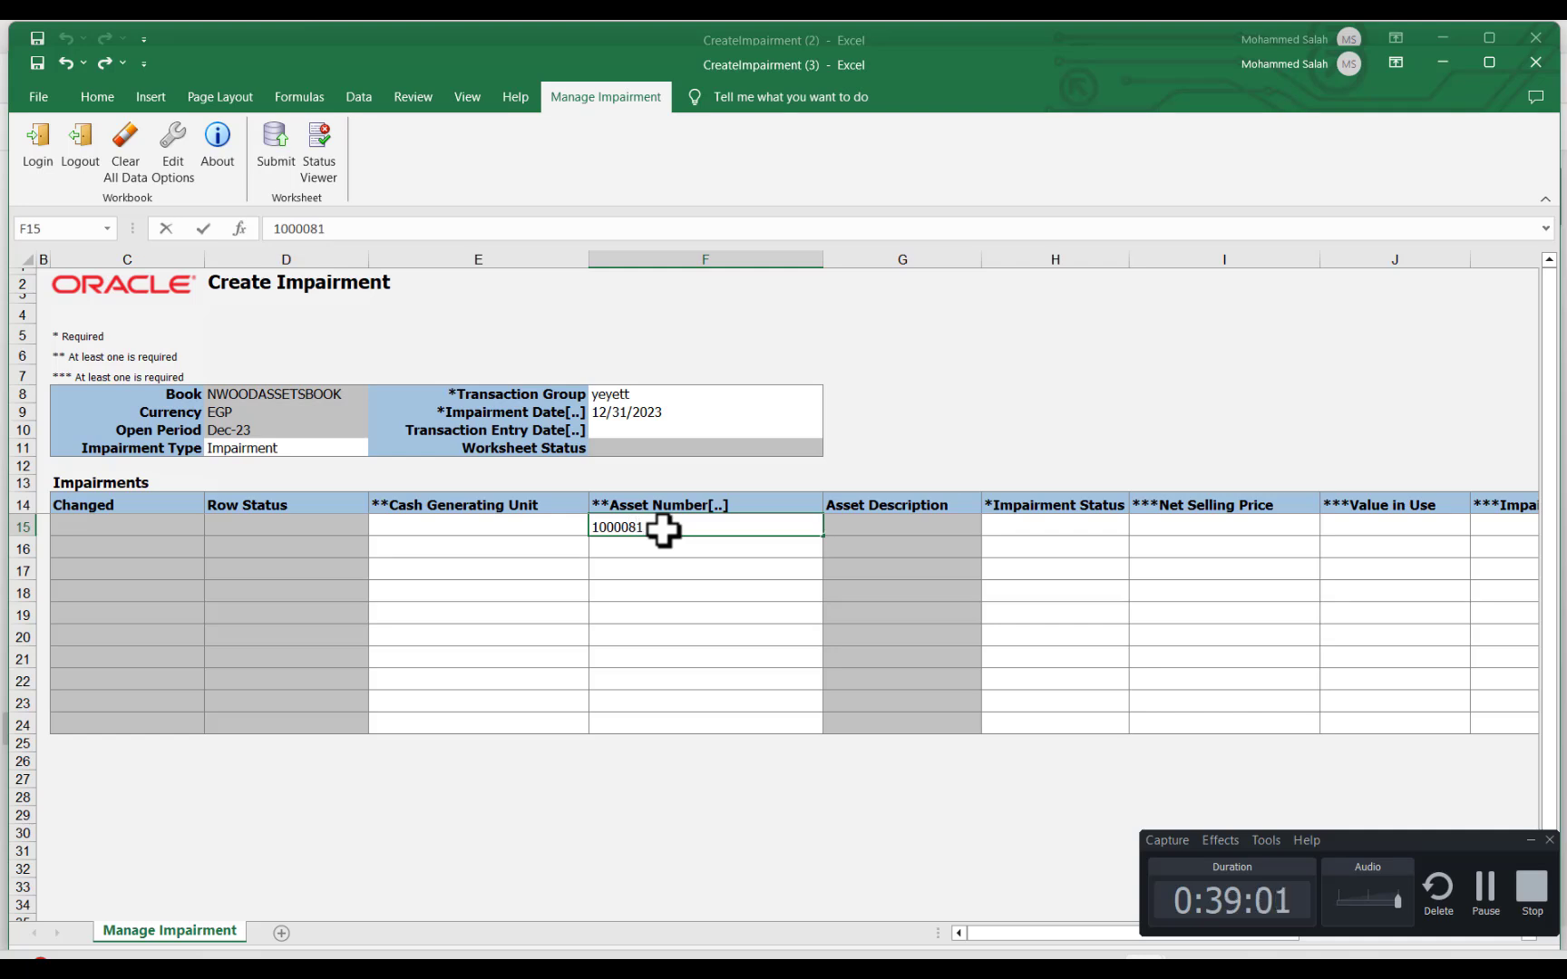
{"action": "left_click", "coordinate": [959, 388]}
{"action": "double_click", "coordinate": [662, 526]}
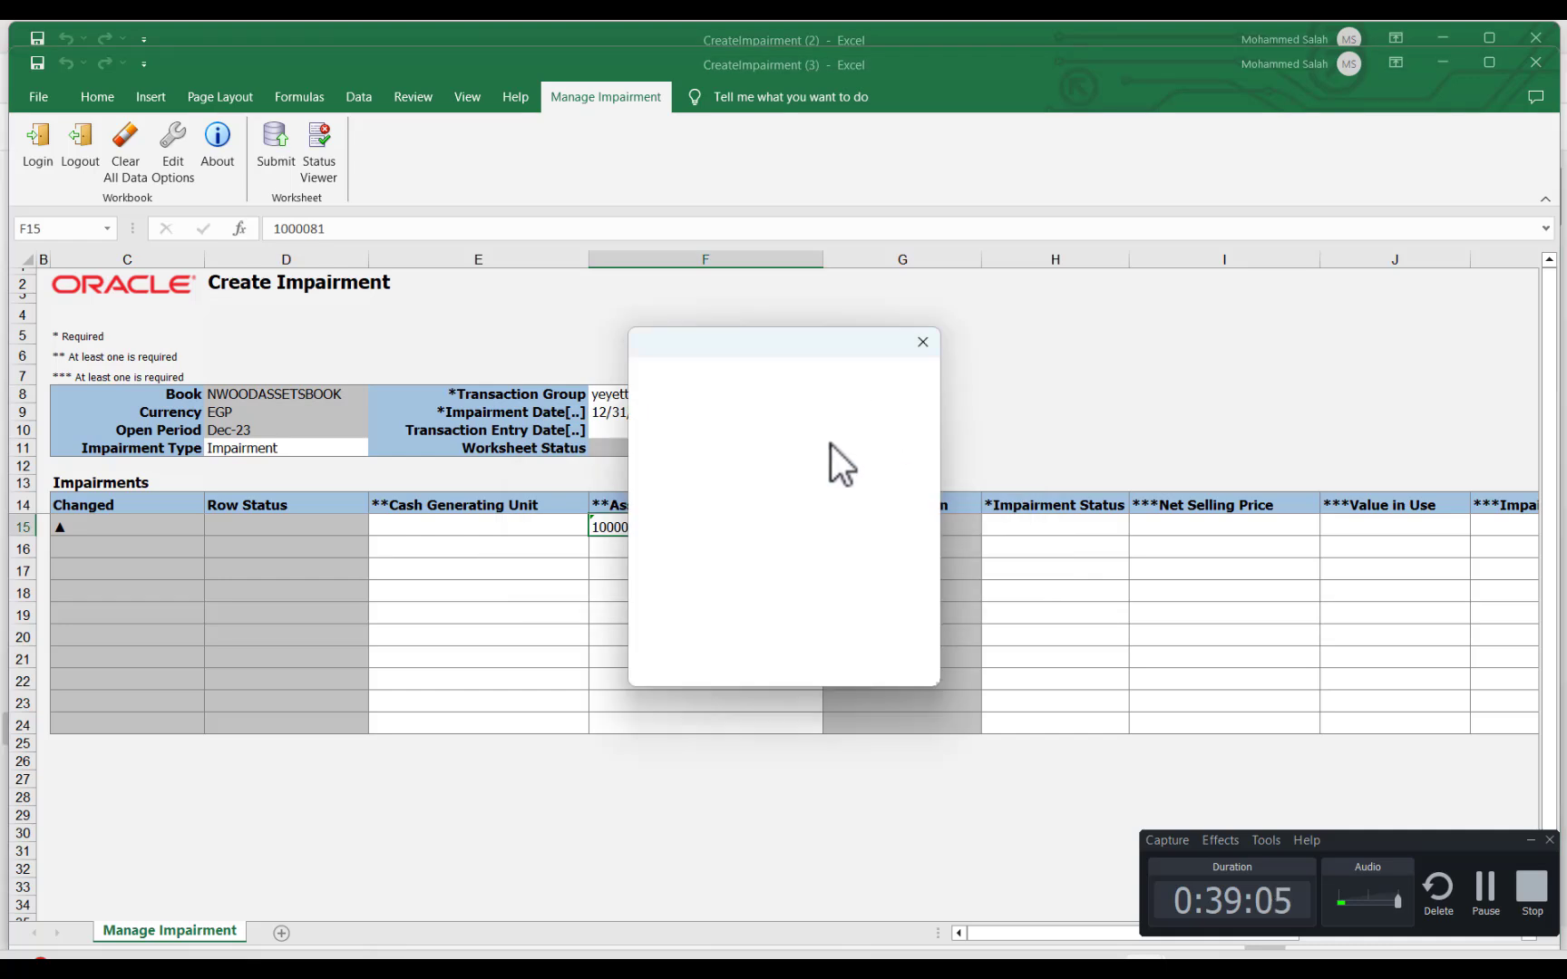
{"action": "left_click", "coordinate": [820, 448]}
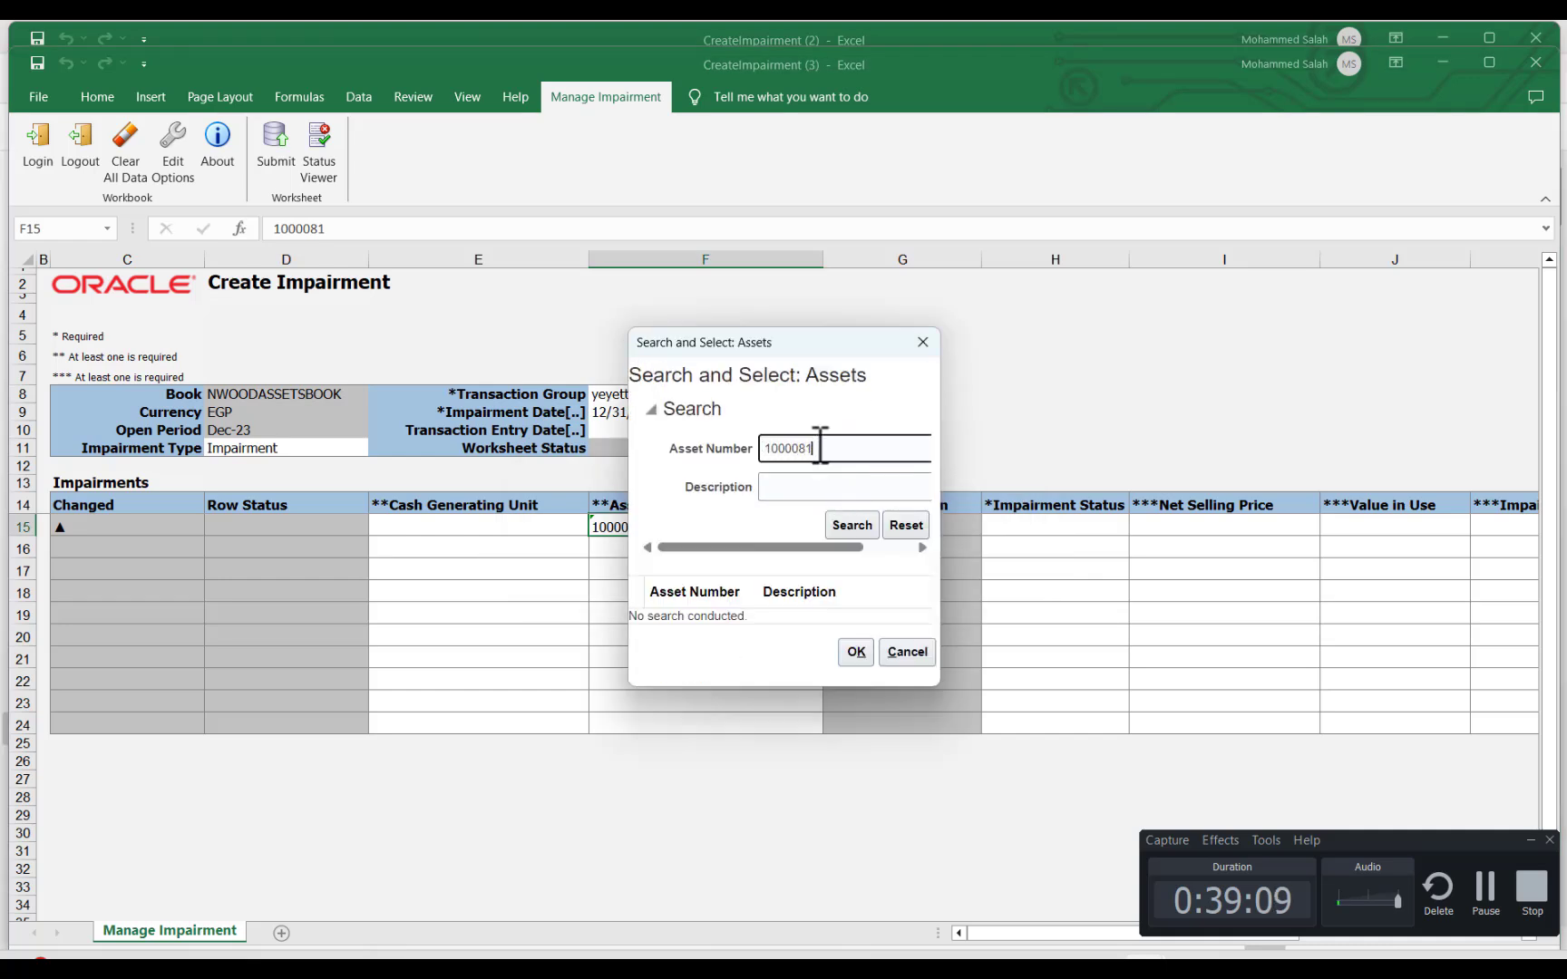
{"action": "key", "text": "Return"}
{"action": "left_click", "coordinate": [800, 624]}
{"action": "left_click", "coordinate": [859, 668]}
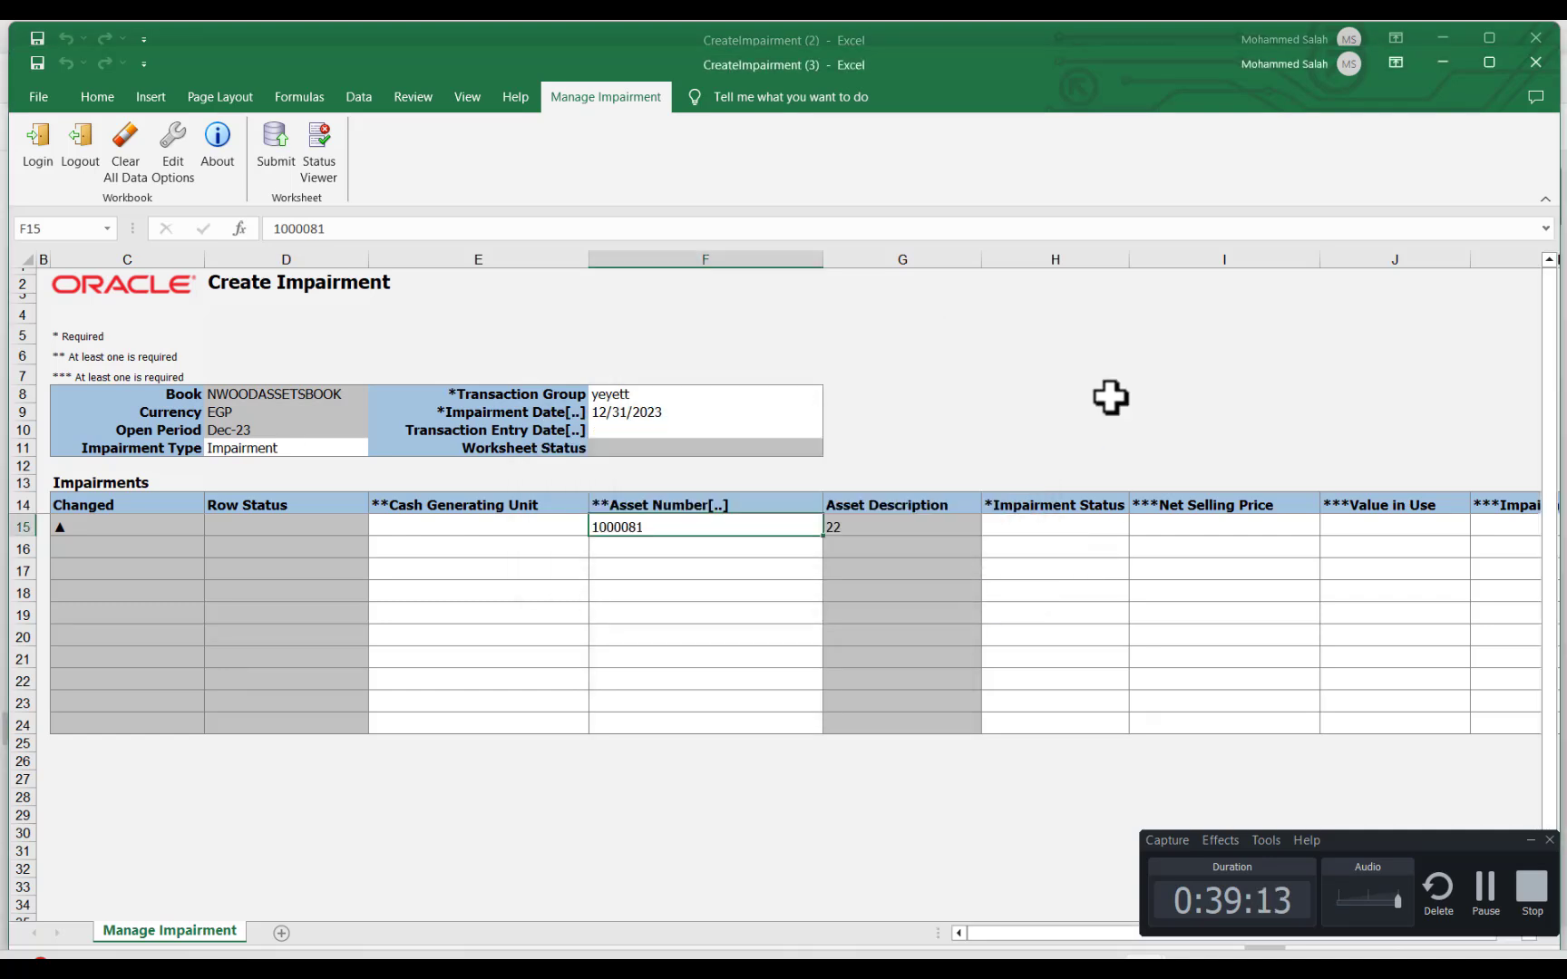
Step: Set the Impairment Status of the asset 1000081 row to Preview
{"action": "left_click", "coordinate": [1075, 522]}
{"action": "left_click", "coordinate": [1138, 526]}
{"action": "left_click", "coordinate": [1119, 580]}
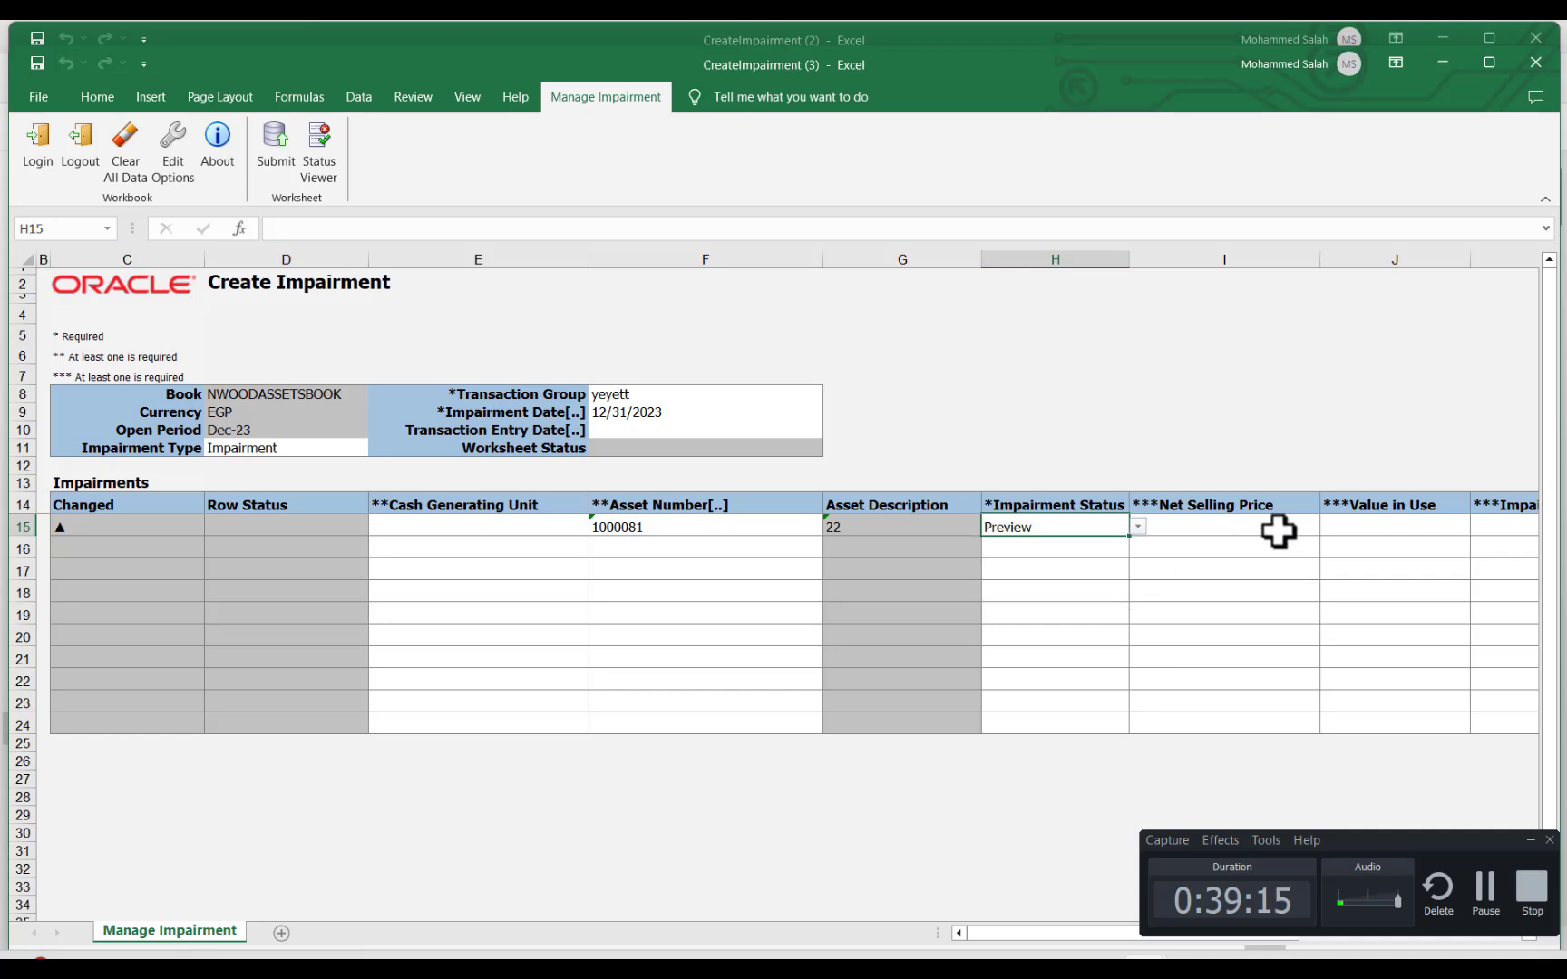
Step: Set the Net Selling Price of the asset 1000081 row to 600 and submit the worksheet, continuing with subsequent rows on failure
{"action": "left_click", "coordinate": [1288, 530]}
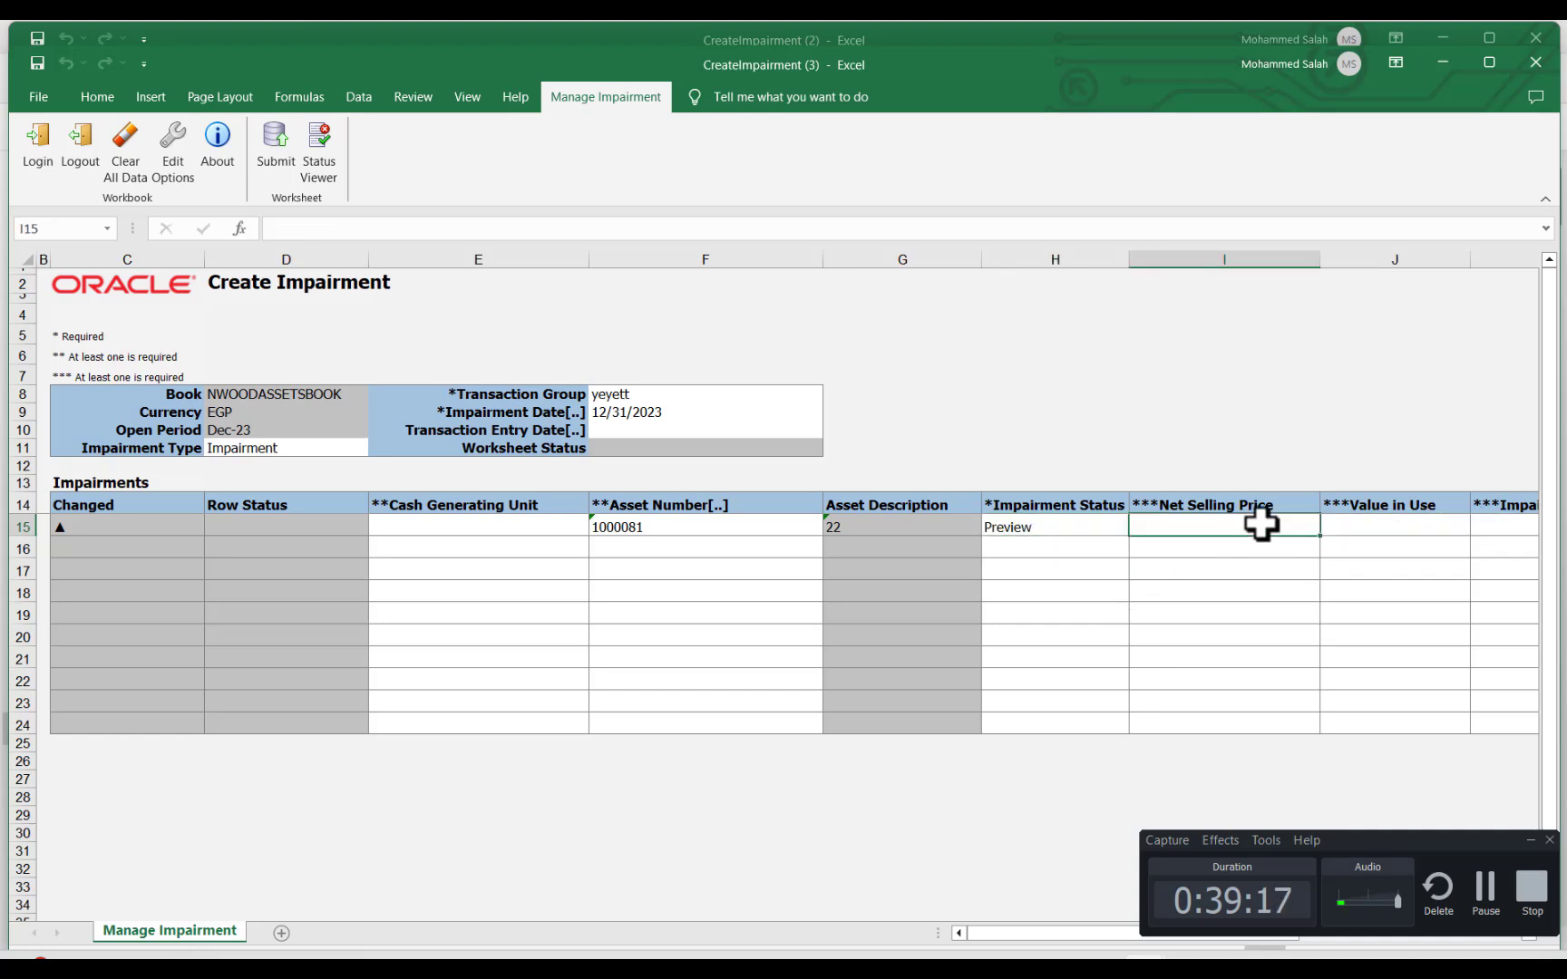
{"action": "type", "text": "6"}
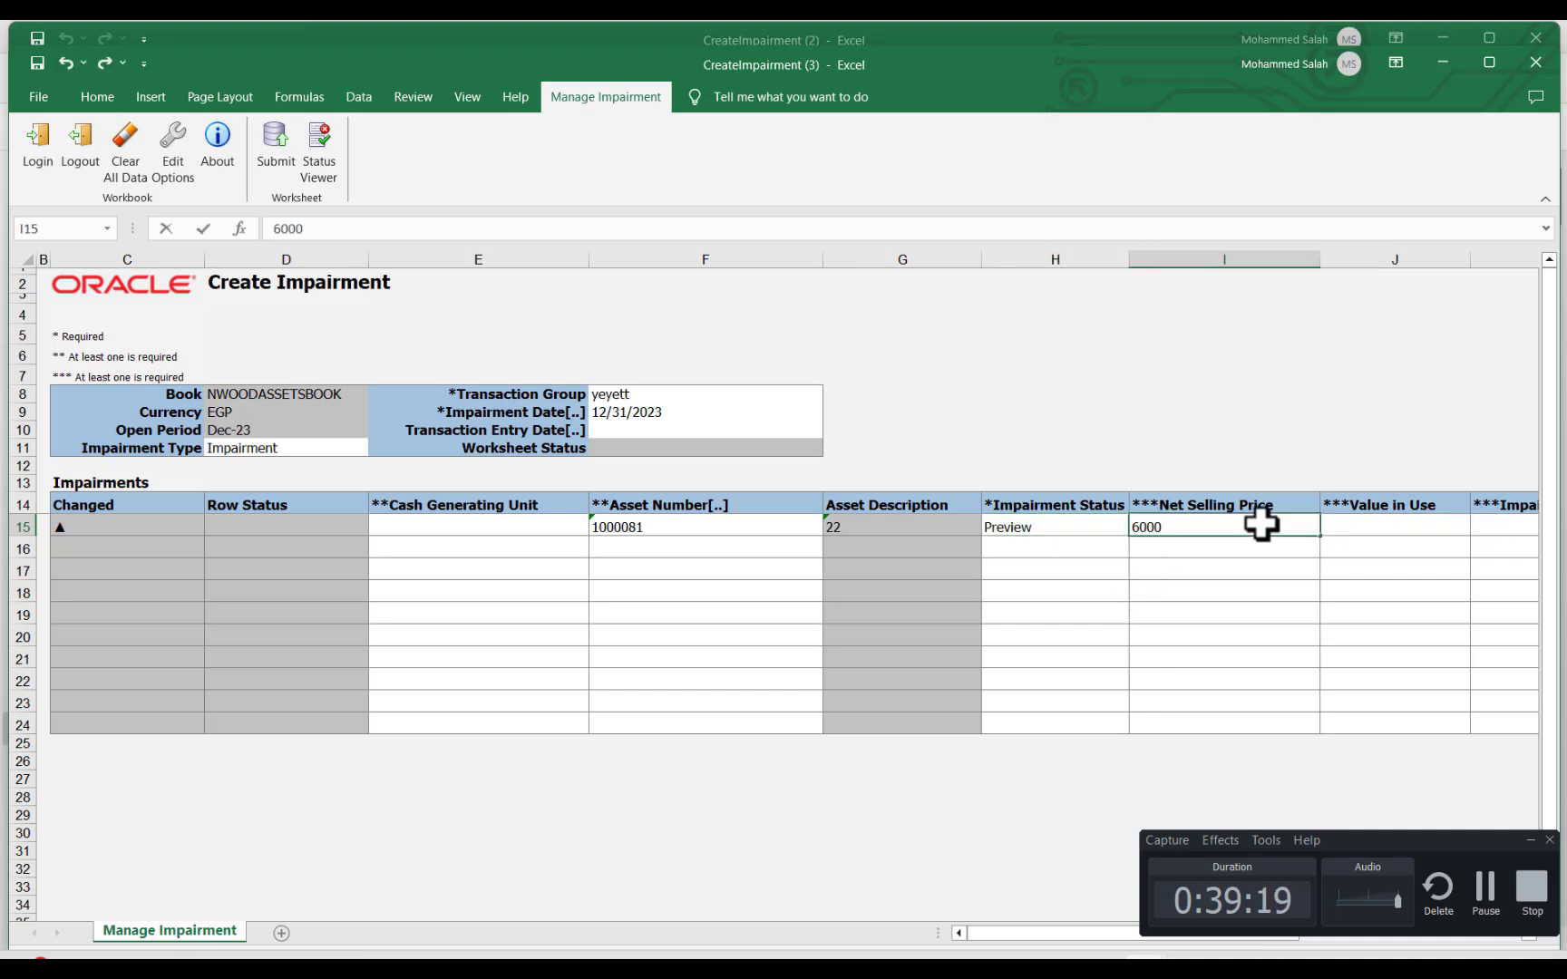
{"action": "type", "text": "00.0"}
{"action": "key", "text": "BackSpace"}
{"action": "key", "text": "Tab"}
{"action": "key", "text": "Tab"}
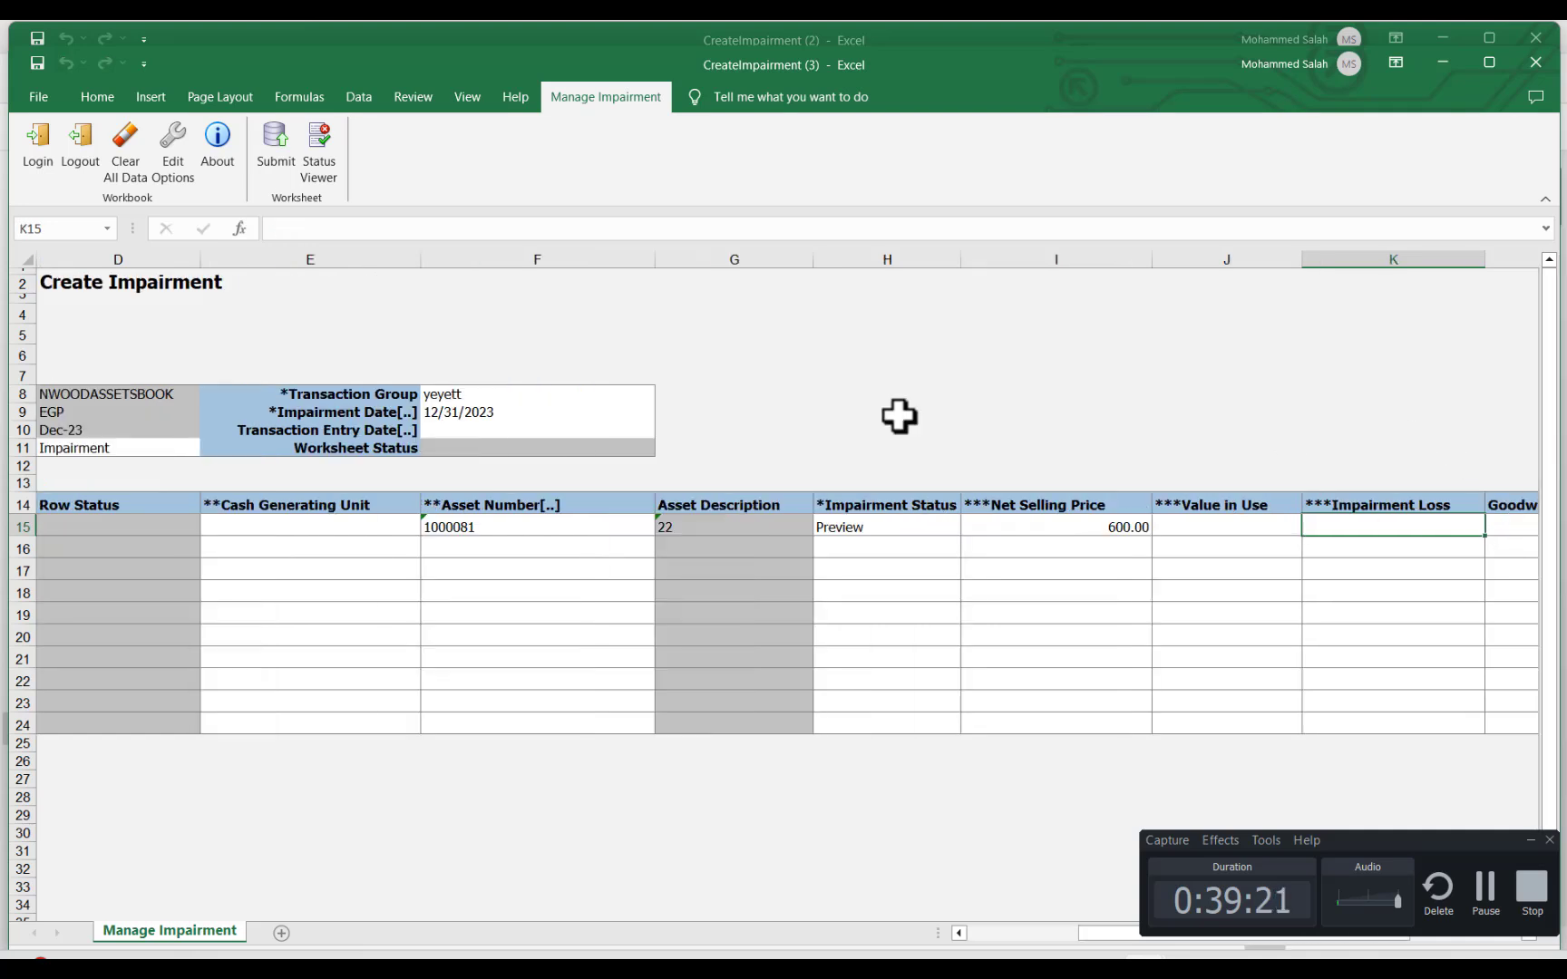
{"action": "left_click", "coordinate": [276, 150]}
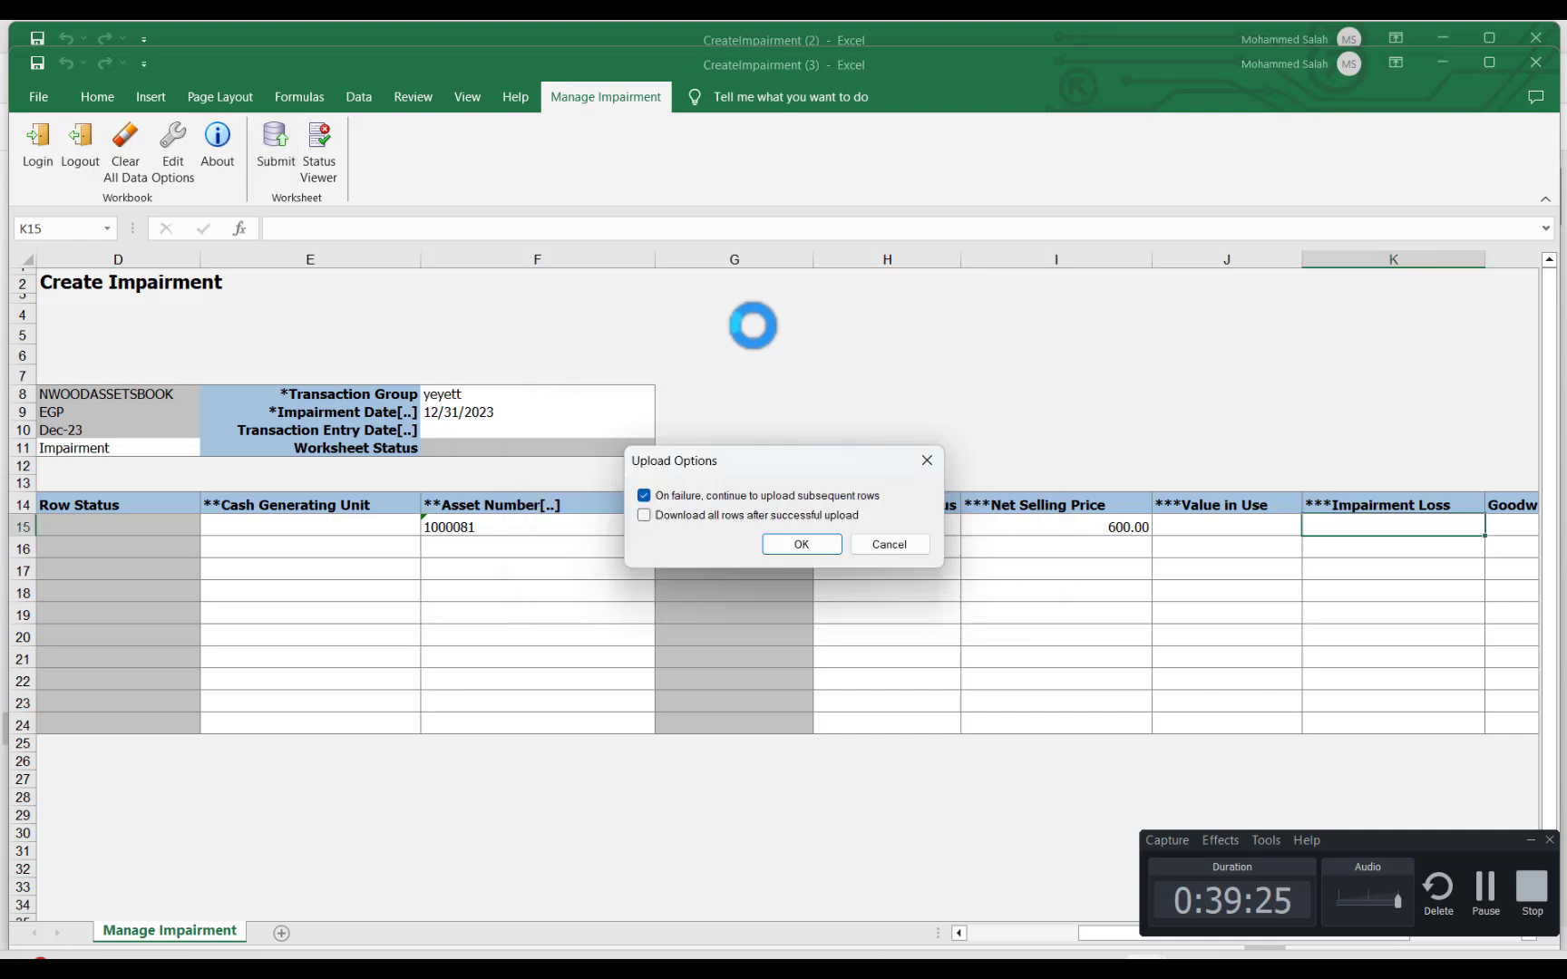
{"action": "left_click", "coordinate": [801, 544]}
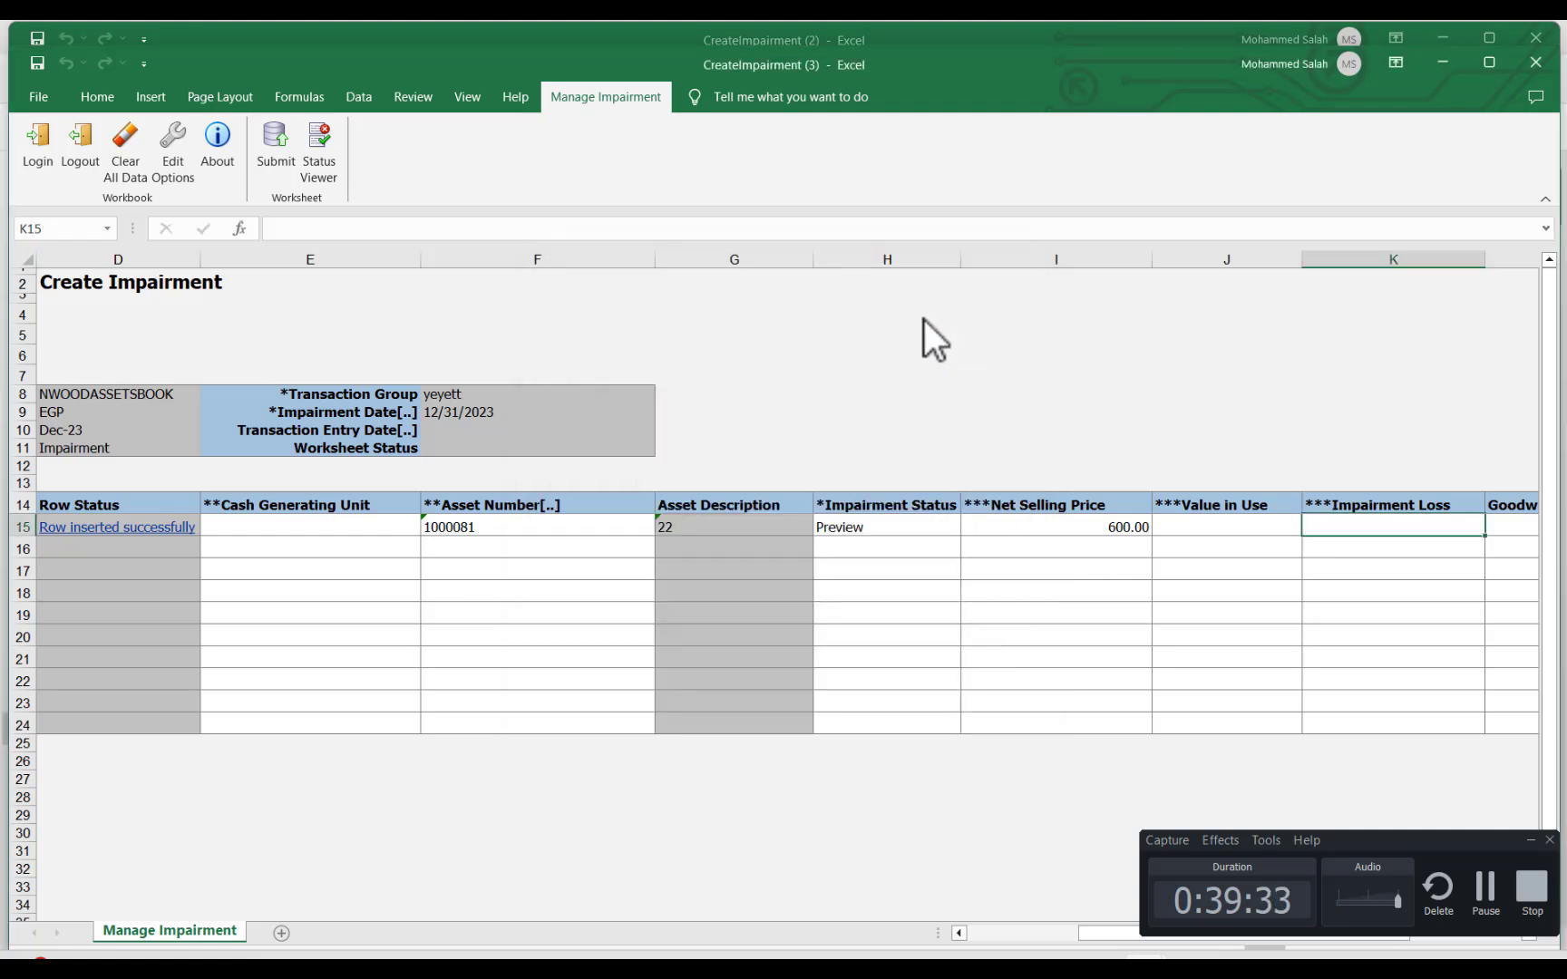
Step: Switch from Excel to the Impair Assets page in Chrome and dismiss the open Create dialog
{"action": "left_click", "coordinate": [1451, 37]}
{"action": "left_click", "coordinate": [1444, 39]}
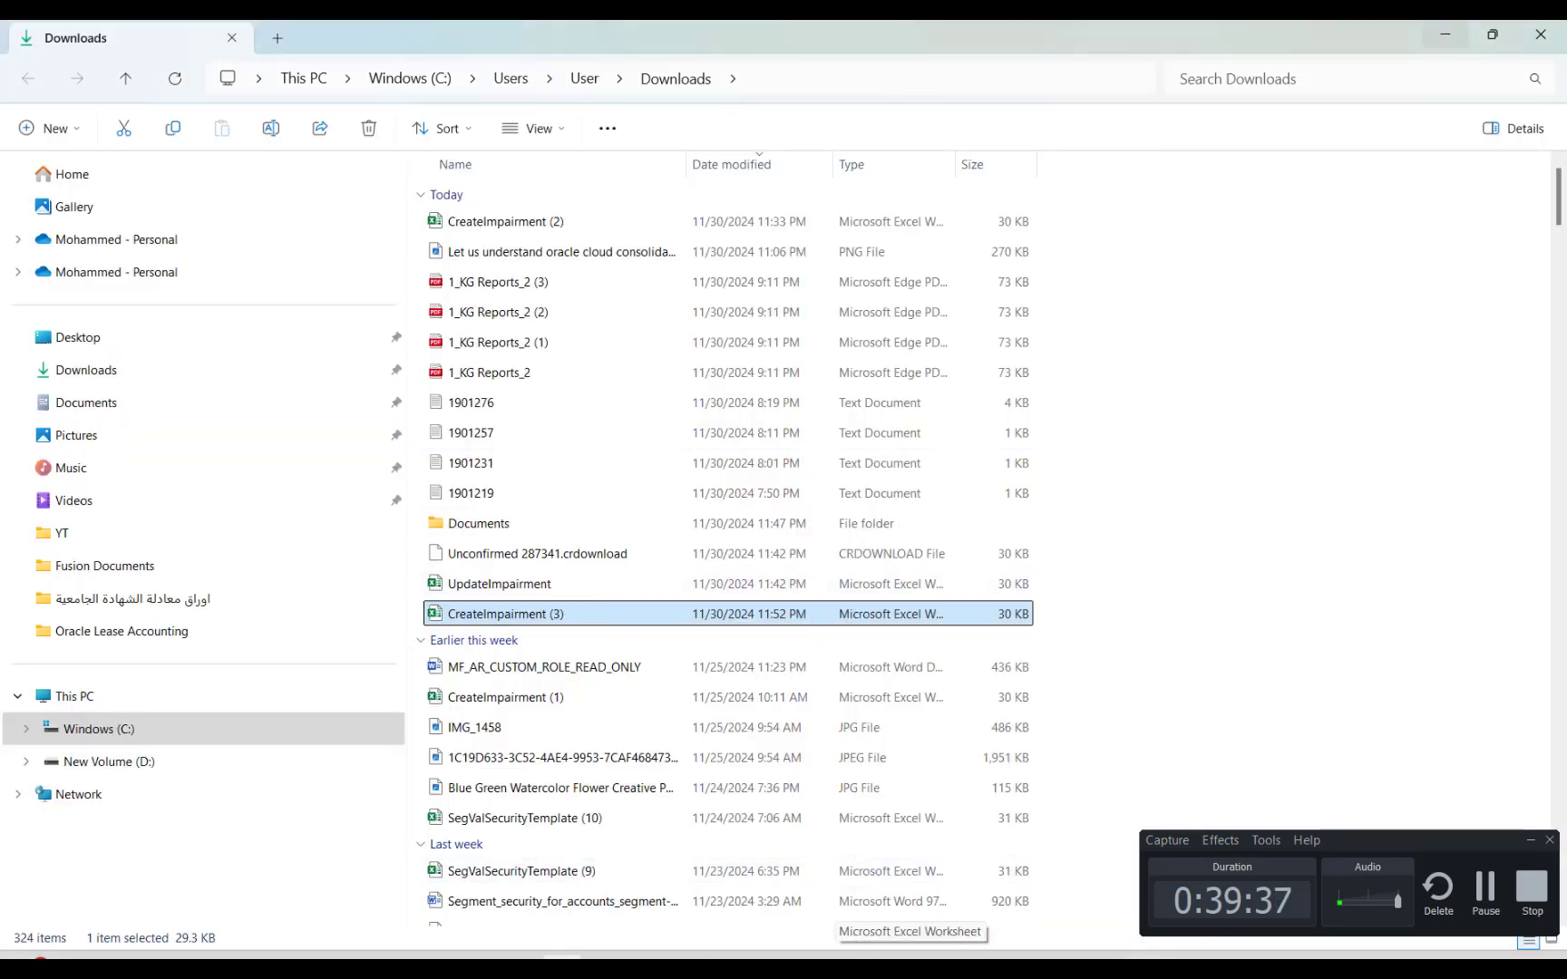
{"action": "left_click", "coordinate": [834, 957]}
{"action": "left_click", "coordinate": [874, 579]}
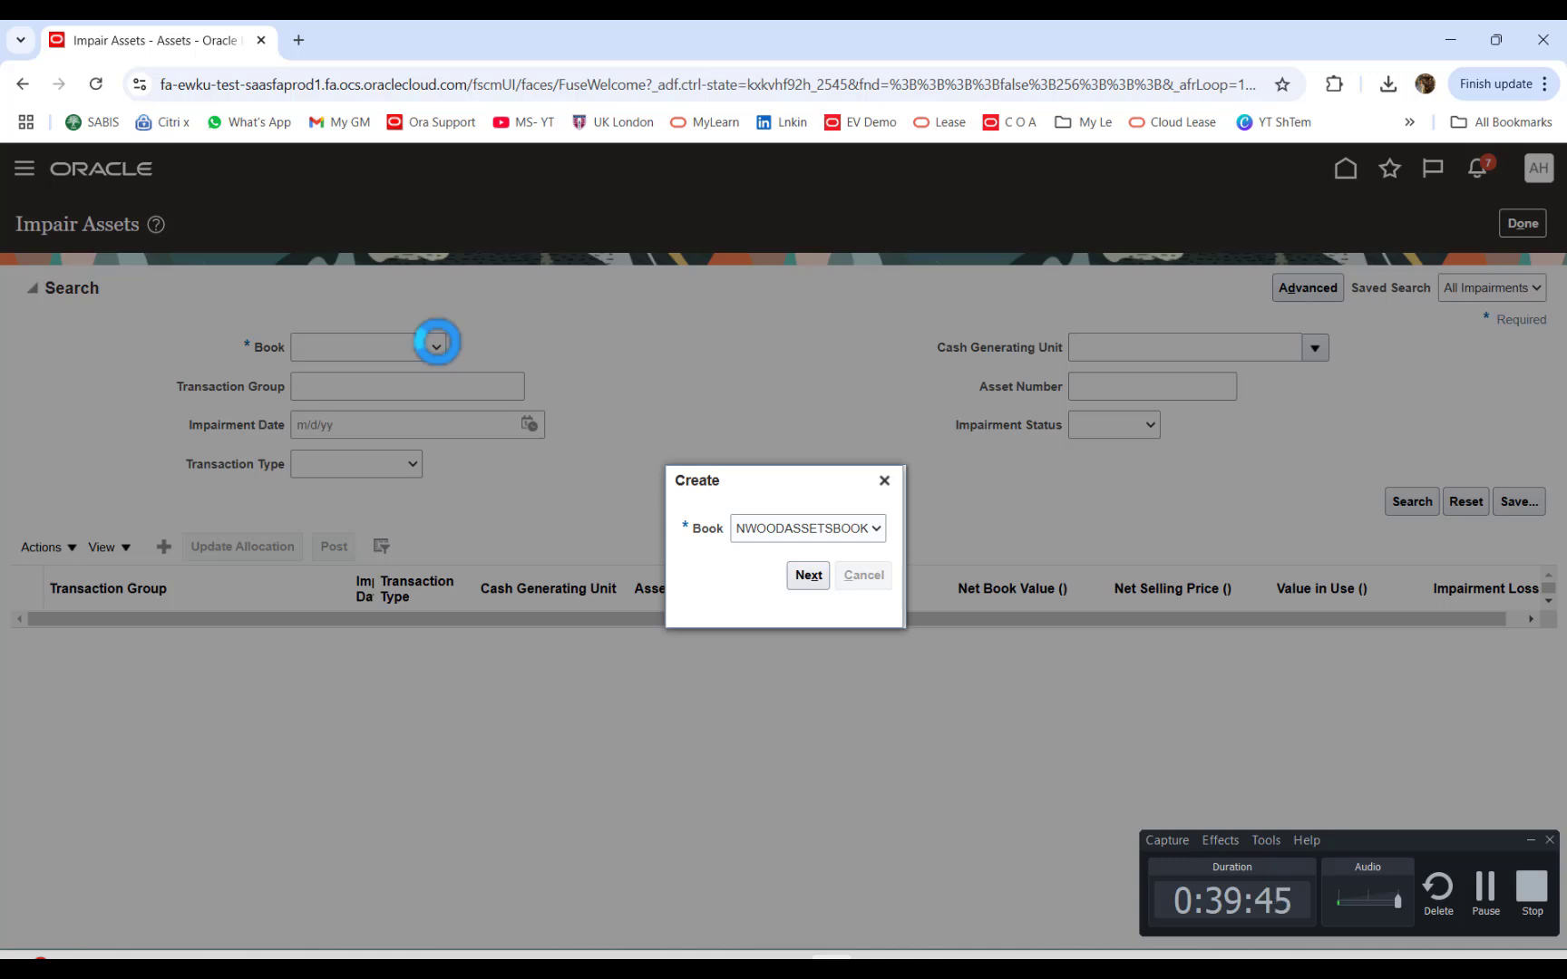
{"action": "left_click", "coordinate": [1530, 840]}
{"action": "left_click", "coordinate": [884, 481]}
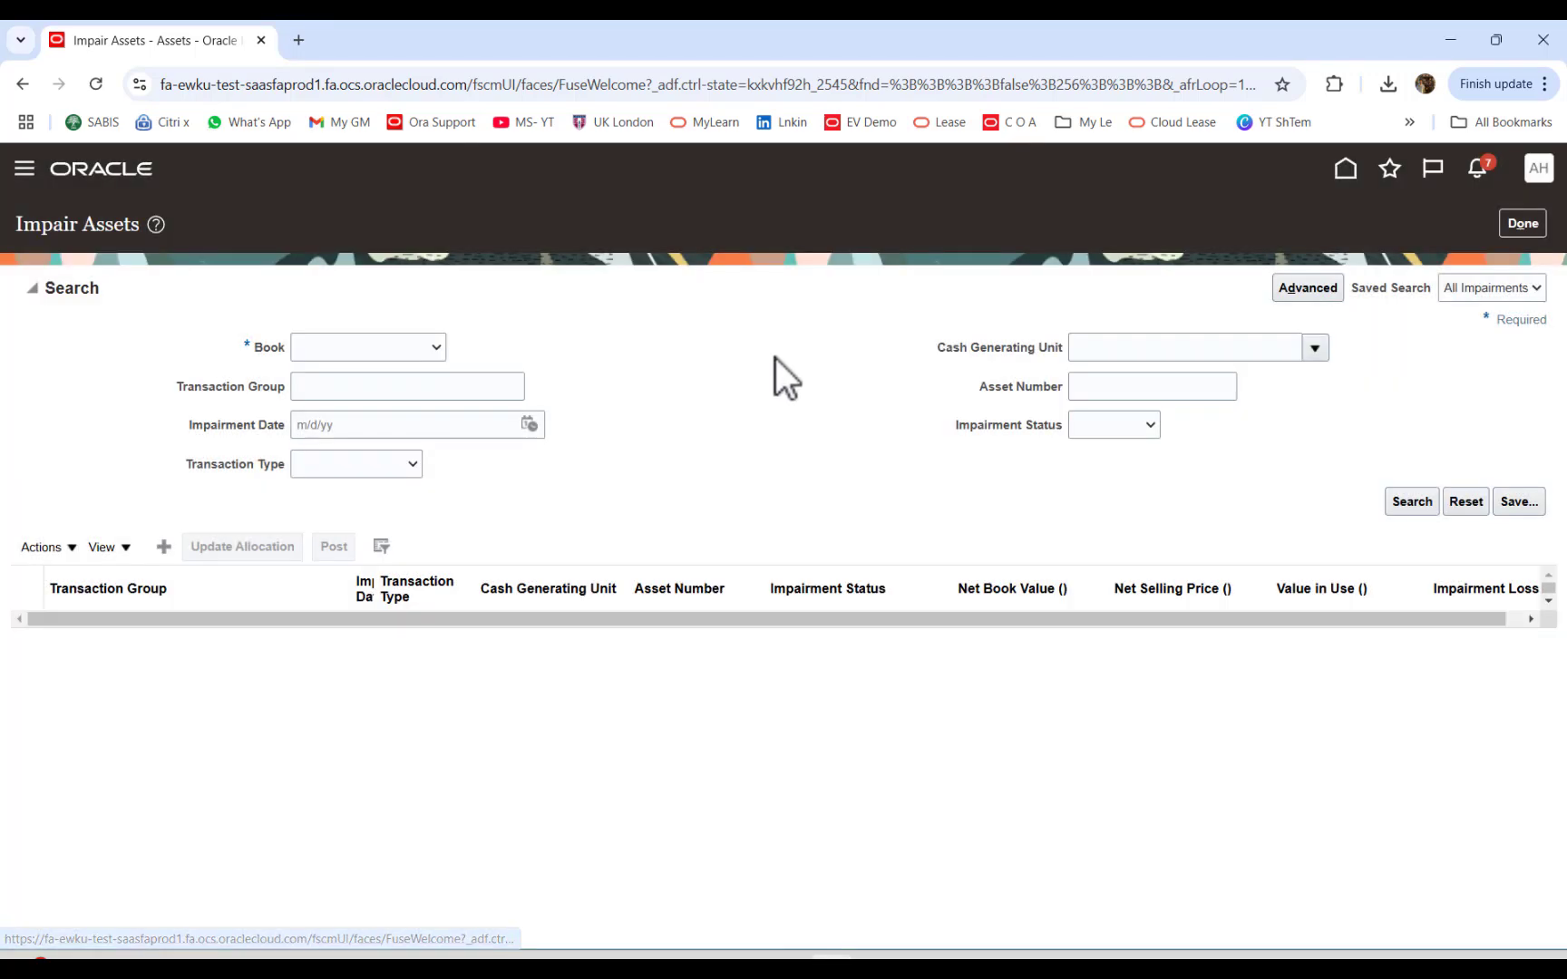
Step: Search for all impairments in the book NWOODASSETSBOOK
{"action": "left_click", "coordinate": [419, 348]}
{"action": "left_click", "coordinate": [398, 399]}
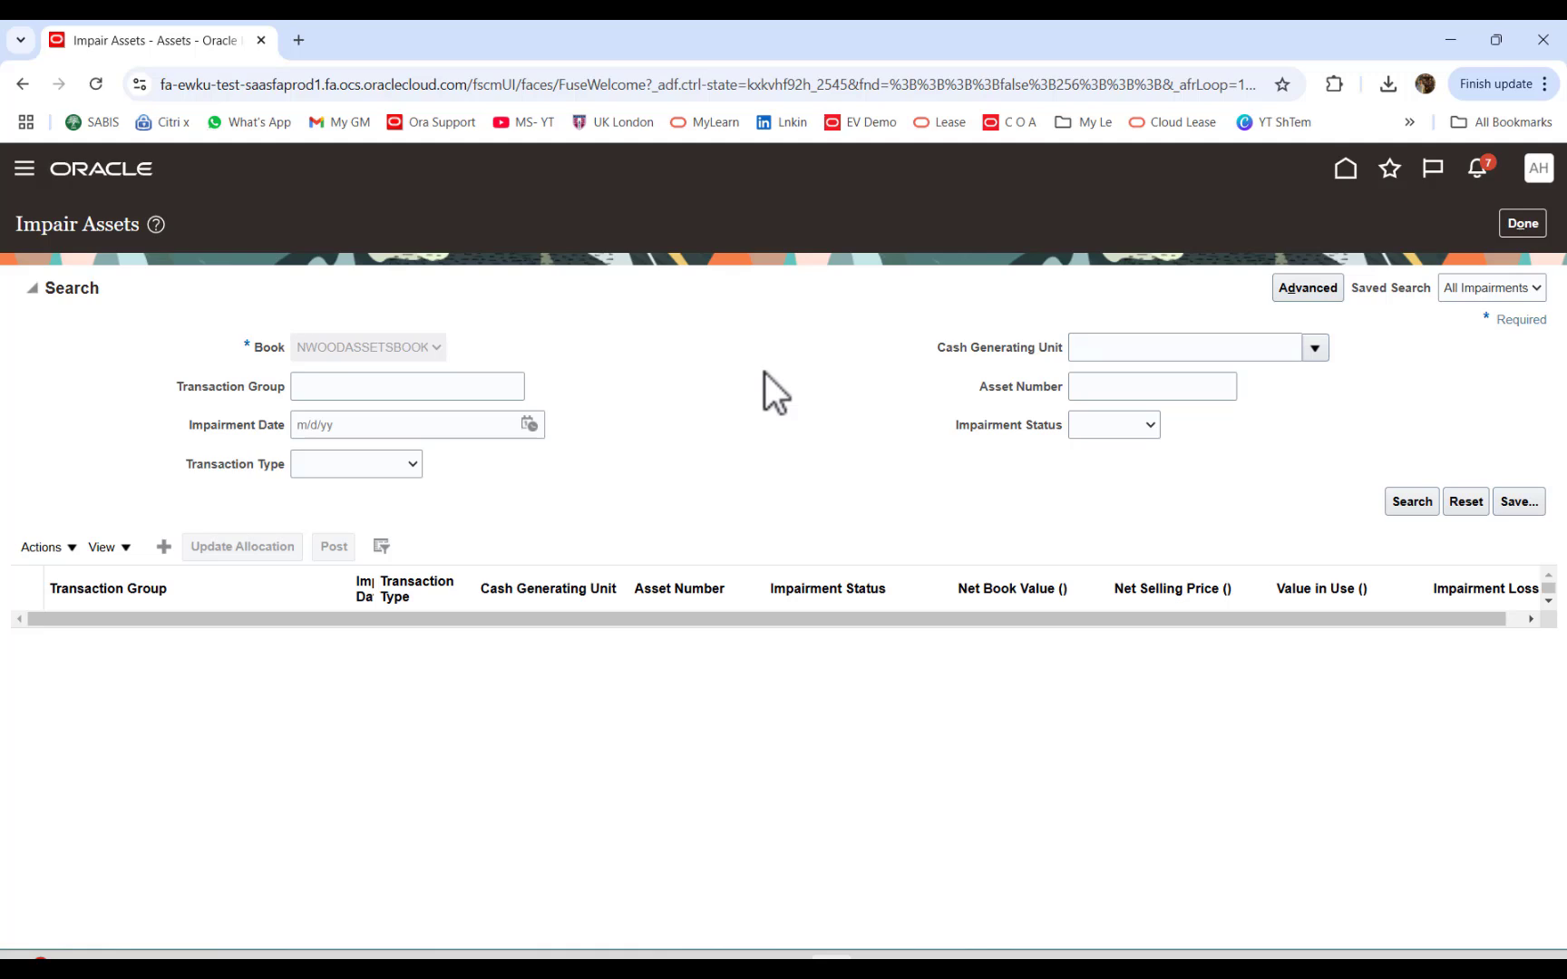
{"action": "left_click", "coordinate": [1412, 504]}
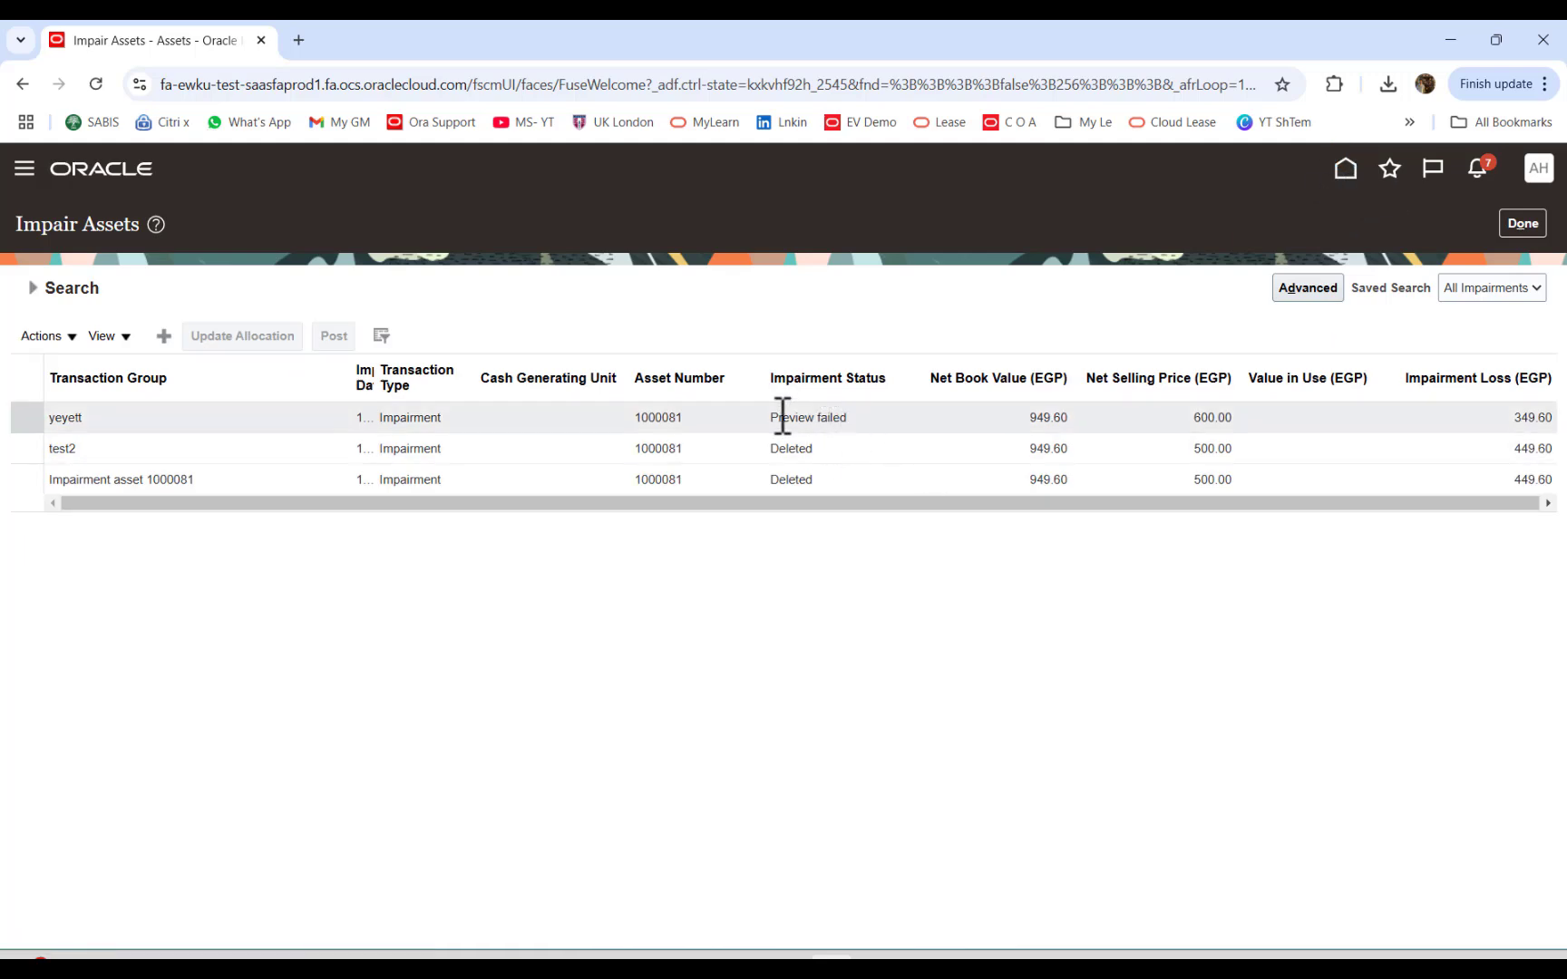
Step: Select the yeyett impairment and examine which values the Impairment Status search filter offers
{"action": "left_click", "coordinate": [839, 418]}
{"action": "left_click", "coordinate": [34, 288]}
{"action": "left_click", "coordinate": [1144, 427]}
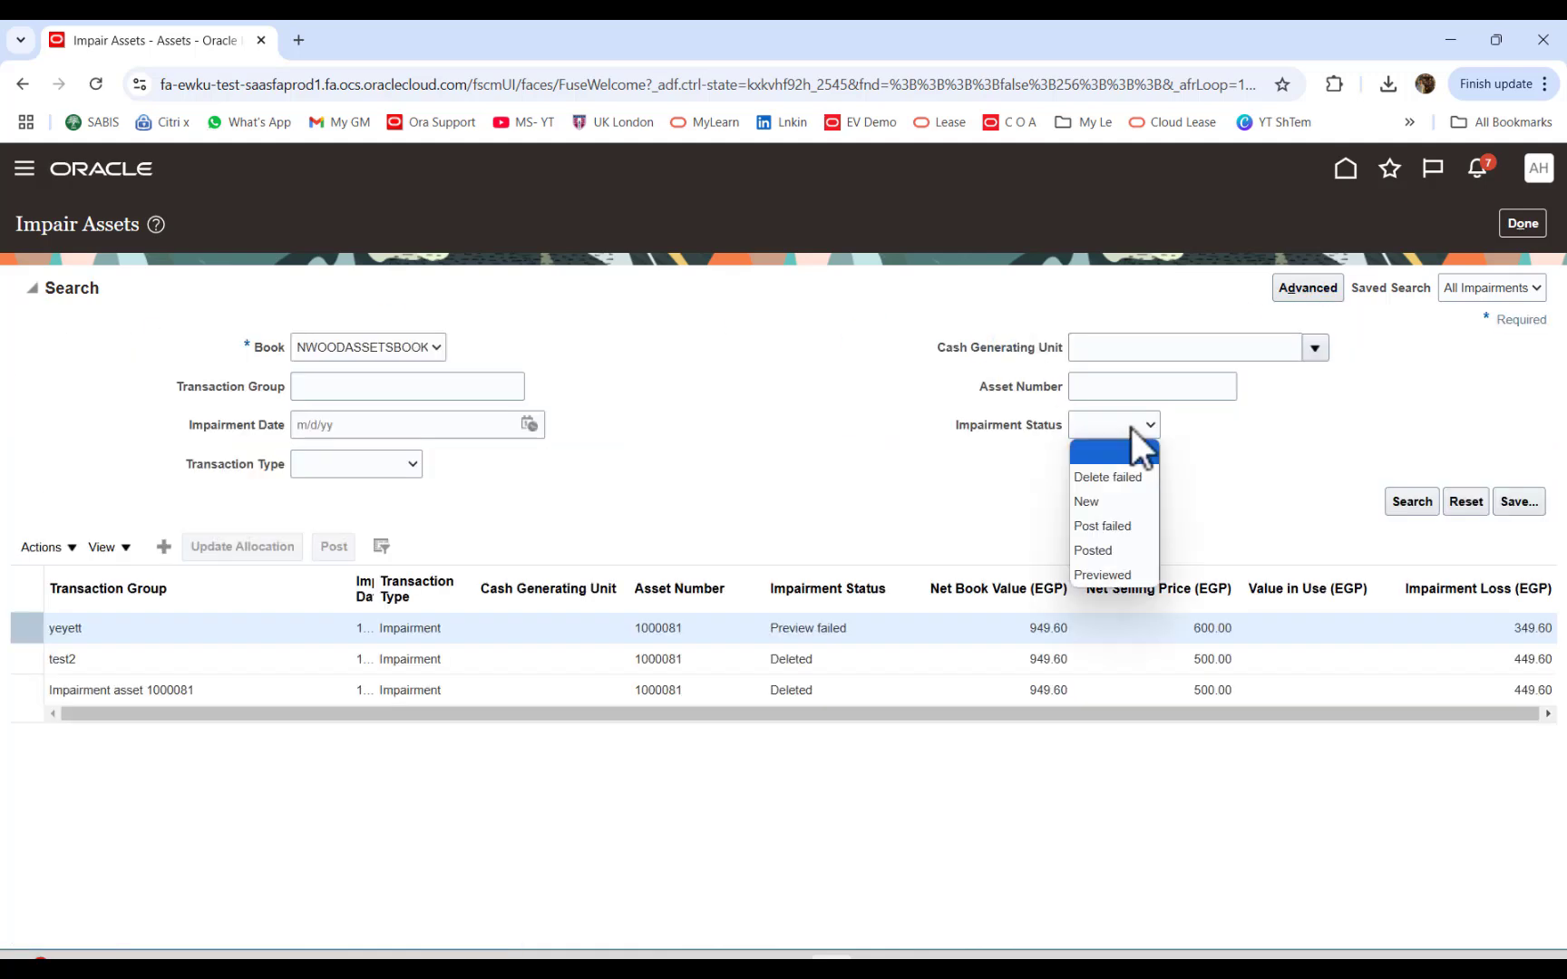
{"action": "left_click", "coordinate": [1258, 458]}
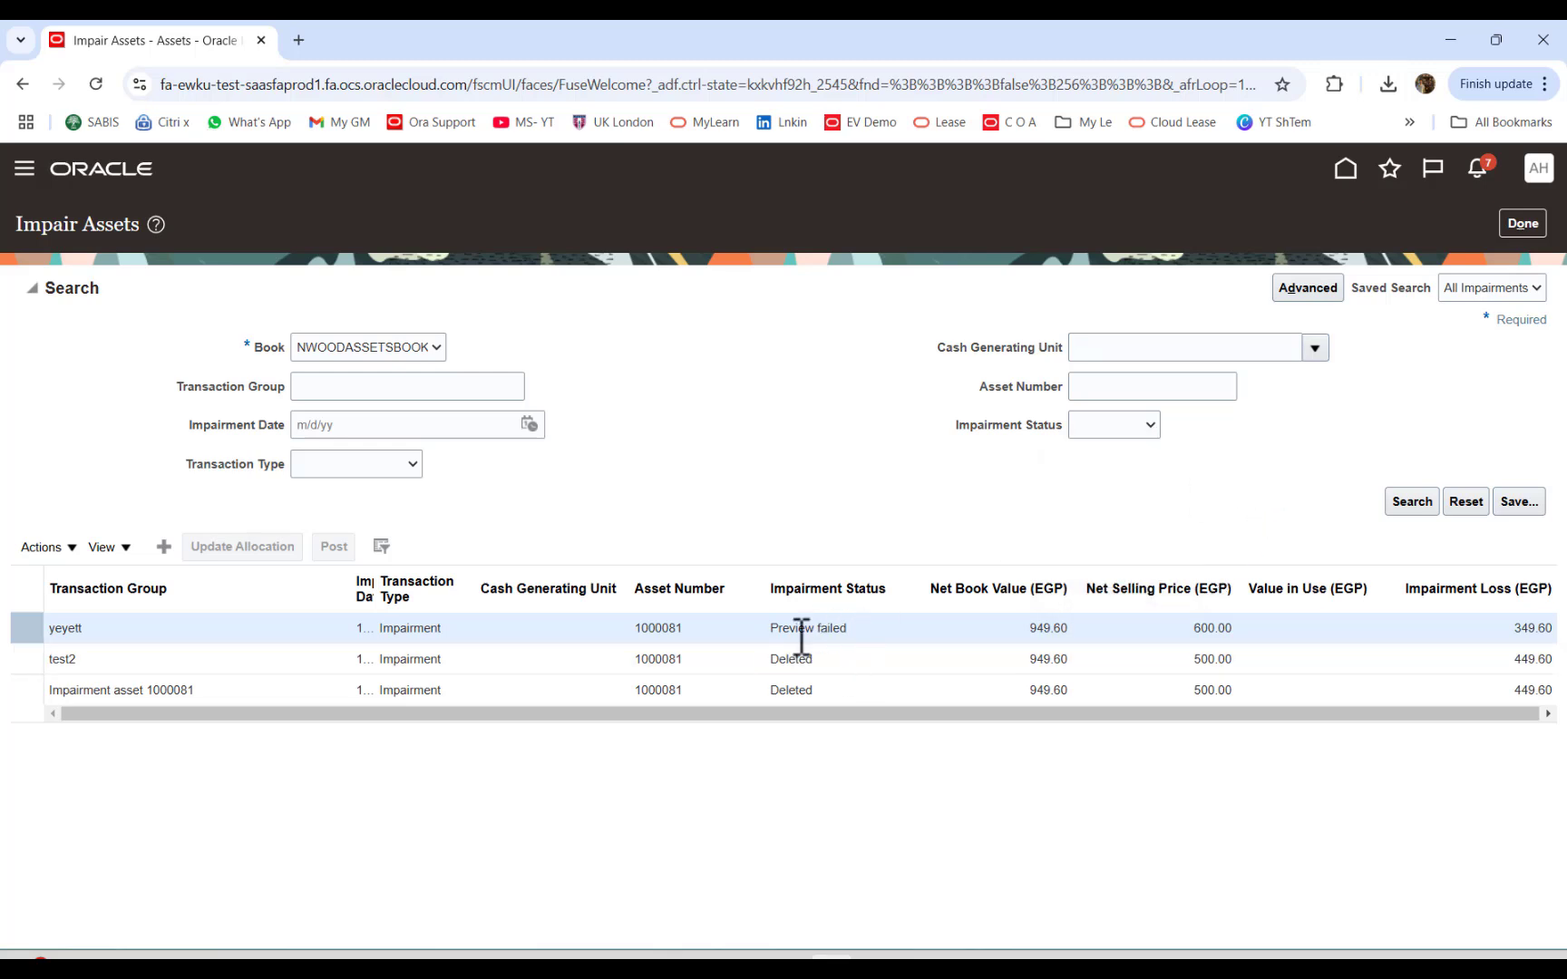
Step: Open Monitor Processes from the recent items, refresh the process list, and select the latest Process Impairments run
{"action": "left_click", "coordinate": [1390, 169]}
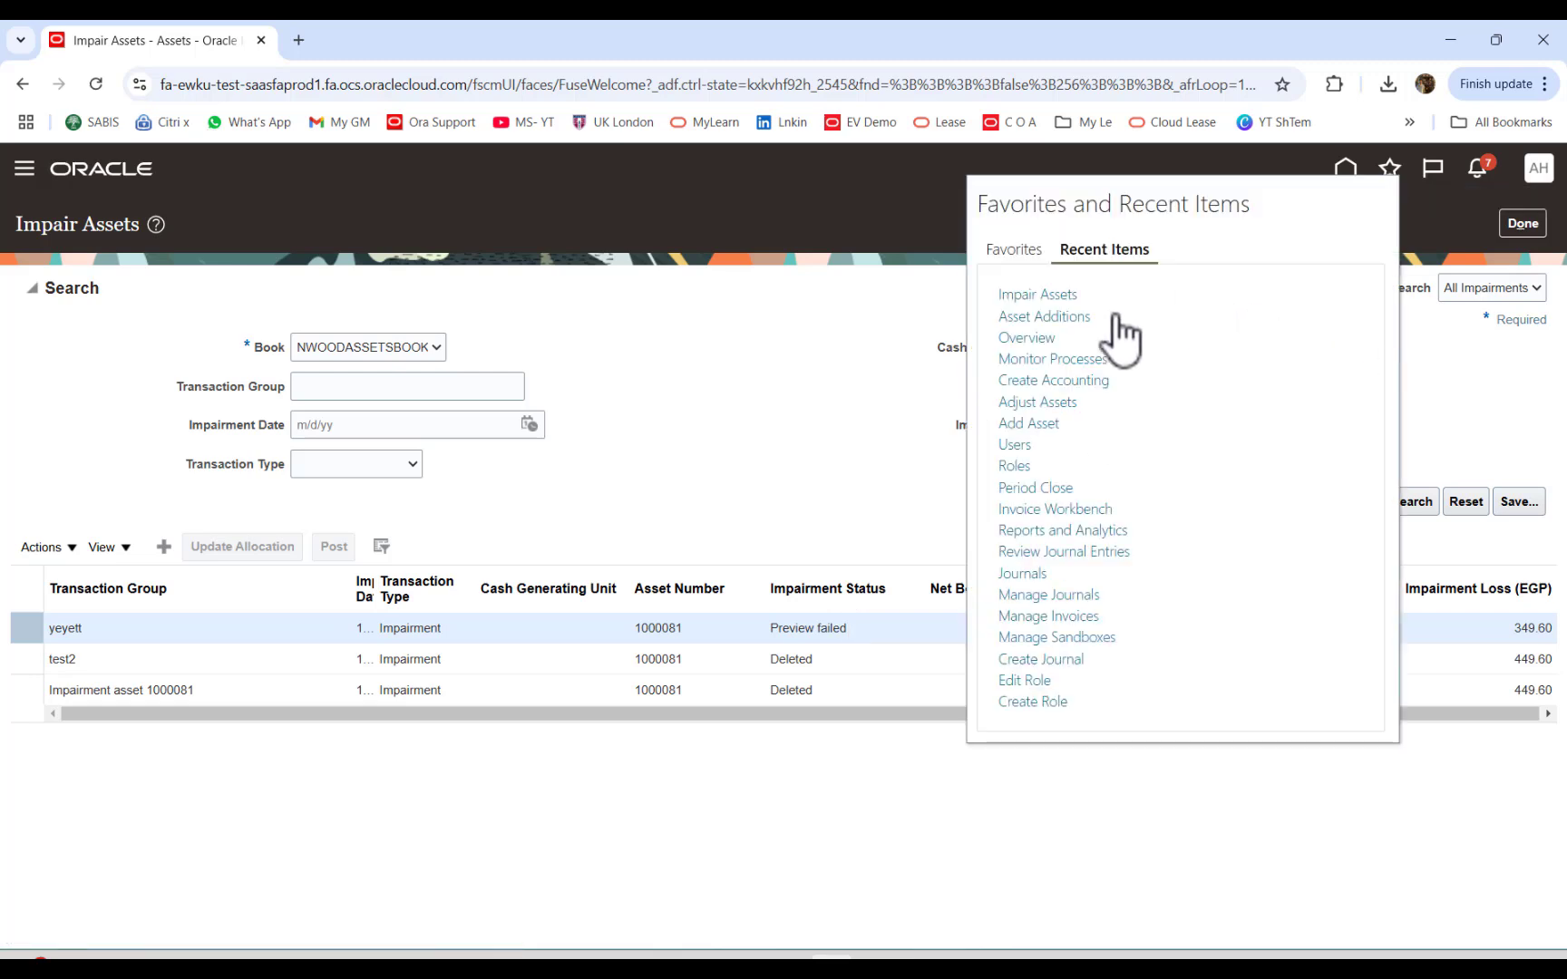
{"action": "left_click", "coordinate": [1070, 361]}
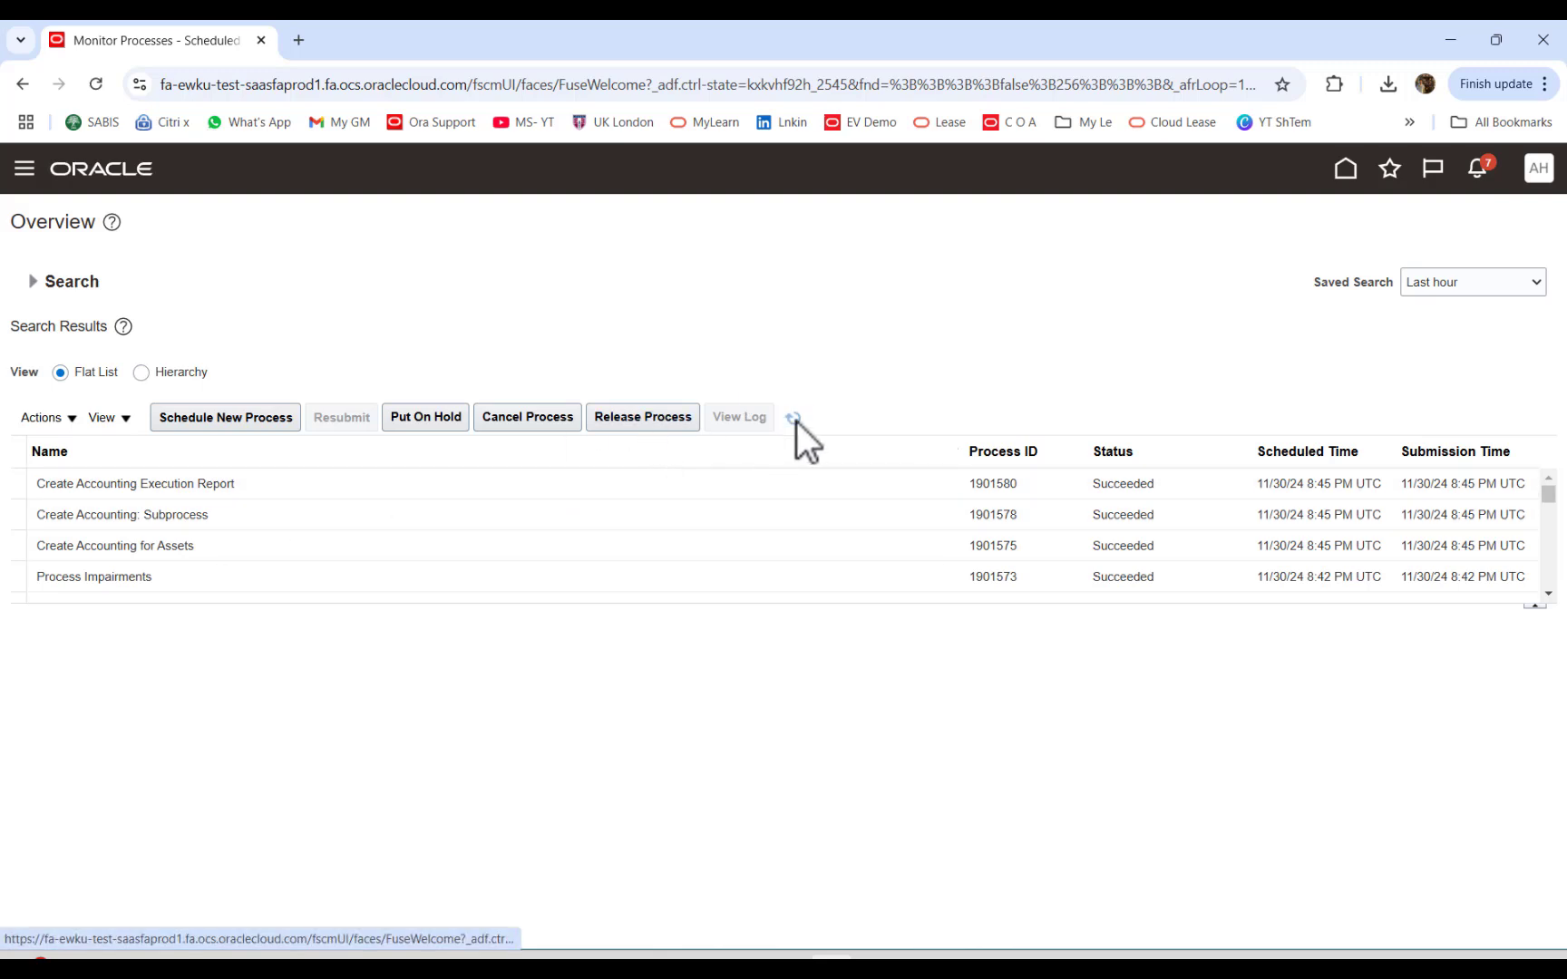
{"action": "left_click", "coordinate": [794, 419]}
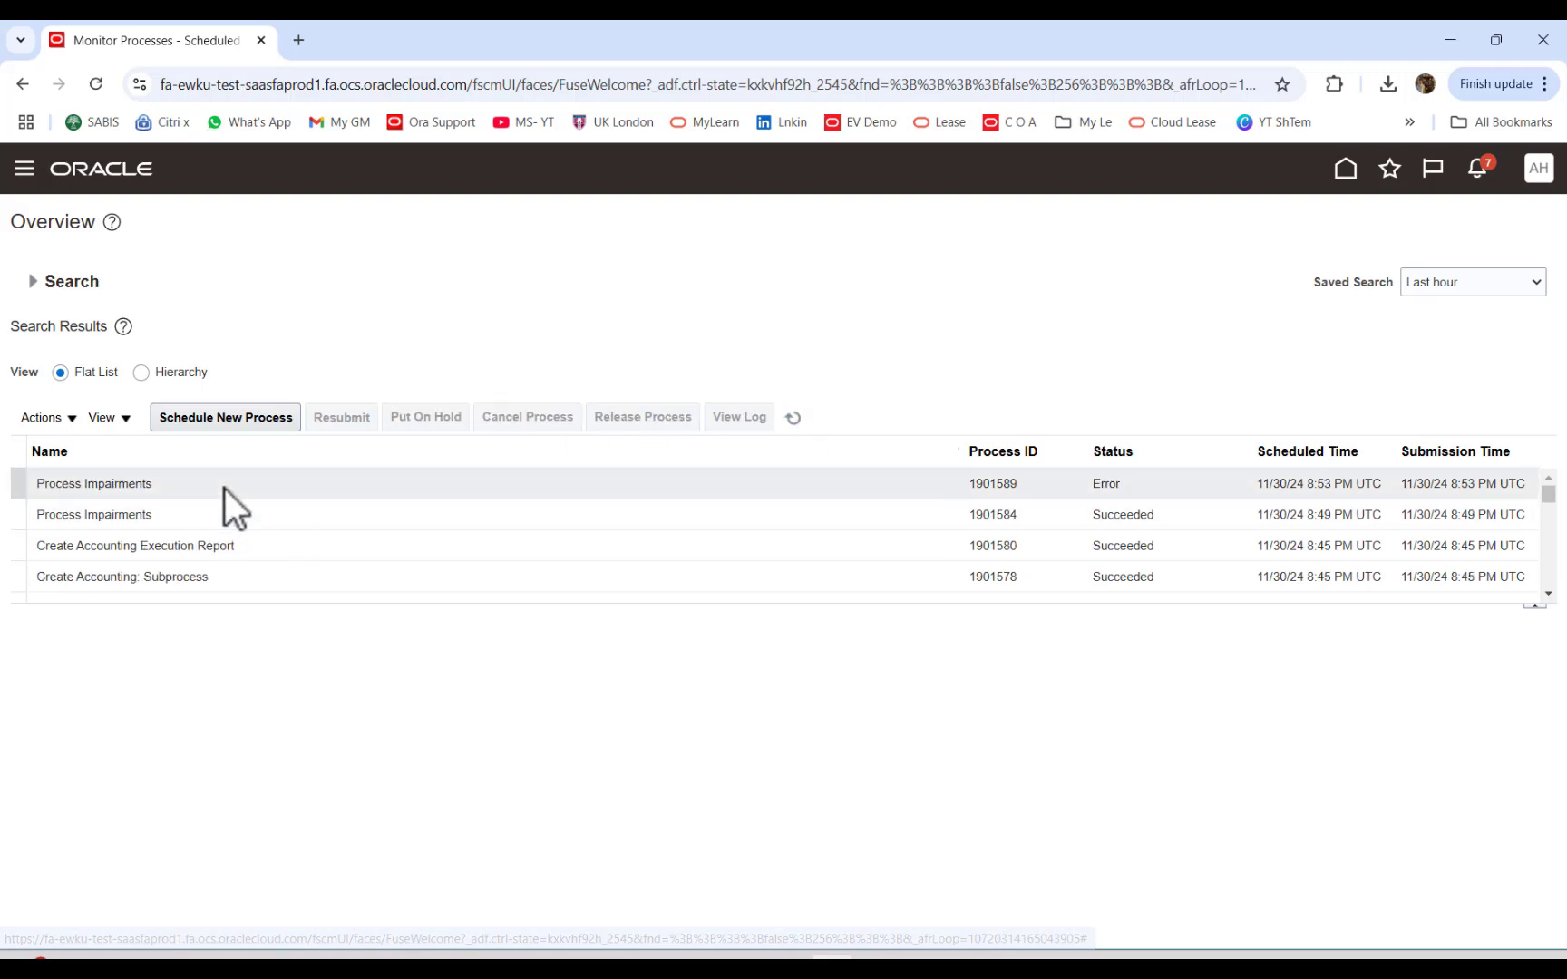
{"action": "left_click", "coordinate": [1120, 494]}
{"action": "left_click", "coordinate": [1140, 480]}
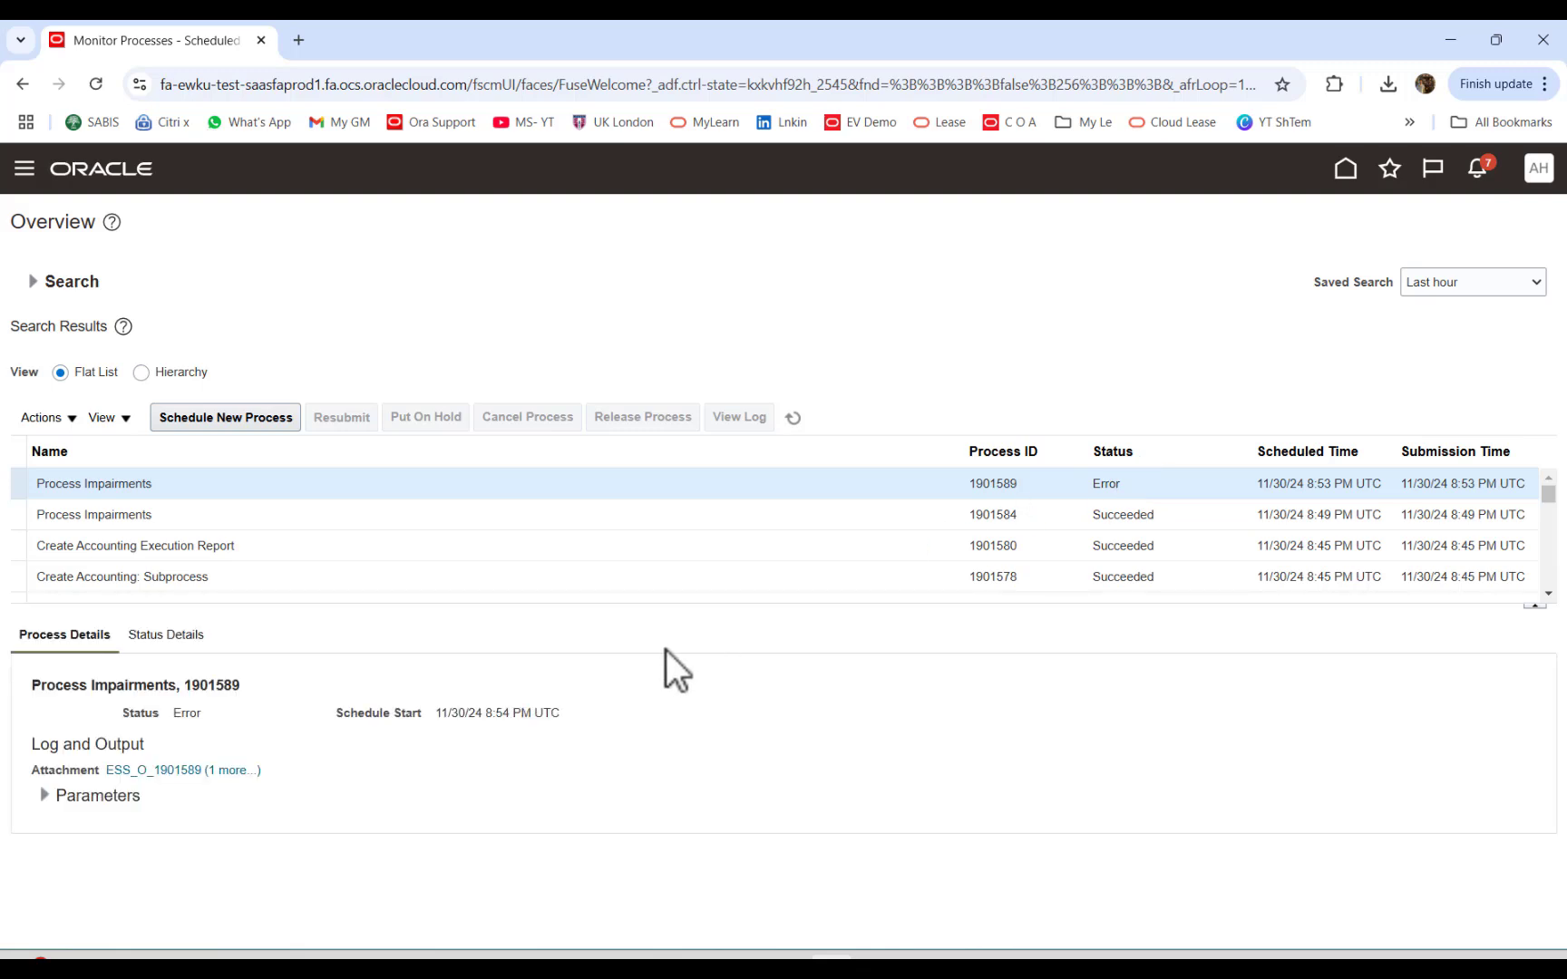
Step: Open the 1901589.log attachment of the selected process, highlight the stated reason for the error, and close the attachments
{"action": "left_click", "coordinate": [237, 769]}
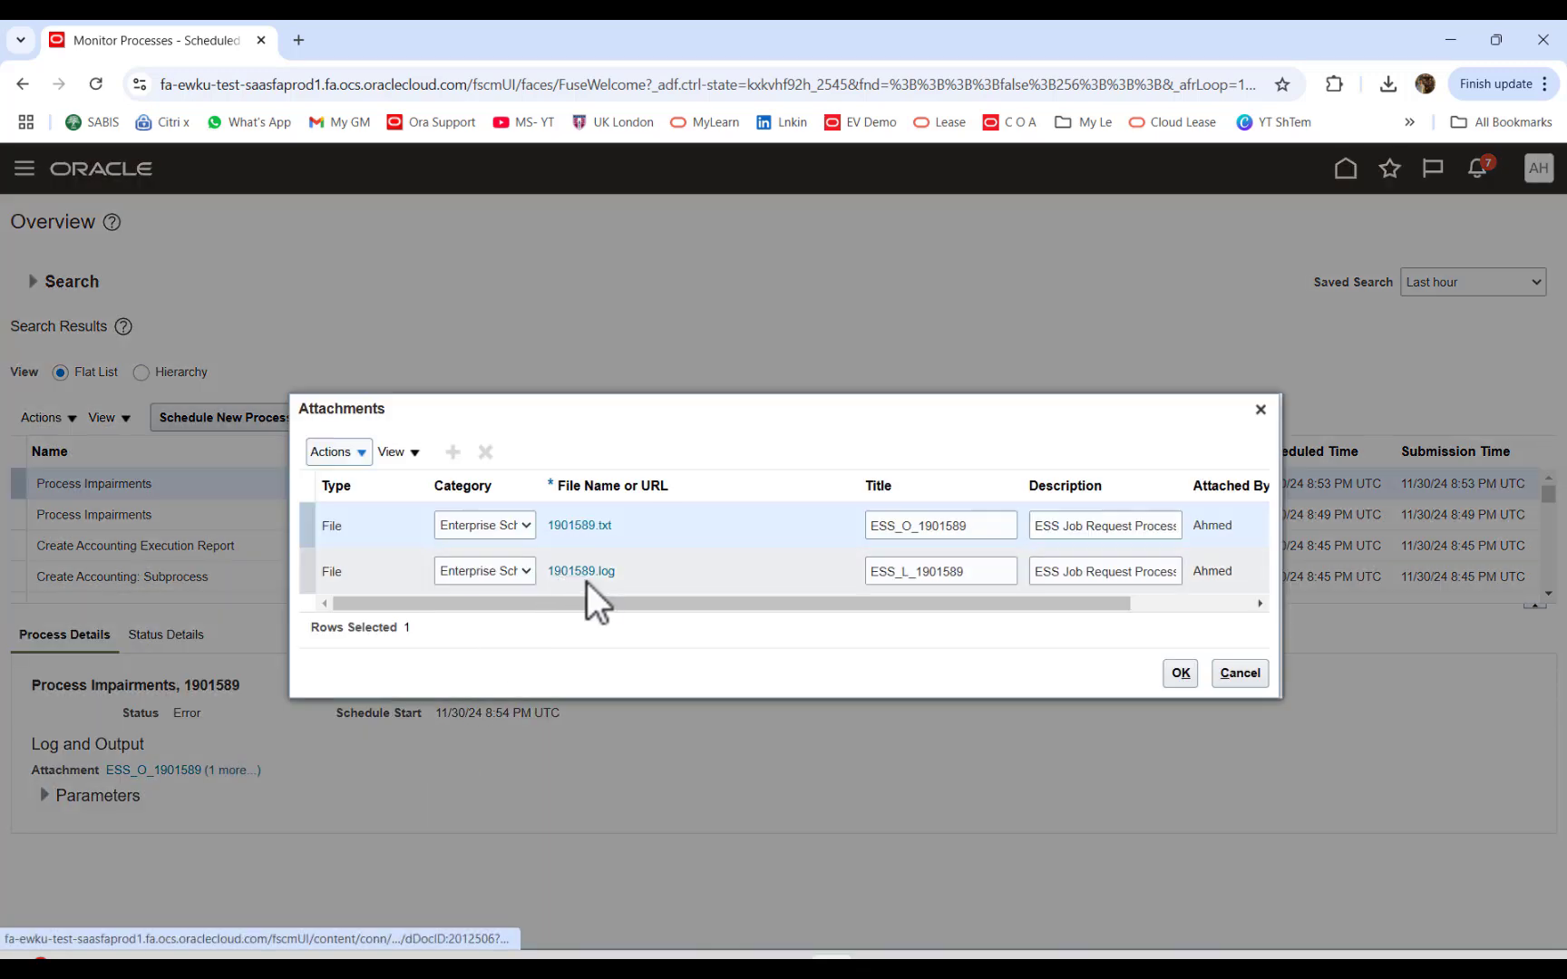
{"action": "left_click", "coordinate": [584, 581]}
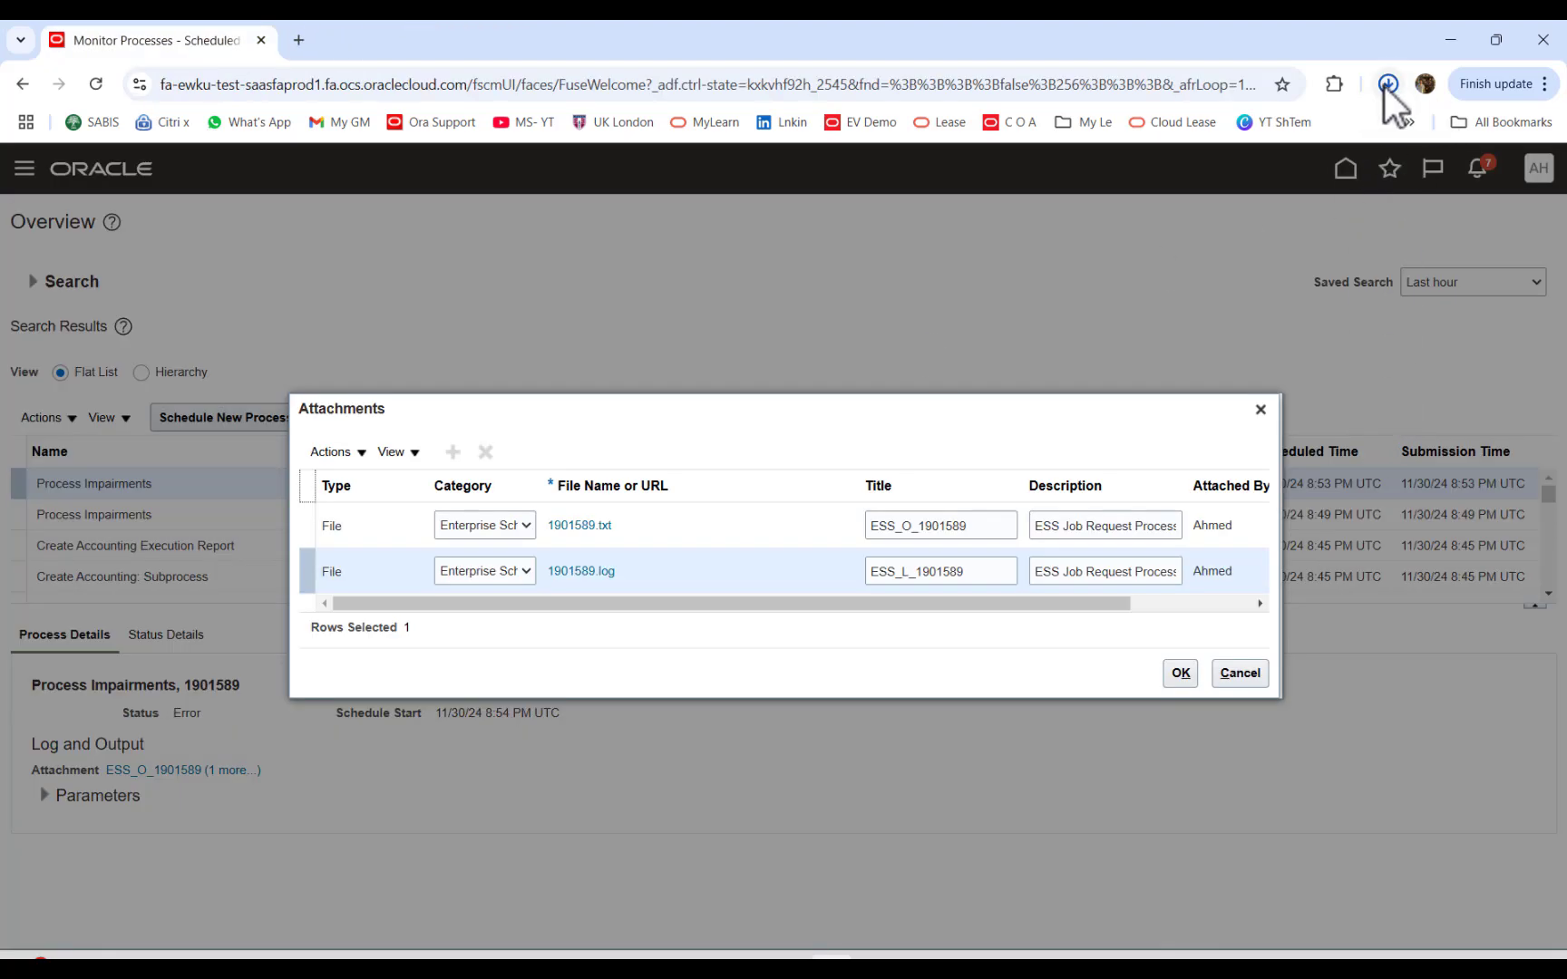
{"action": "left_click", "coordinate": [1389, 84]}
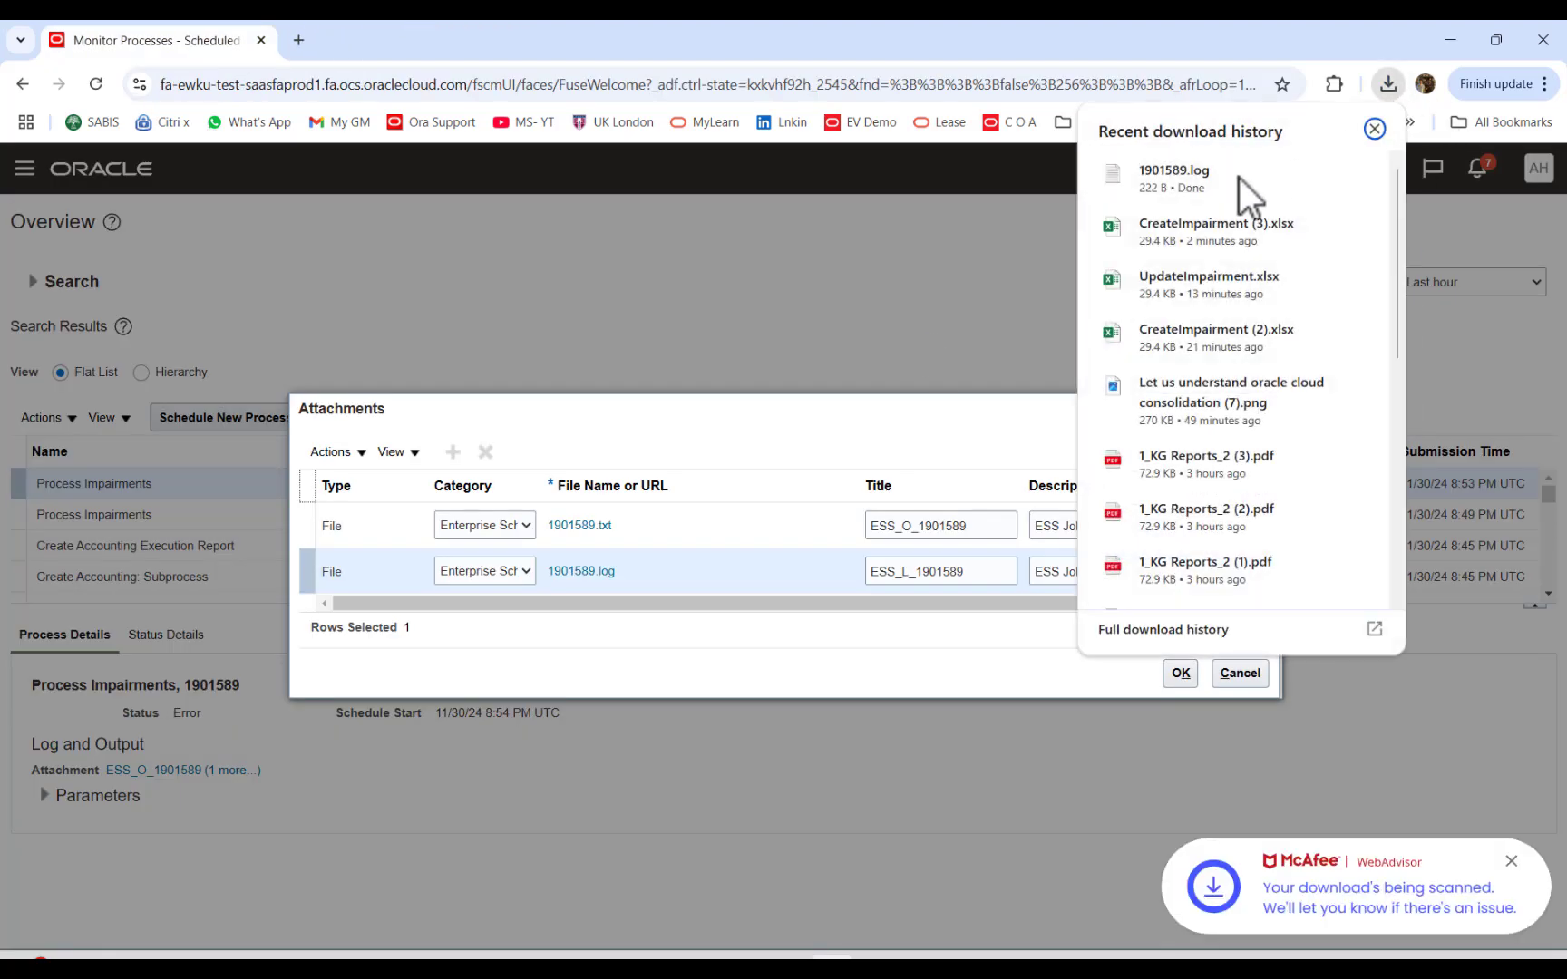
{"action": "left_click", "coordinate": [1209, 191]}
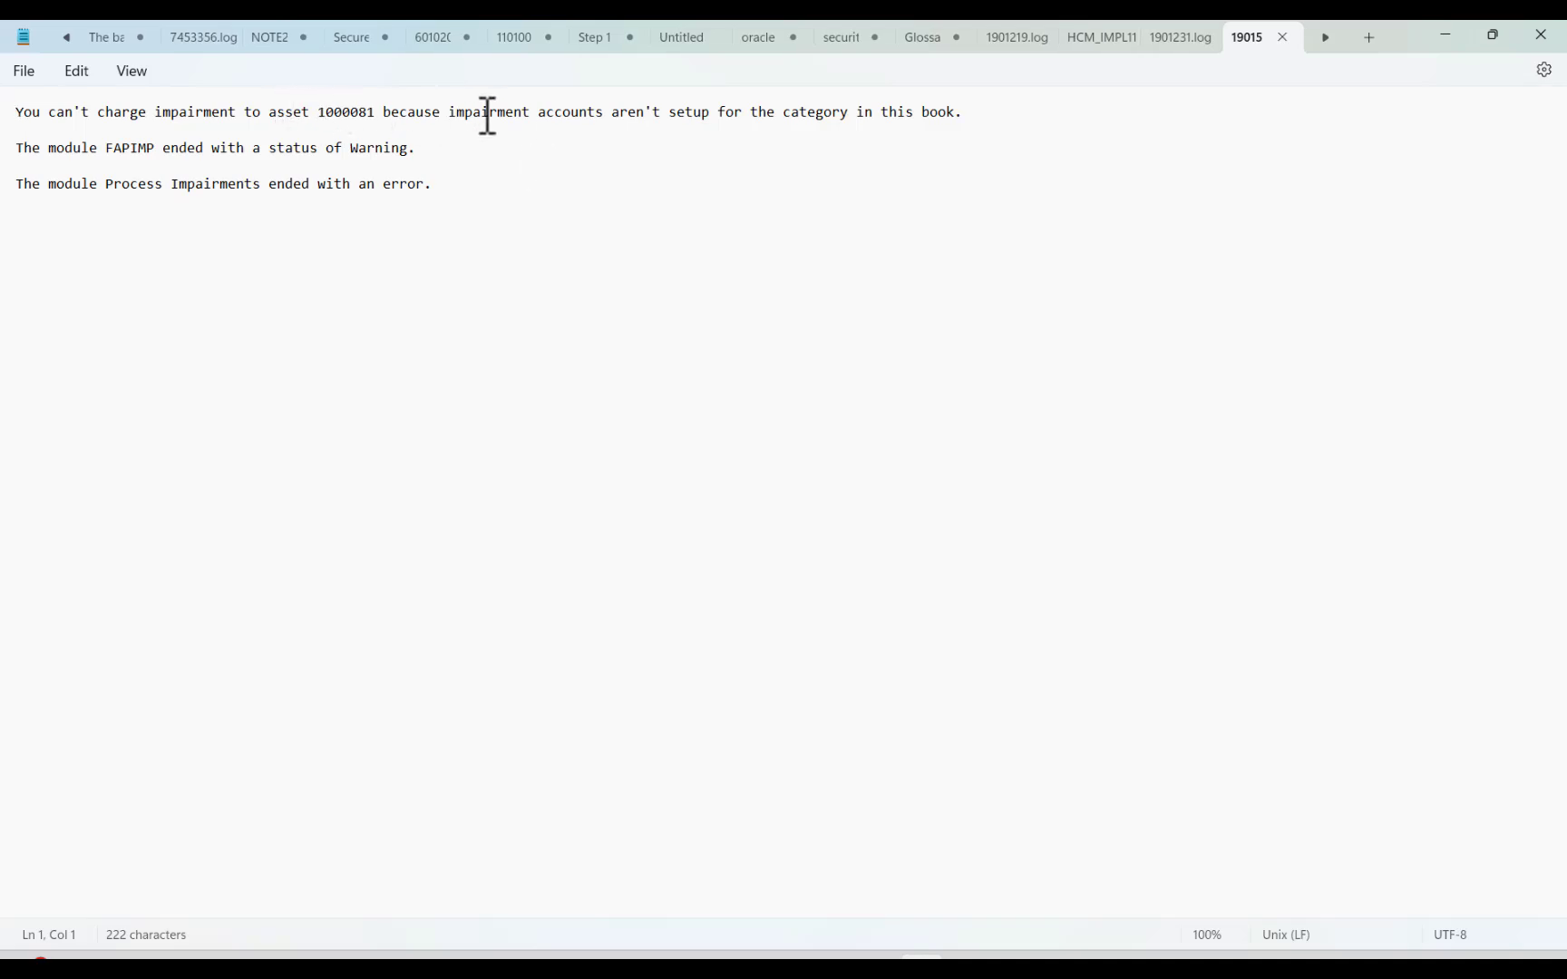
{"action": "left_click_drag", "start_coordinate": [444, 112], "coordinate": [956, 119]}
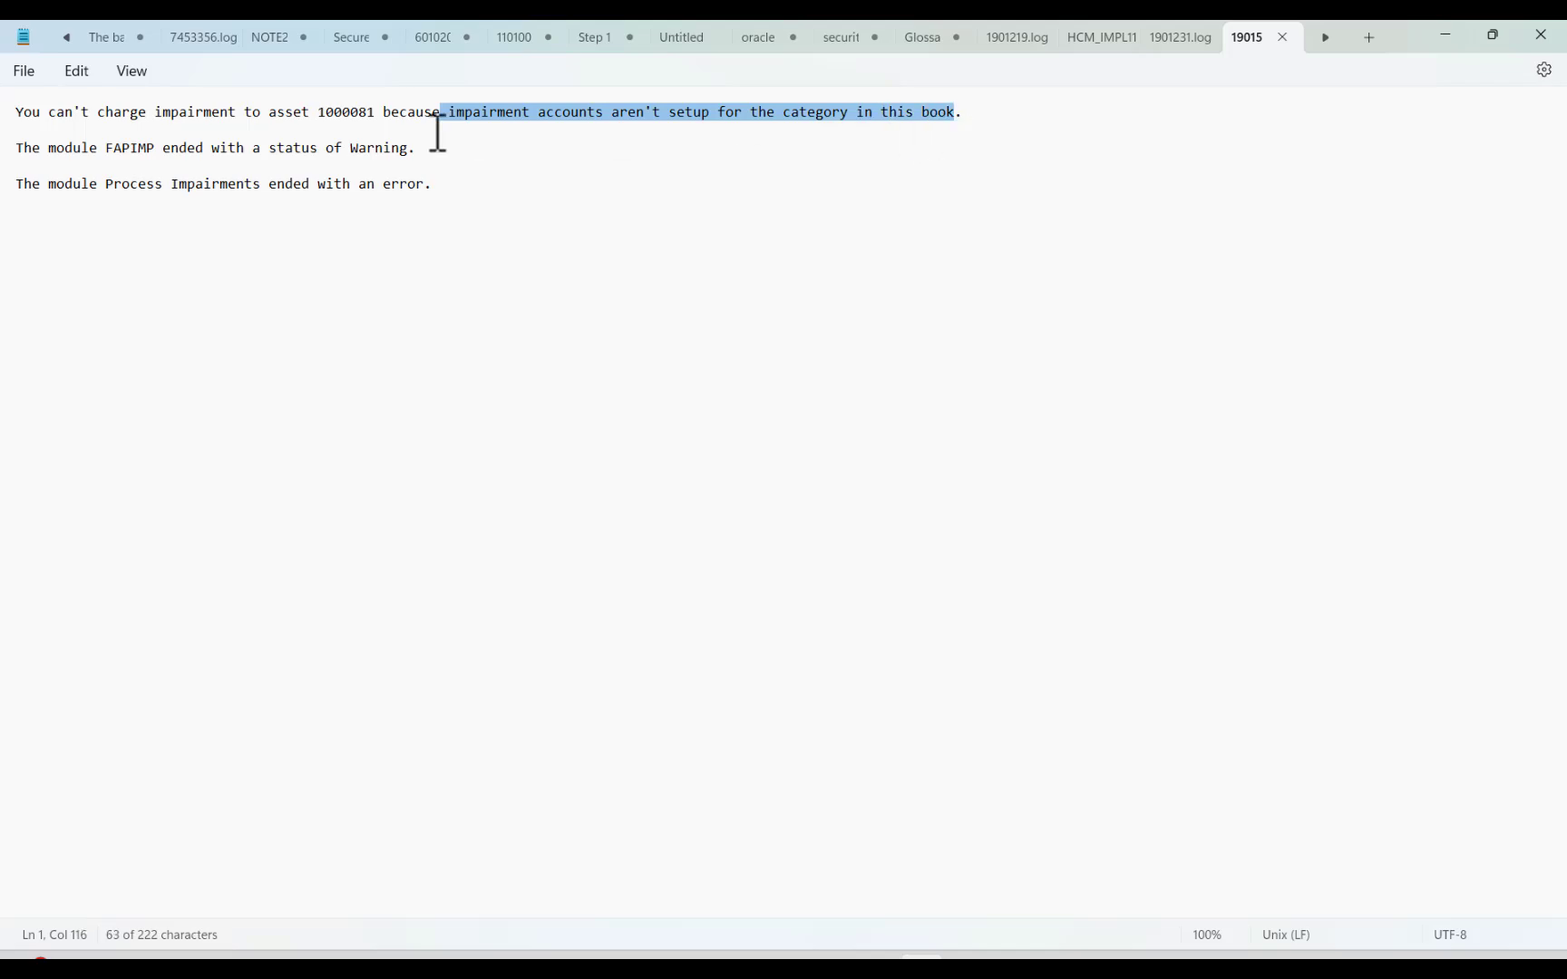
{"action": "left_click", "coordinate": [1453, 35]}
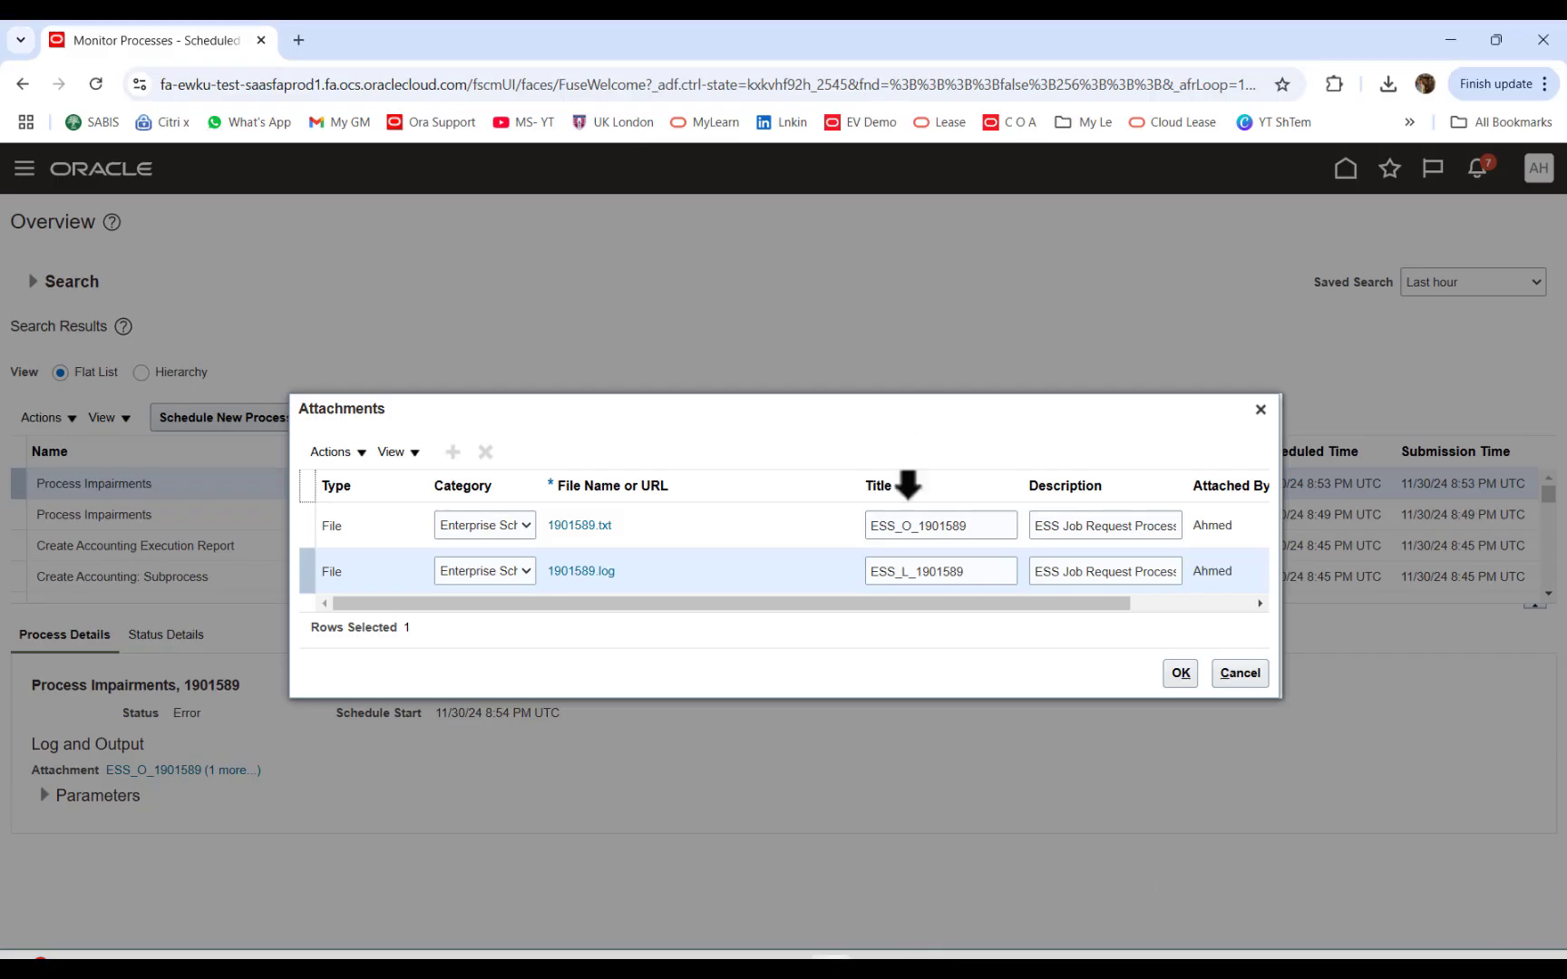
{"action": "left_click", "coordinate": [1261, 411]}
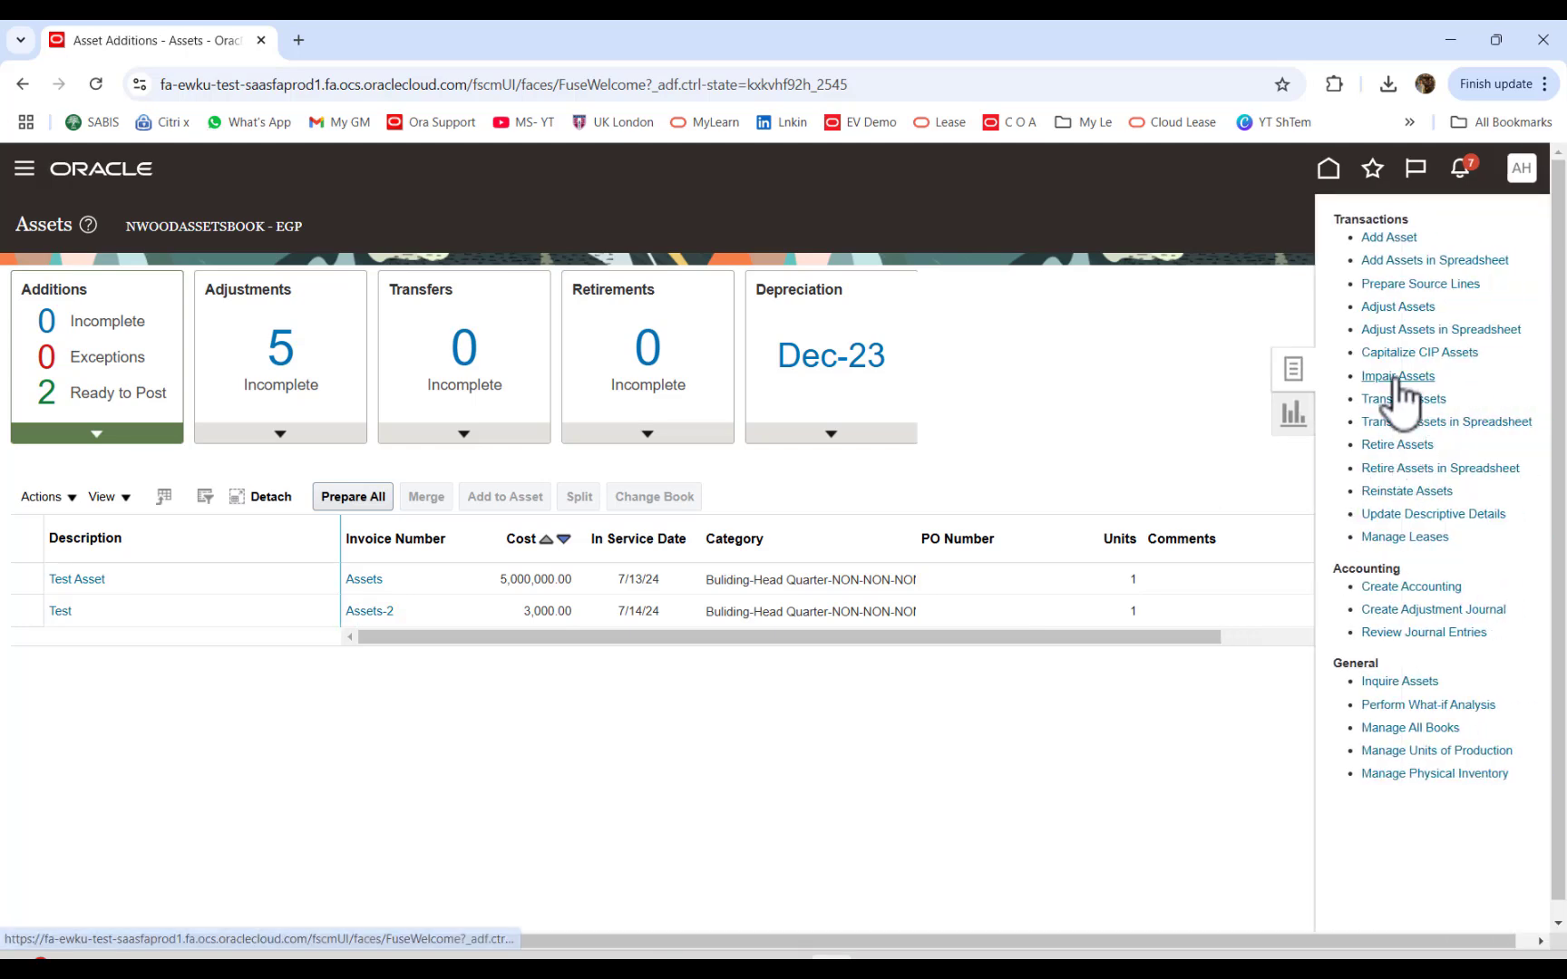
Step: Reopen Impair Assets from the Assets work area and list the impairments of the book NWOODASSETSBOOK
{"action": "left_click", "coordinate": [1397, 376]}
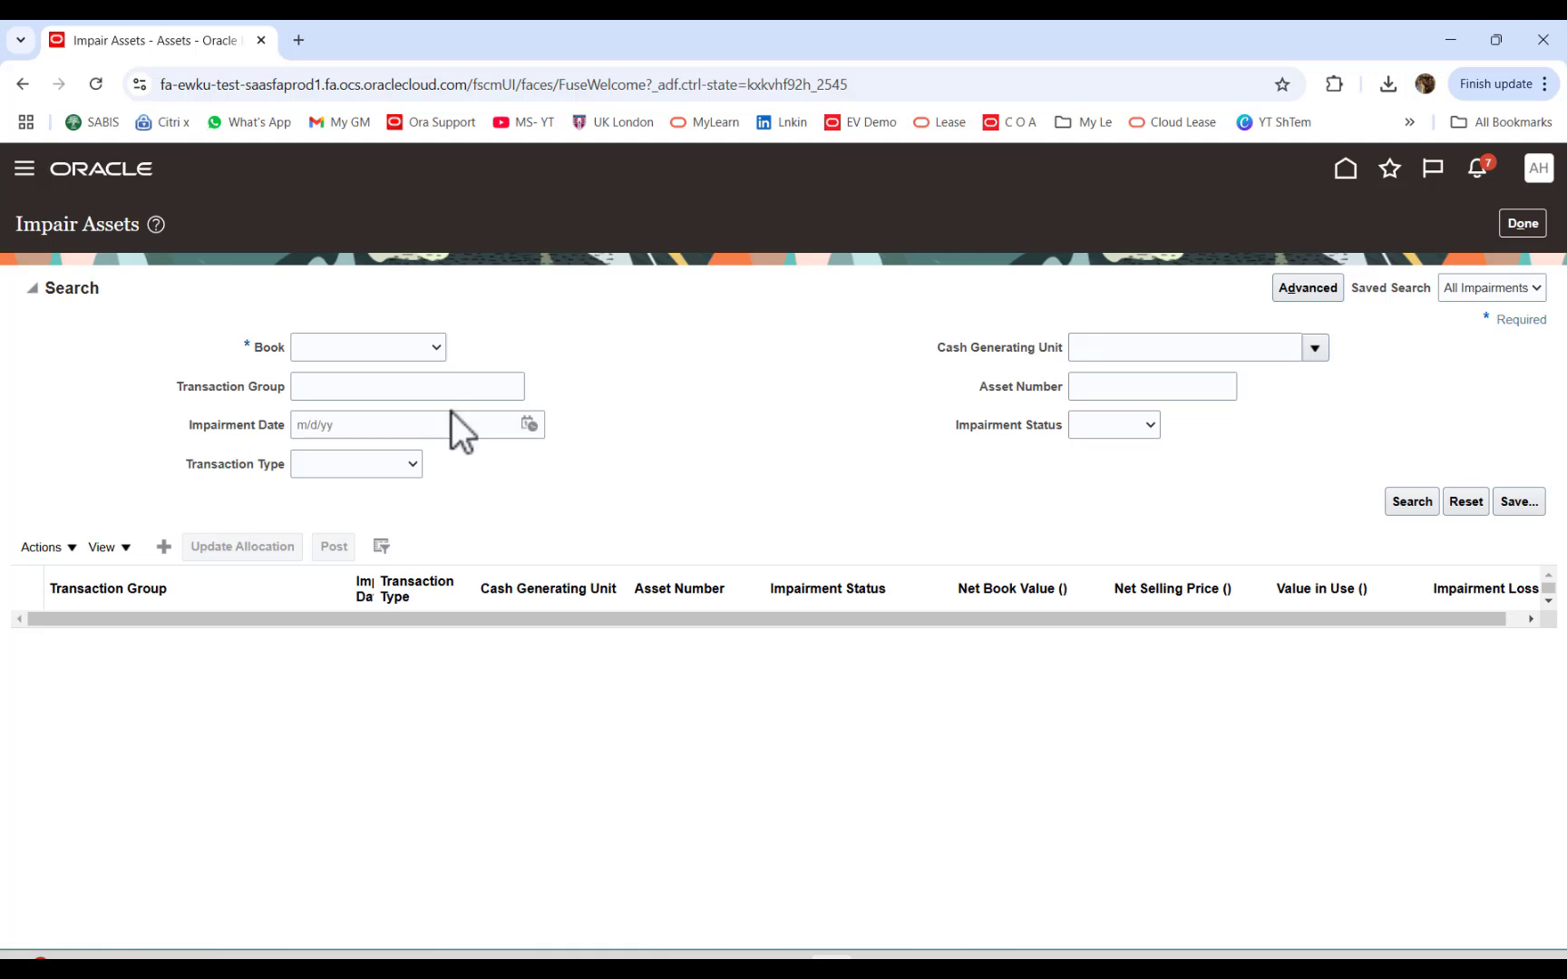
{"action": "left_click", "coordinate": [404, 347]}
{"action": "left_click", "coordinate": [384, 402]}
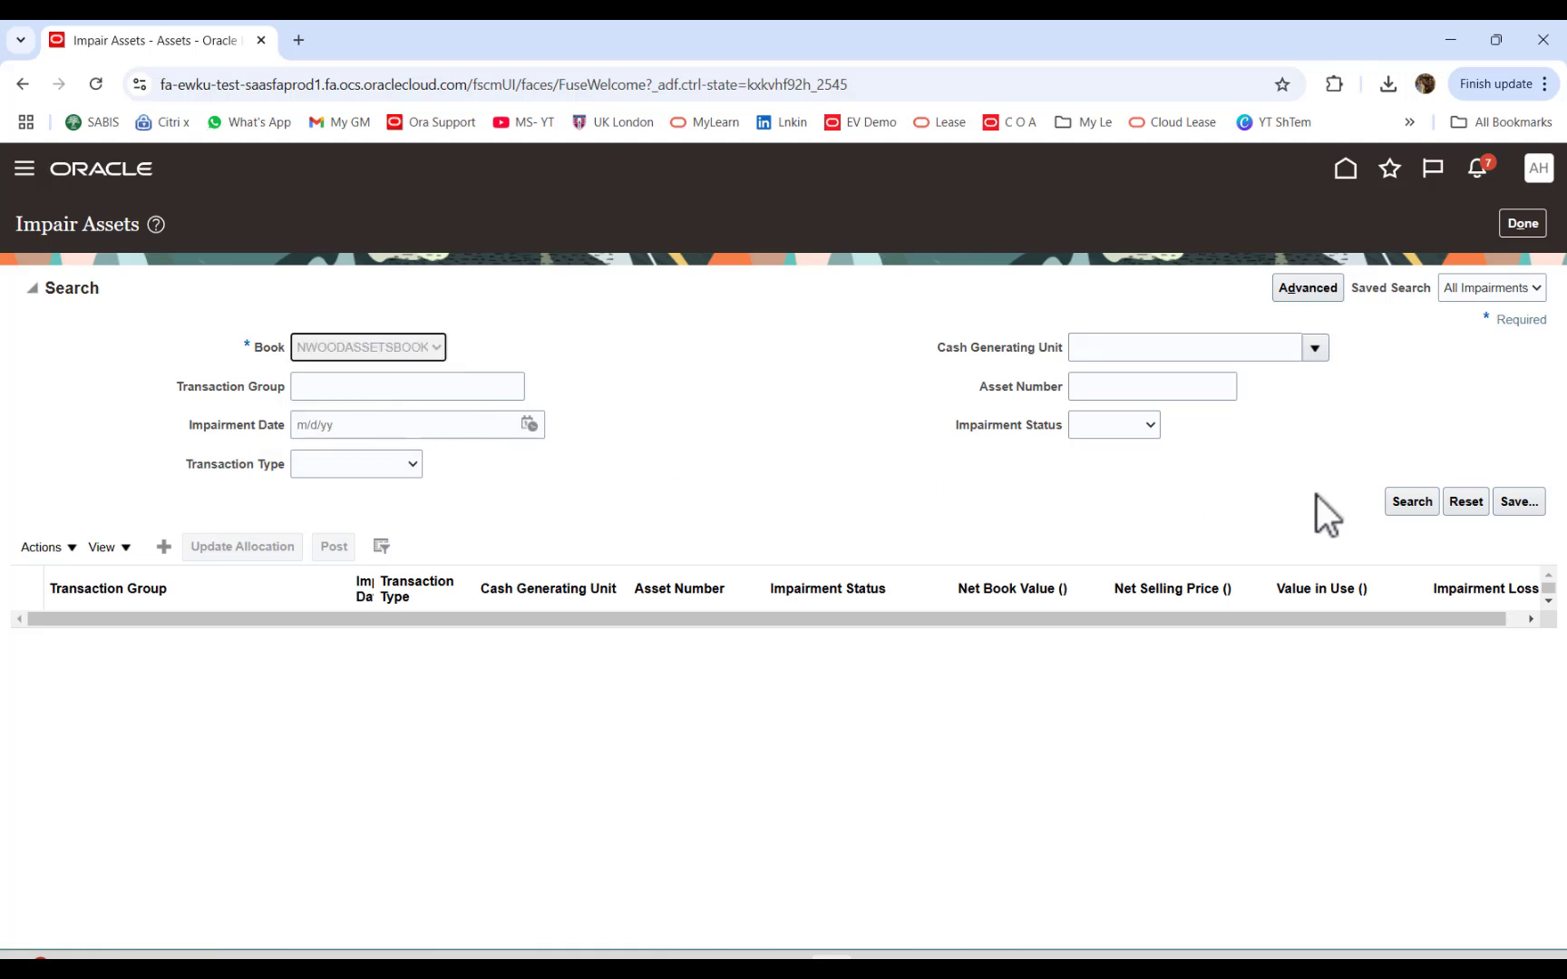
{"action": "left_click", "coordinate": [1393, 500]}
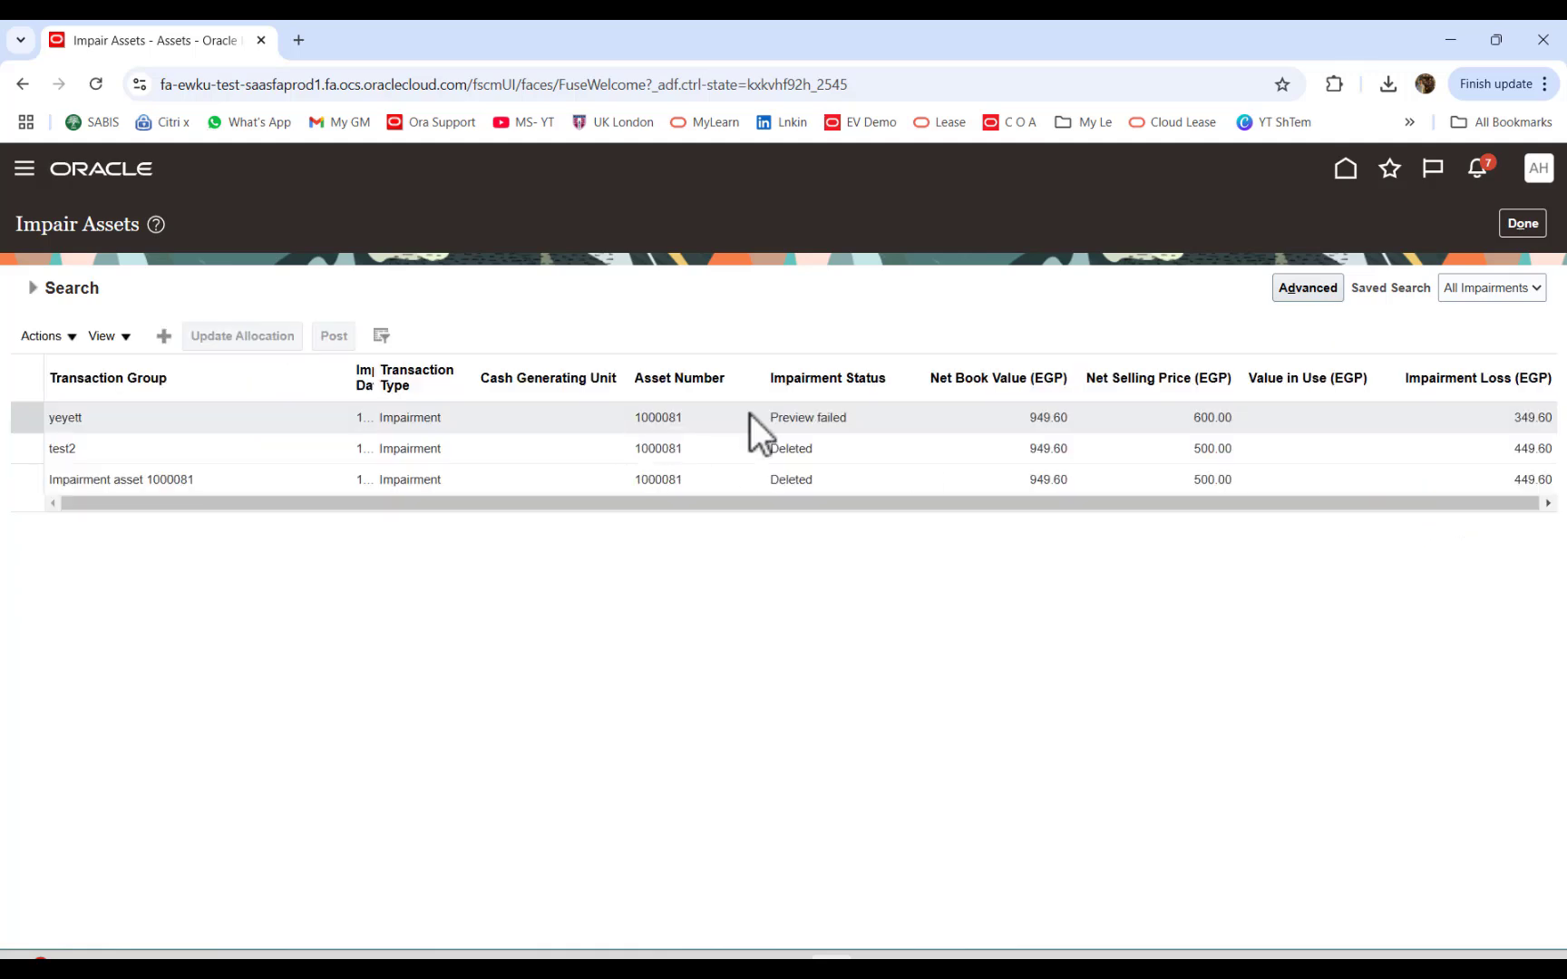
Step: Open the yeyett impairment for editing in the UpdateImpairment (1) spreadsheet
{"action": "left_click", "coordinate": [618, 413]}
{"action": "left_click", "coordinate": [44, 336]}
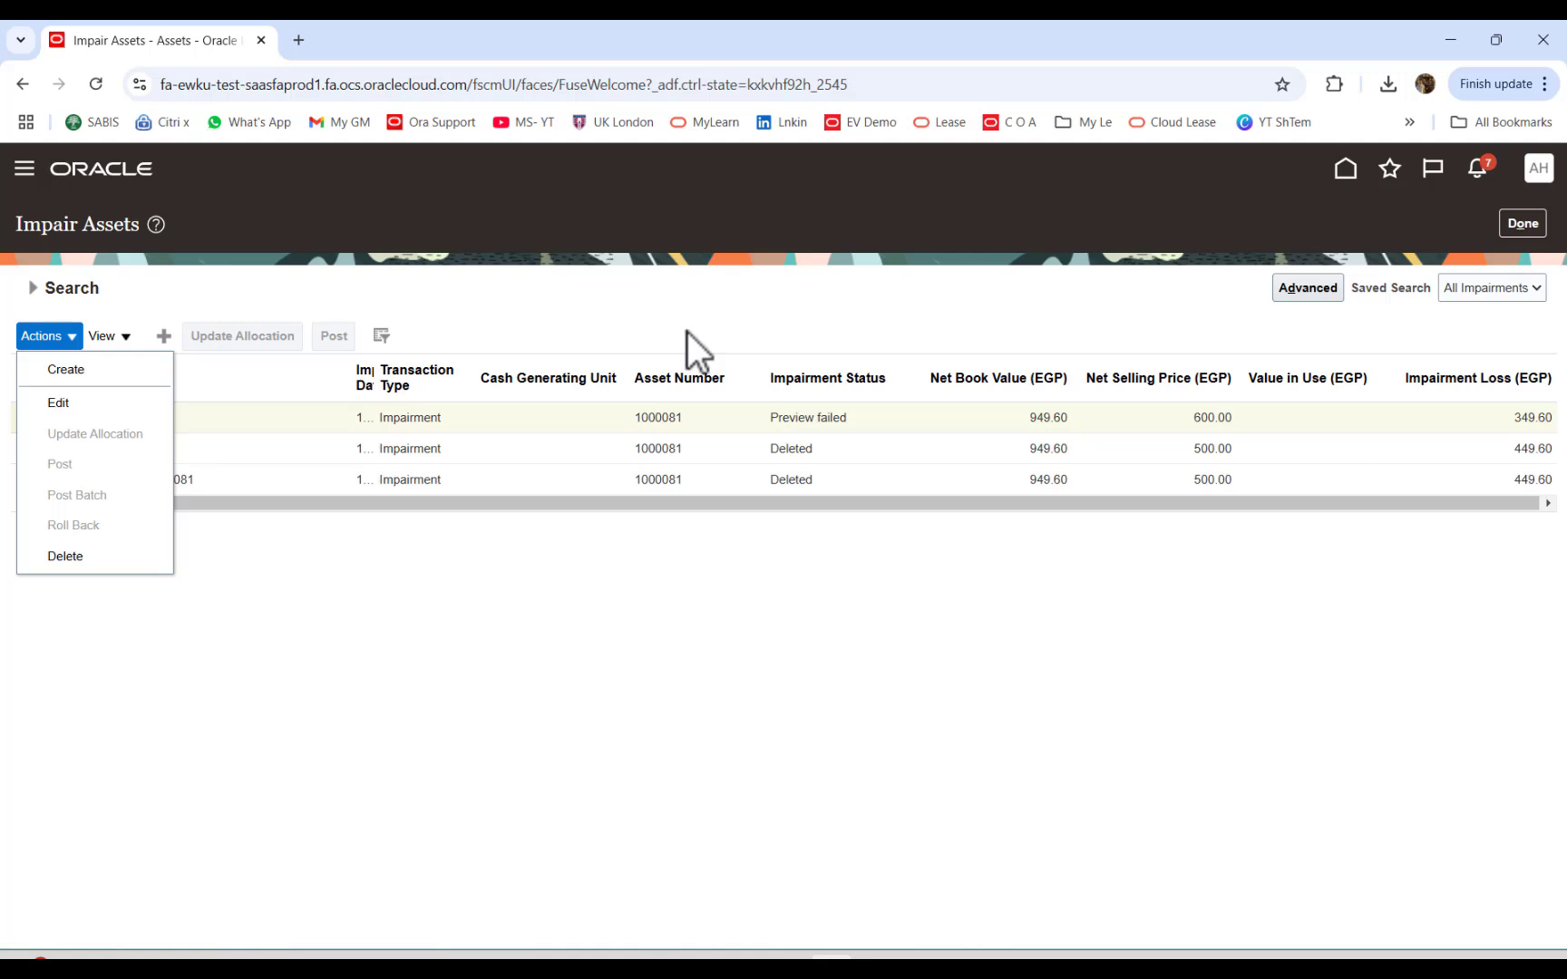
{"action": "left_click", "coordinate": [110, 406]}
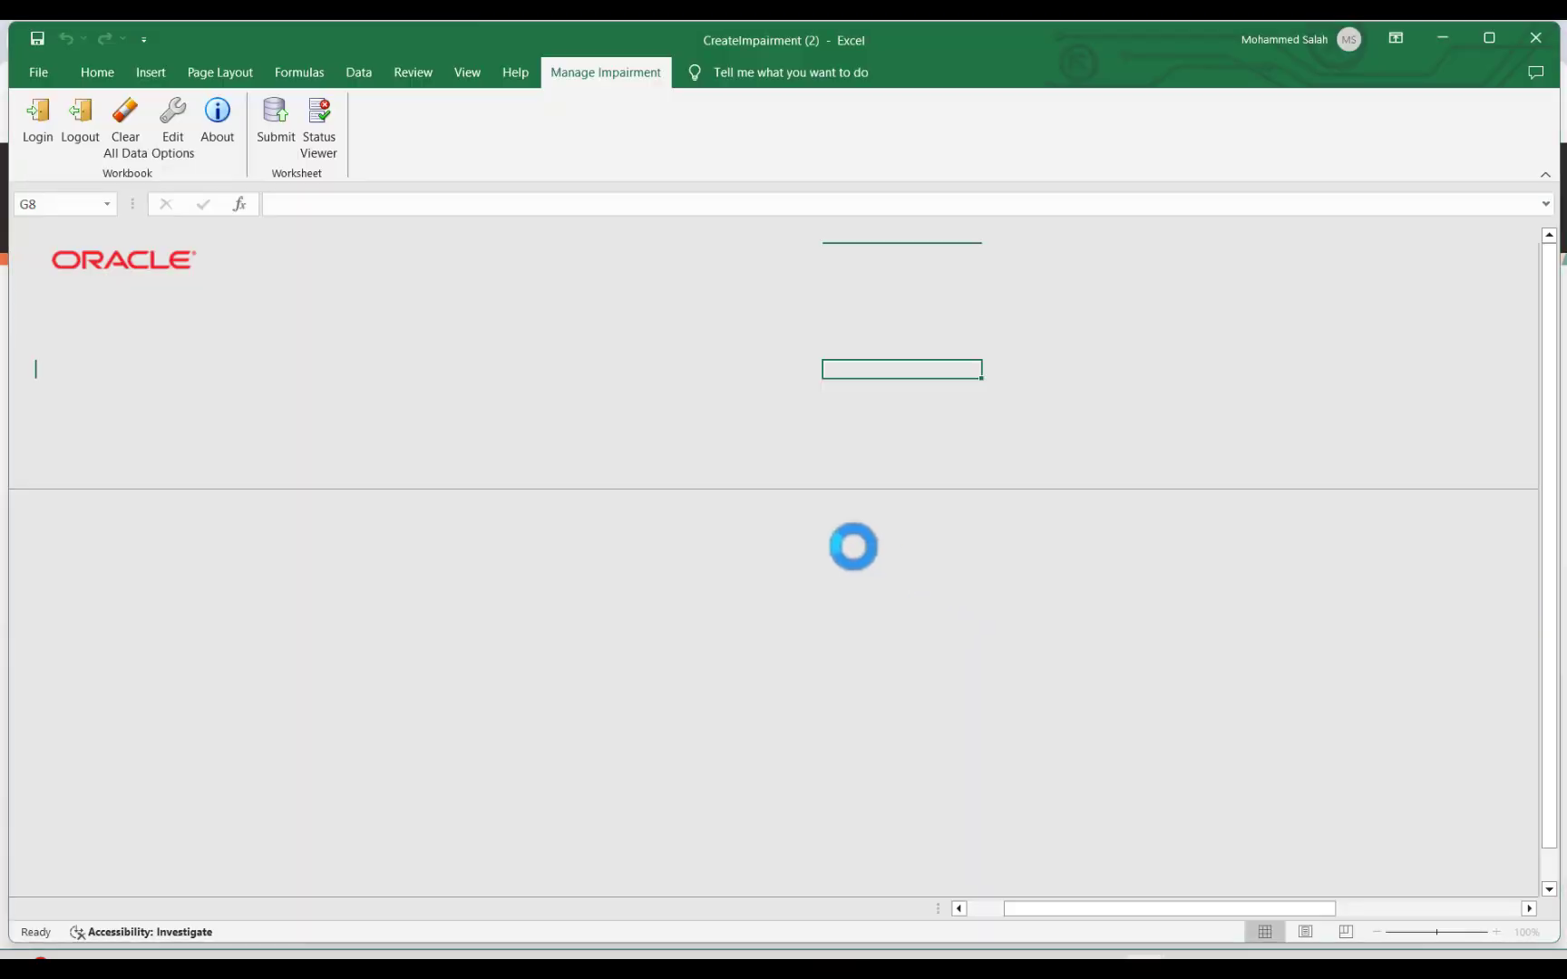
{"action": "left_click", "coordinate": [848, 605]}
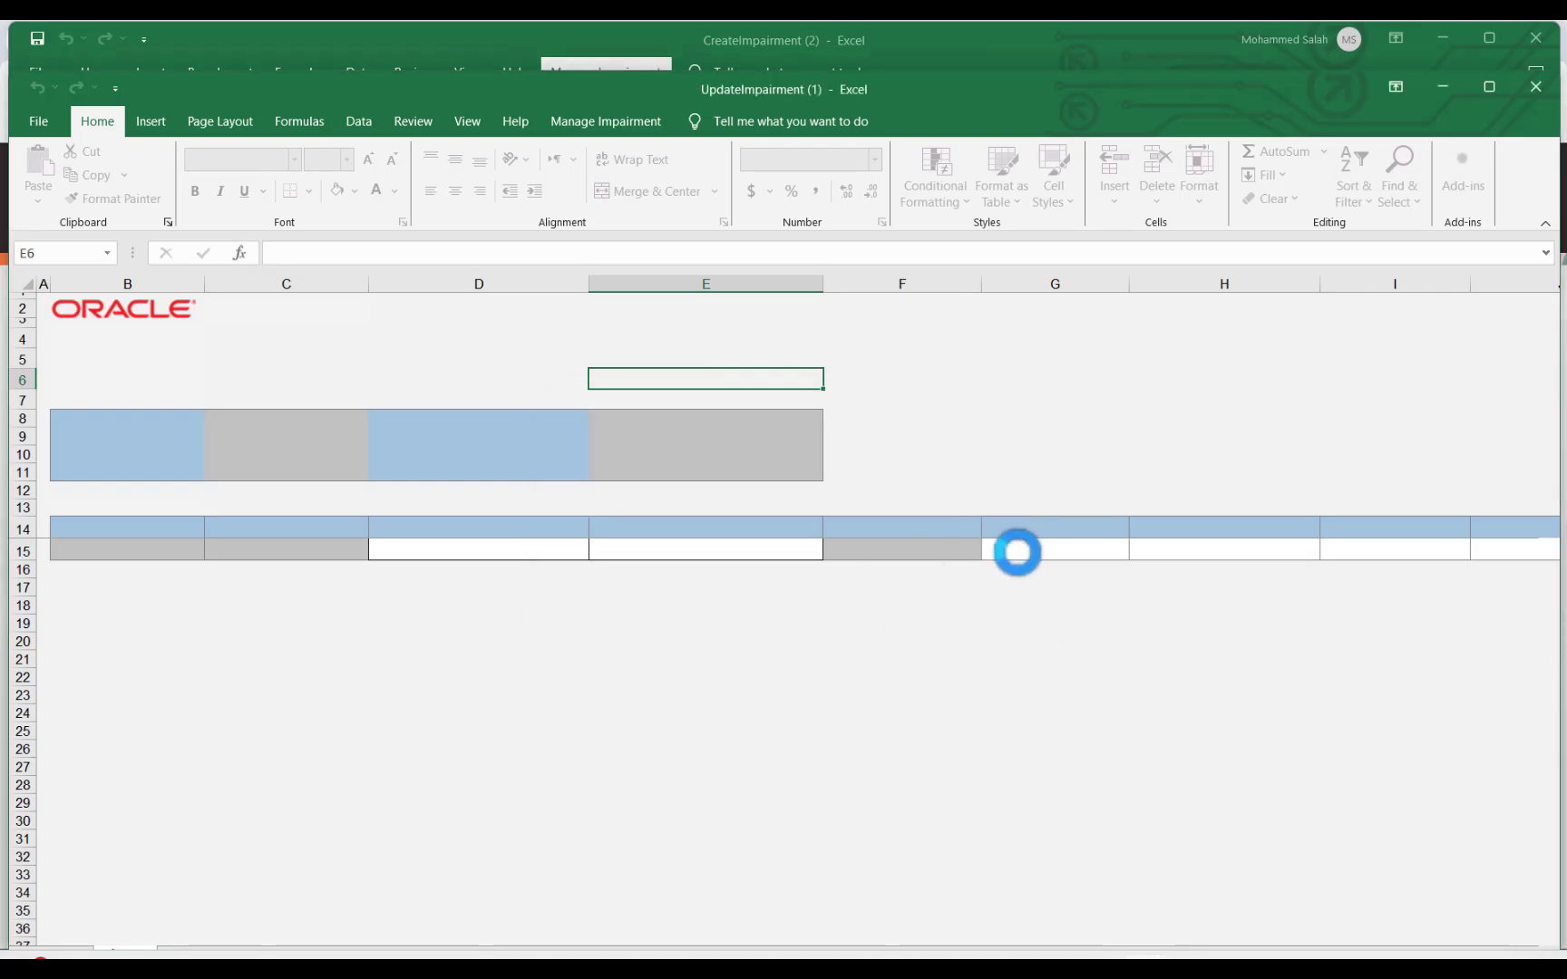
Step: Switch to the running PowerPoint slide show to read the Impairments FAQ workarounds for finding Preview failed impairments
{"action": "mouse_move", "coordinate": [1012, 967]}
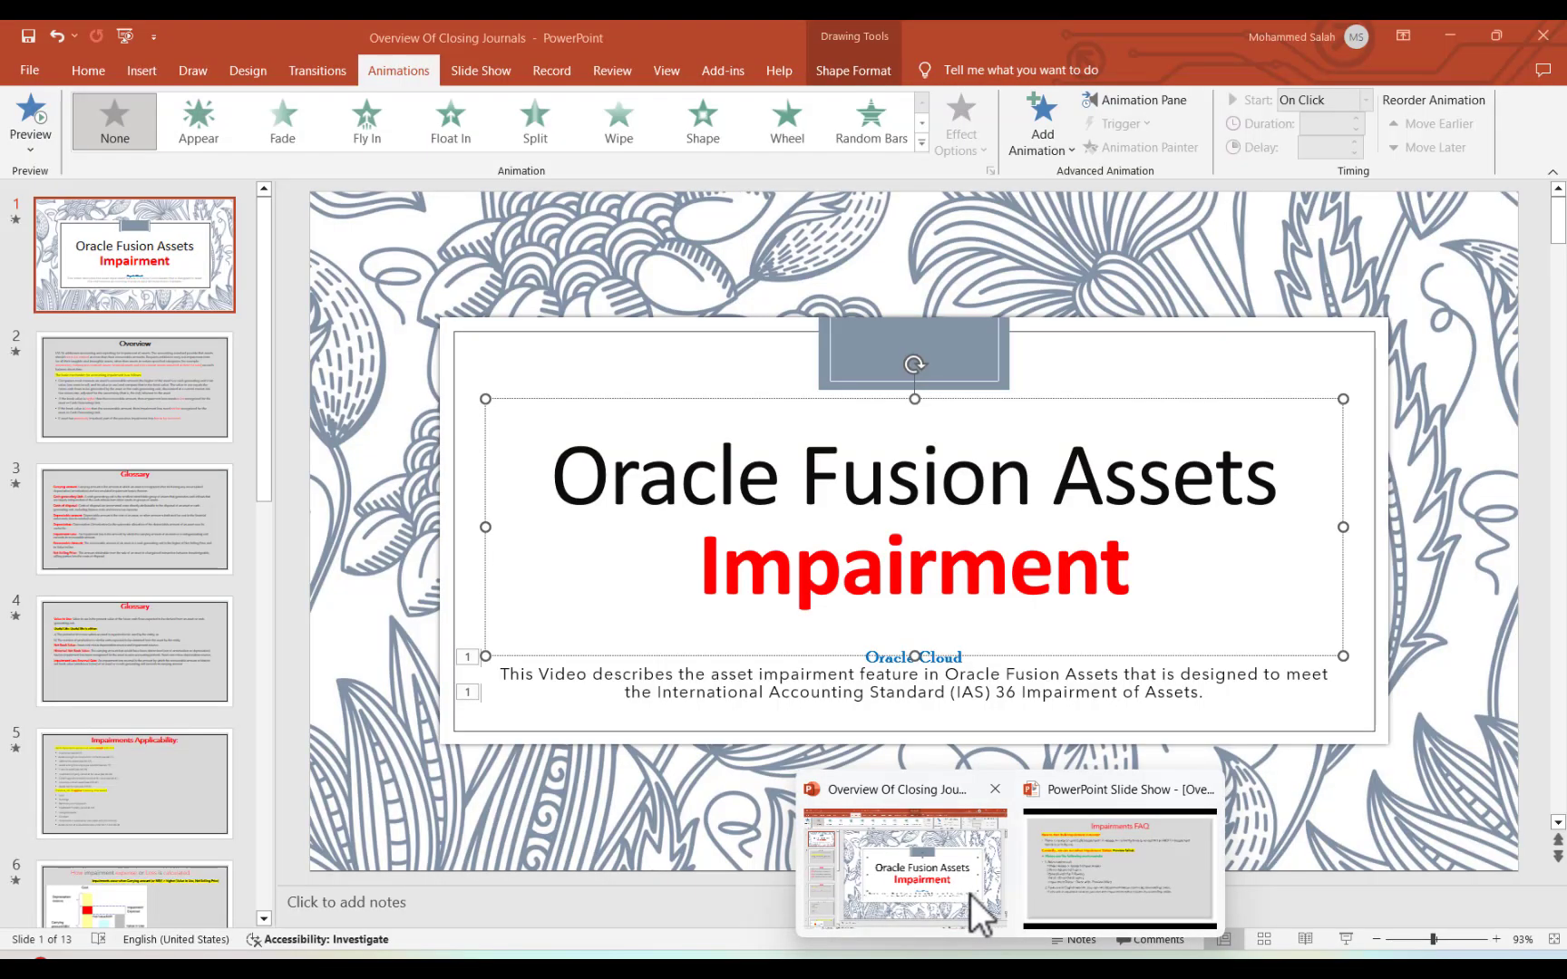
{"action": "left_click", "coordinate": [1119, 866]}
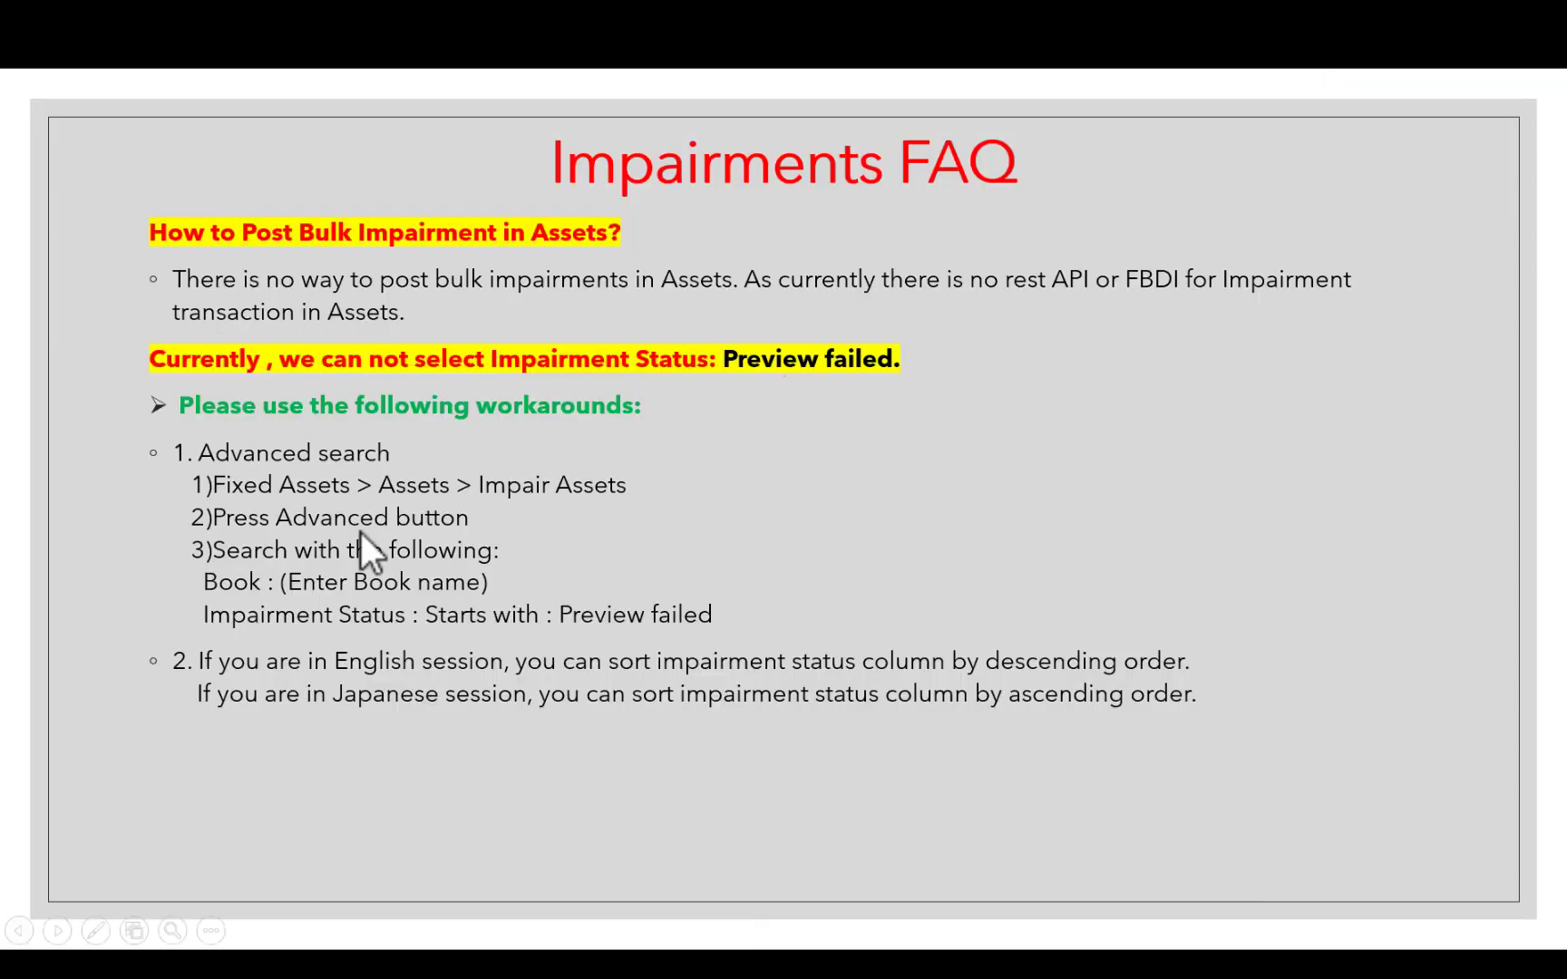